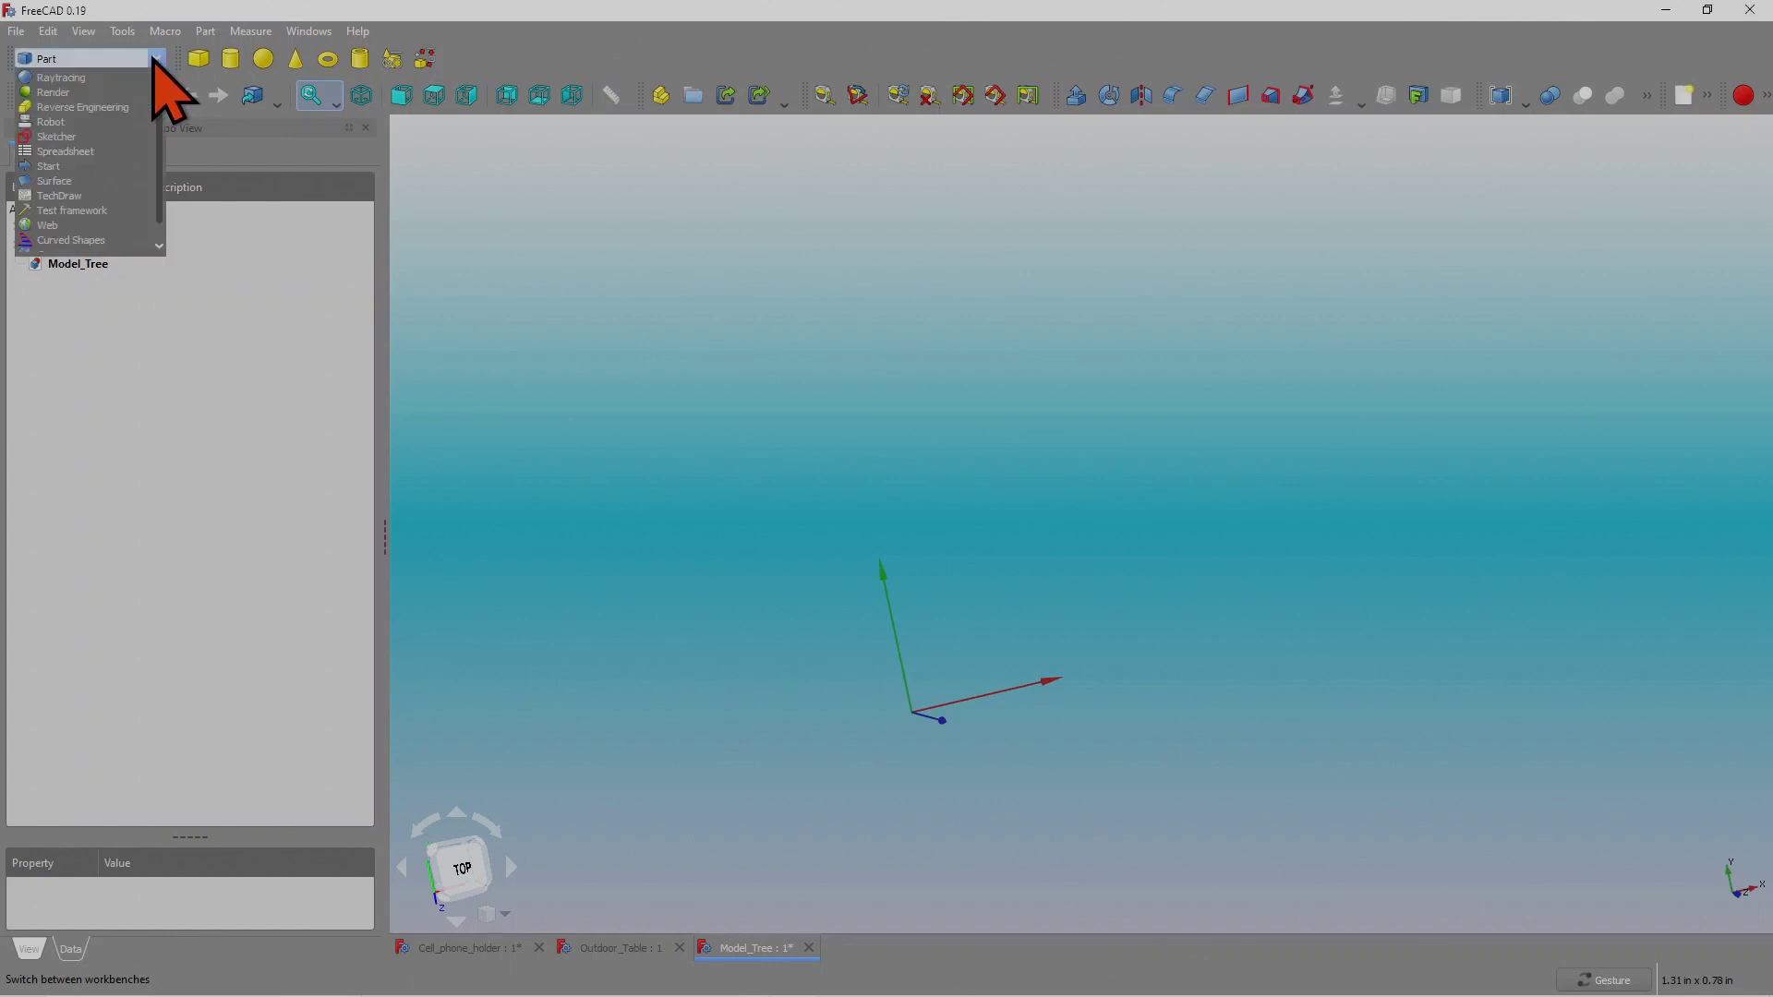
Switch to the Part Design workbench and return to the Part workbench.
click(99, 215)
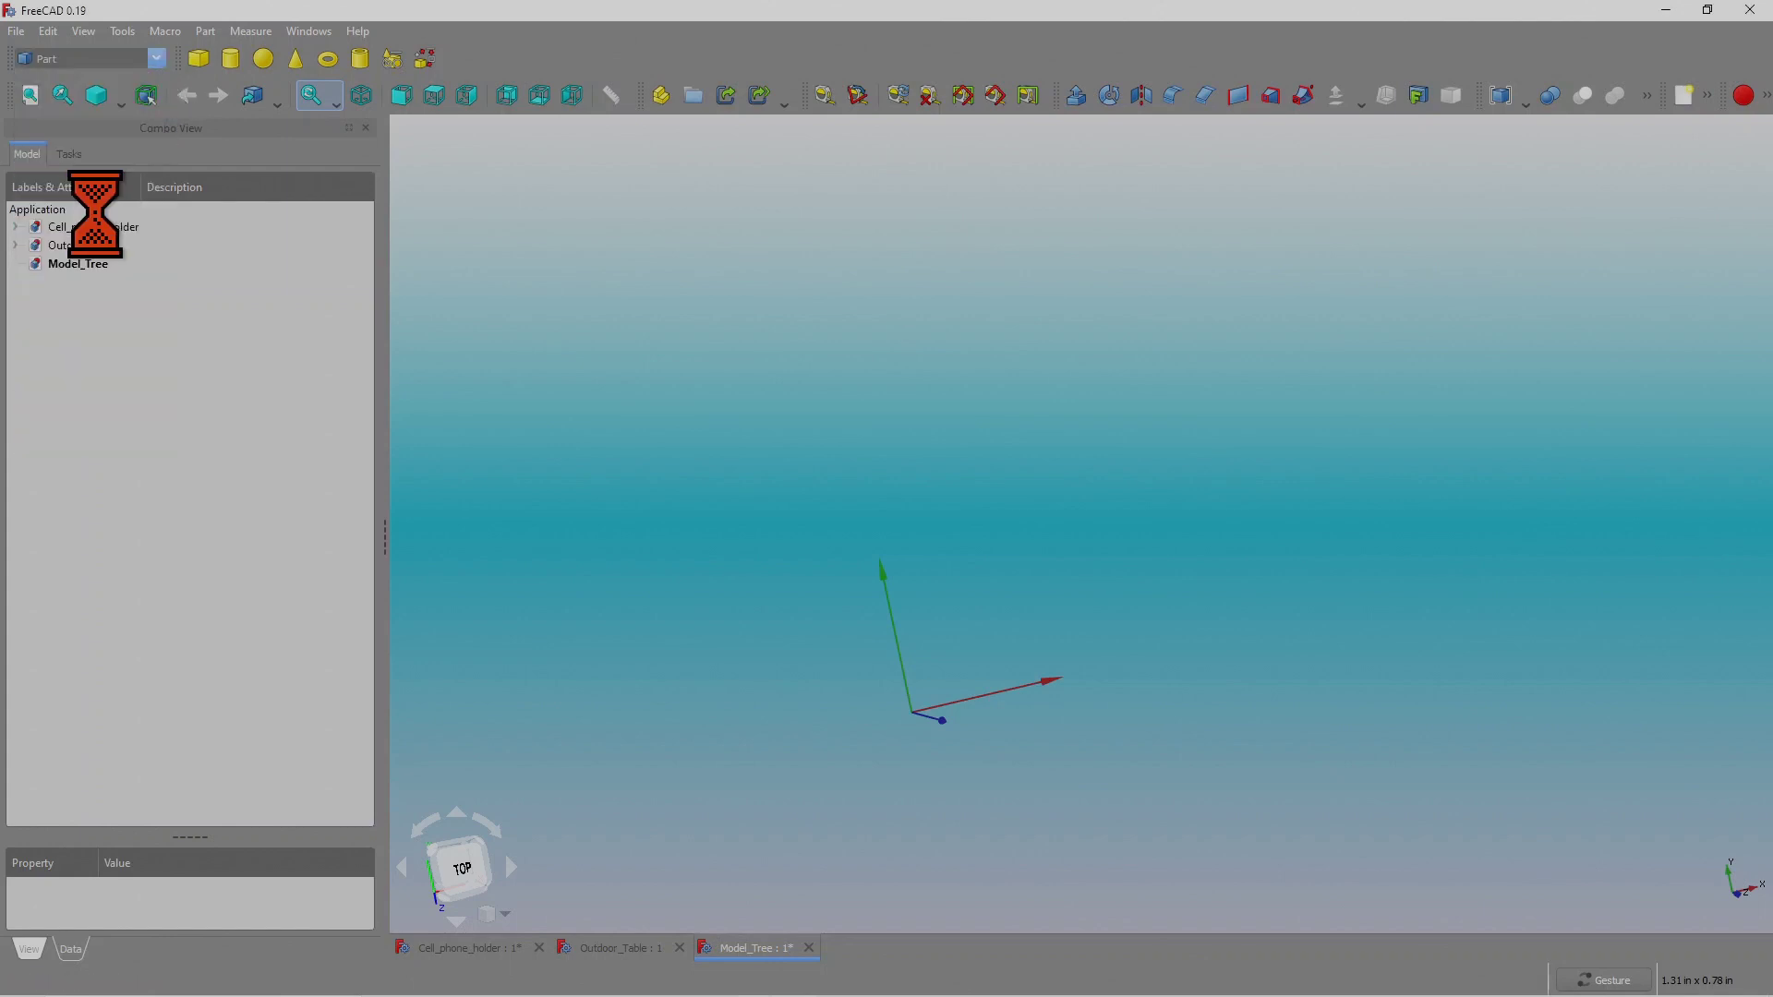
click(27, 155)
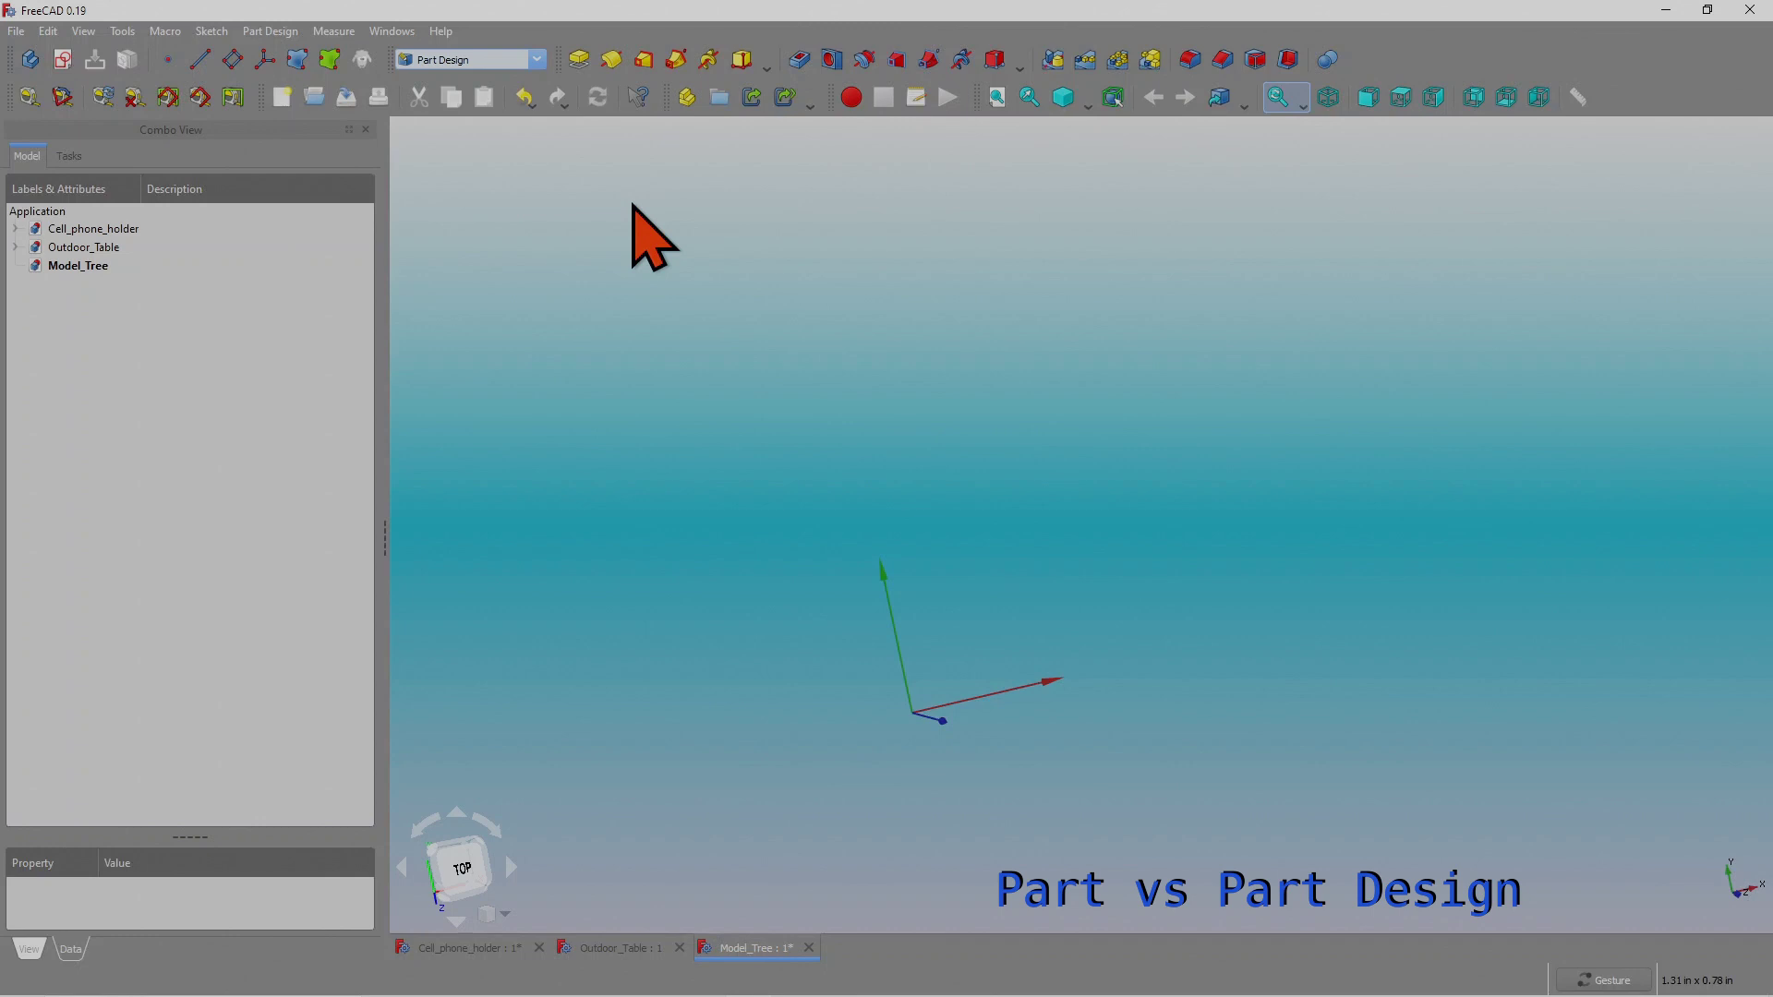
click(538, 60)
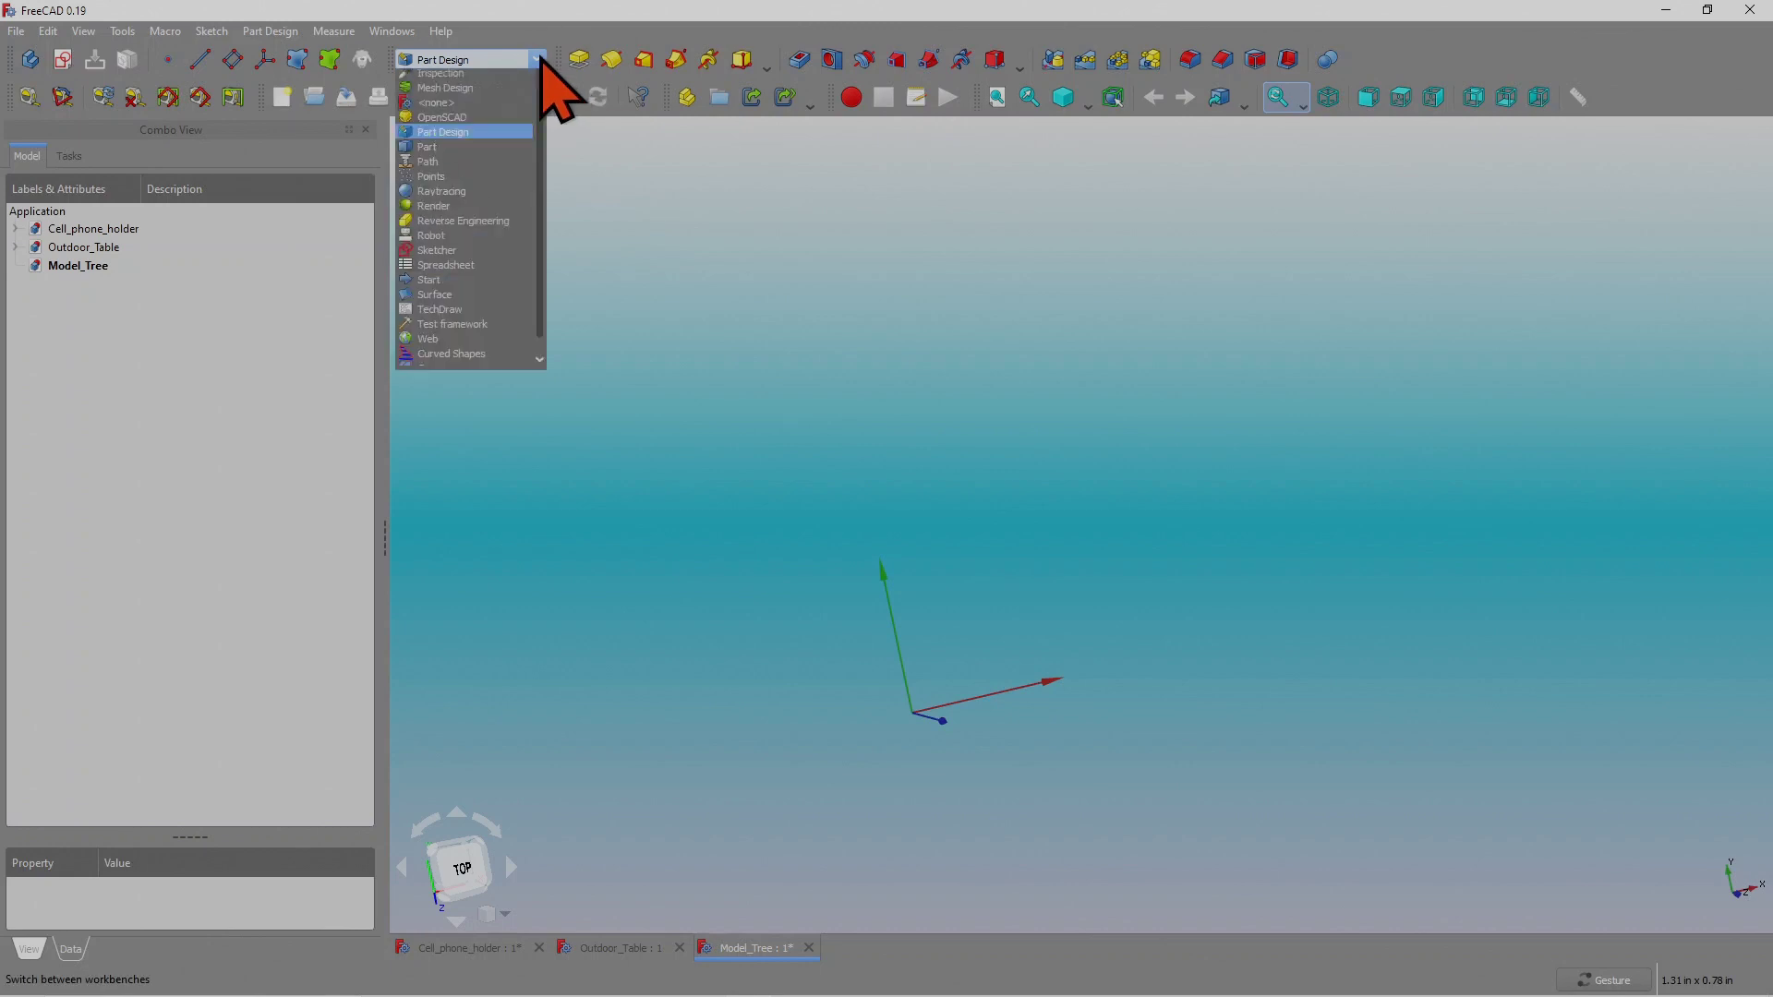
click(460, 237)
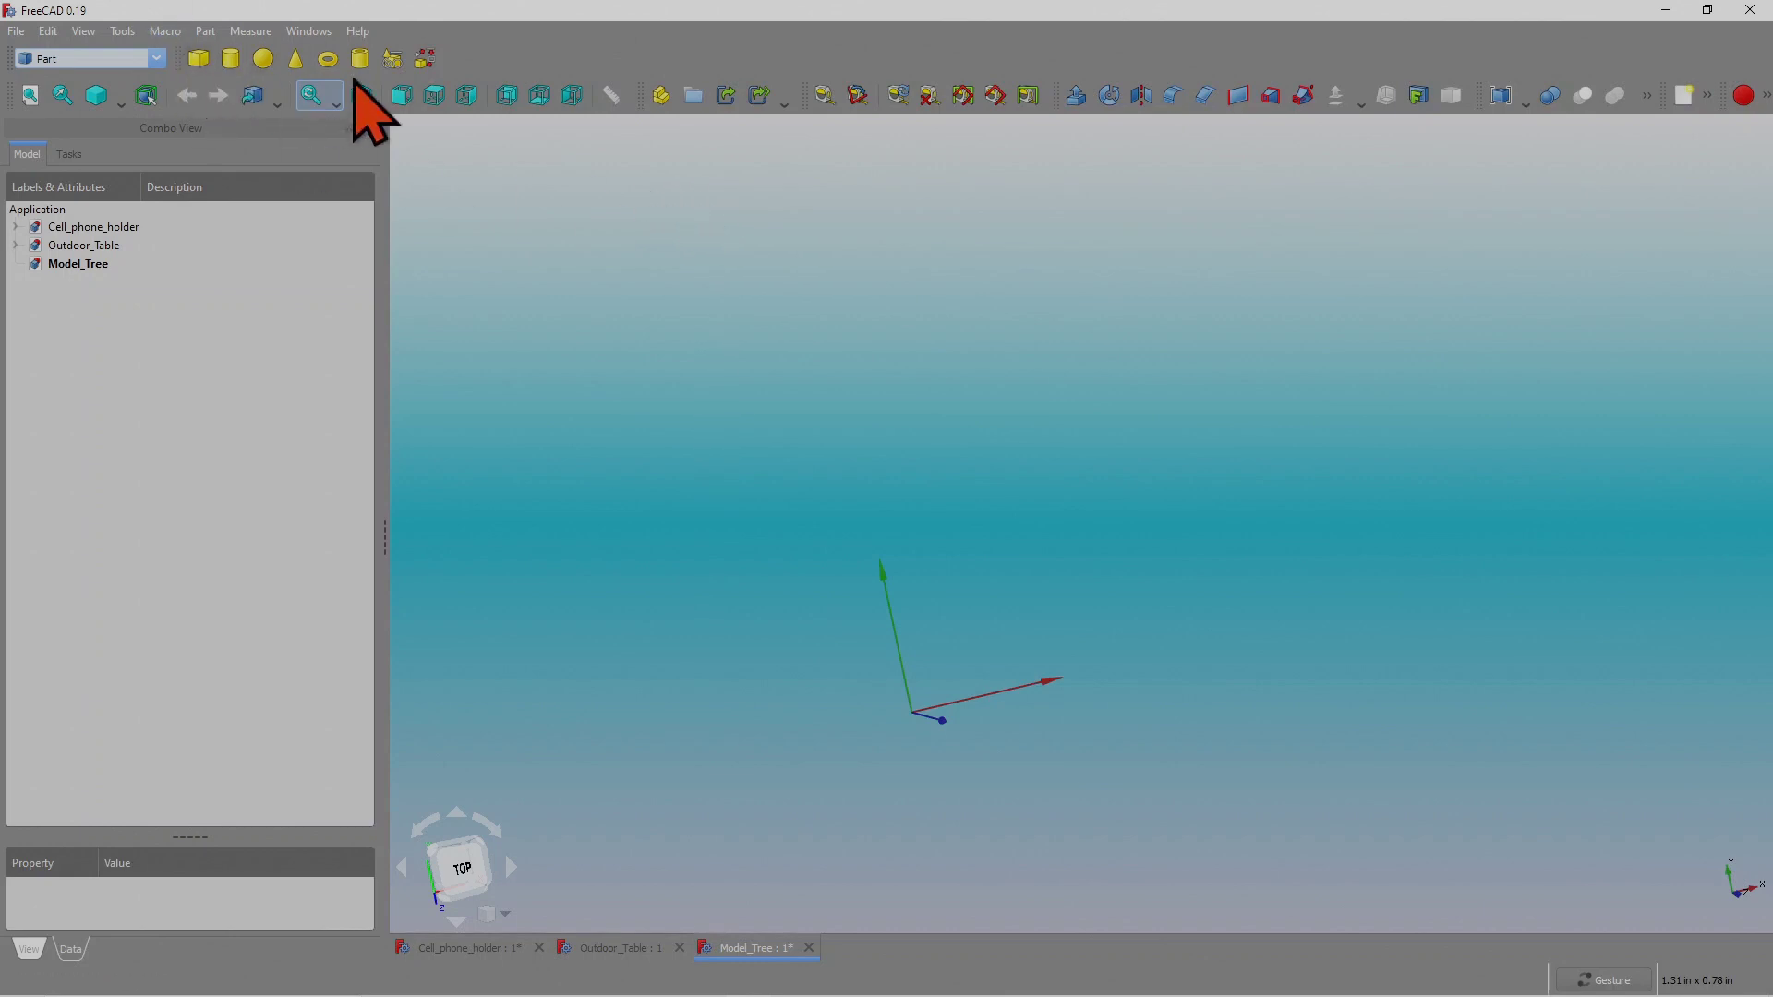
Add a default cube and a default cylinder to the Model_Tree document.
click(198, 60)
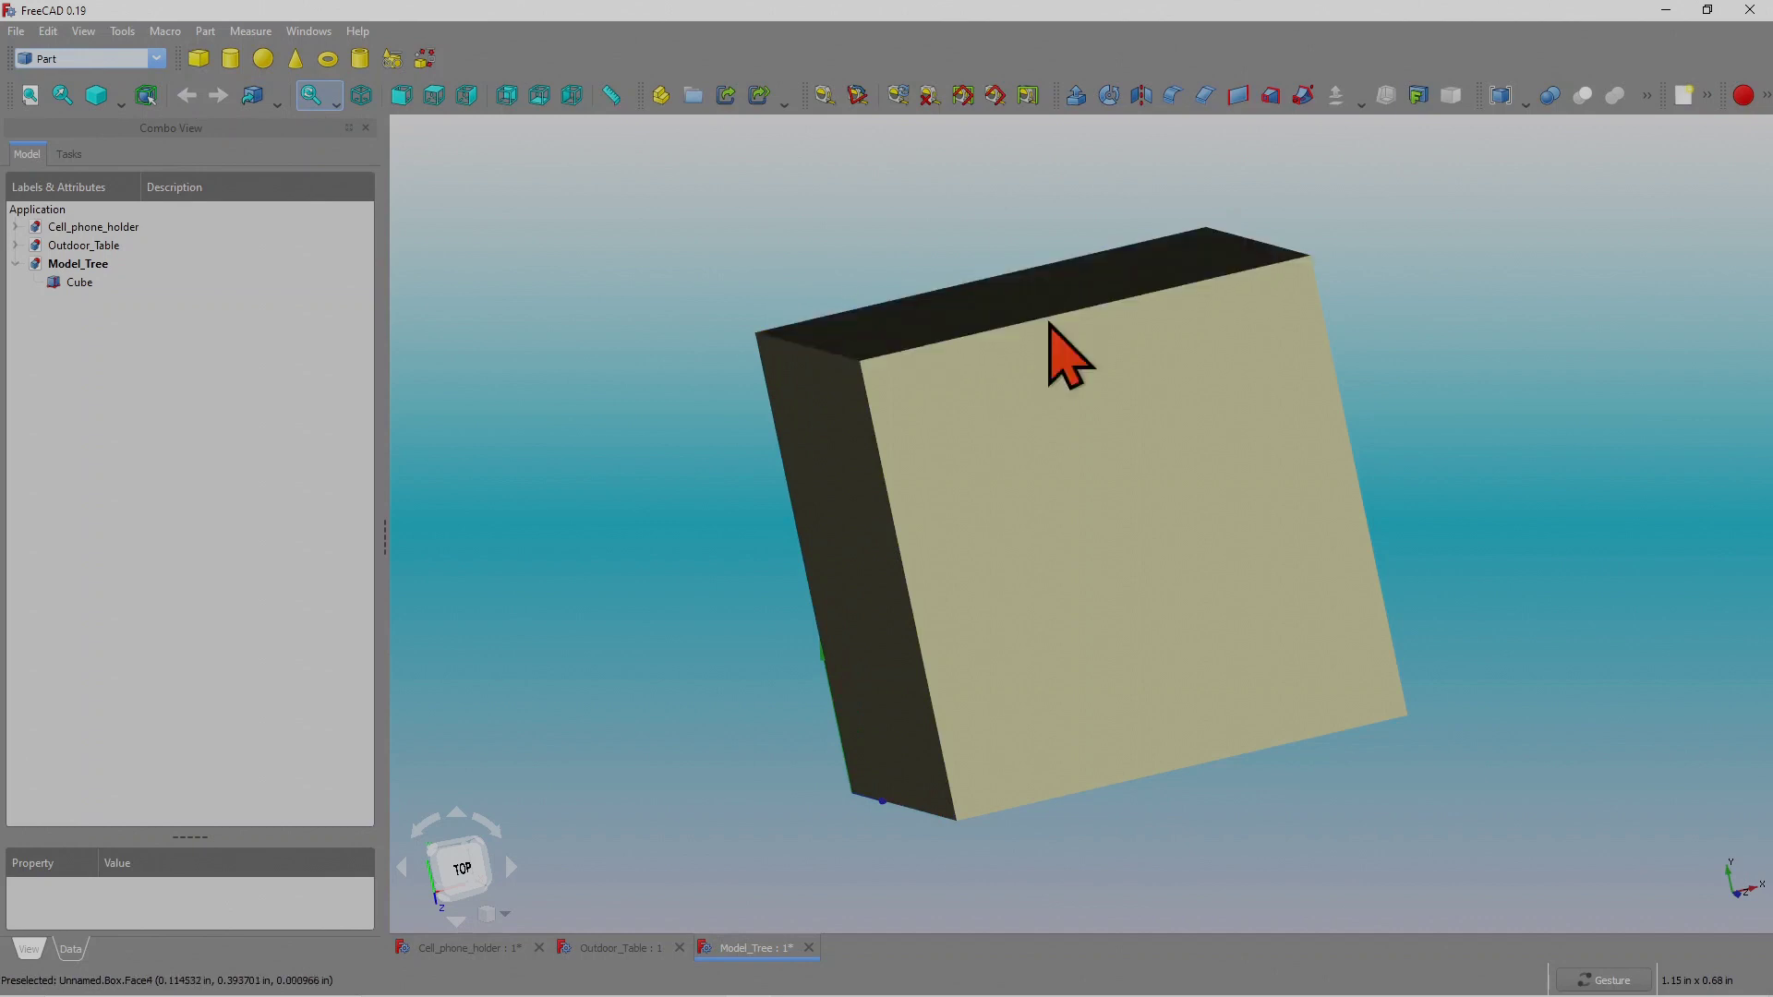
drag(1211, 593, 1290, 562)
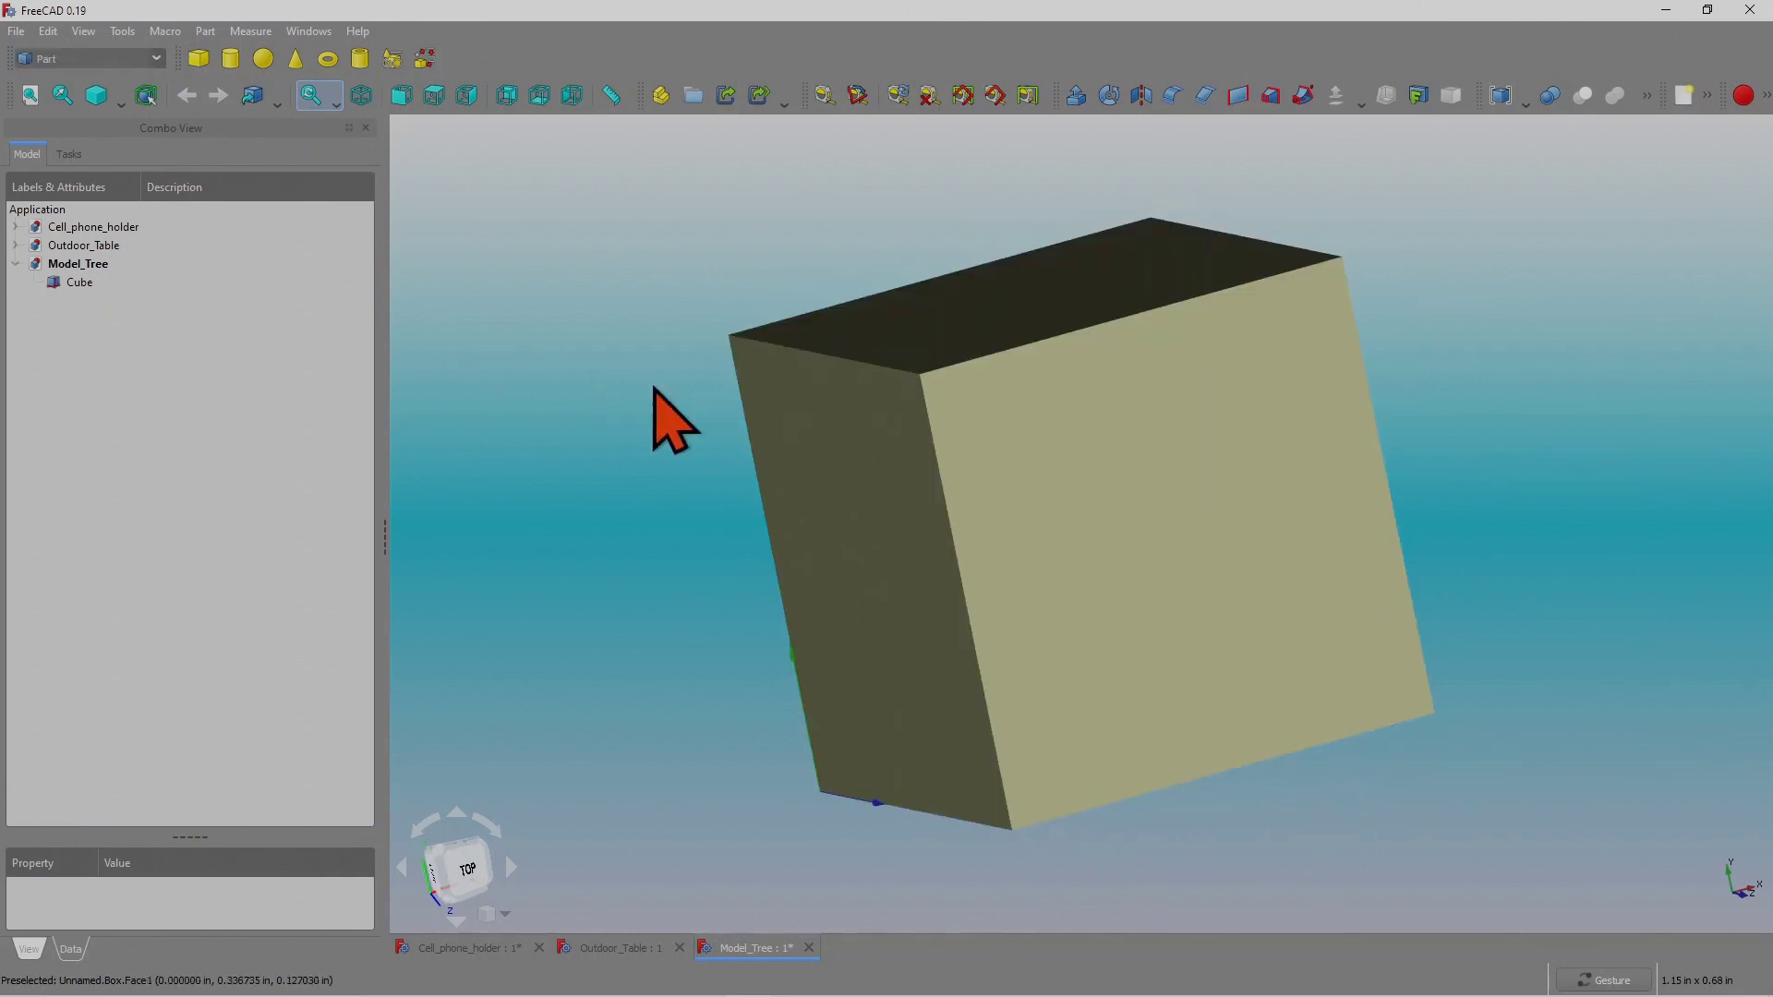
click(231, 59)
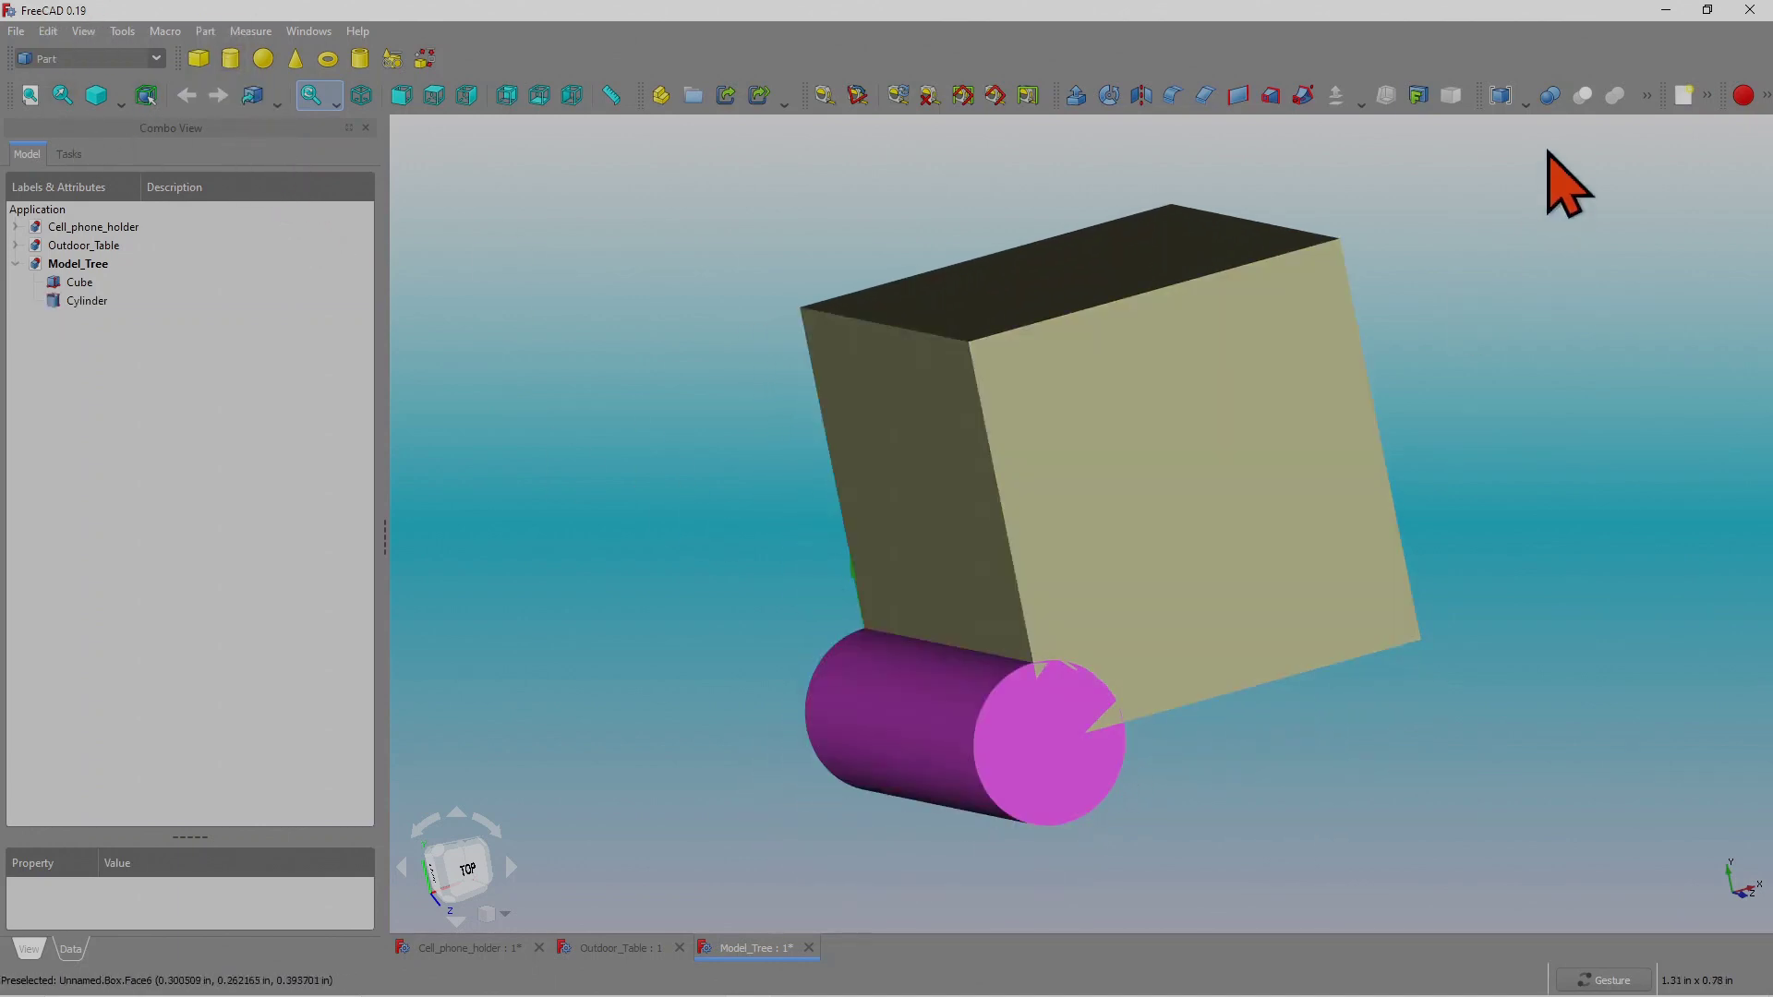
Subtract the cylinder from the cube with a Boolean Difference and inspect the resulting cut.
click(1549, 96)
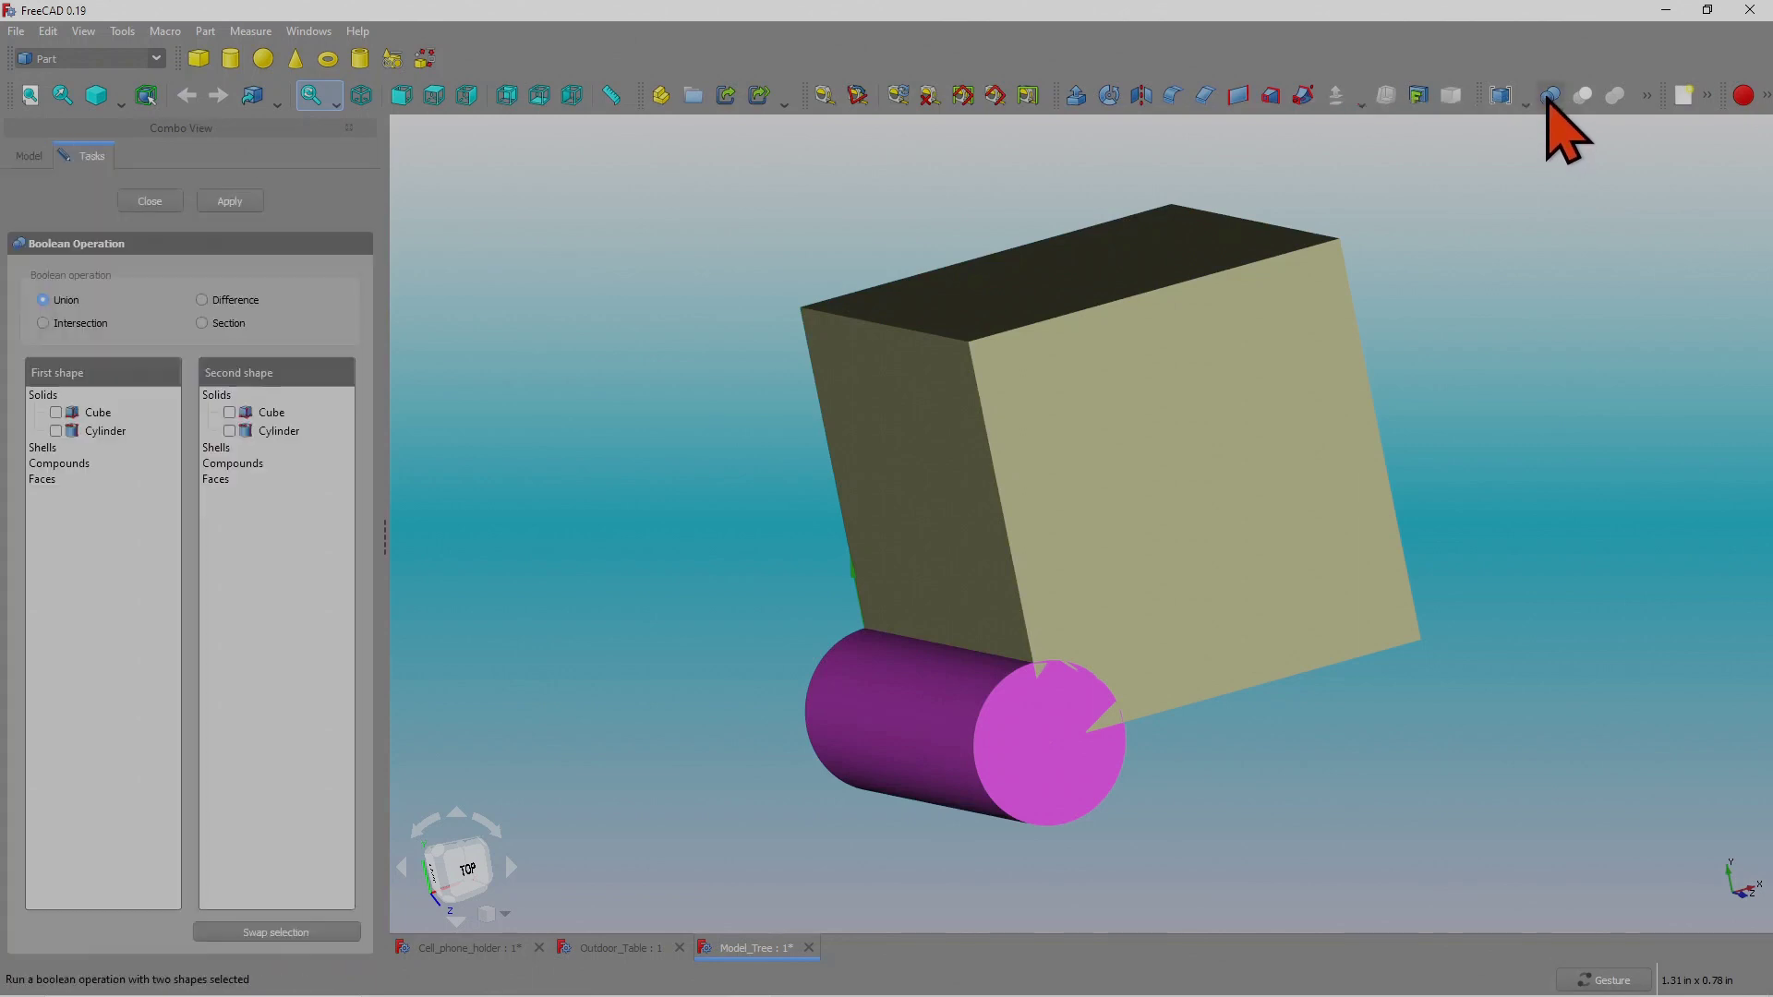
click(55, 412)
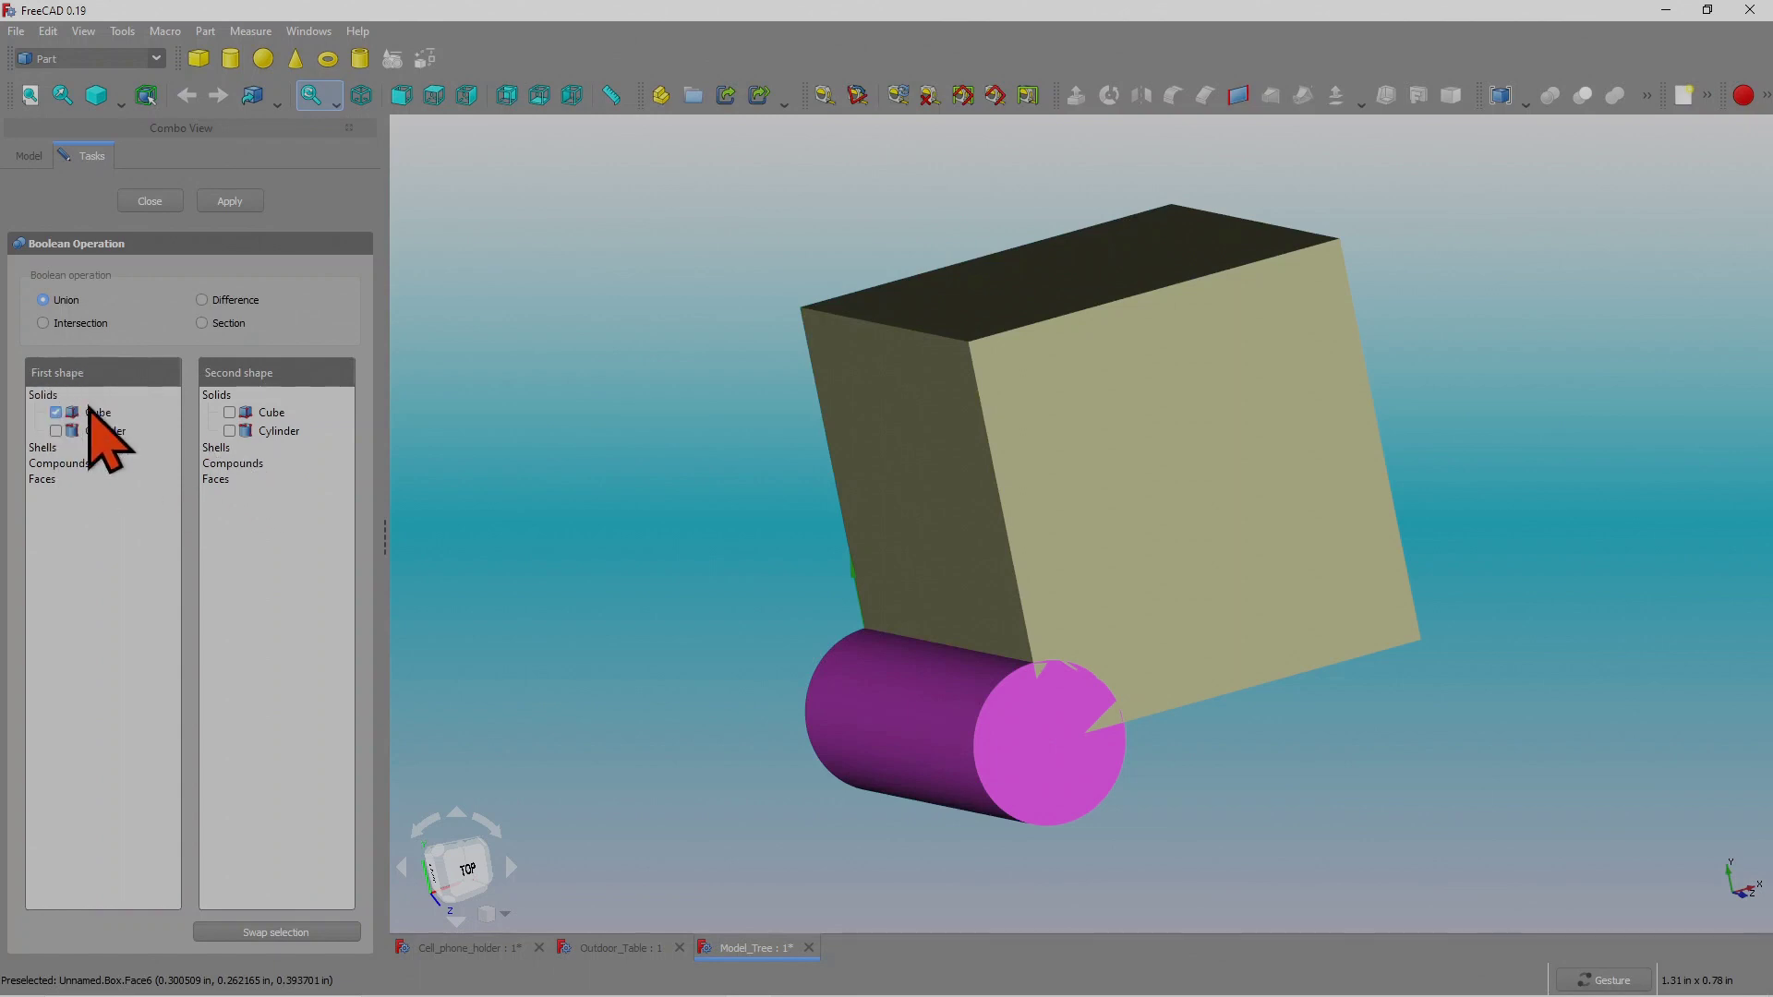
click(229, 430)
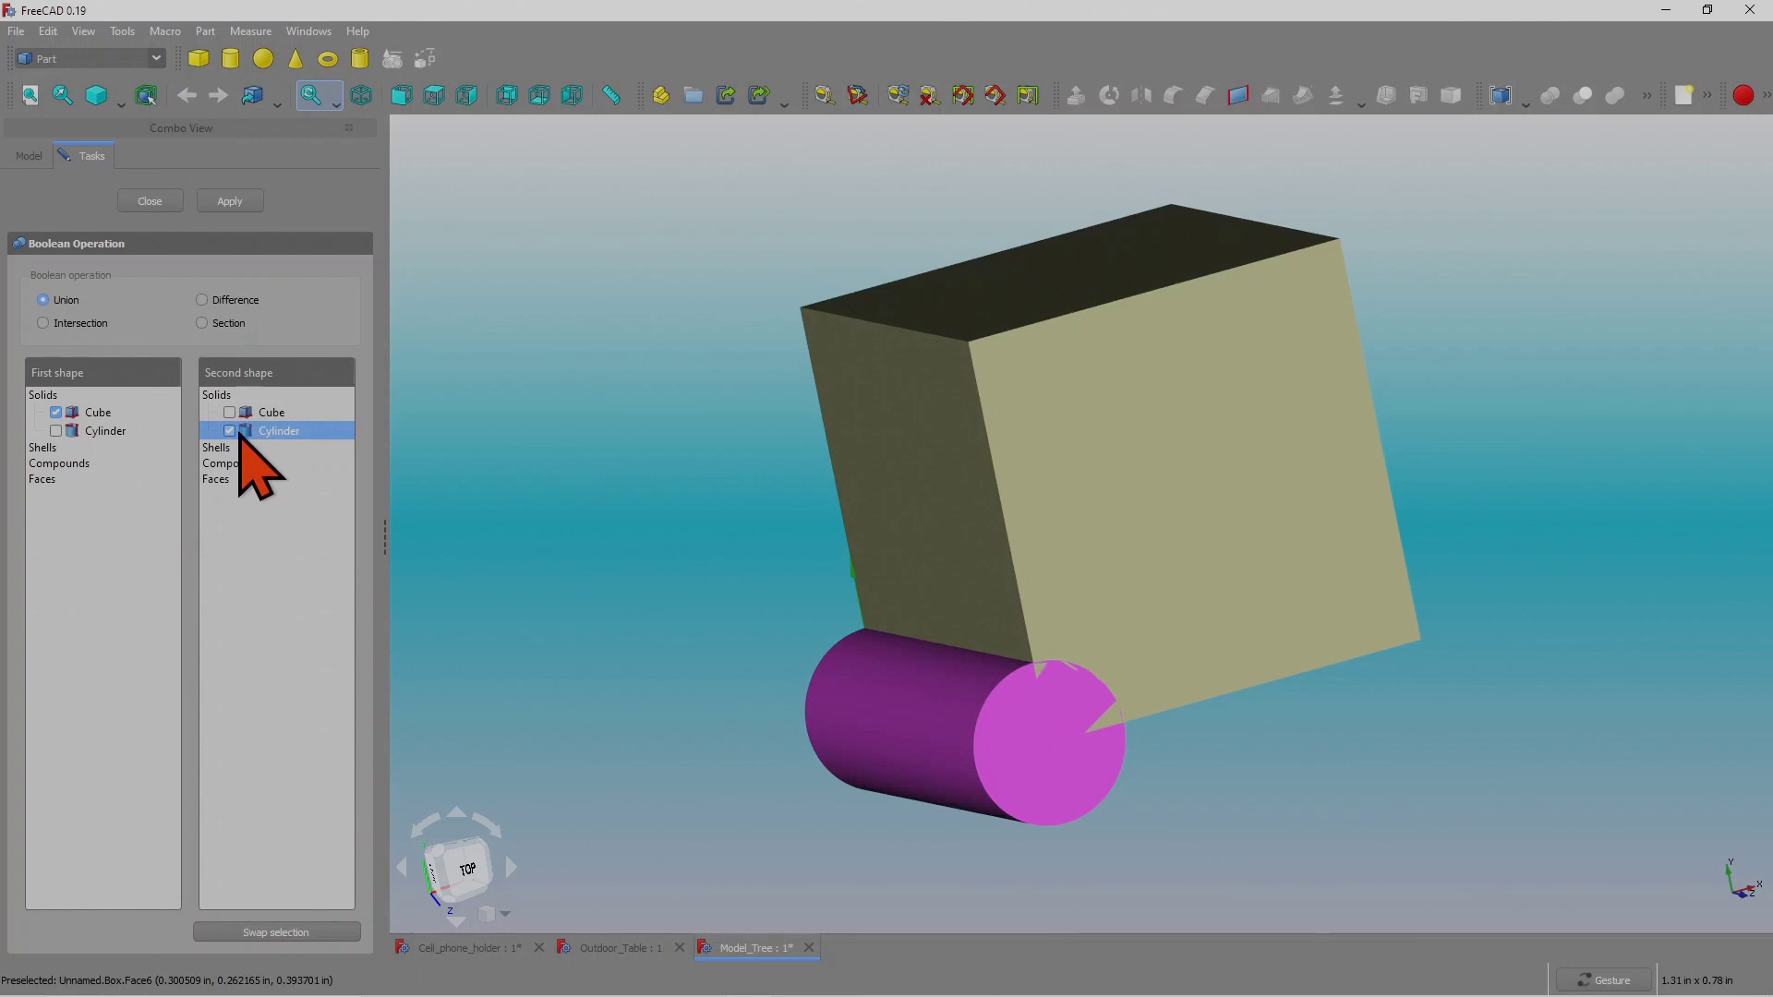
click(202, 301)
click(229, 201)
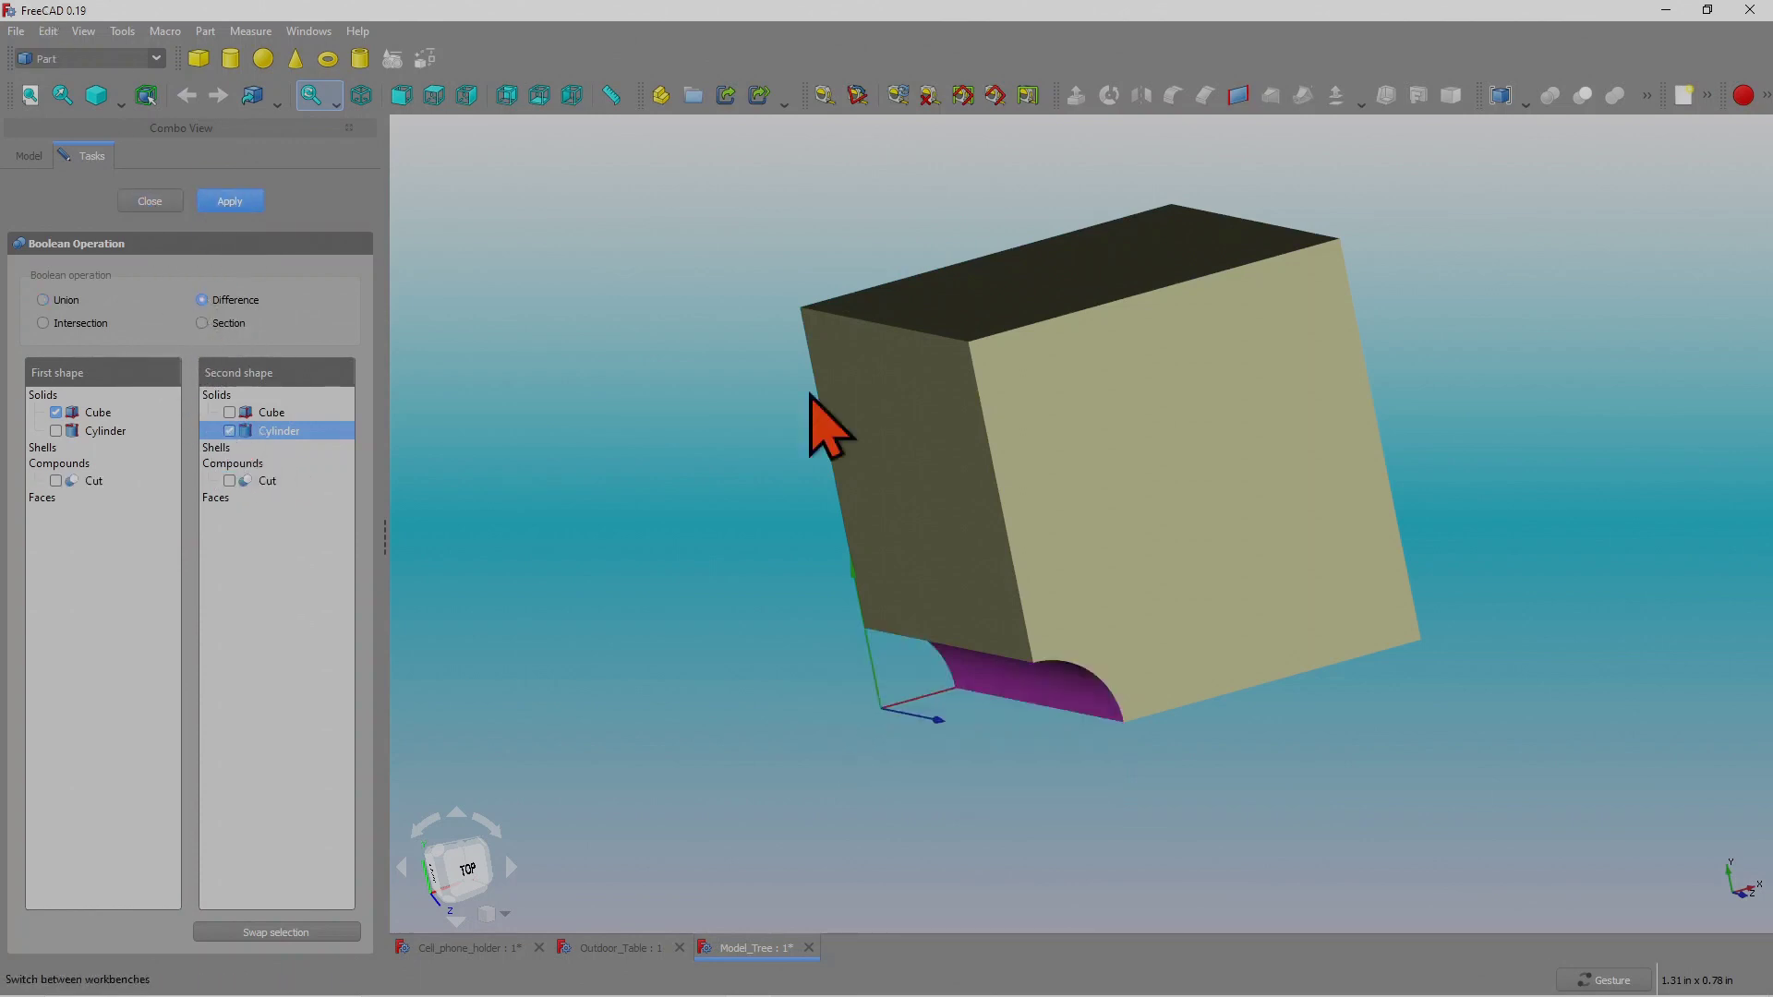
drag(1120, 586, 1051, 491)
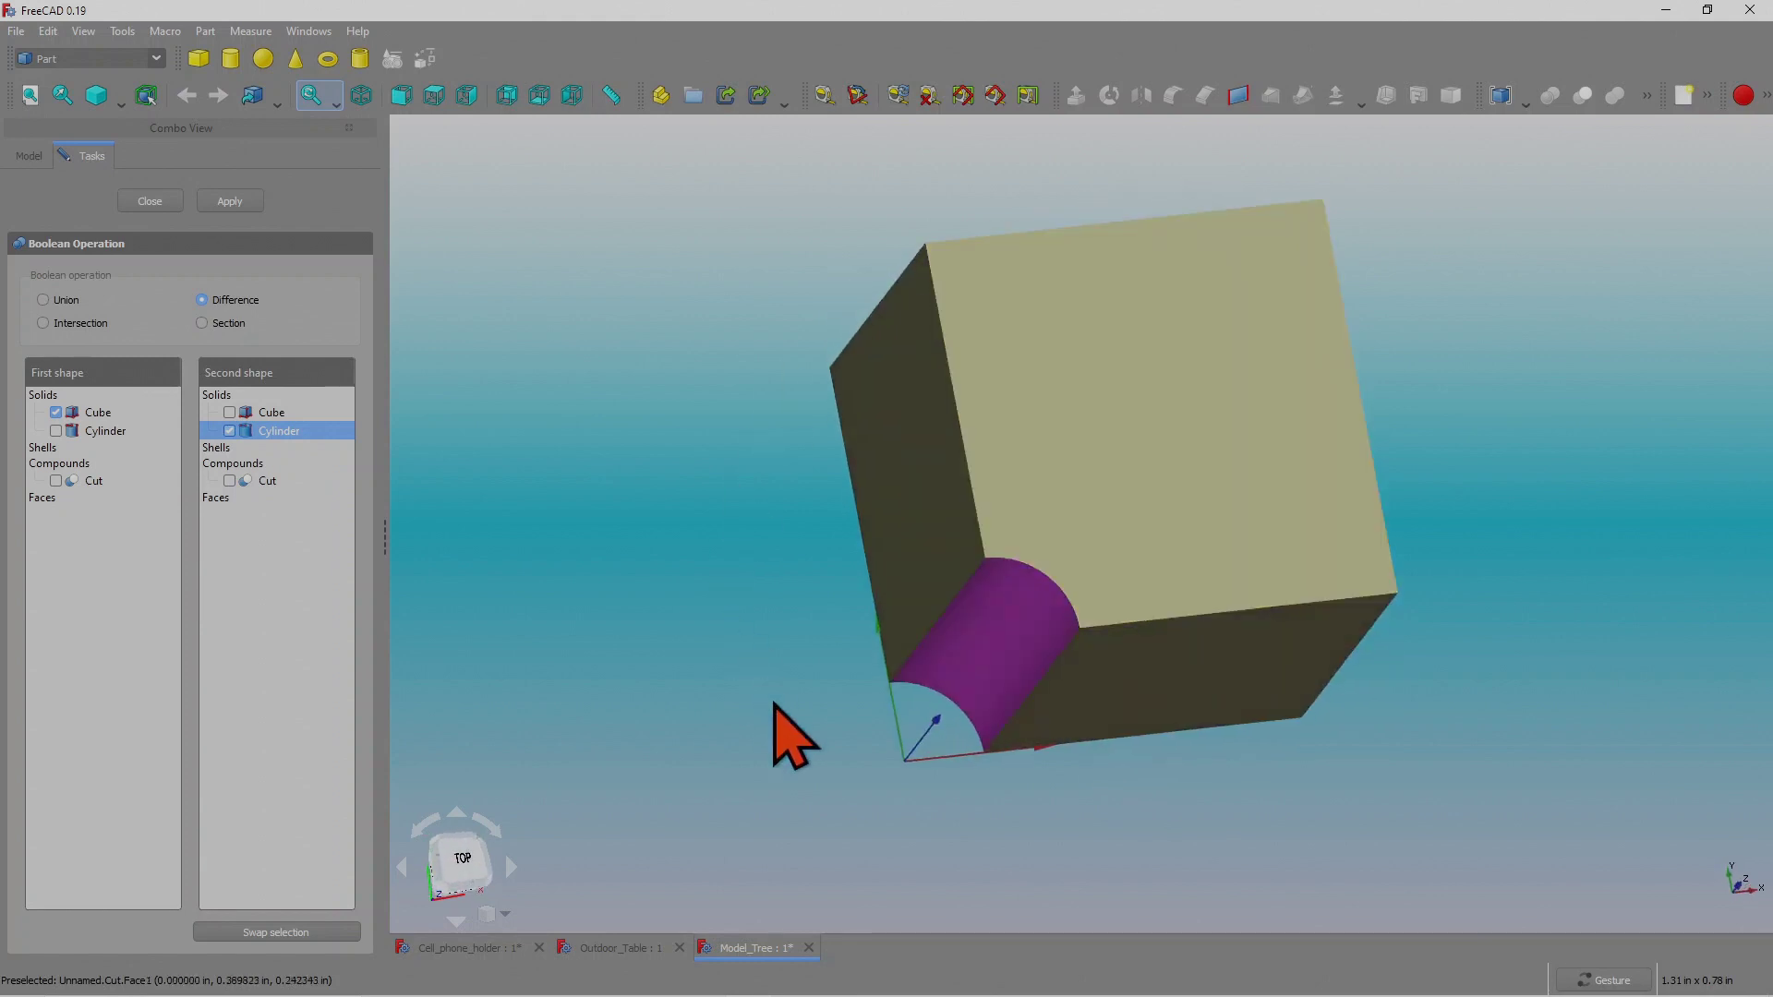
click(150, 201)
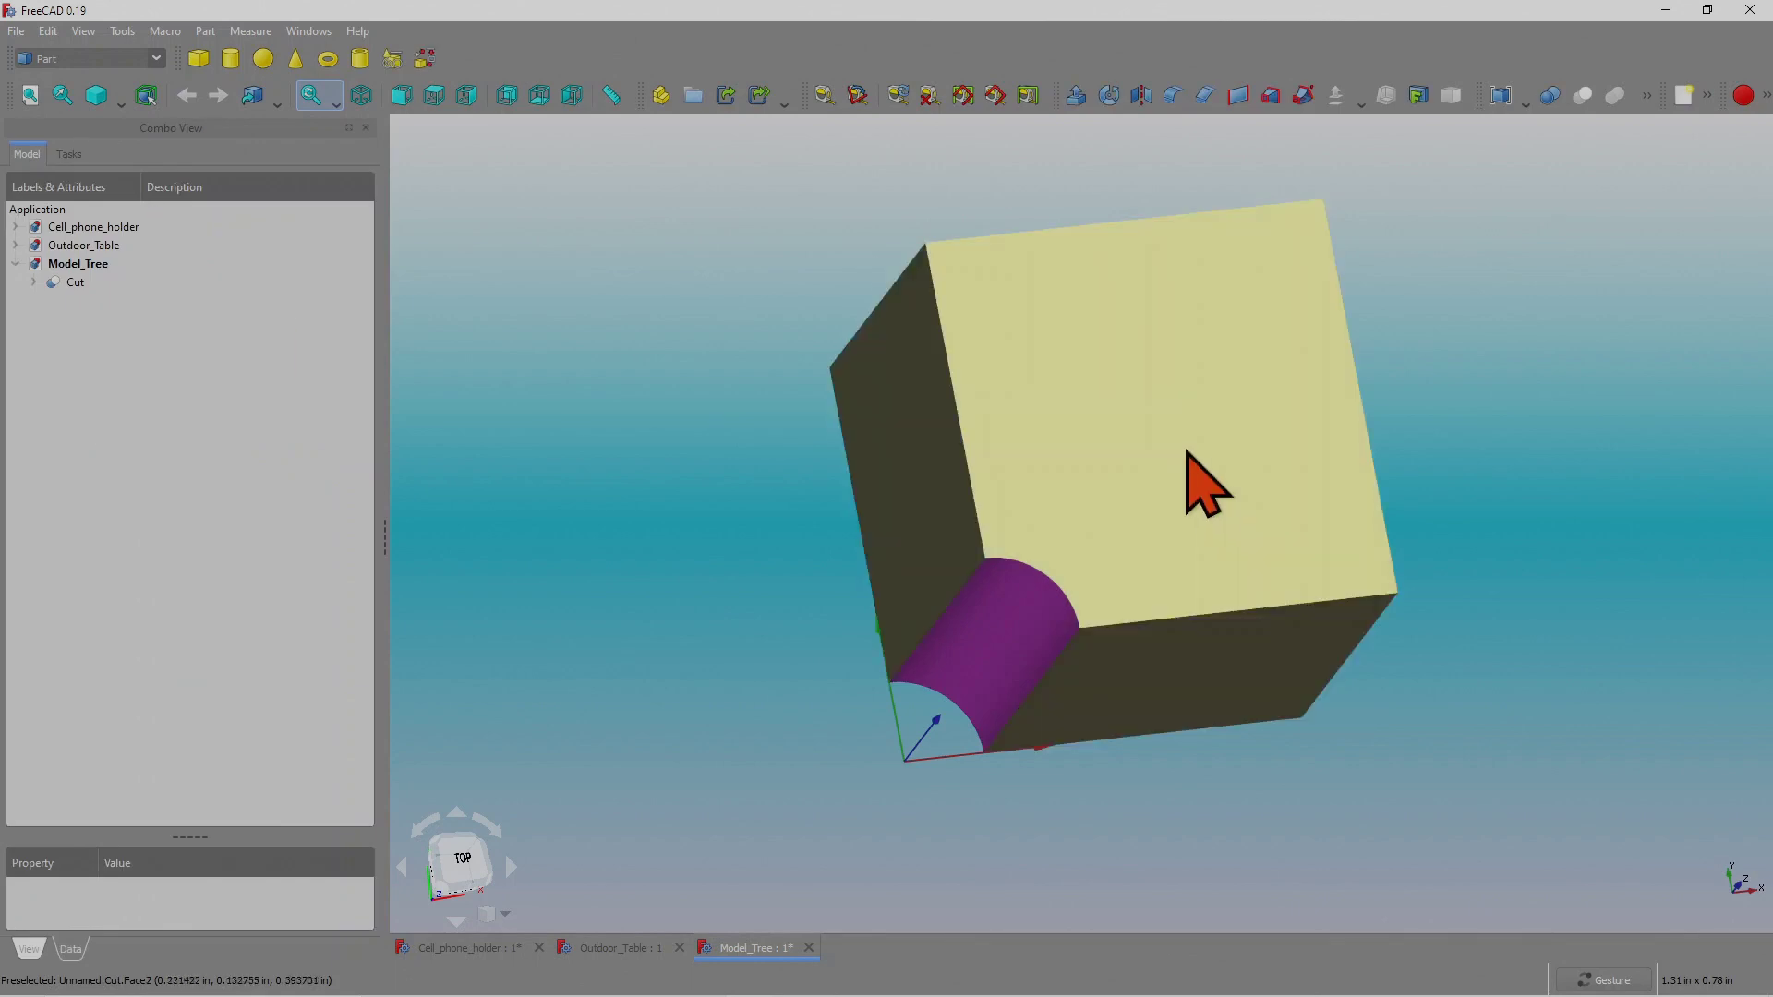
drag(1205, 675, 1487, 691)
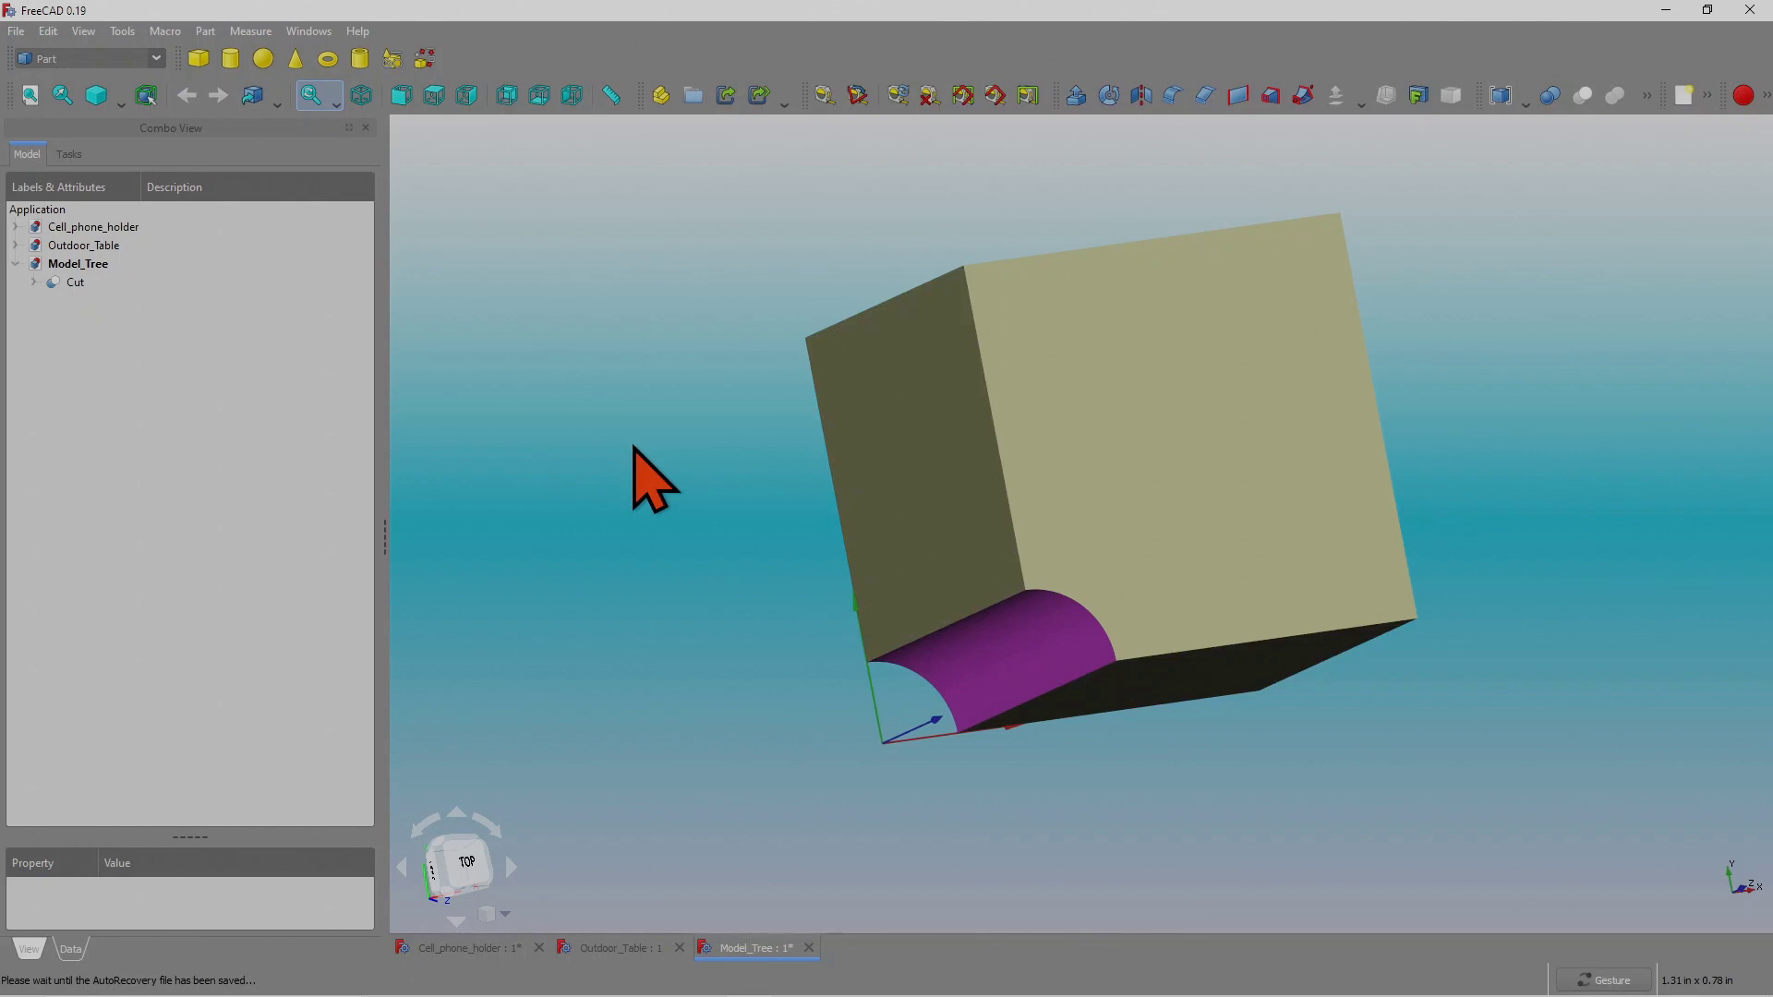
Switch to the Outdoor_Table document and examine the table model and its separate parts from several angles.
click(620, 949)
drag(1288, 589, 1188, 526)
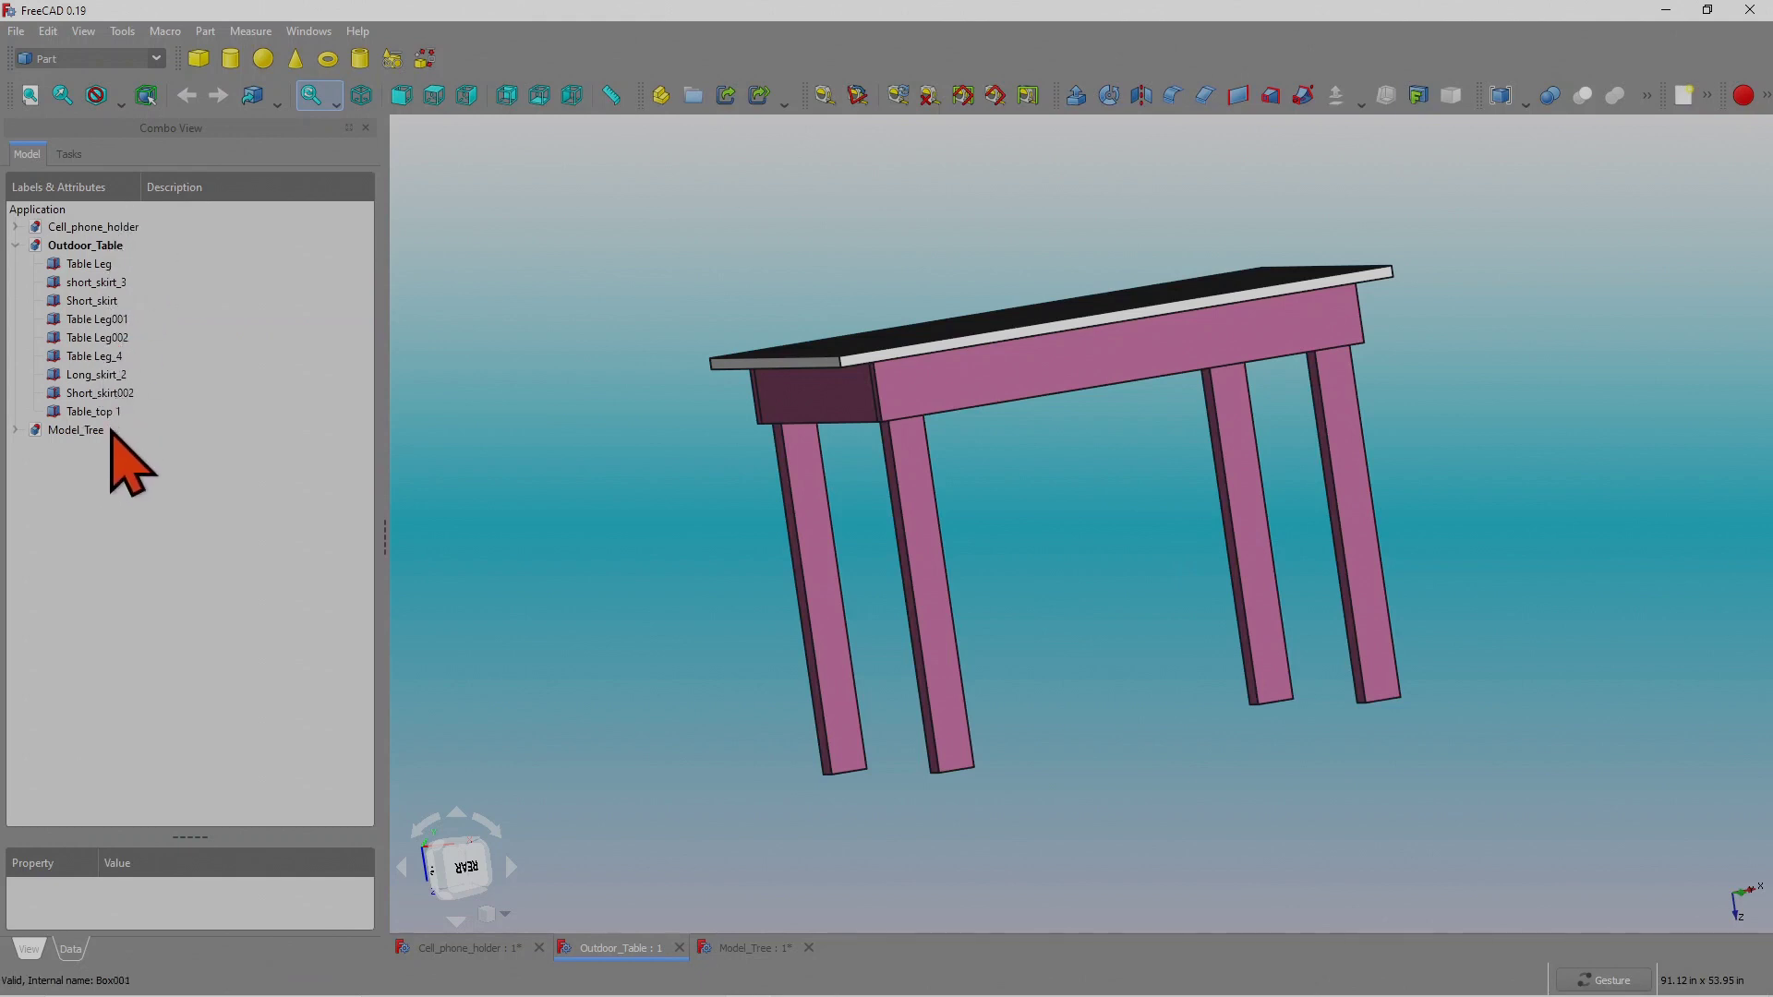
drag(1207, 651, 1172, 643)
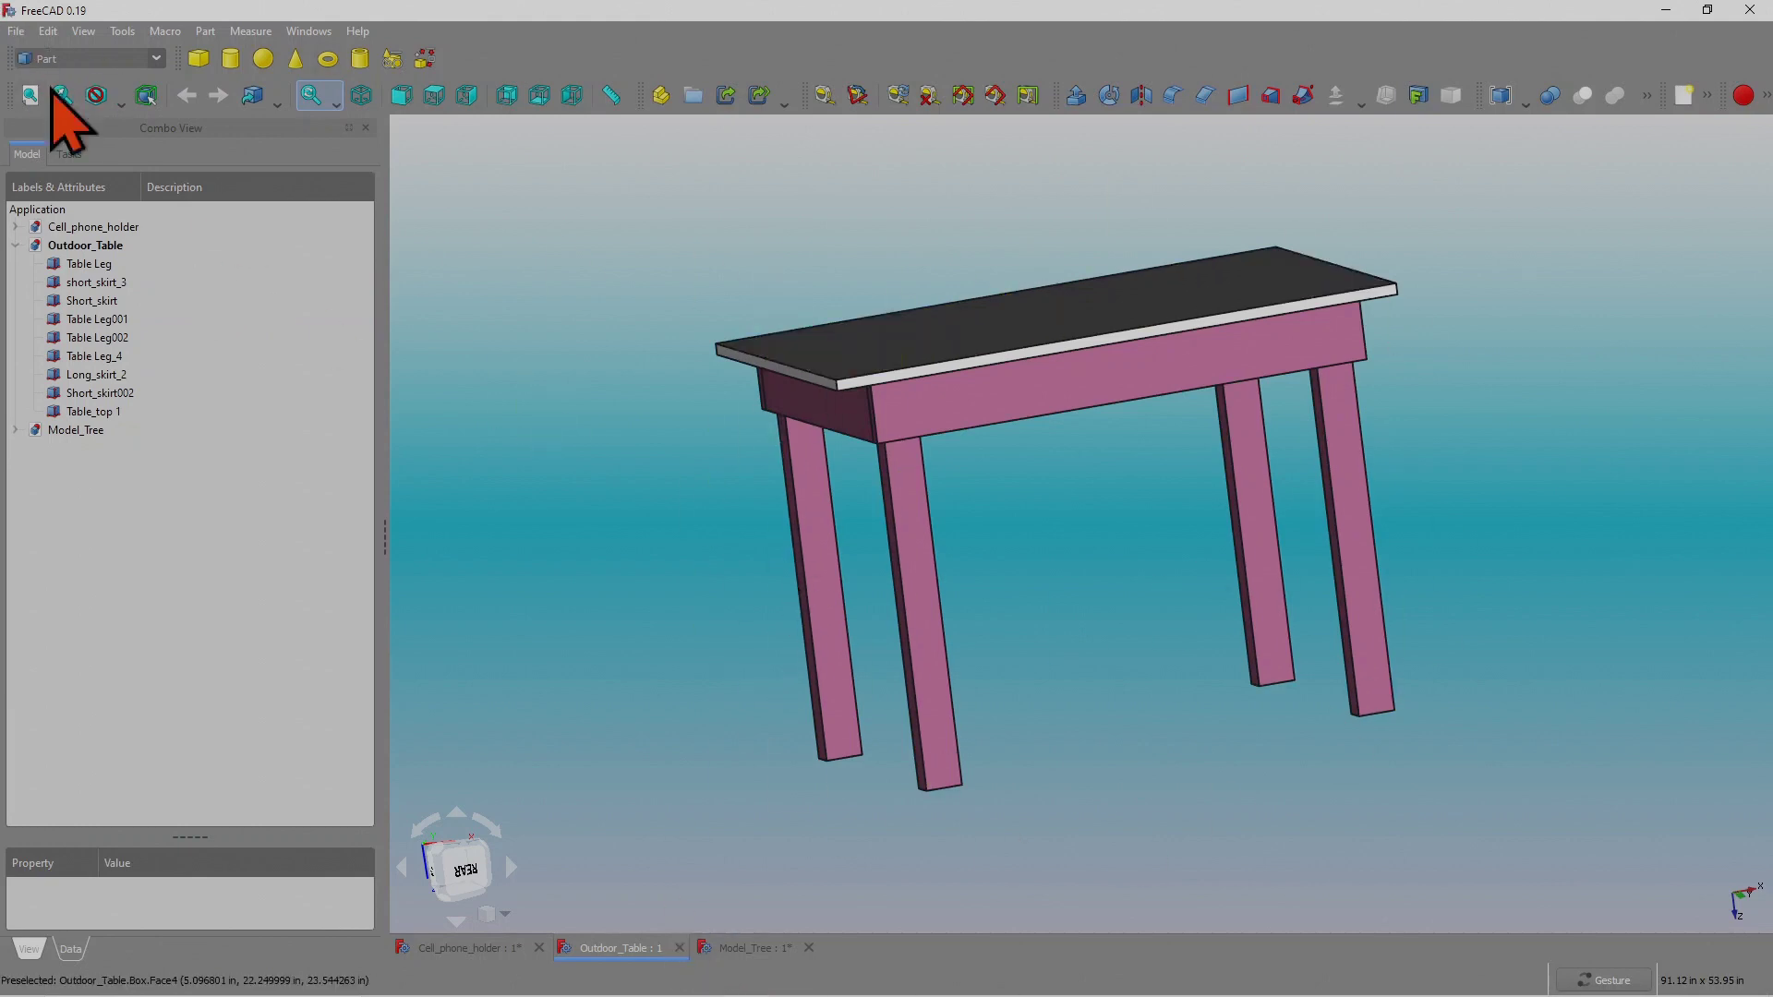
drag(834, 170, 854, 209)
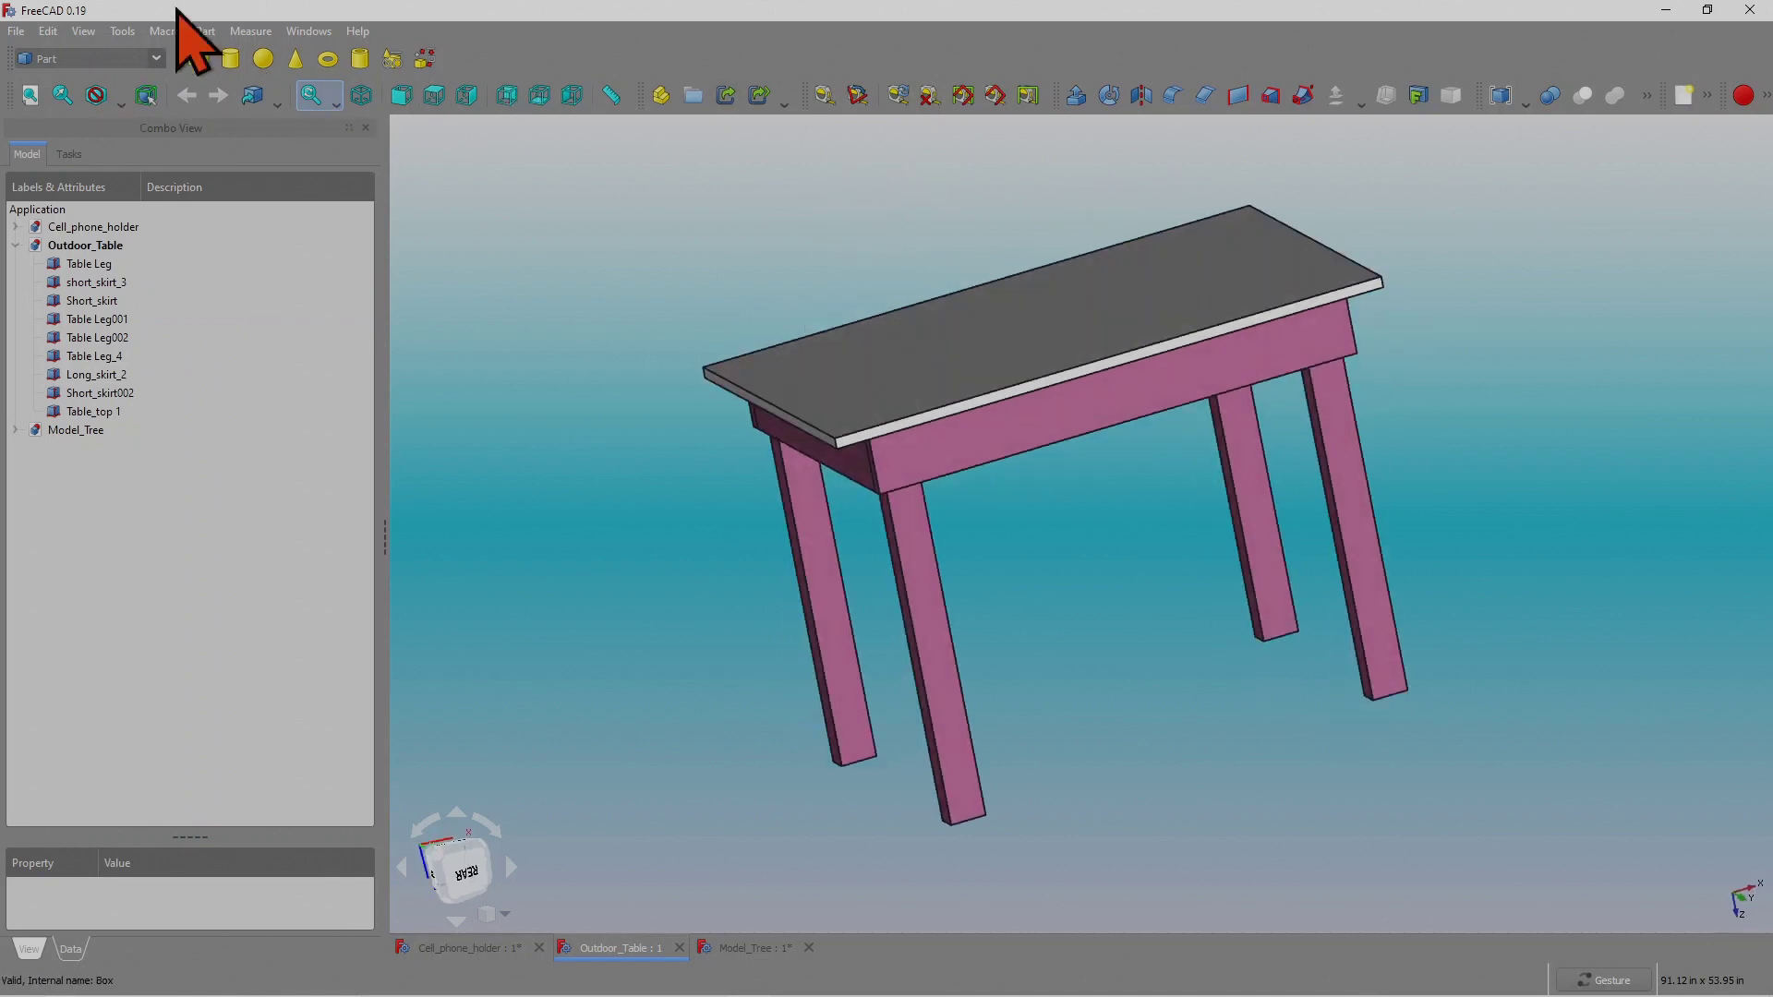
Review the geometric primitive types offered for creation, from Plane to Regular polygon, without creating any.
click(394, 58)
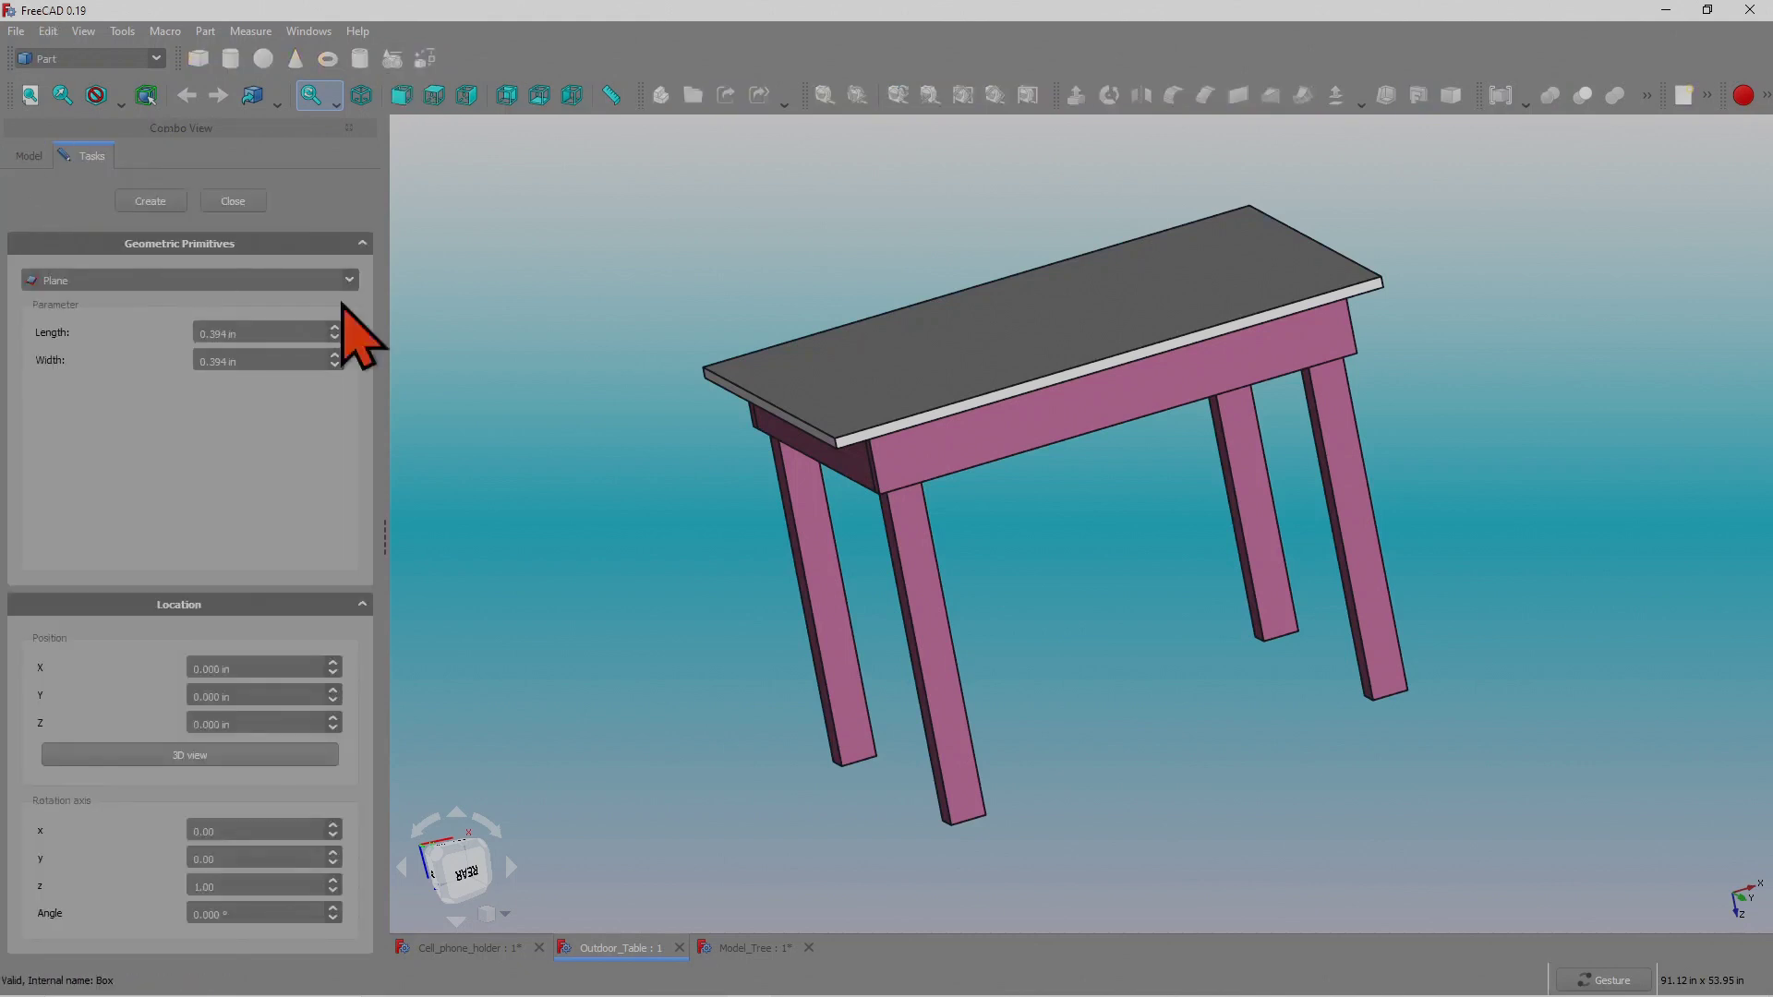
click(349, 280)
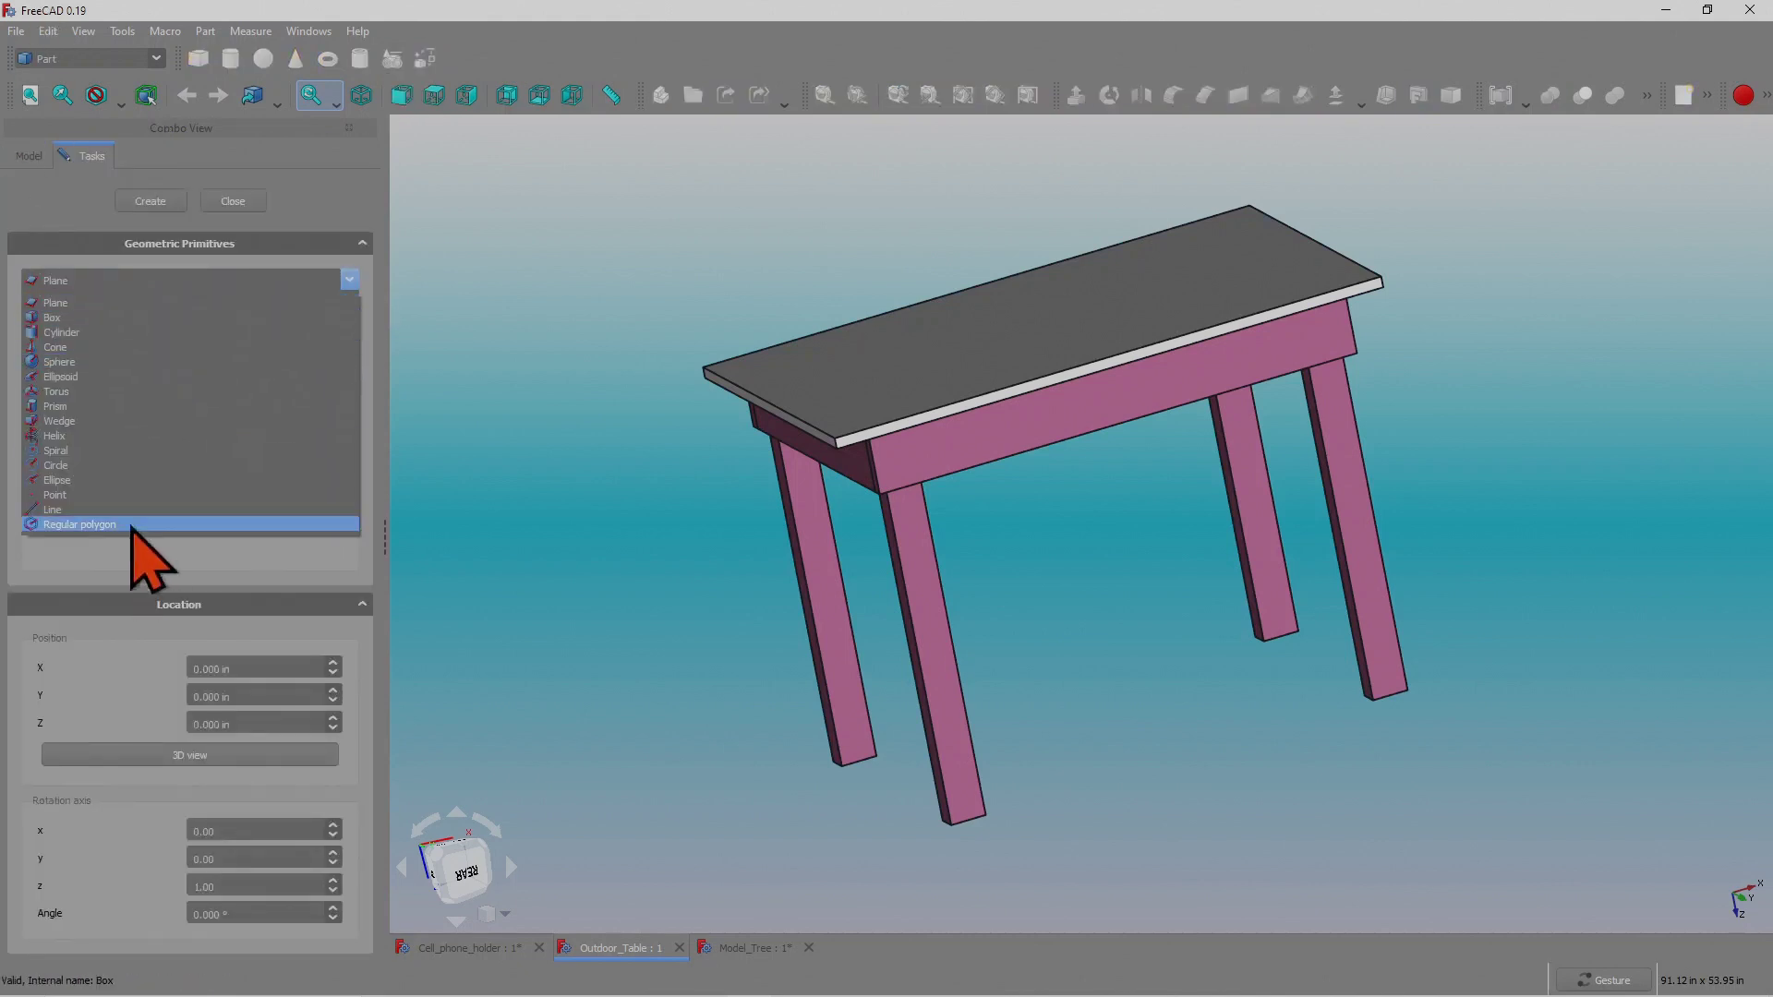
click(560, 268)
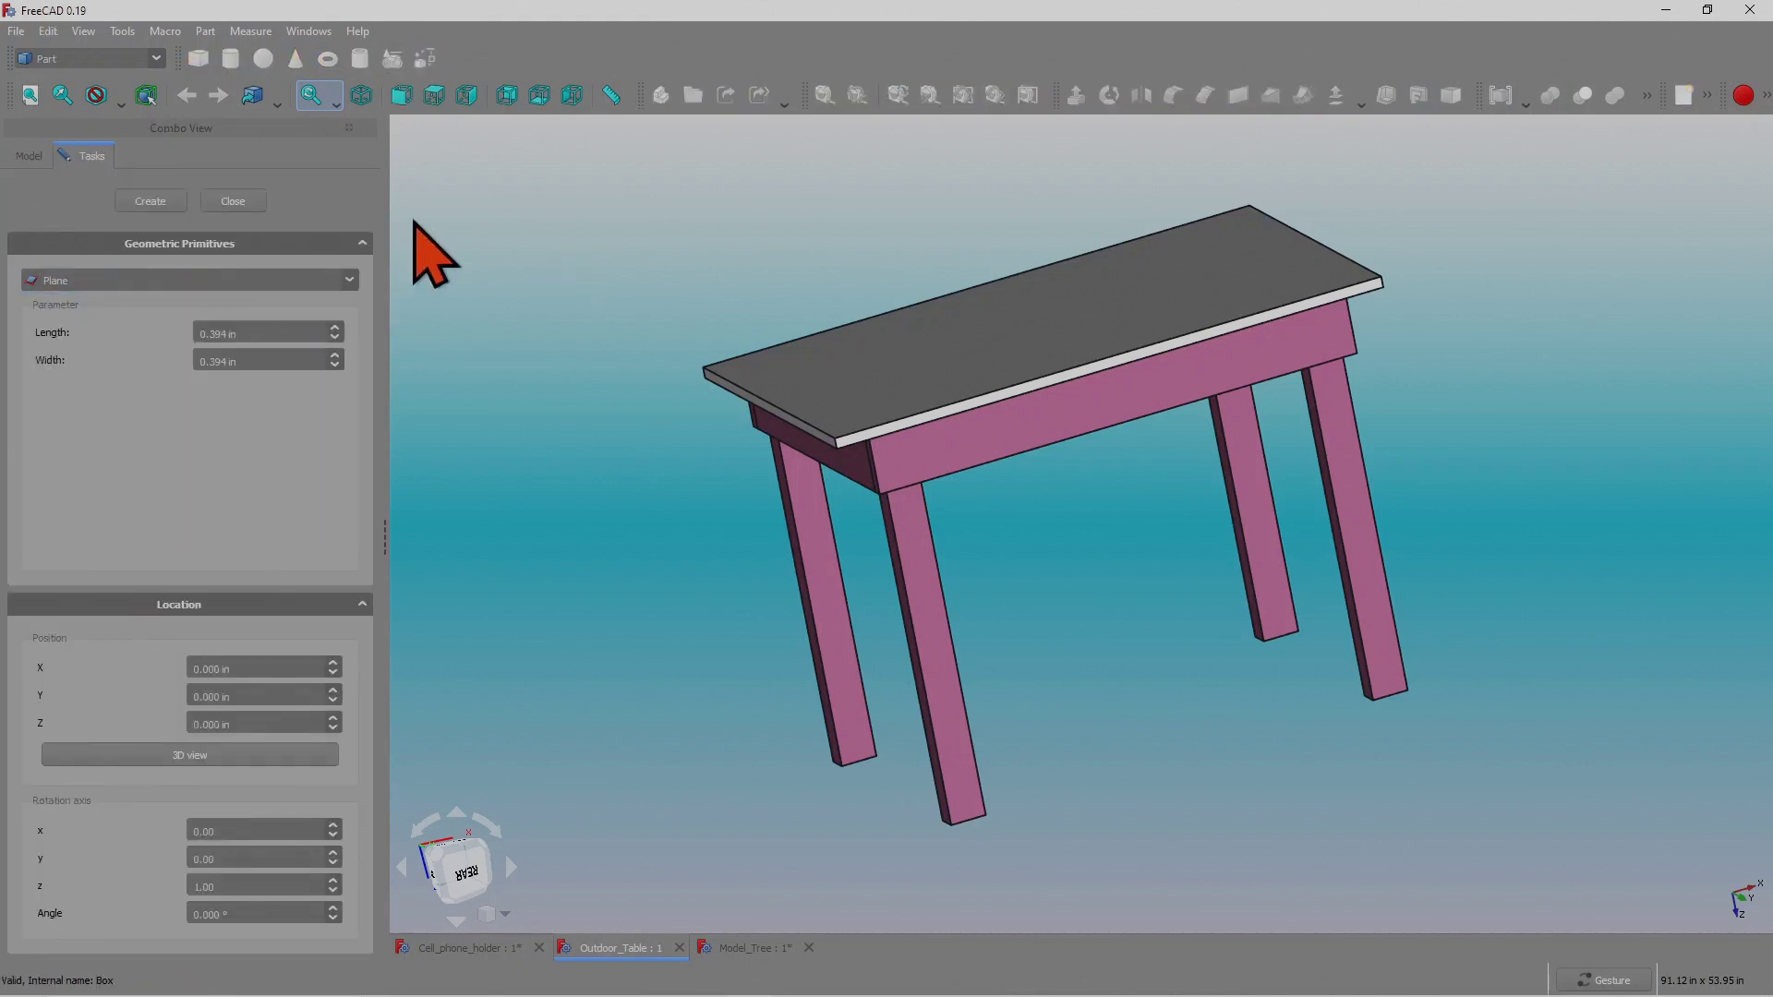
click(233, 202)
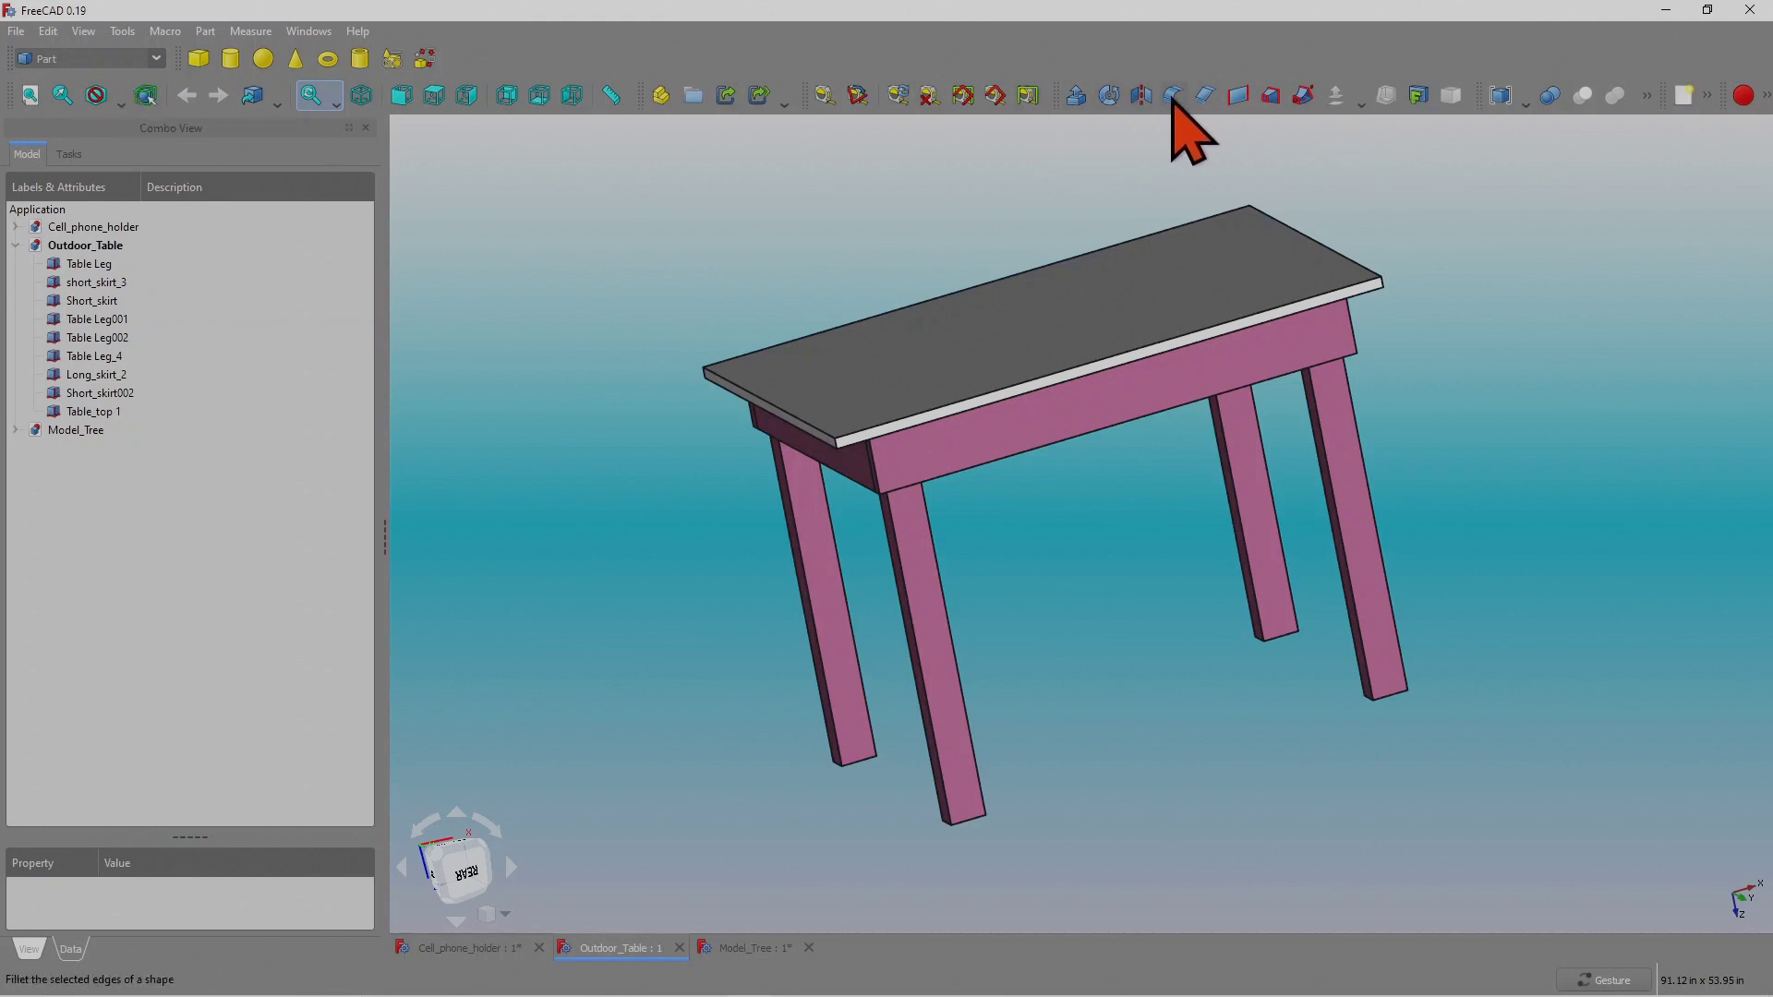
Check which toolbars are available and enabled in the Part workbench.
click(83, 30)
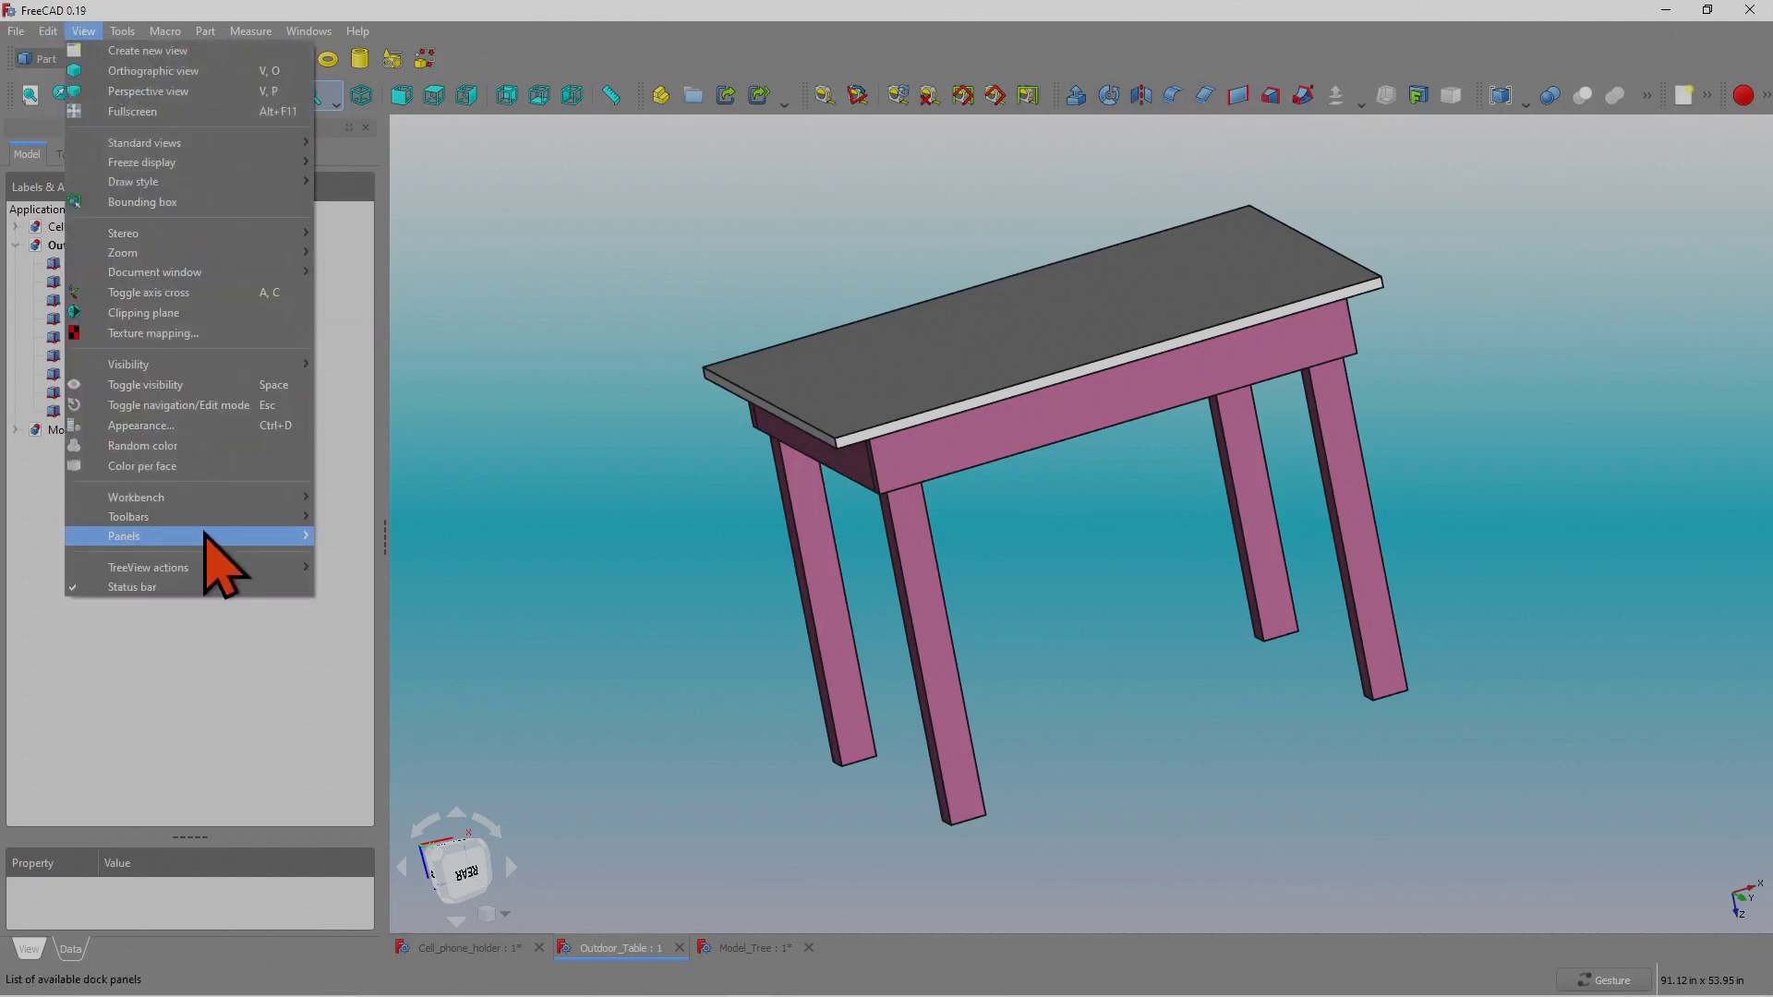
mouse_move(203, 519)
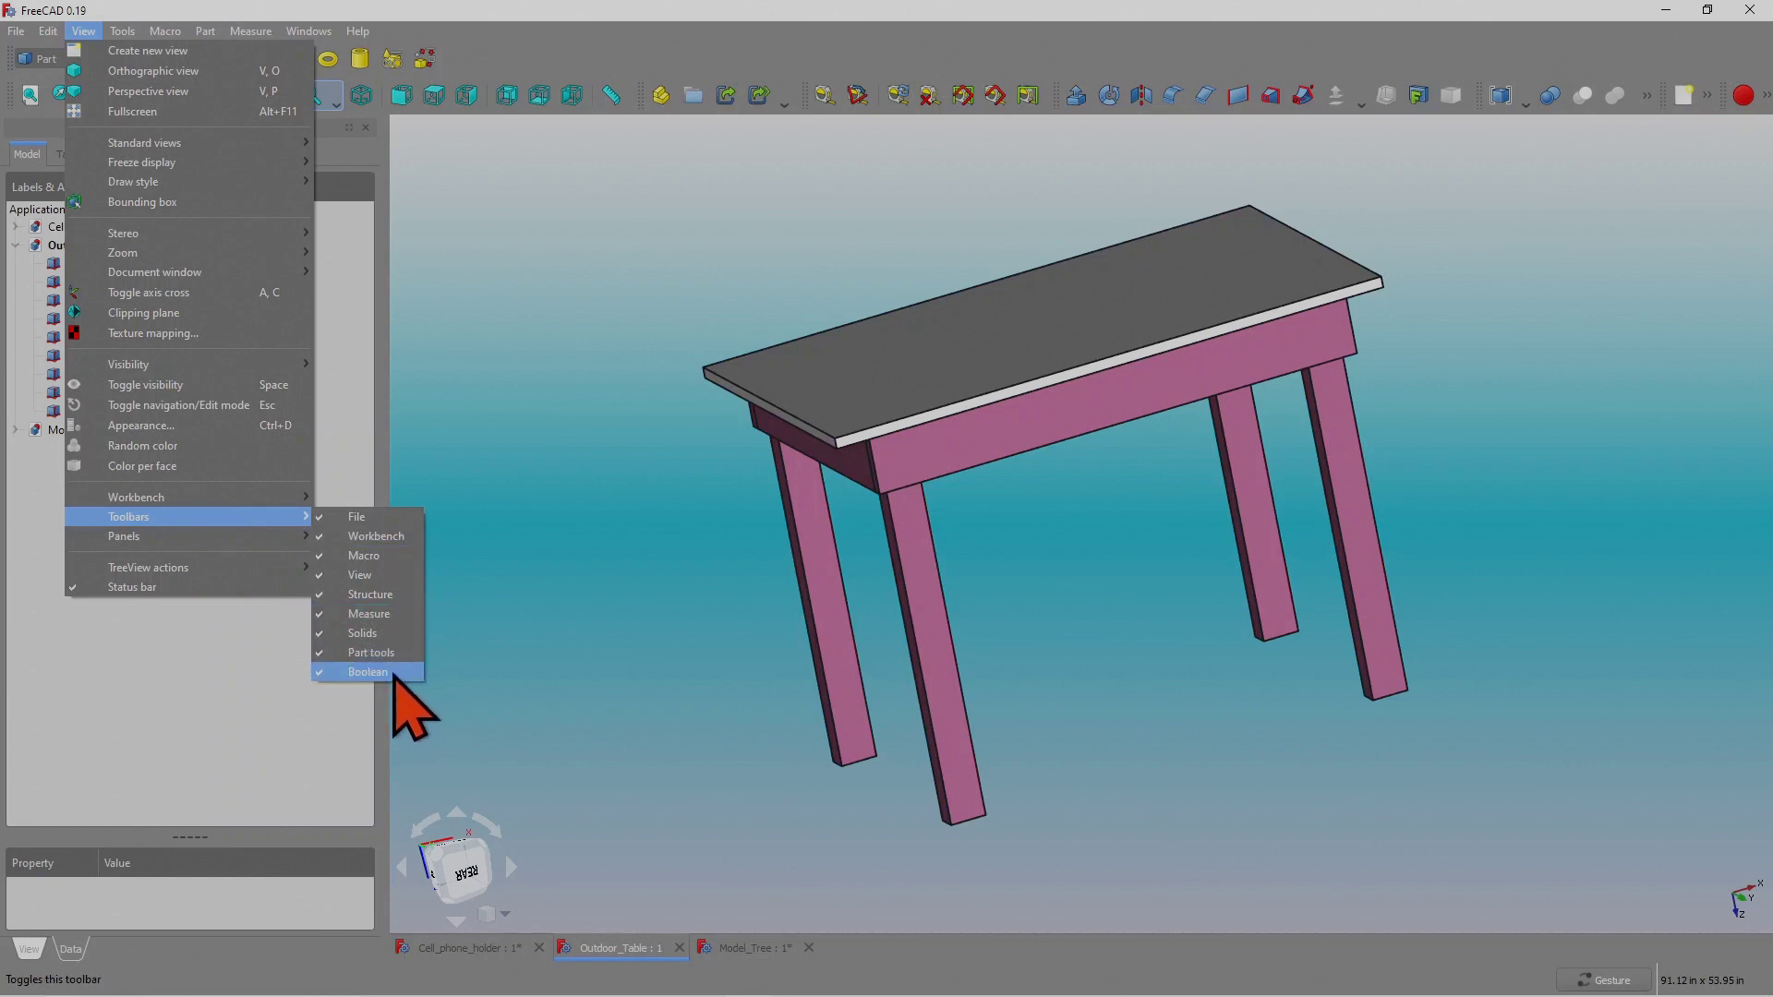
click(568, 166)
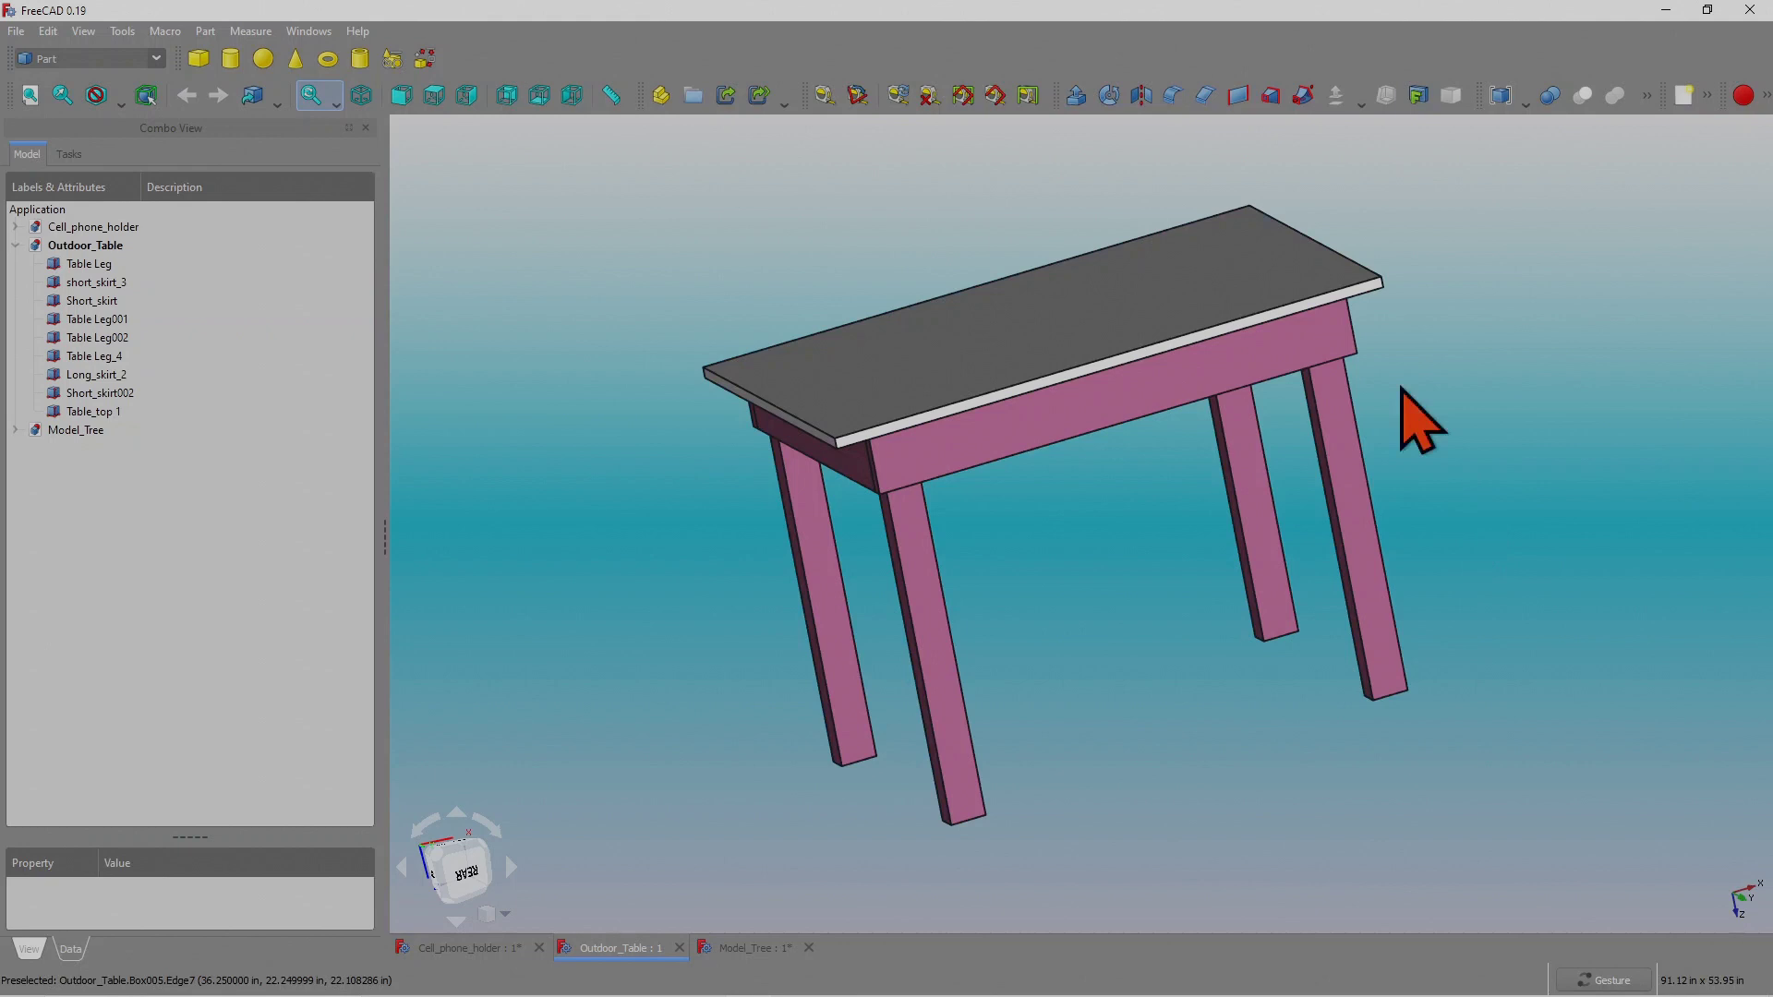
Switch to the Part Design workbench and display the model tree.
click(157, 58)
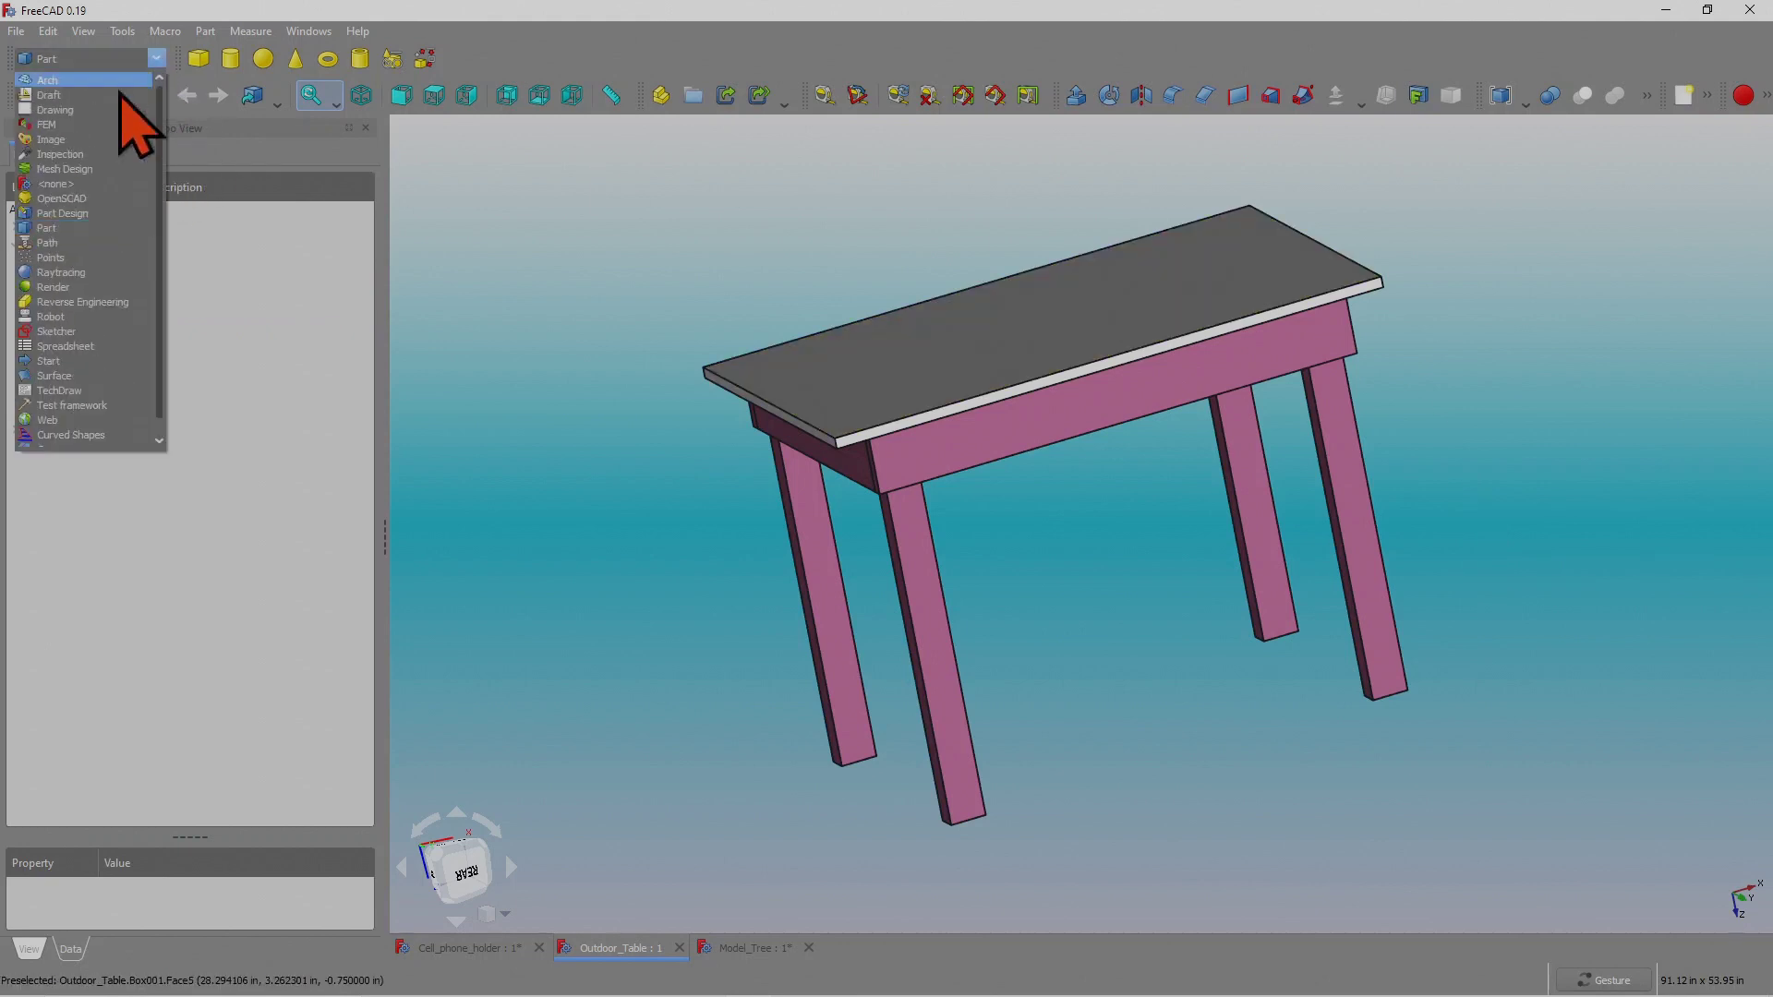
click(100, 215)
click(28, 157)
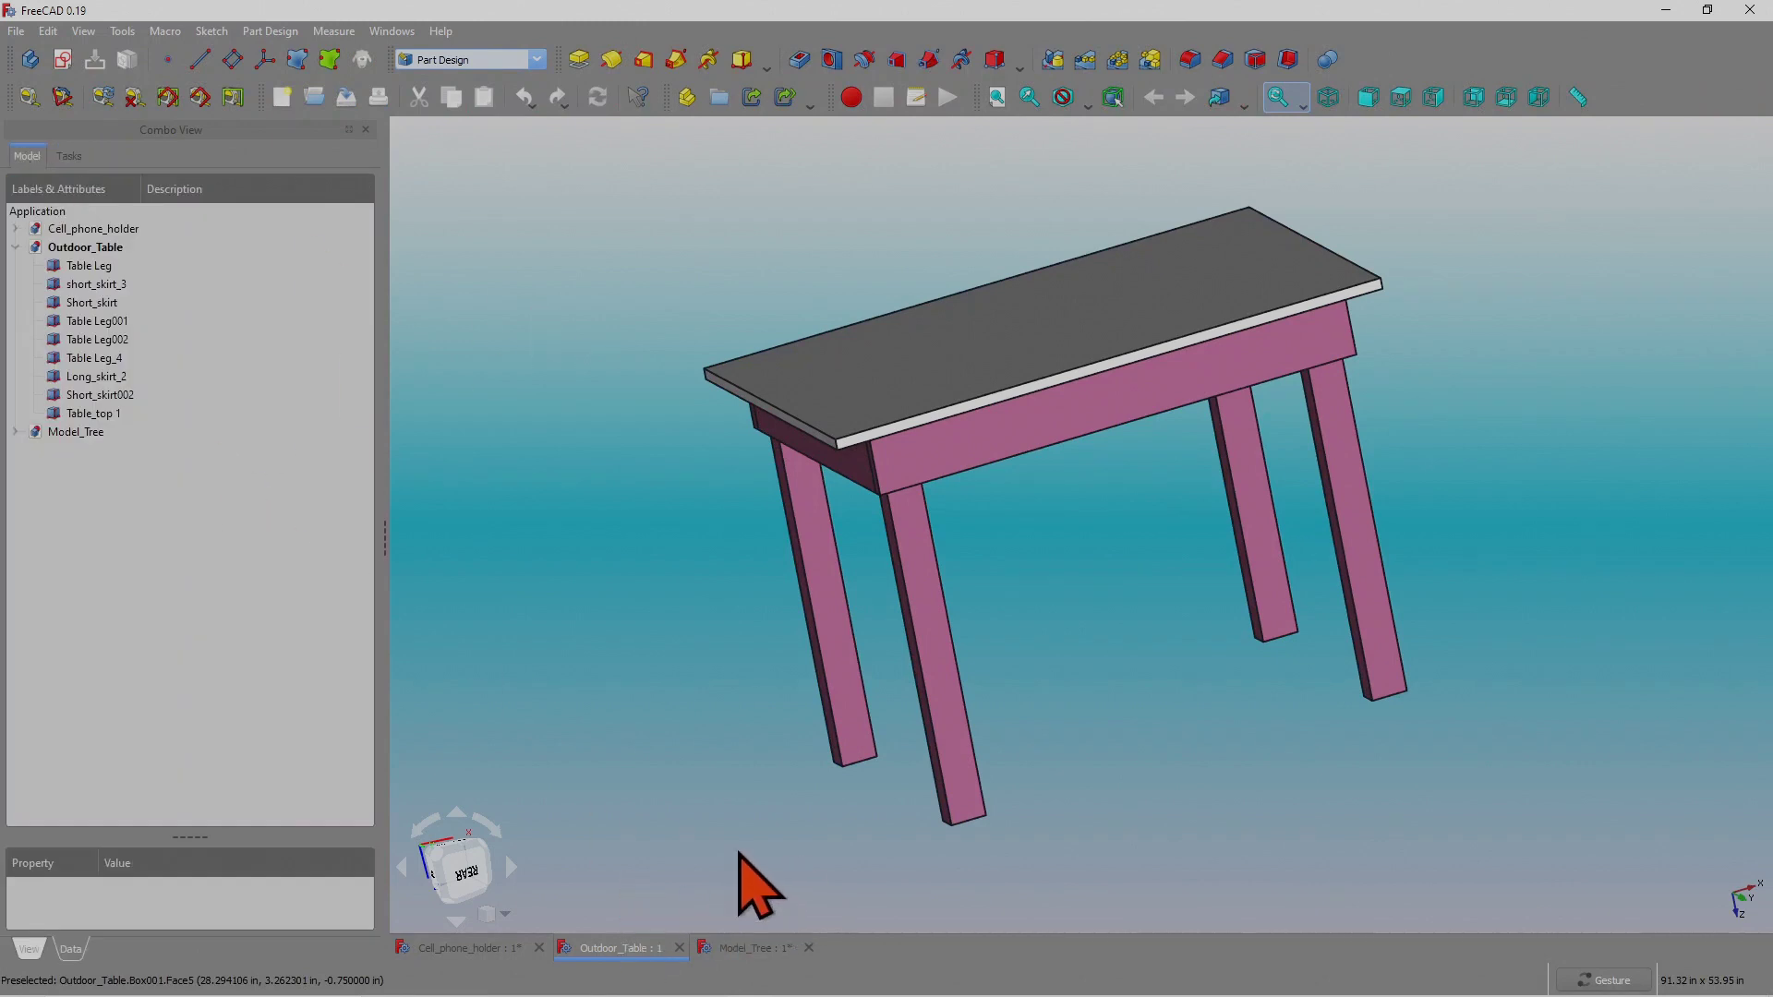
Switch to the Cell_phone_holder document and examine the holder and its body's feature history from several angles.
click(459, 951)
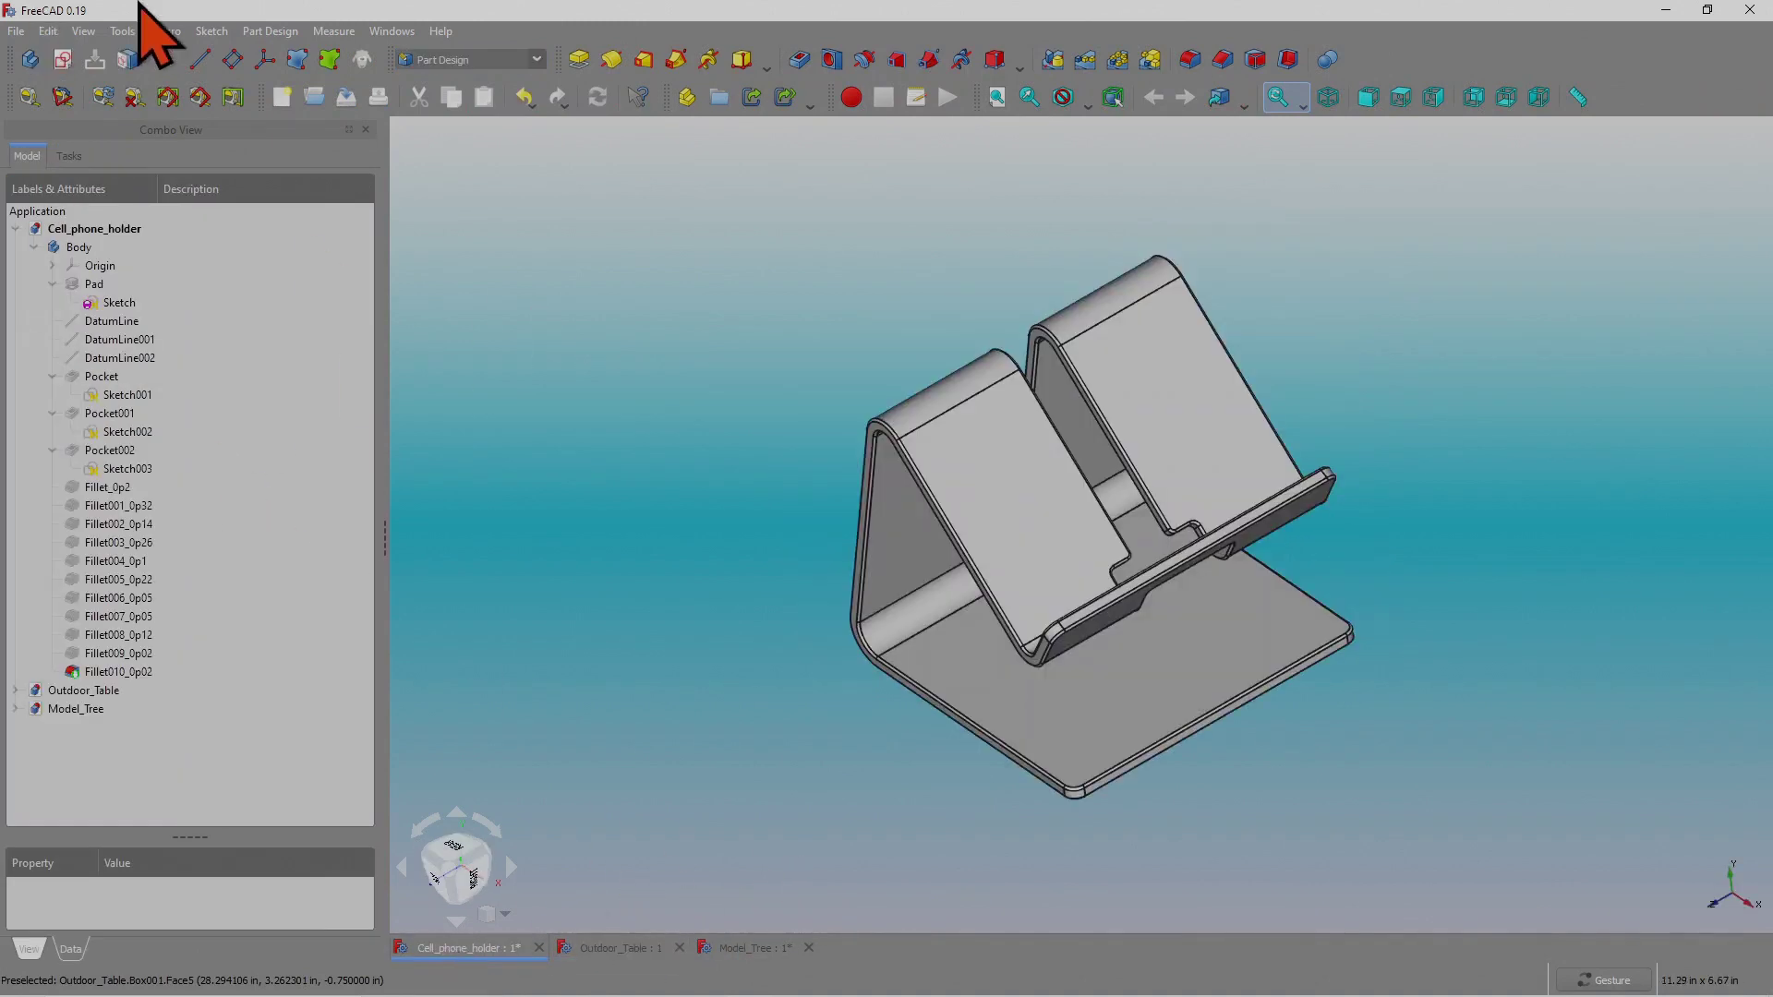
mouse_move(1521, 418)
mouse_down()
mouse_move(1491, 328)
mouse_move(1492, 399)
mouse_up()
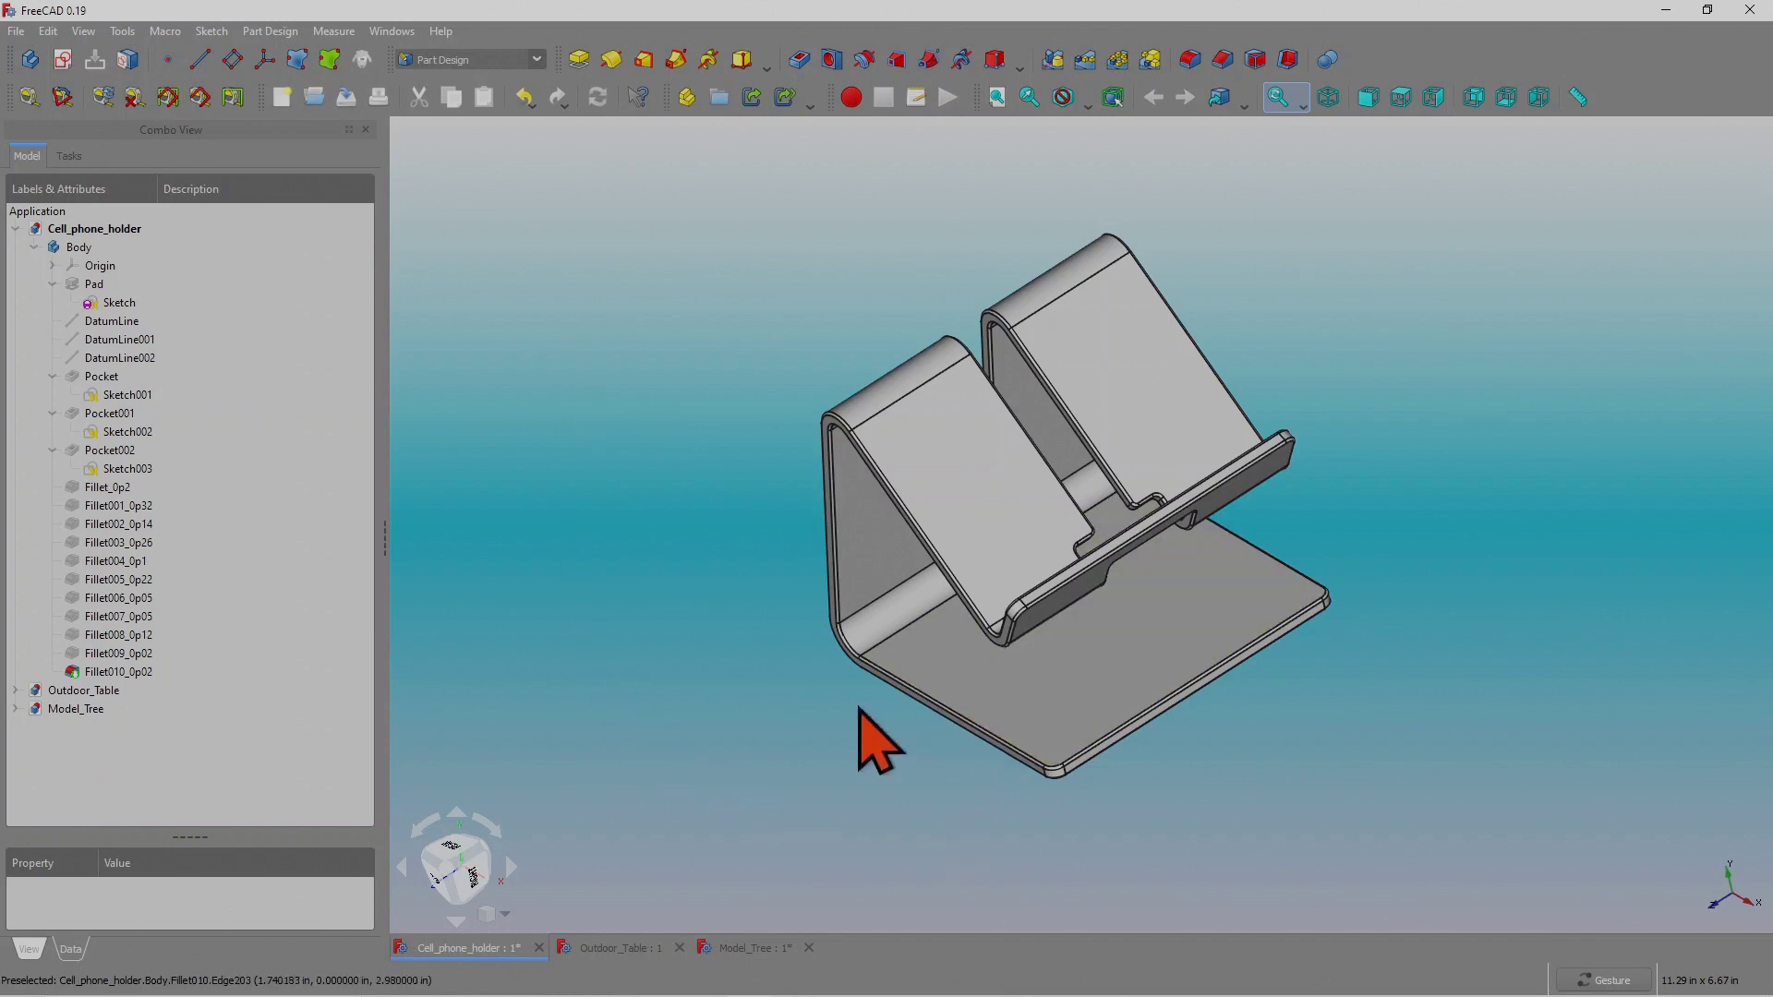
drag(680, 488, 760, 348)
drag(1611, 568, 1508, 546)
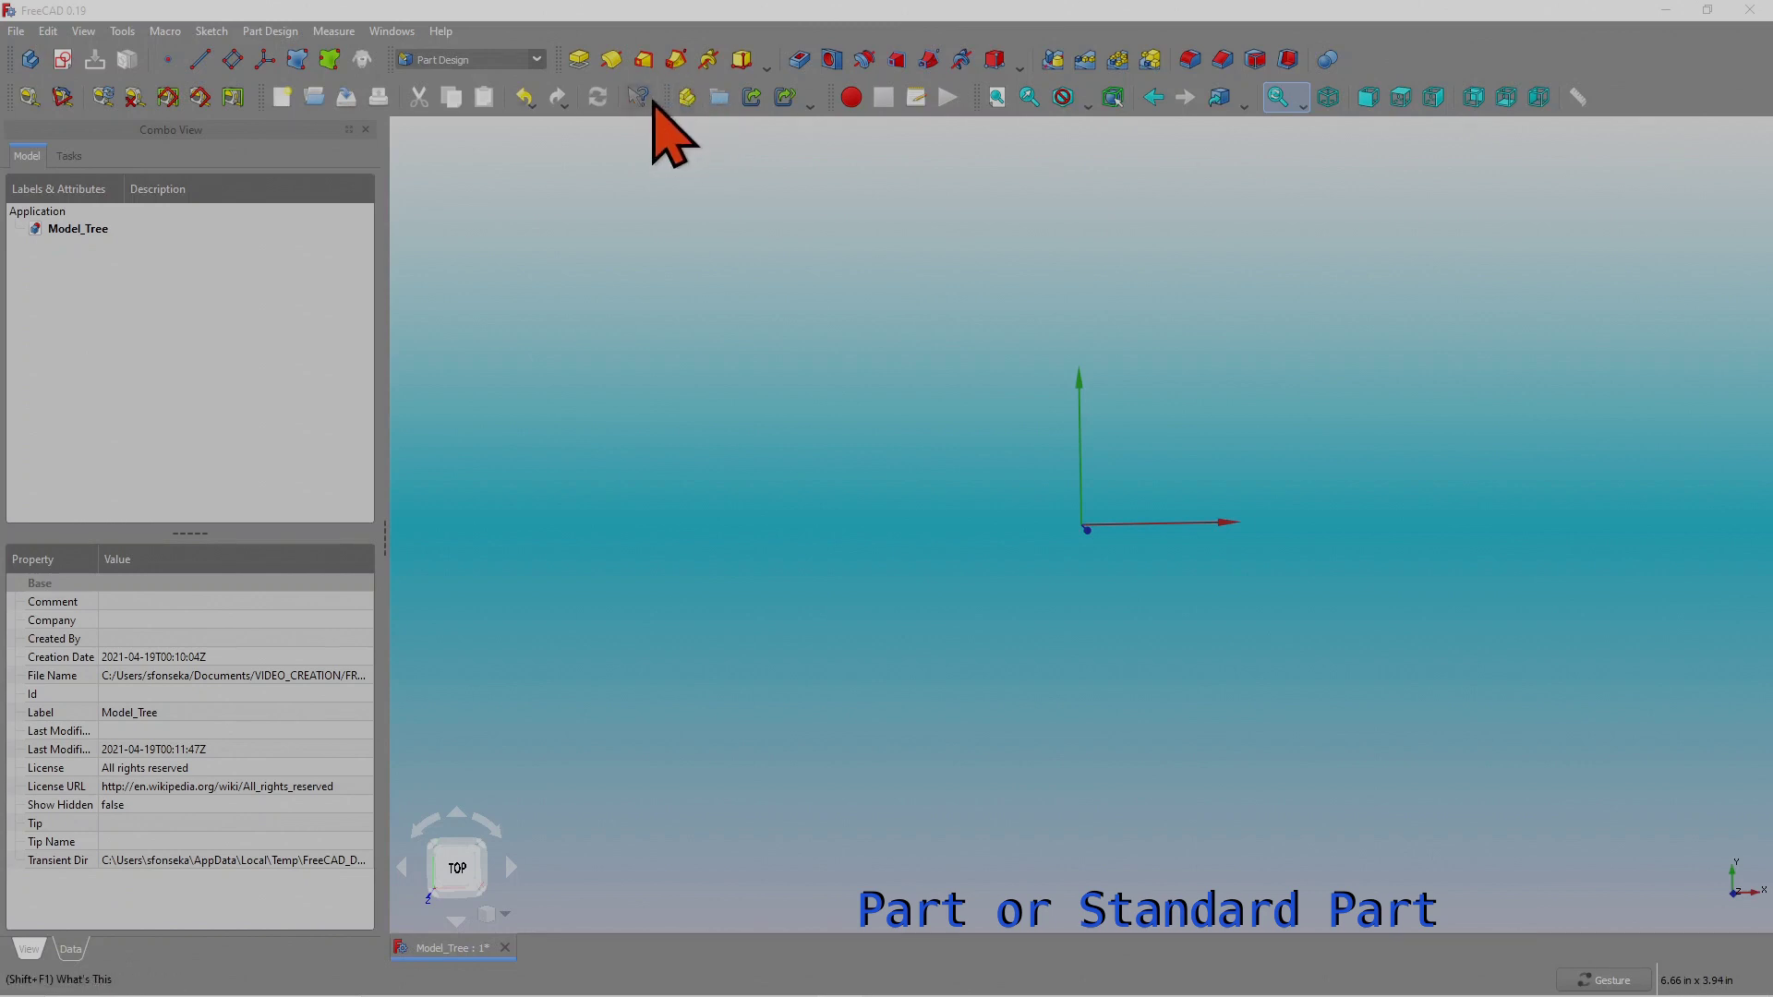
Hide the Structure toolbar and show it again.
click(83, 30)
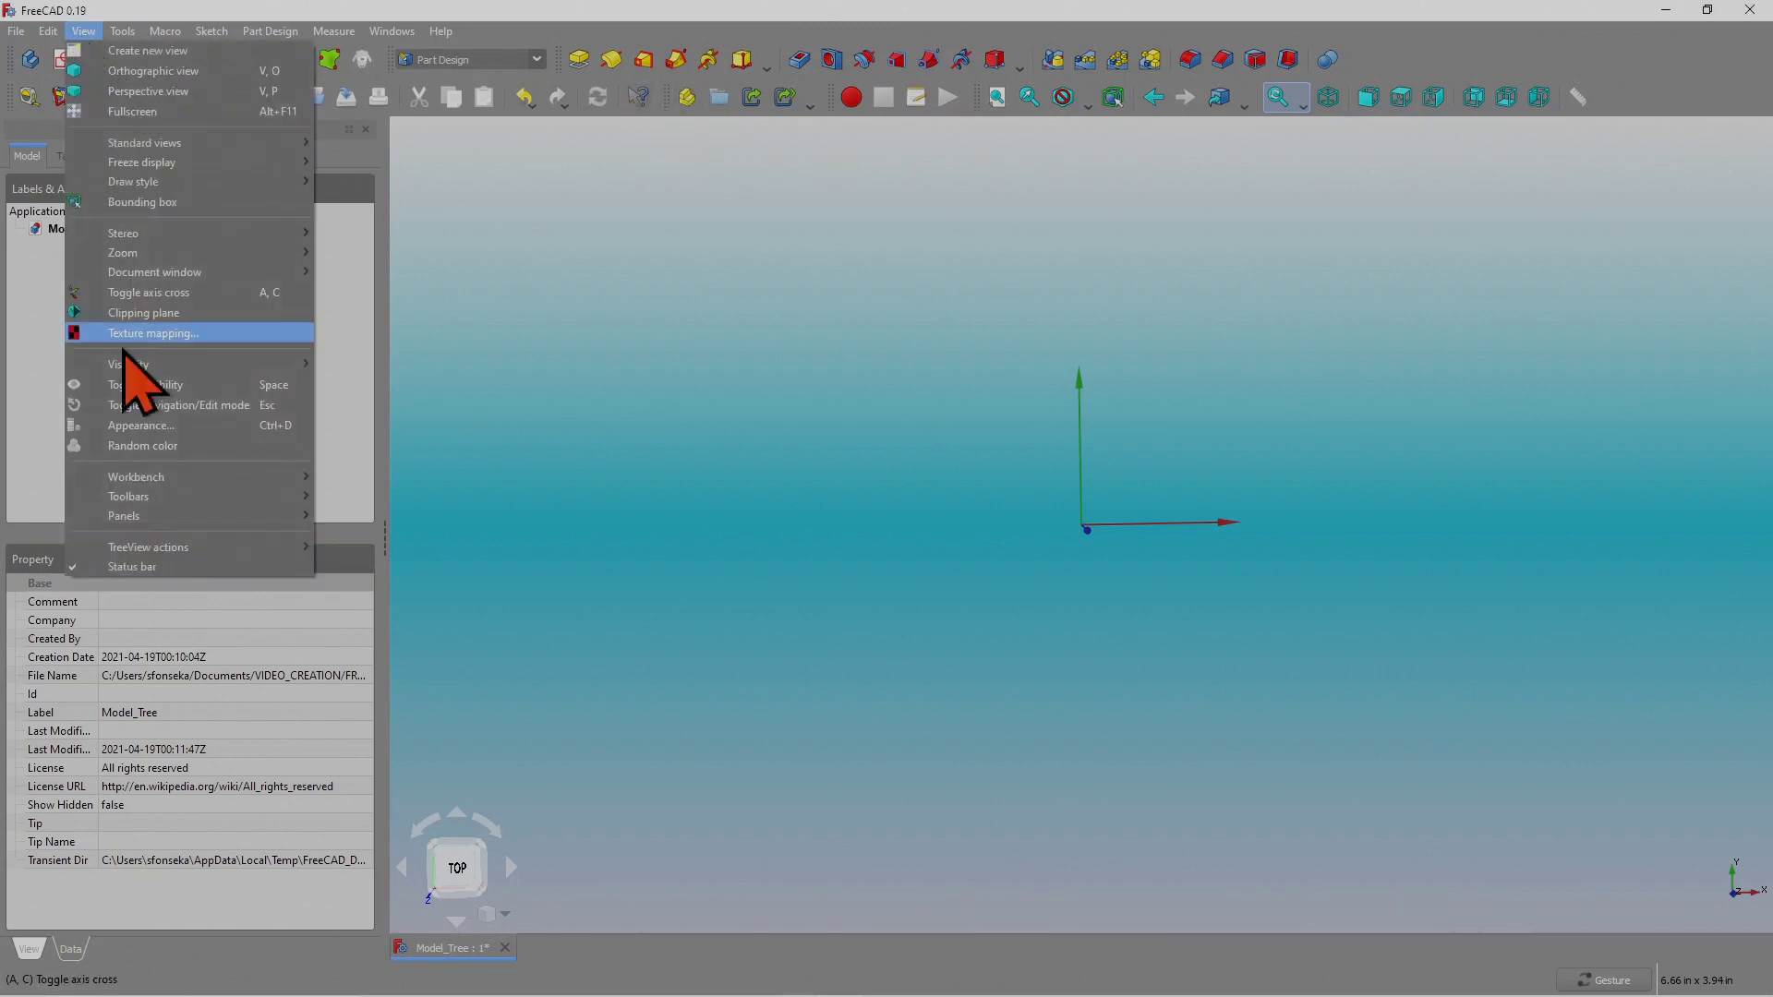
mouse_move(164, 504)
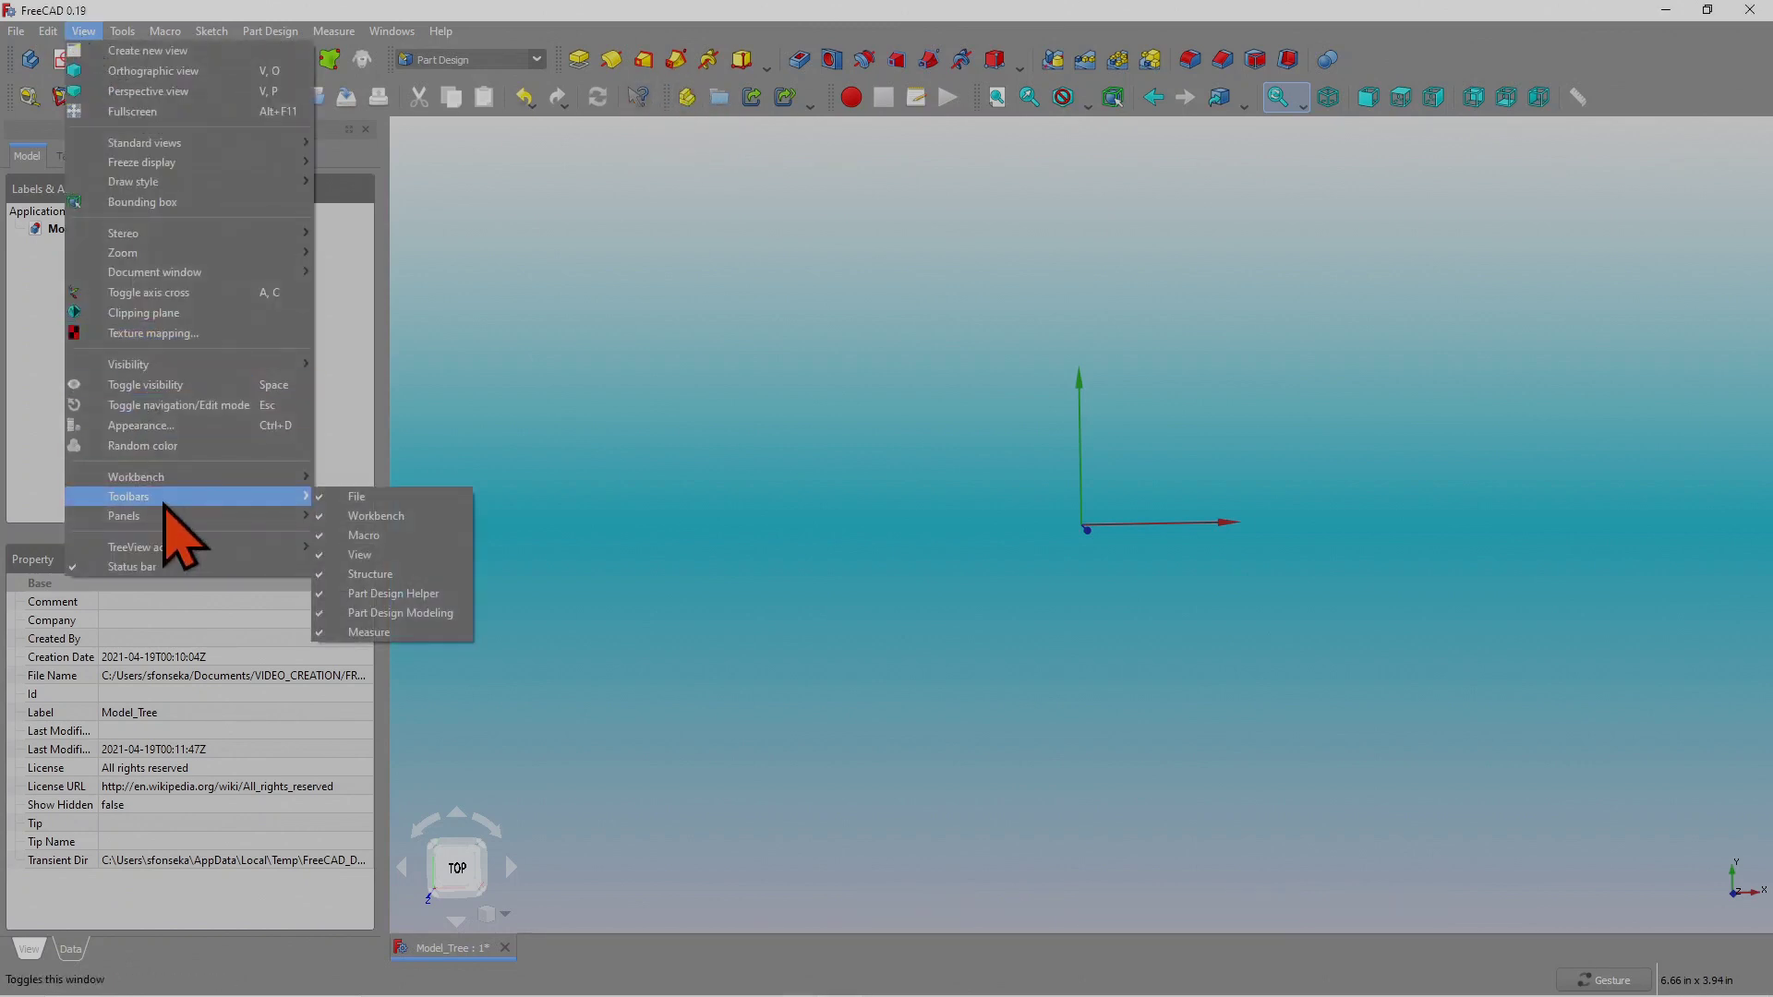
click(374, 574)
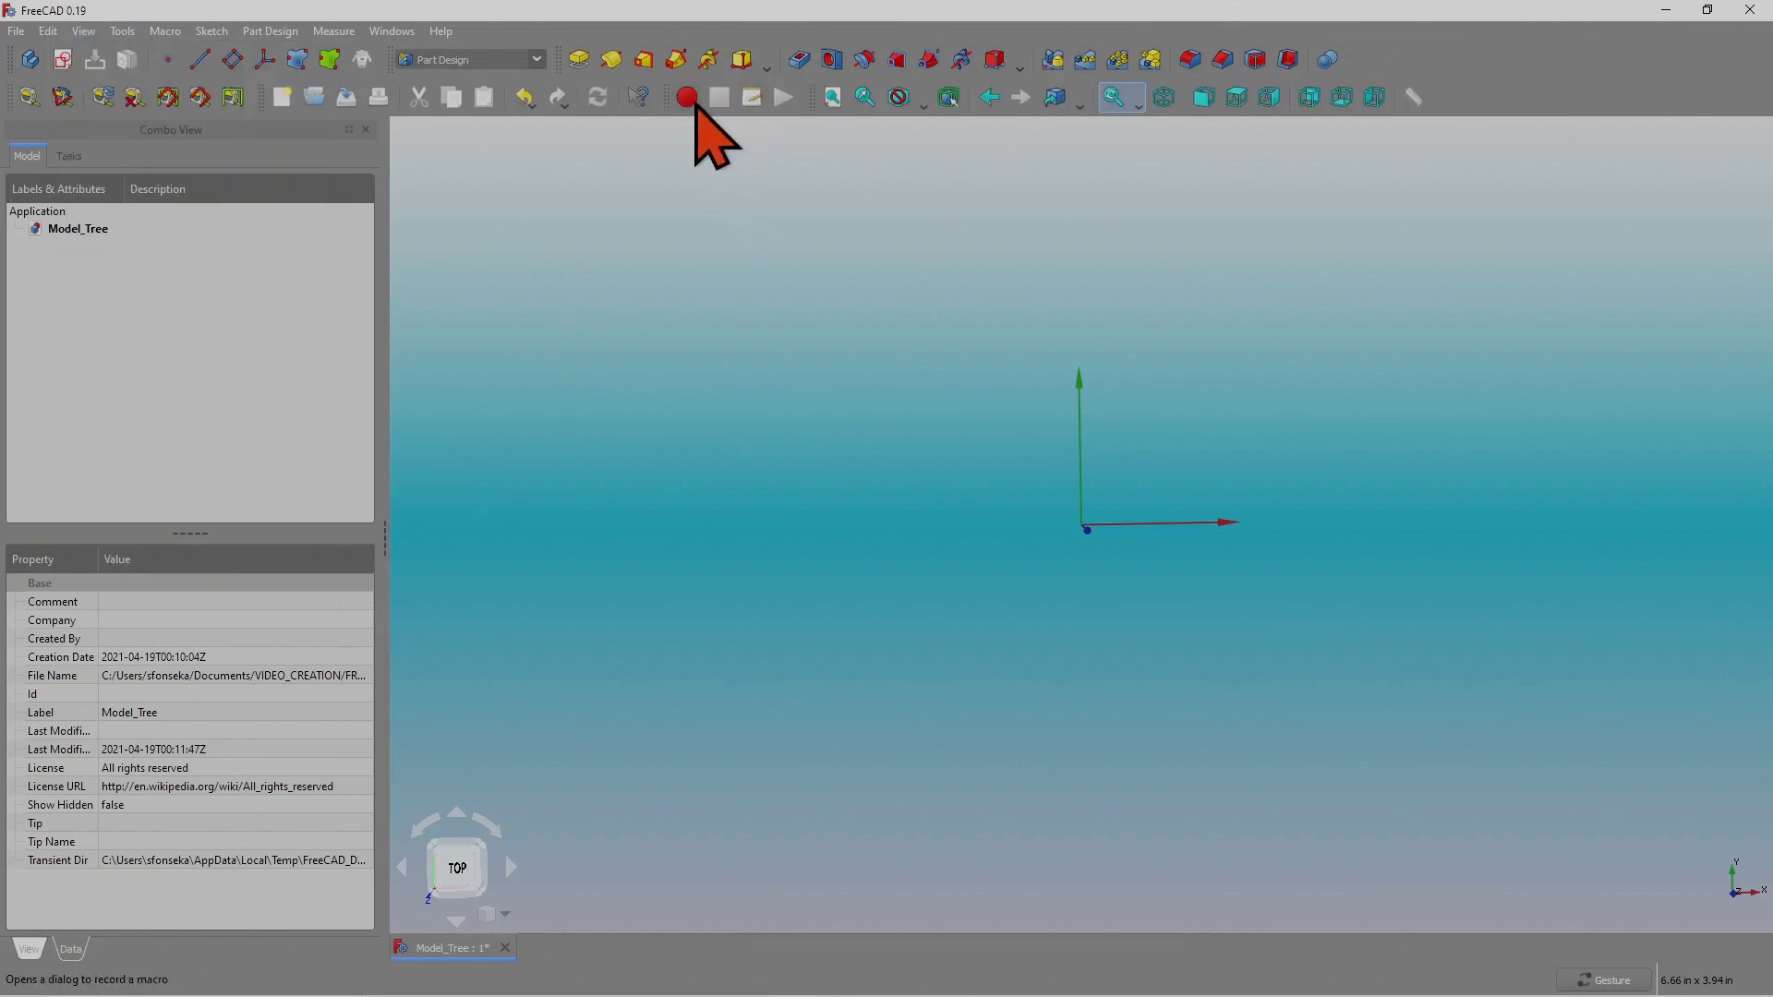
click(83, 31)
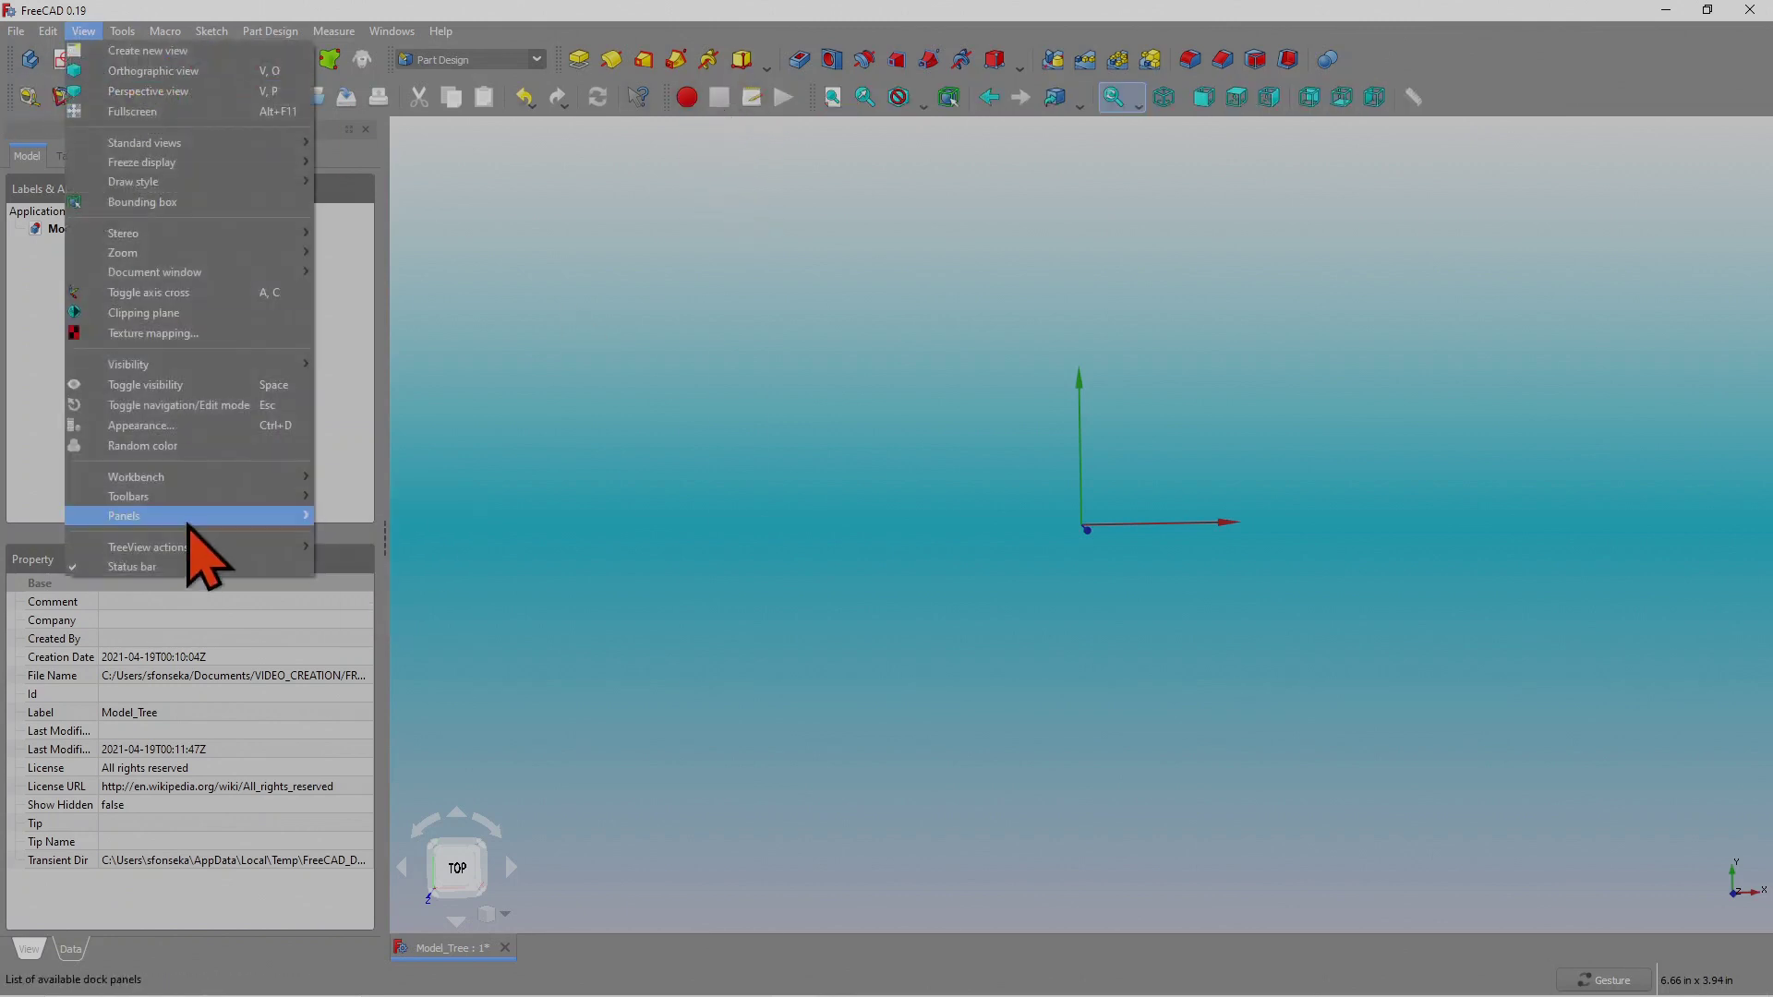
click(399, 574)
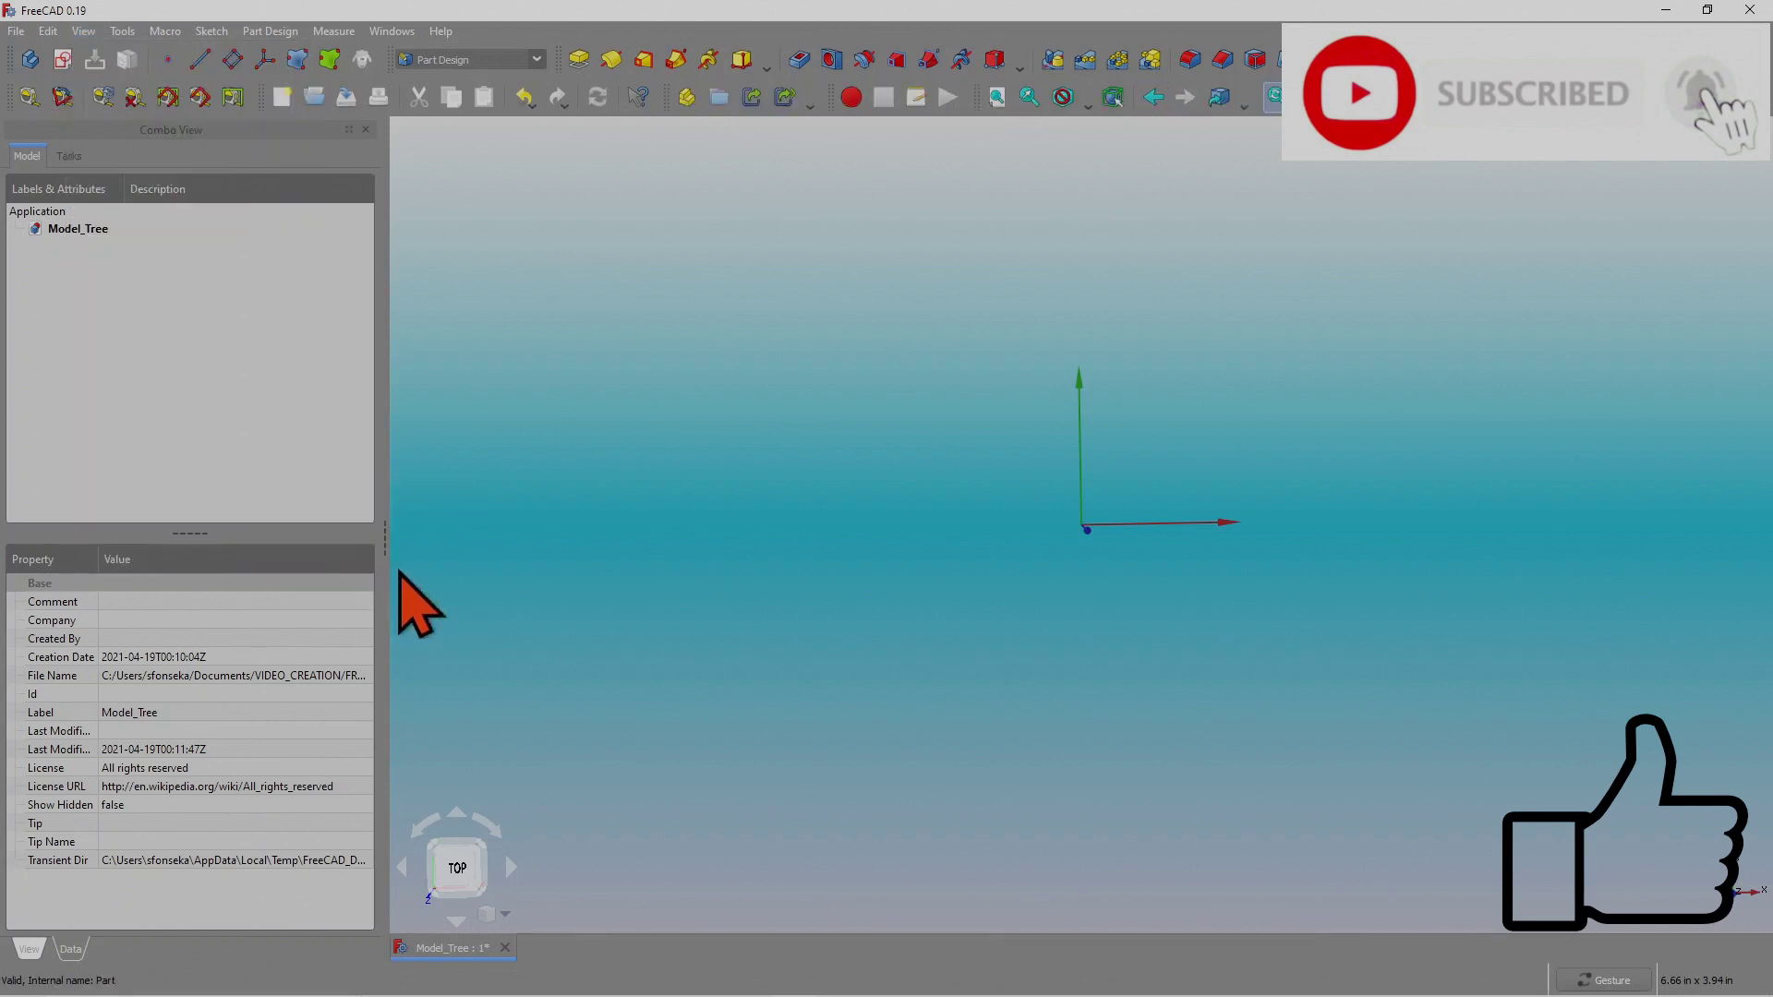
Compare the toolbars of the Part and Draft workbenches and view the Draft grid.
click(537, 59)
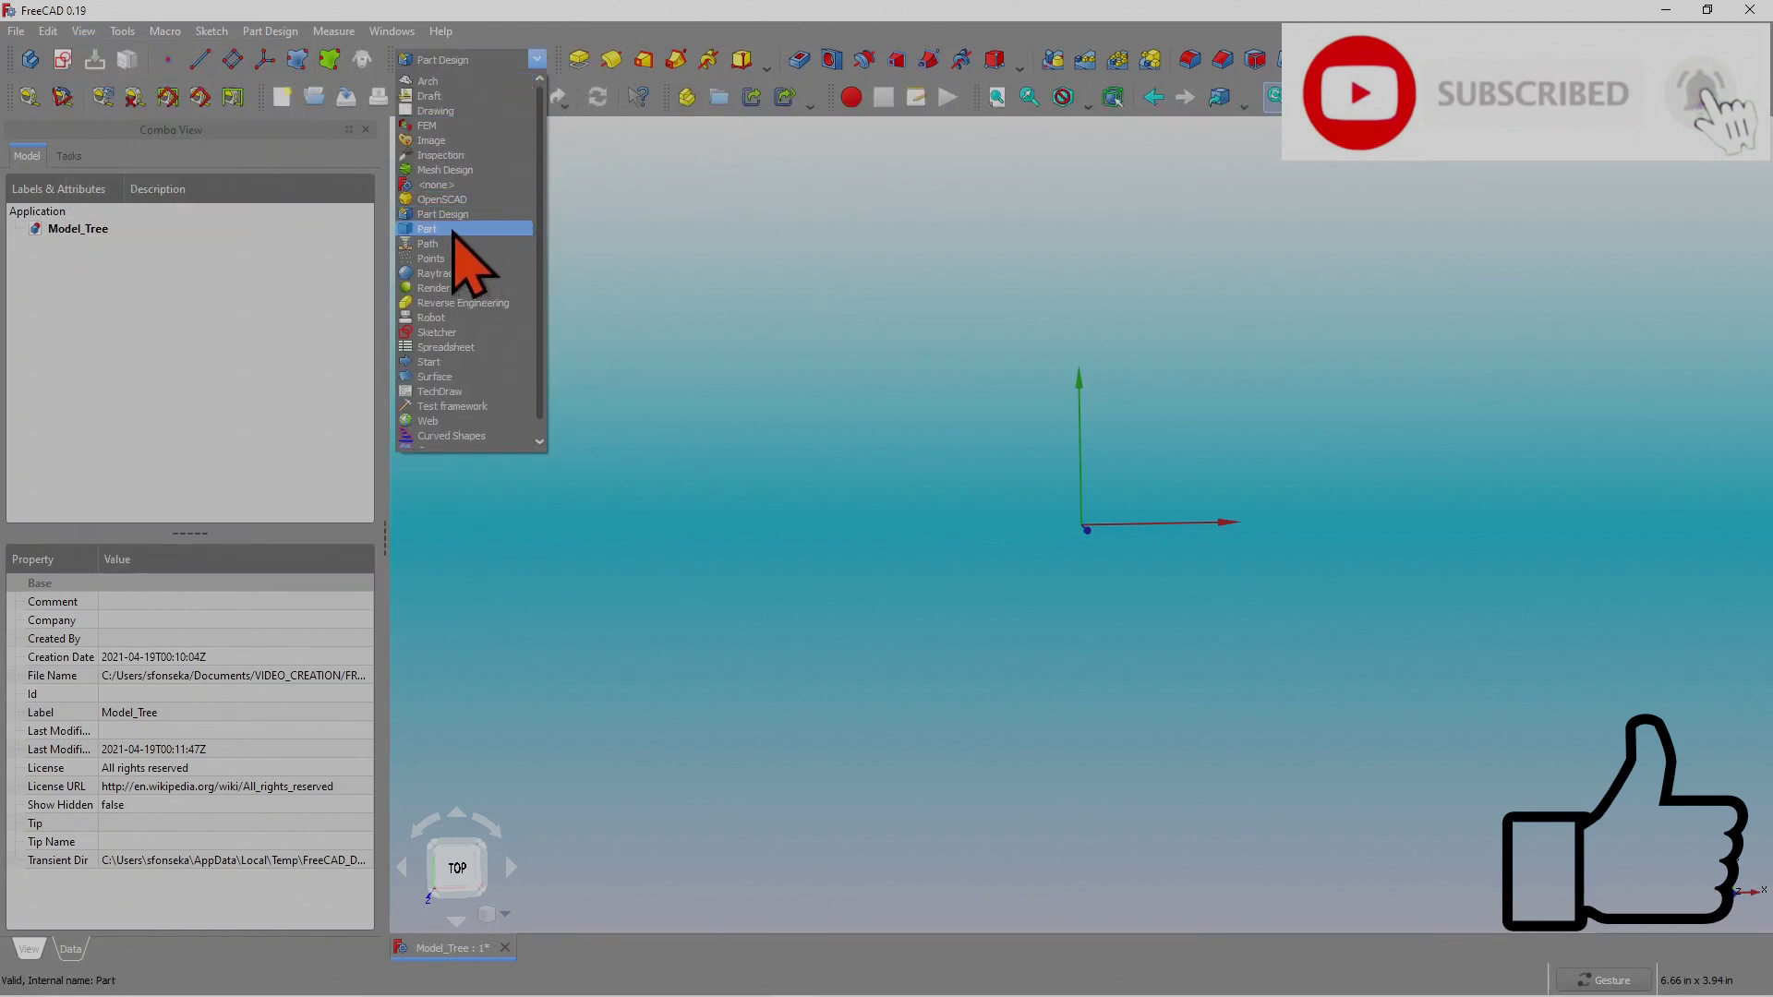
click(454, 230)
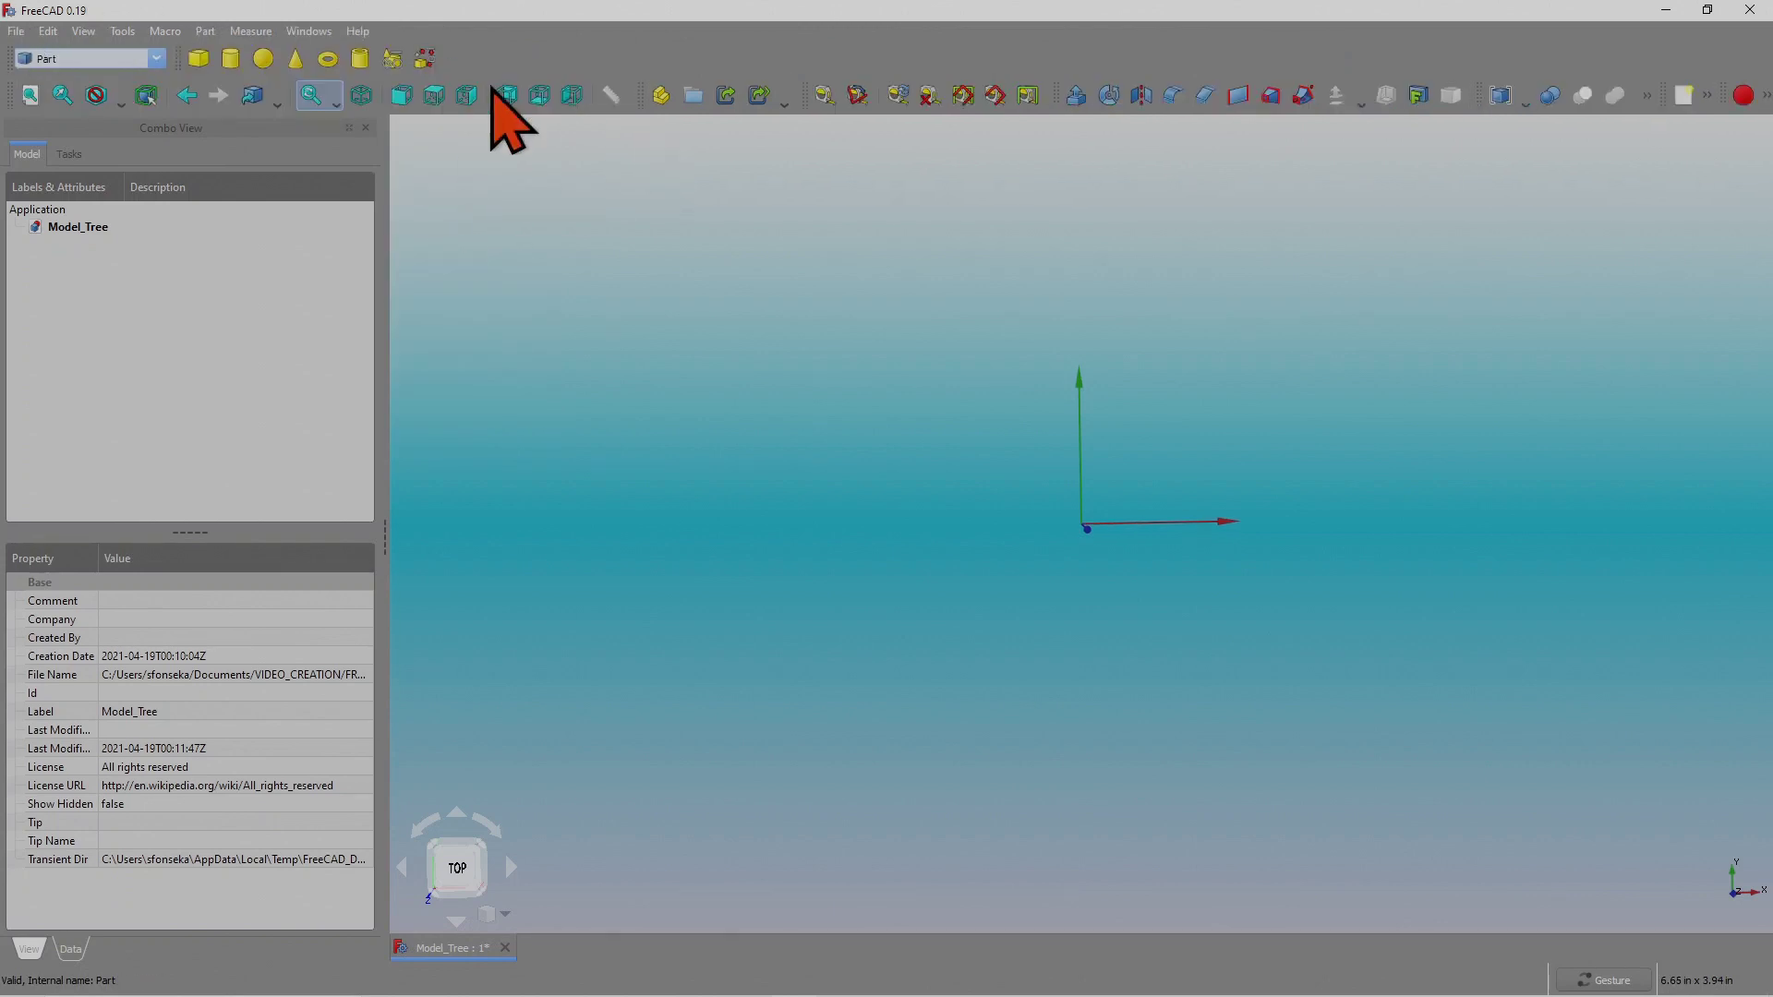
click(151, 58)
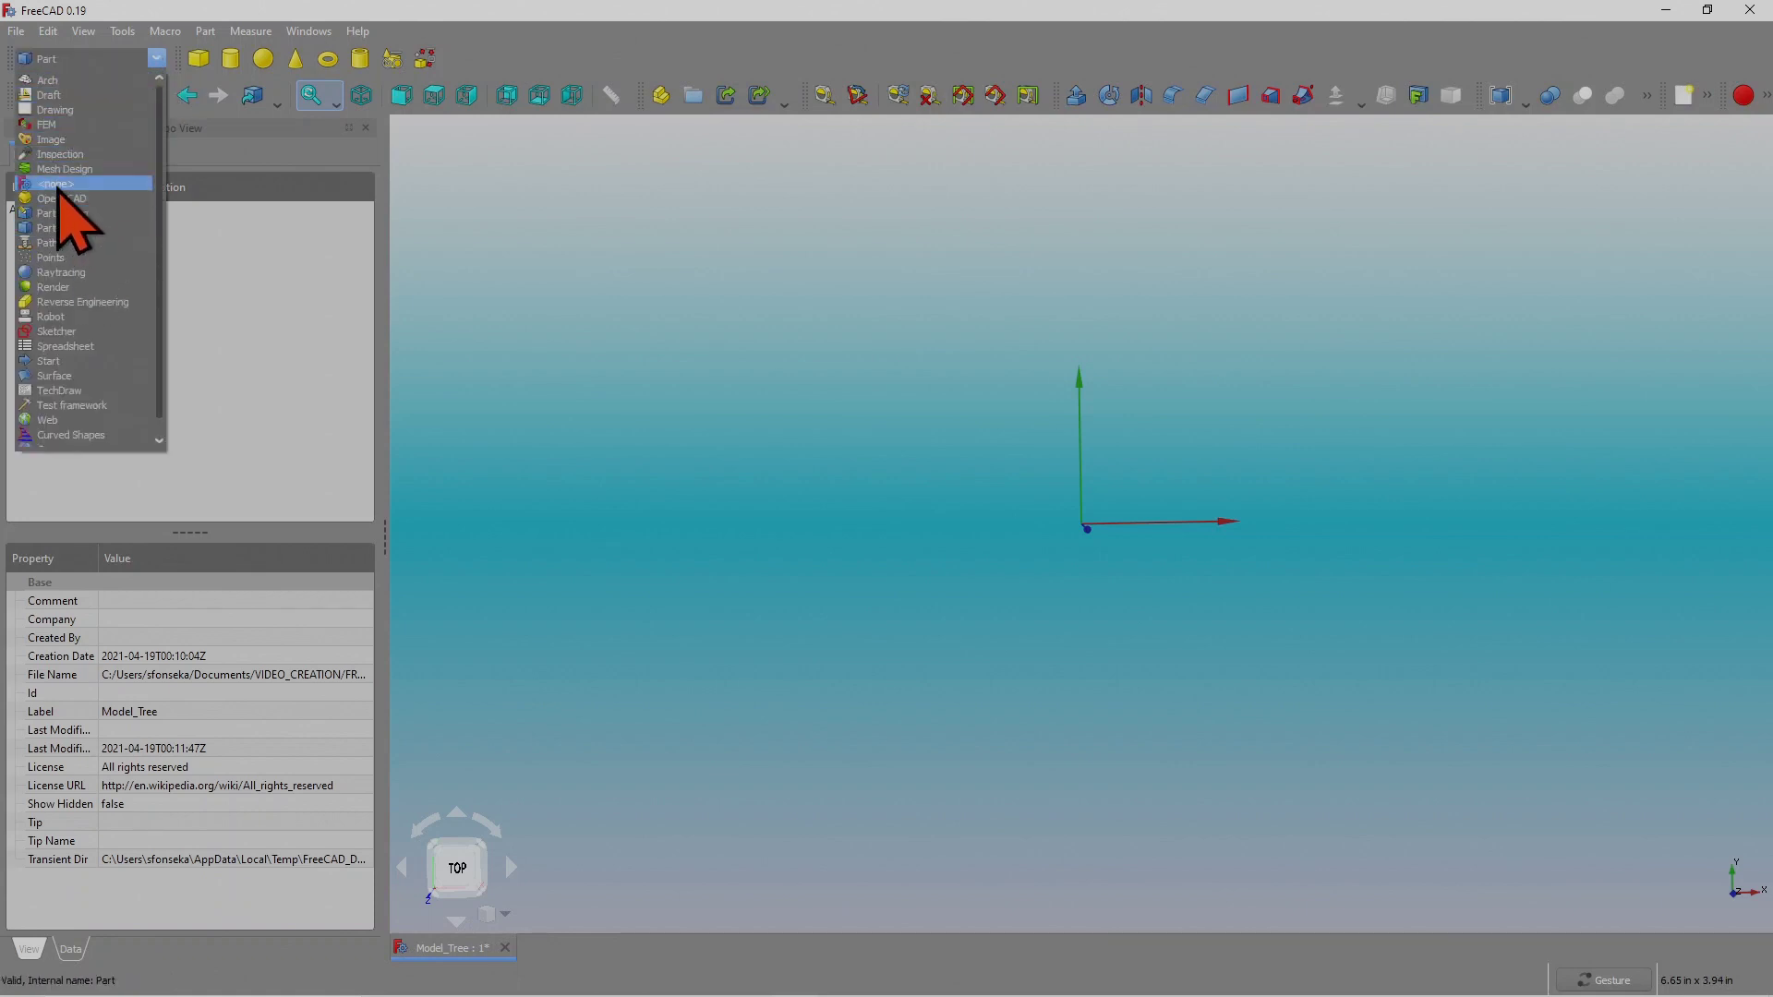
click(59, 95)
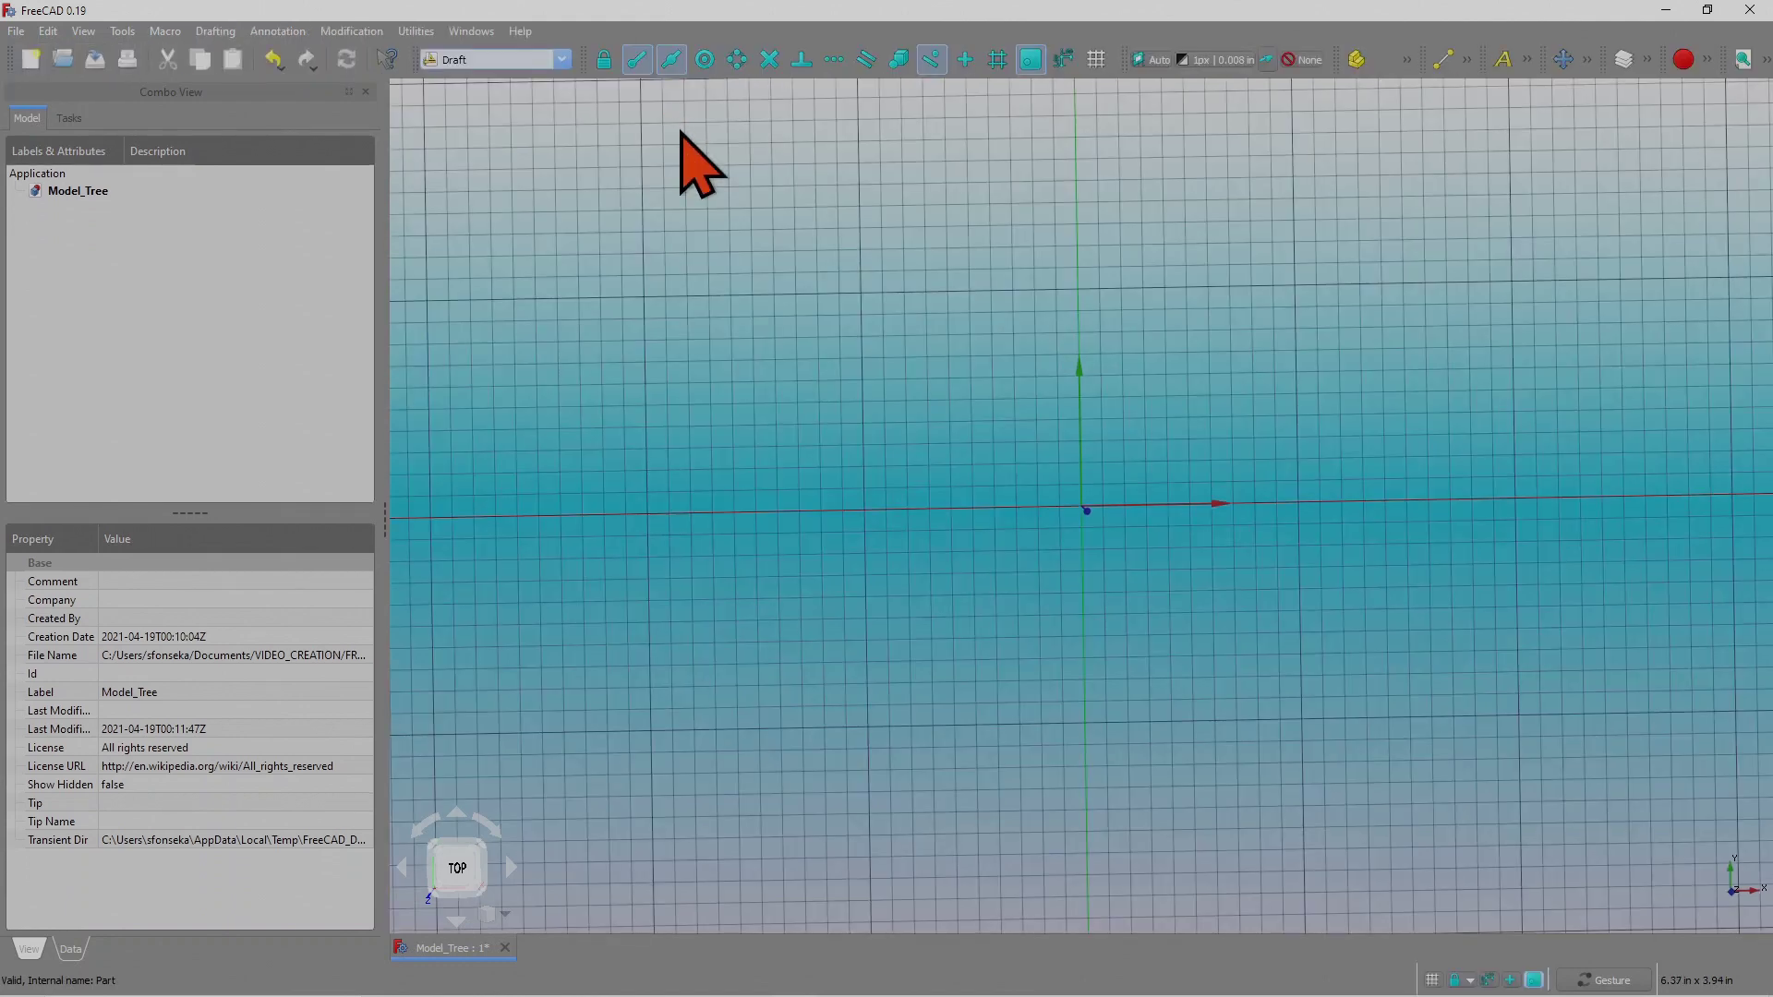
scroll(1035, 337, down, 6)
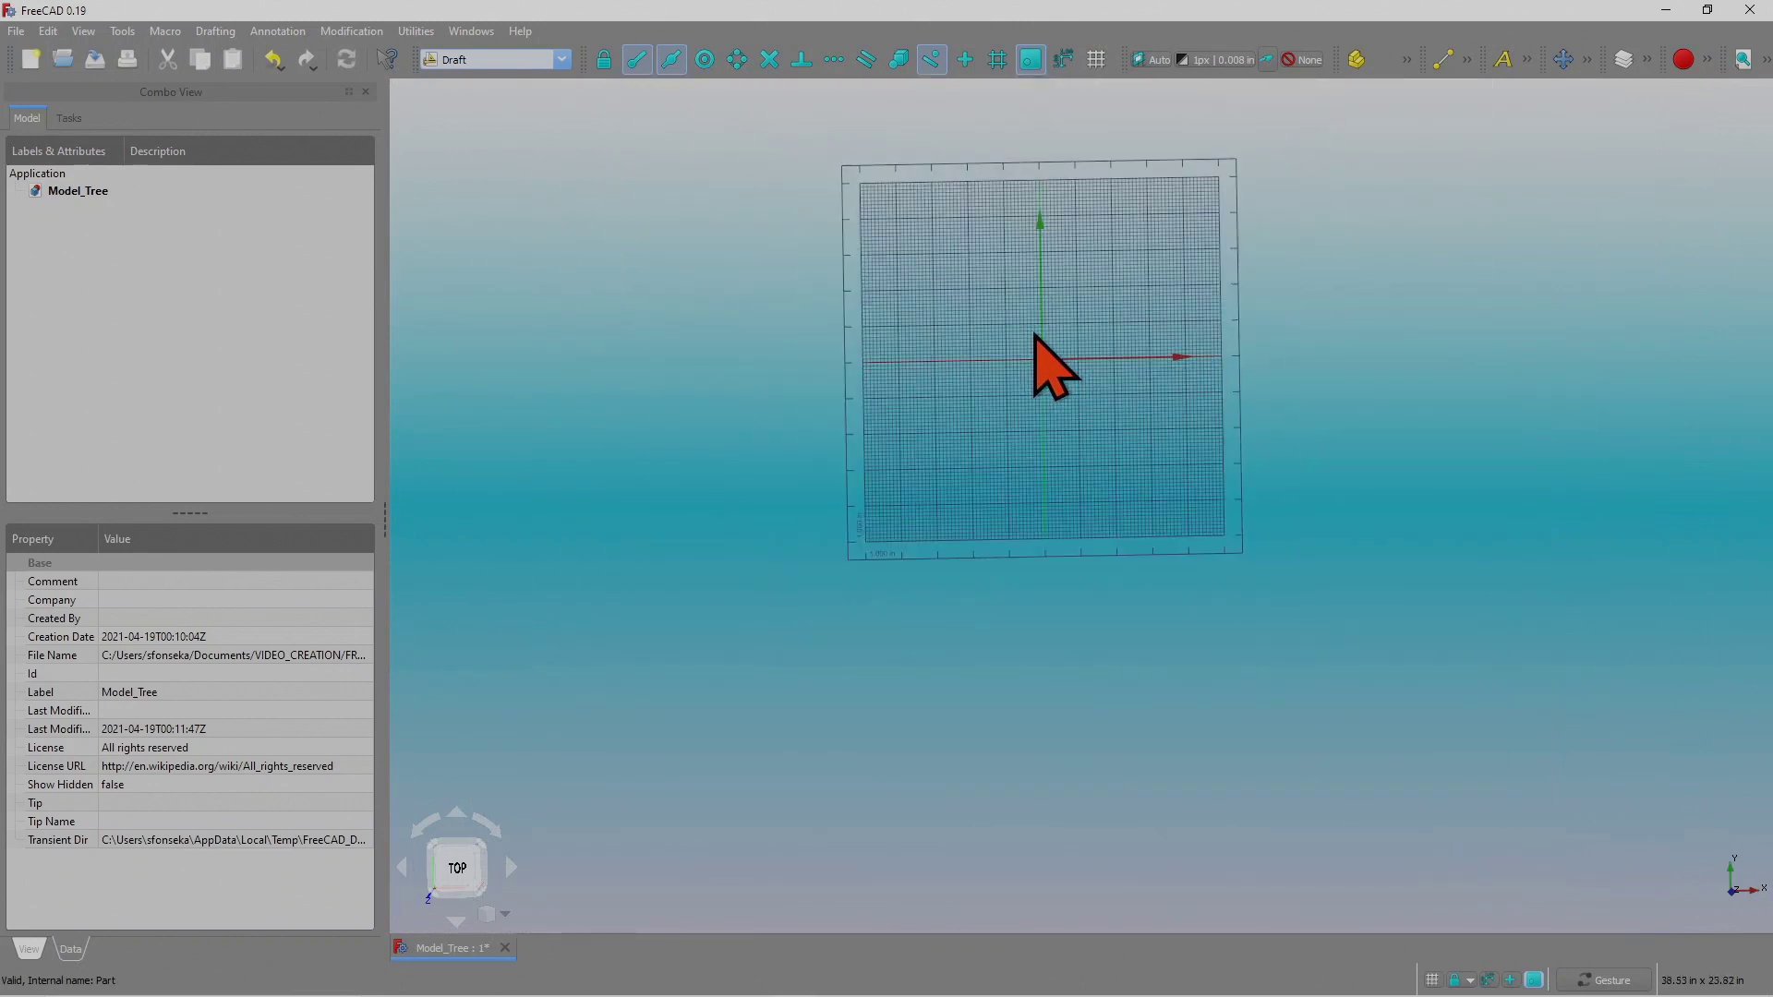
scroll(1034, 336, up, 3)
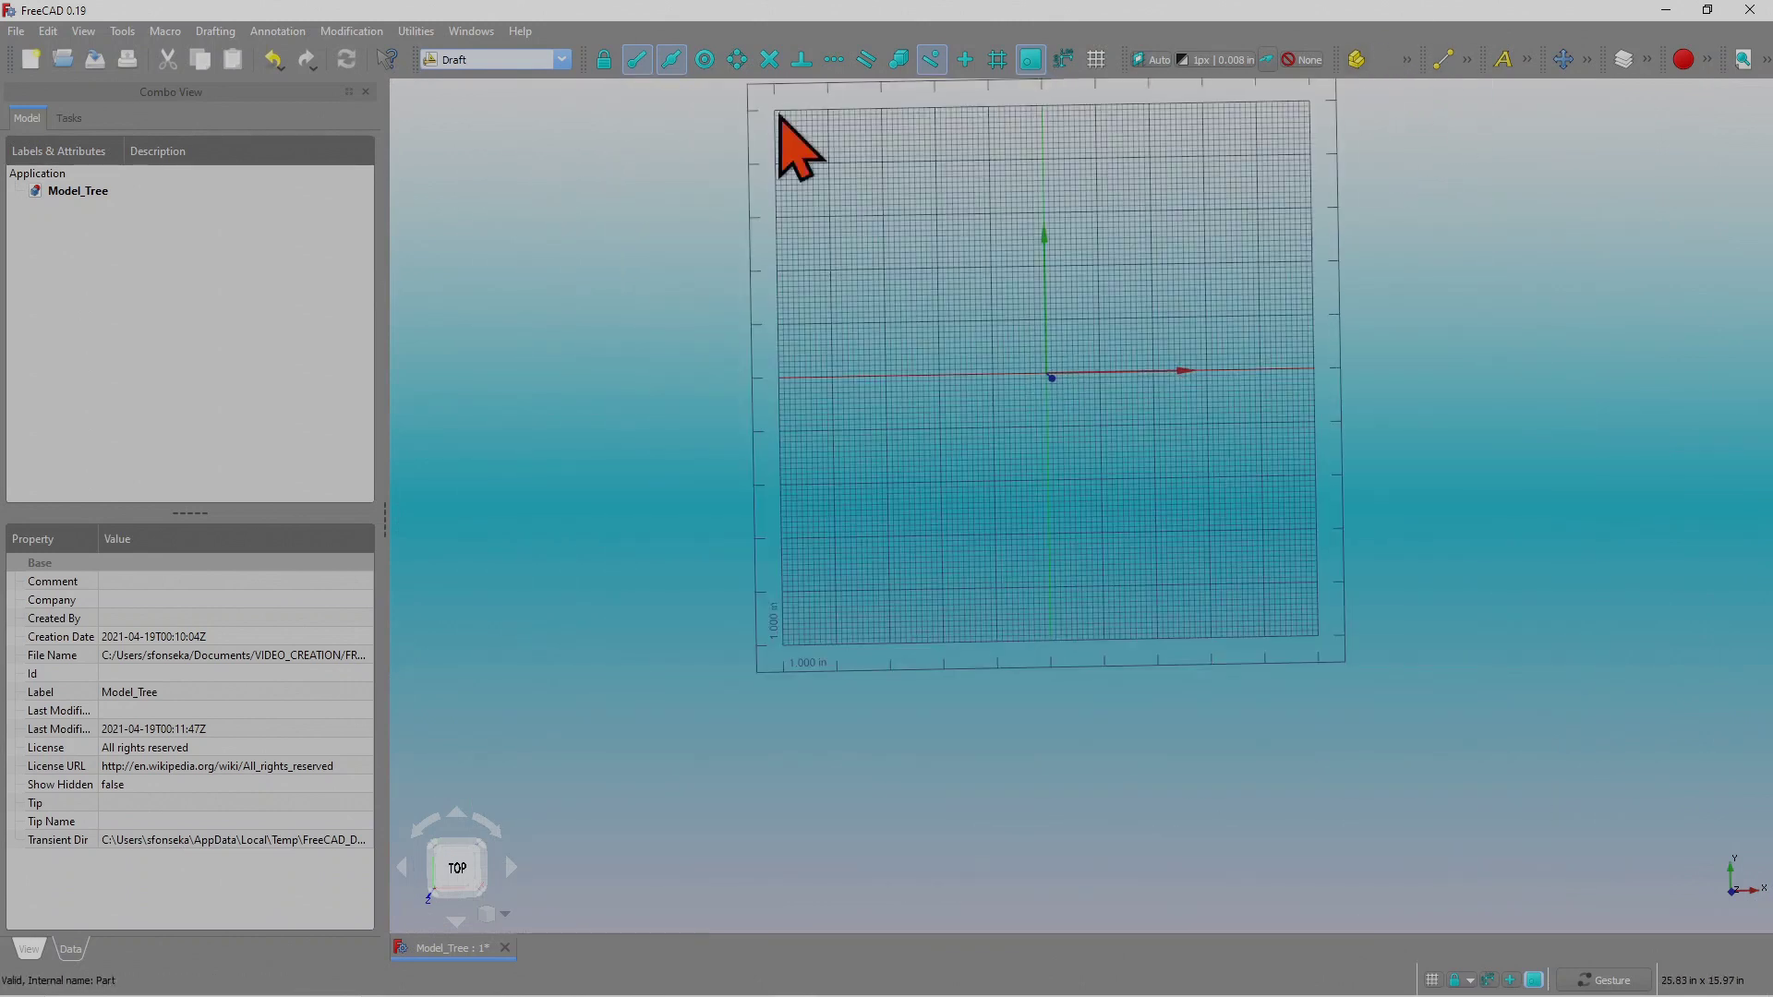
Switch to the Part Design workbench and display the model tree.
click(562, 59)
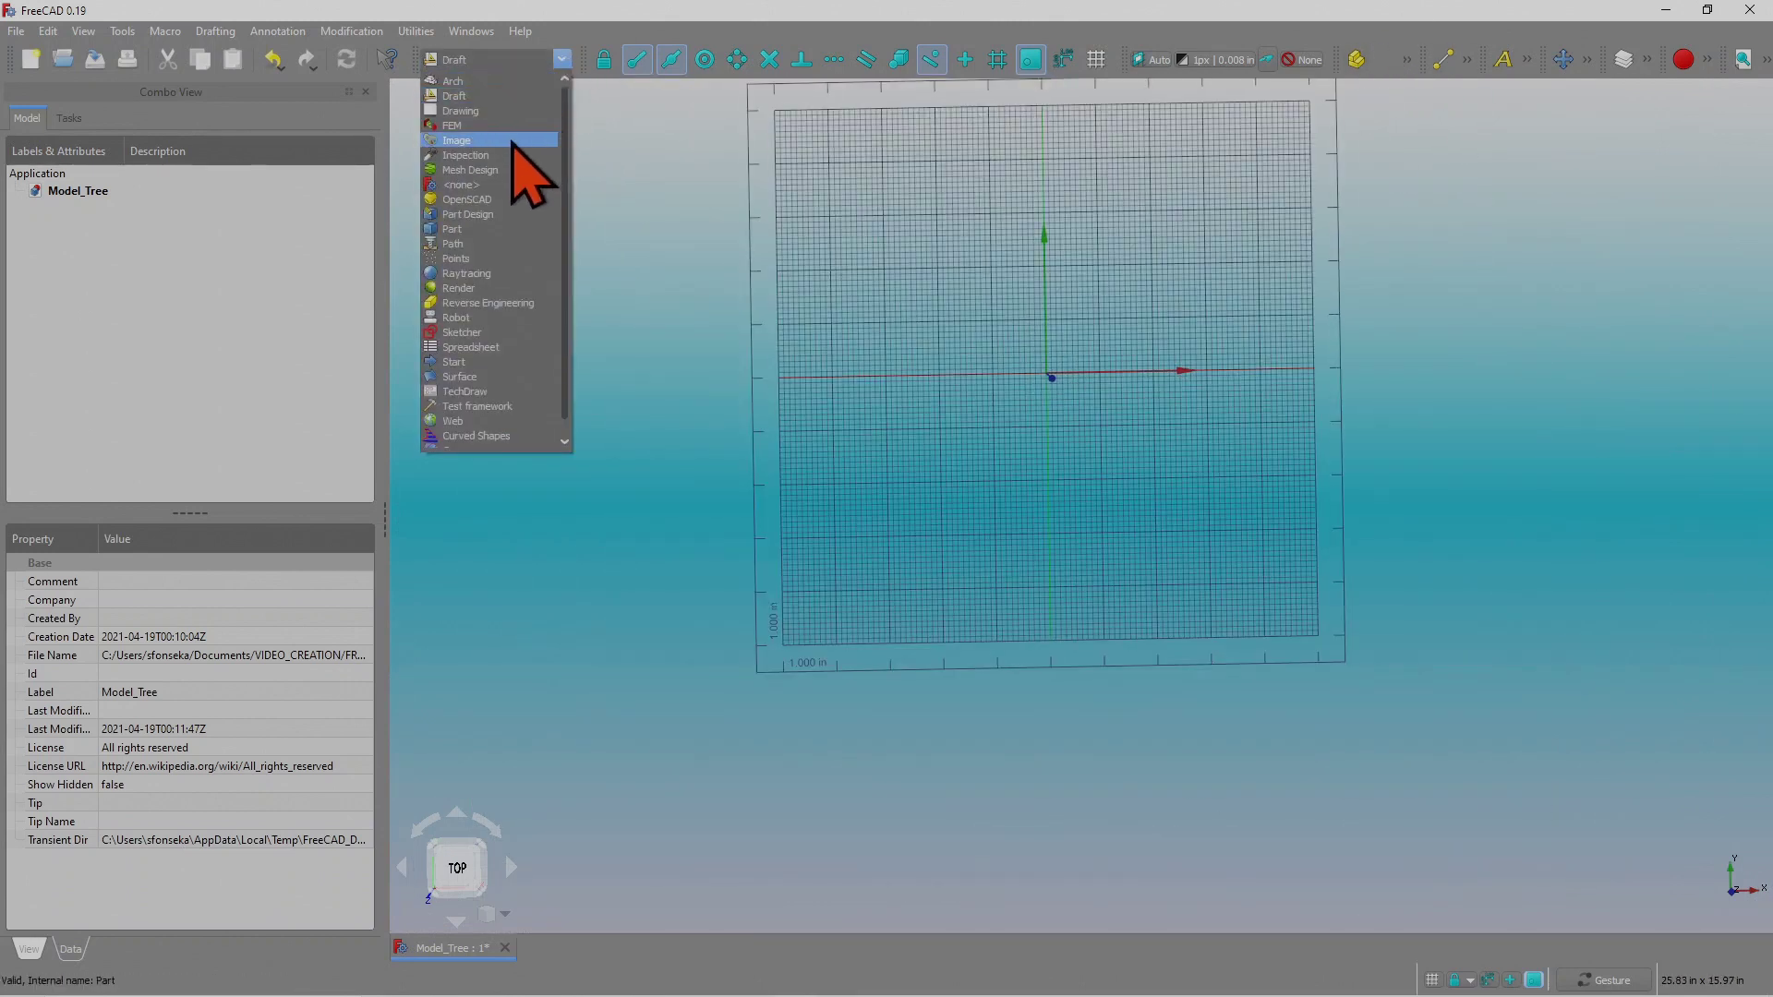
click(503, 214)
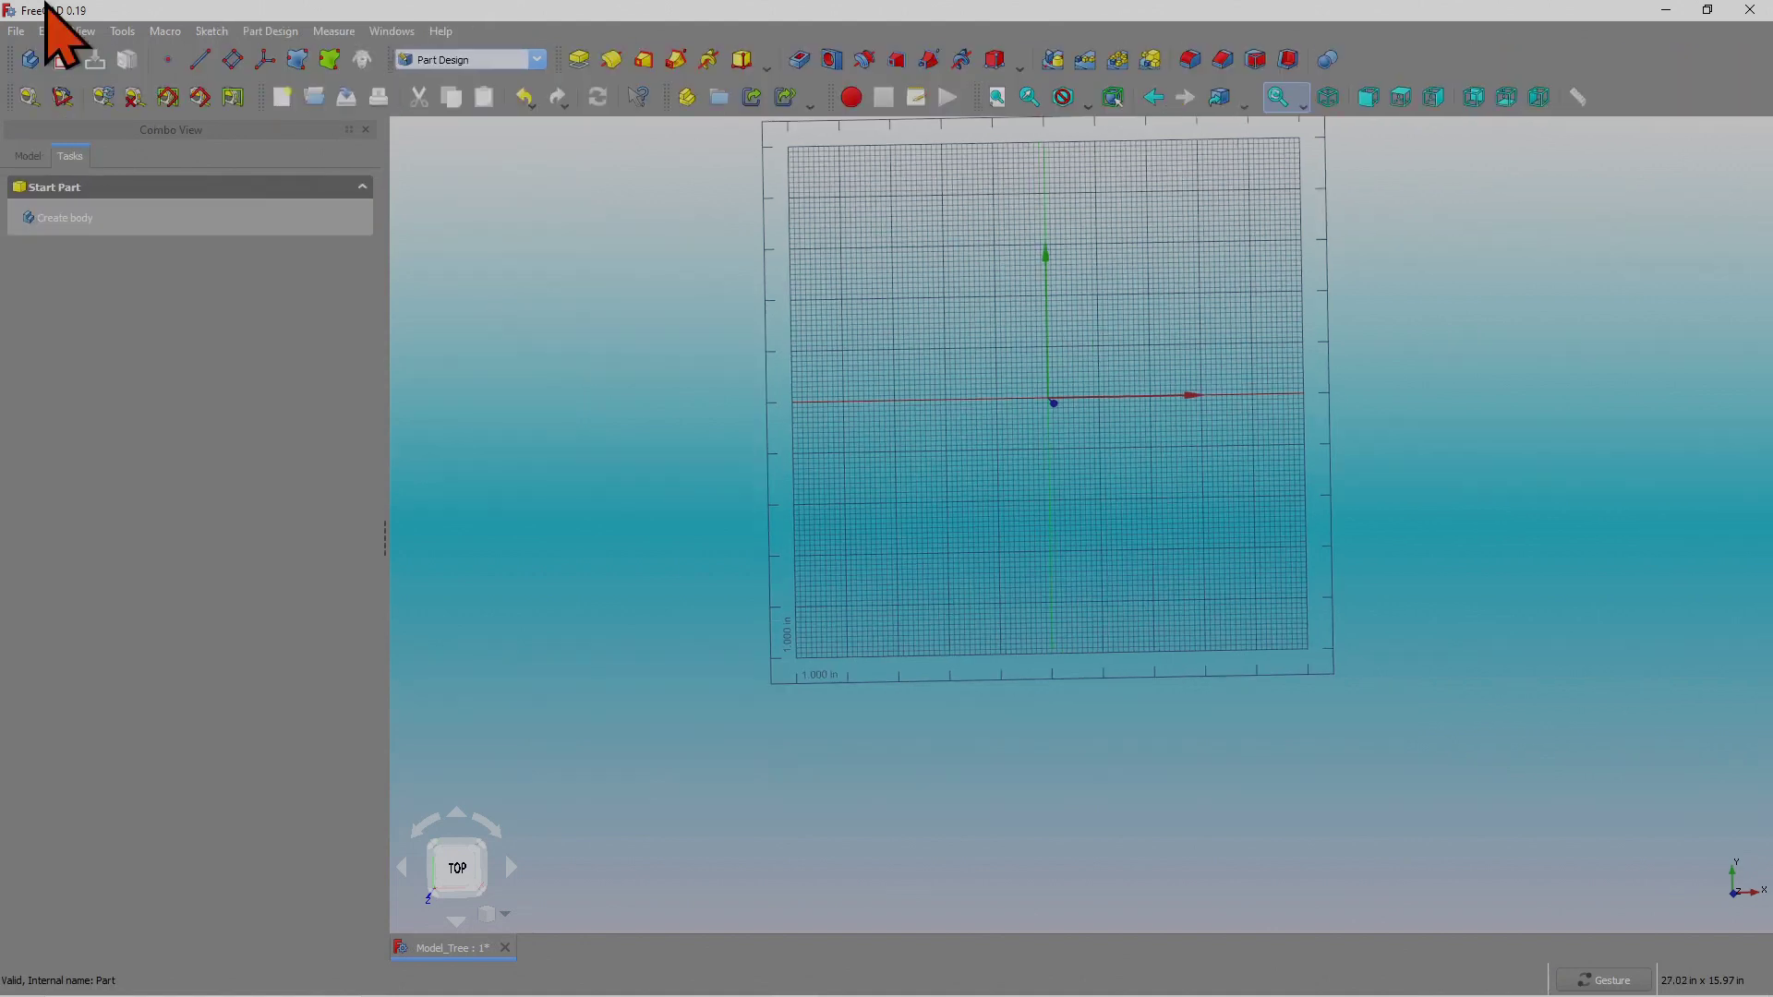
click(29, 155)
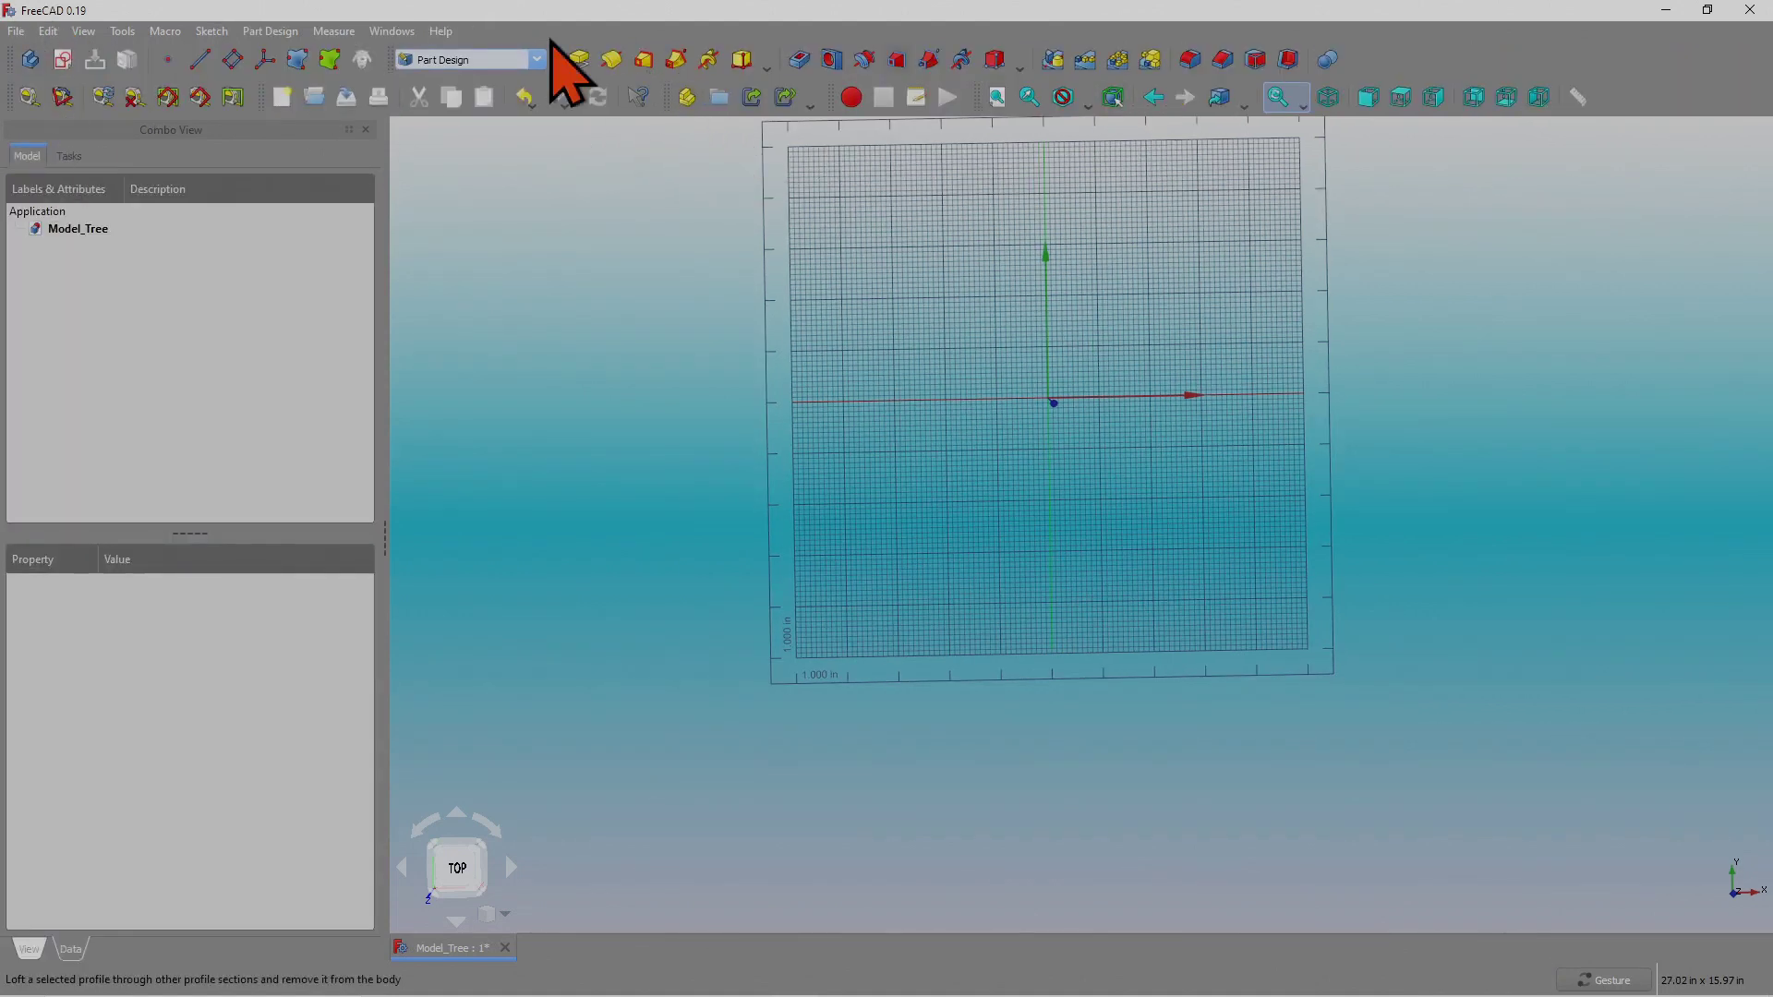
Turn off the grid in the Draft workbench and return to the Part Design workbench.
click(539, 60)
click(459, 97)
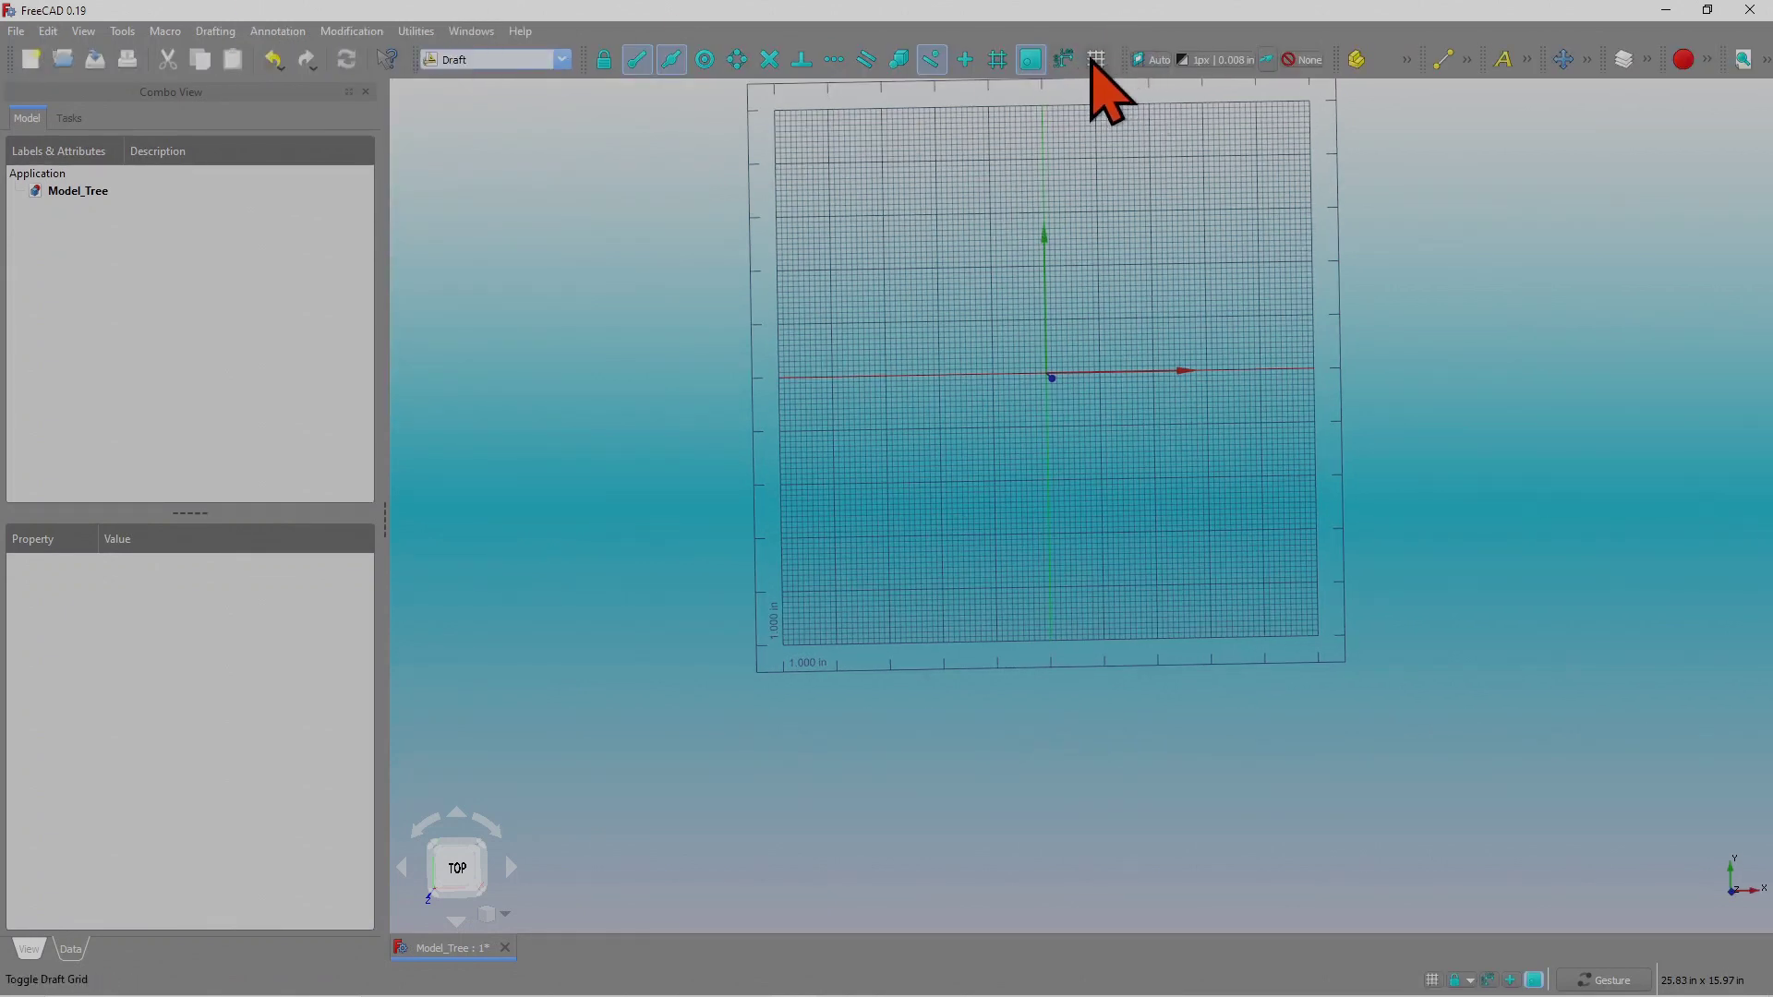
click(1095, 59)
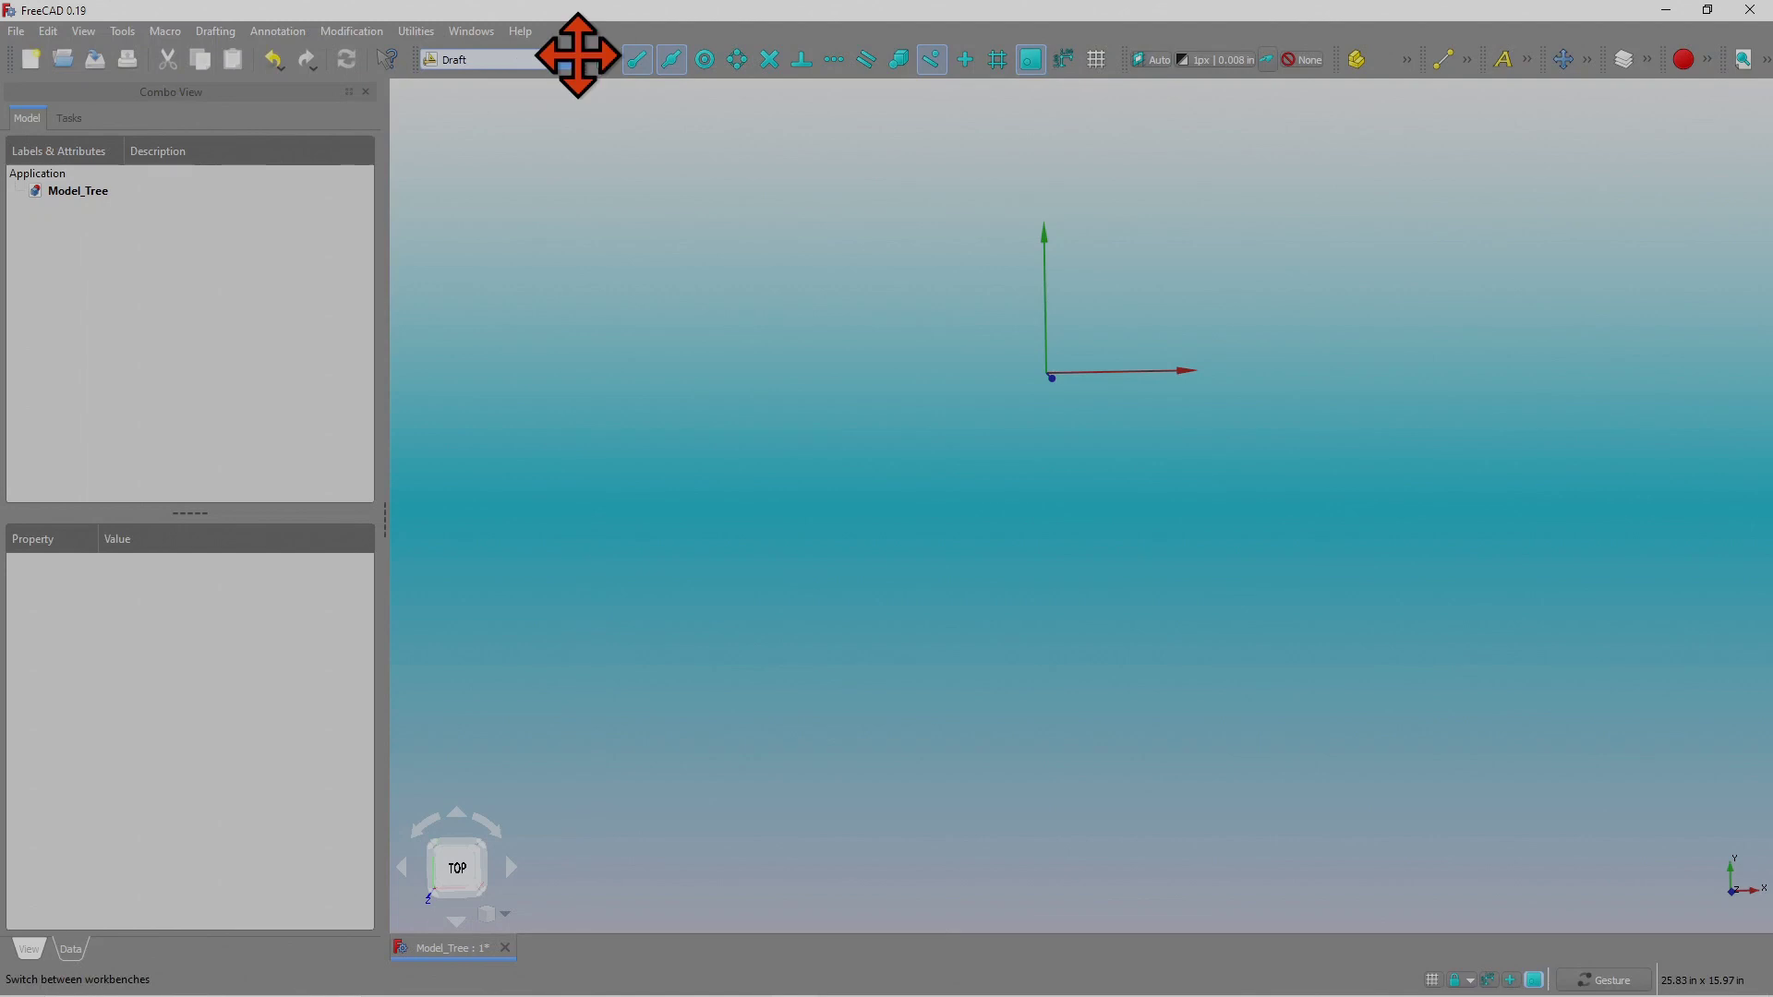
click(562, 59)
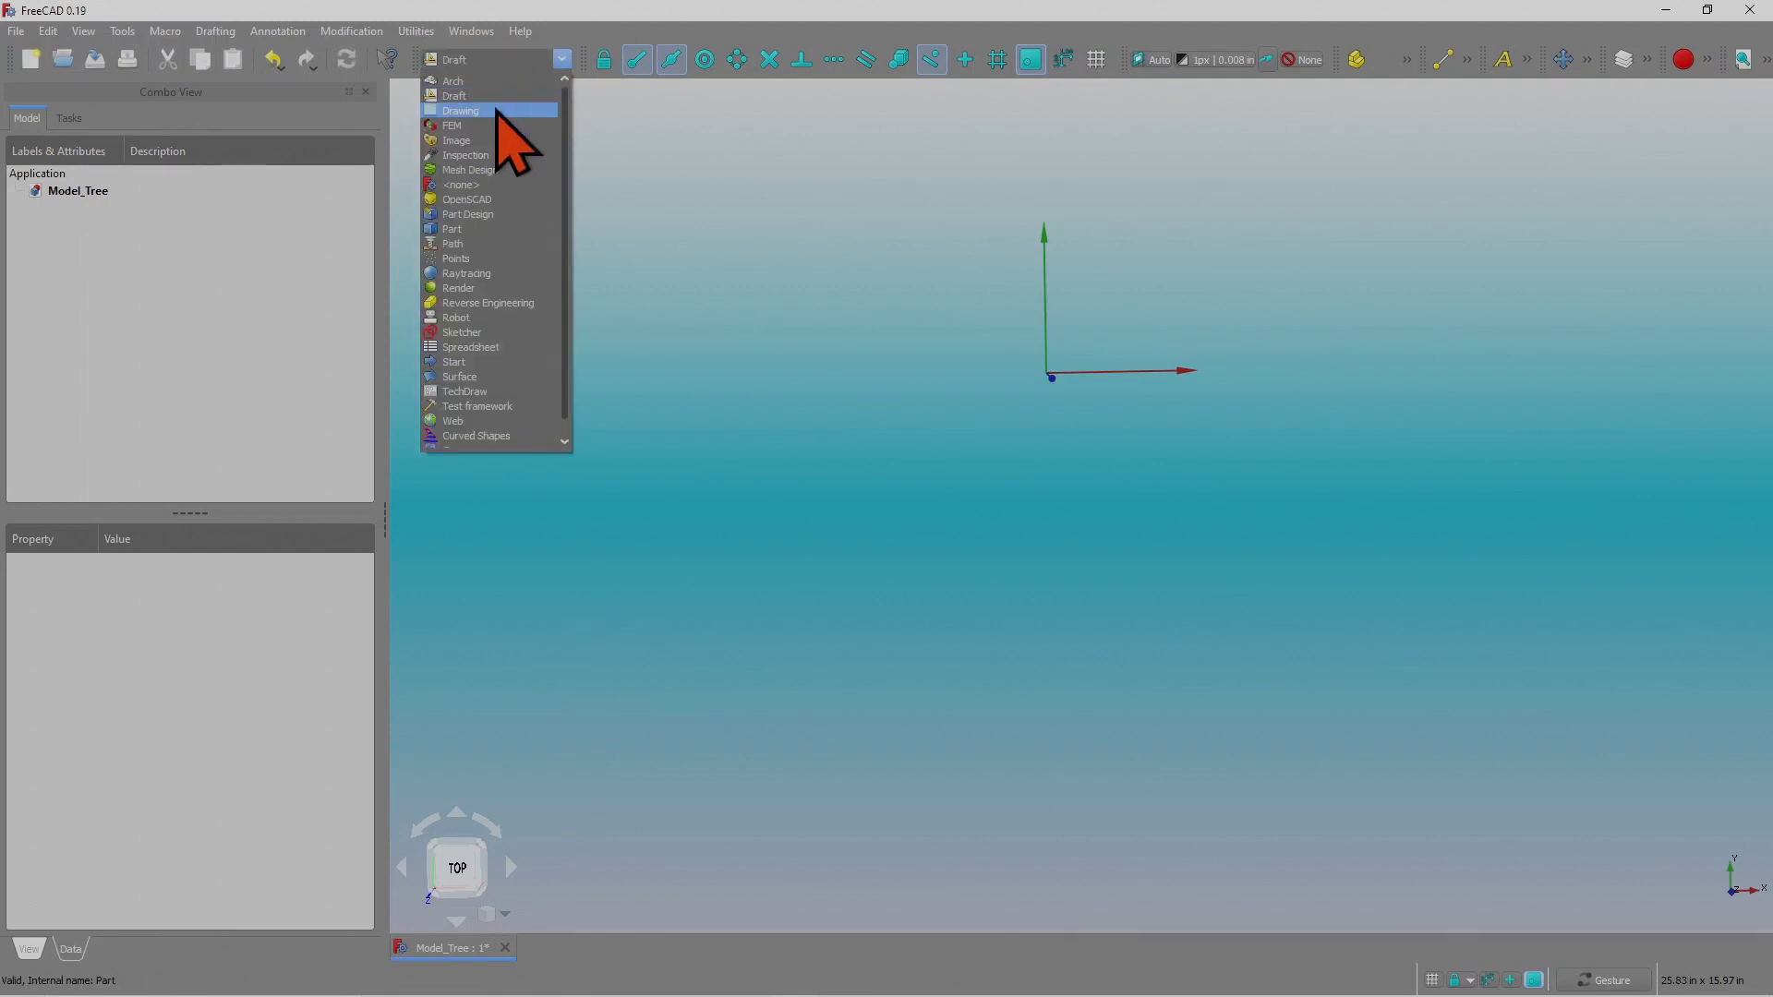
click(483, 215)
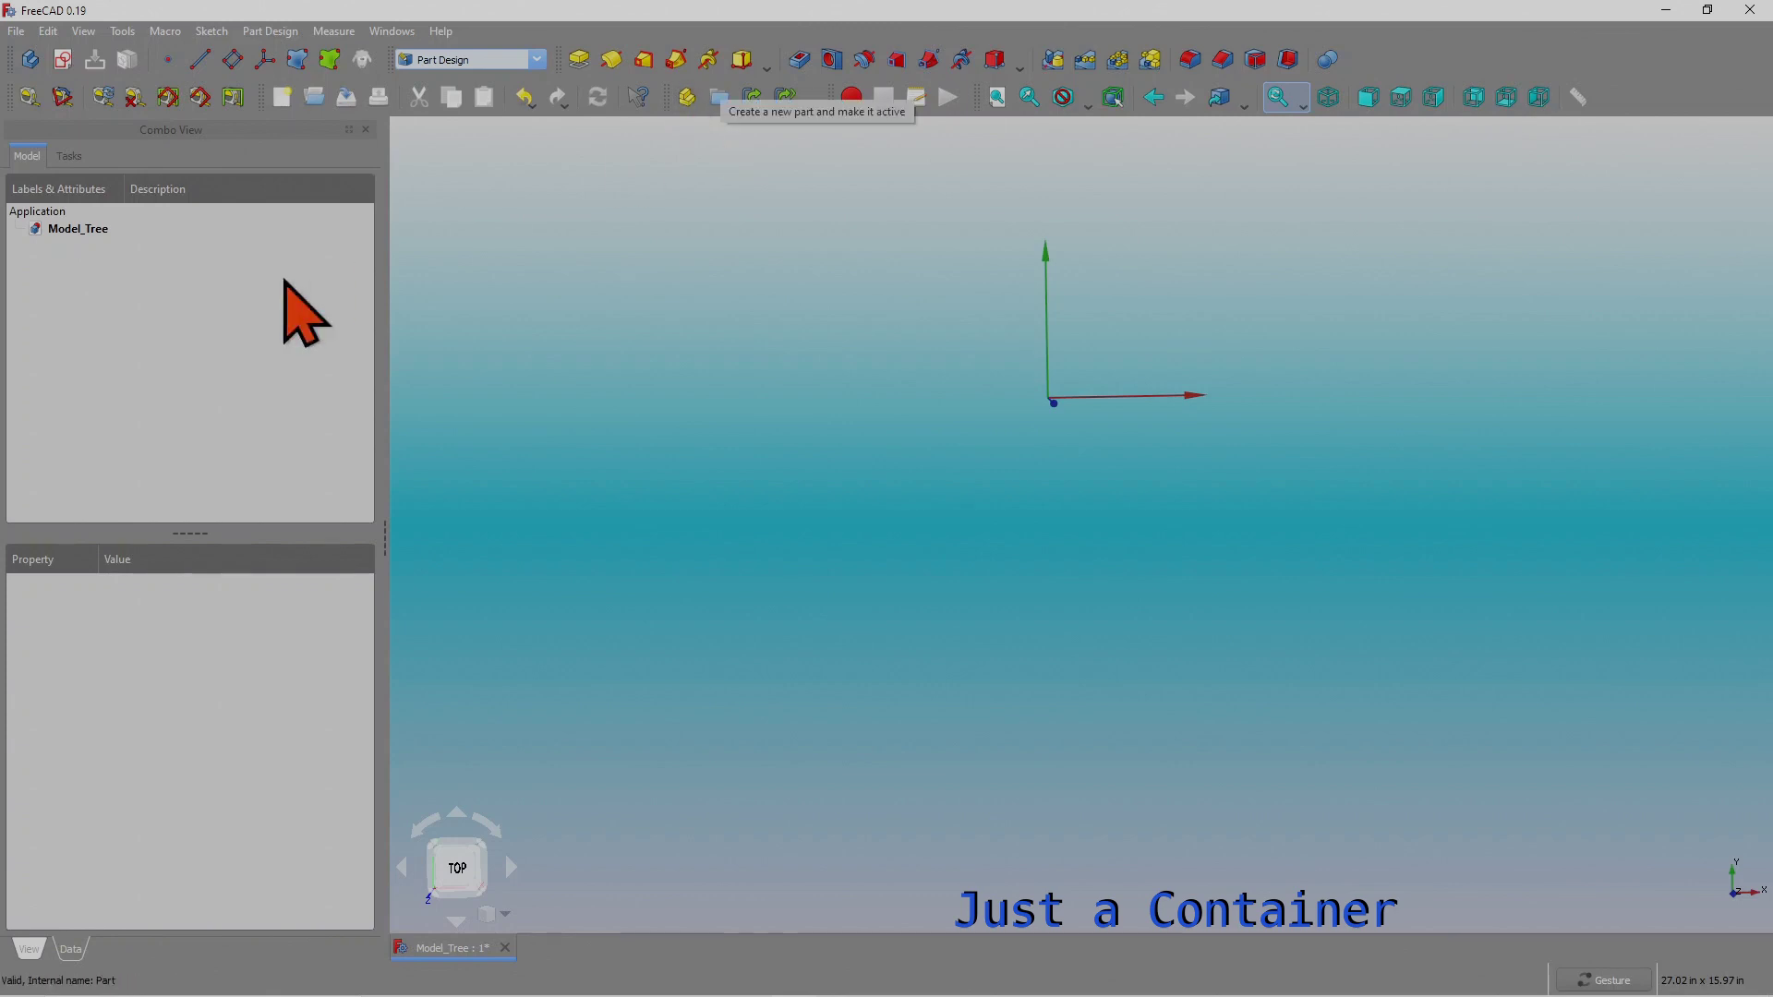
Create a new part container and start a sketch on the XY plane of a new body.
click(688, 98)
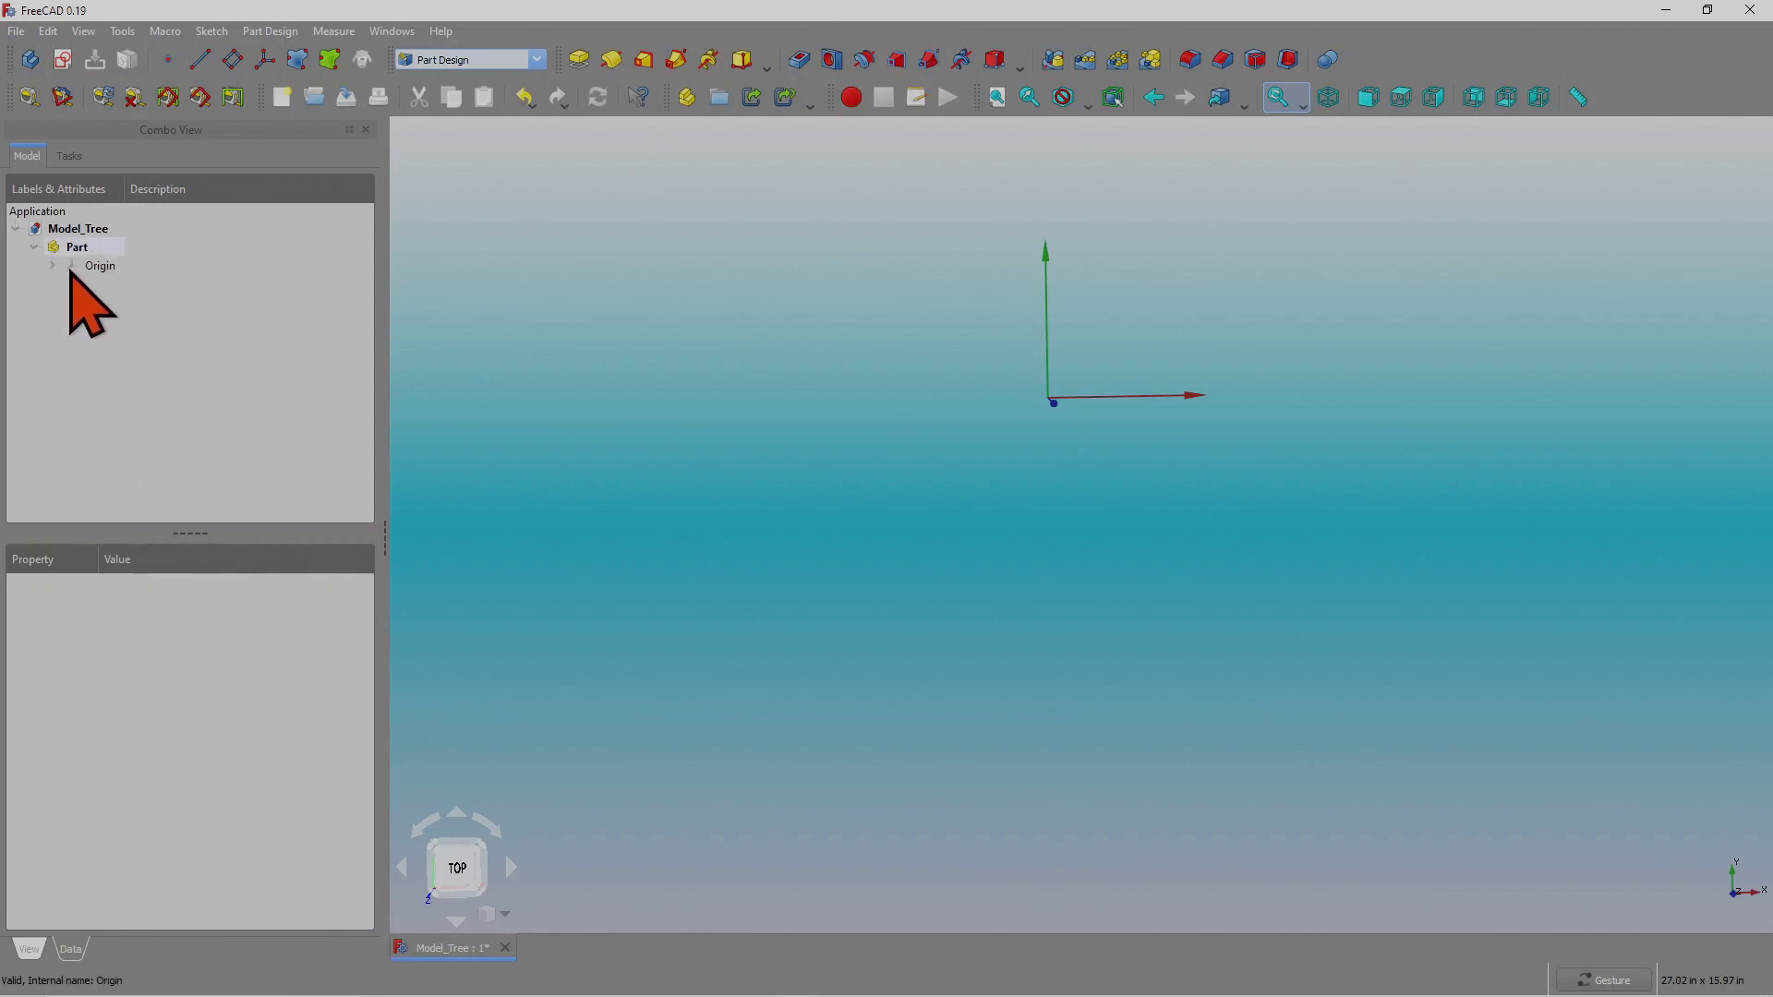
click(63, 61)
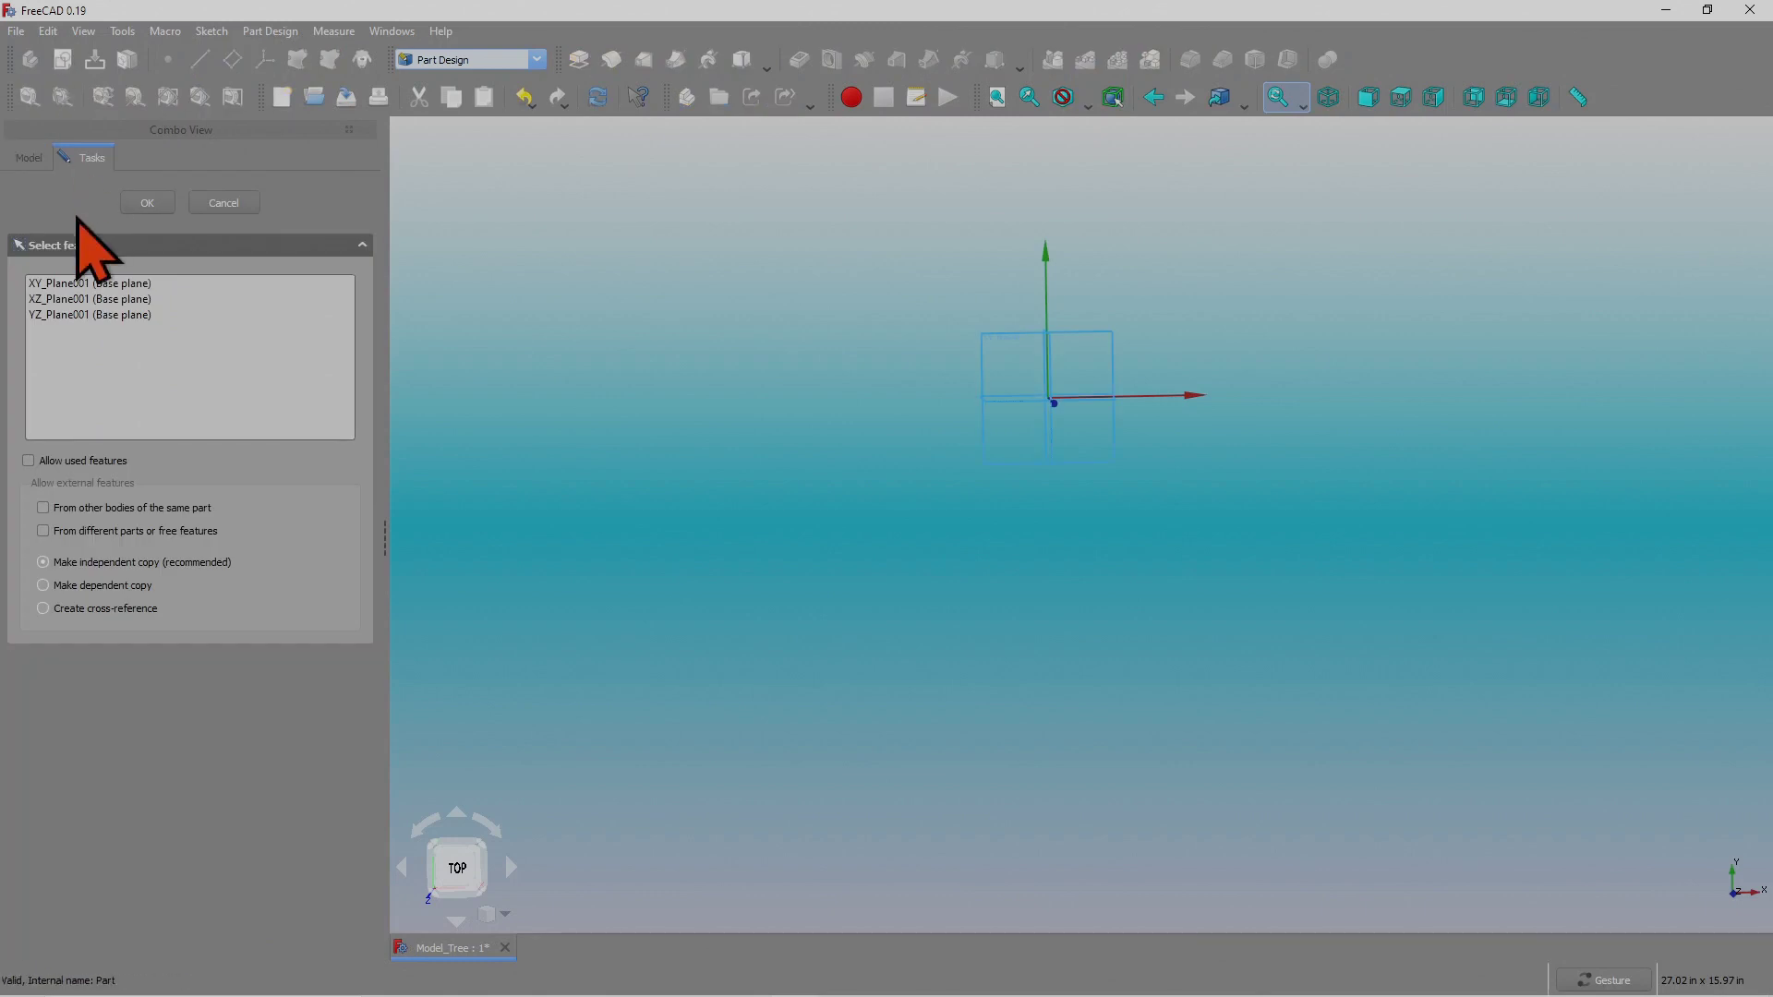
click(81, 281)
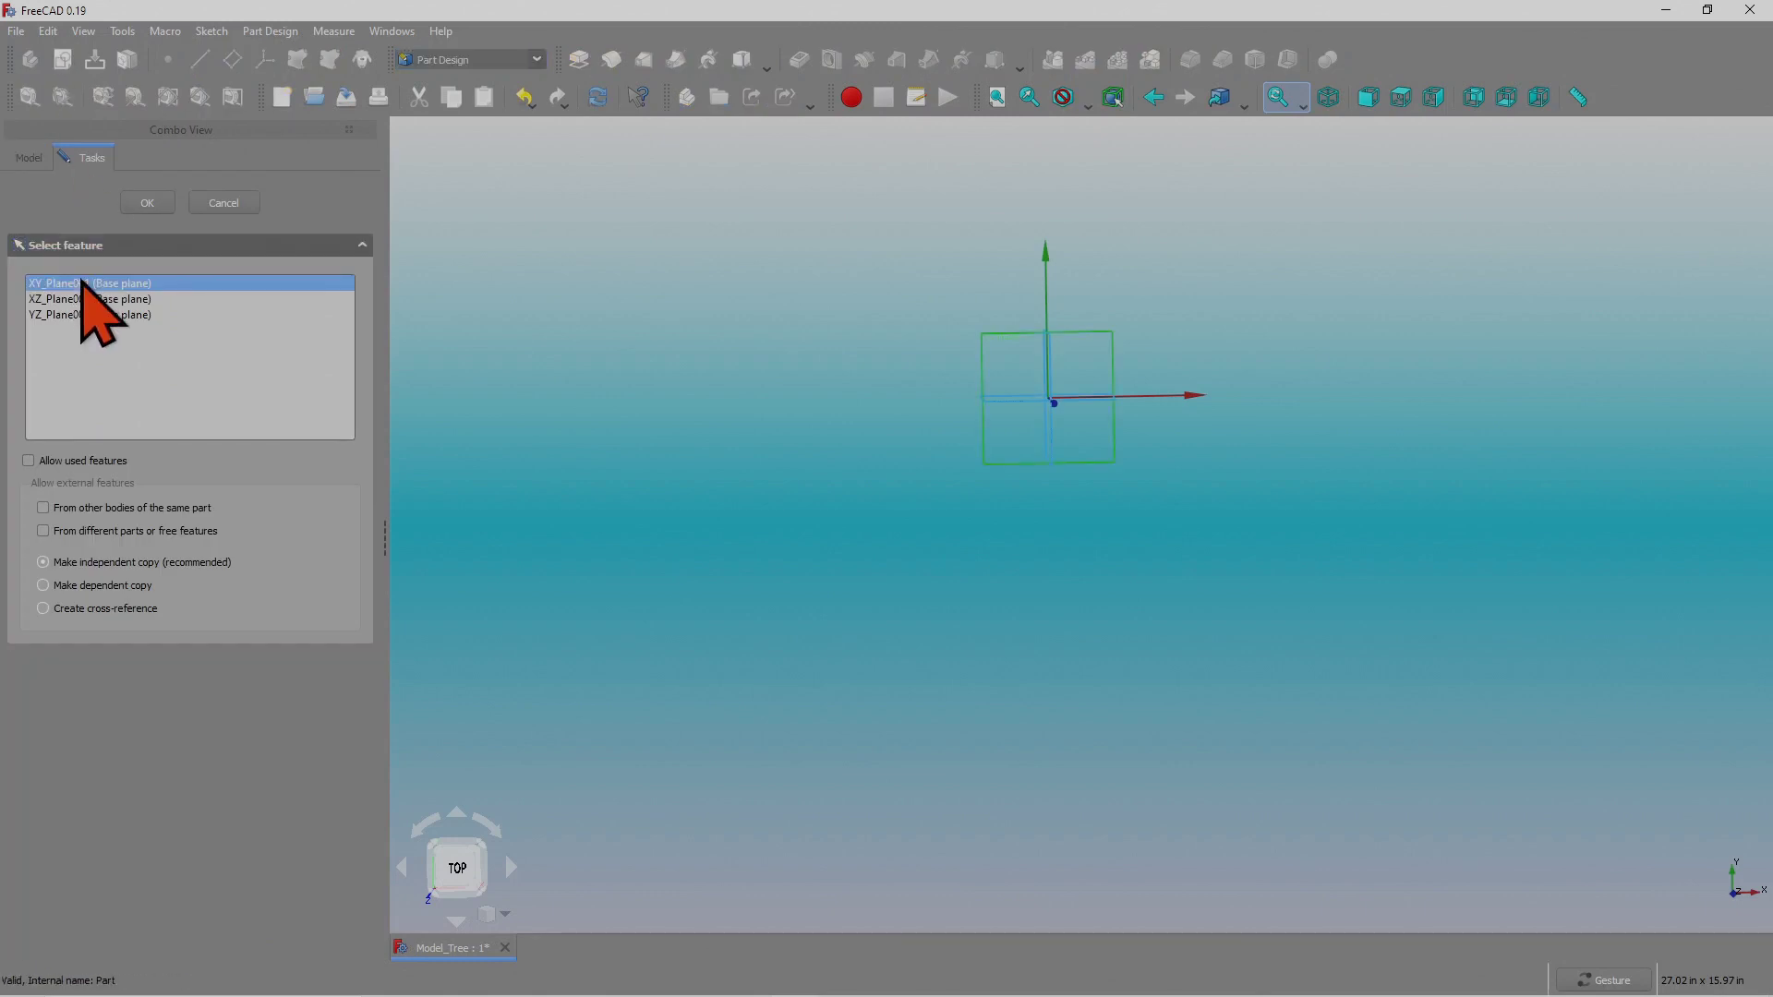
click(145, 201)
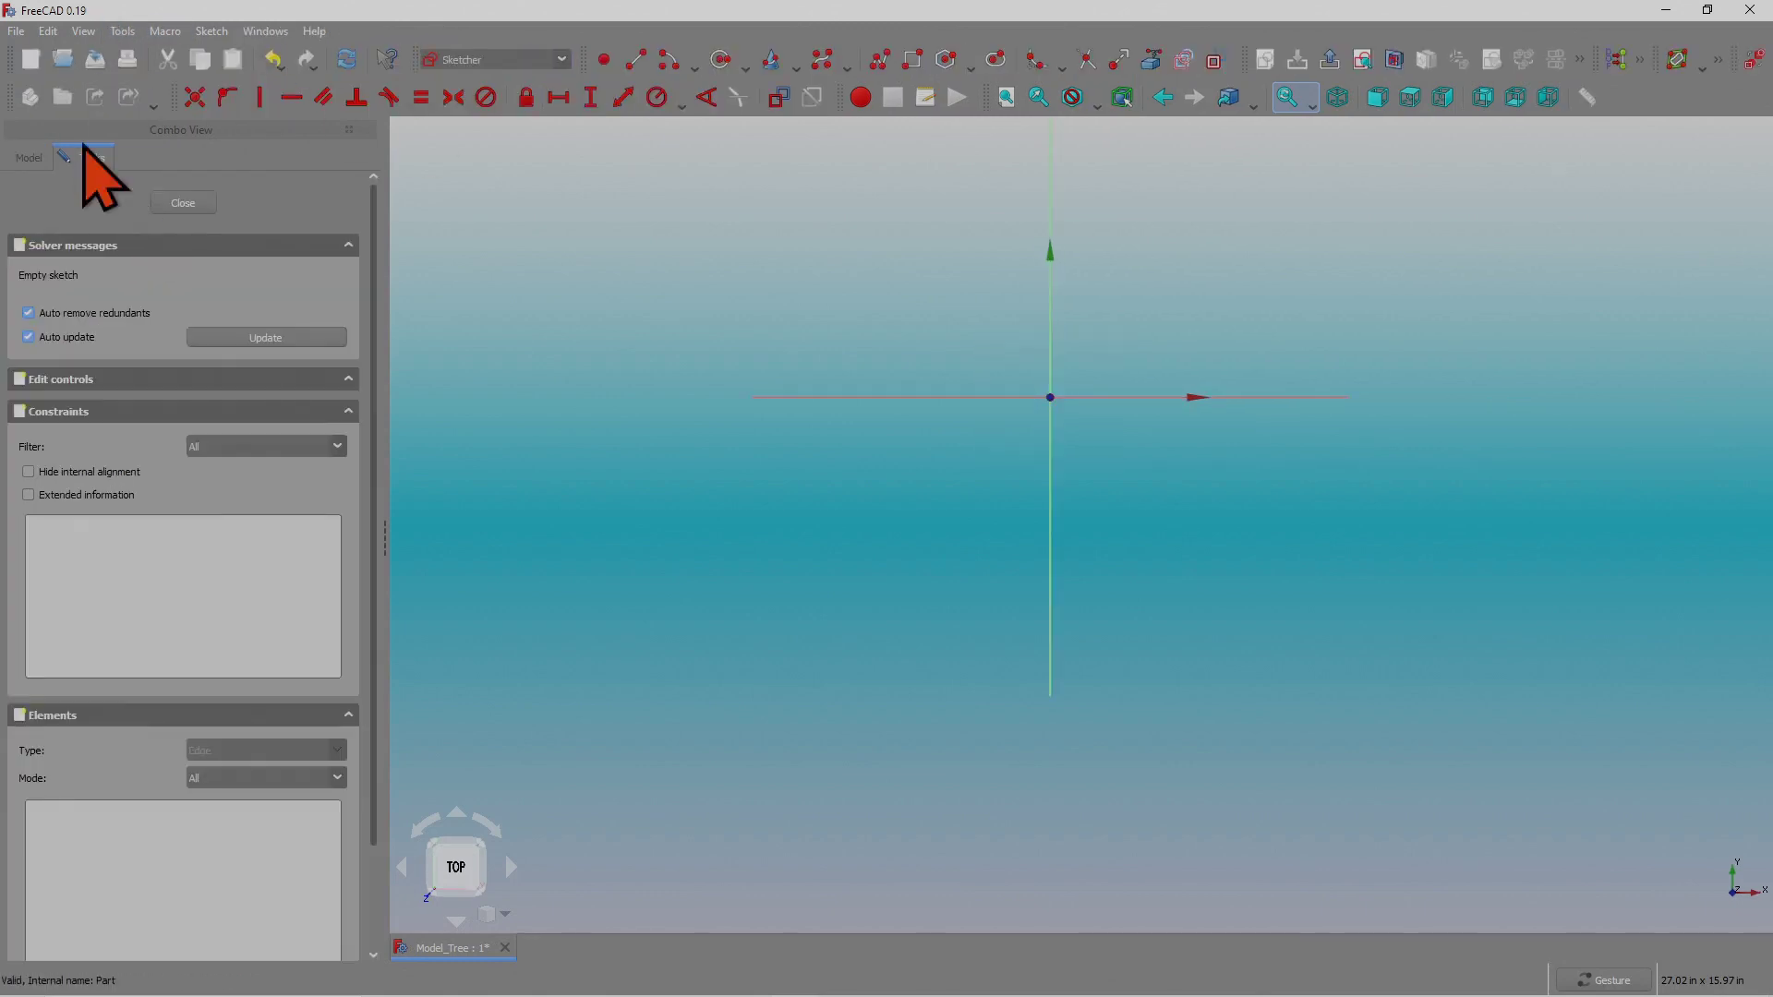
Sketch a rectangle above the X axis and right of the Y axis, and close the sketch.
click(913, 59)
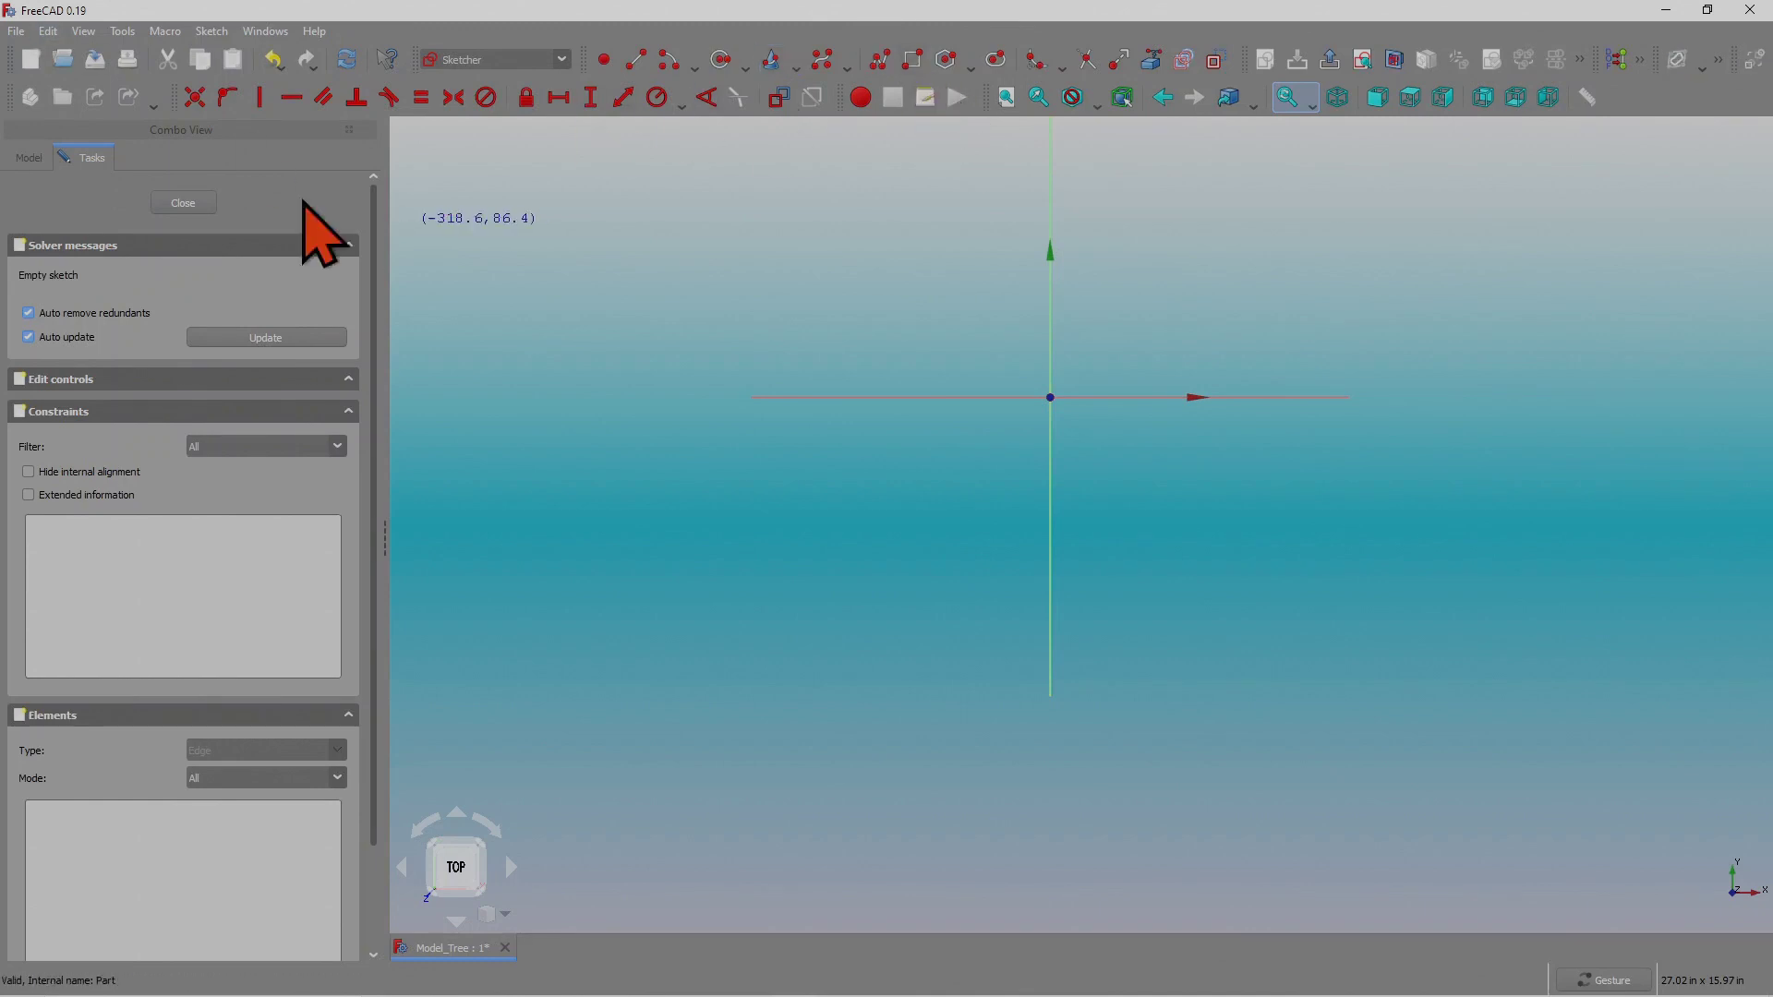
click(1317, 304)
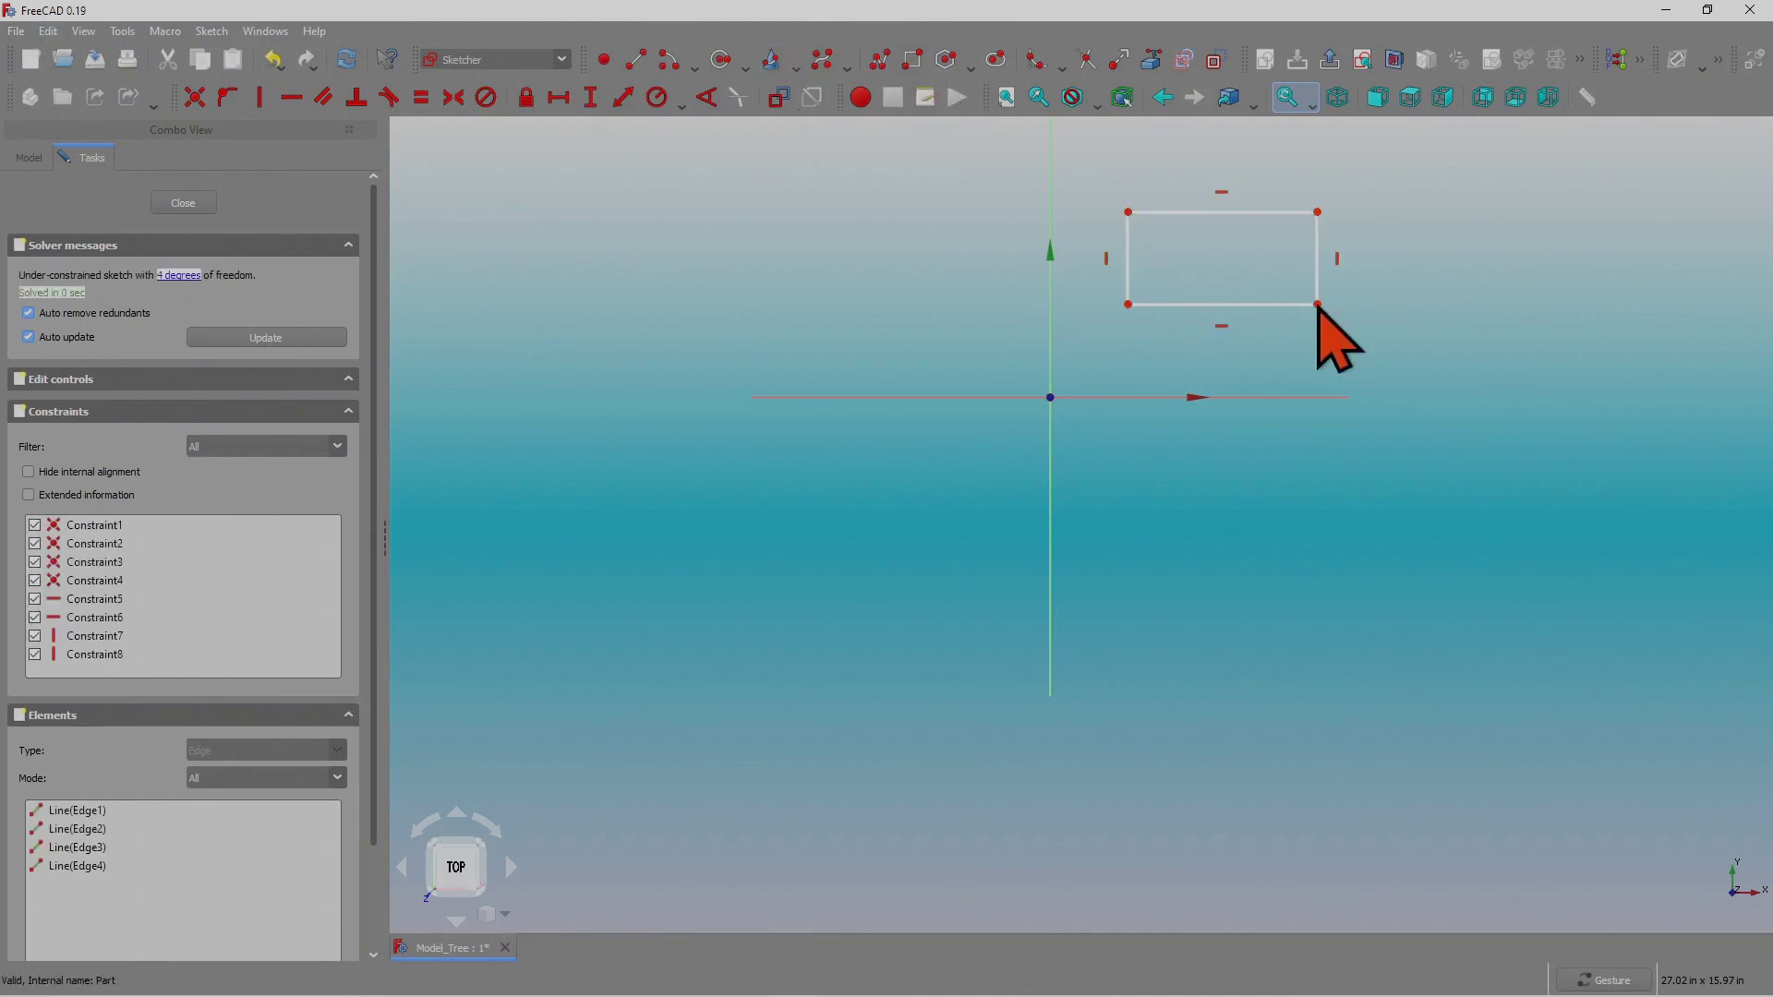
click(173, 205)
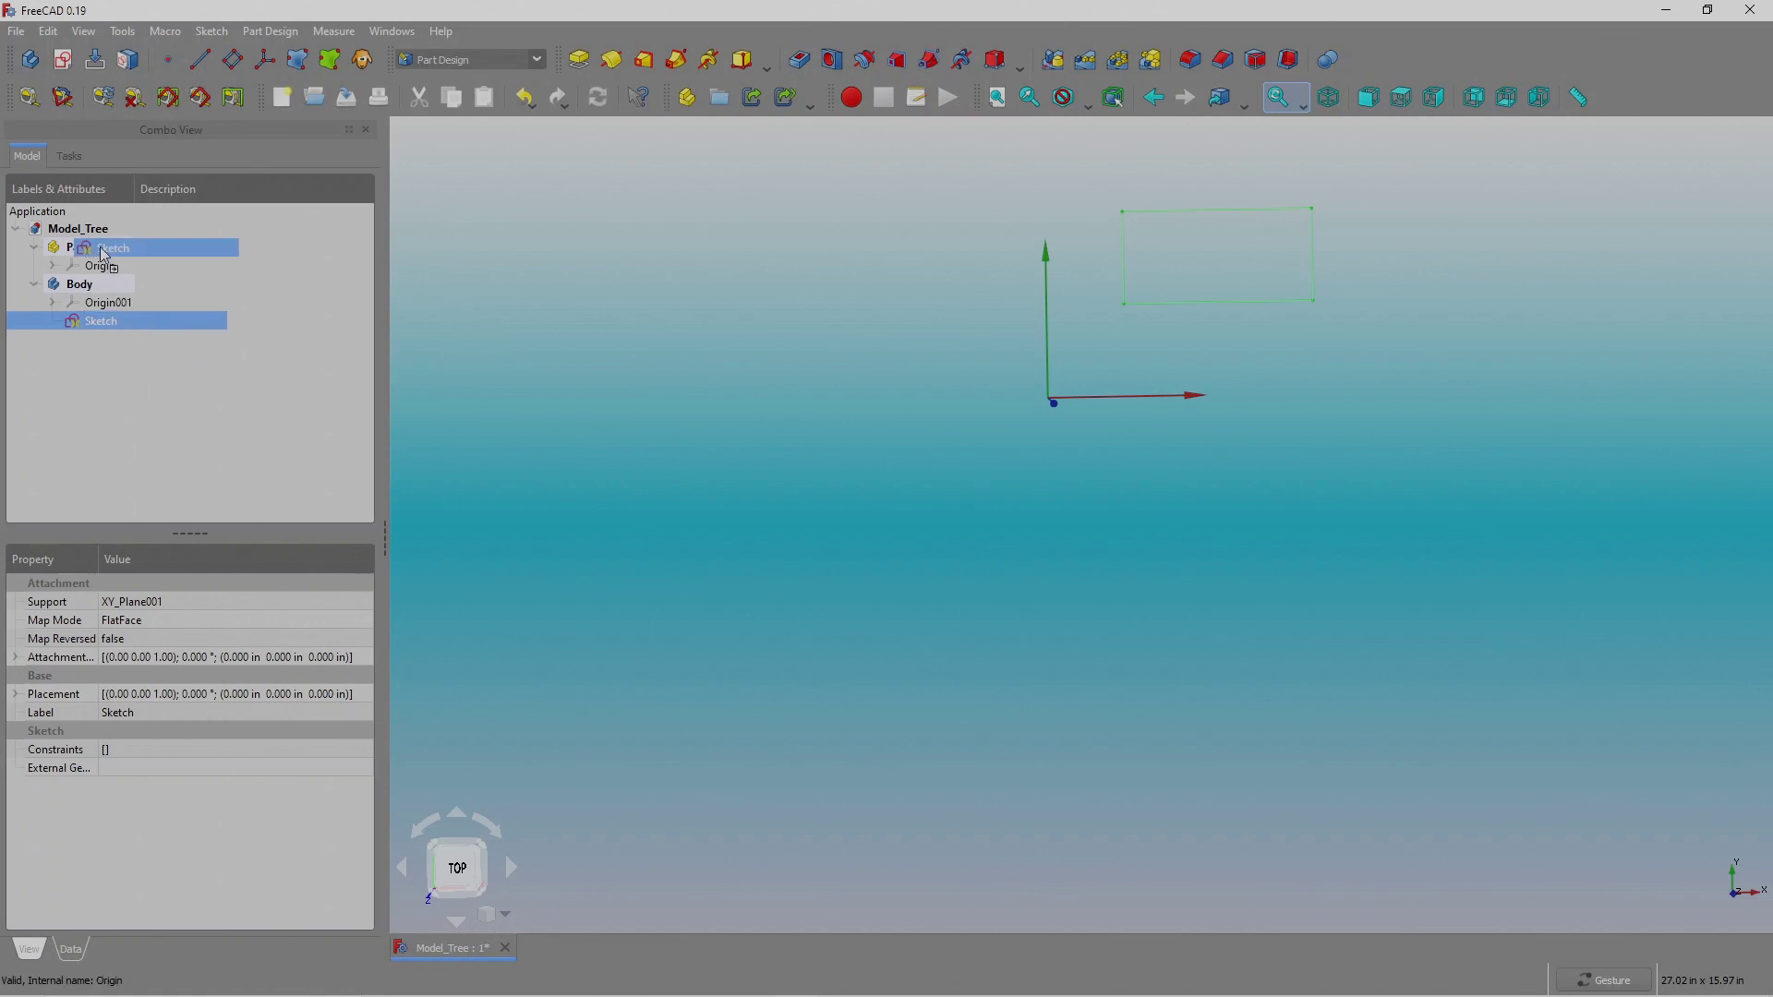
Move the sketch out of the body and into the part container in the model tree.
drag(82, 245, 83, 248)
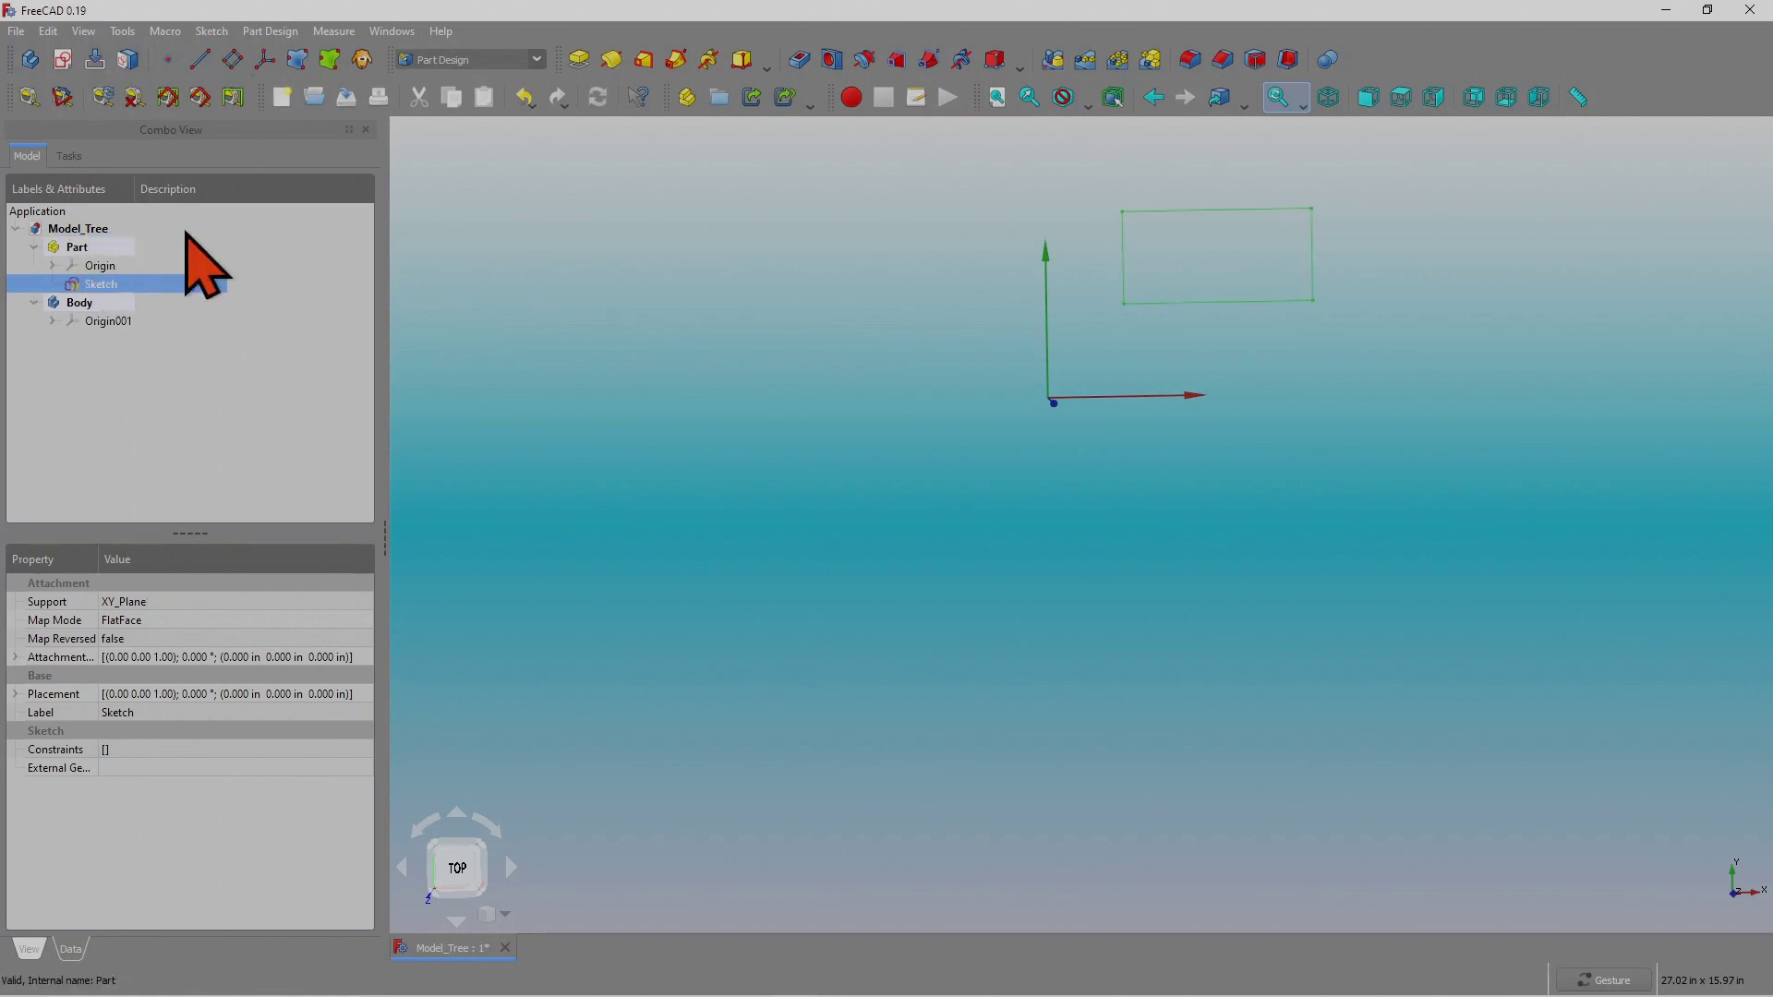
click(118, 268)
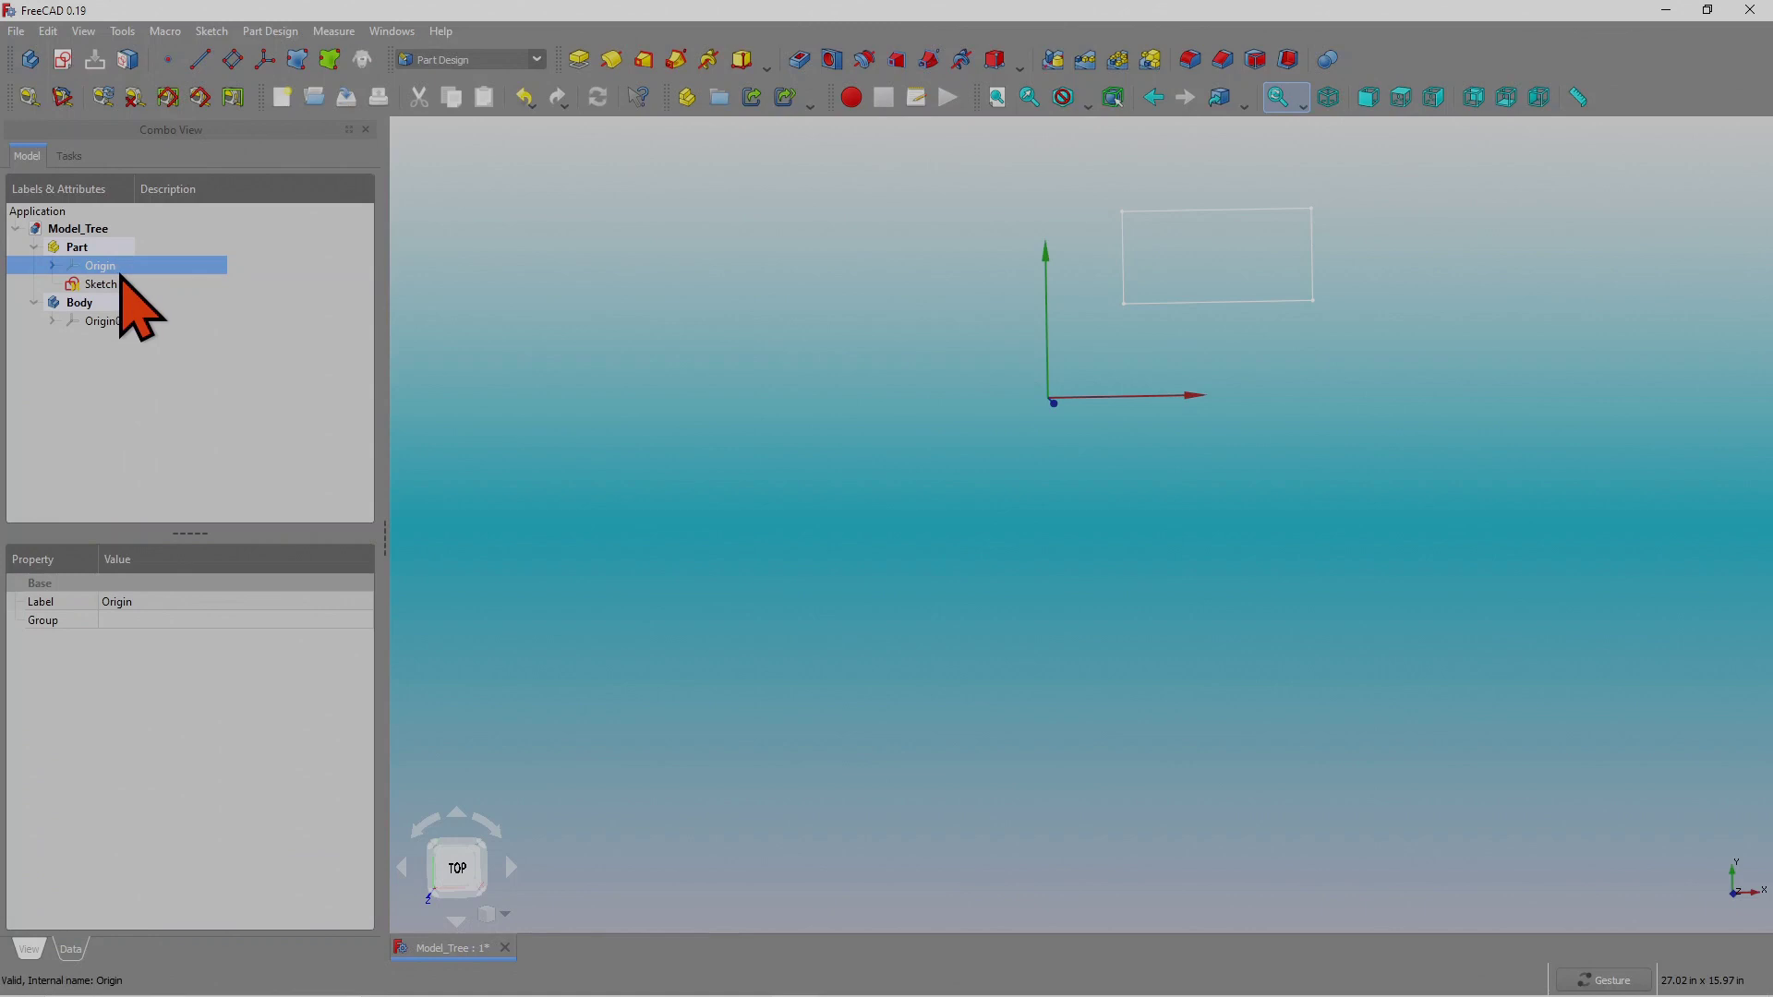
Try to pad the sketch while it sits in the part container outside the body.
click(104, 284)
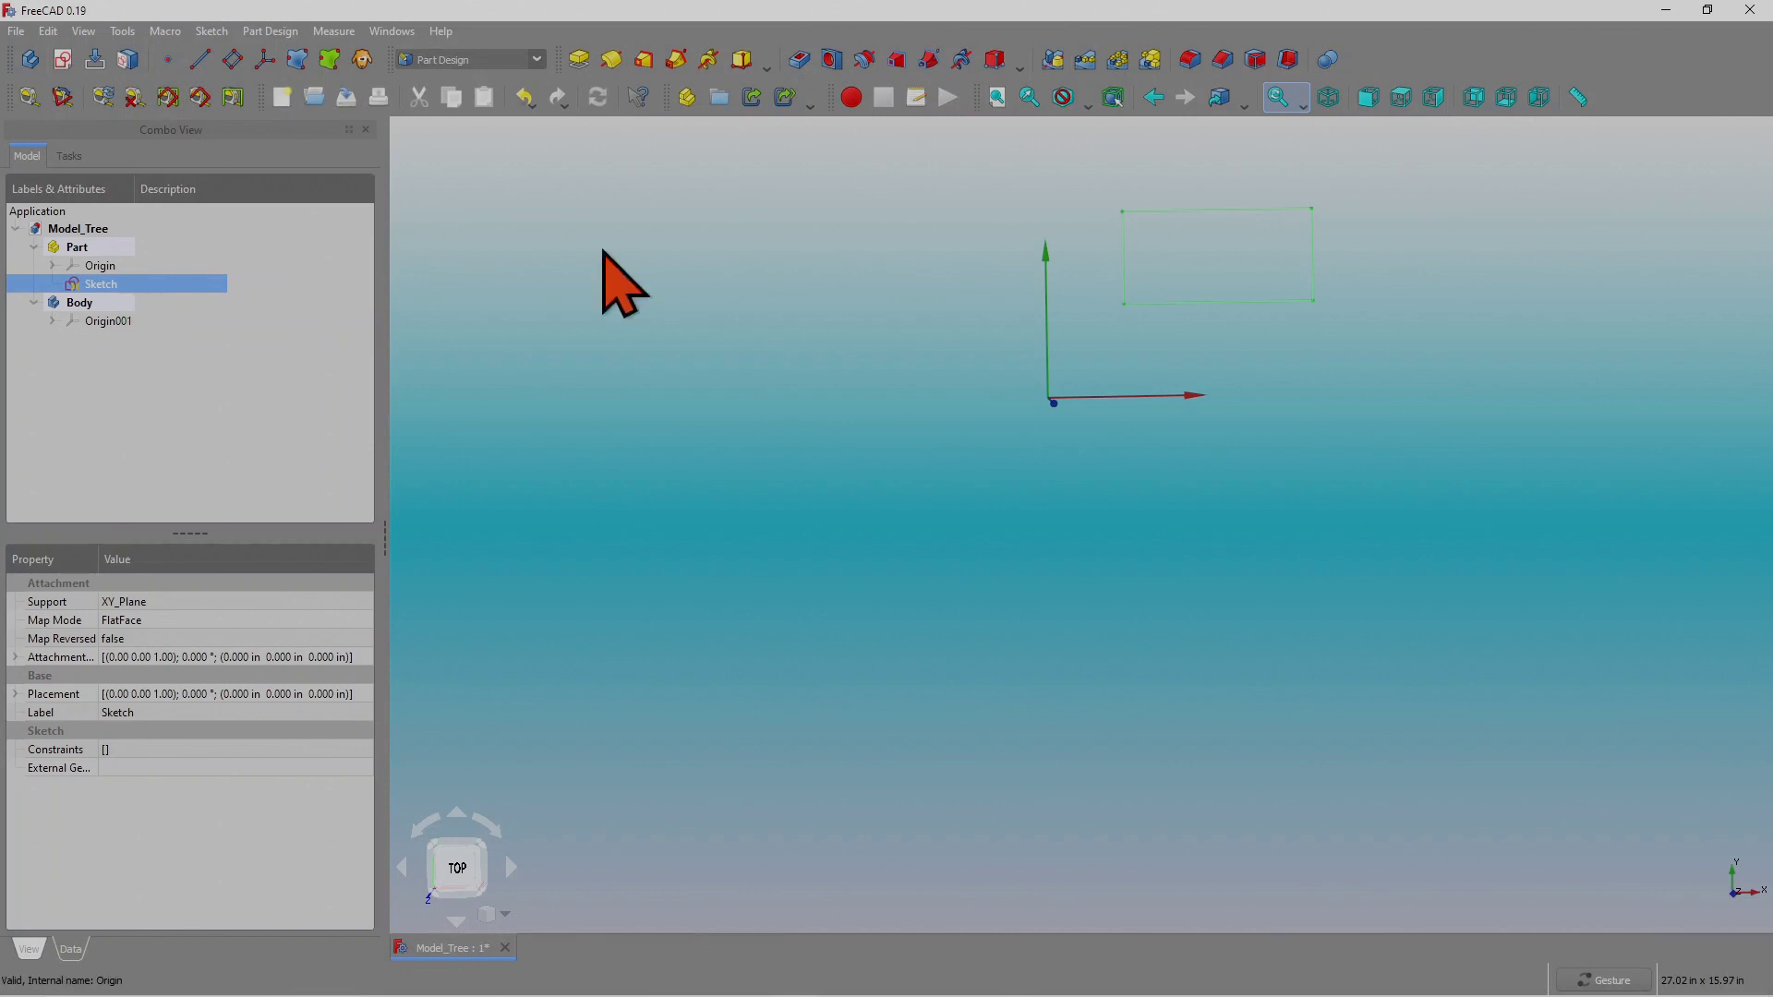
click(579, 59)
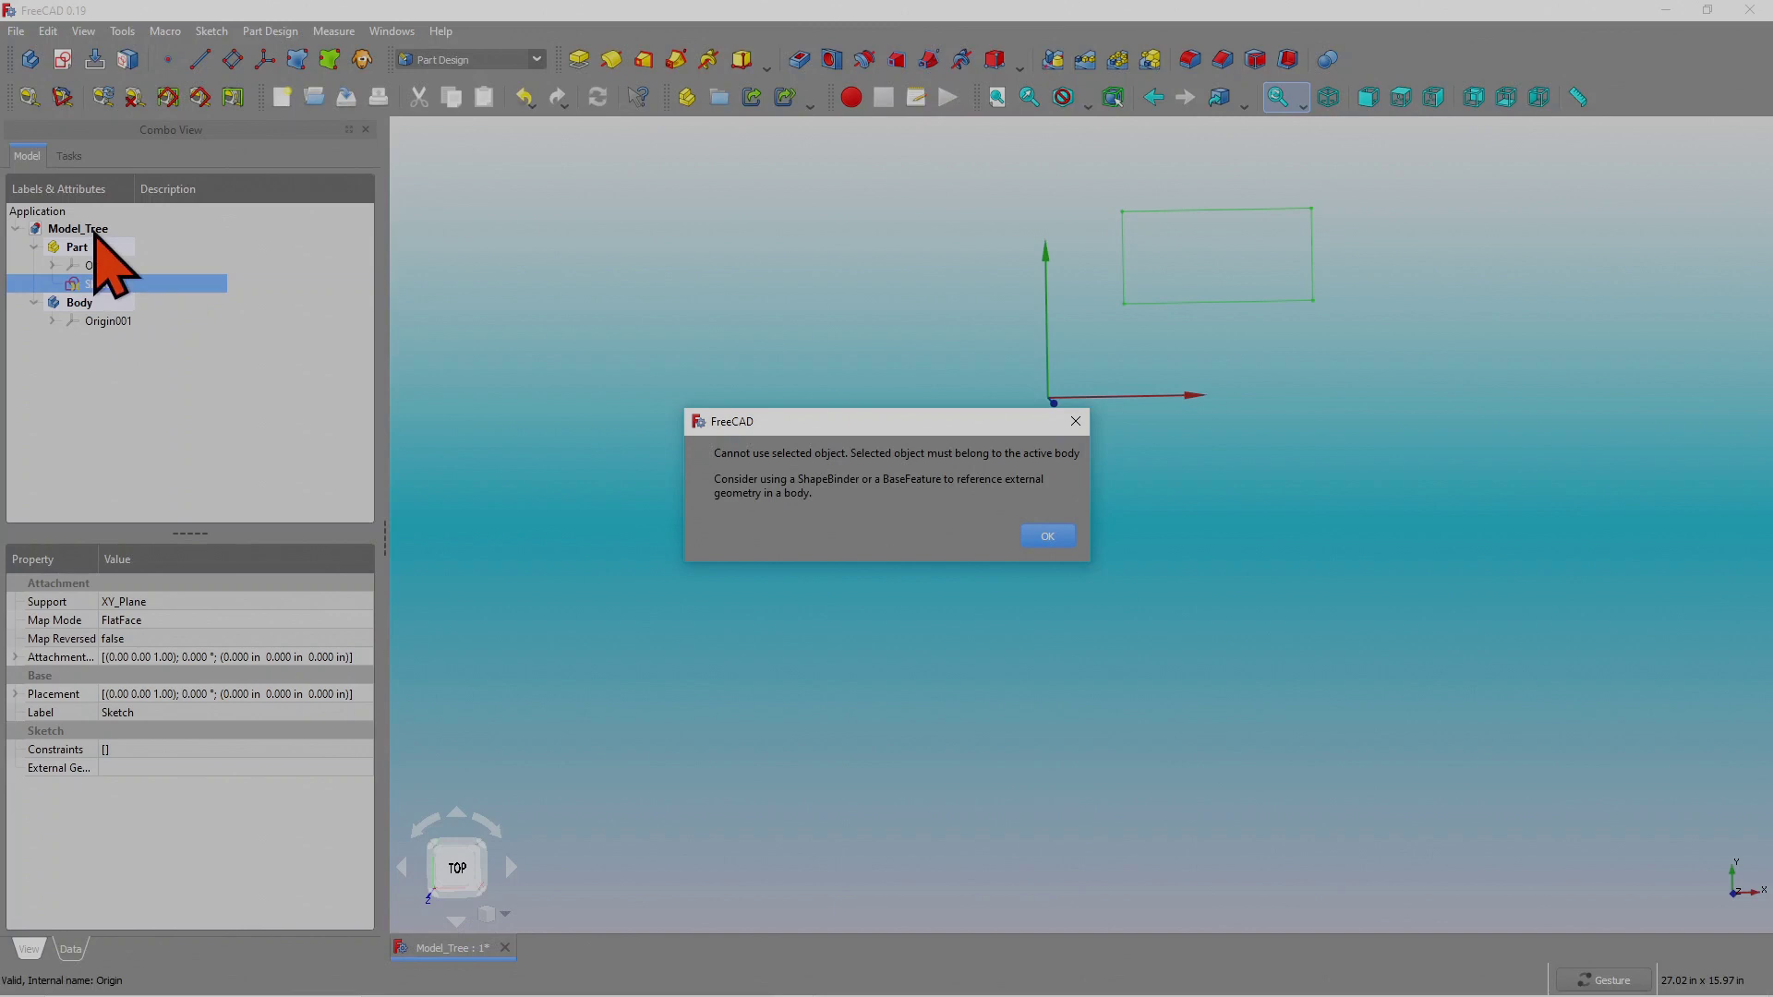
click(1048, 538)
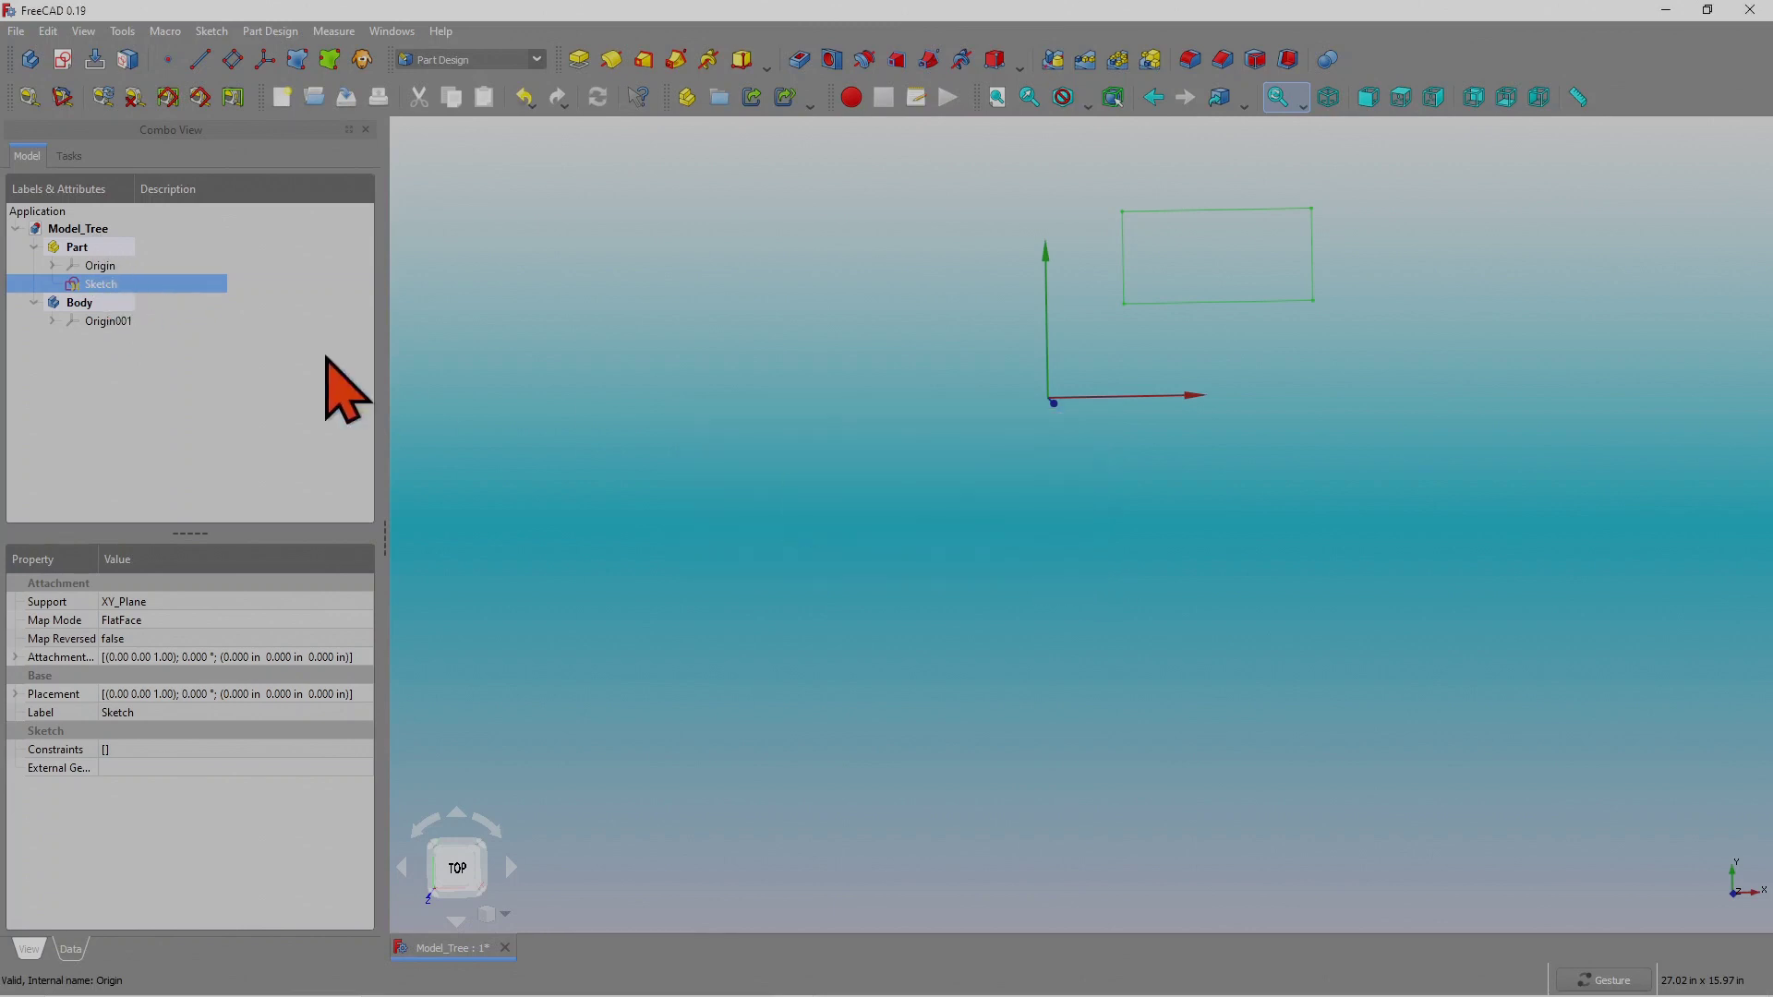
Try to move the sketch onto the body's origin, and move it back into the body itself.
mouse_move(100, 285)
mouse_down()
mouse_move(118, 311)
mouse_move(104, 323)
mouse_up()
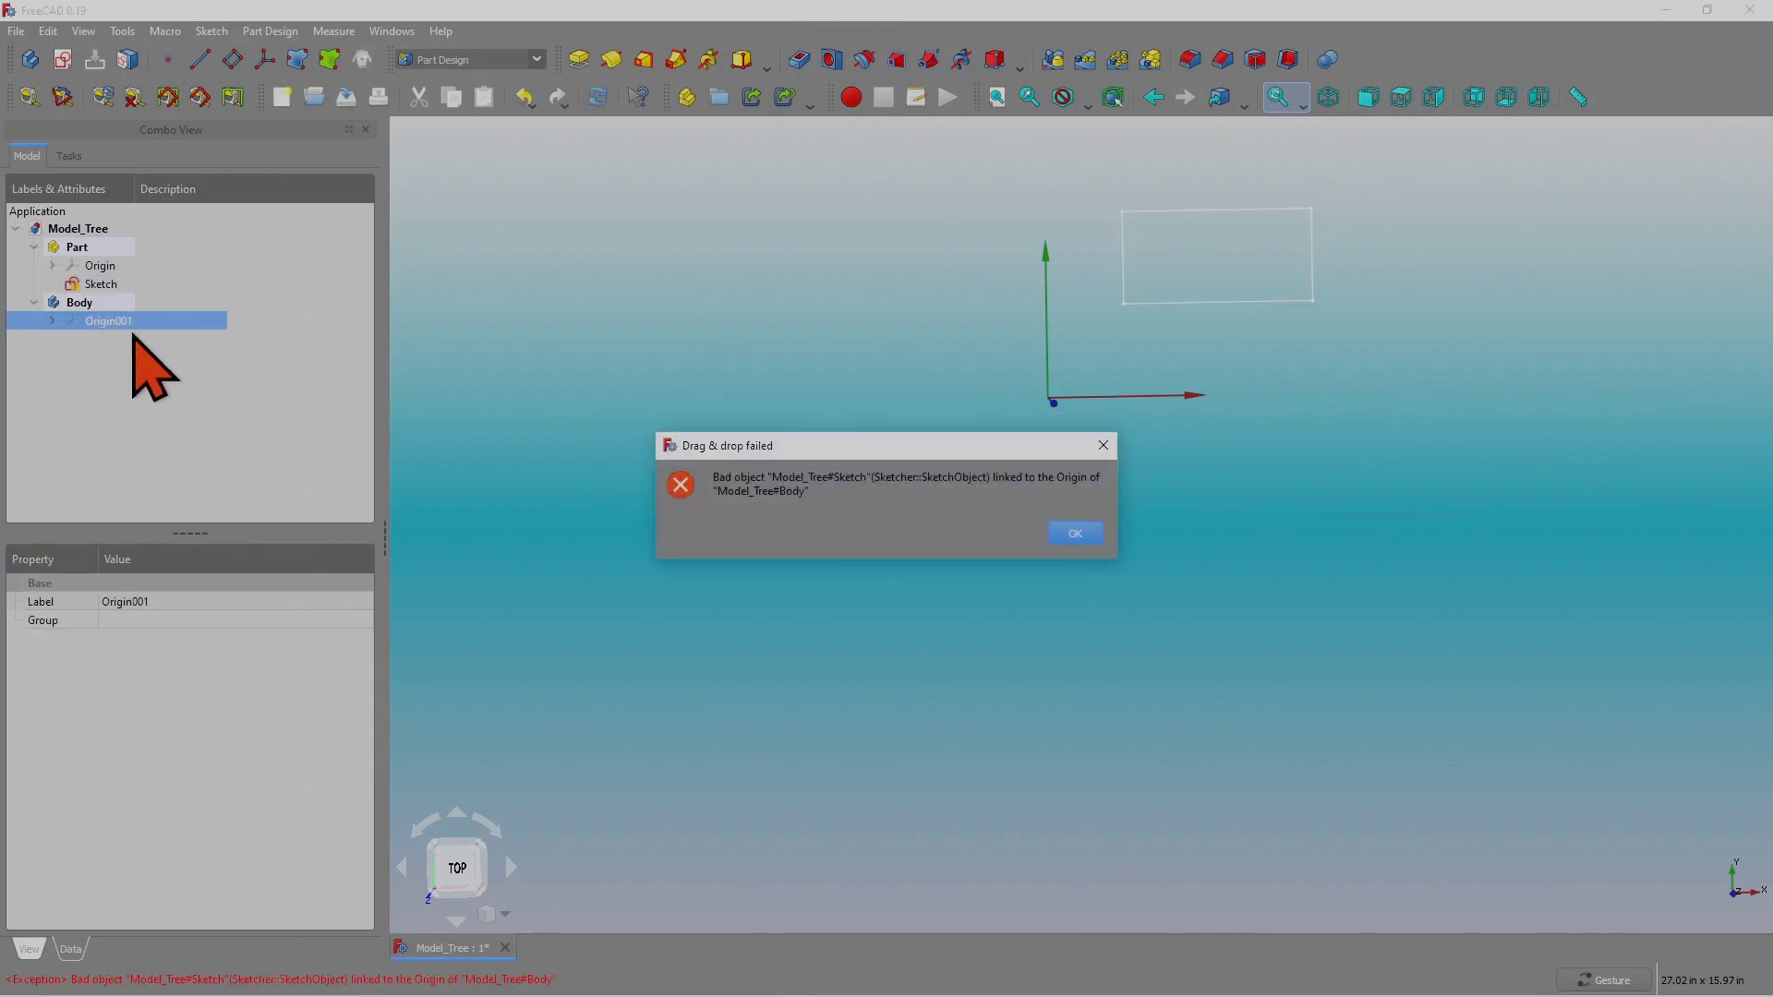
click(1072, 533)
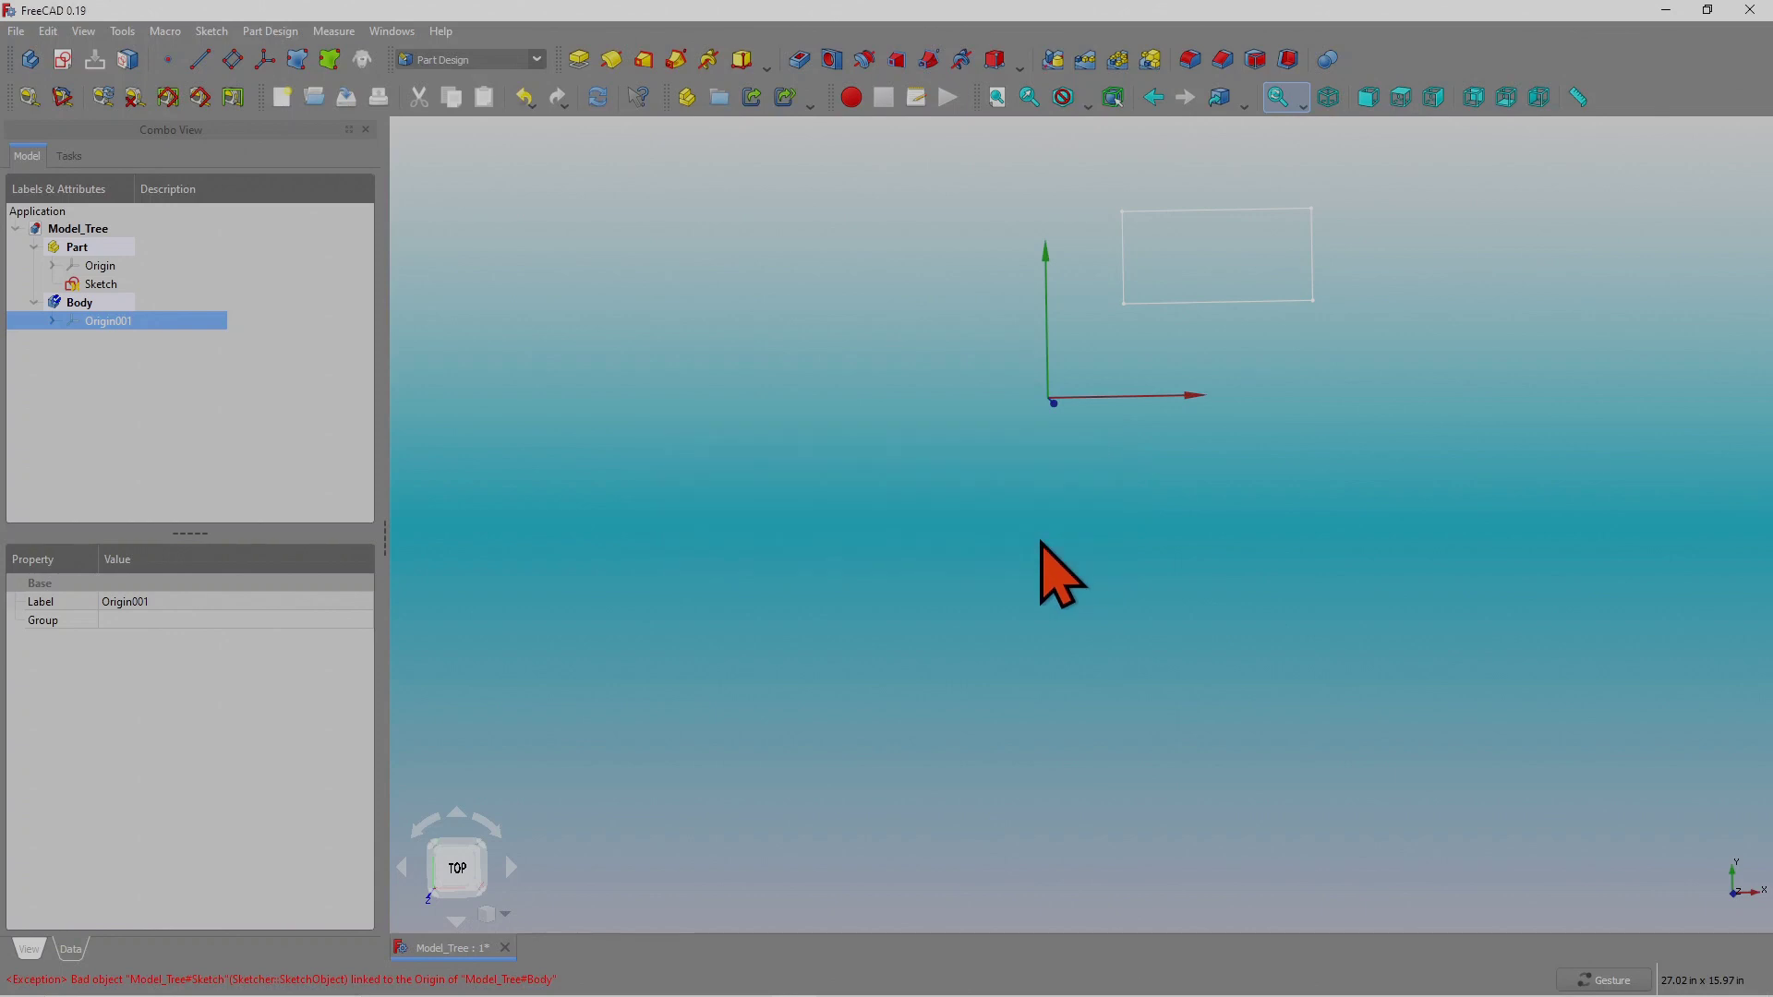
click(91, 283)
drag(89, 282, 72, 304)
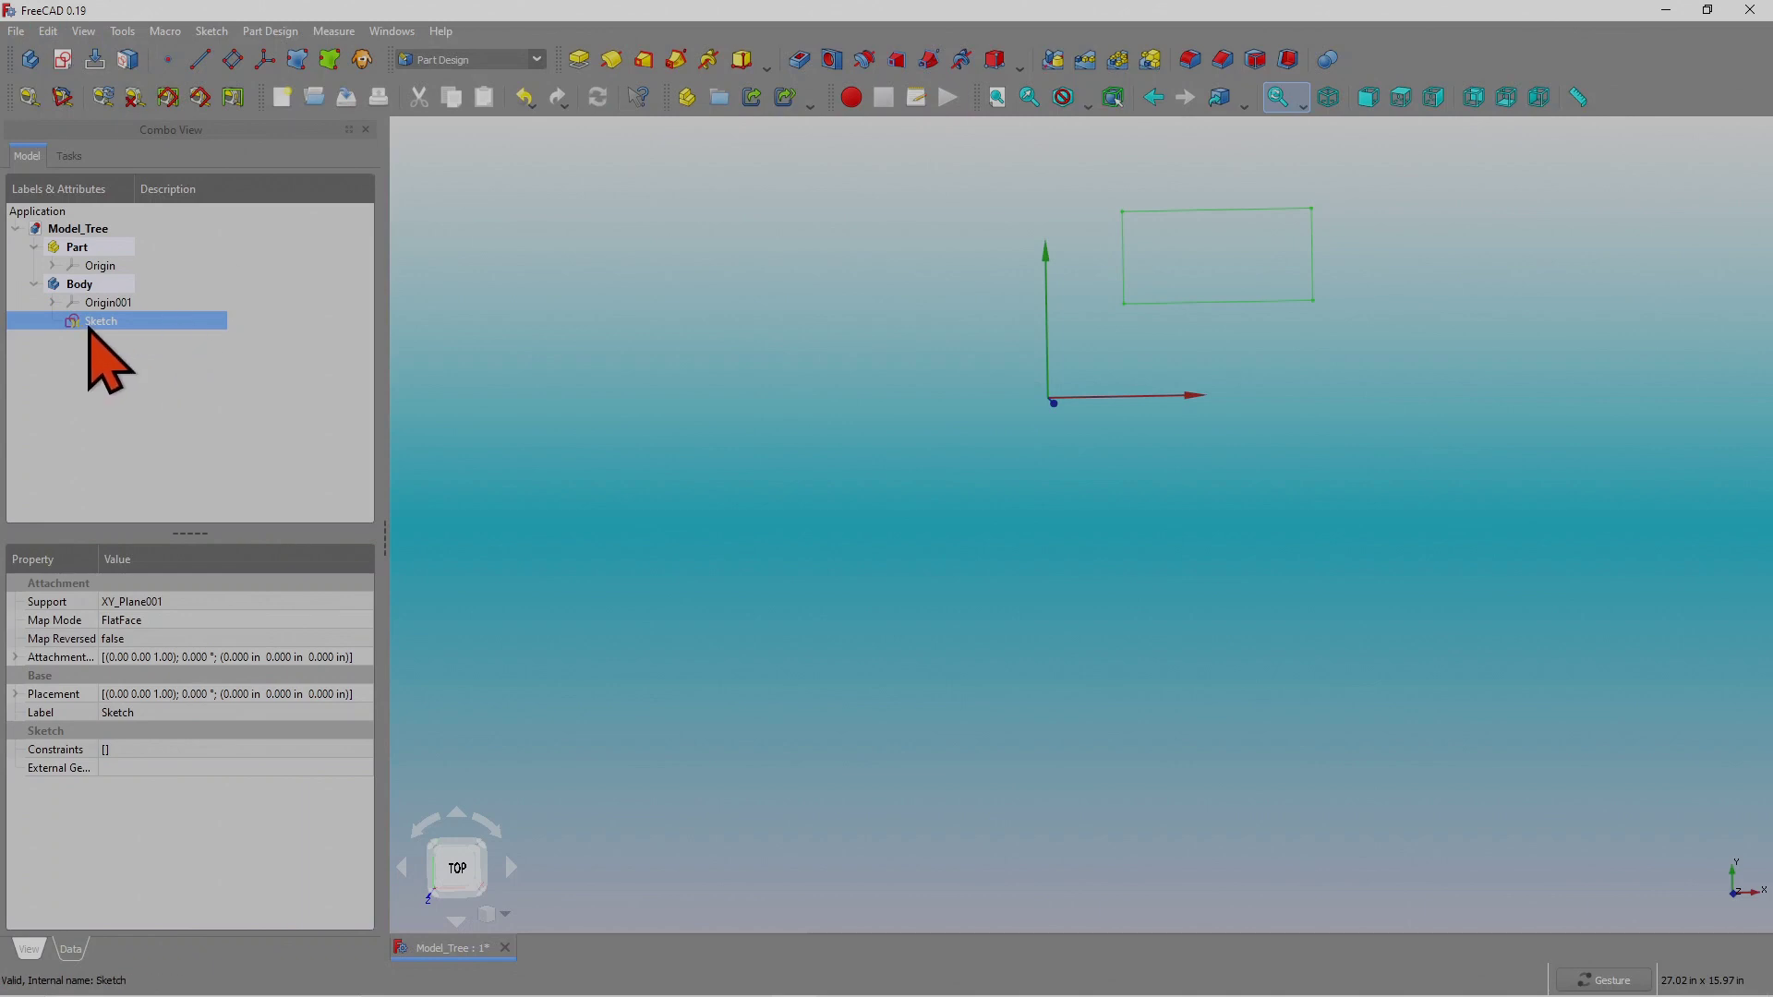
Pad the rectangle sketch with the default length and move the body into the part container.
click(580, 61)
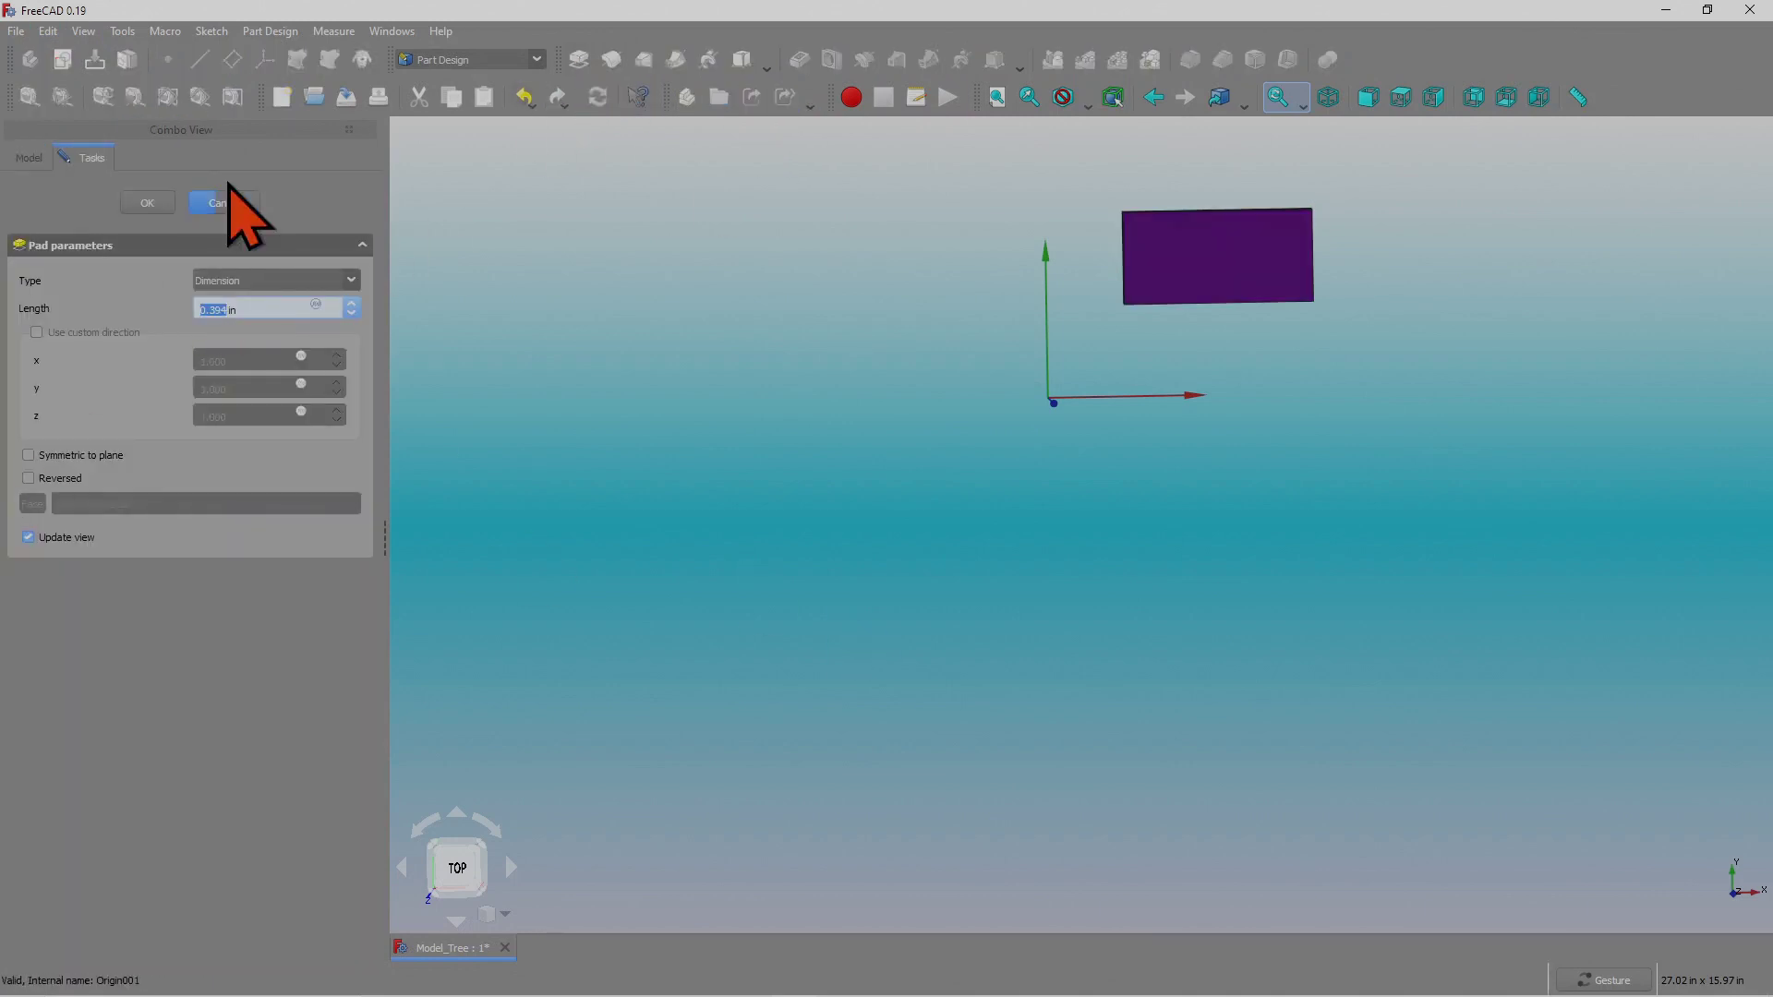
click(148, 202)
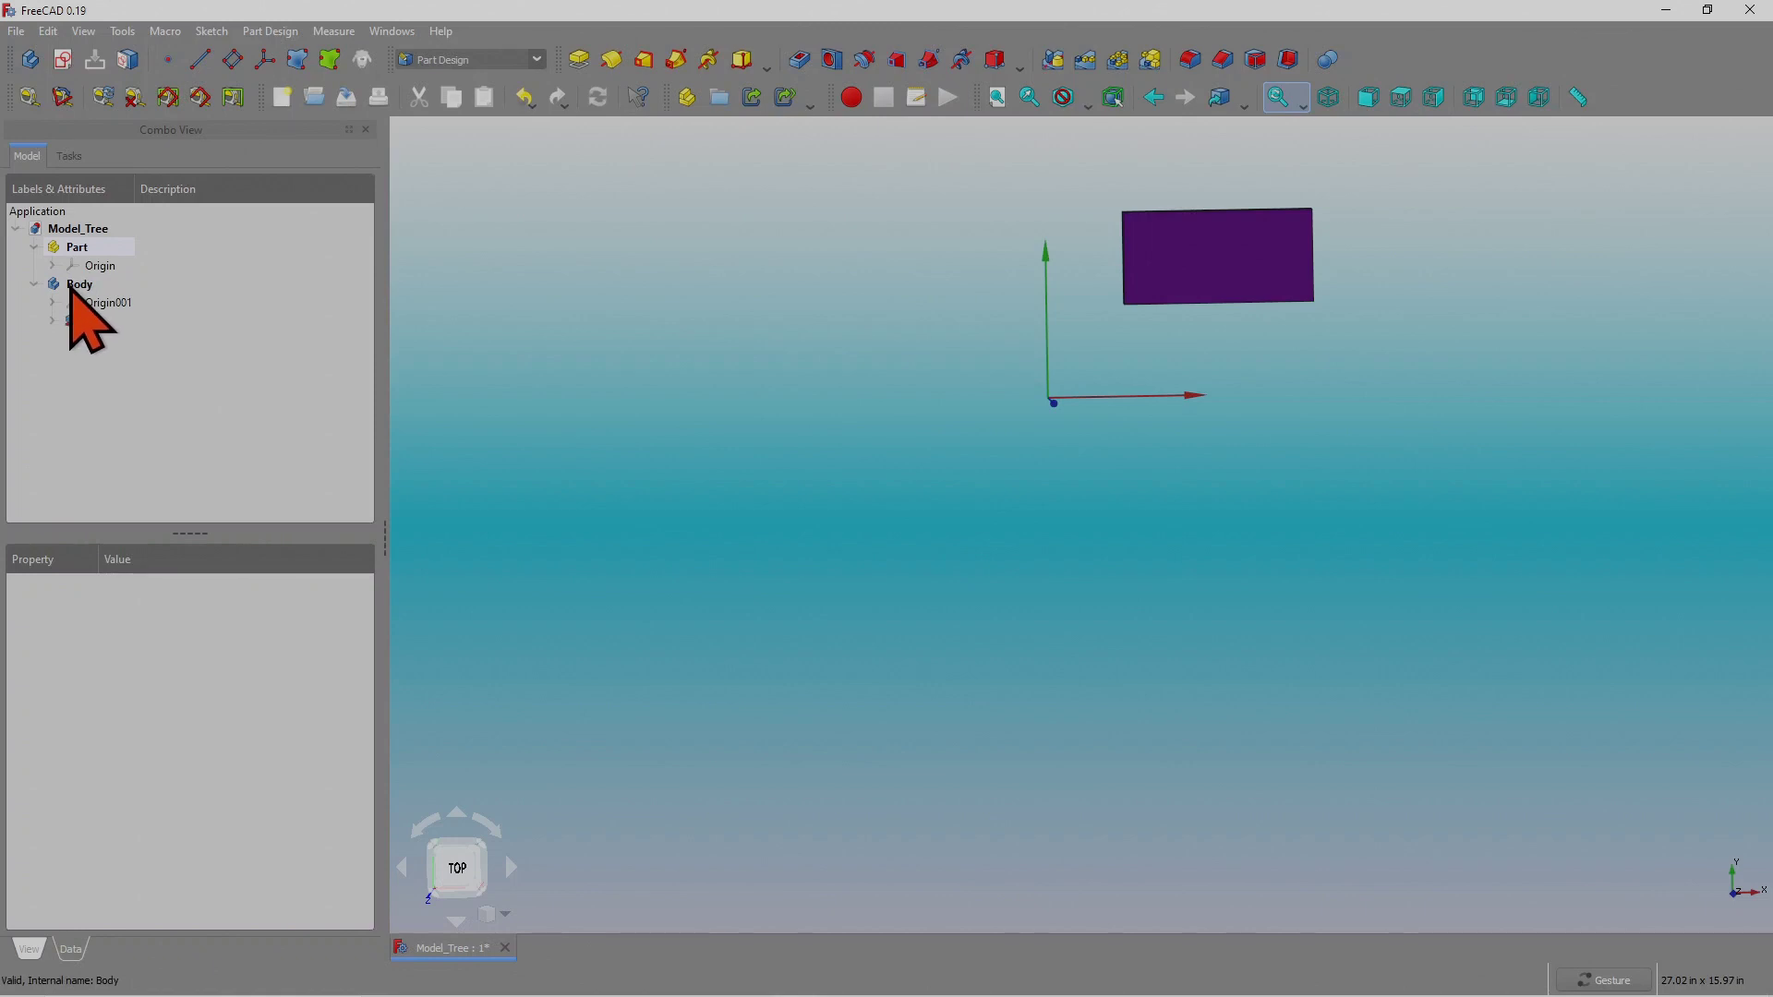
drag(81, 286, 104, 252)
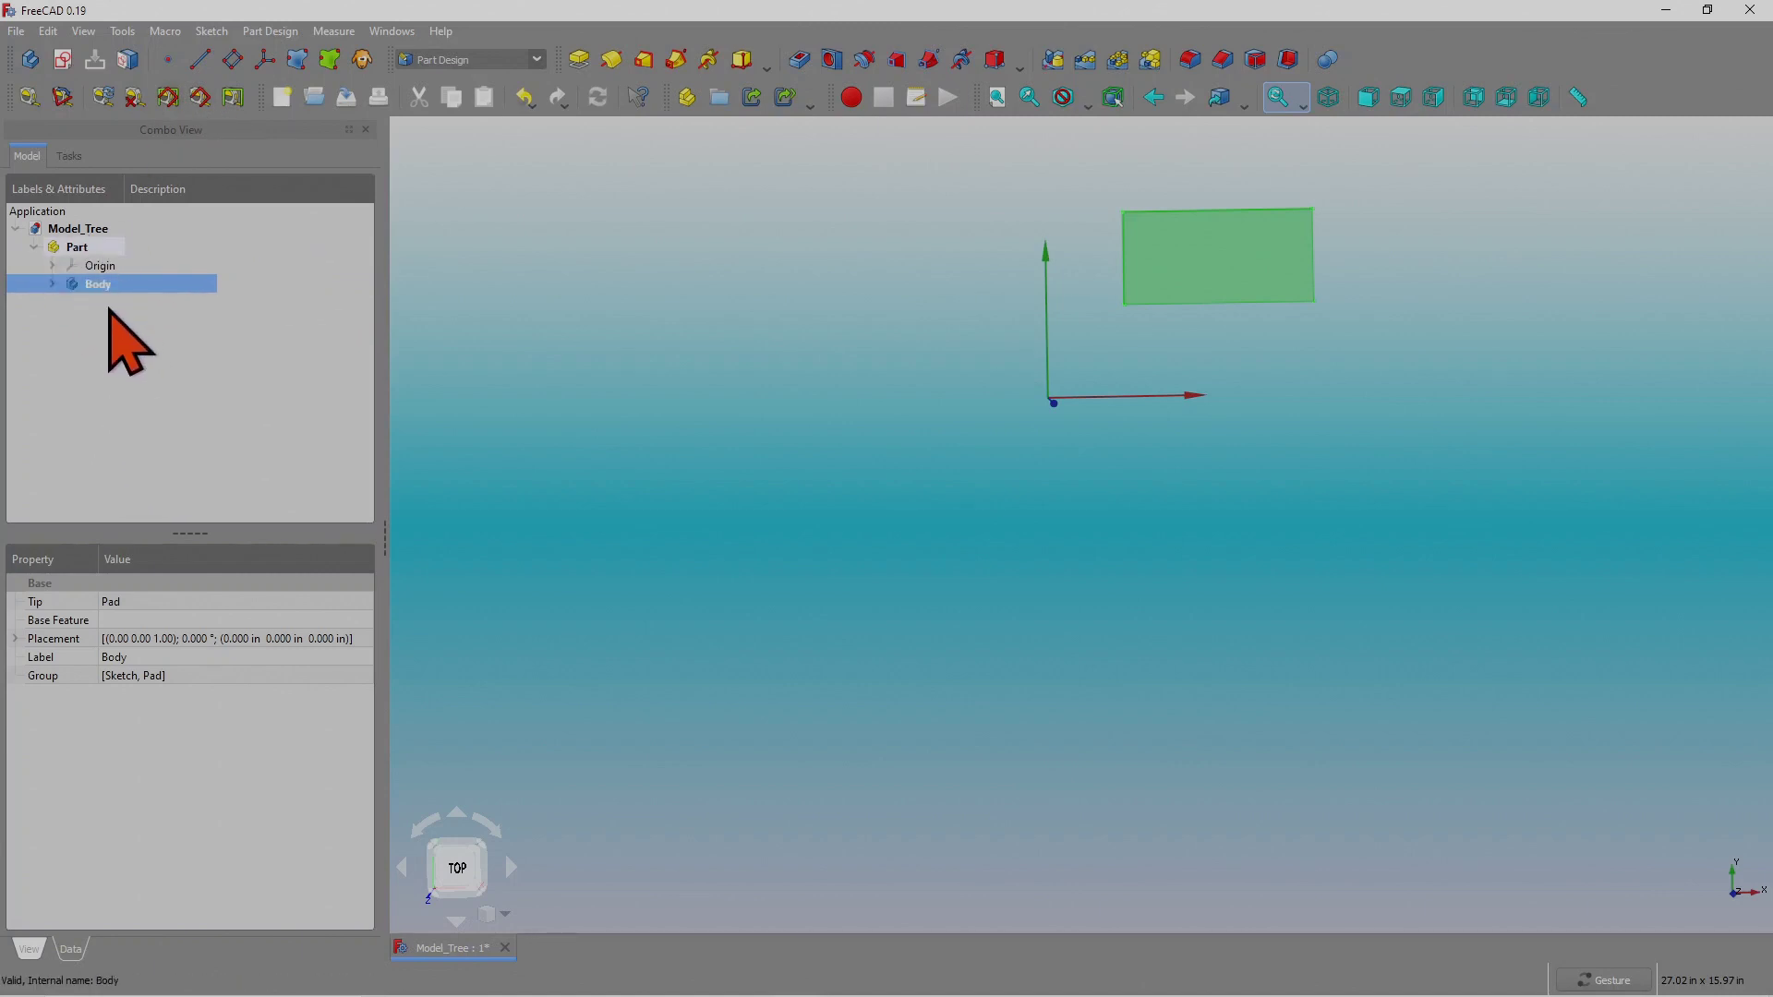
Create a second body inside the part container and expand its contents in the model tree.
click(79, 248)
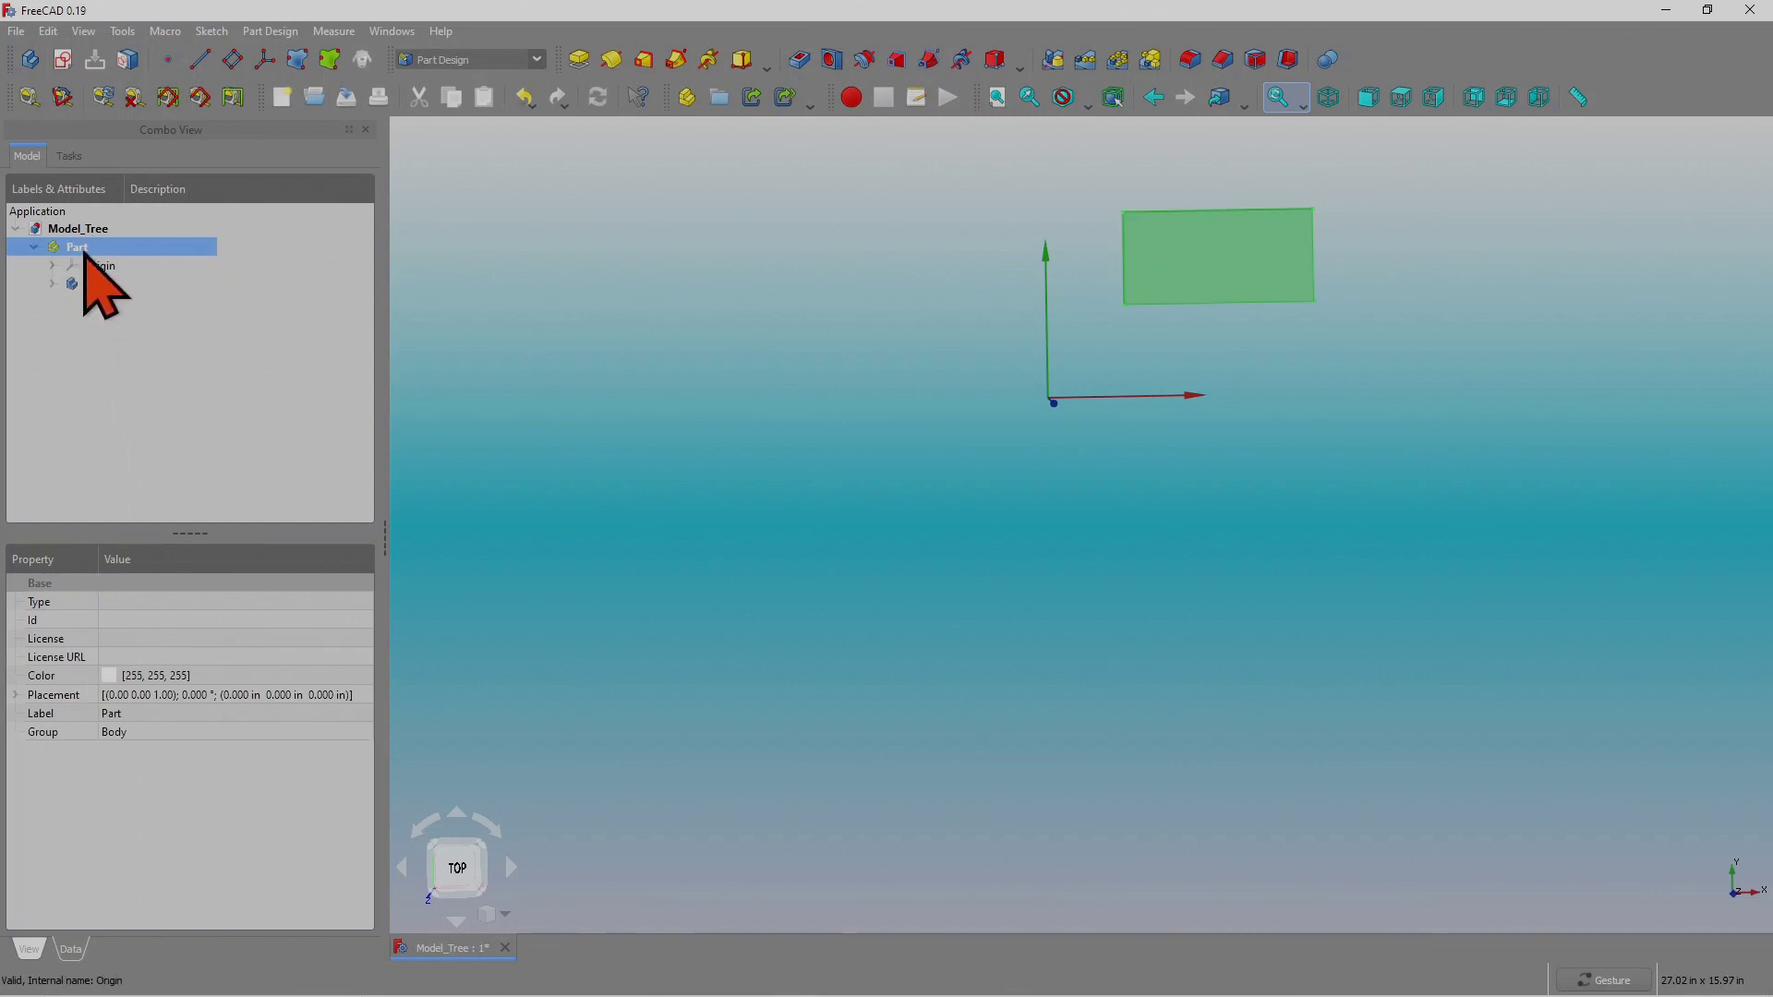
click(30, 61)
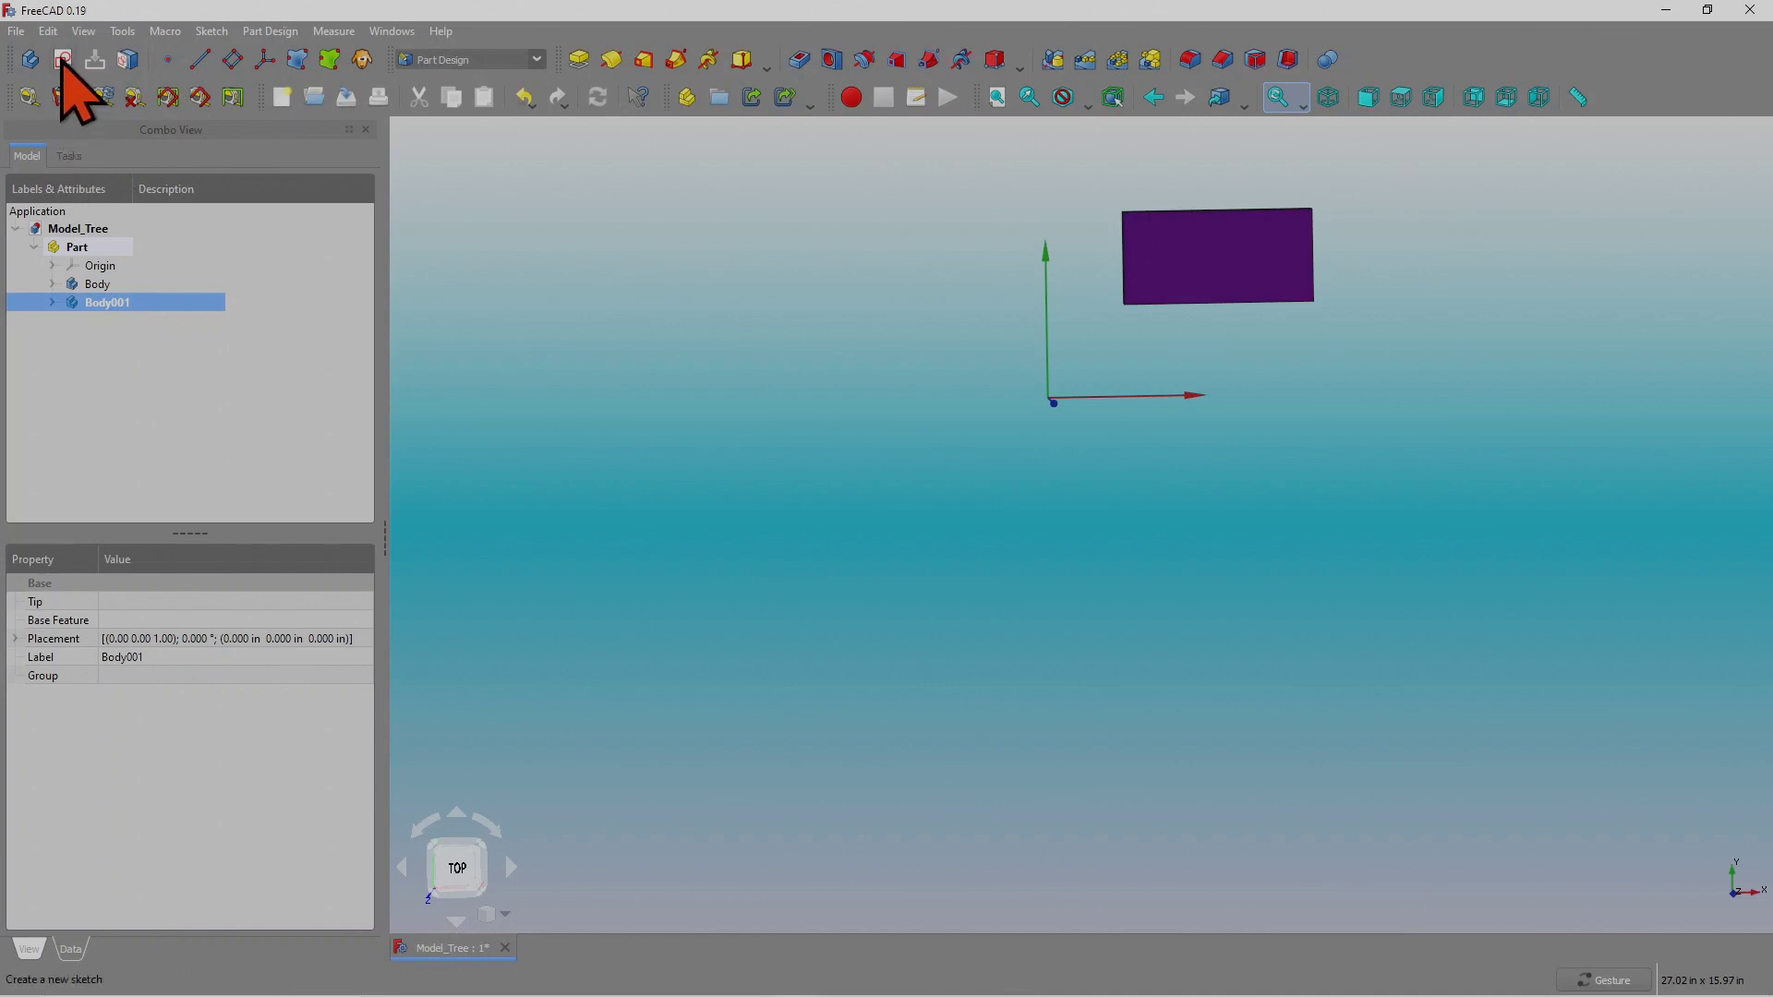
click(53, 302)
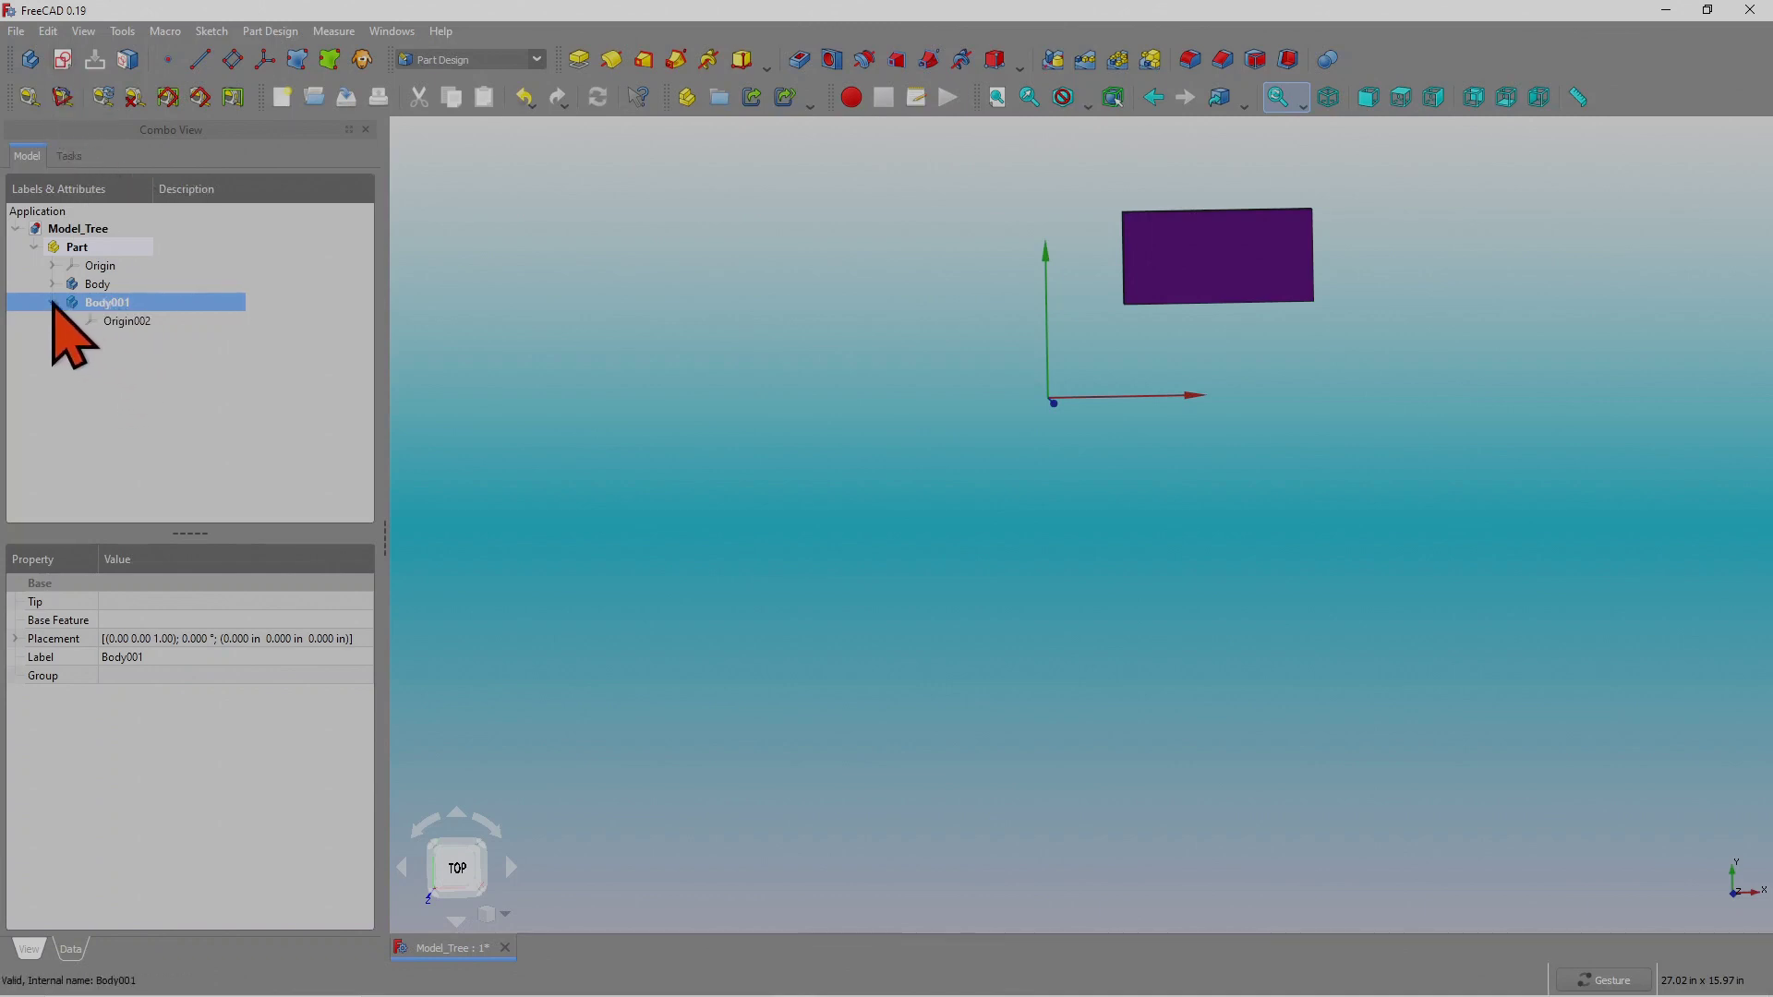
click(140, 406)
click(115, 302)
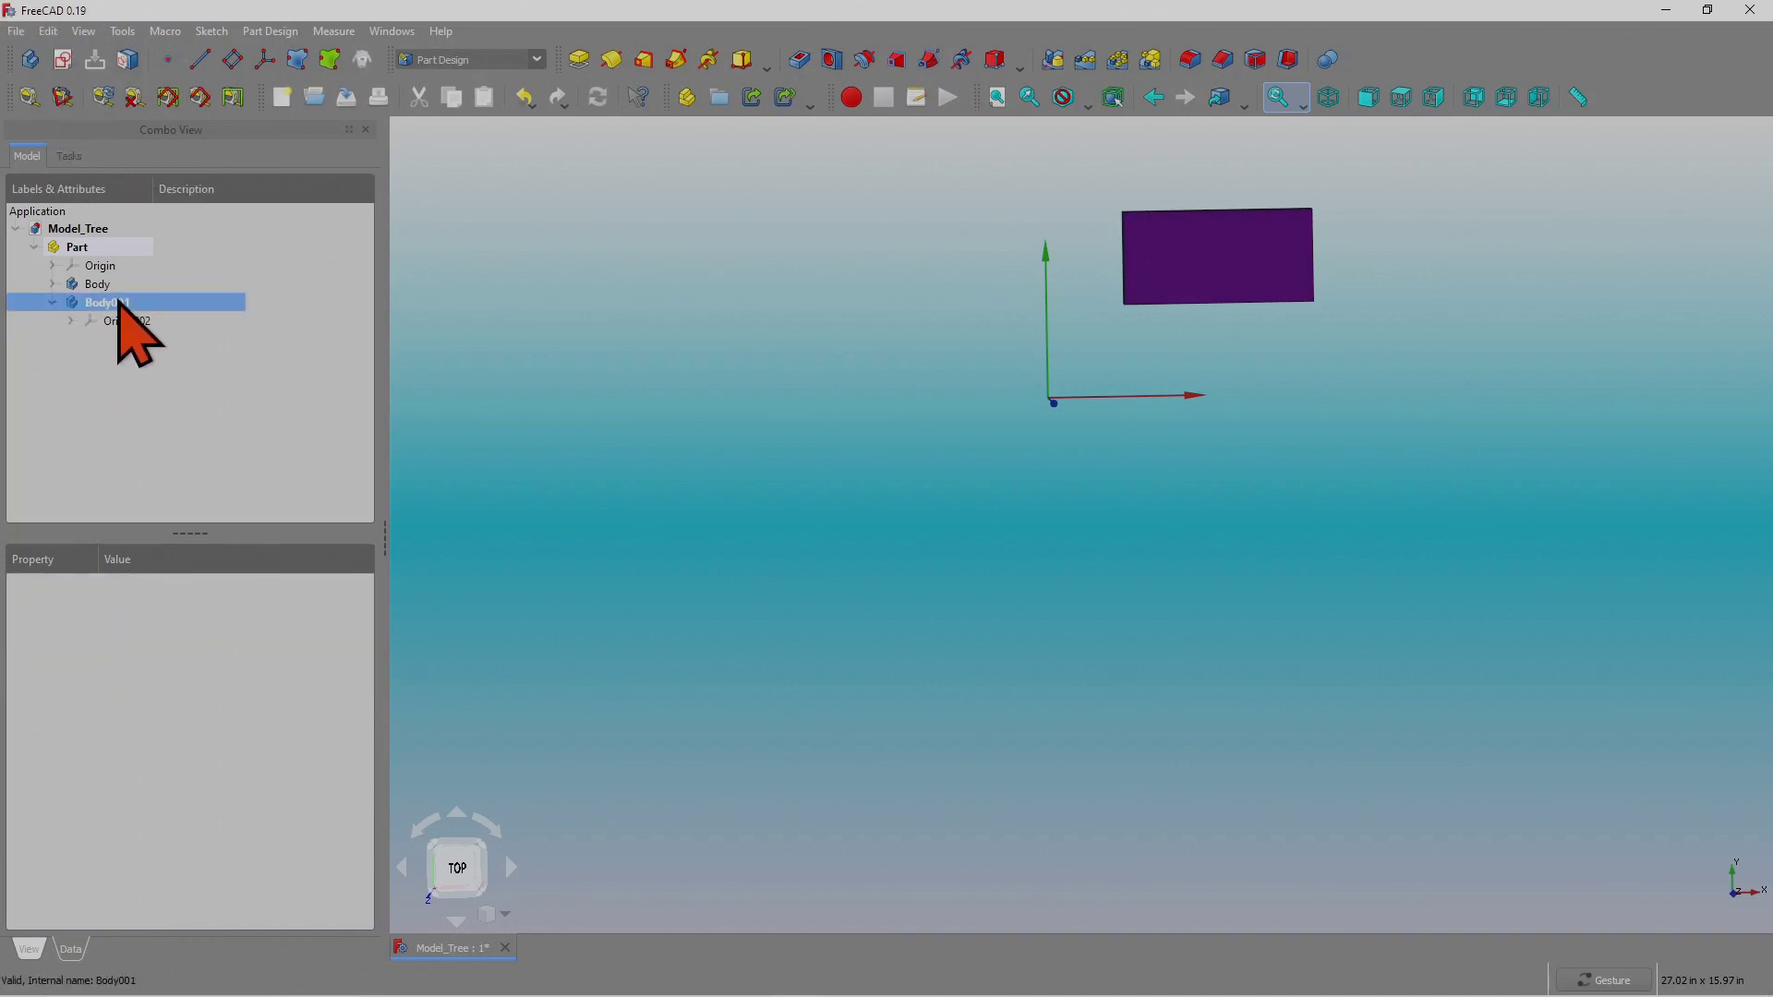
Sketch a circle with a radius of about 28.2 mm on the second body's XY plane, above and left of the origin.
click(123, 427)
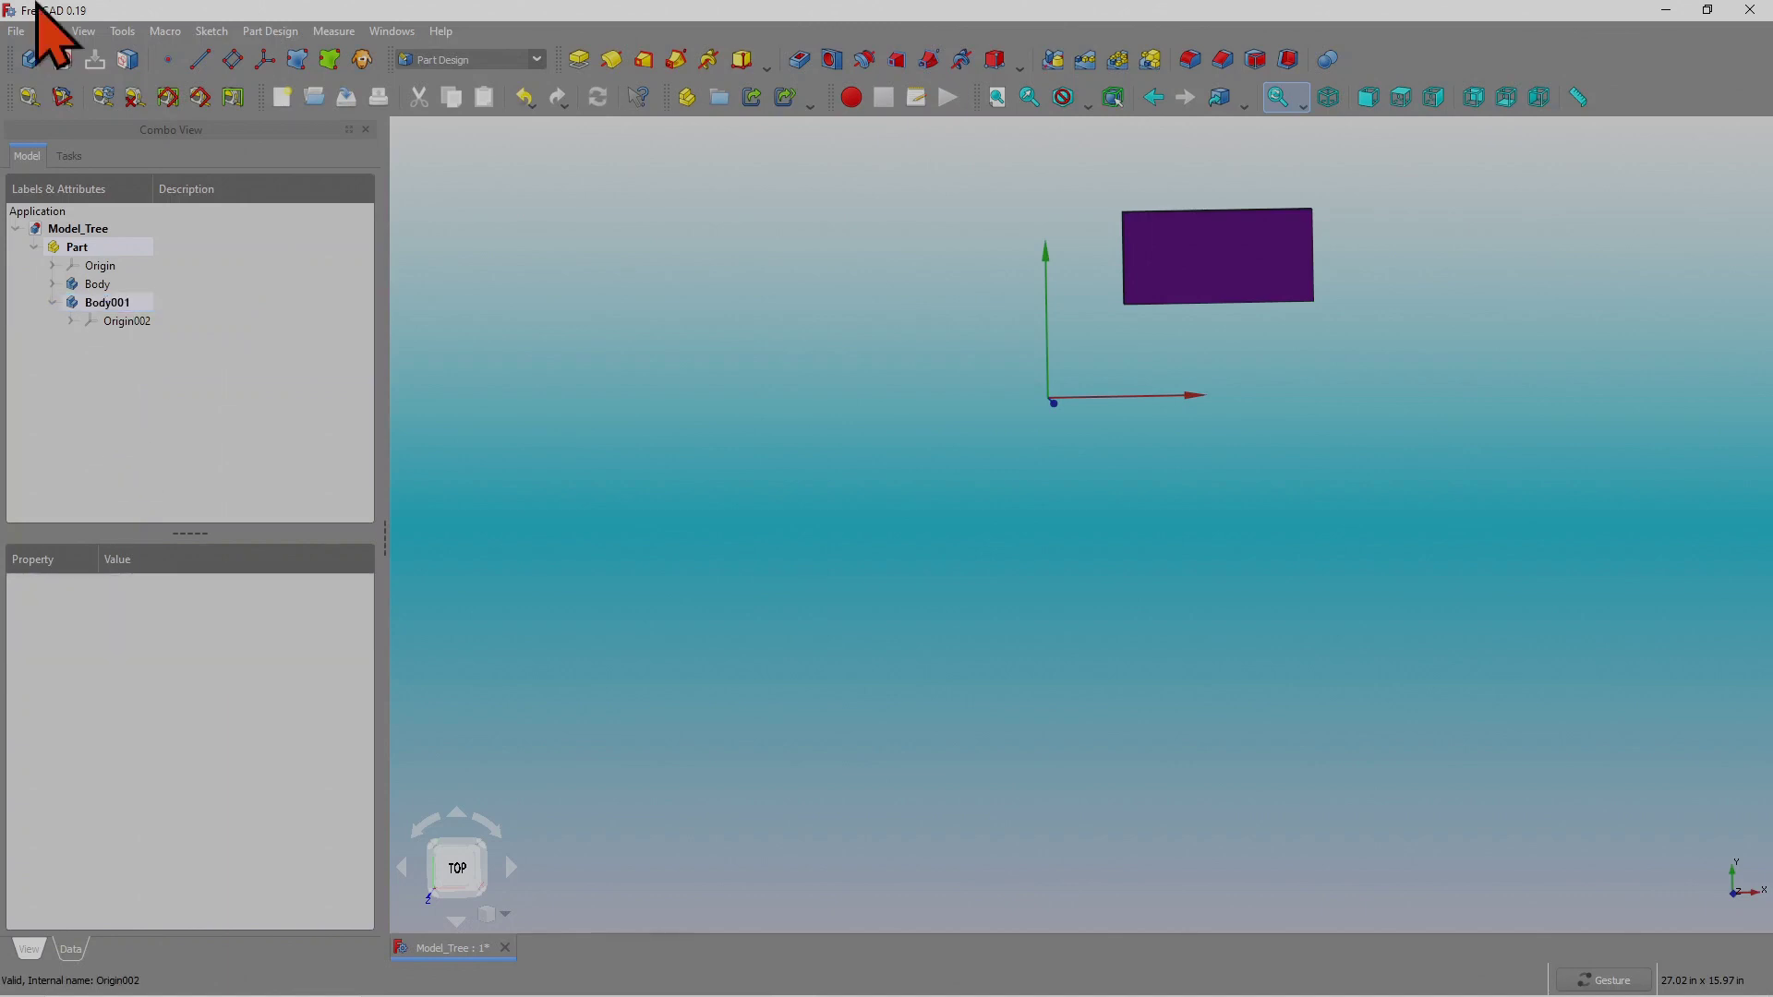
click(62, 59)
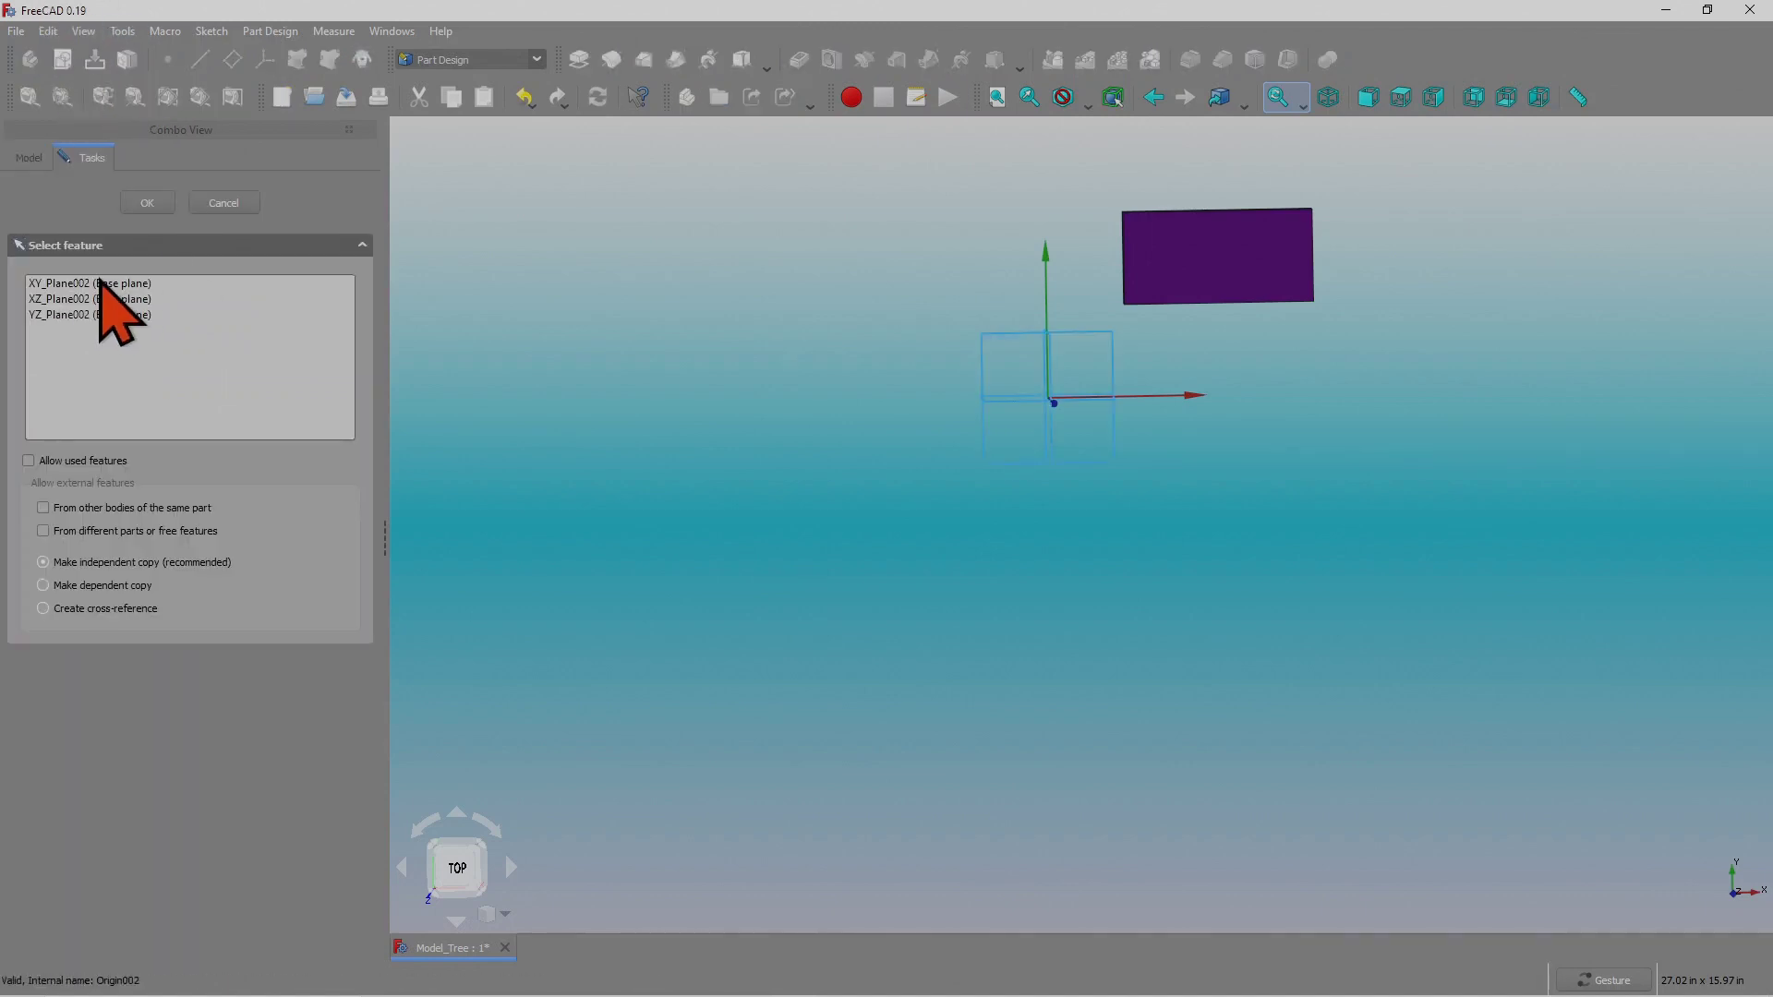
click(146, 203)
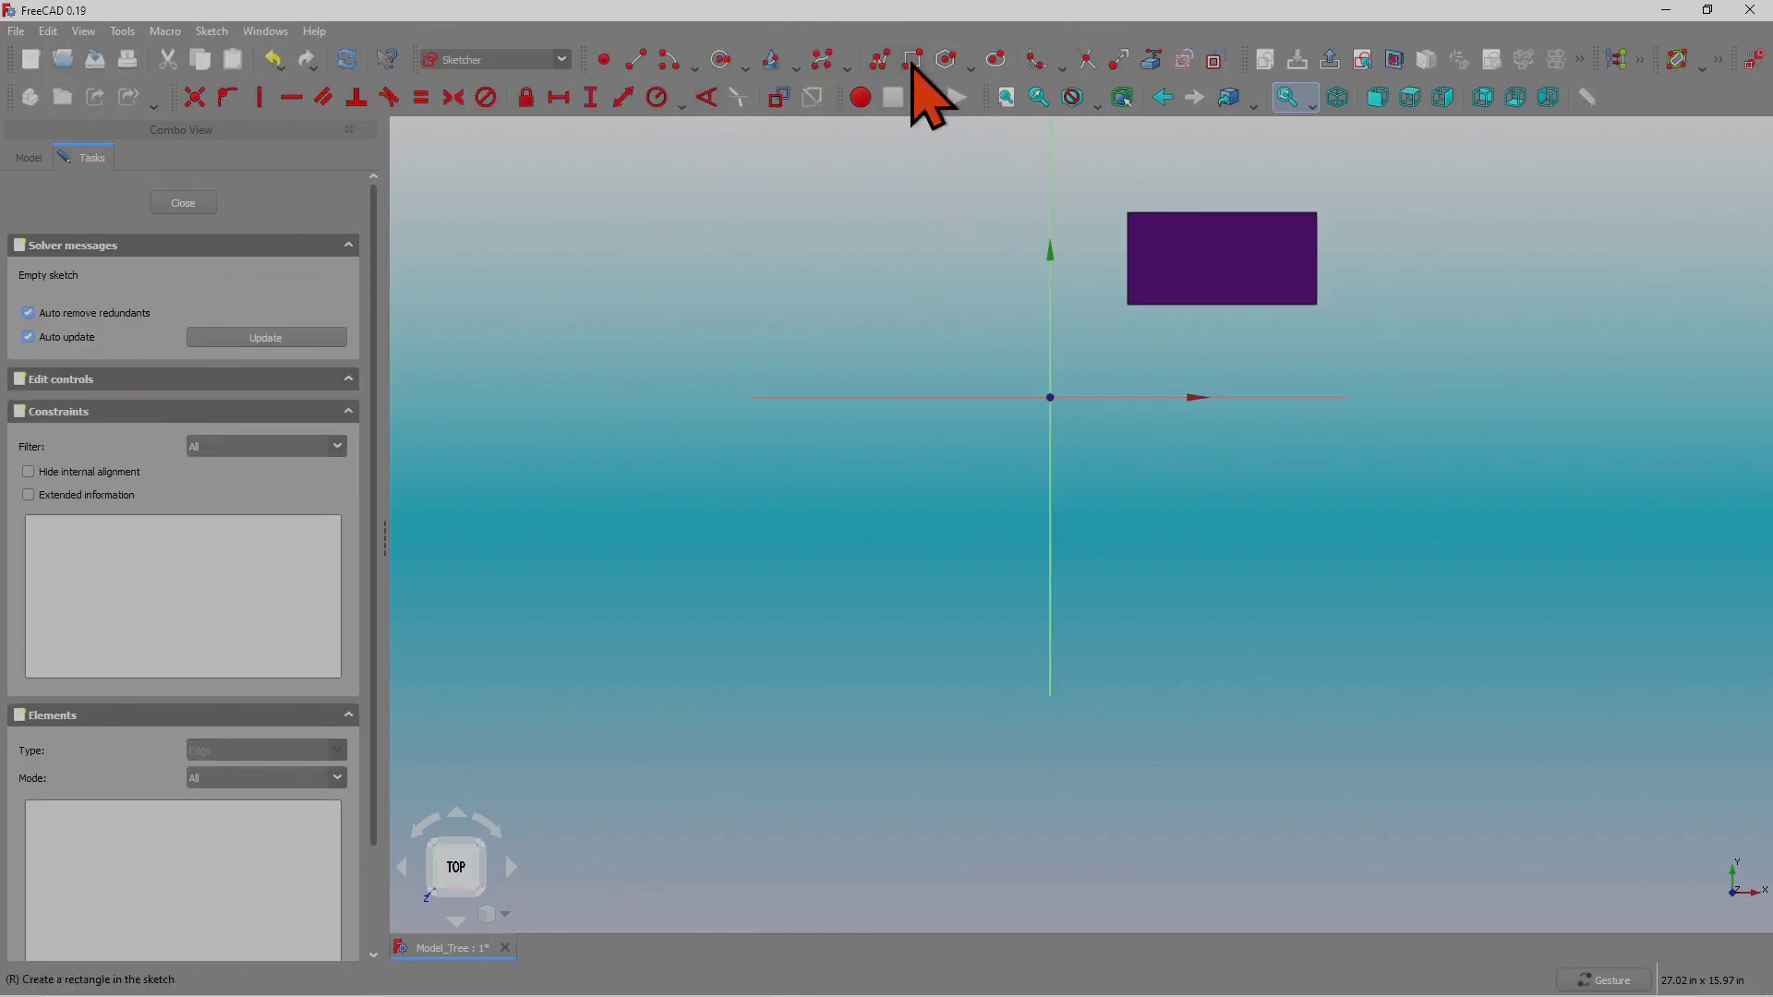
click(721, 61)
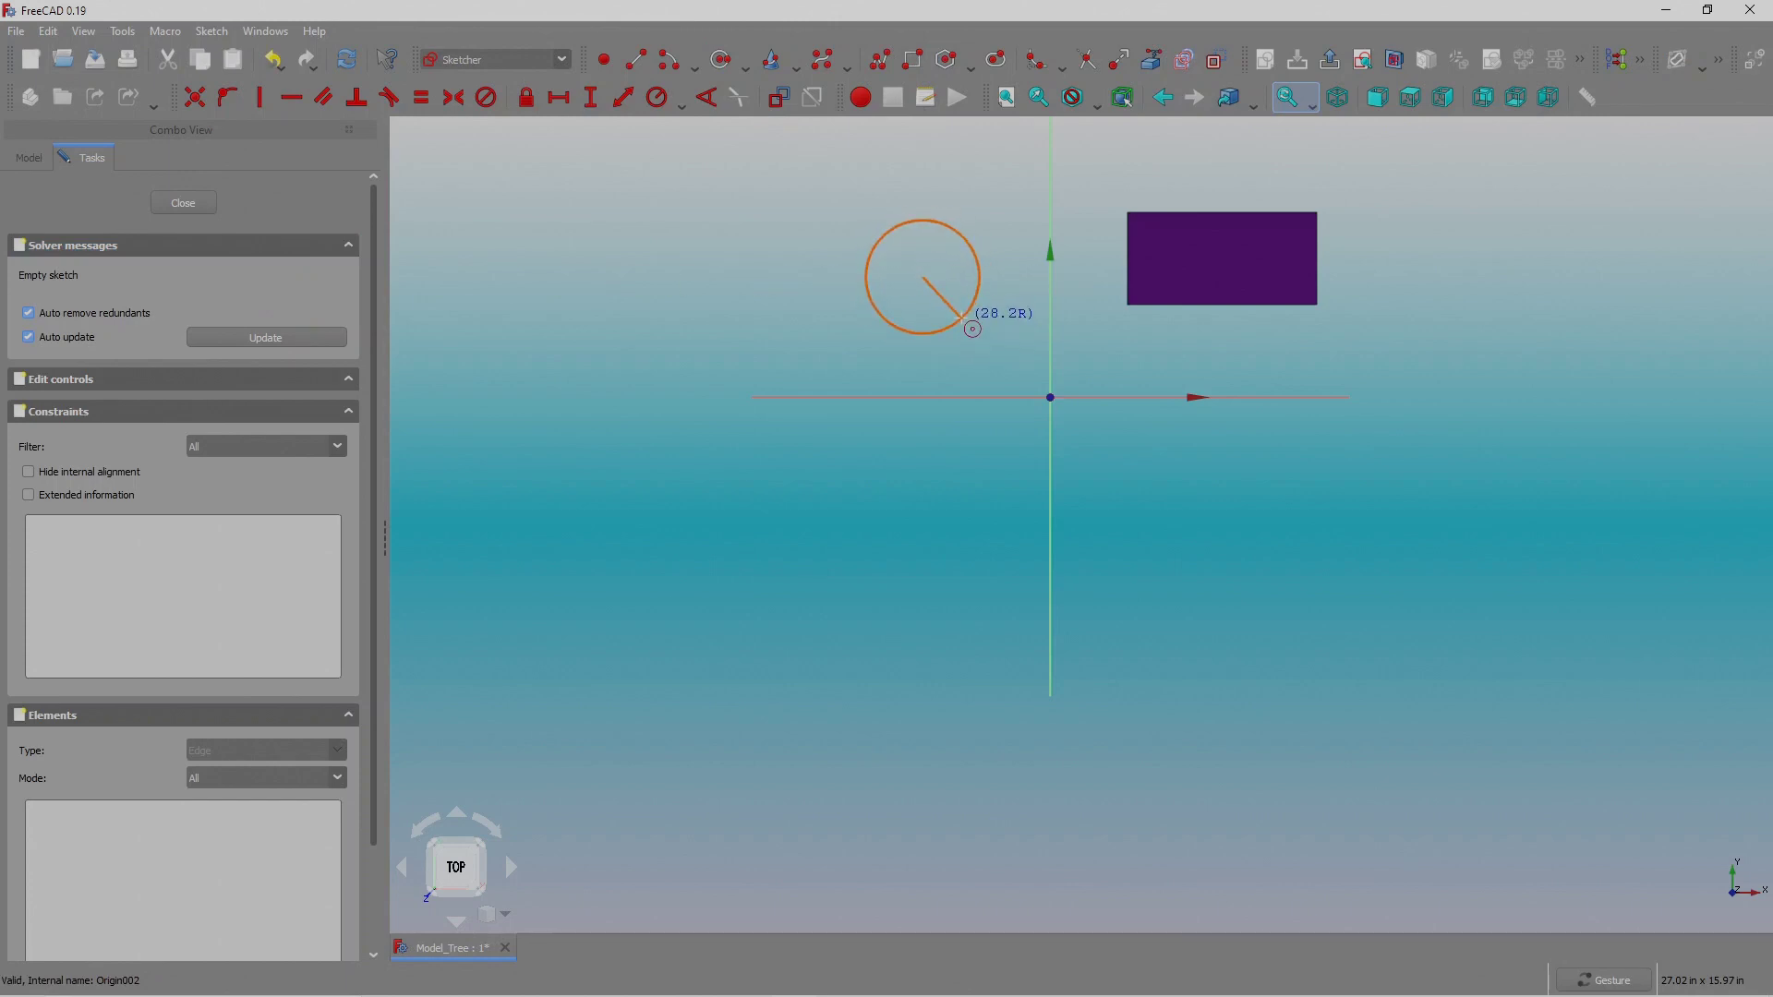
click(961, 319)
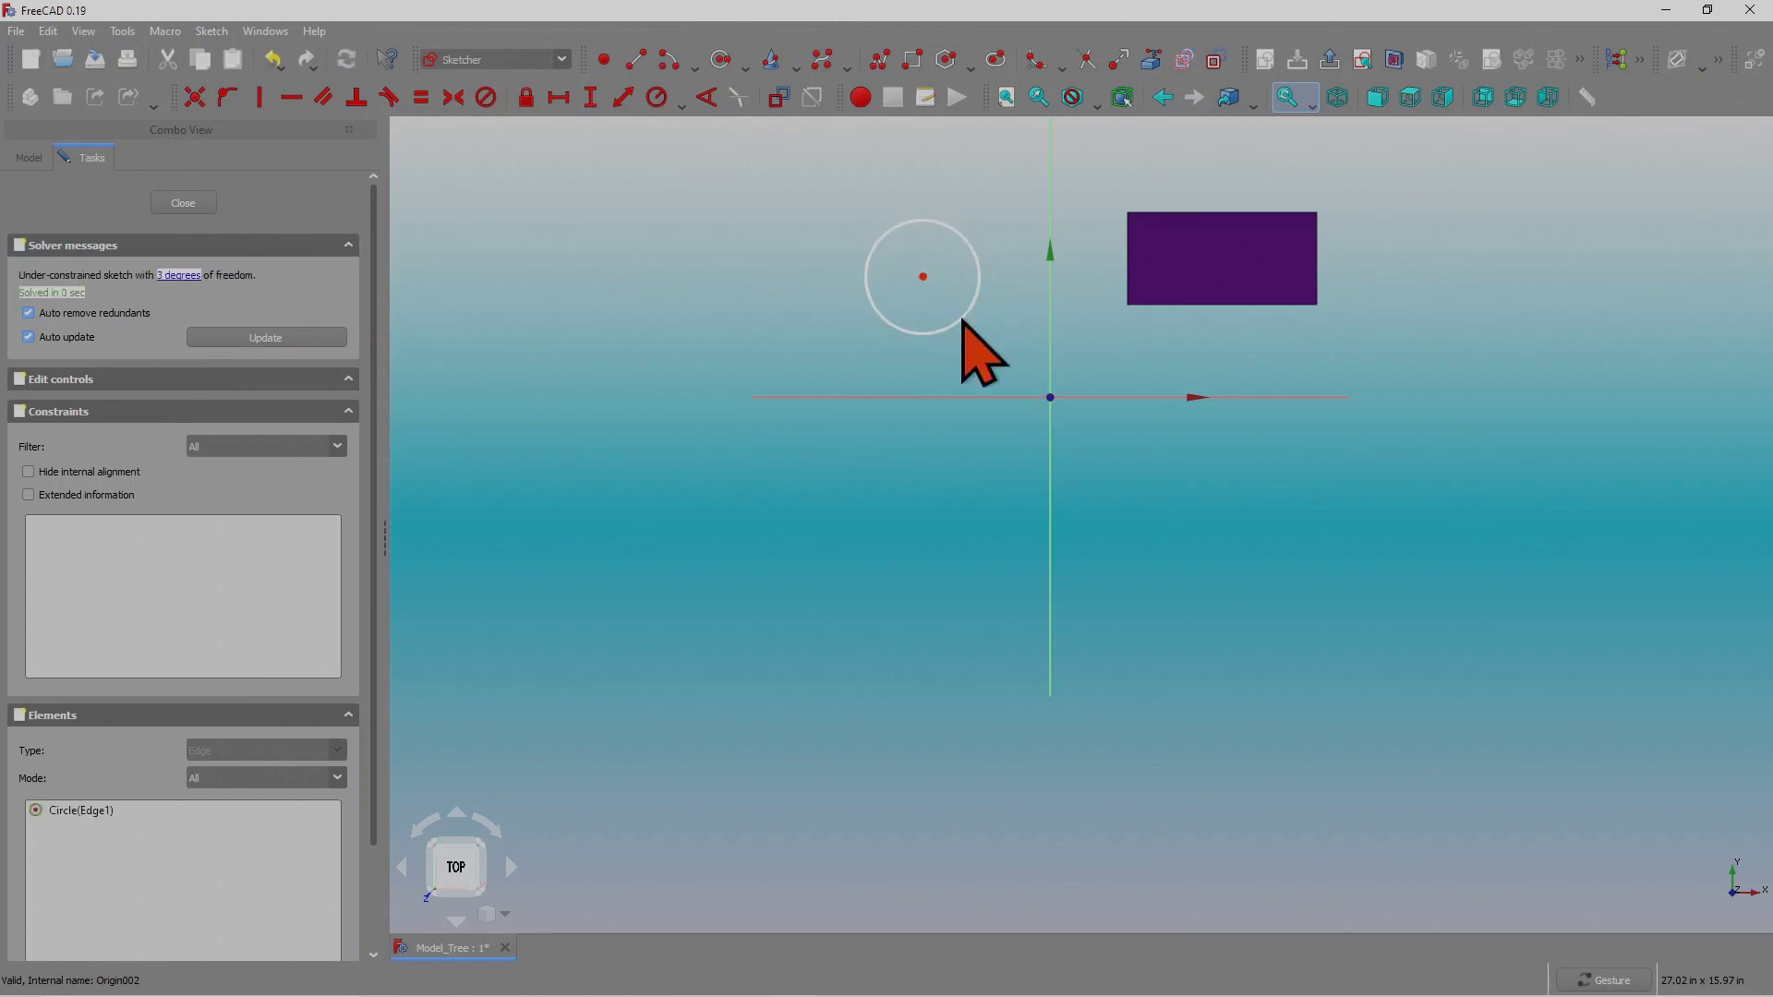
click(181, 204)
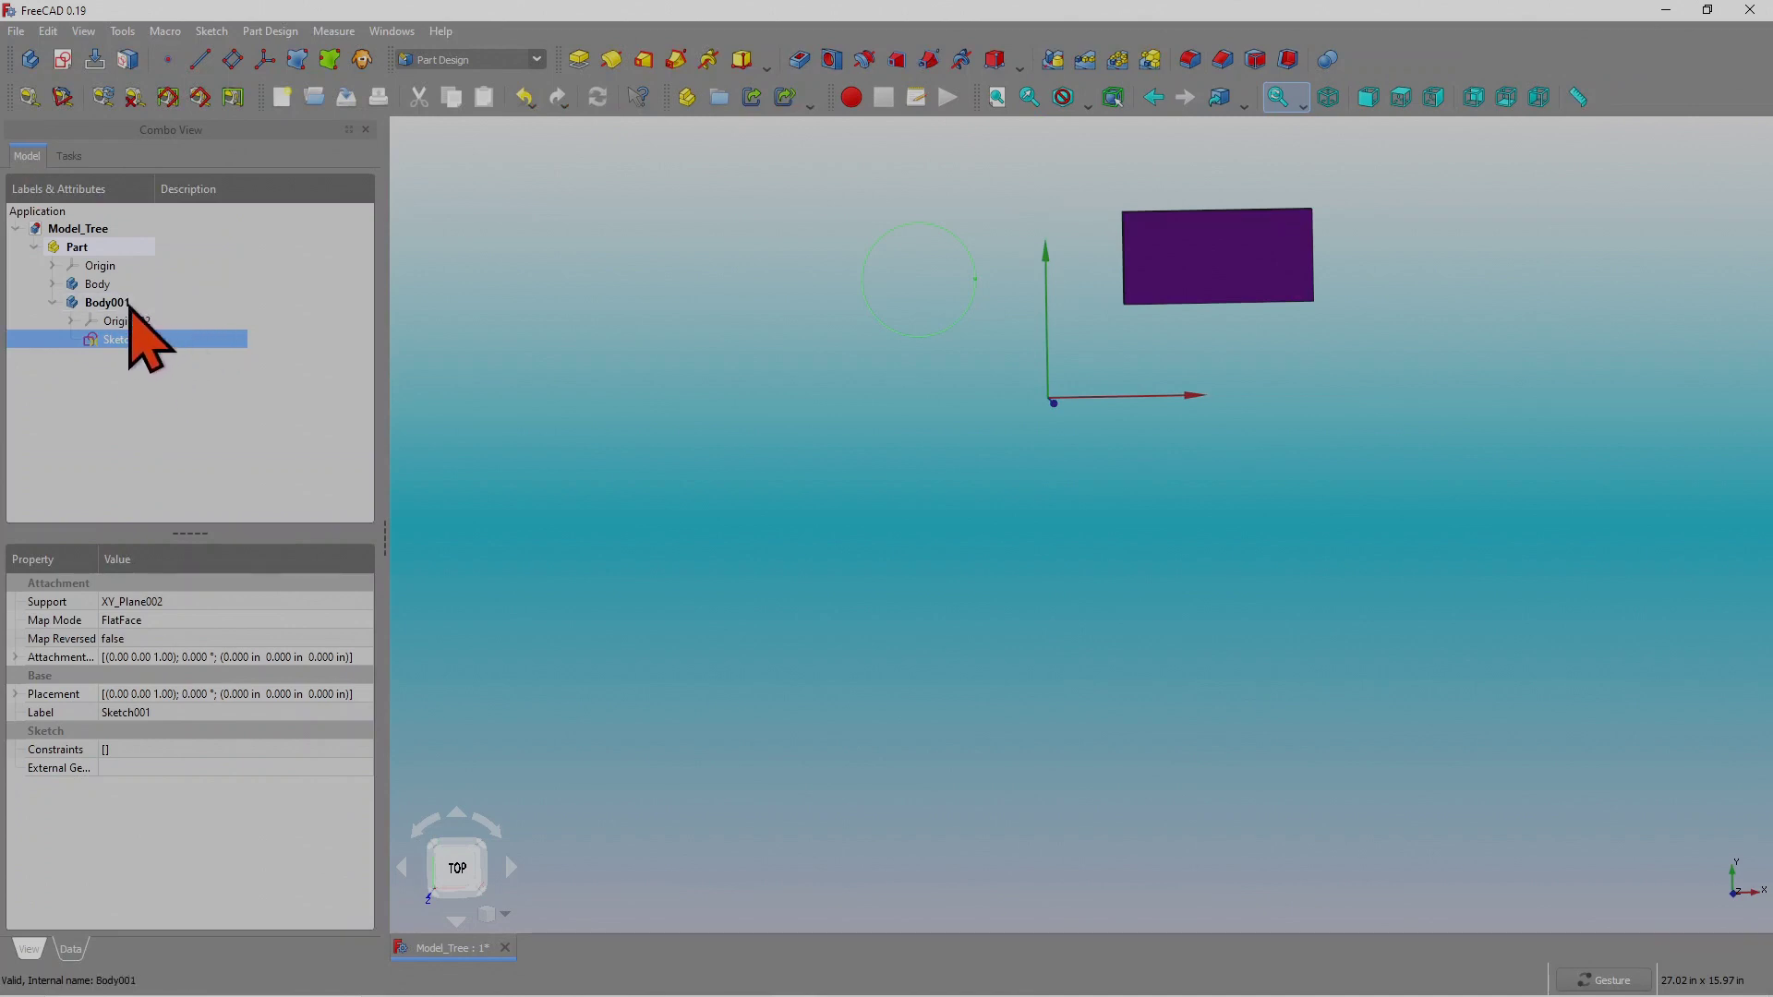
Pad the circle sketch in the second body with the default length of 0.394 in.
click(579, 59)
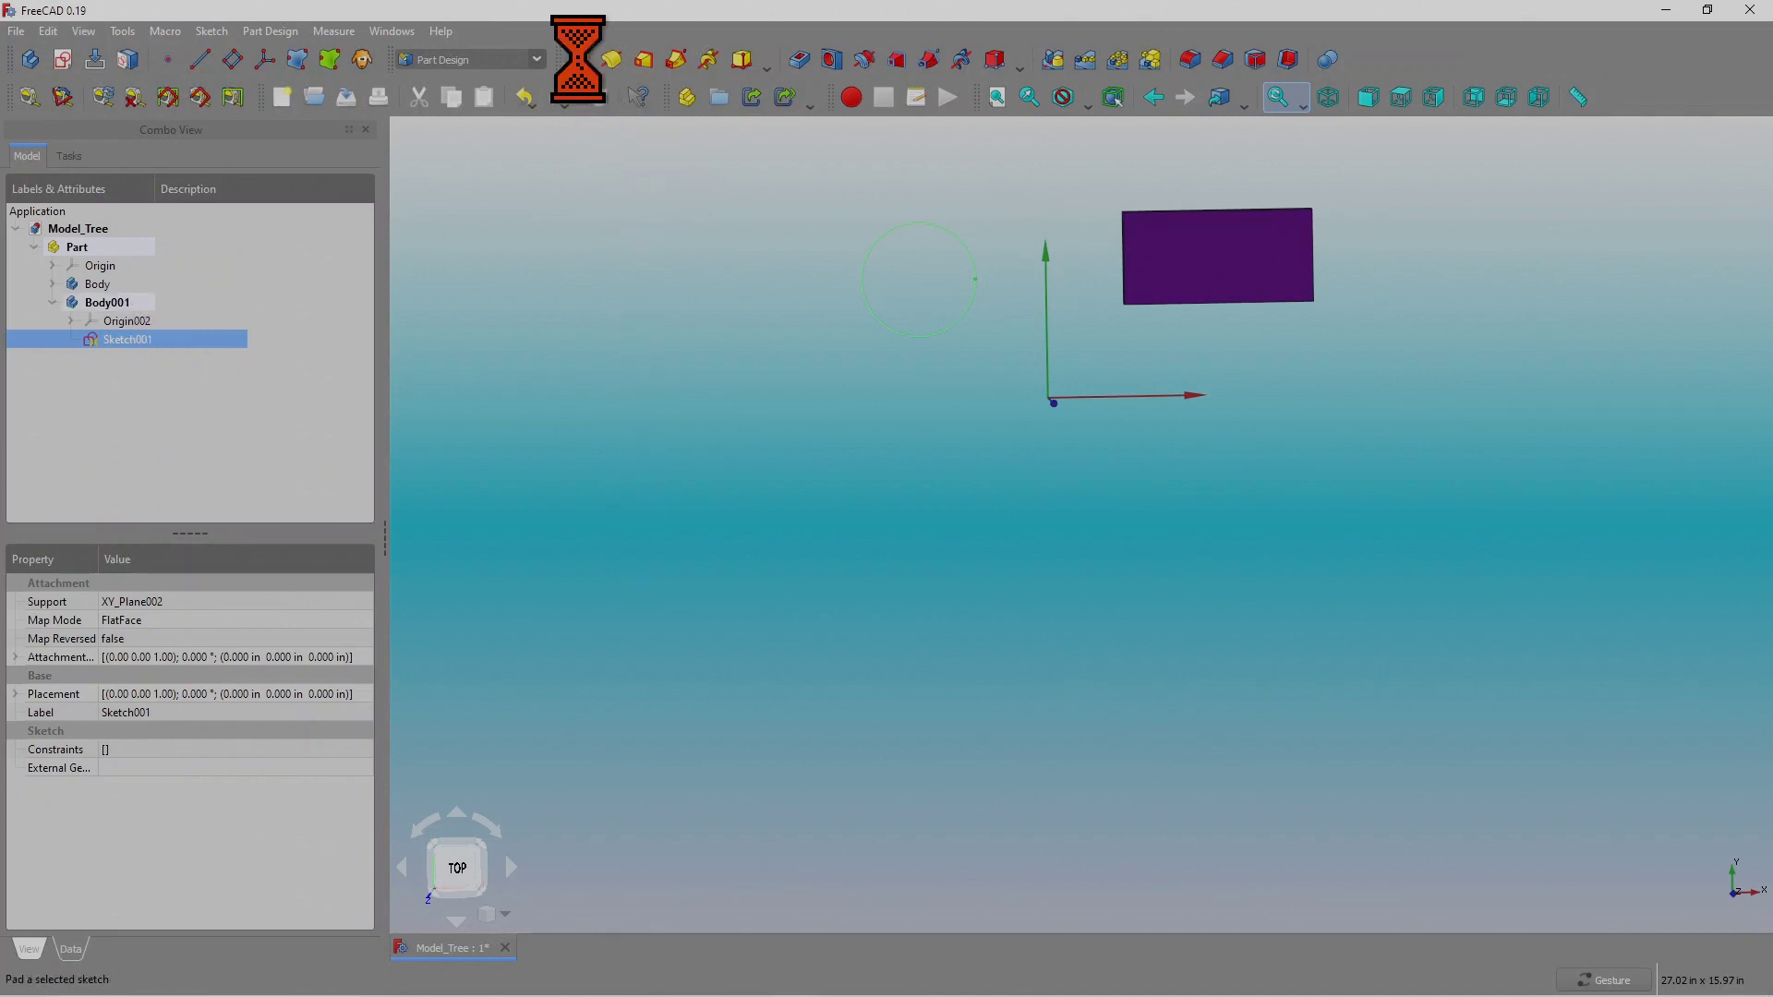
drag(859, 484, 993, 568)
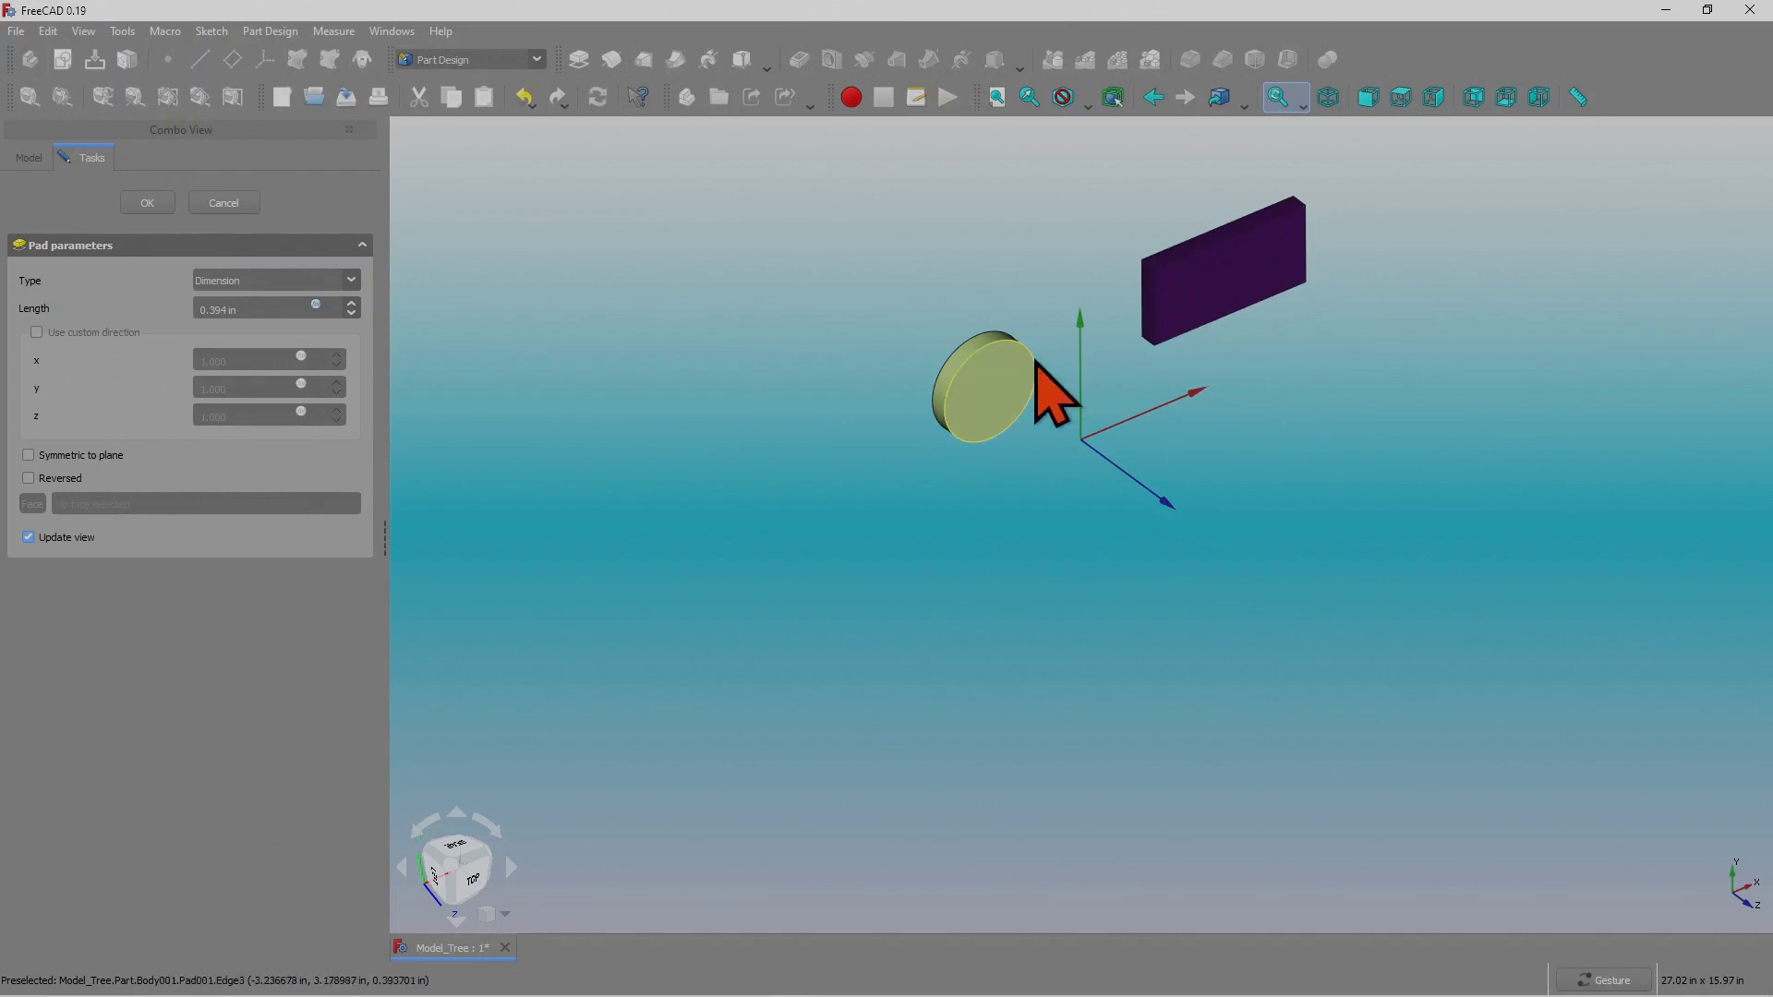
drag(1038, 384, 1073, 369)
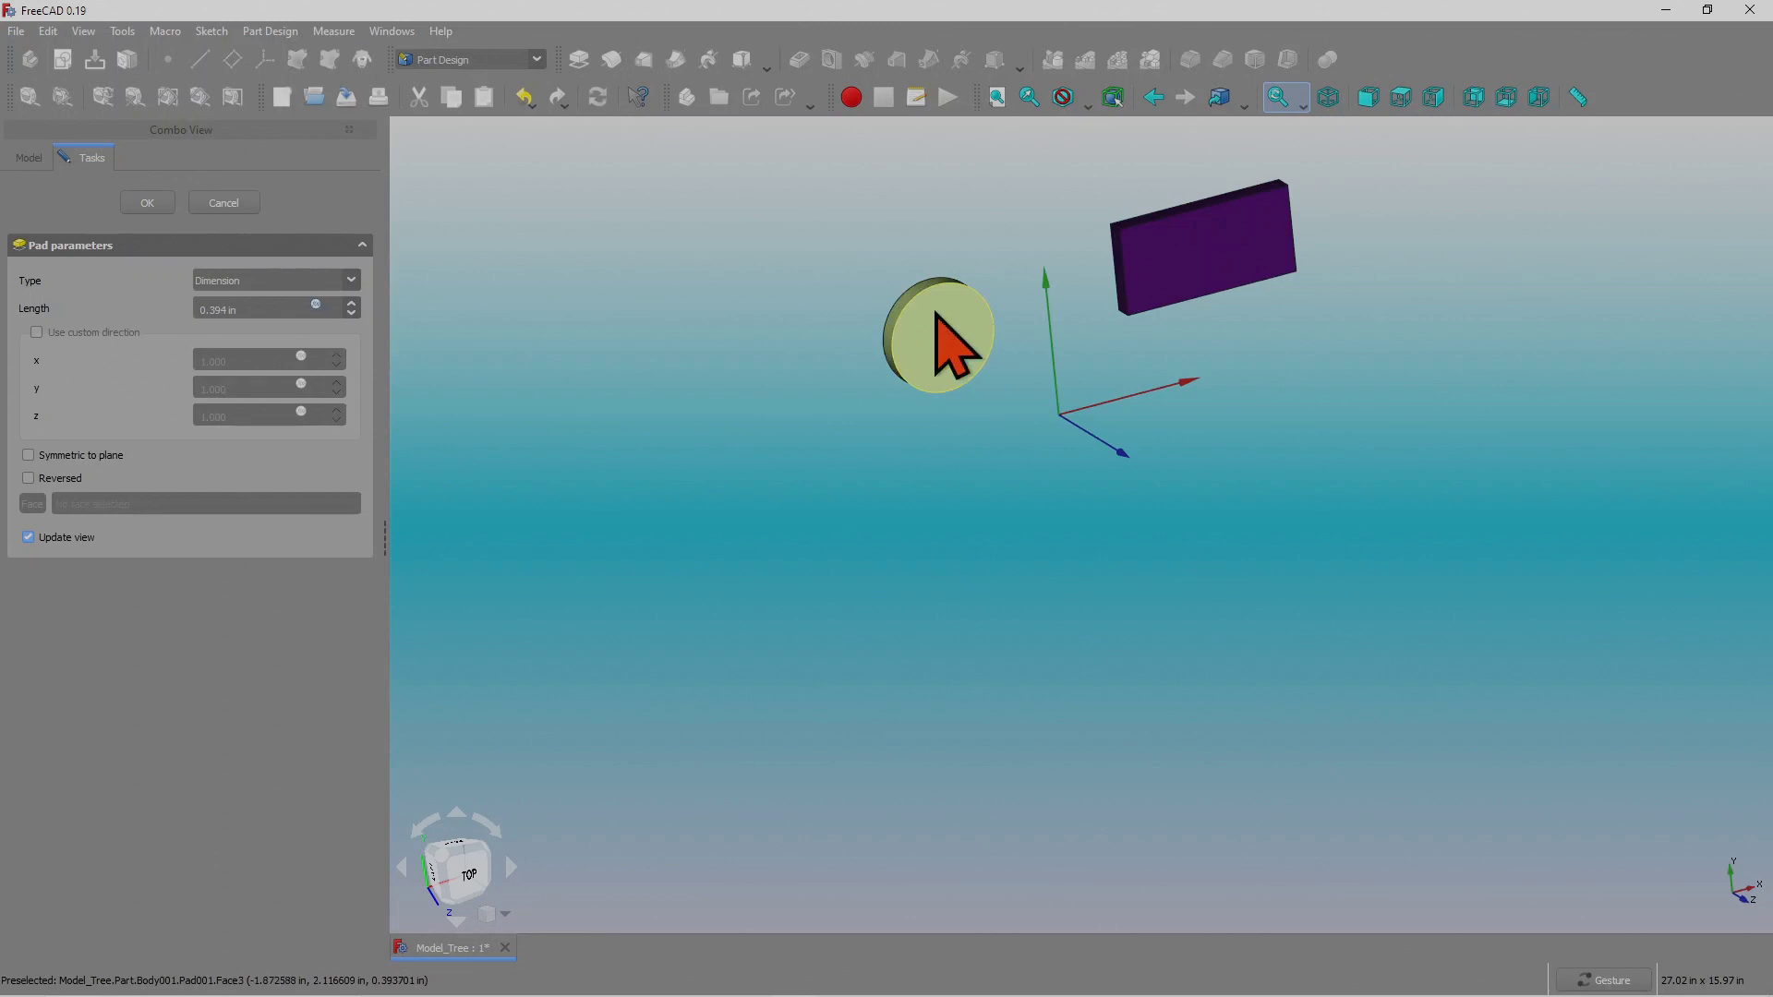
click(148, 203)
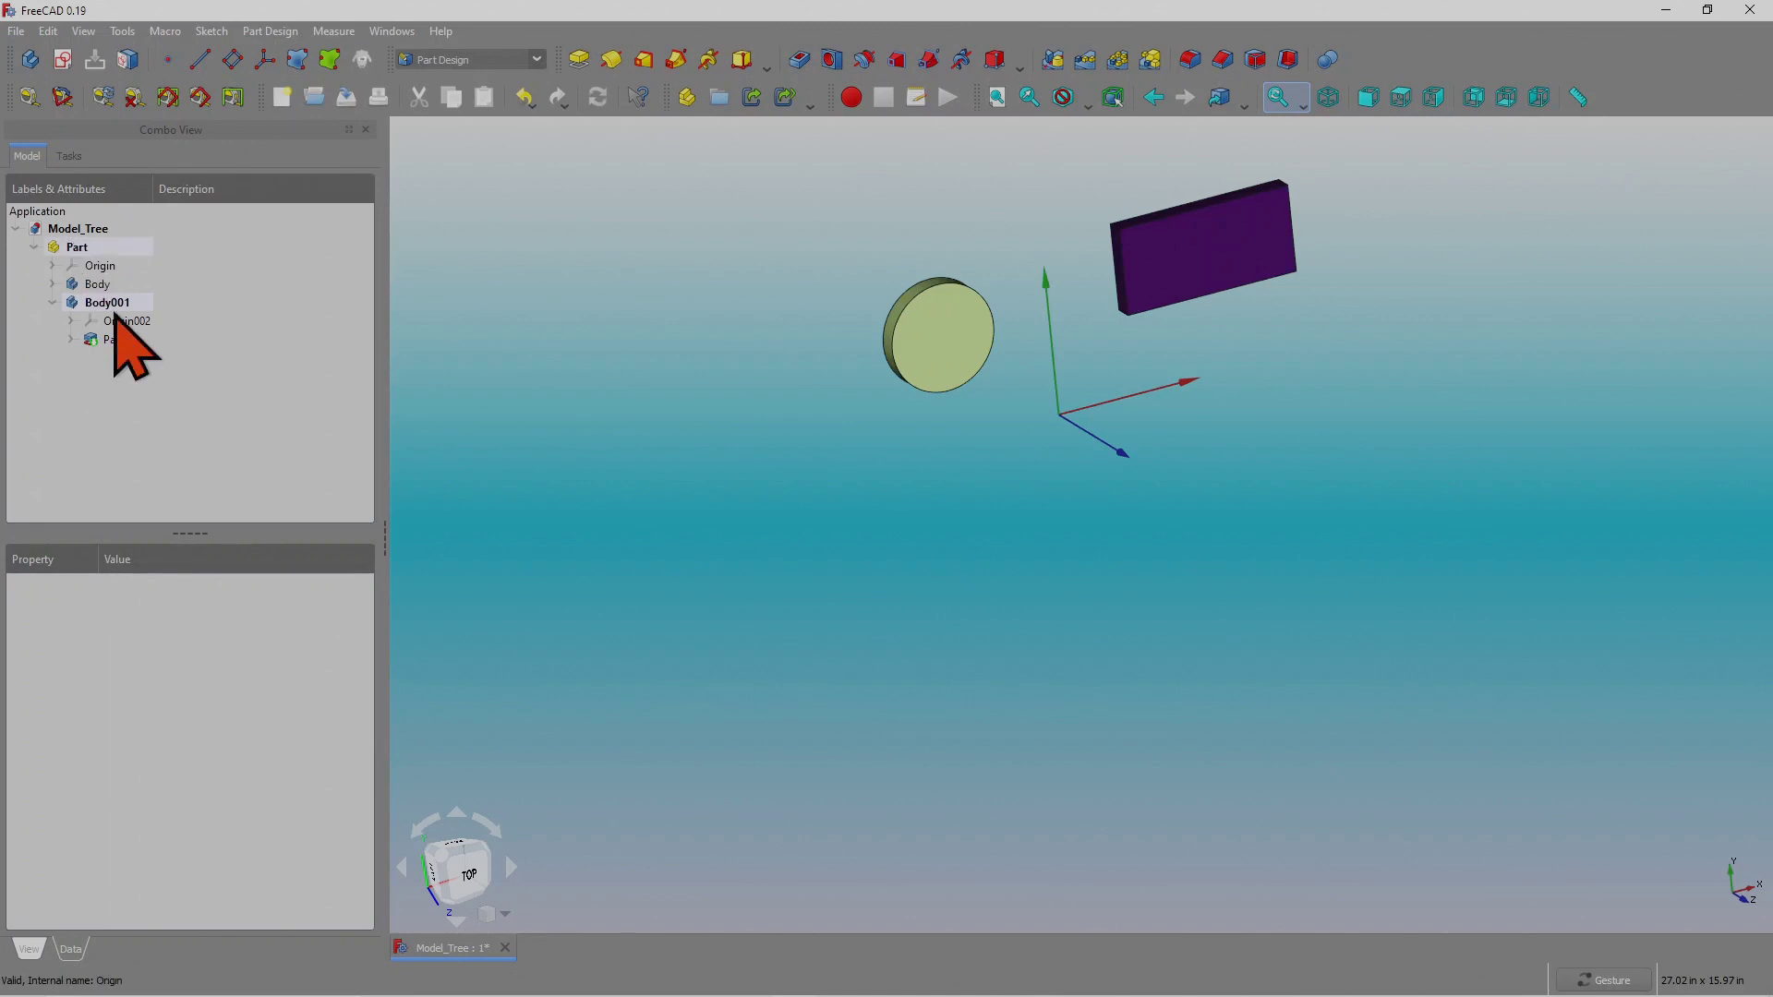
Transform the part container to about -2.34 in along X and 0.351 in along Y, and open its name for editing.
click(77, 250)
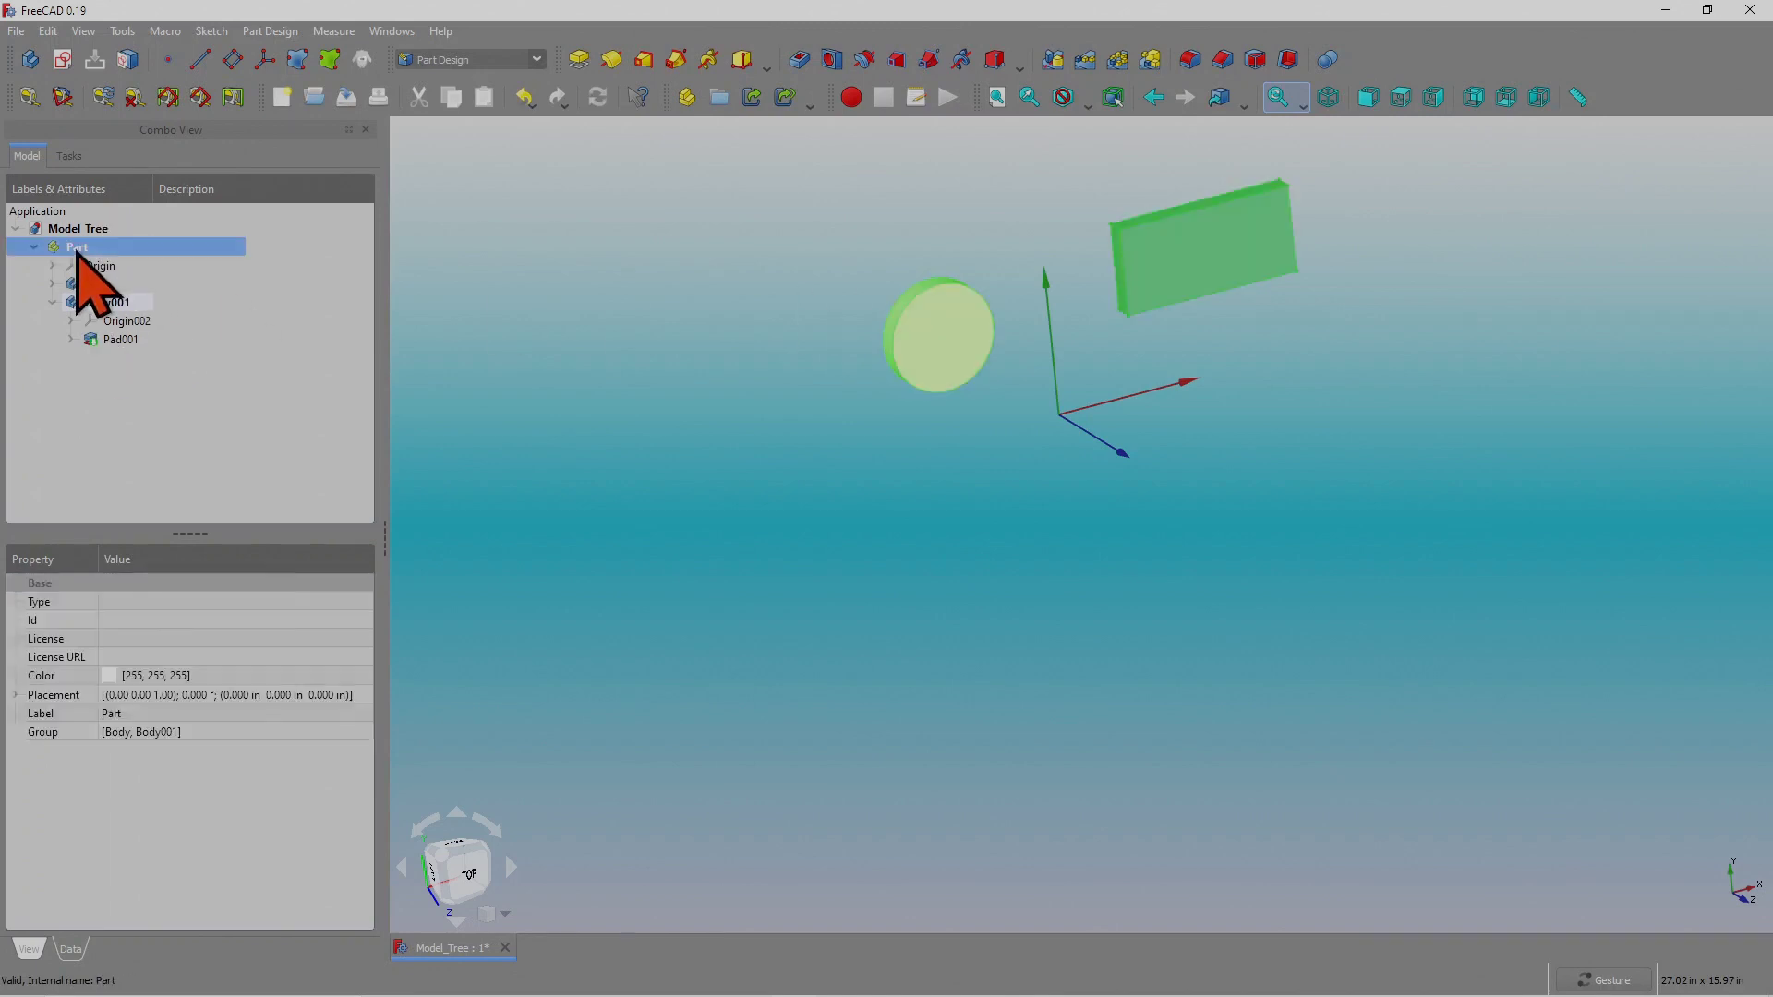
right_click(78, 250)
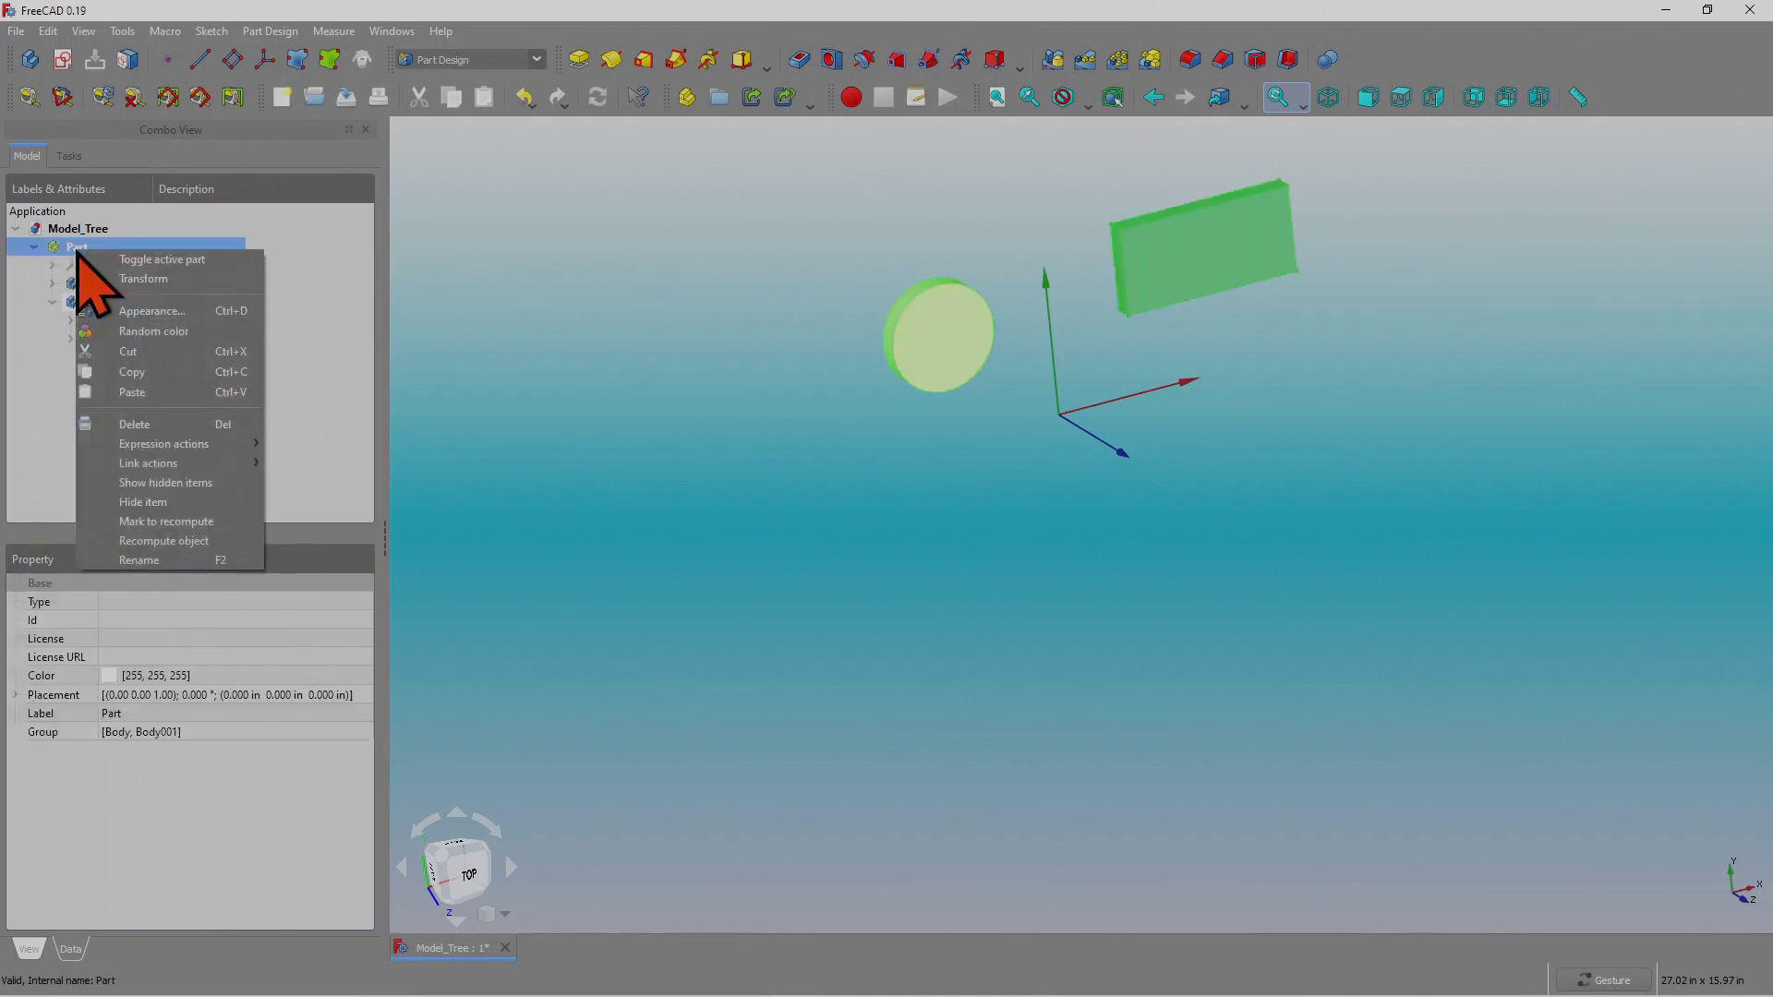
click(152, 279)
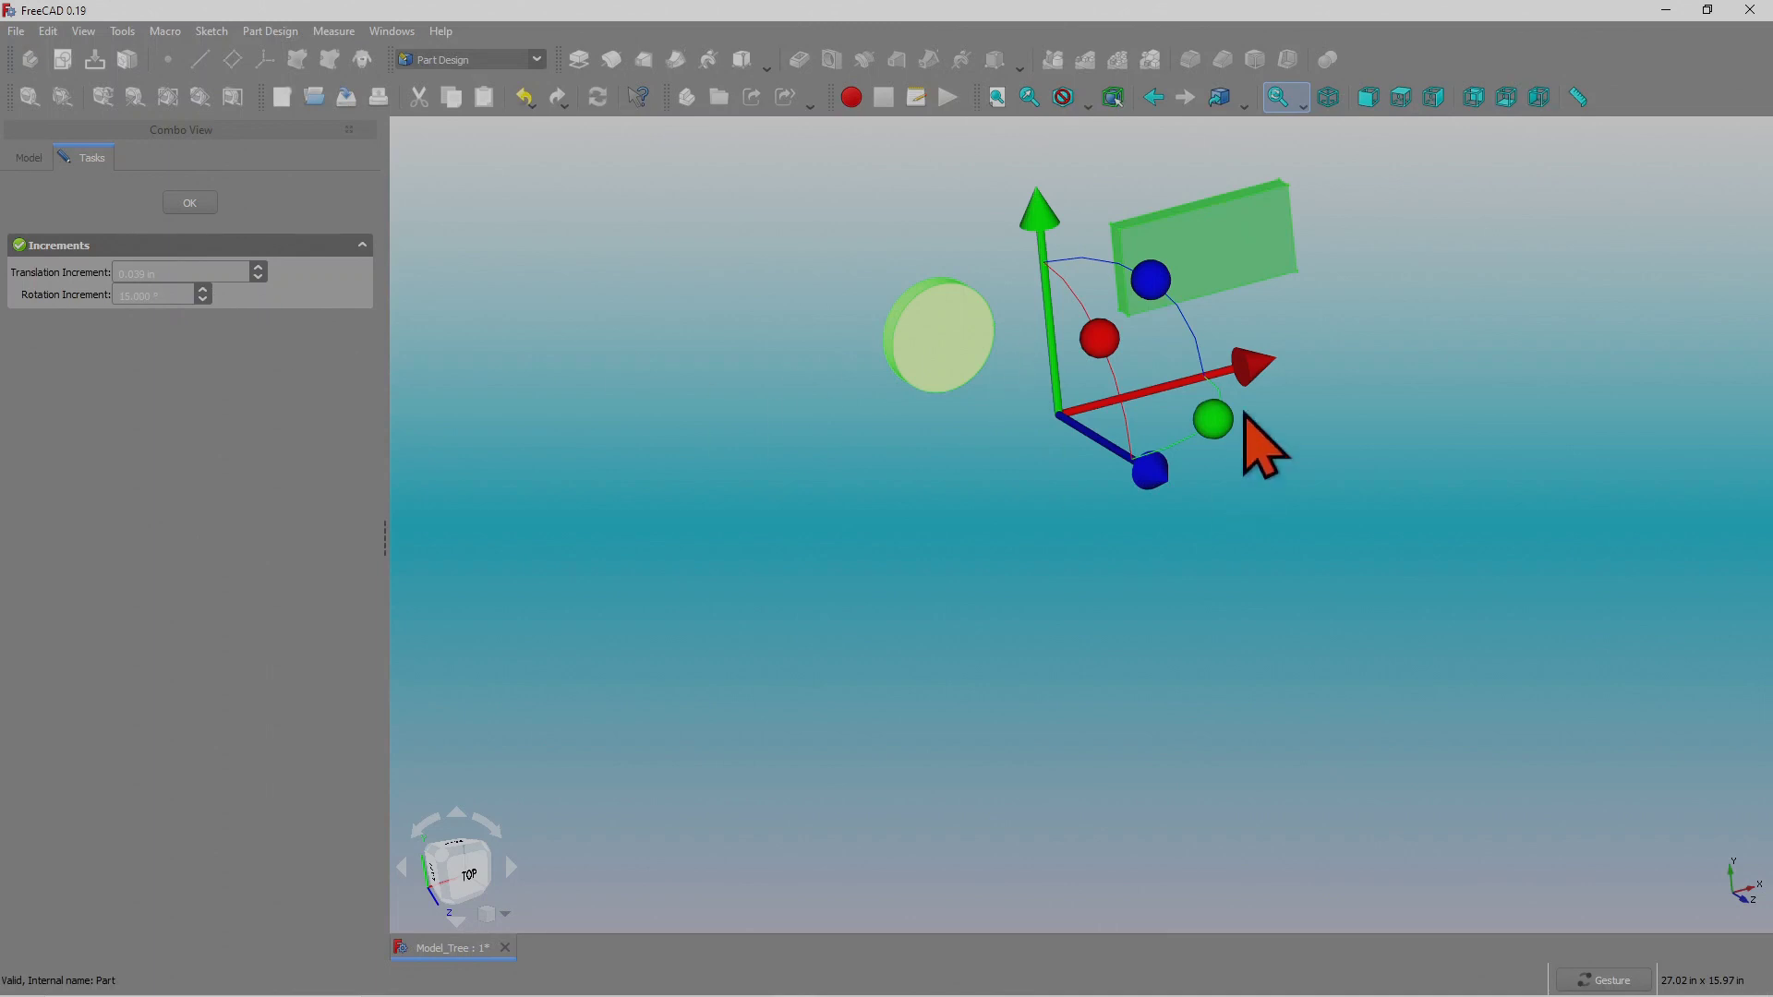
drag(1250, 370, 1138, 416)
mouse_move(934, 253)
mouse_down()
mouse_move(916, 168)
mouse_move(938, 285)
mouse_move(941, 208)
mouse_move(949, 236)
mouse_up()
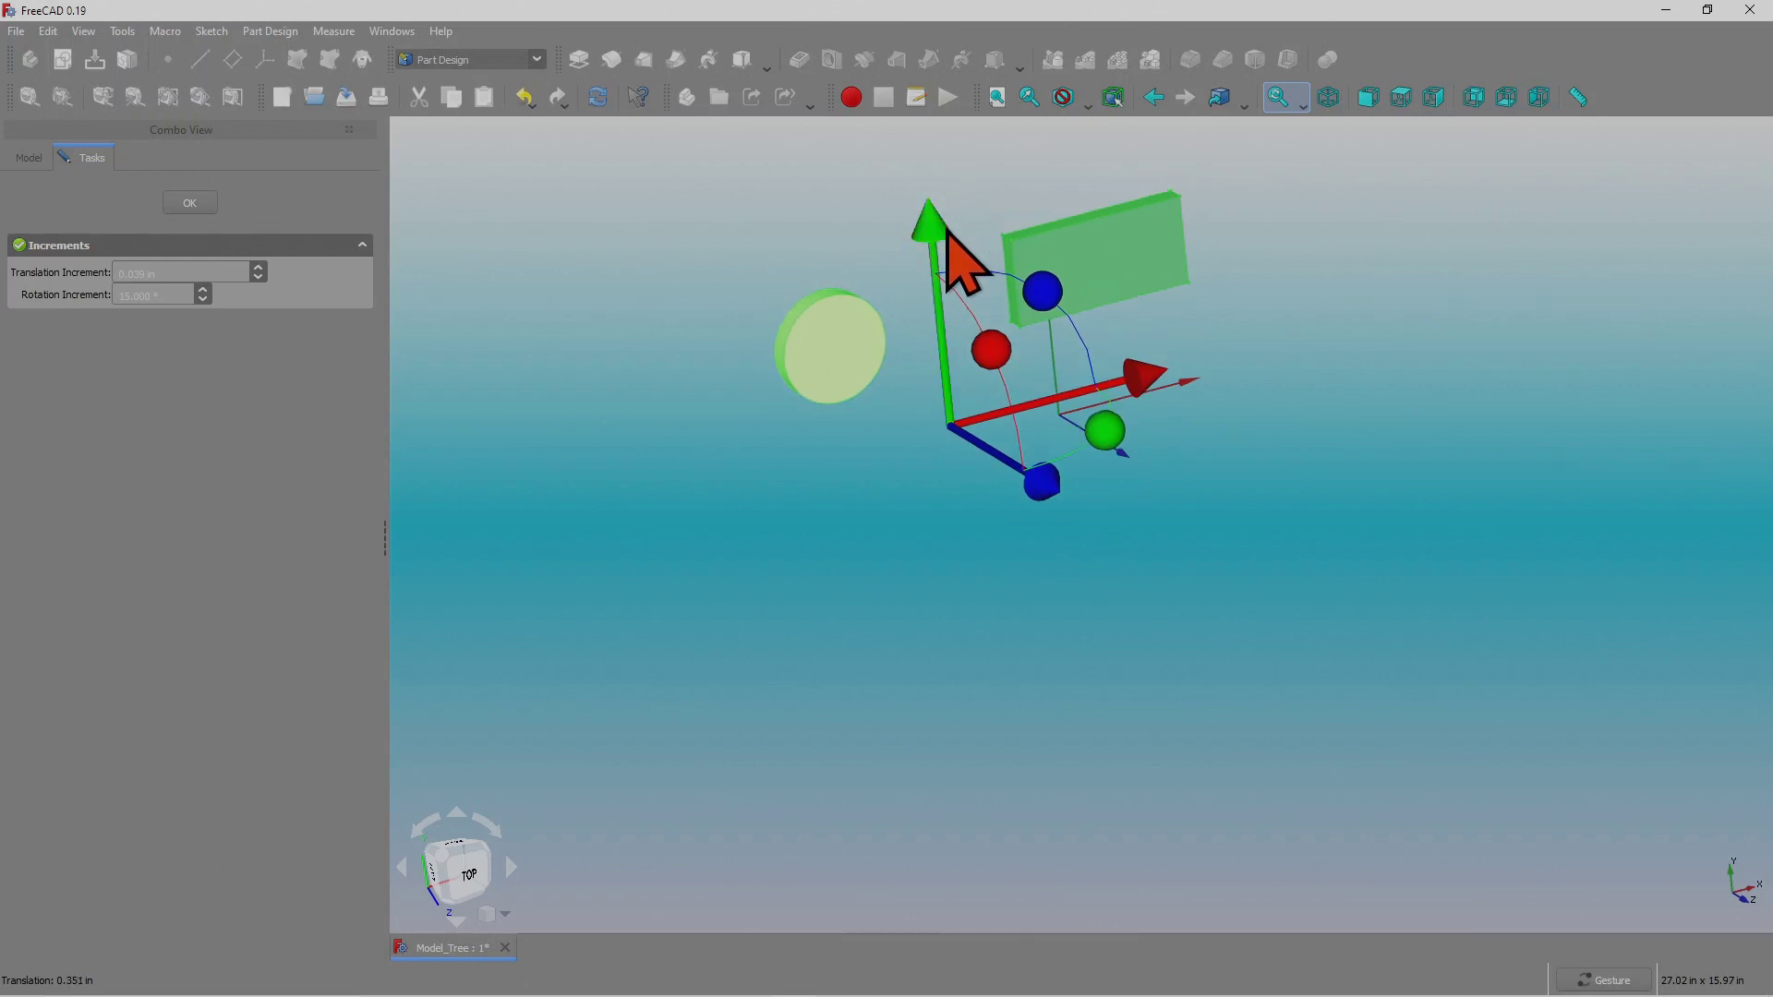
click(190, 203)
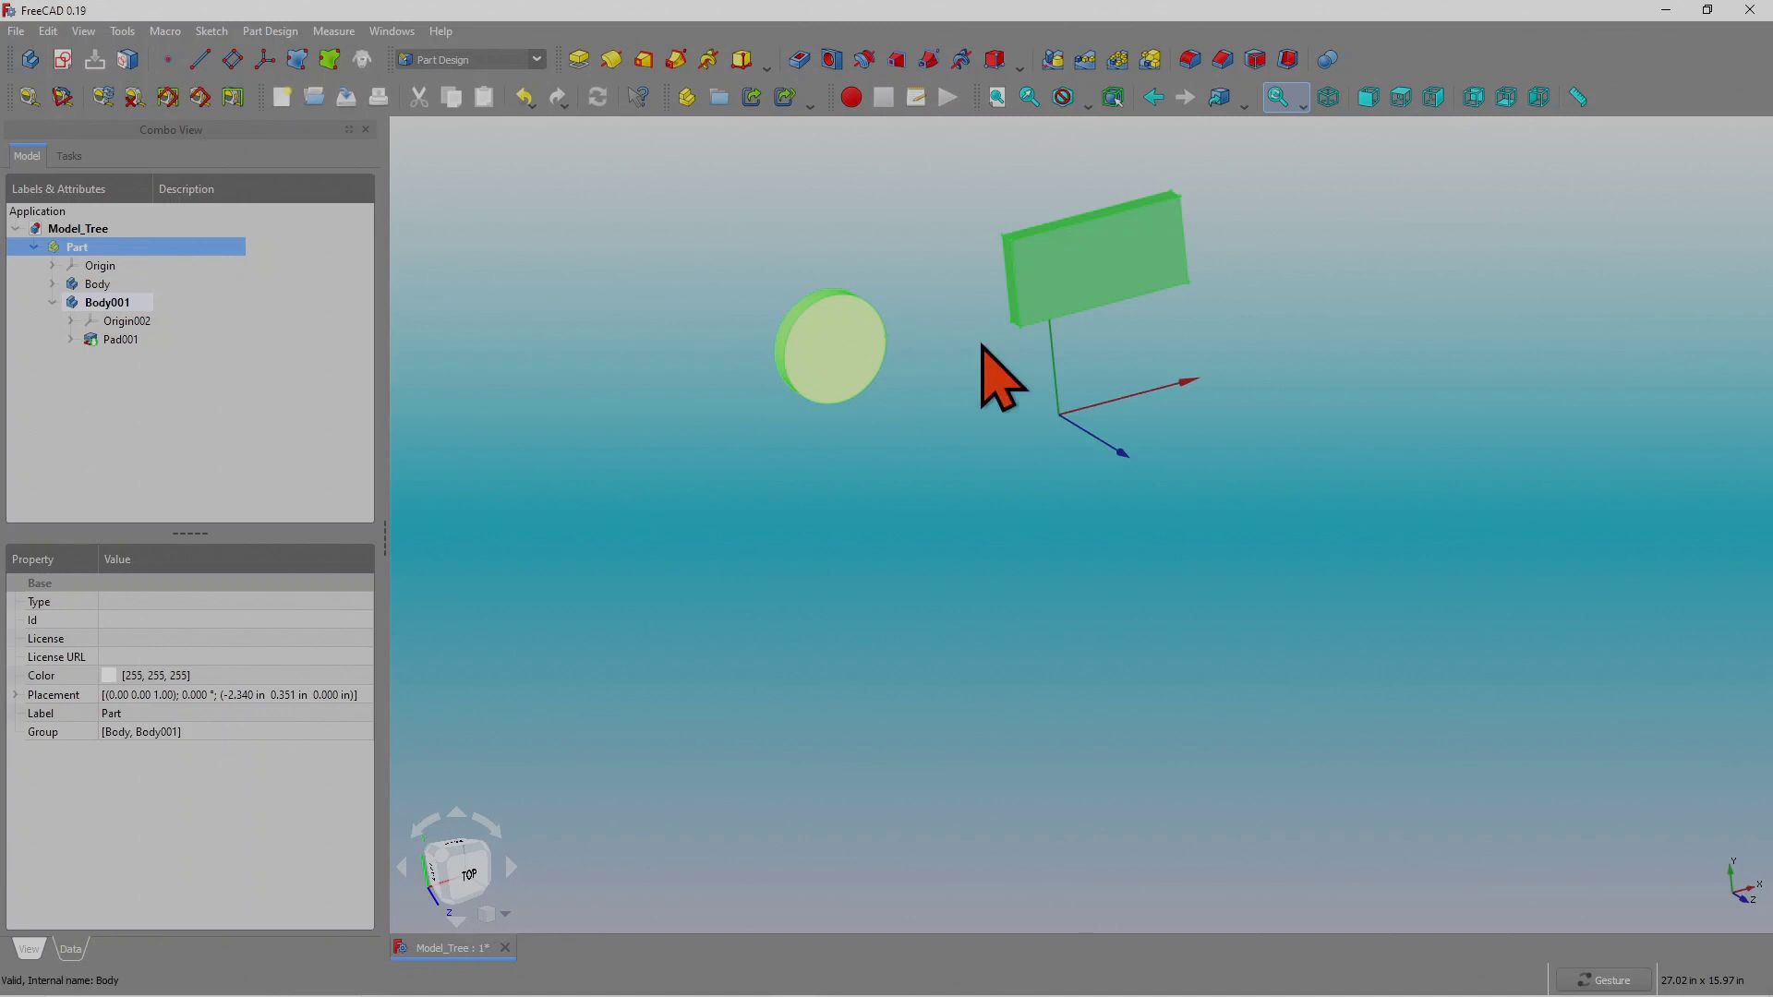
right_click(93, 251)
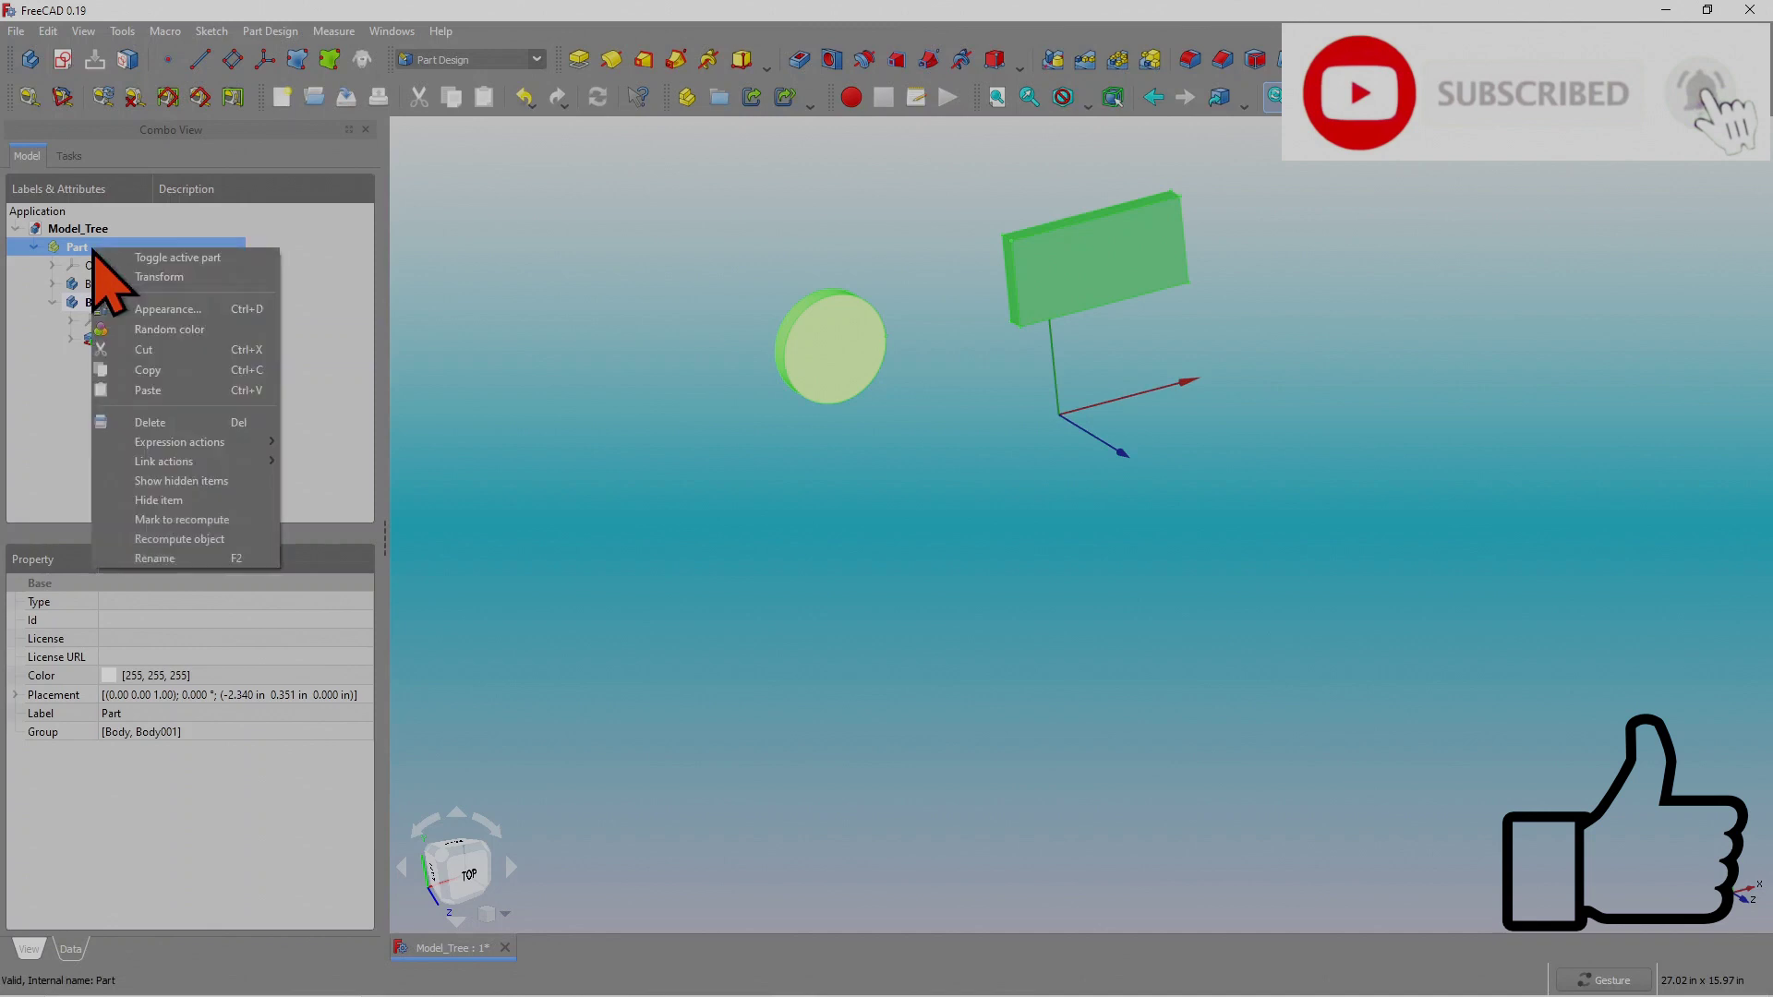
click(198, 558)
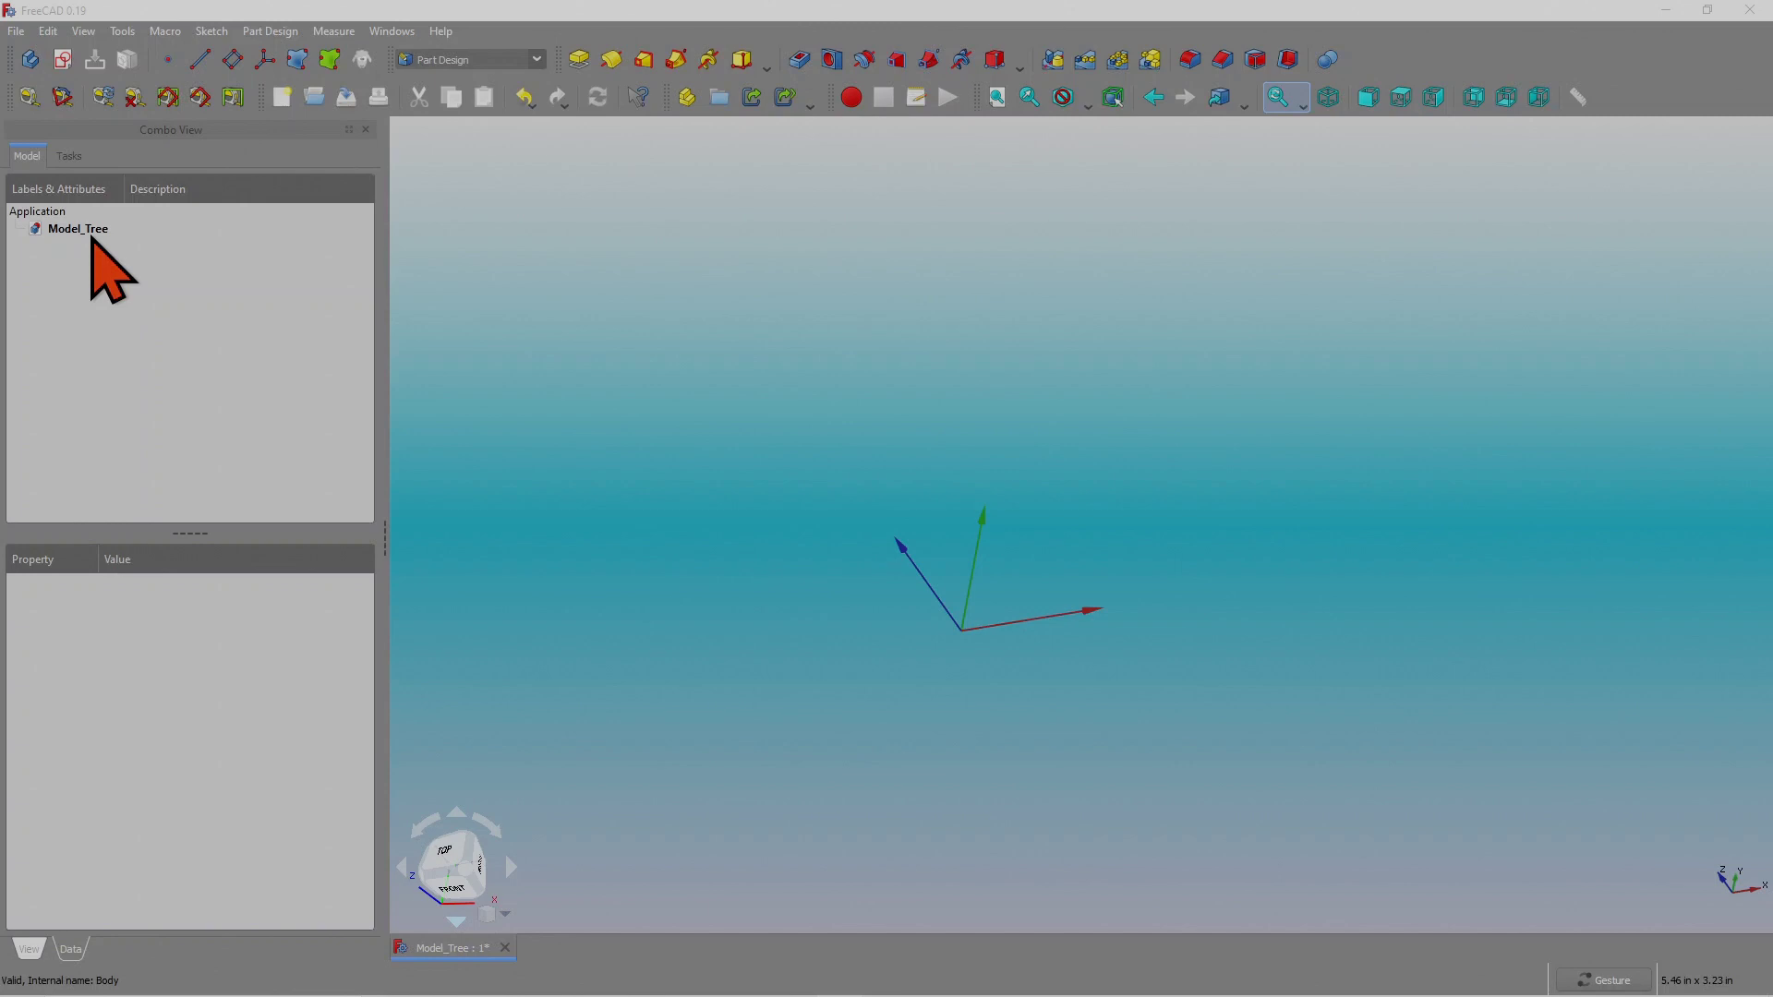
Create a body in the empty document and sketch a rectangle about 26.8 by 17.7 mm on its XY plane.
click(31, 61)
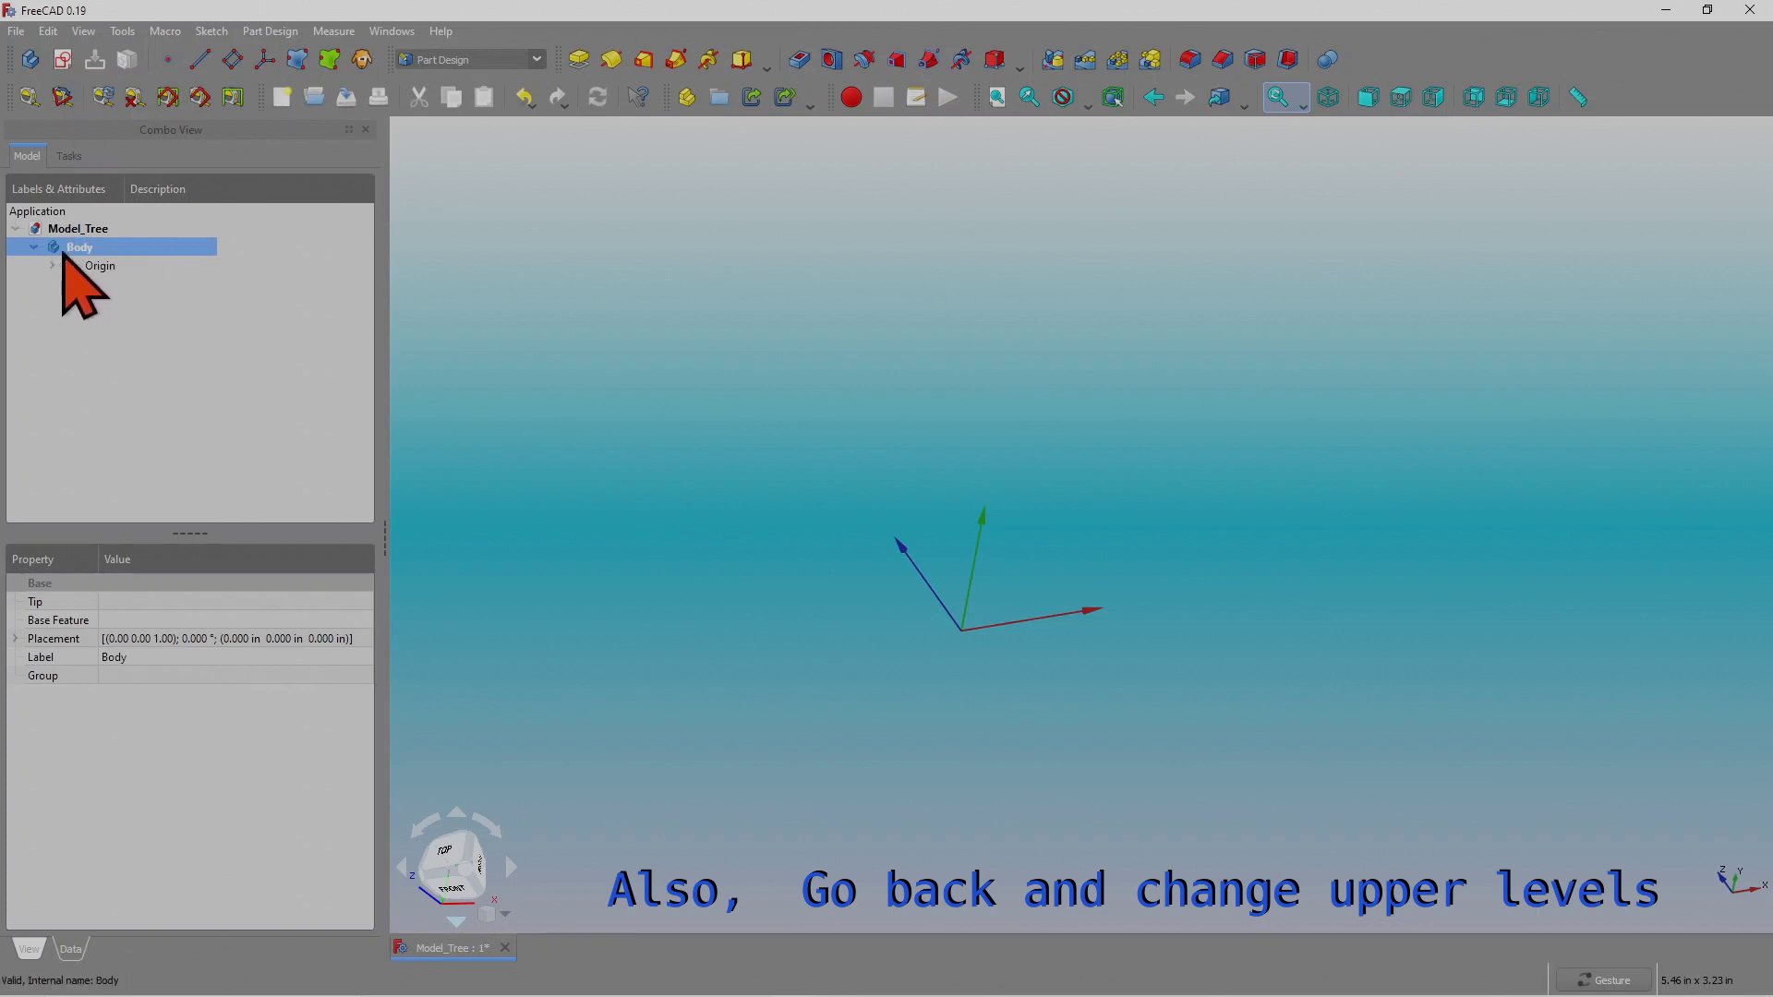
click(63, 60)
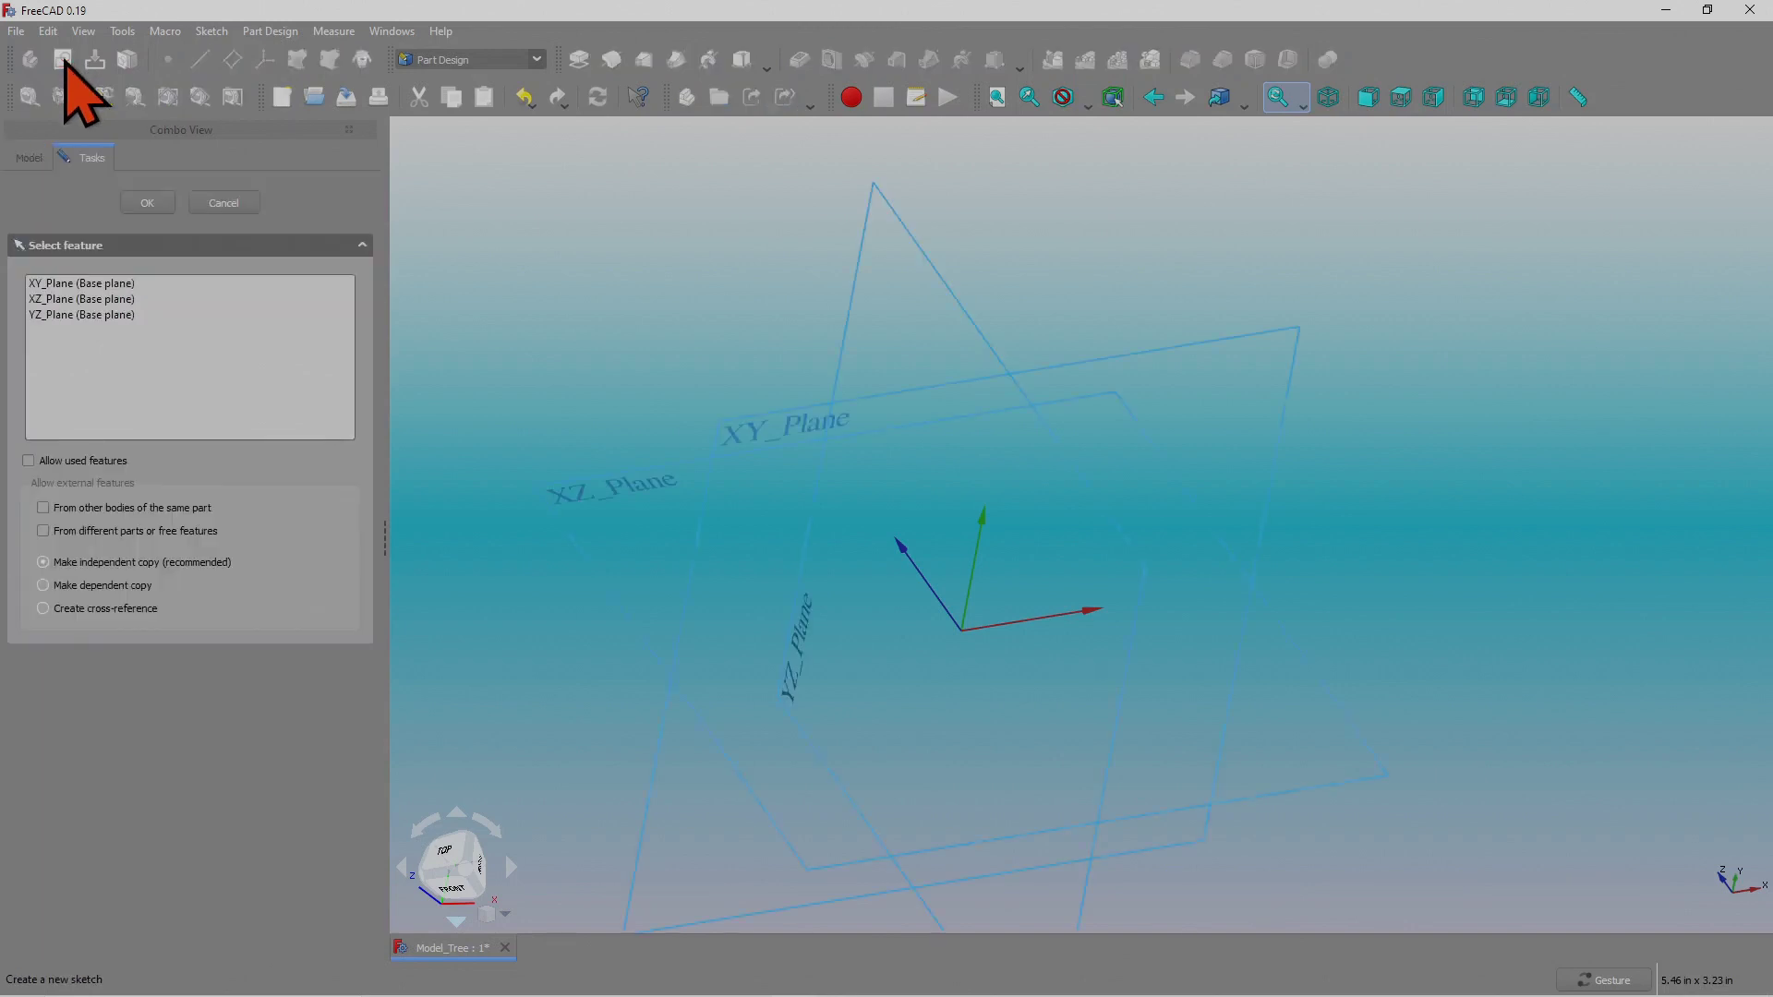
click(104, 286)
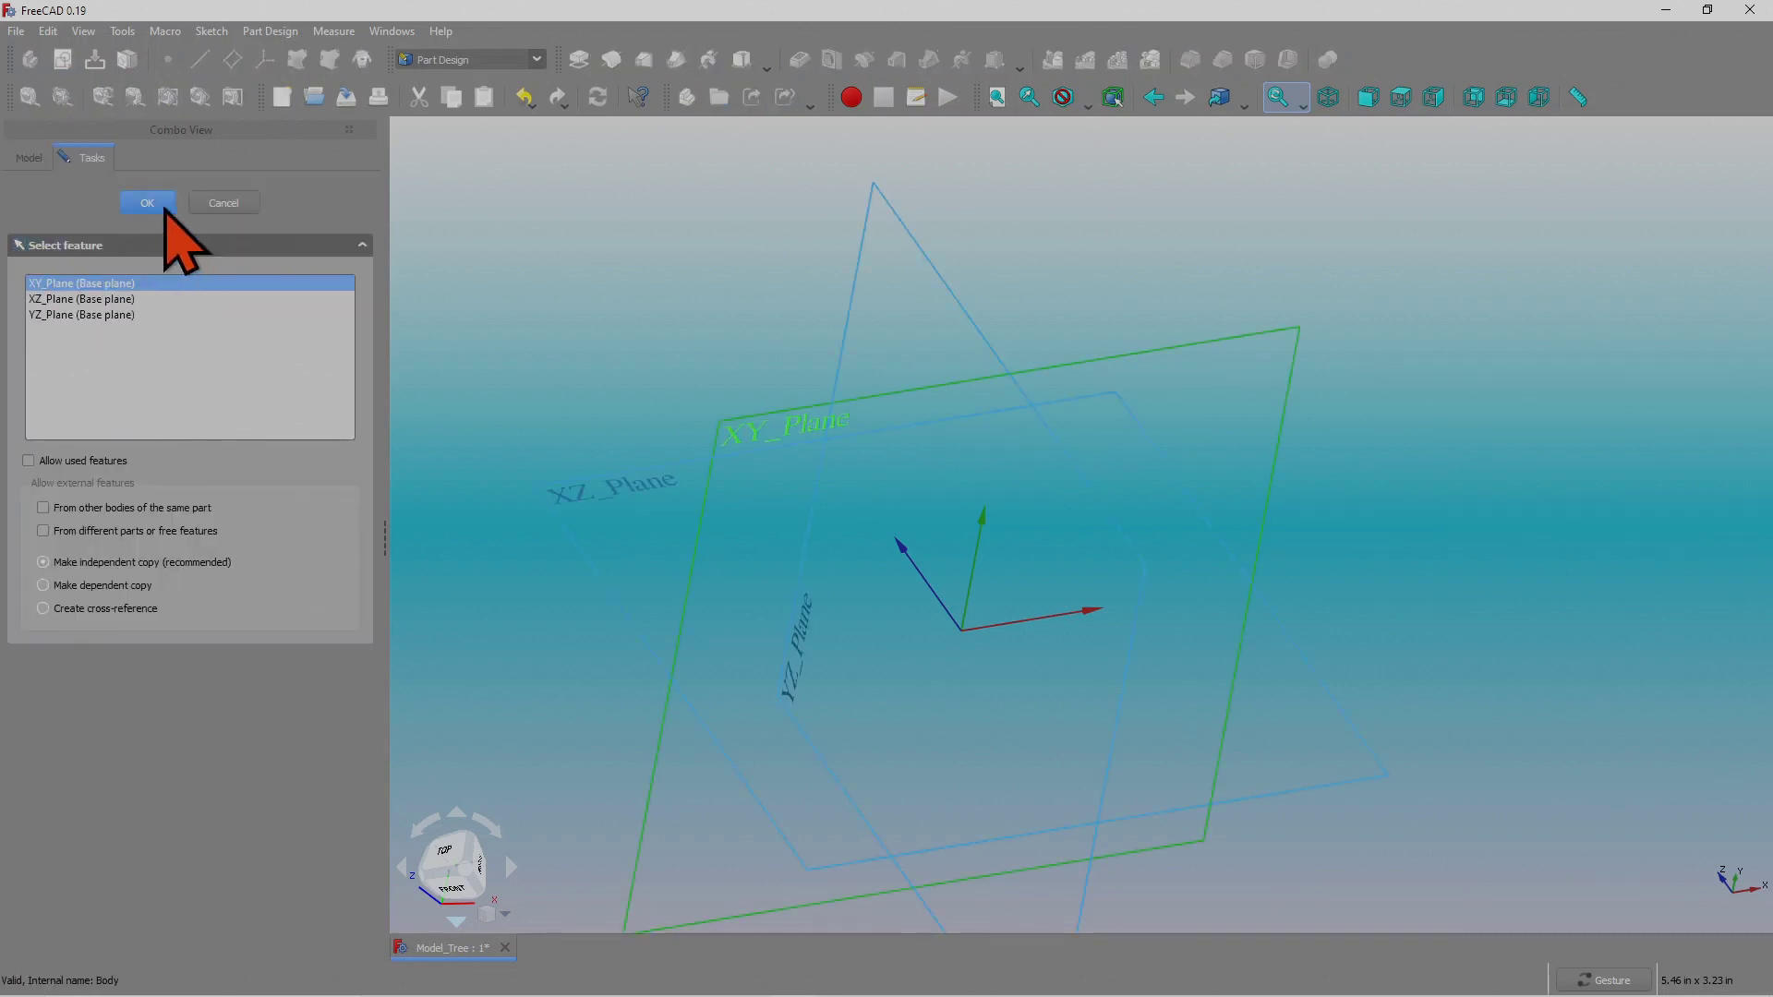
click(148, 205)
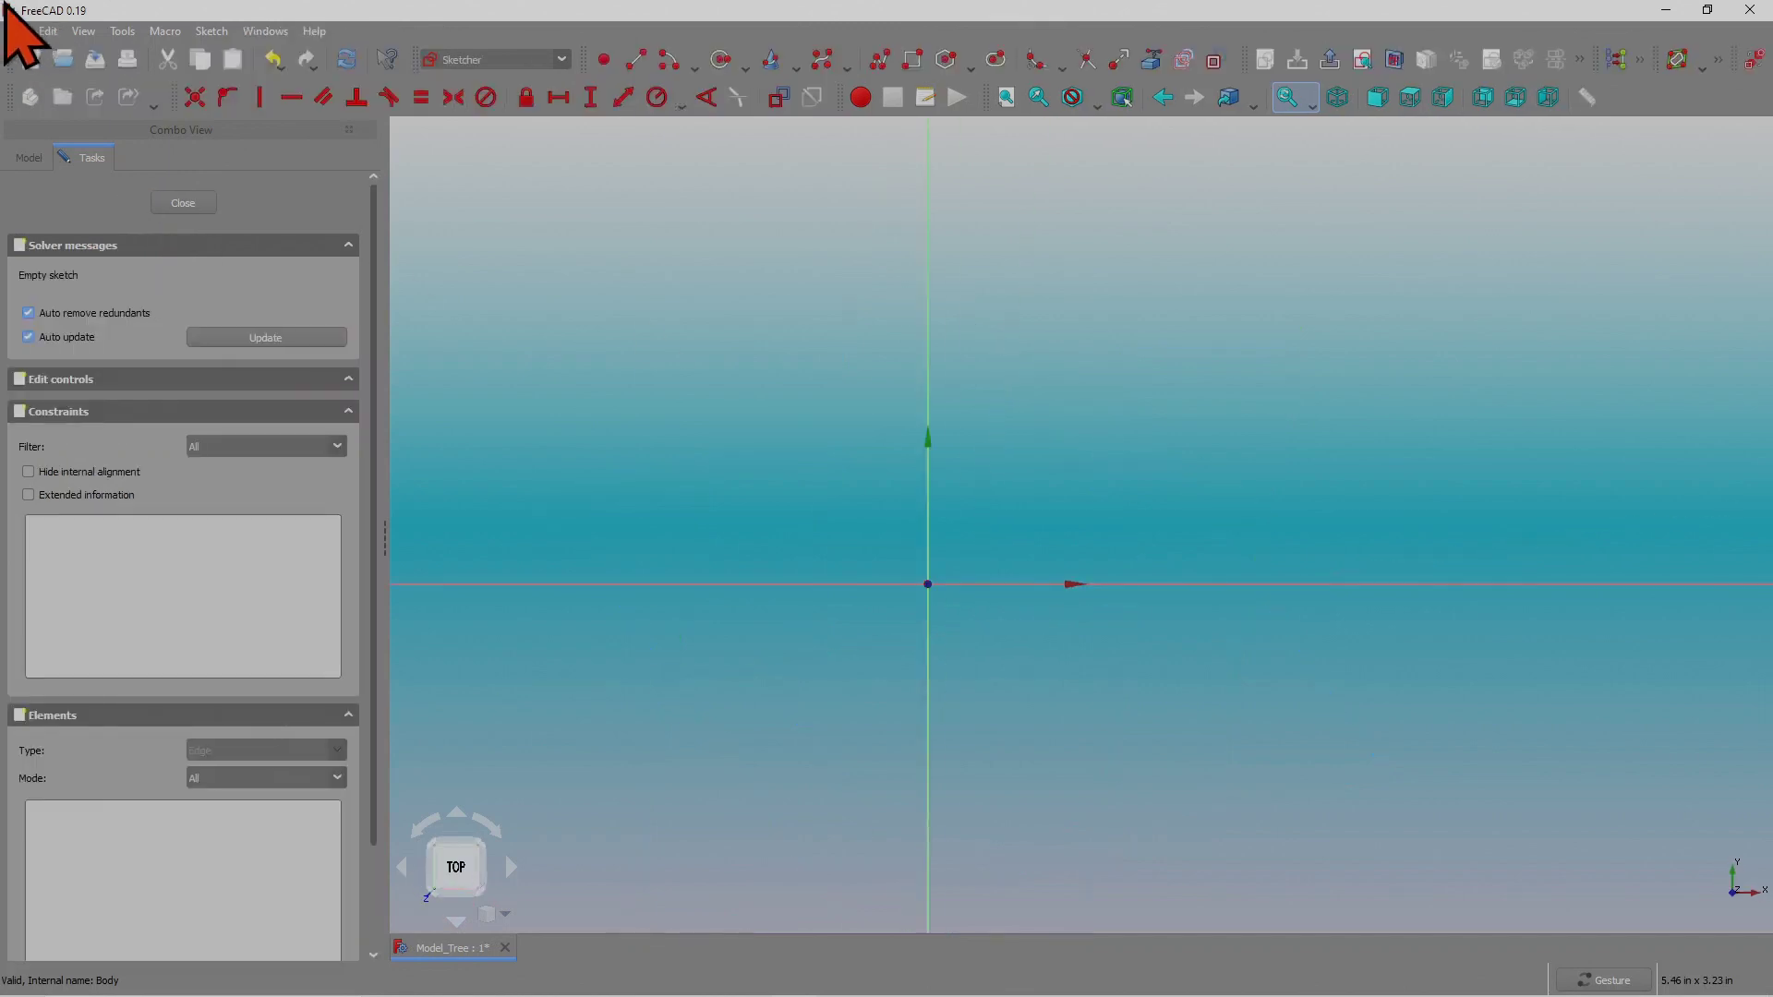
click(916, 60)
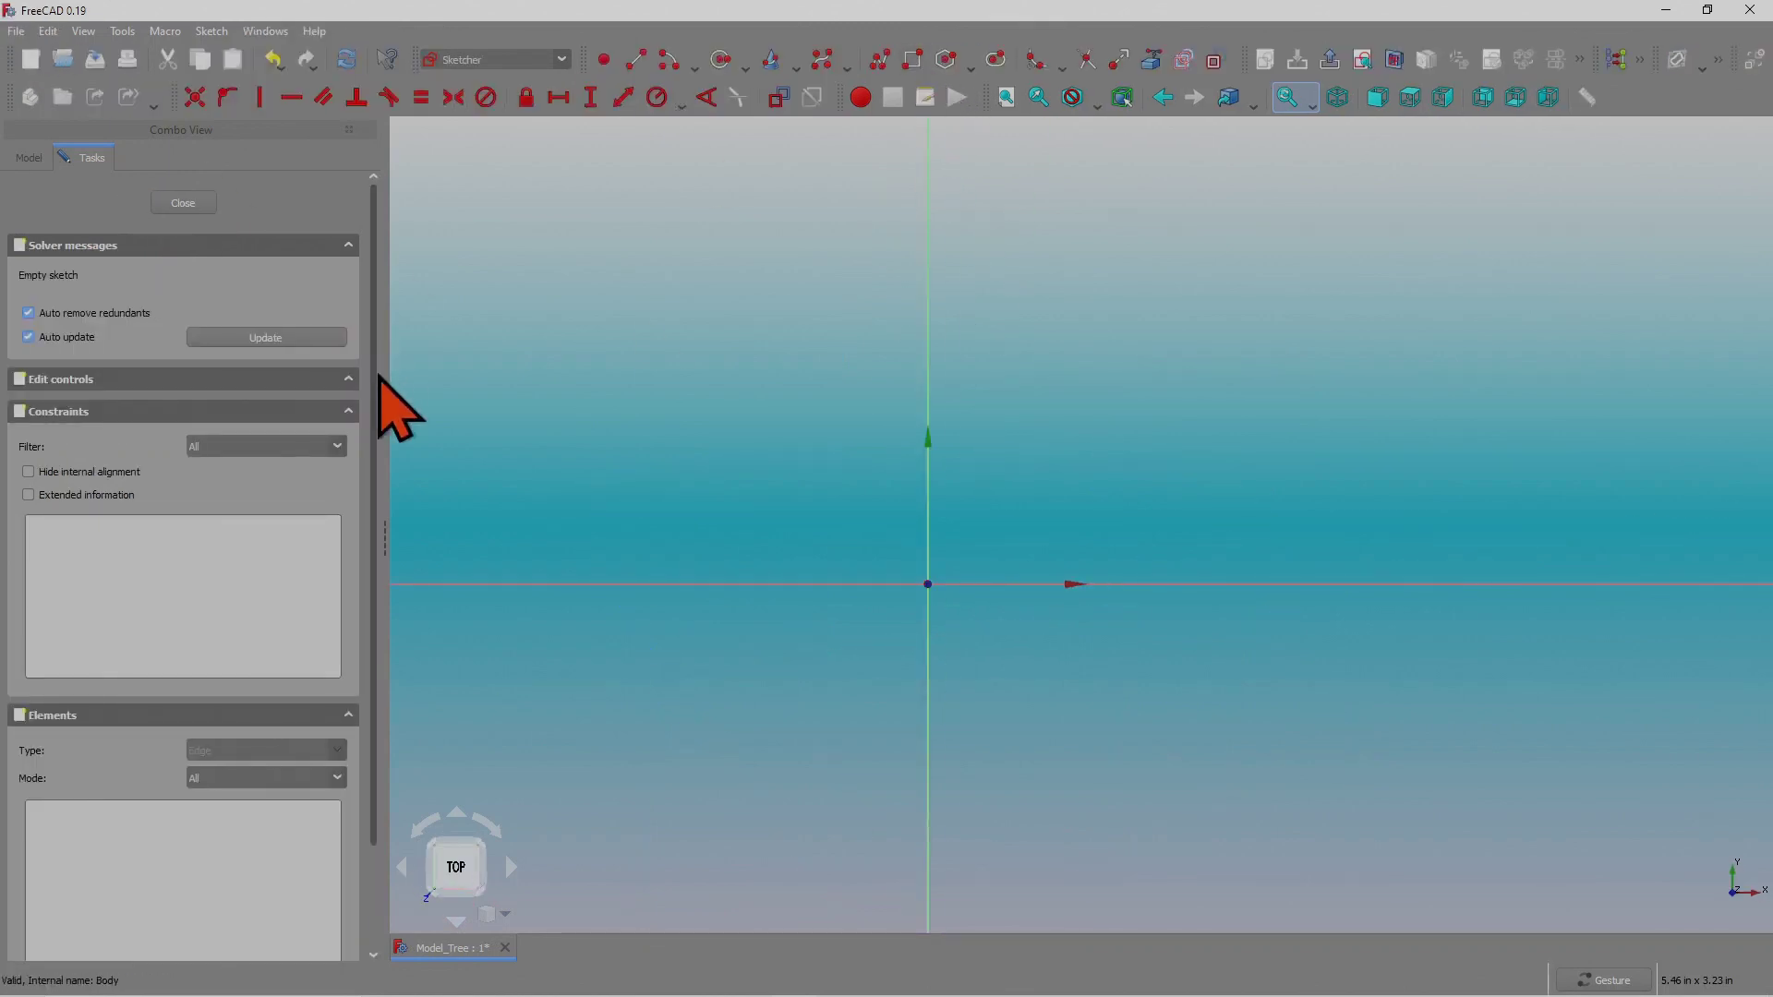
click(1087, 312)
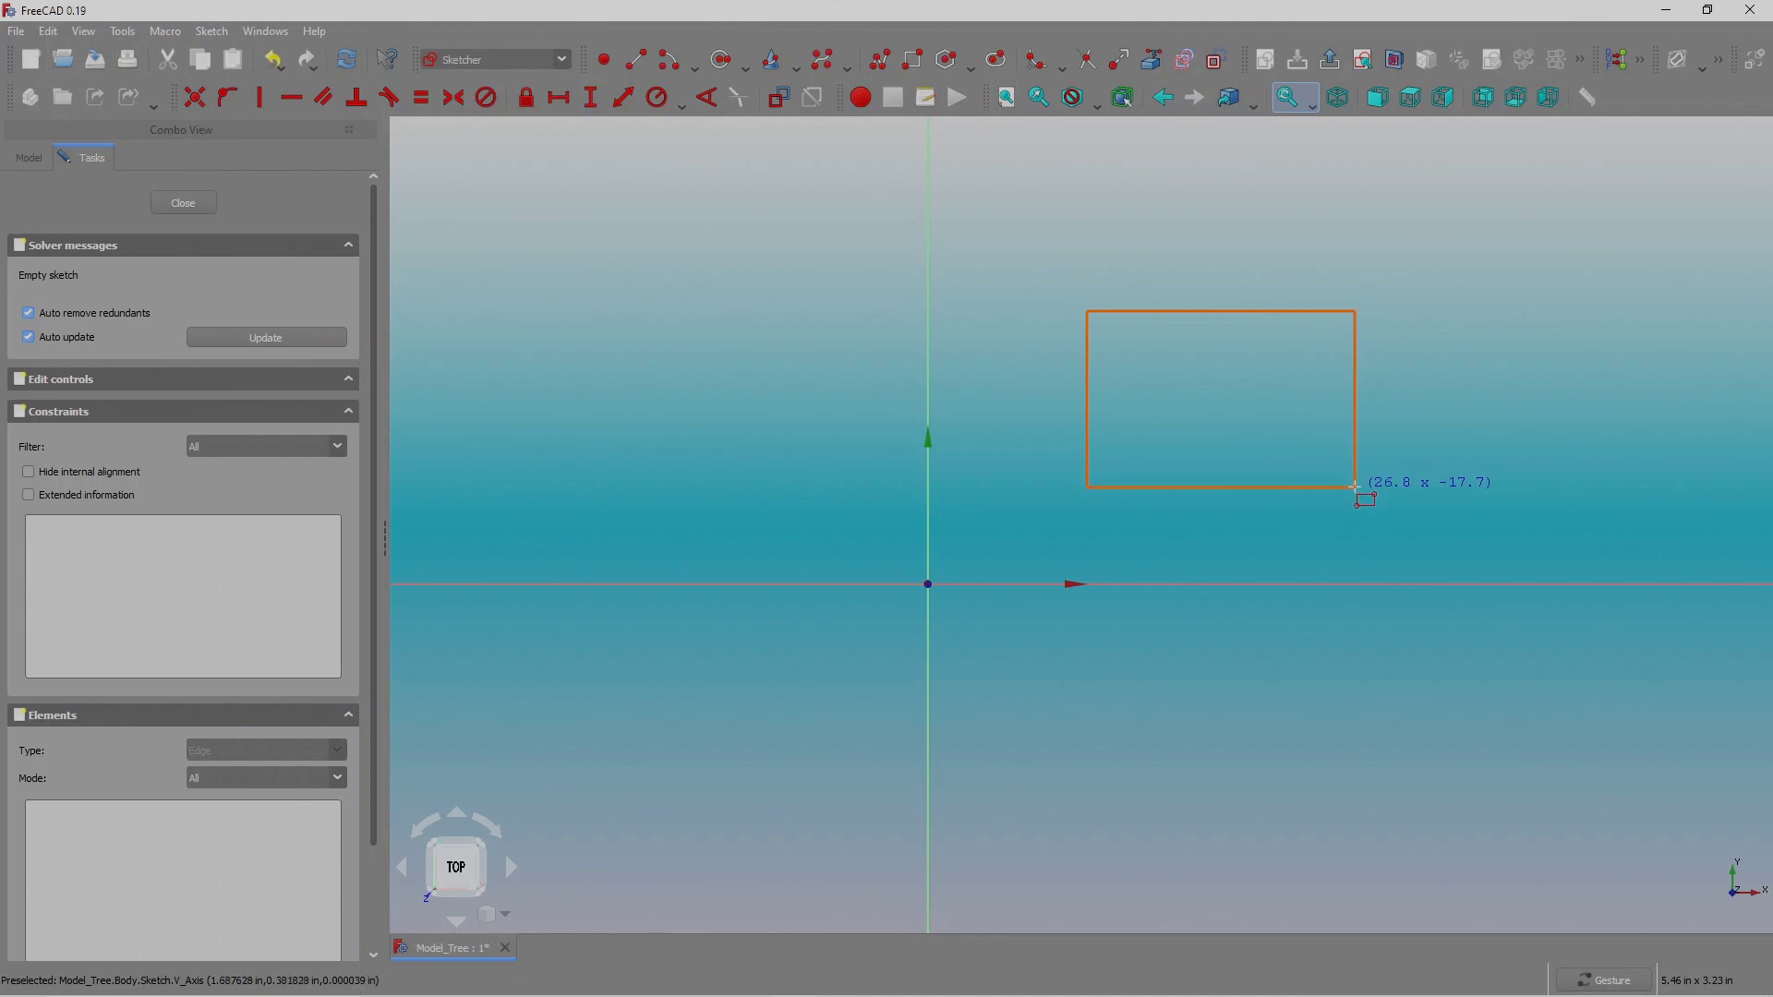
click(1355, 486)
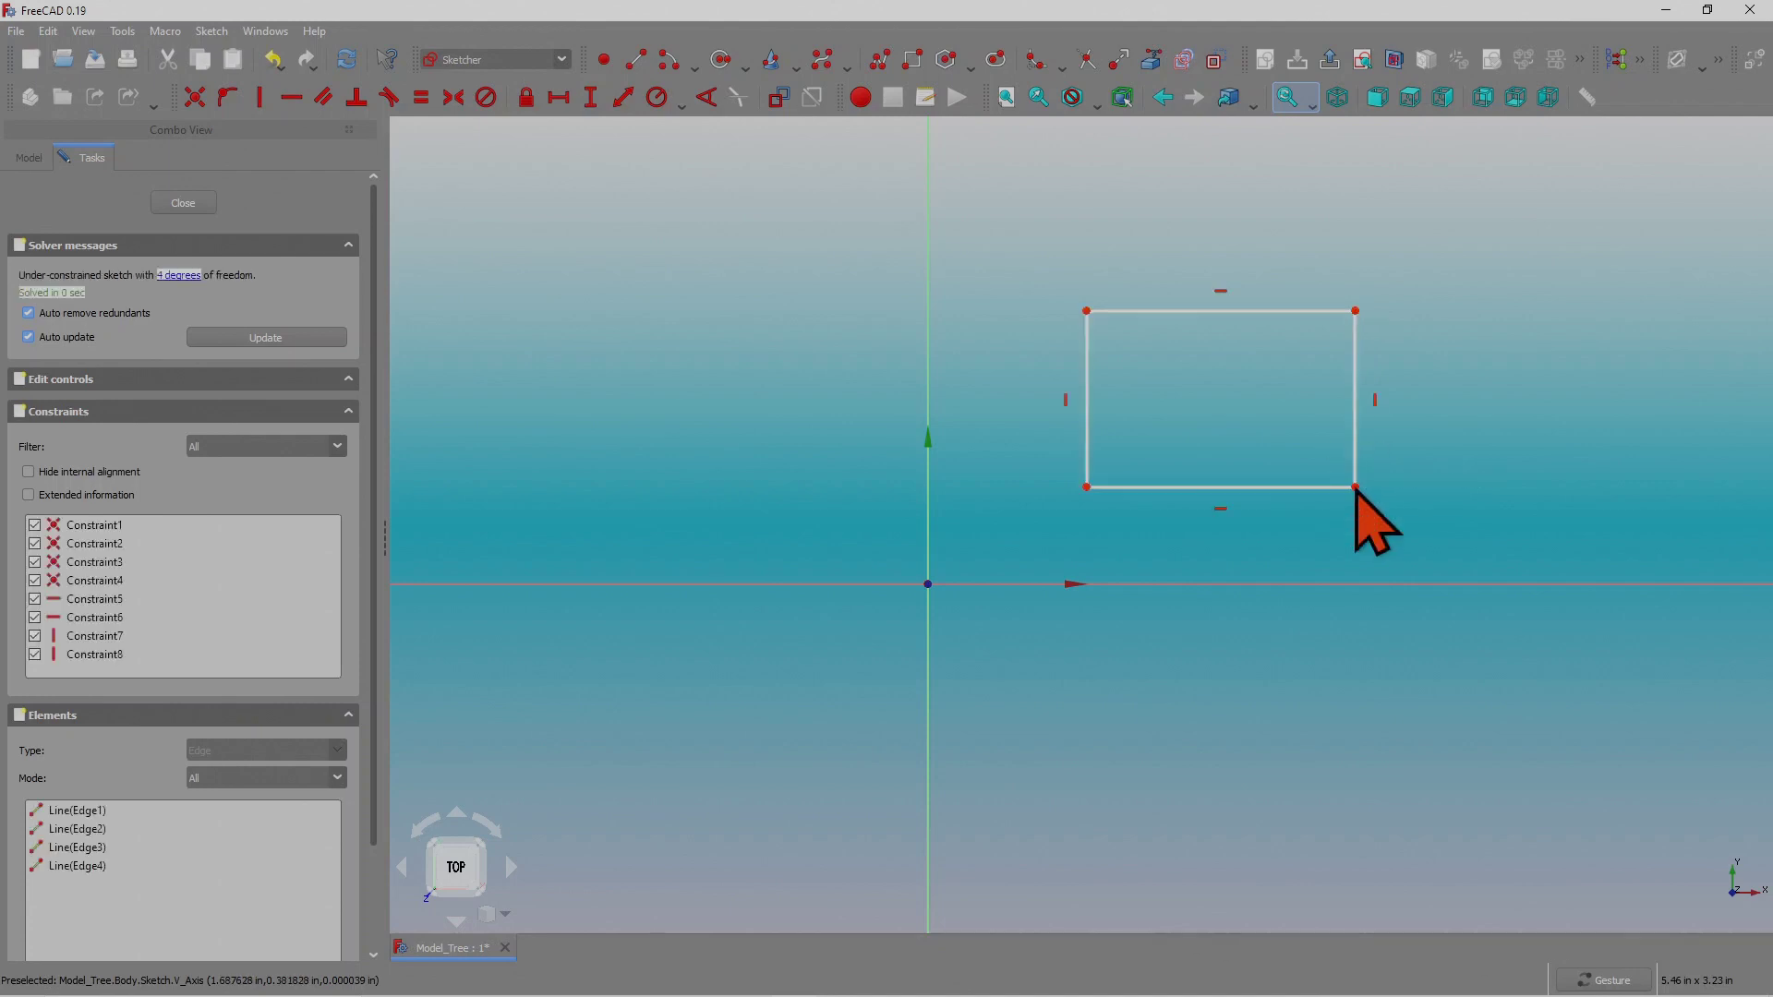
click(184, 202)
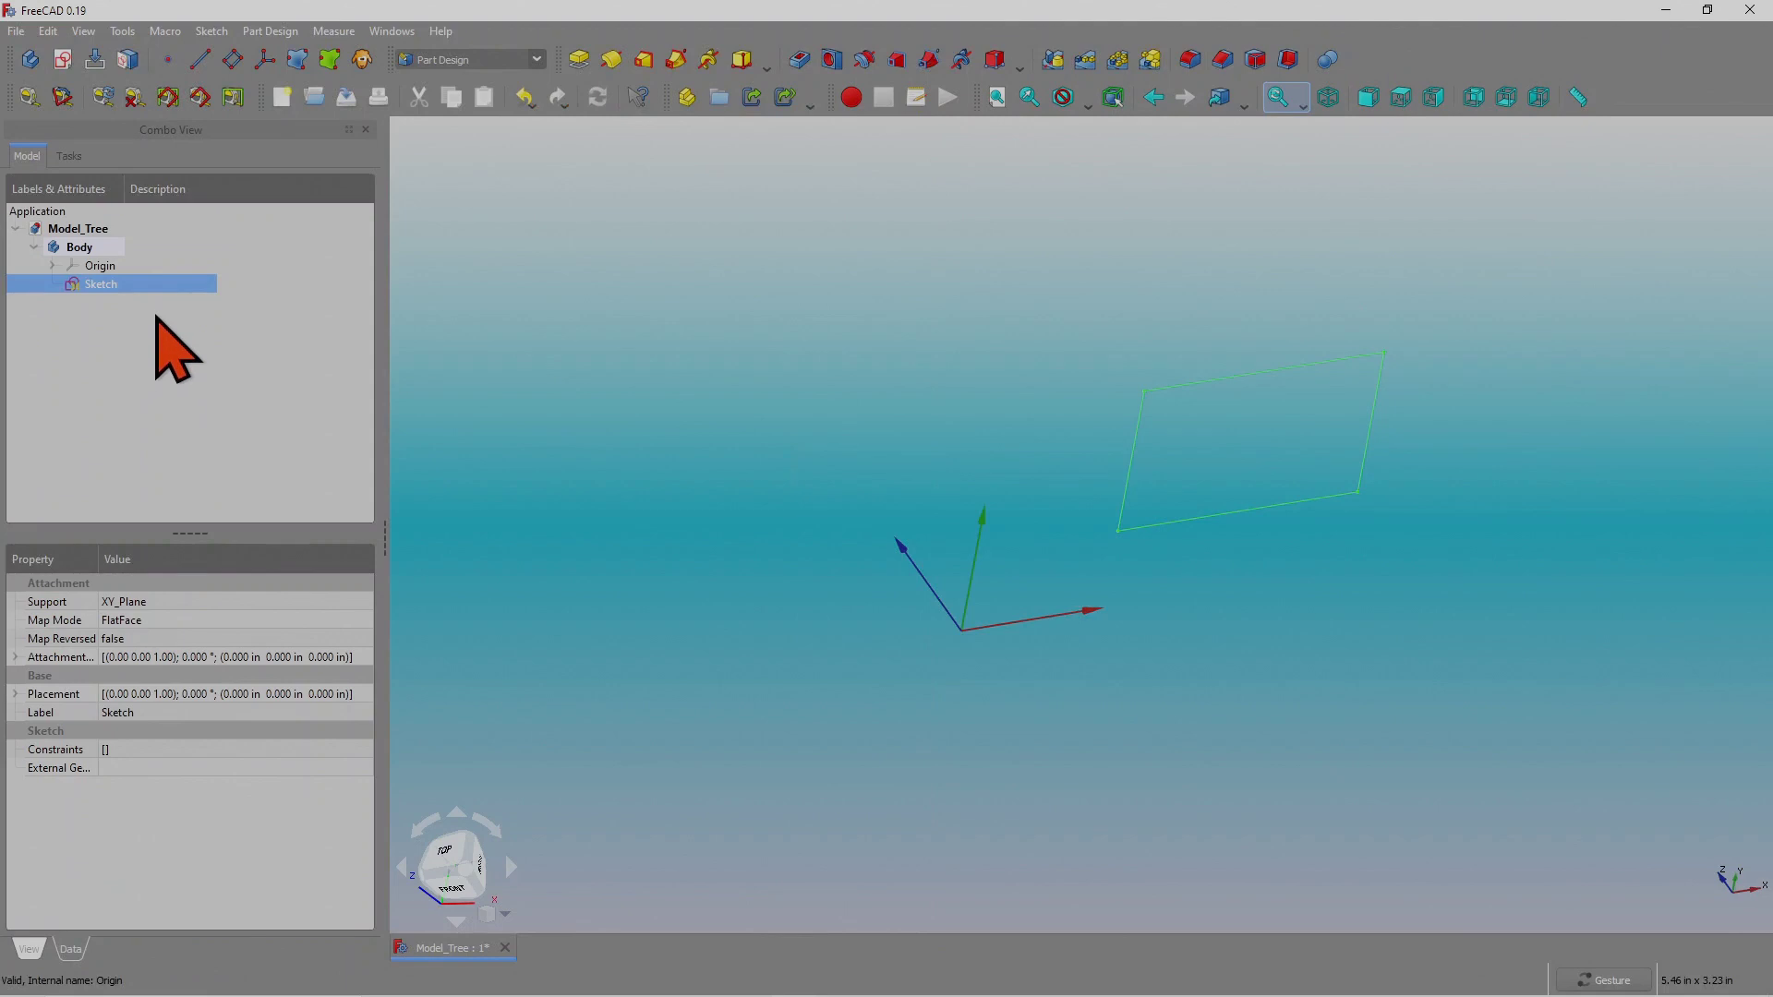
Create a second body directly under the Model_Tree document, alongside the body with the rectangle sketch.
mouse_move(1250, 543)
mouse_down()
mouse_move(1216, 550)
mouse_move(1191, 507)
mouse_move(1305, 605)
mouse_move(1287, 641)
mouse_up()
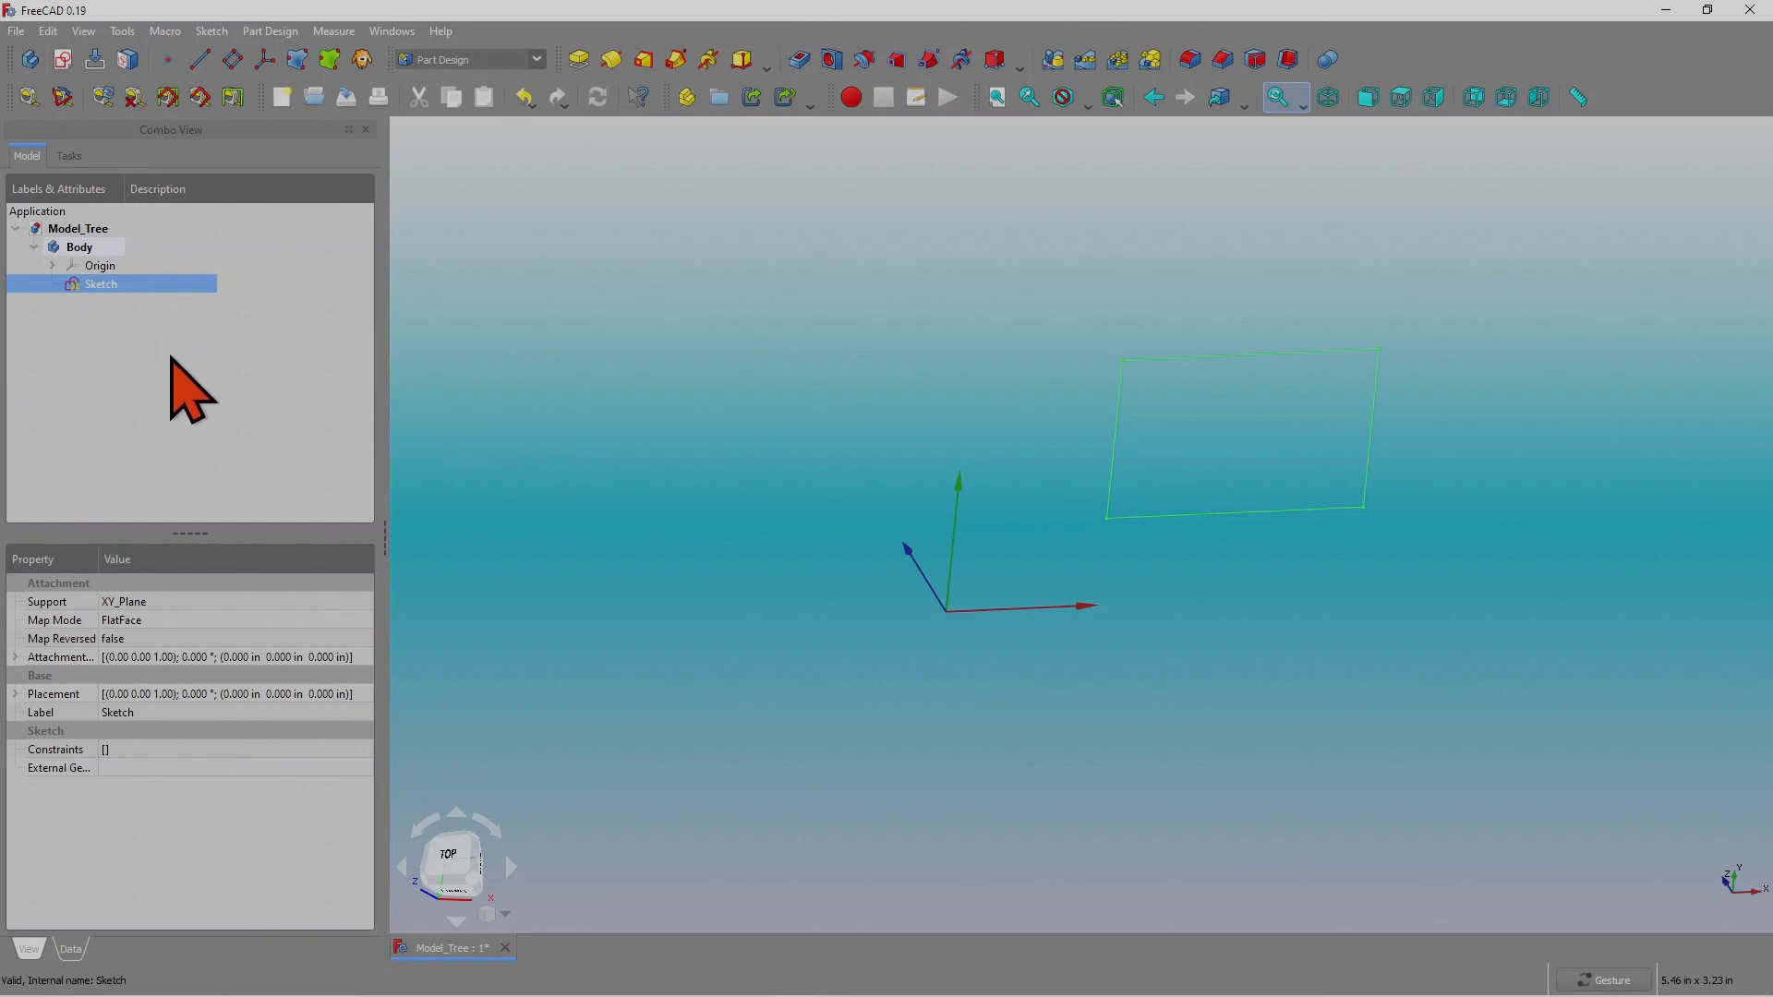
click(85, 228)
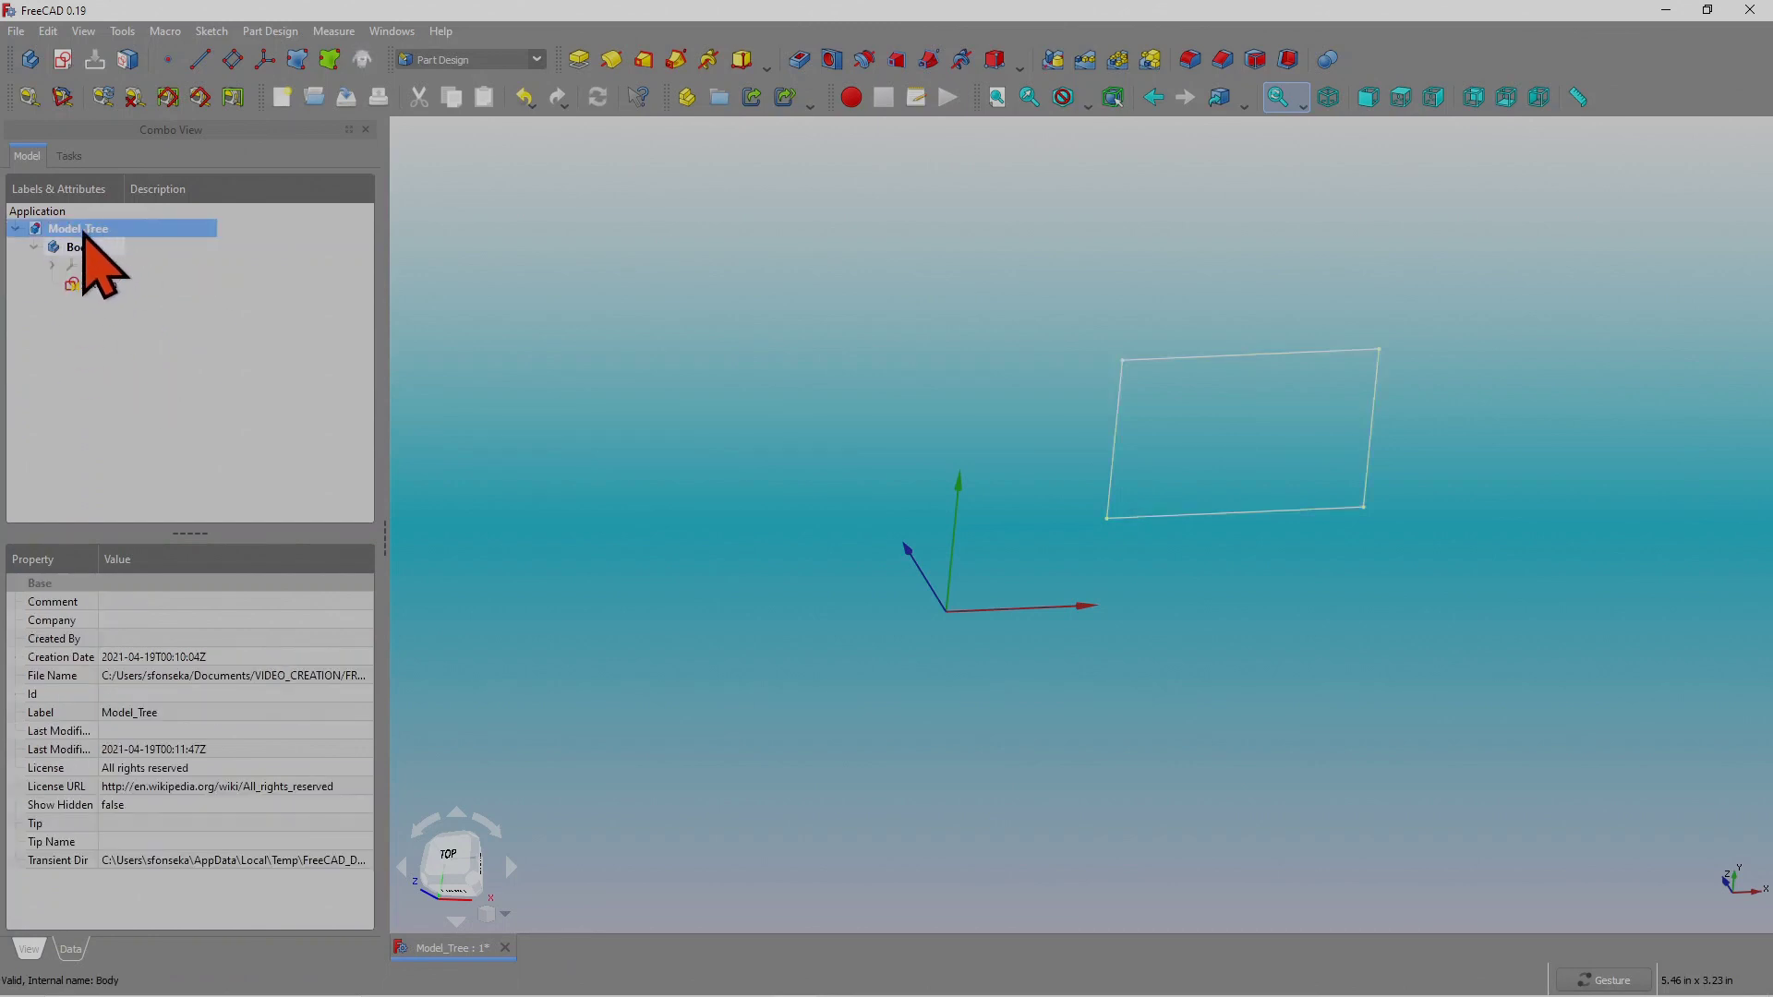
click(30, 60)
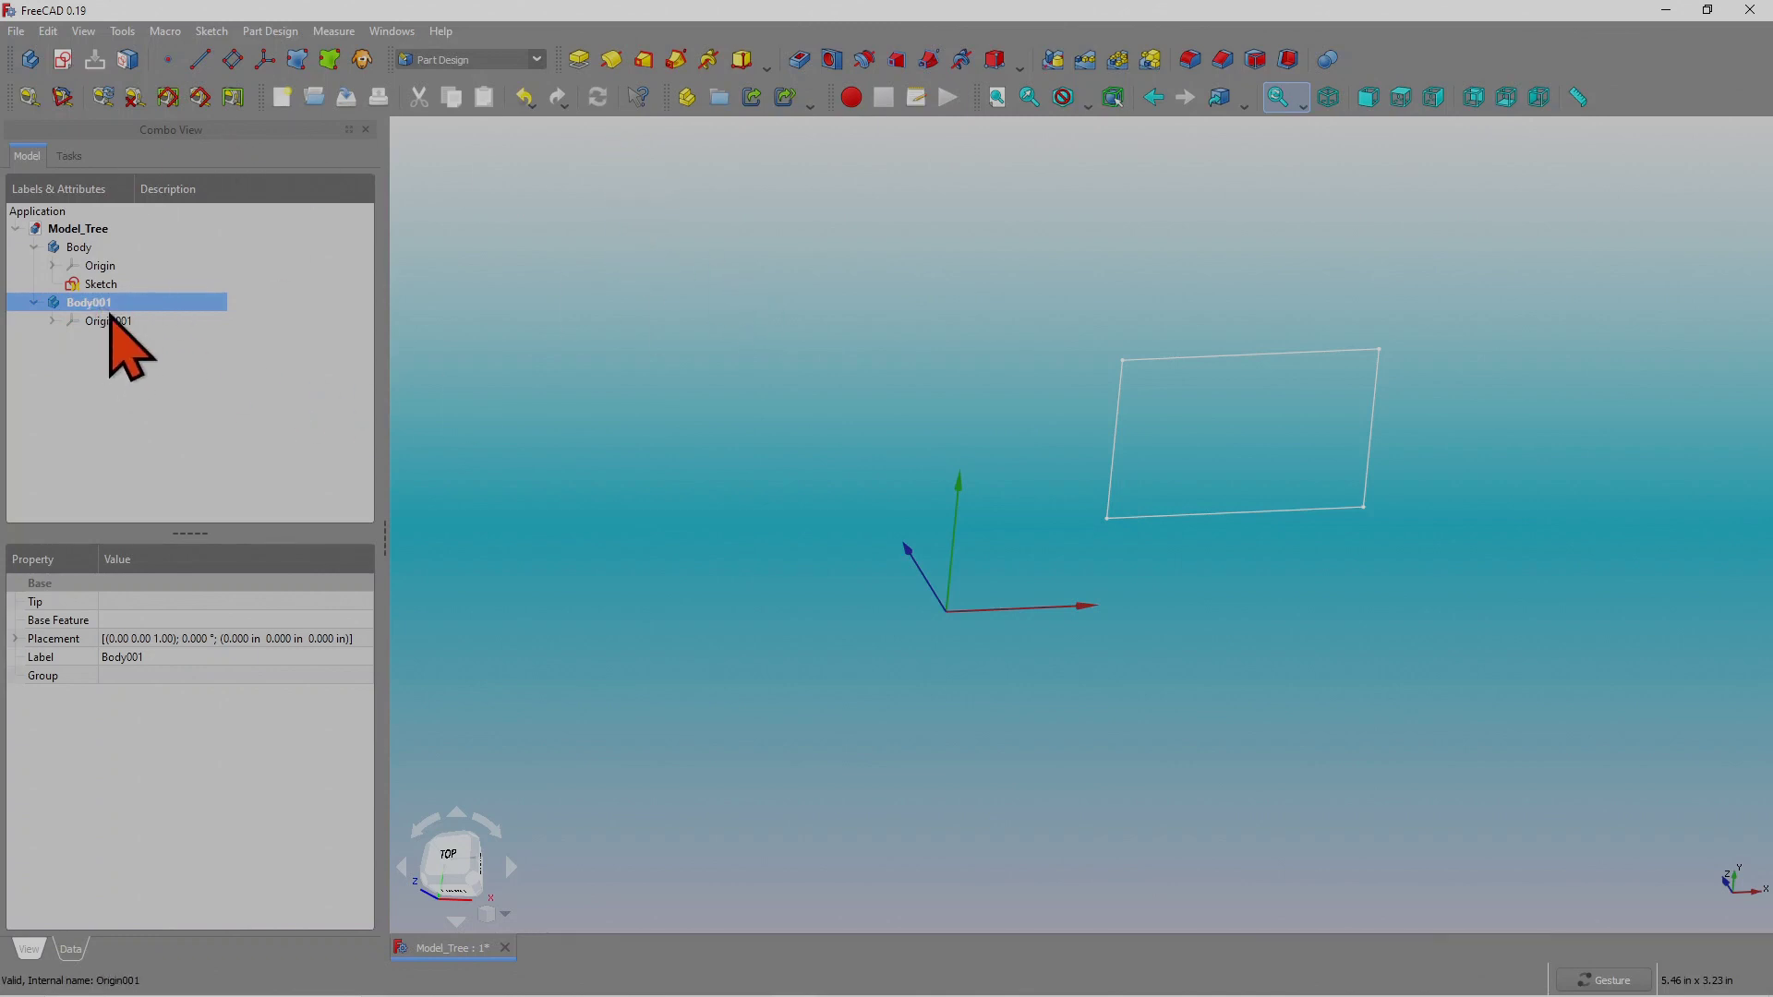
Make the first body active, and select the collapsed second body in the model tree.
click(79, 247)
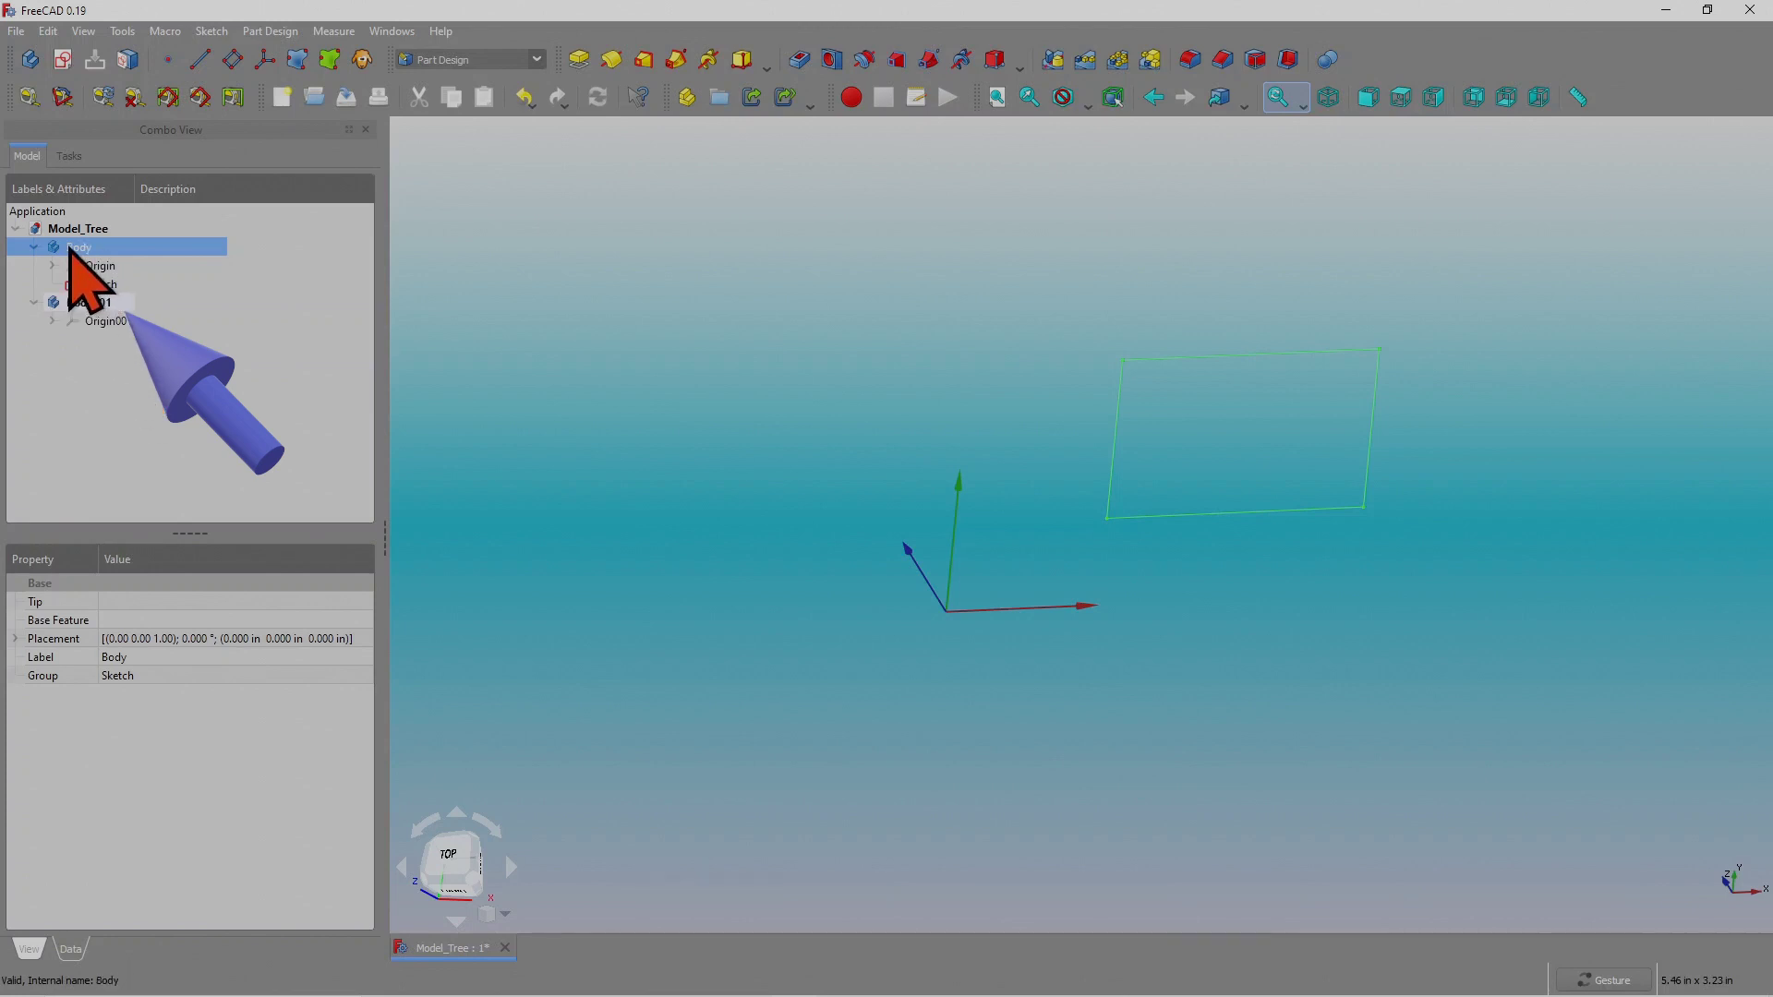
click(93, 304)
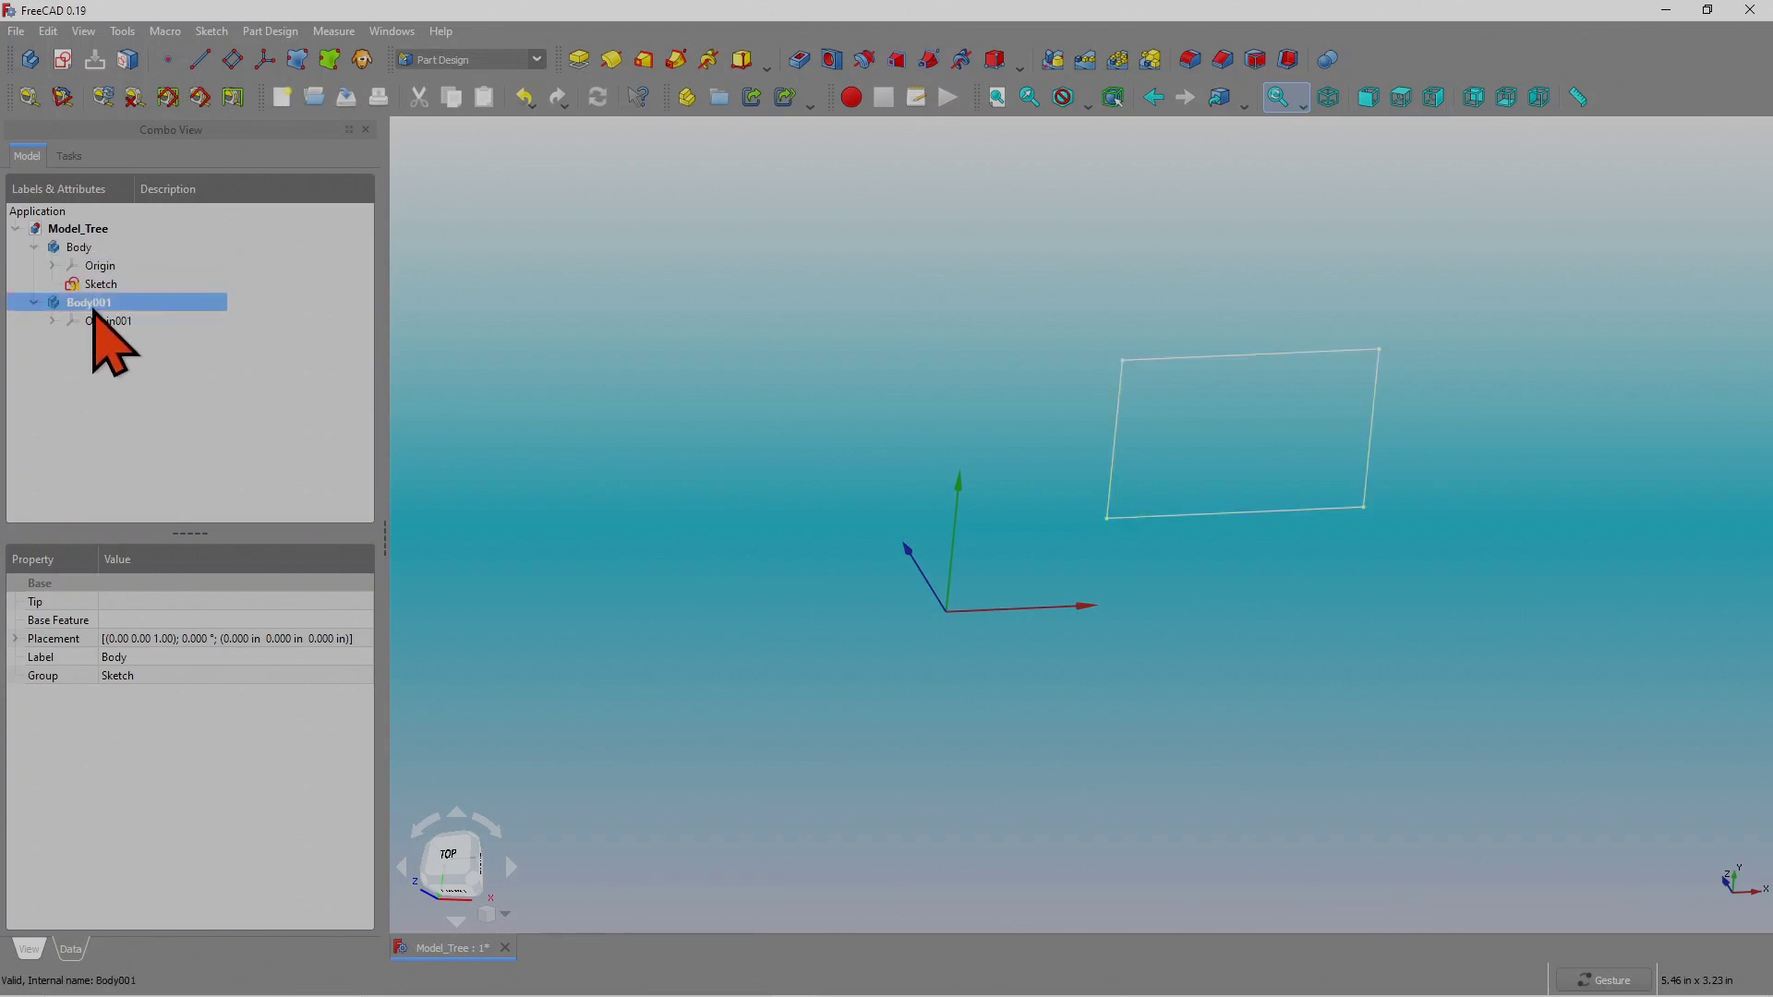
click(77, 248)
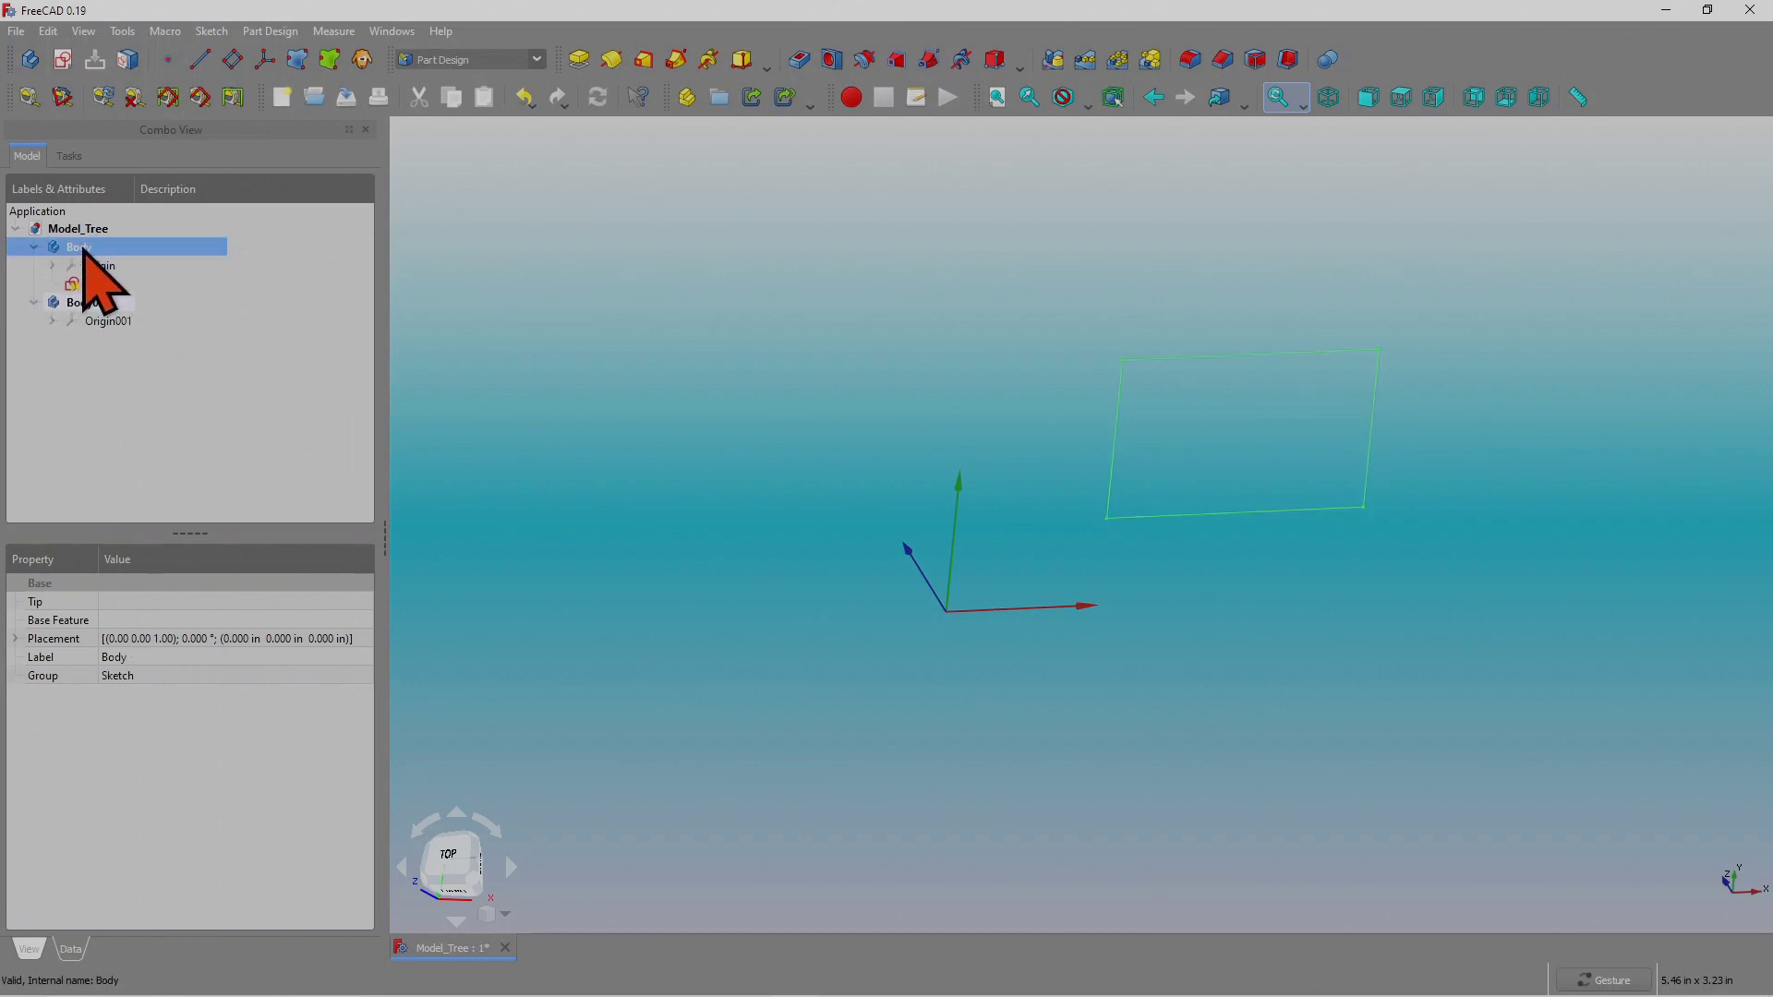
click(82, 304)
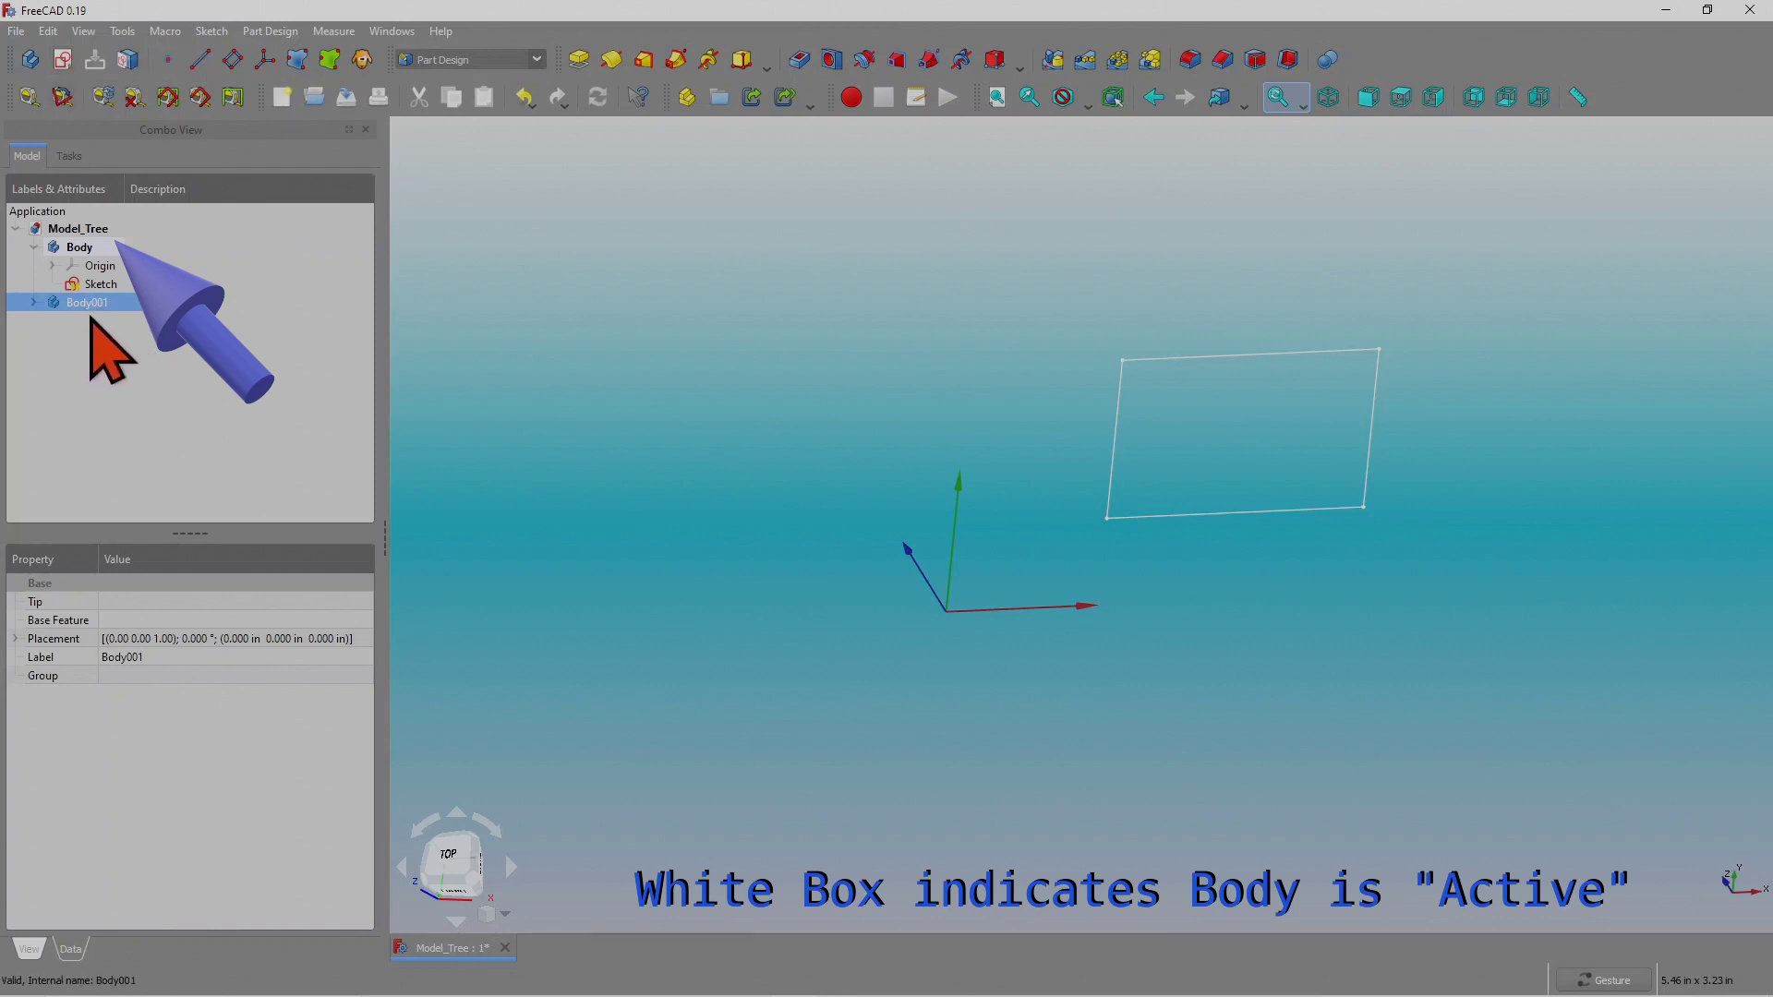
Create an empty sketch on the first body's XY plane, close it and delete it from the model tree.
click(63, 61)
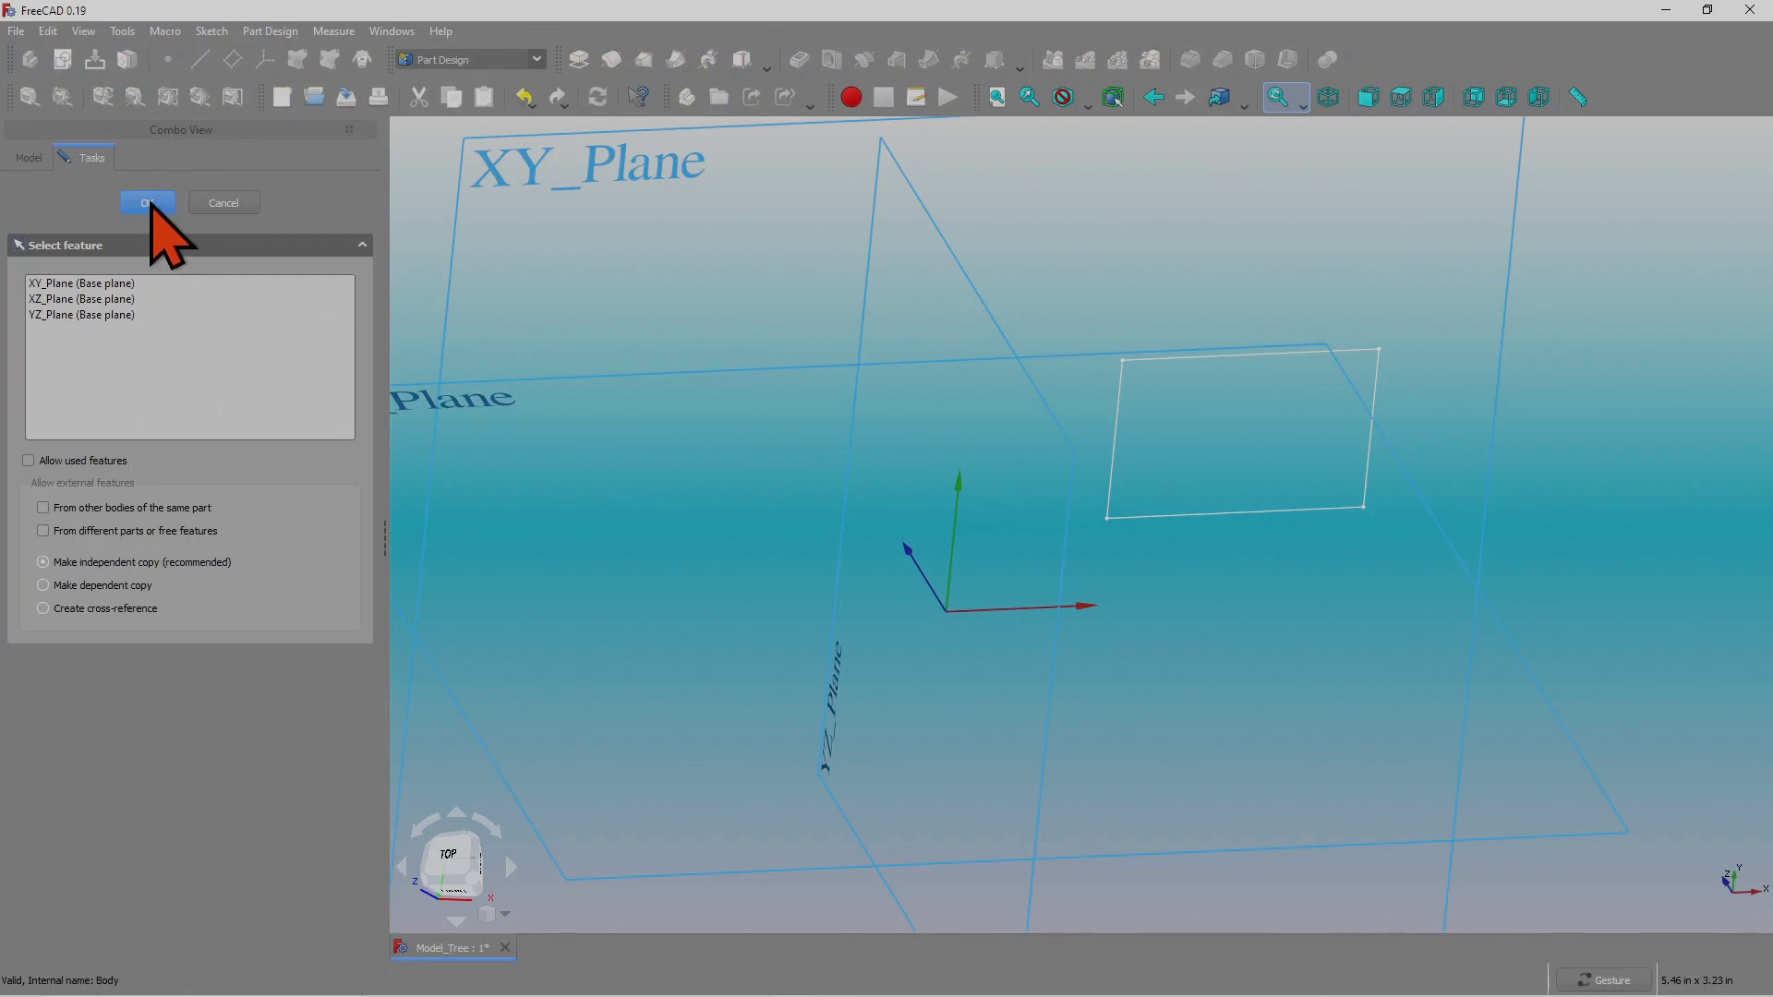
click(109, 284)
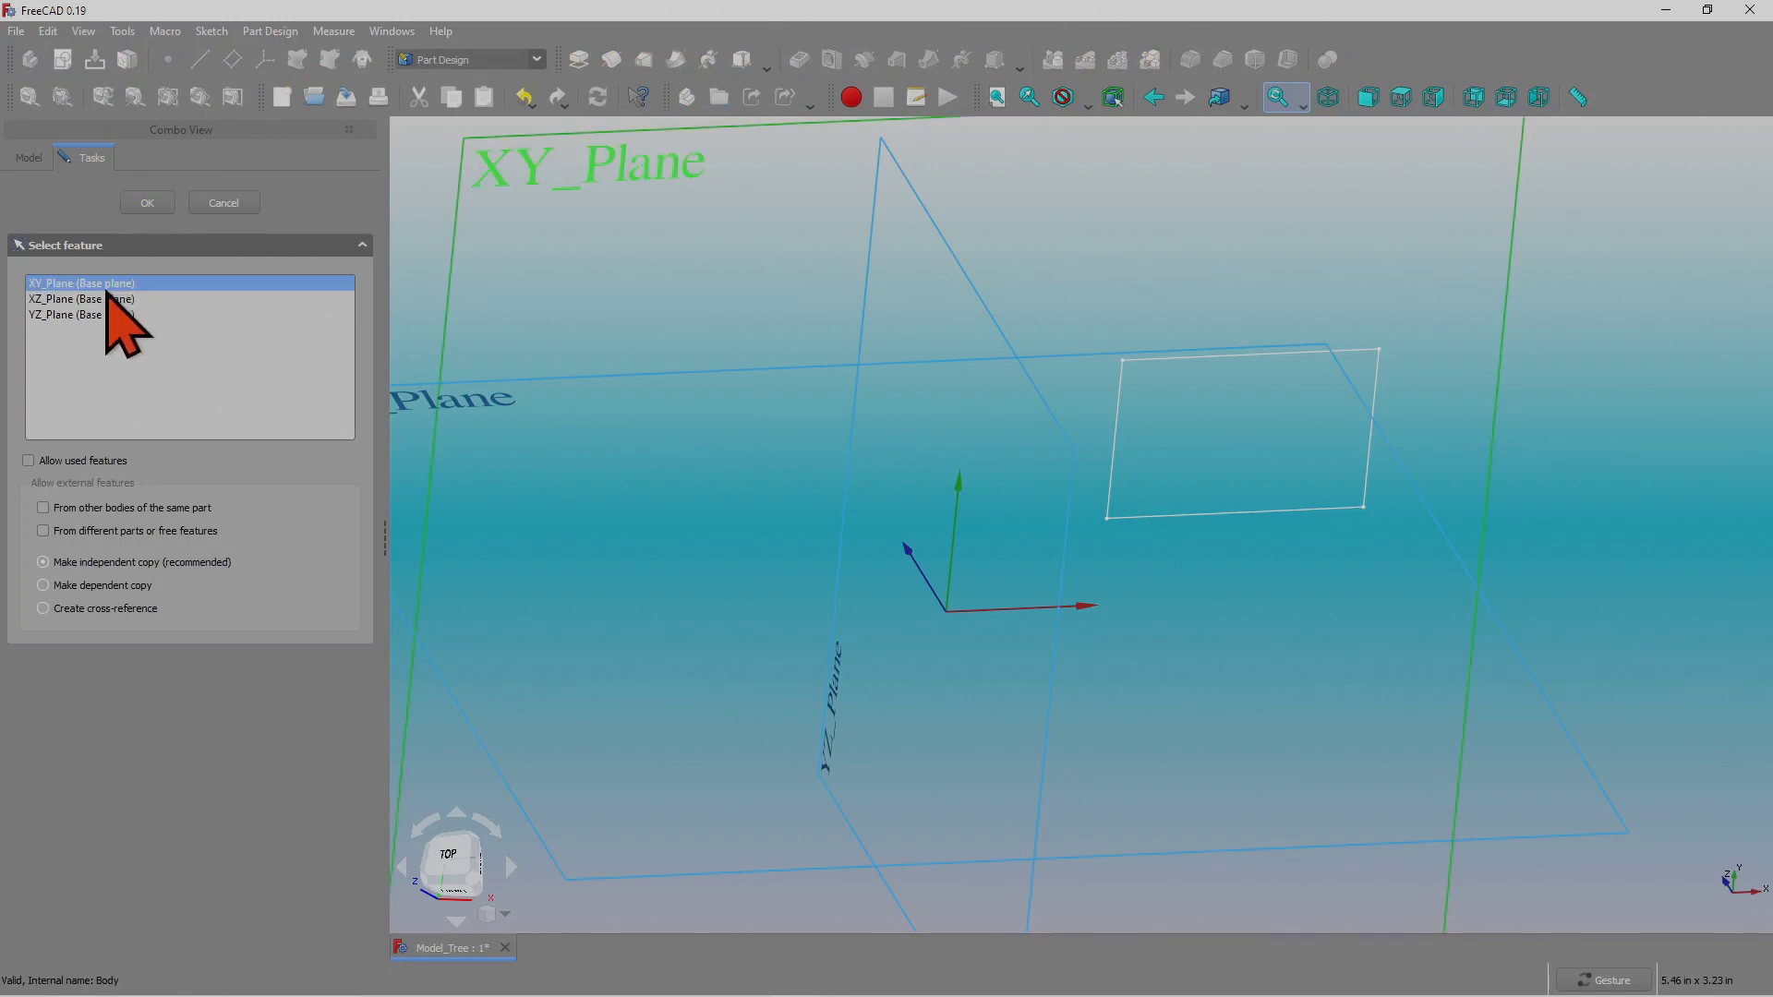
click(148, 203)
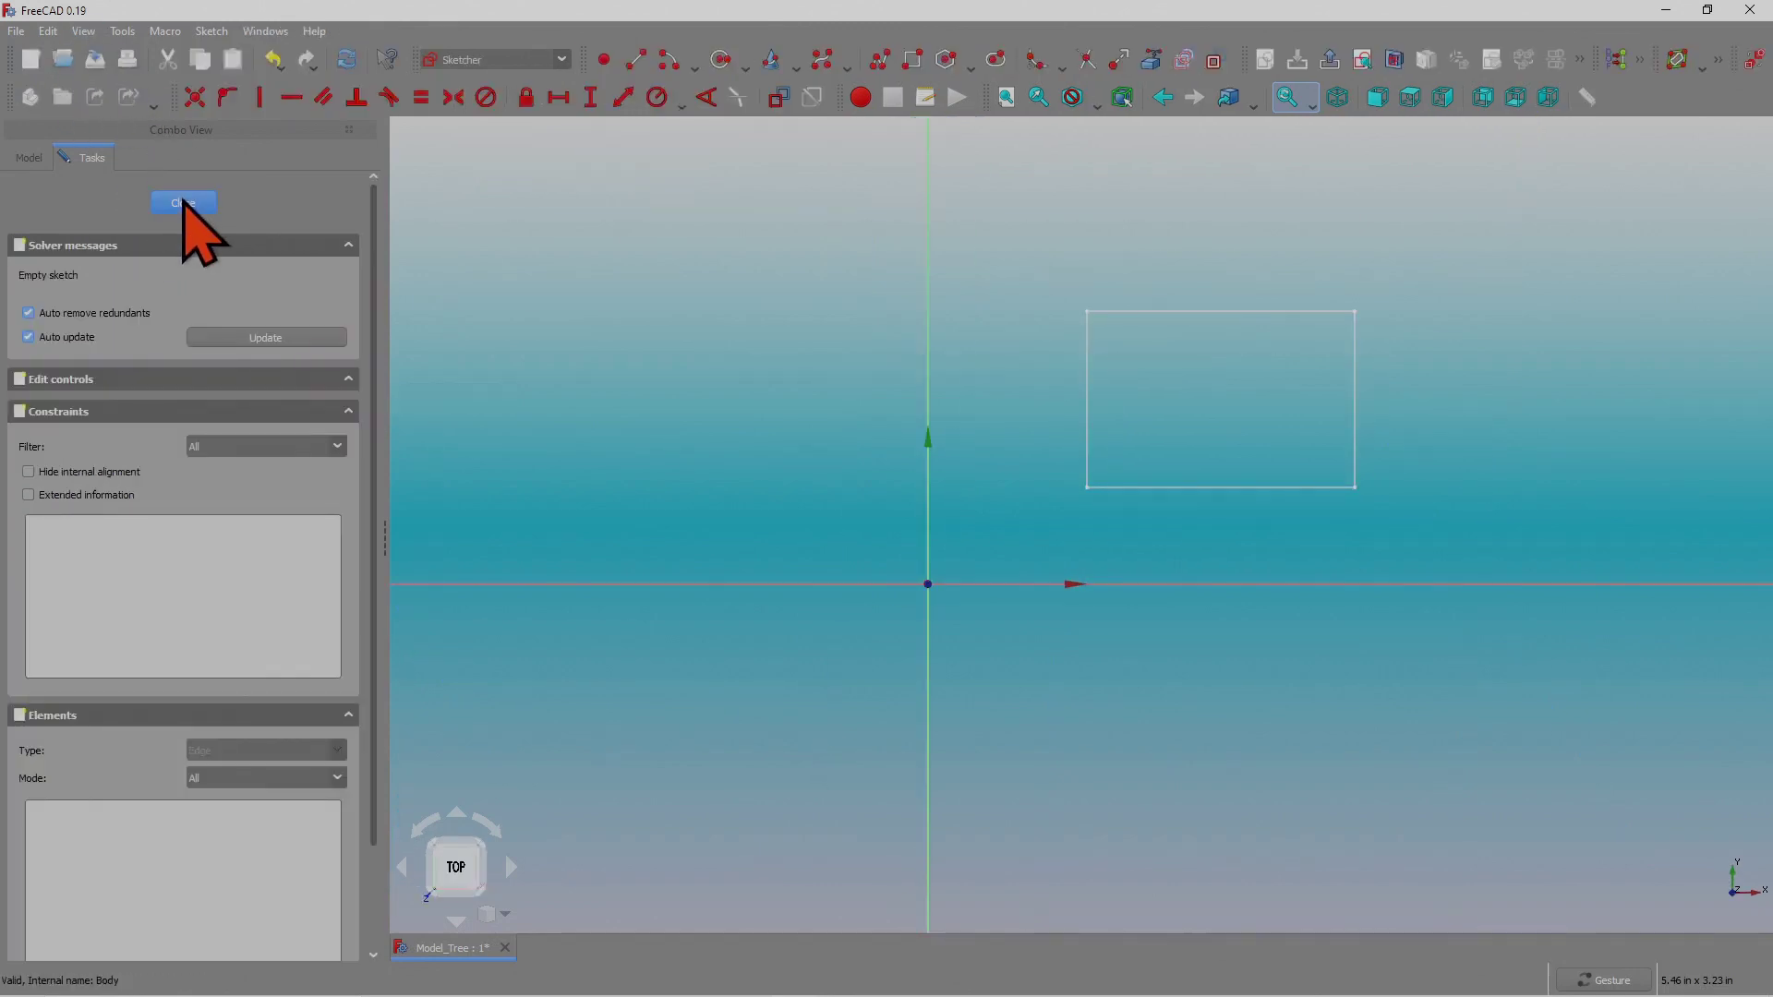
click(183, 204)
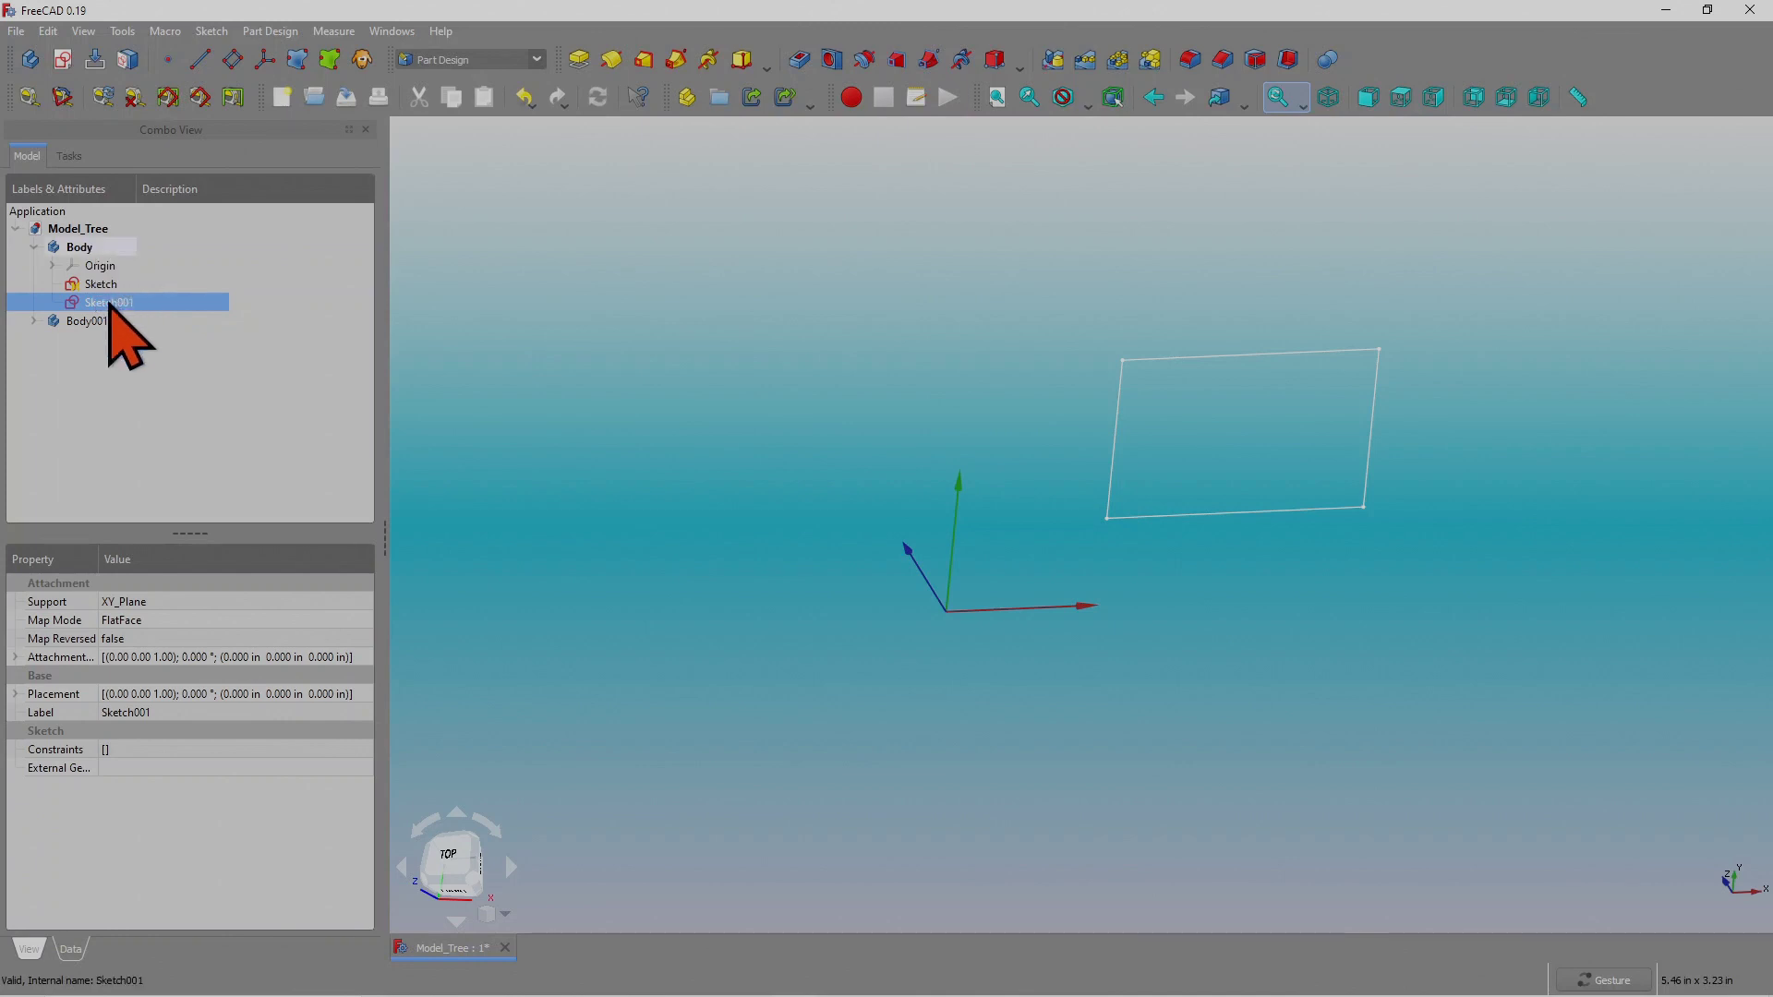
key(Delete)
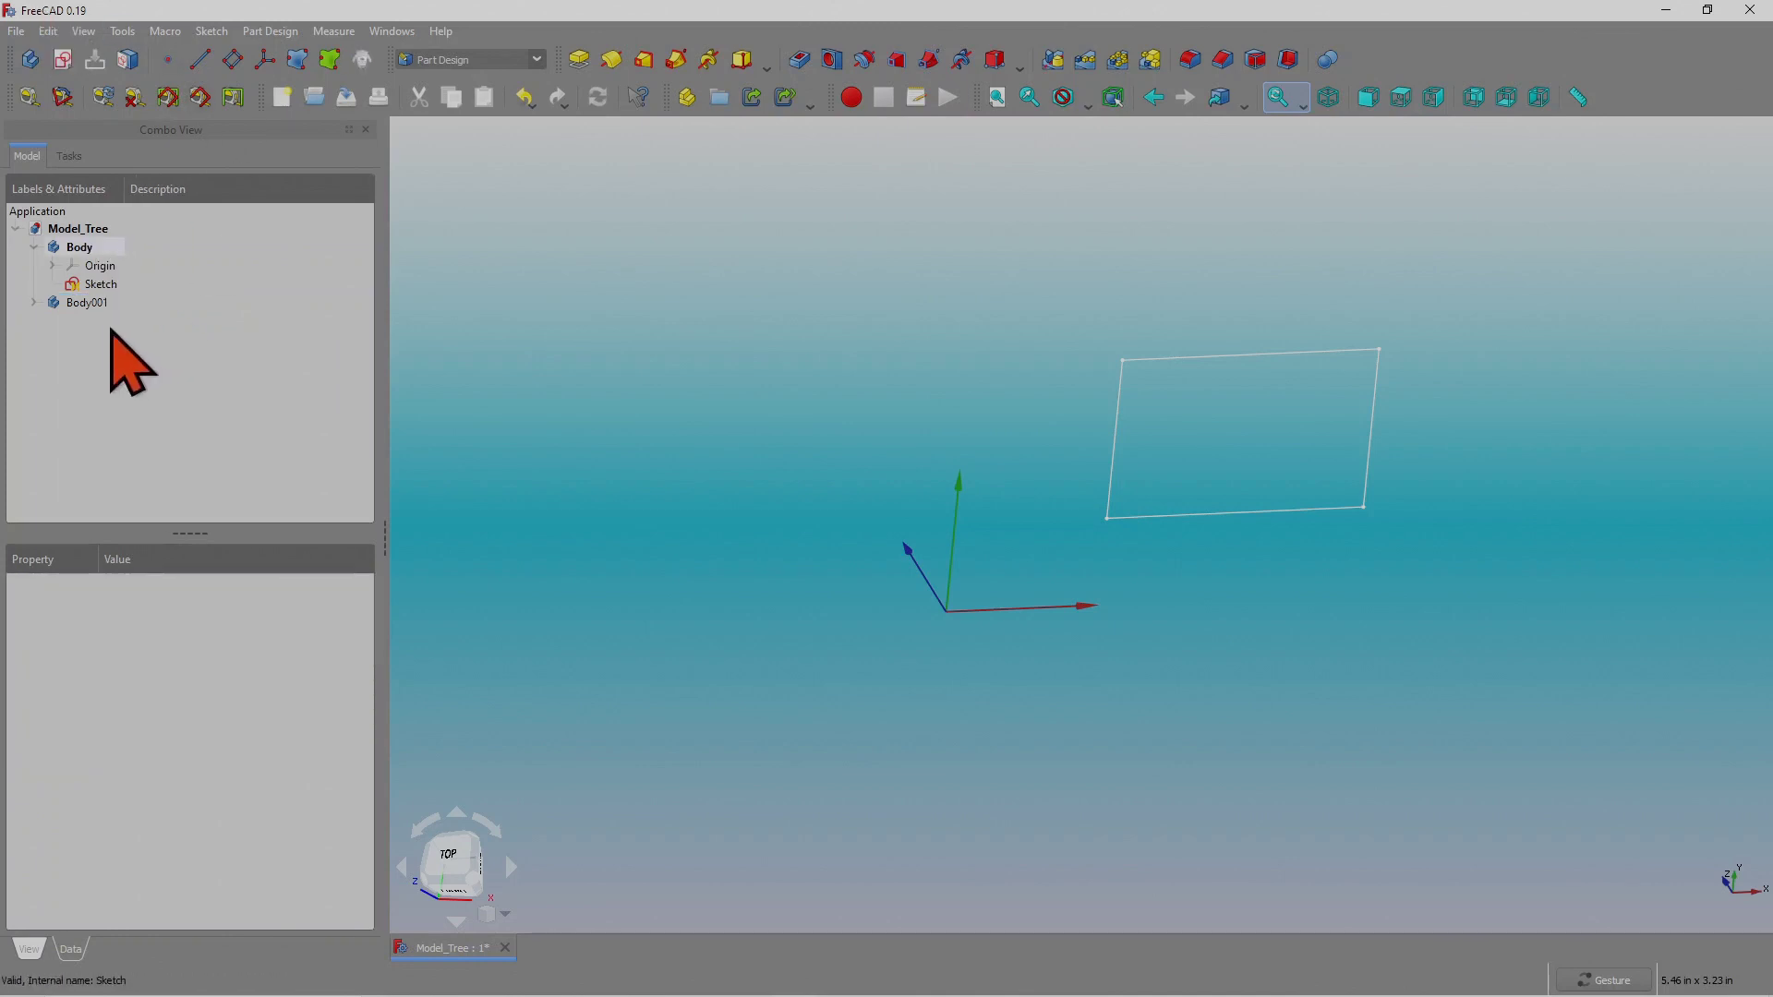
Make the second body active and expand the first body's contents in the model tree.
click(76, 304)
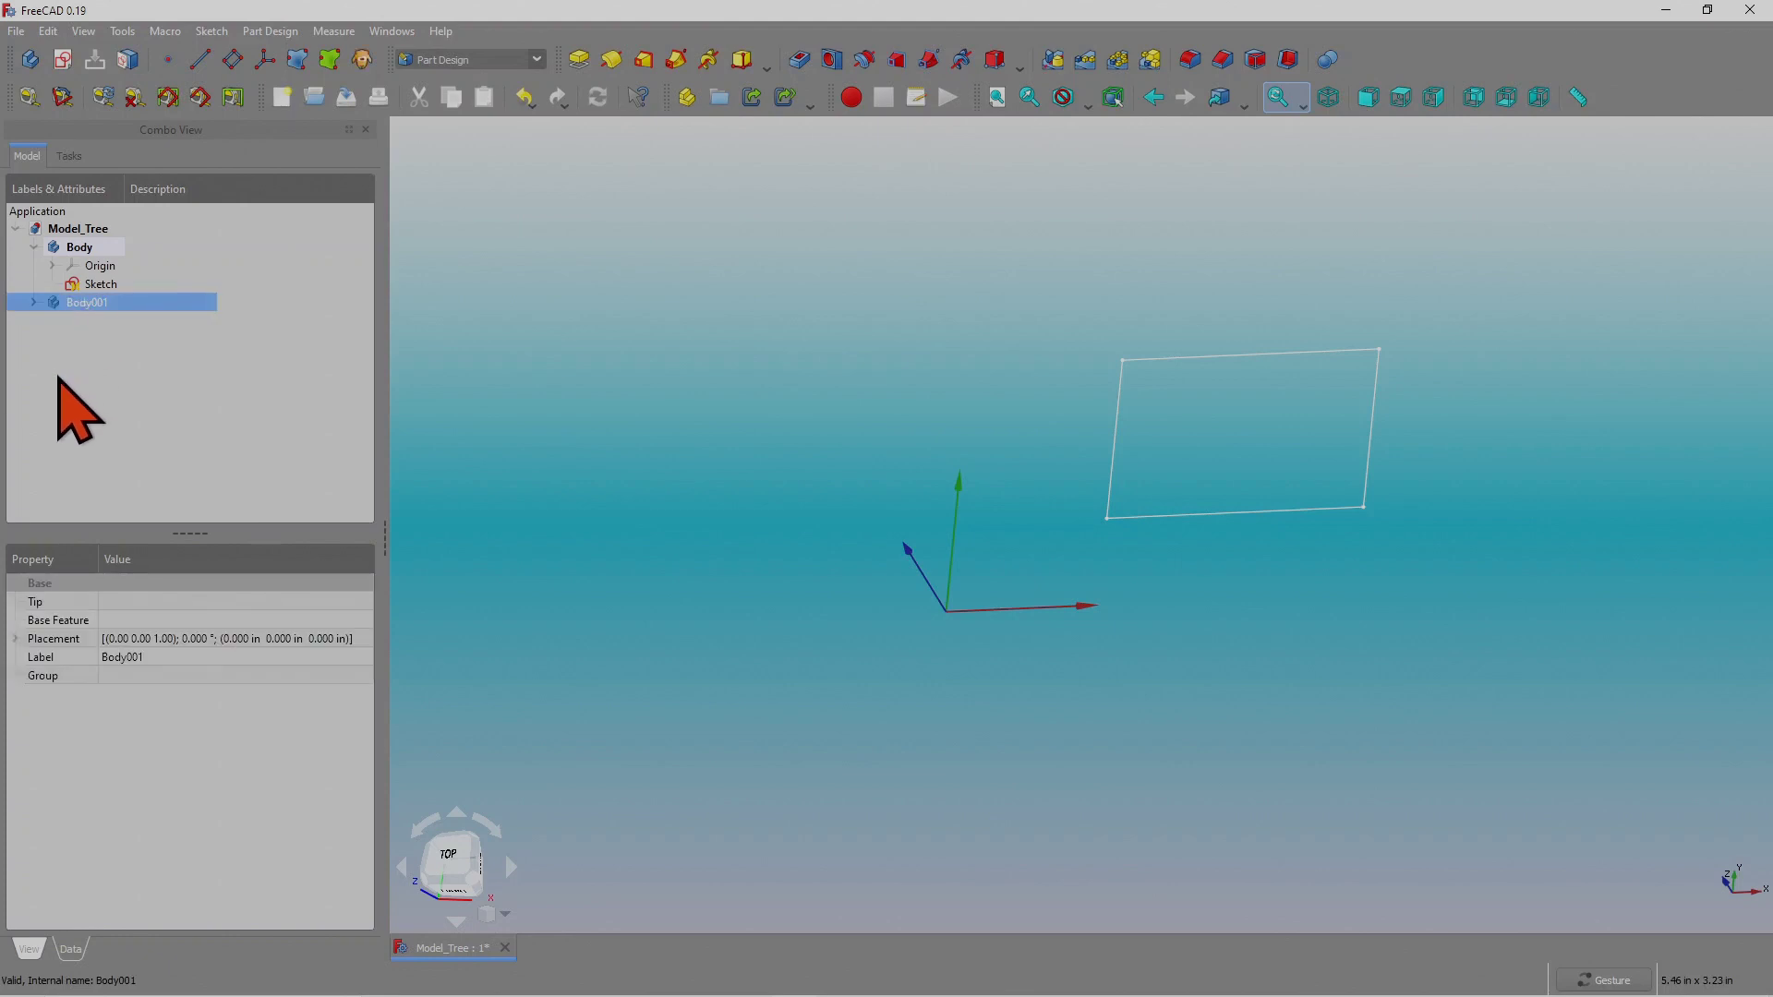
double_click(93, 304)
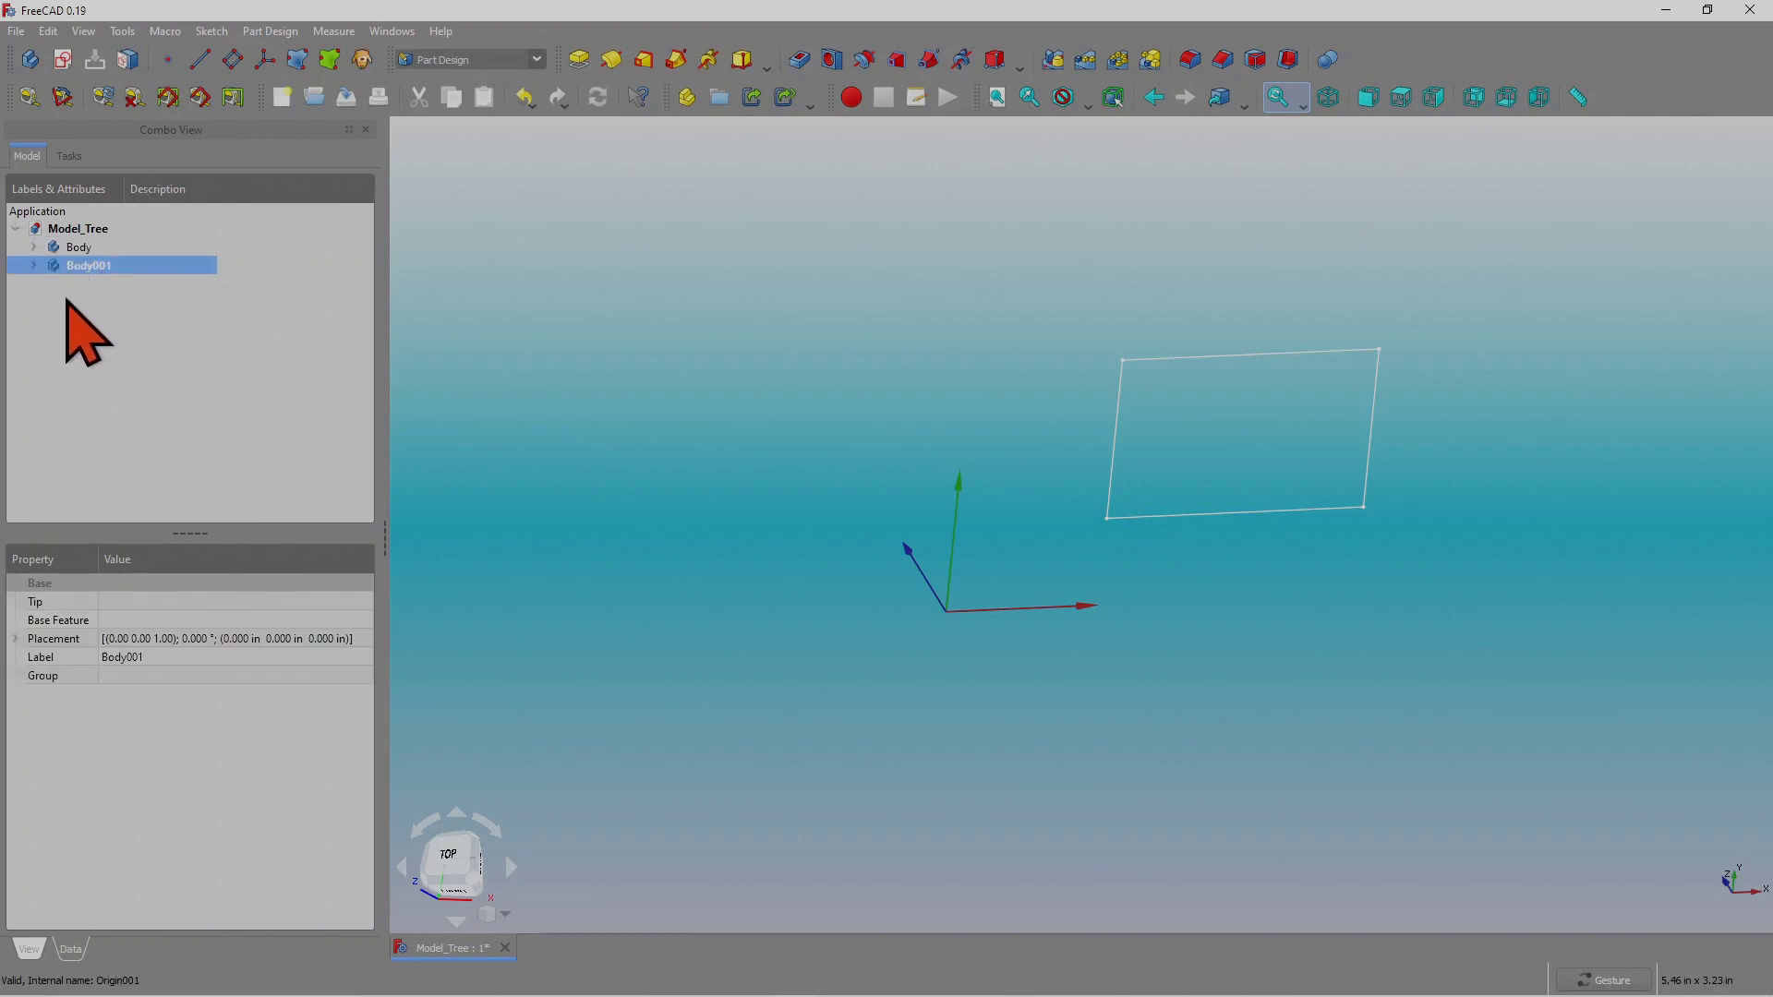
click(34, 248)
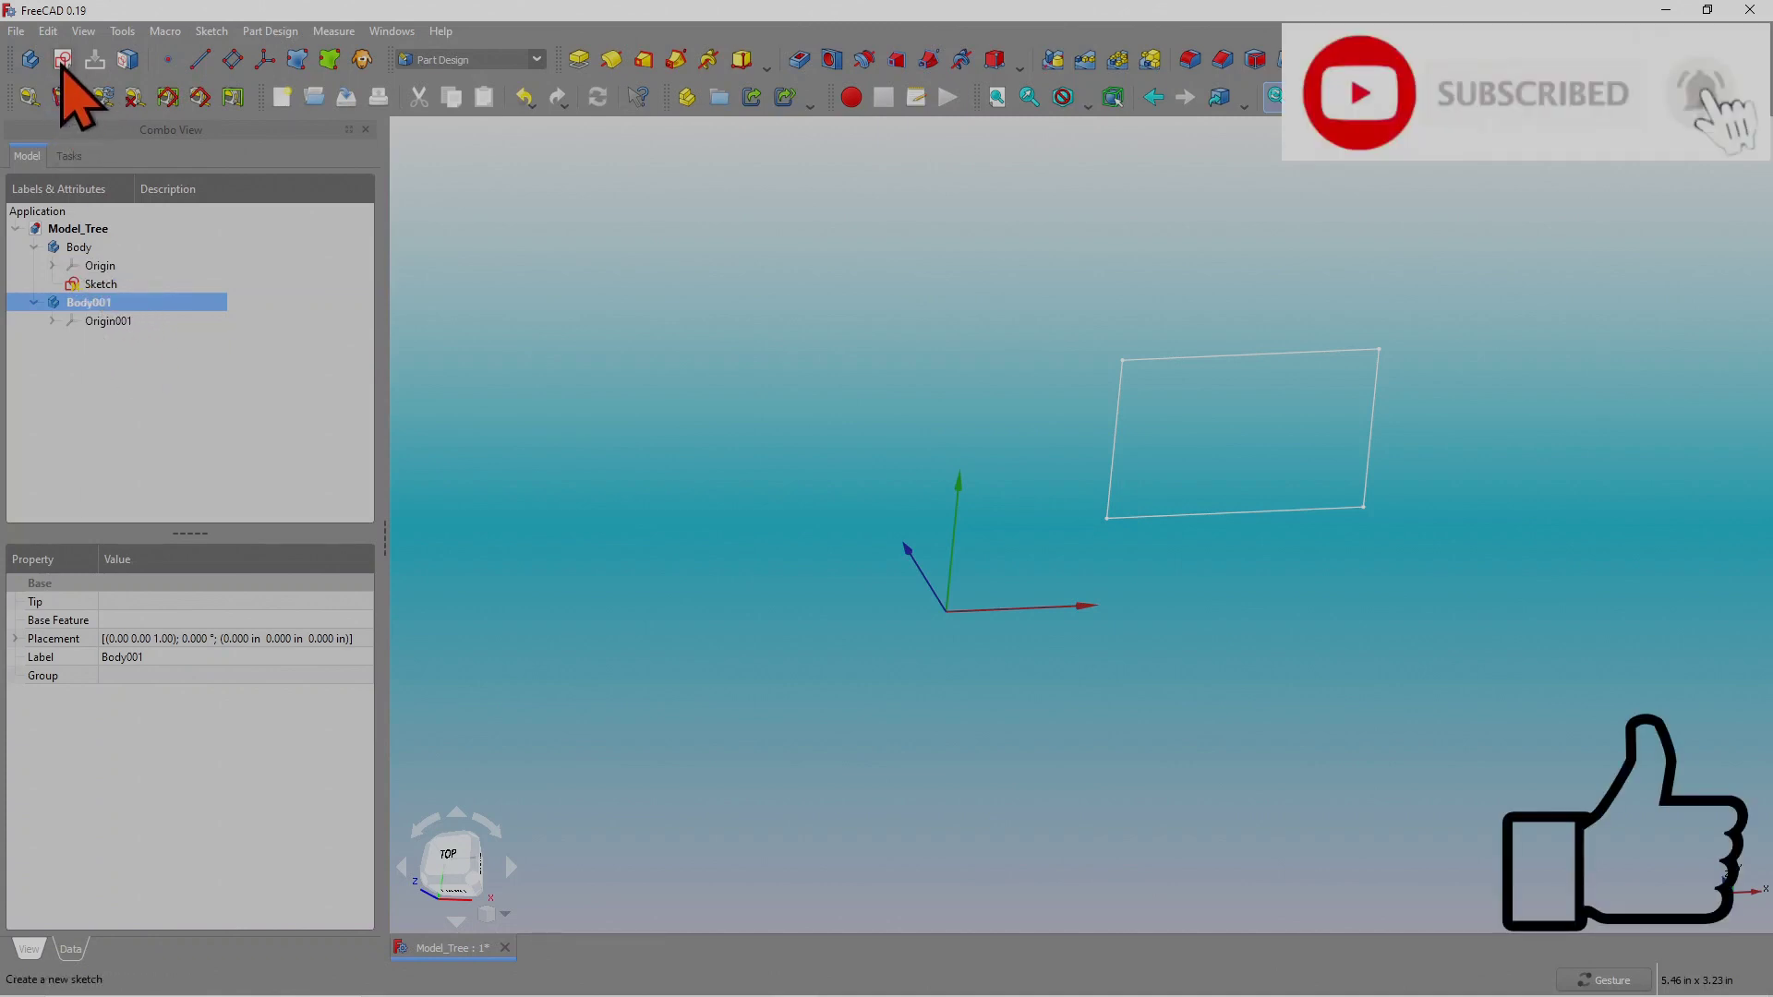
Sketch a circle on the second body's XY plane, above the origin and beside the first body's rectangle.
click(63, 61)
click(91, 283)
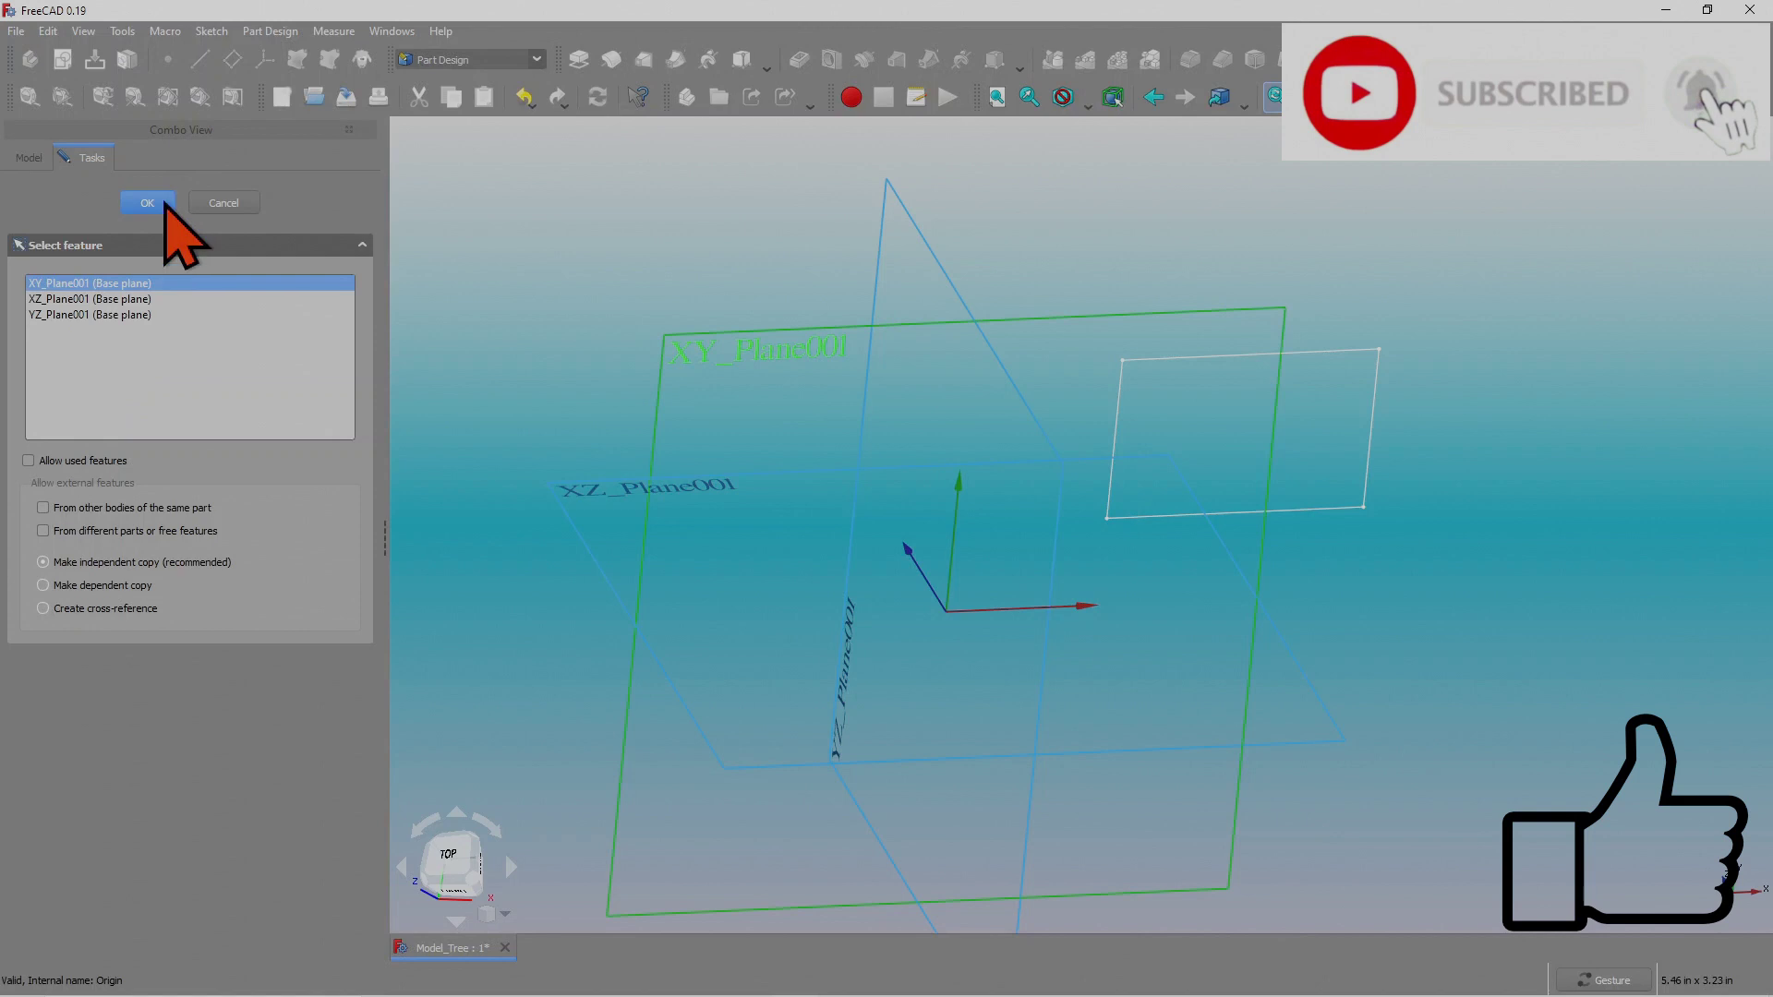
click(148, 203)
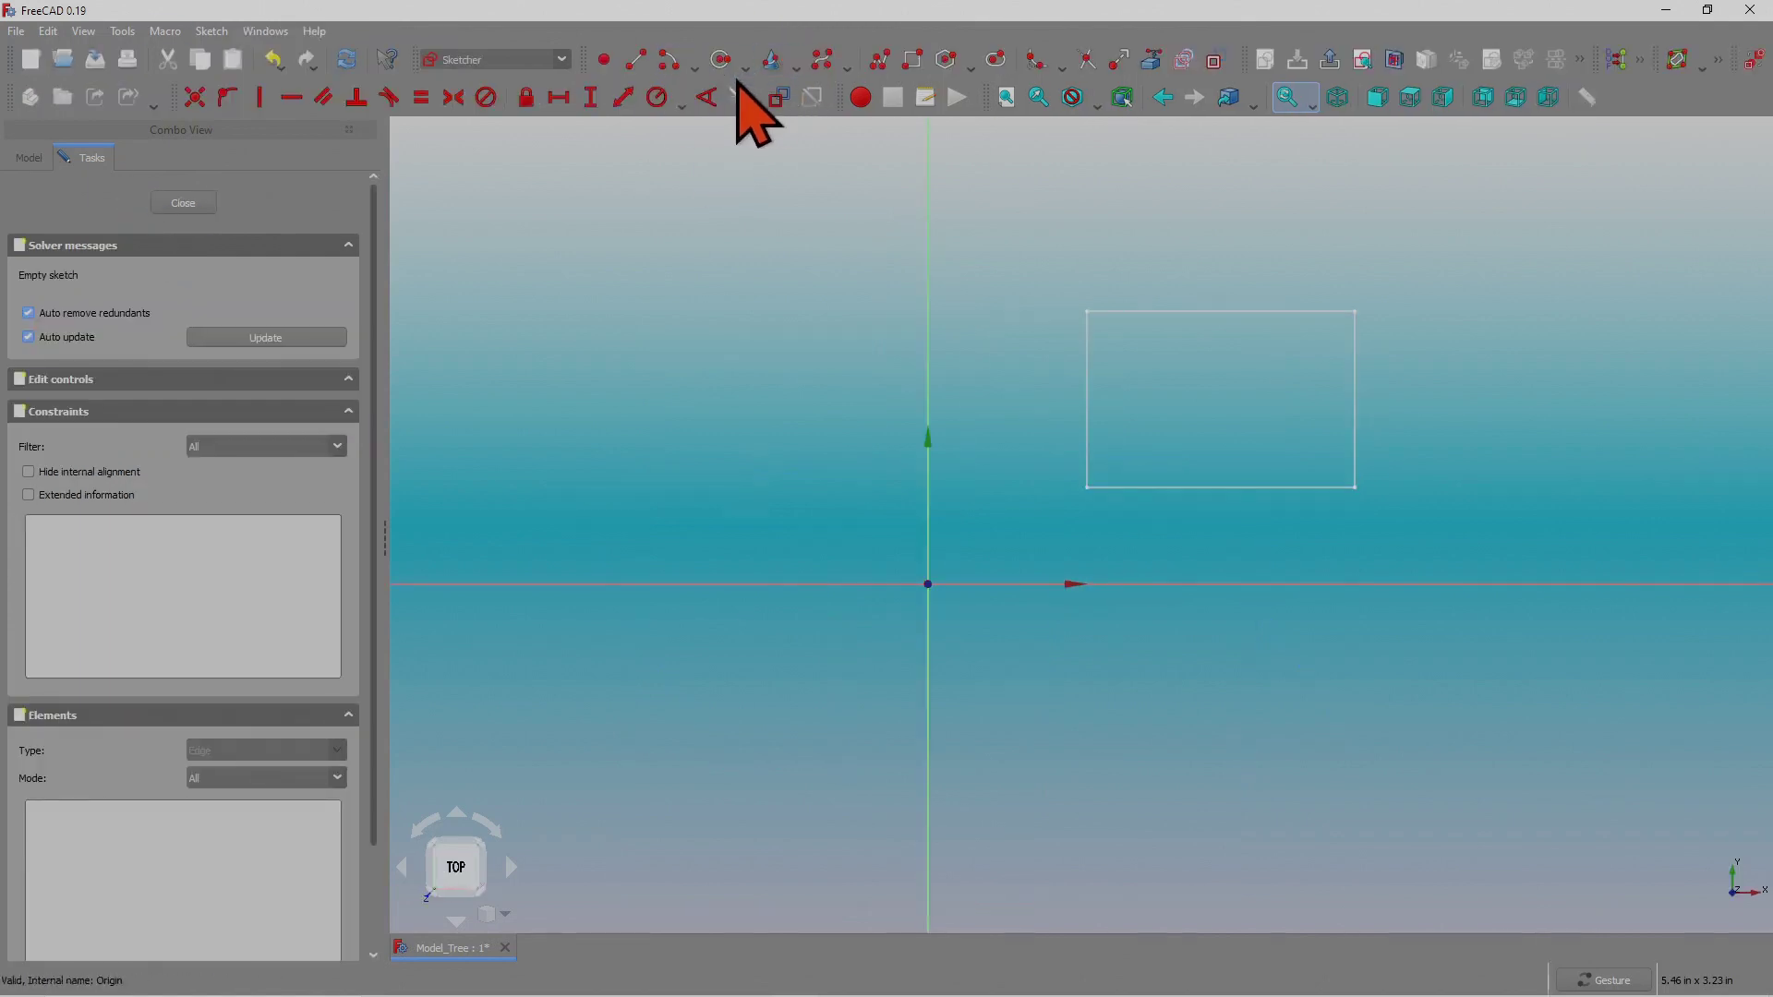
click(720, 59)
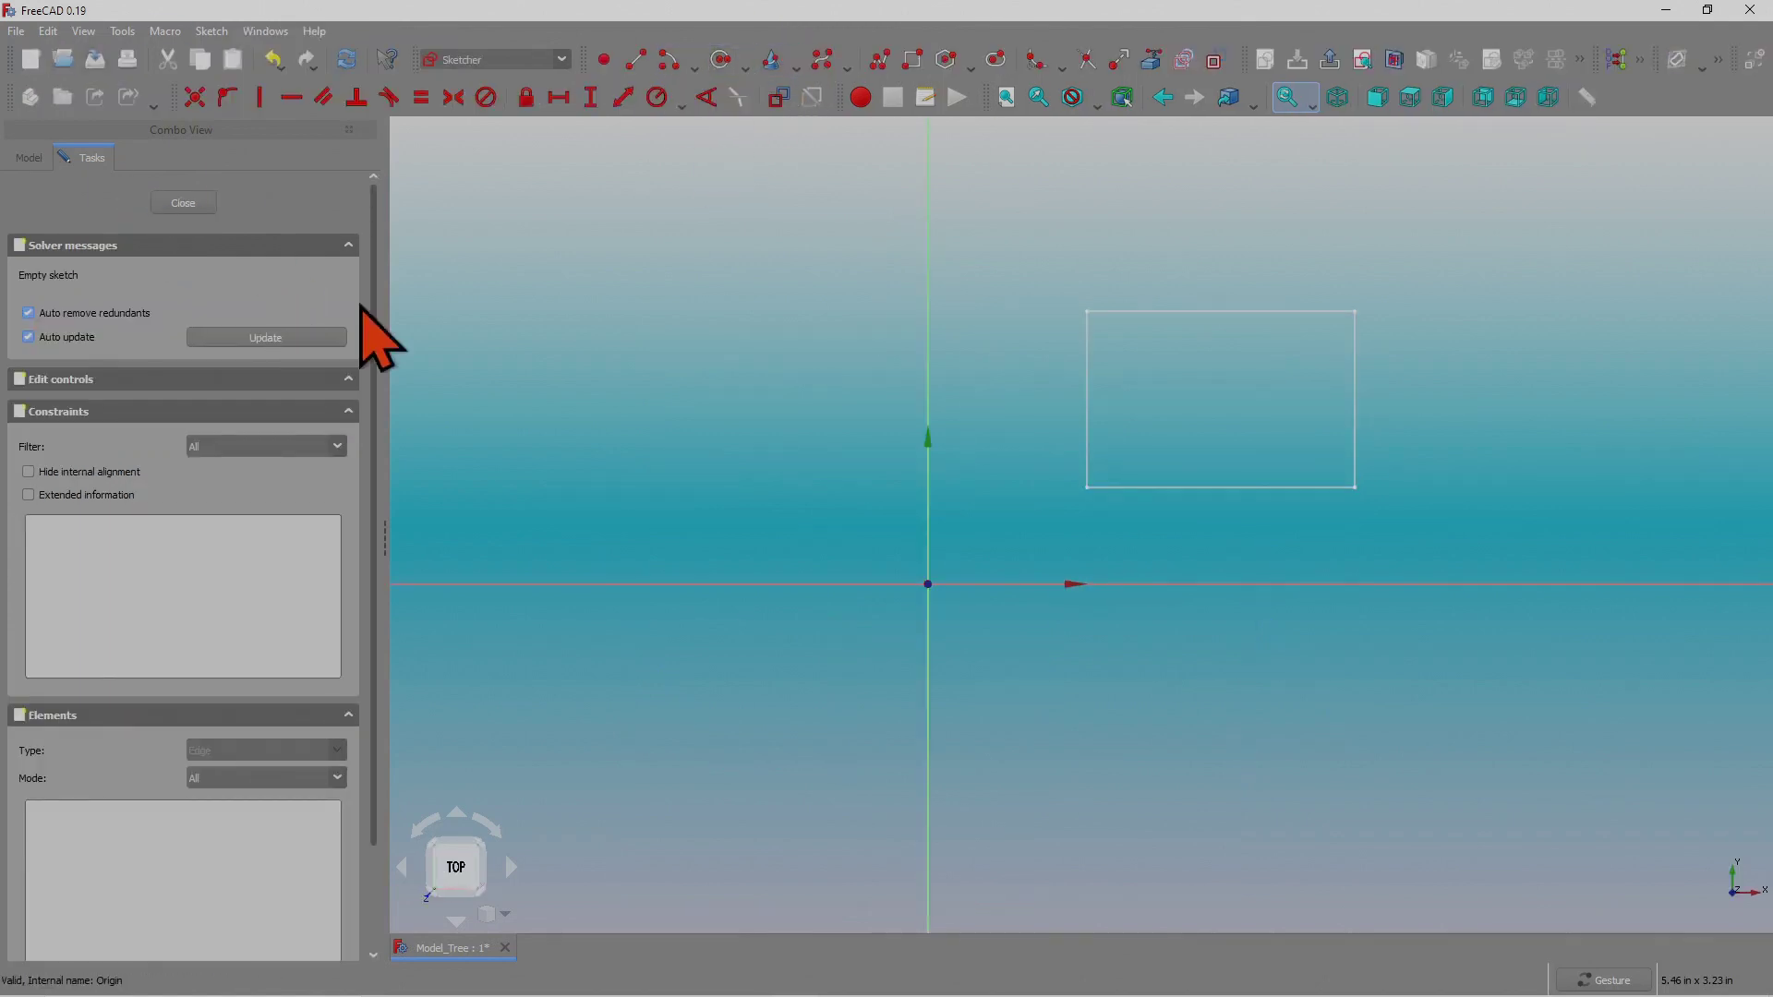
click(873, 305)
click(928, 425)
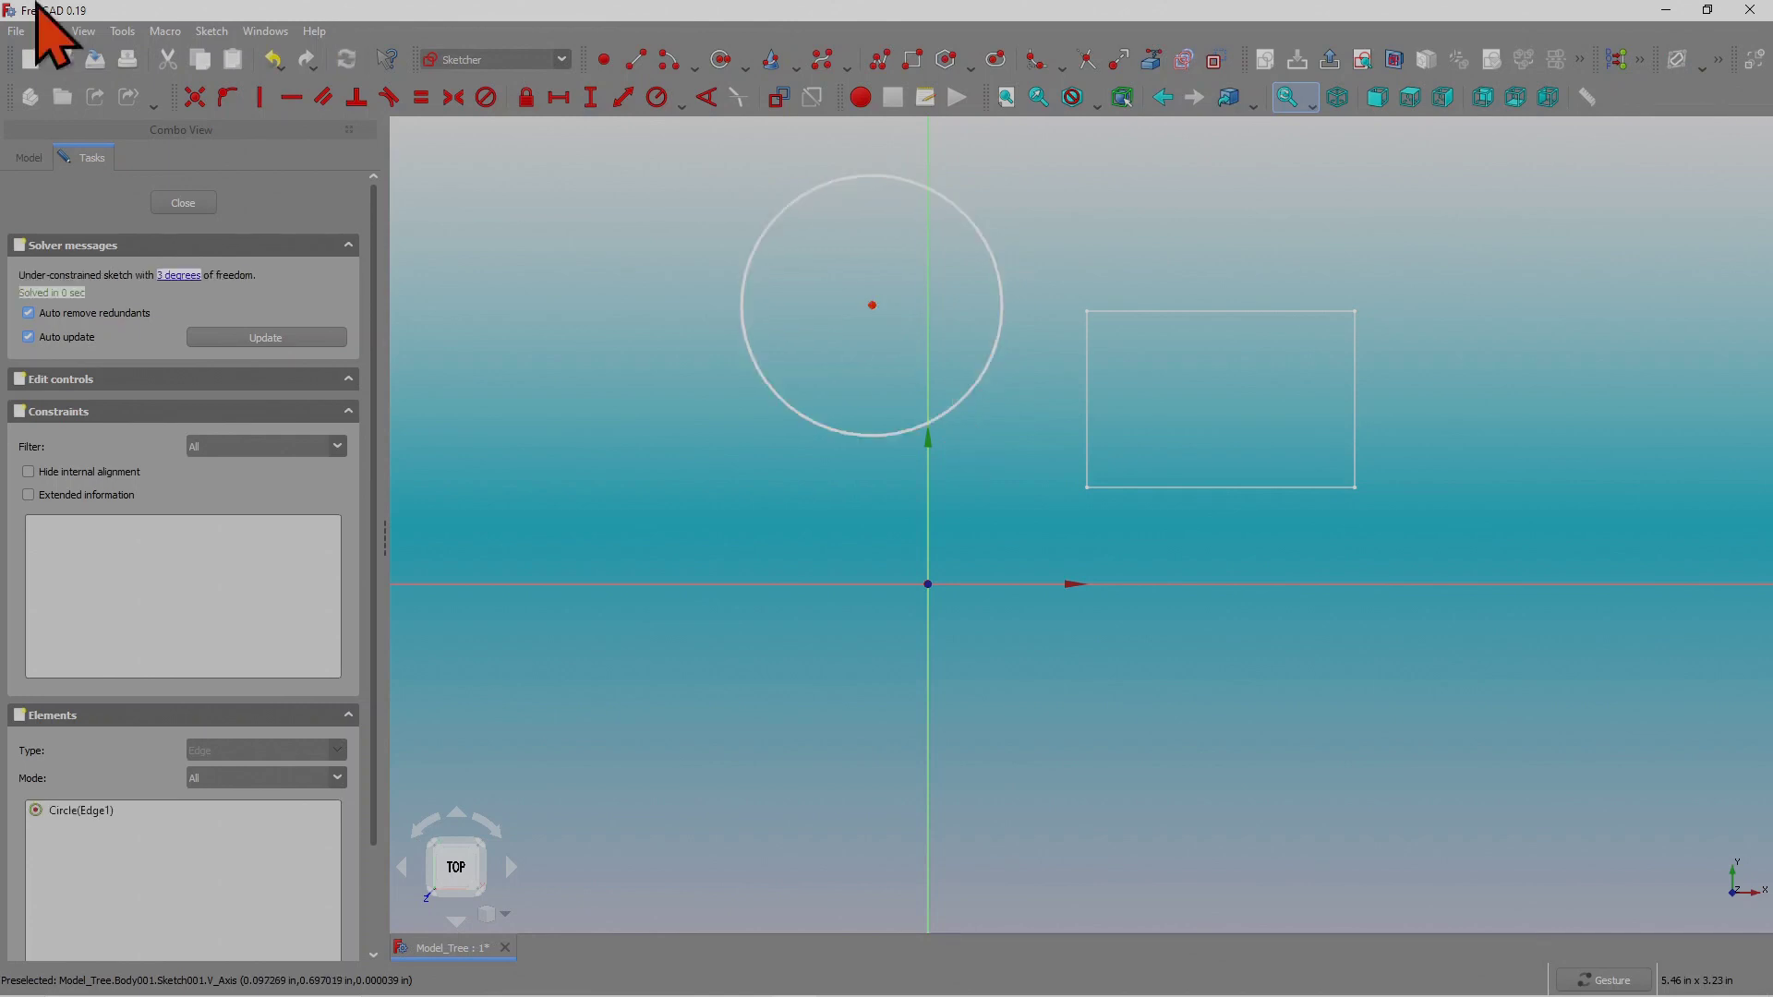
click(184, 204)
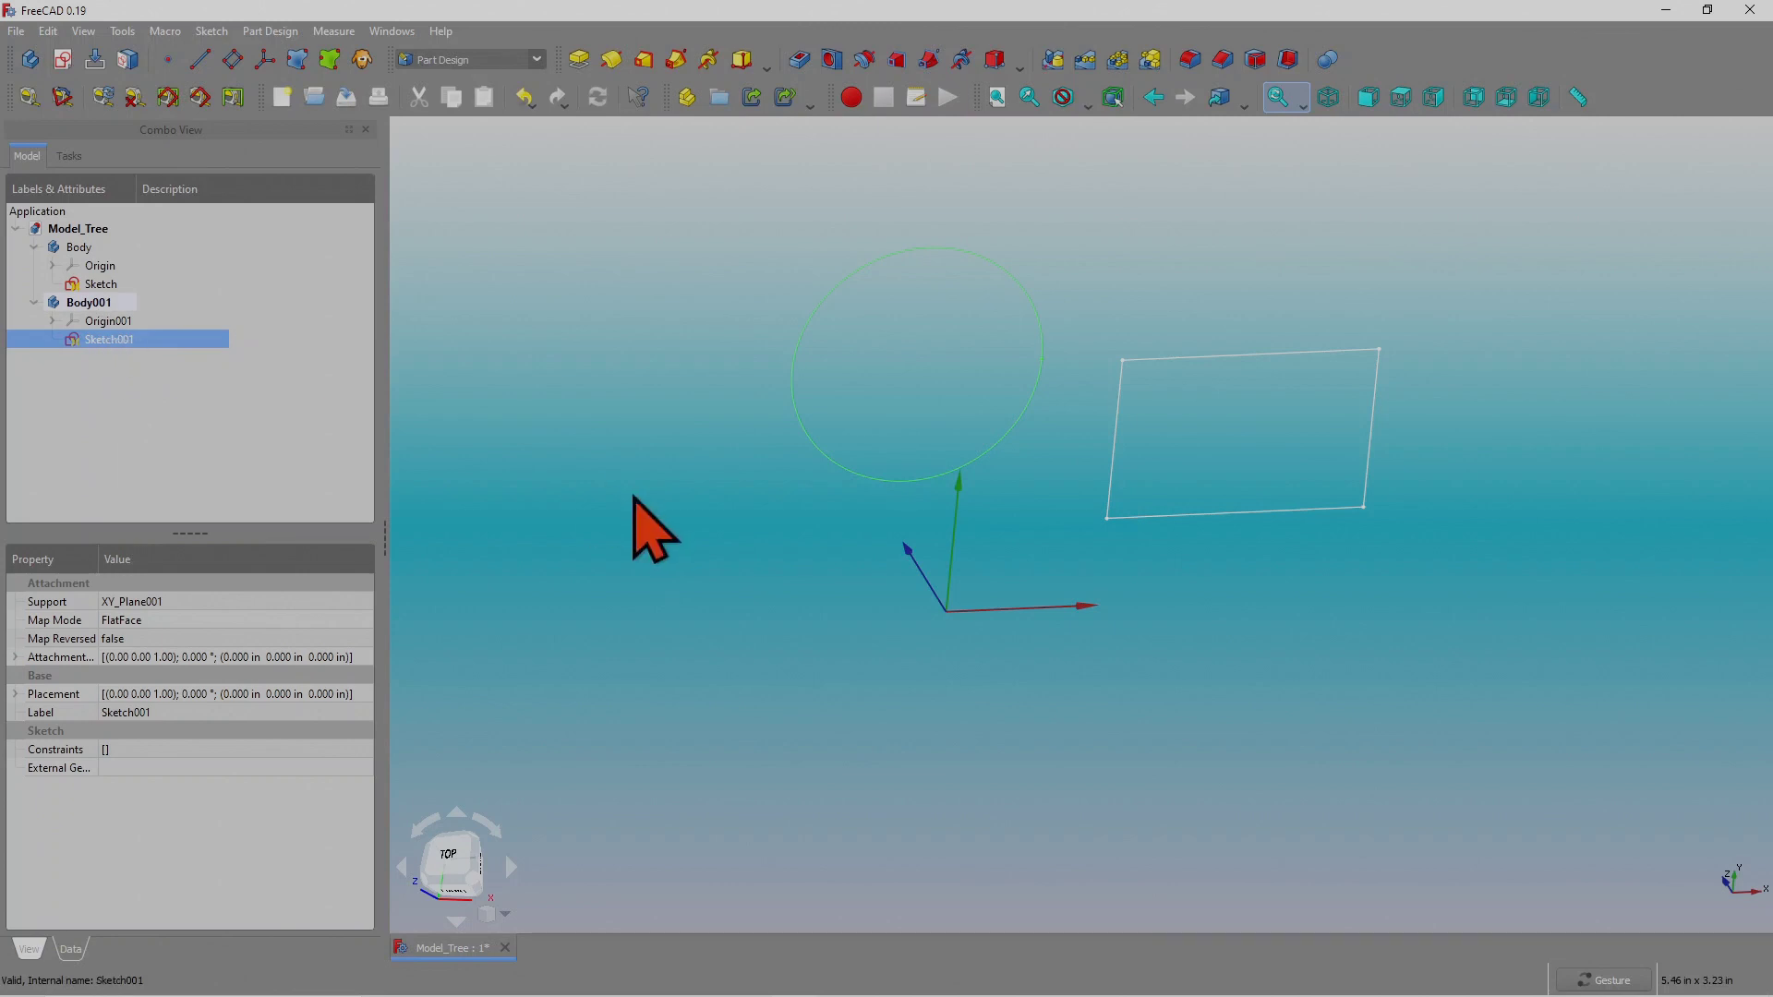
Try to pad the first body's rectangle sketch while the second body is active.
drag(779, 633, 834, 585)
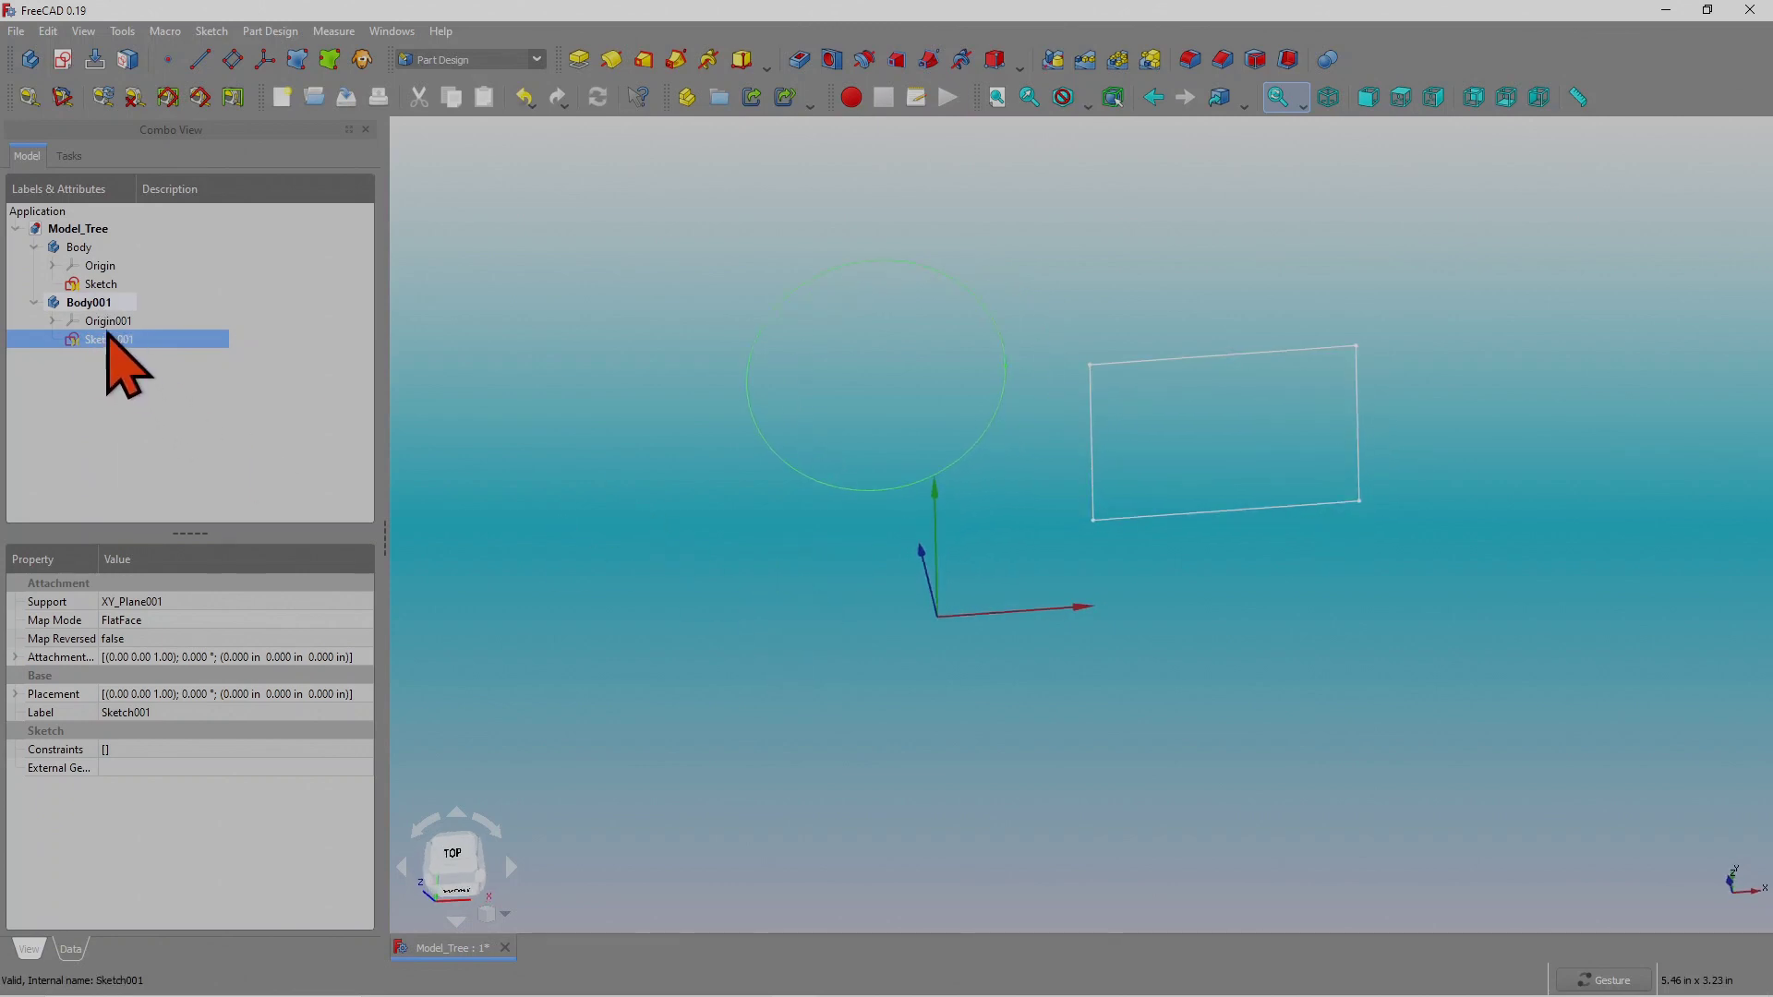
click(100, 283)
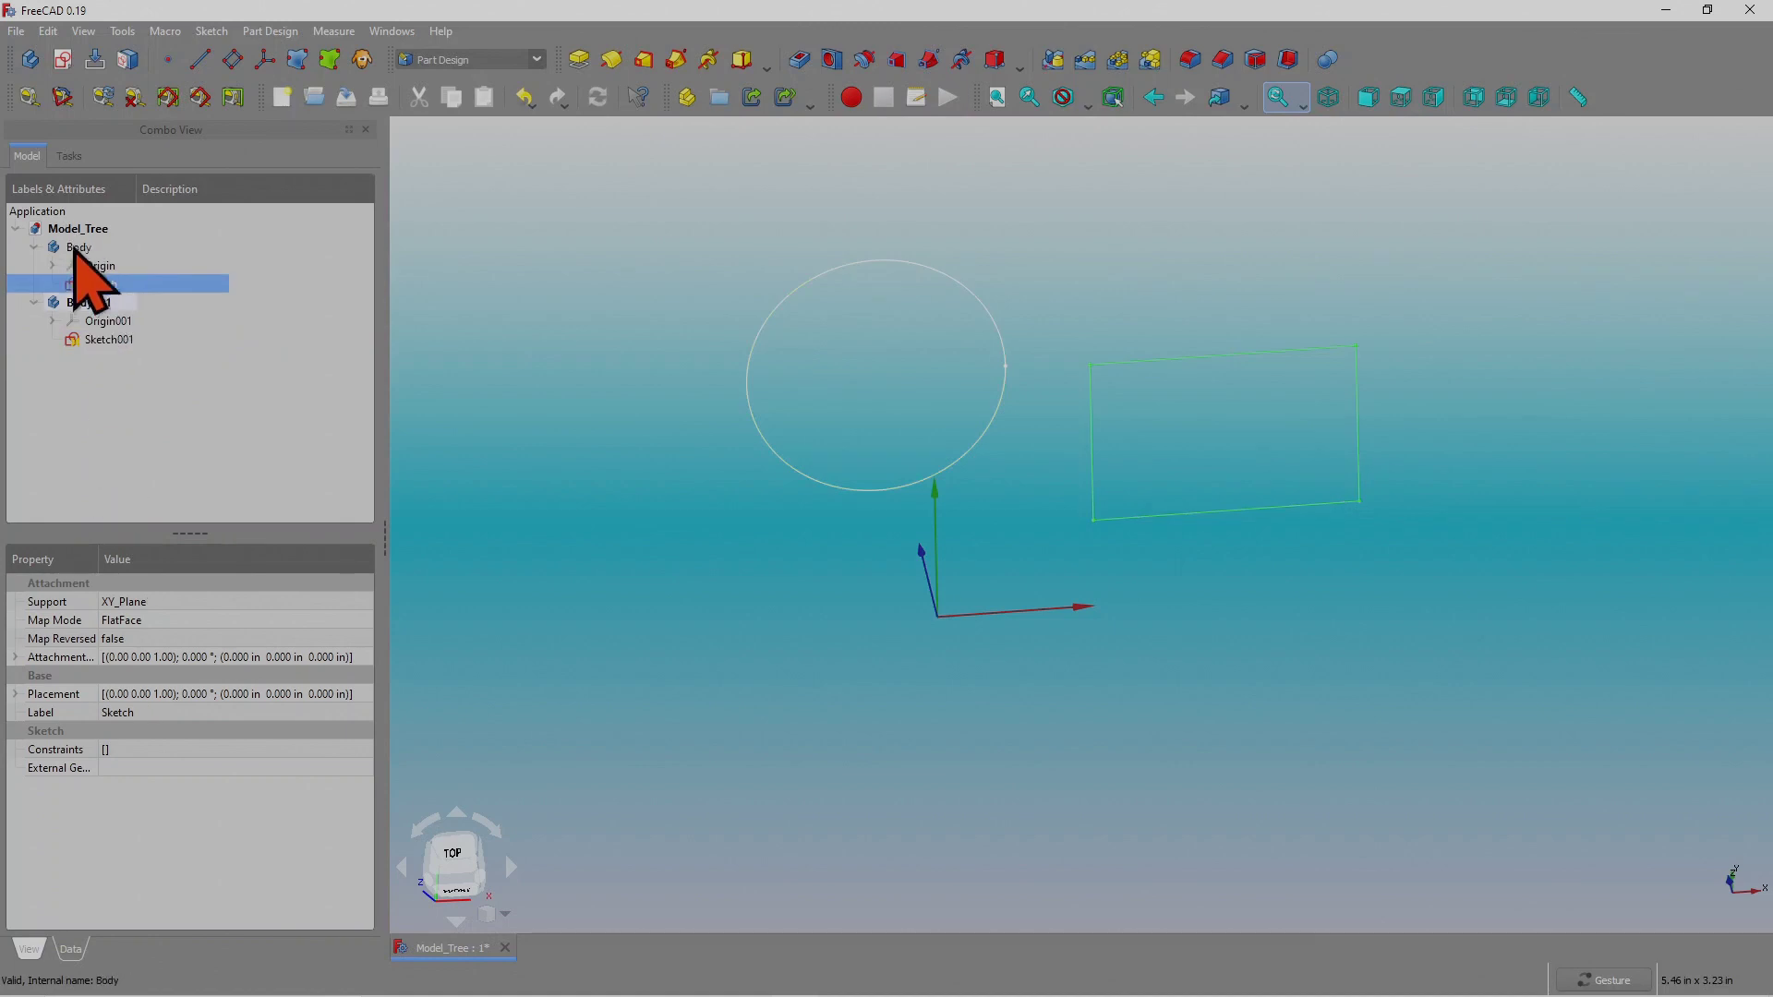
click(581, 65)
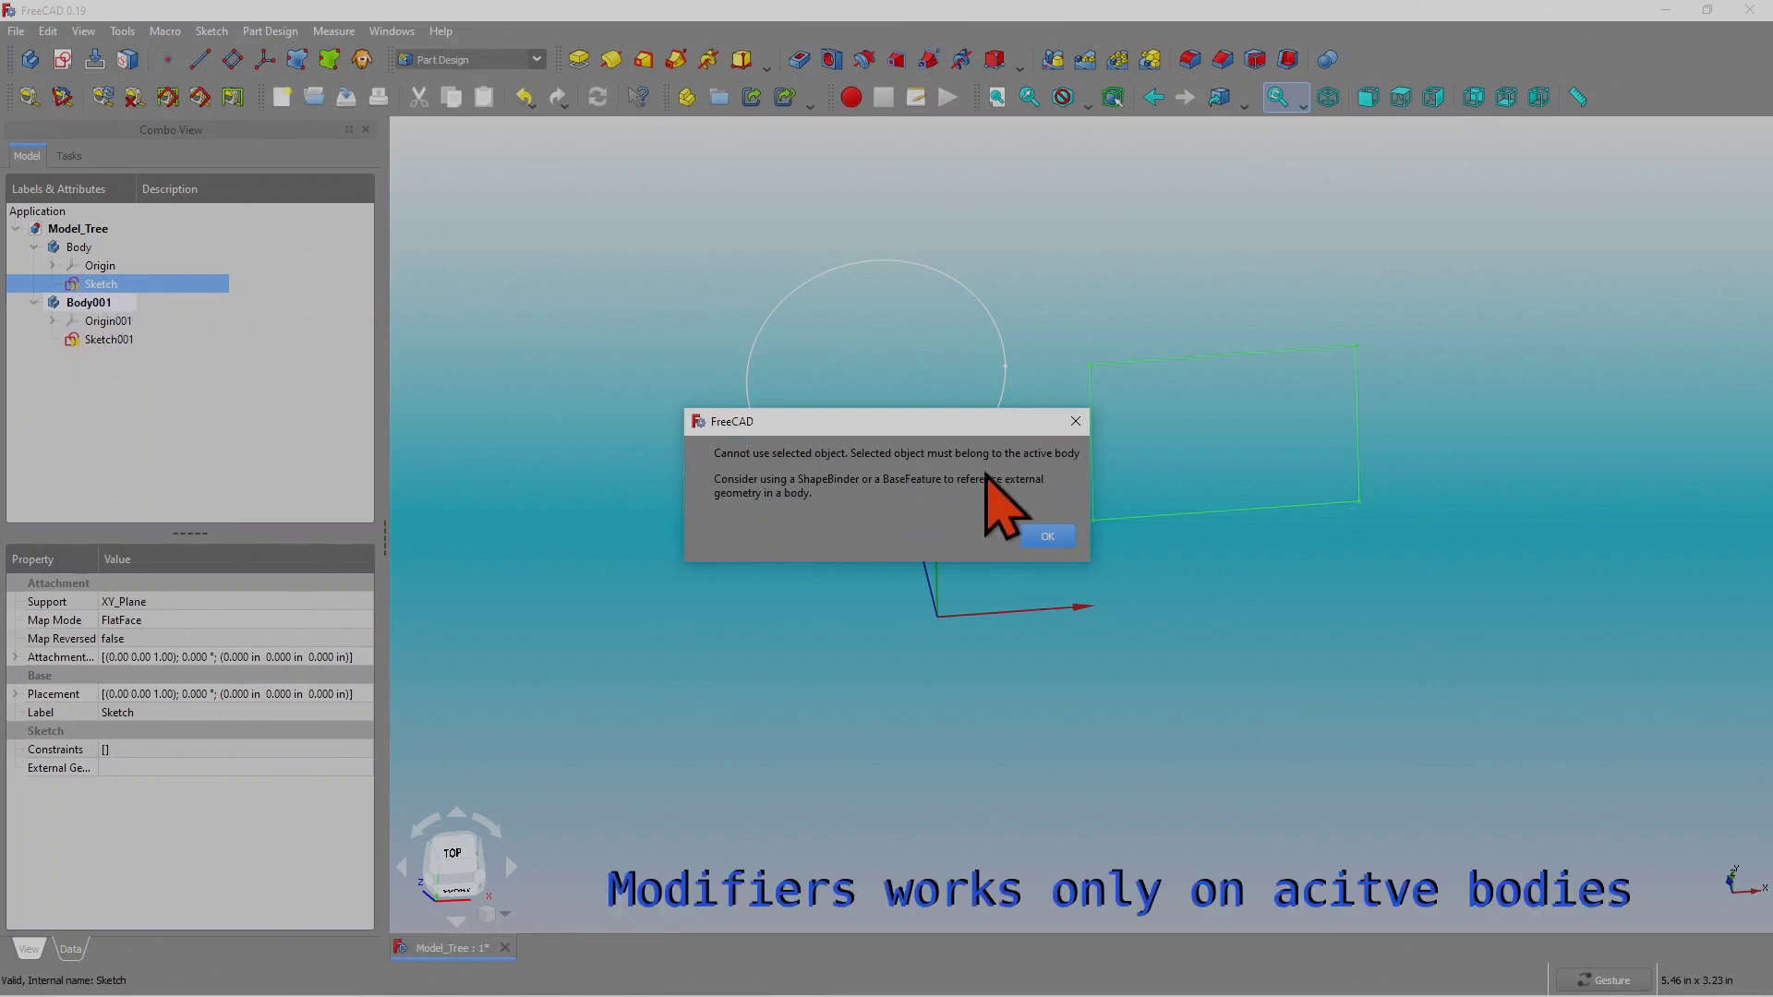
click(1048, 538)
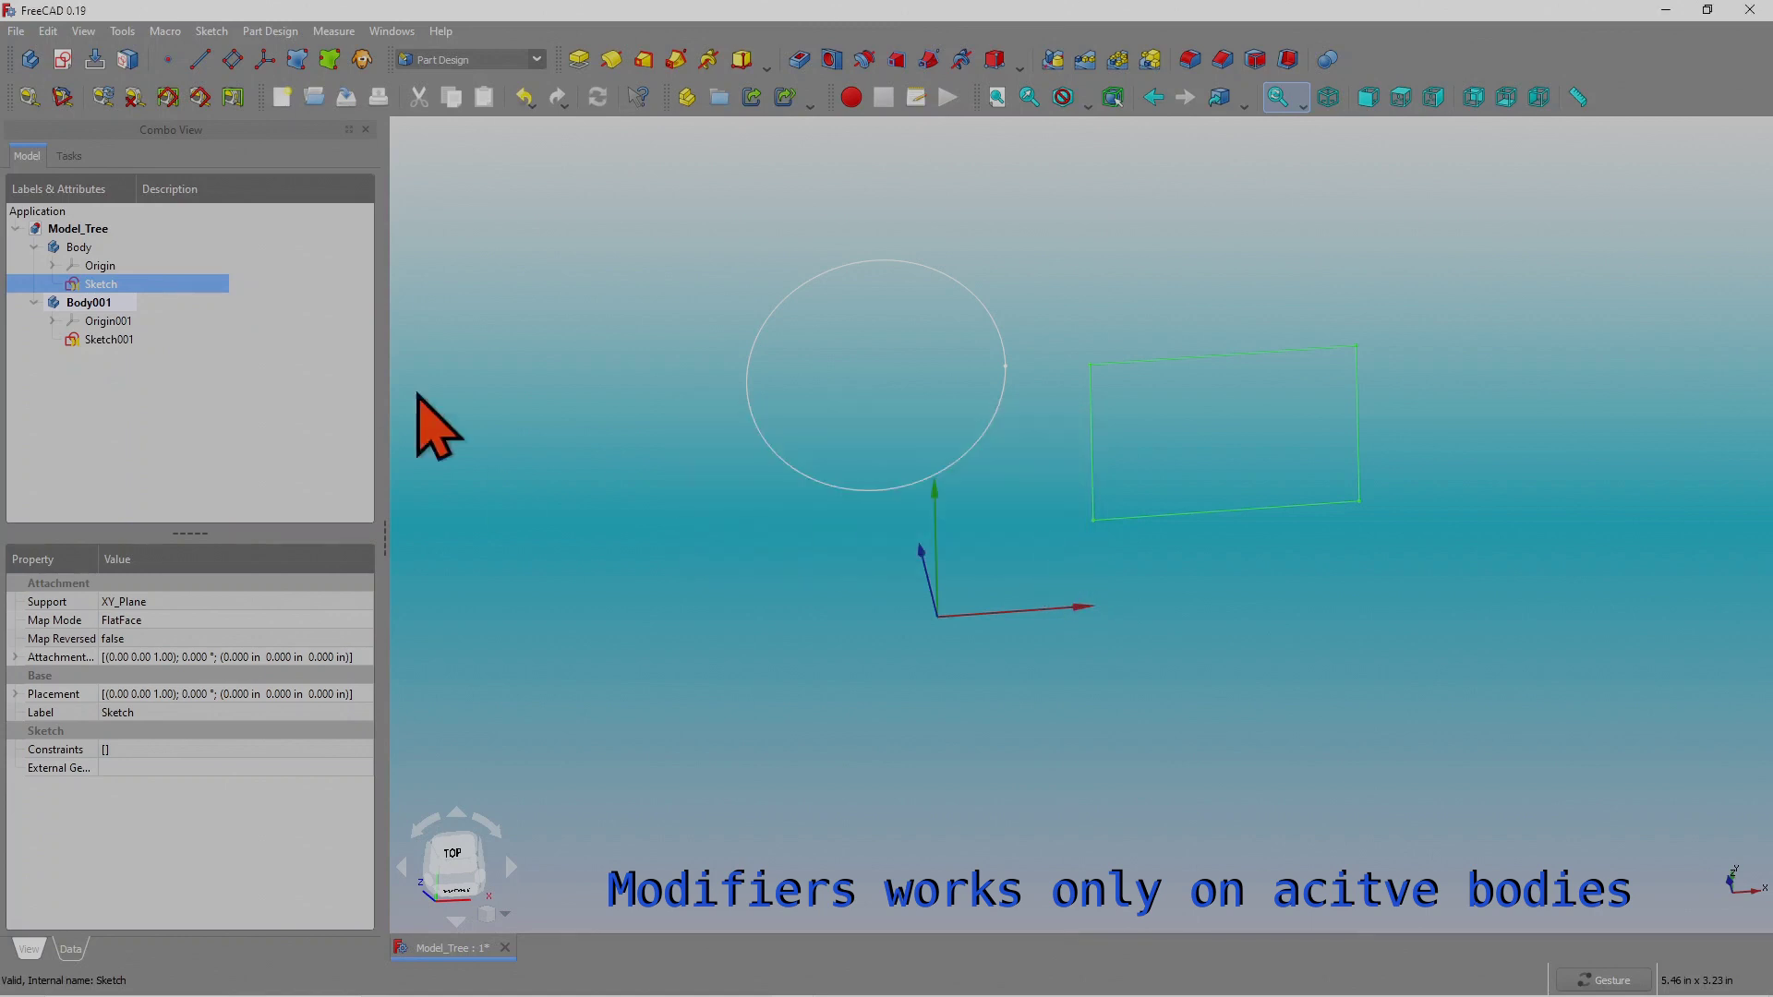
Pad the circle sketch in the active second body with a length of 0.394 in.
click(85, 344)
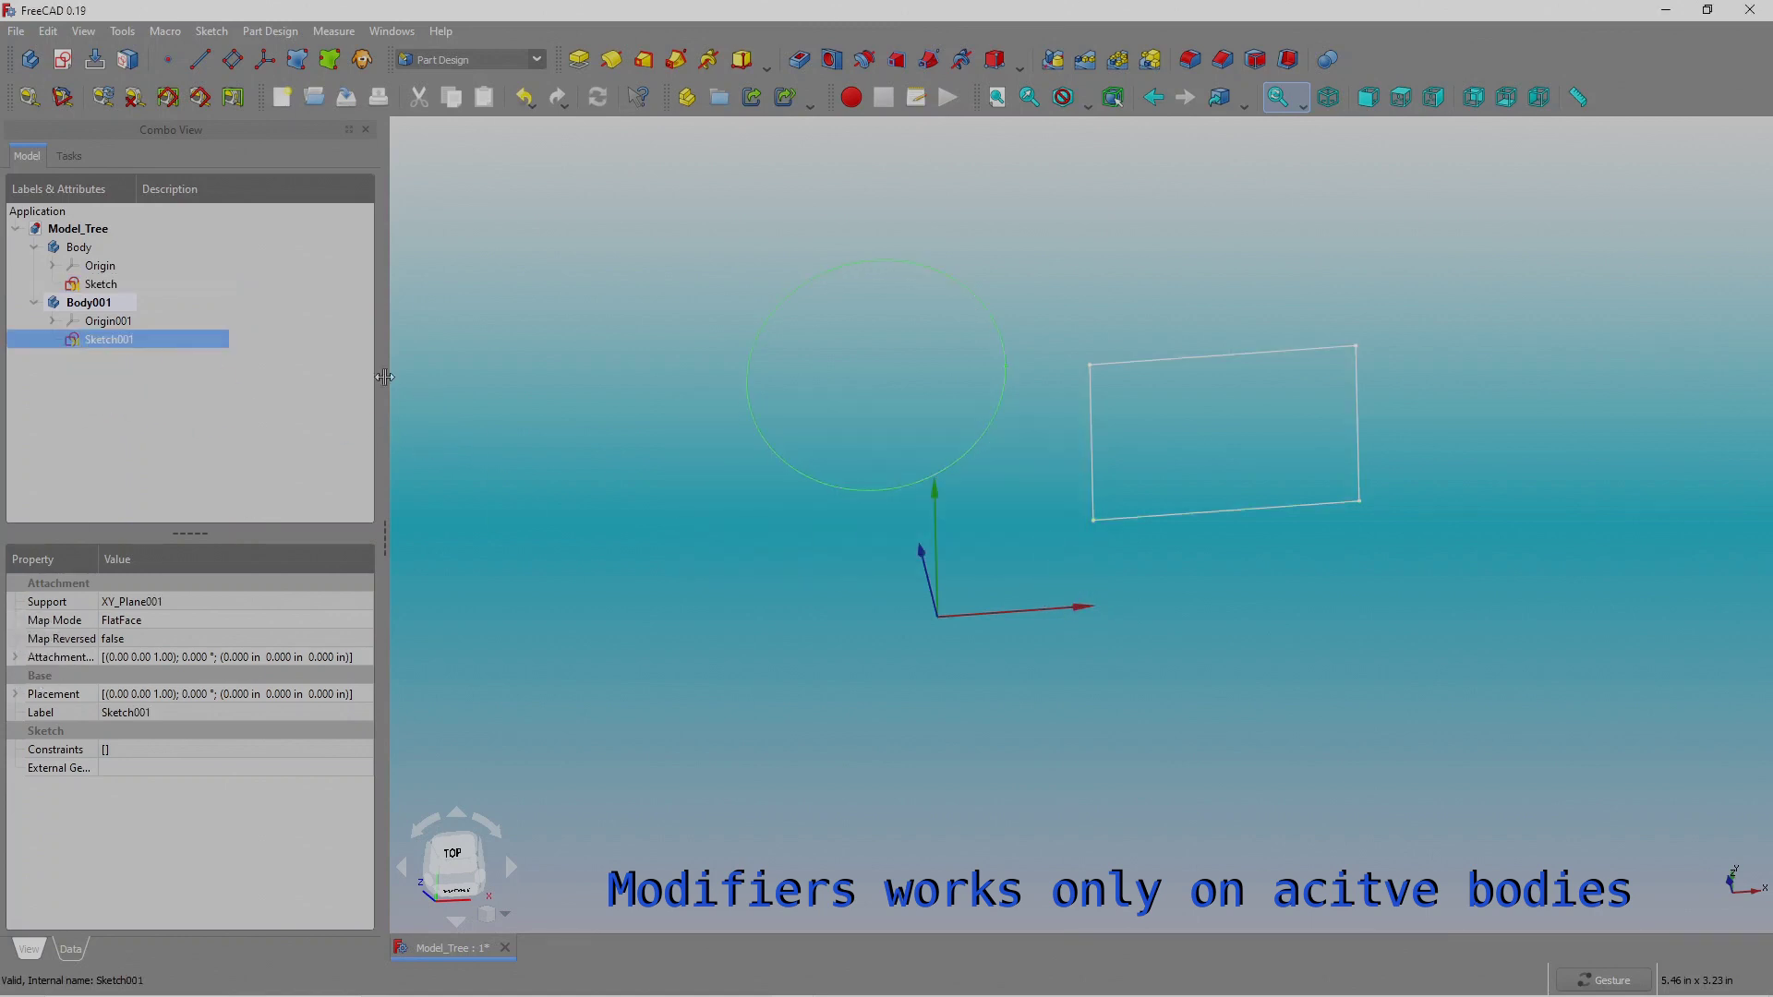
click(579, 59)
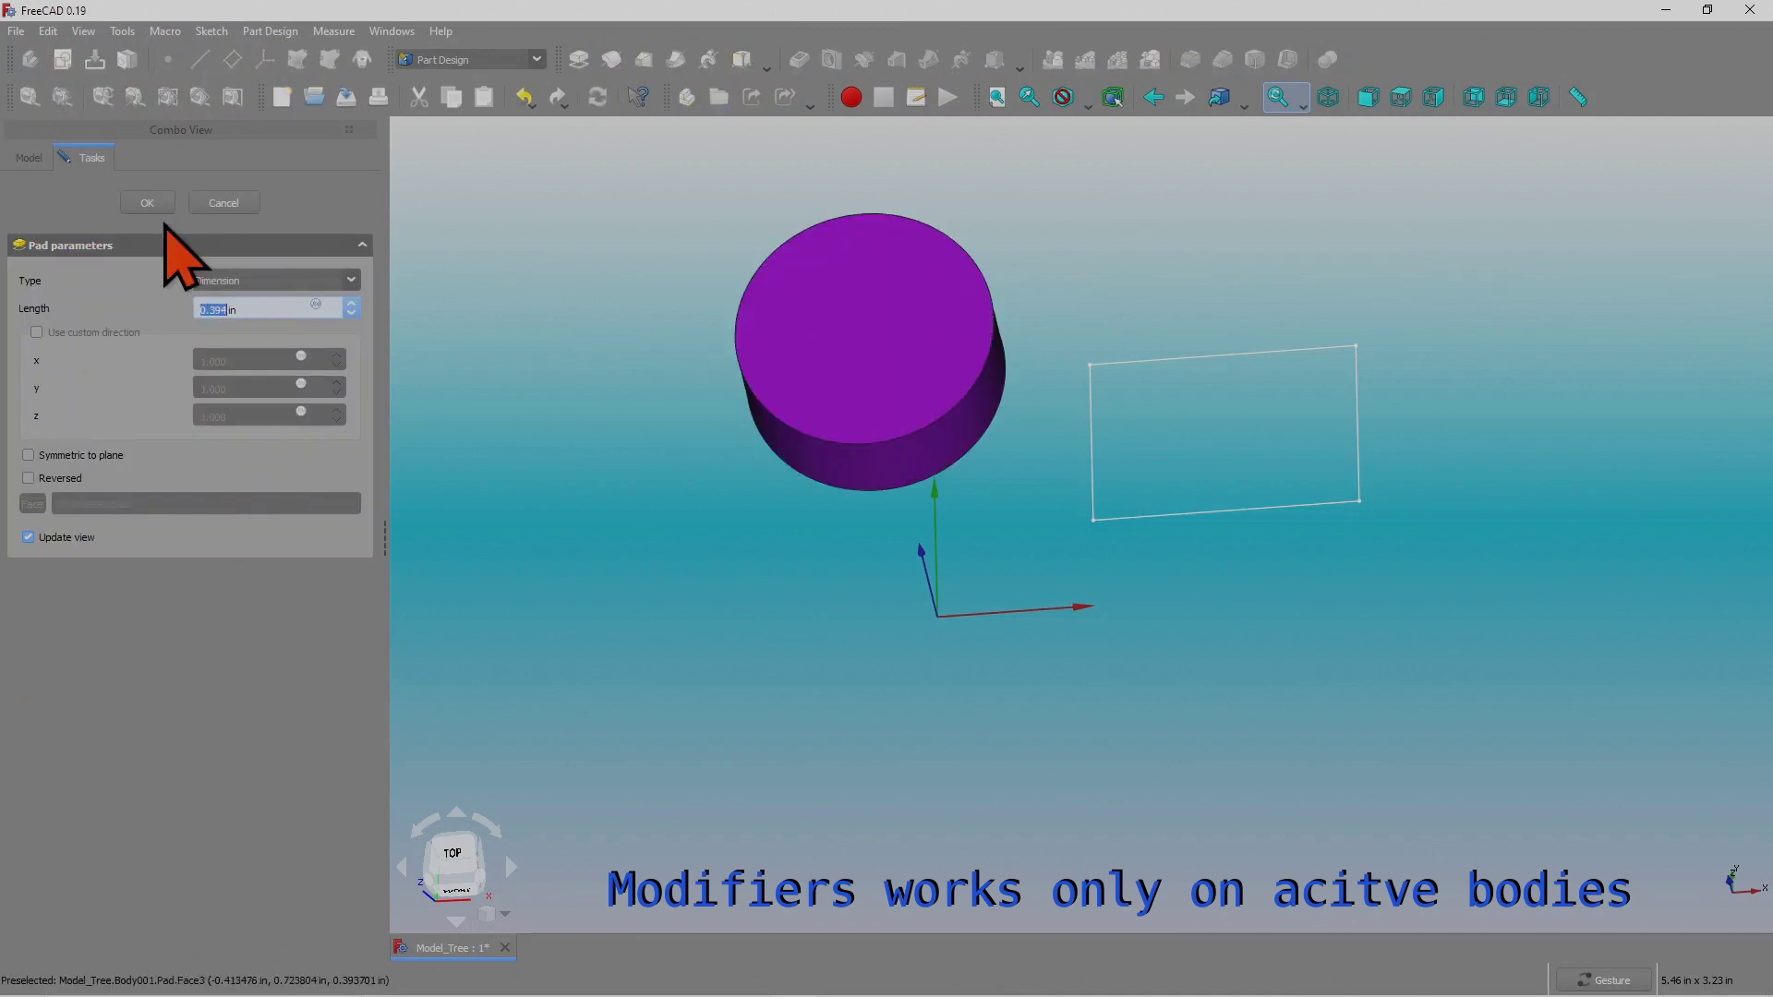
click(150, 204)
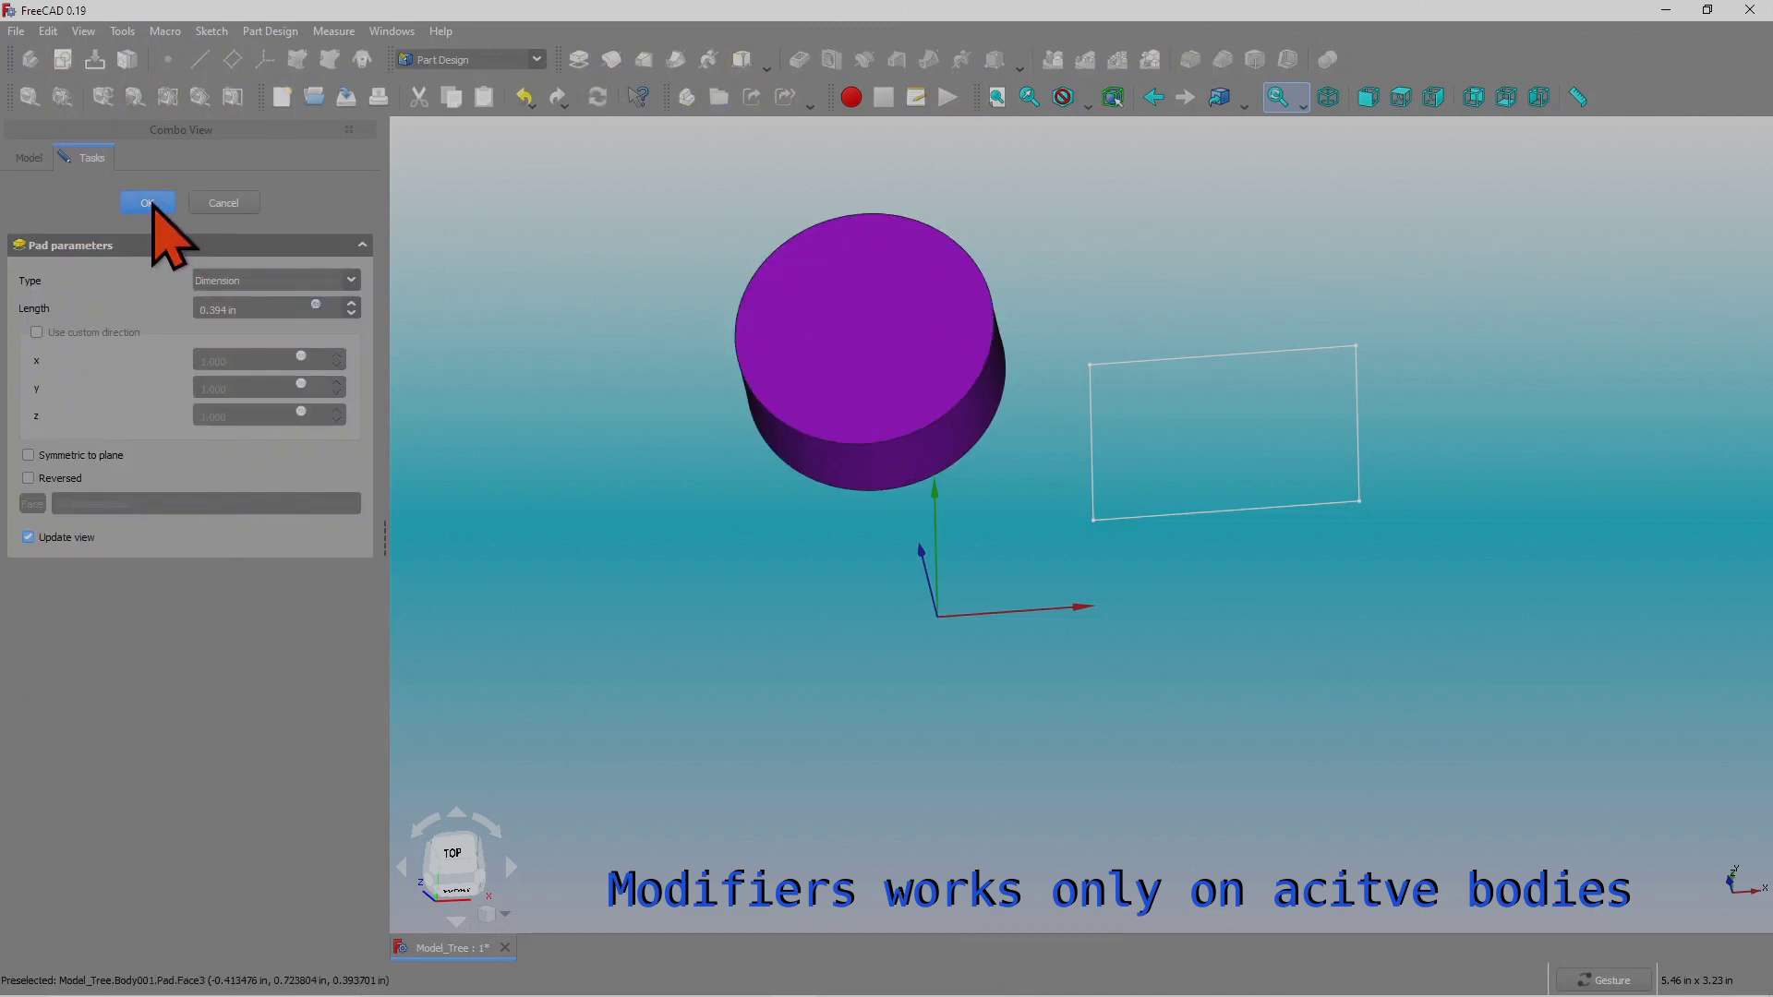
drag(767, 473, 831, 537)
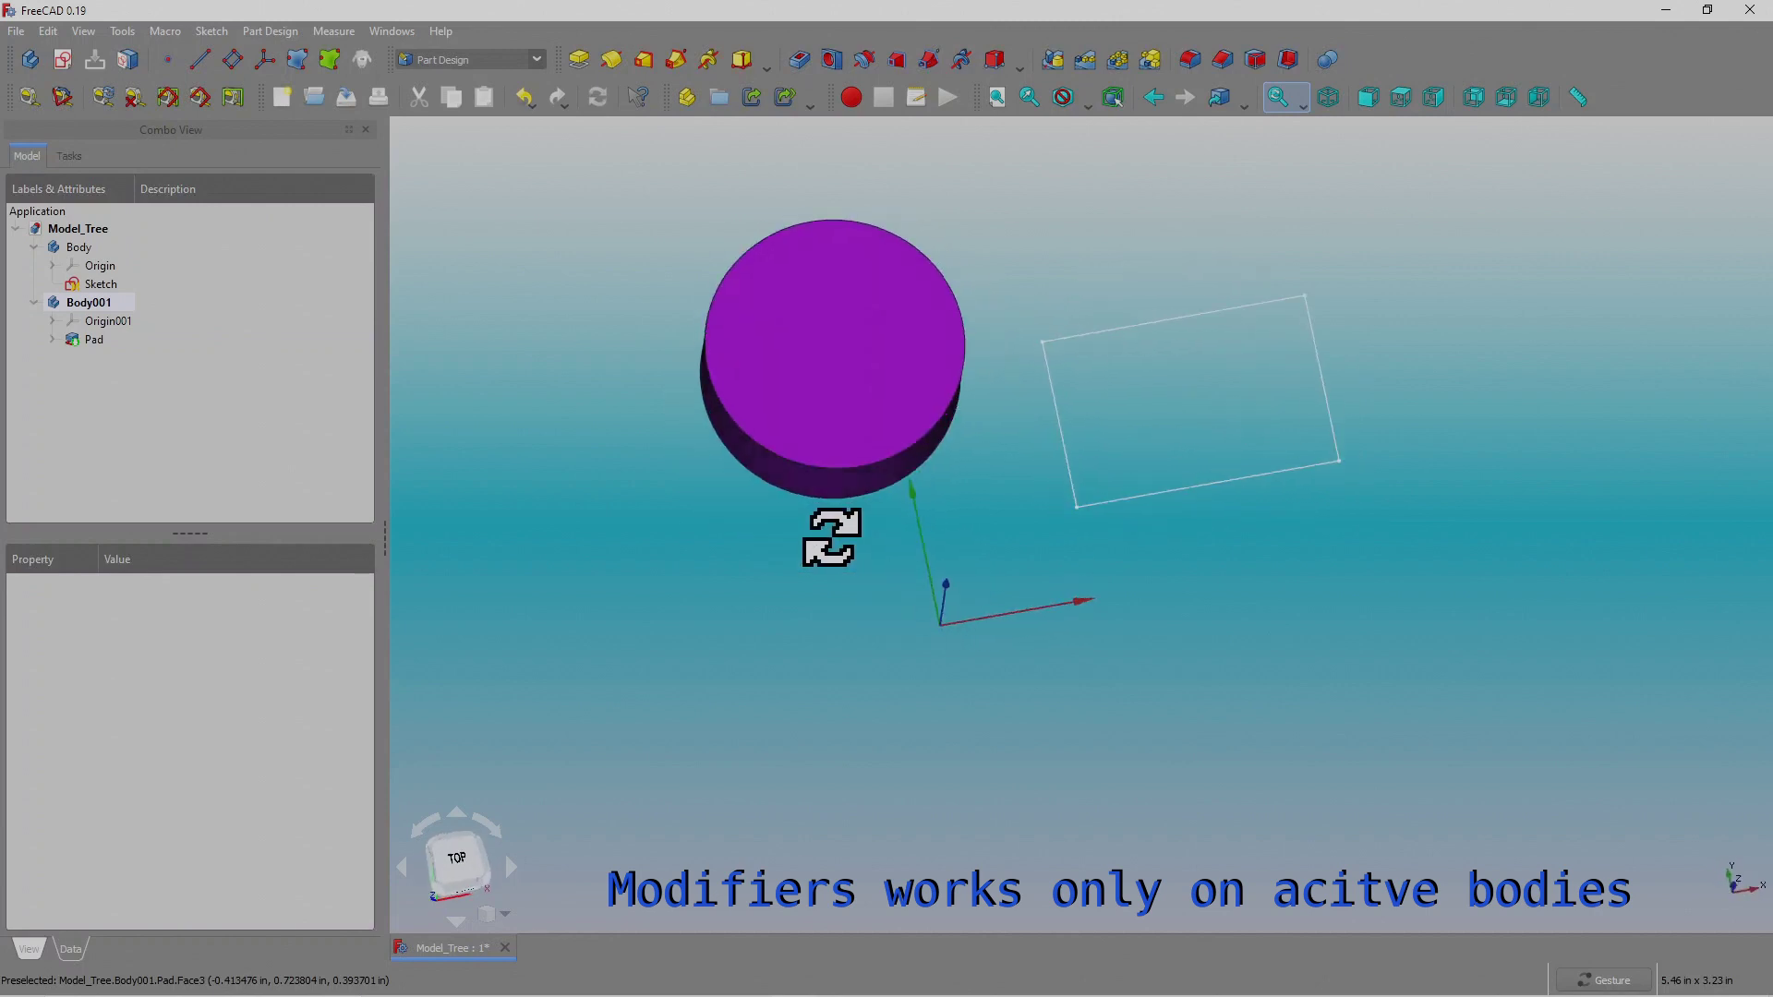
Make the first body active and pad its rectangle sketch with a length of 0.394 in.
click(111, 284)
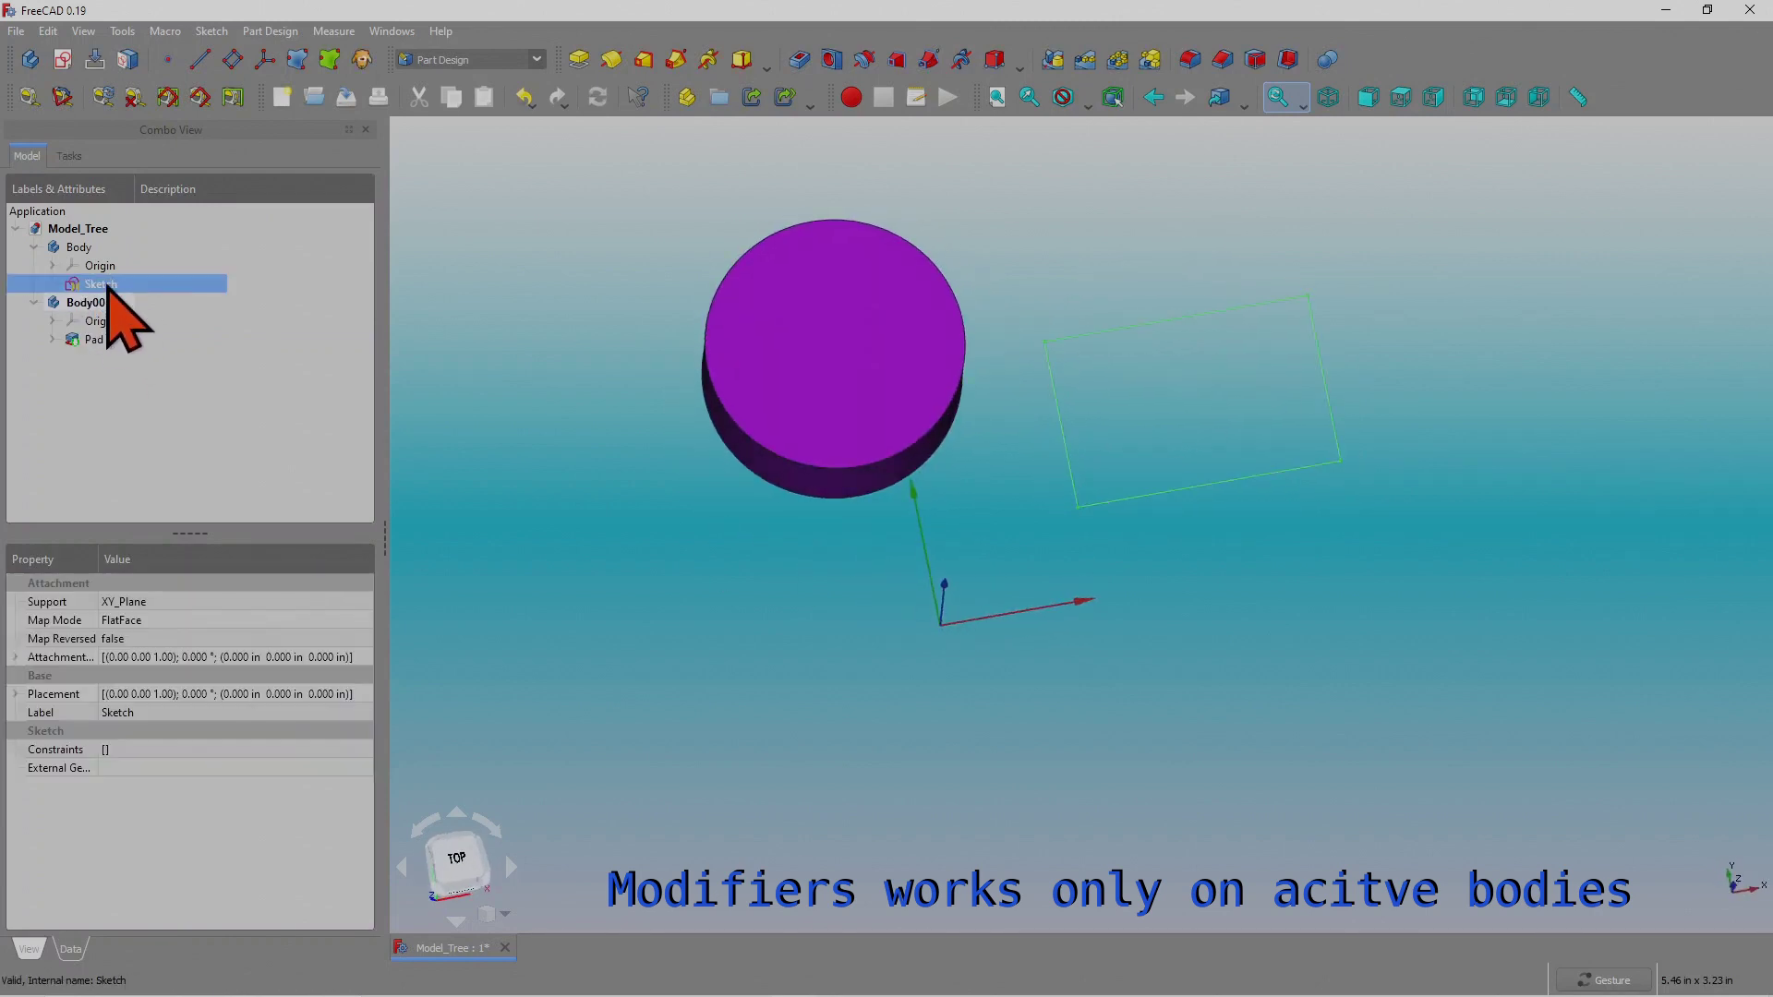
click(79, 248)
click(35, 303)
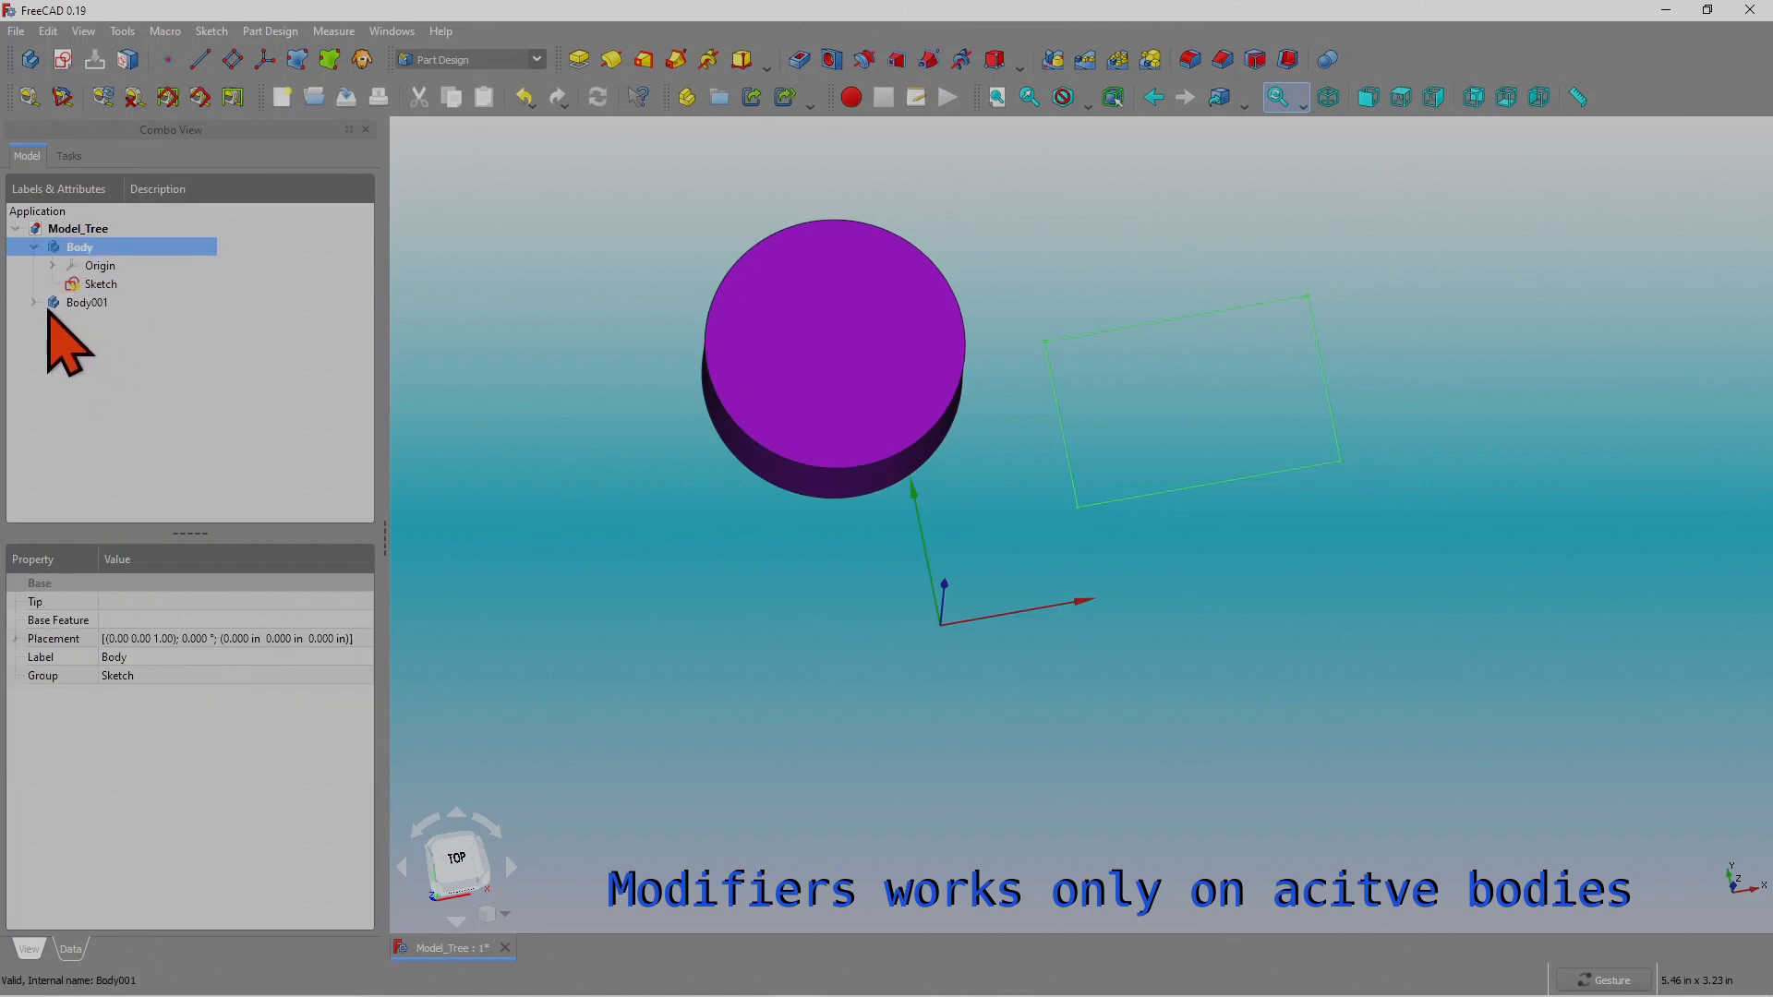
click(92, 286)
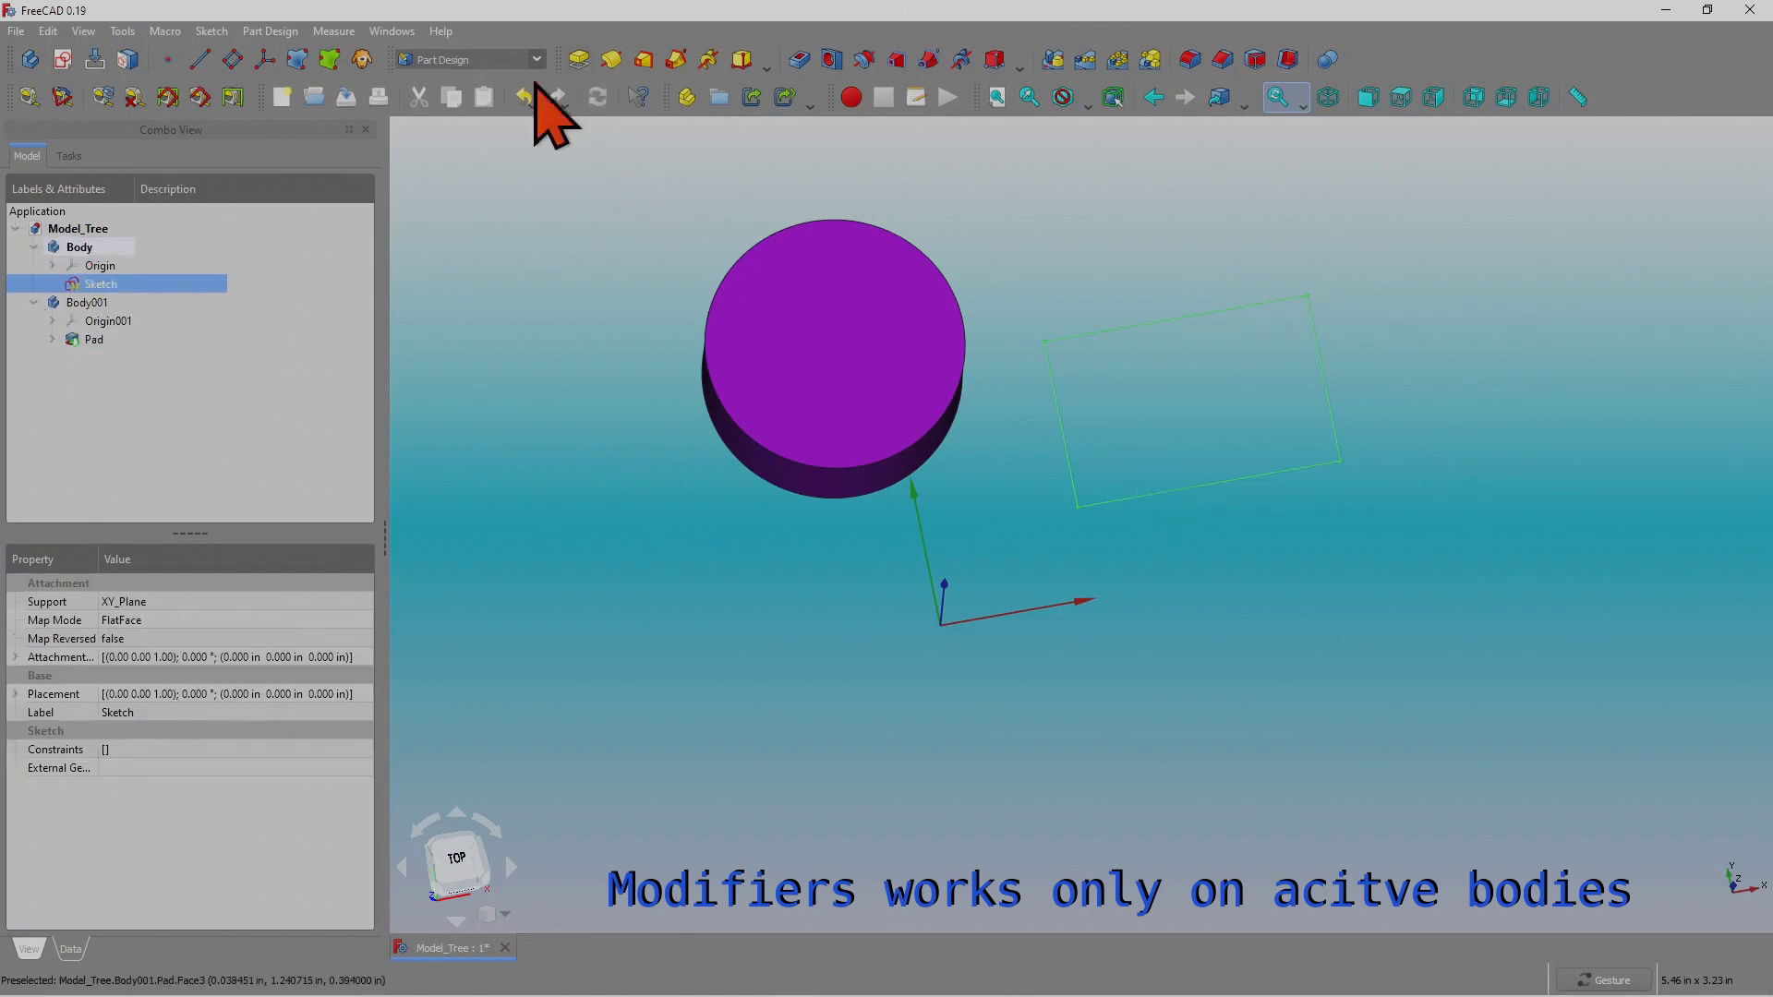
click(592, 63)
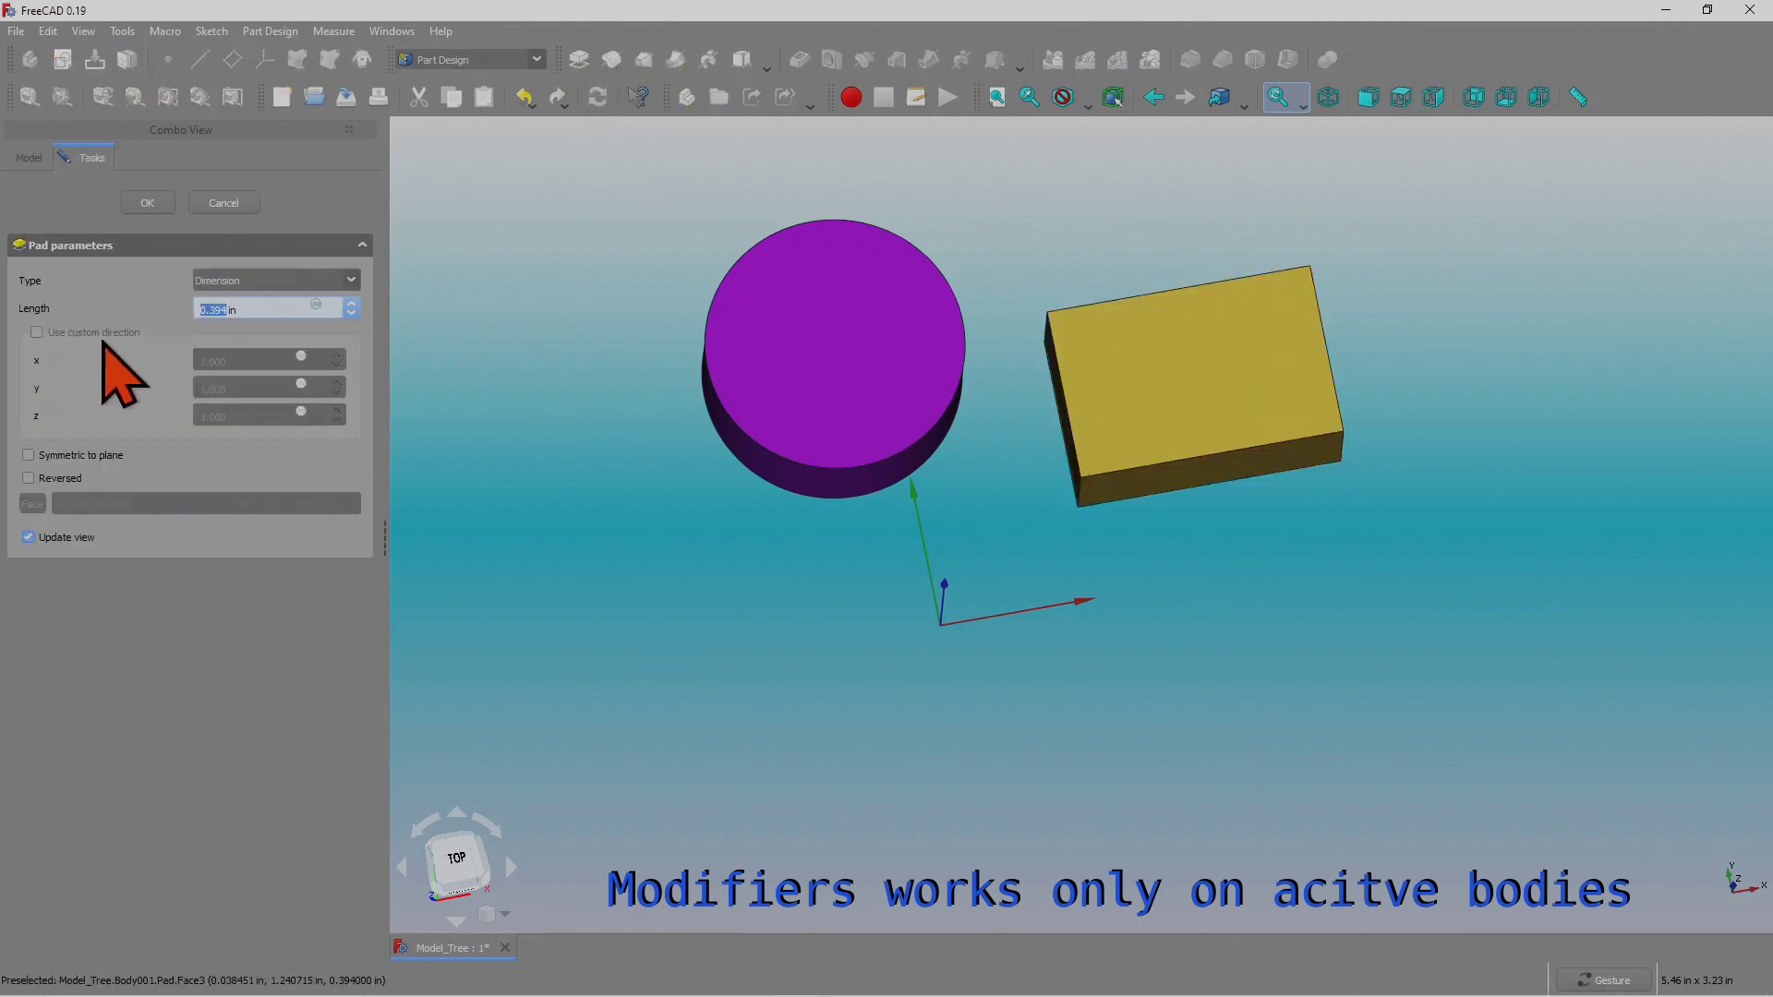
click(148, 205)
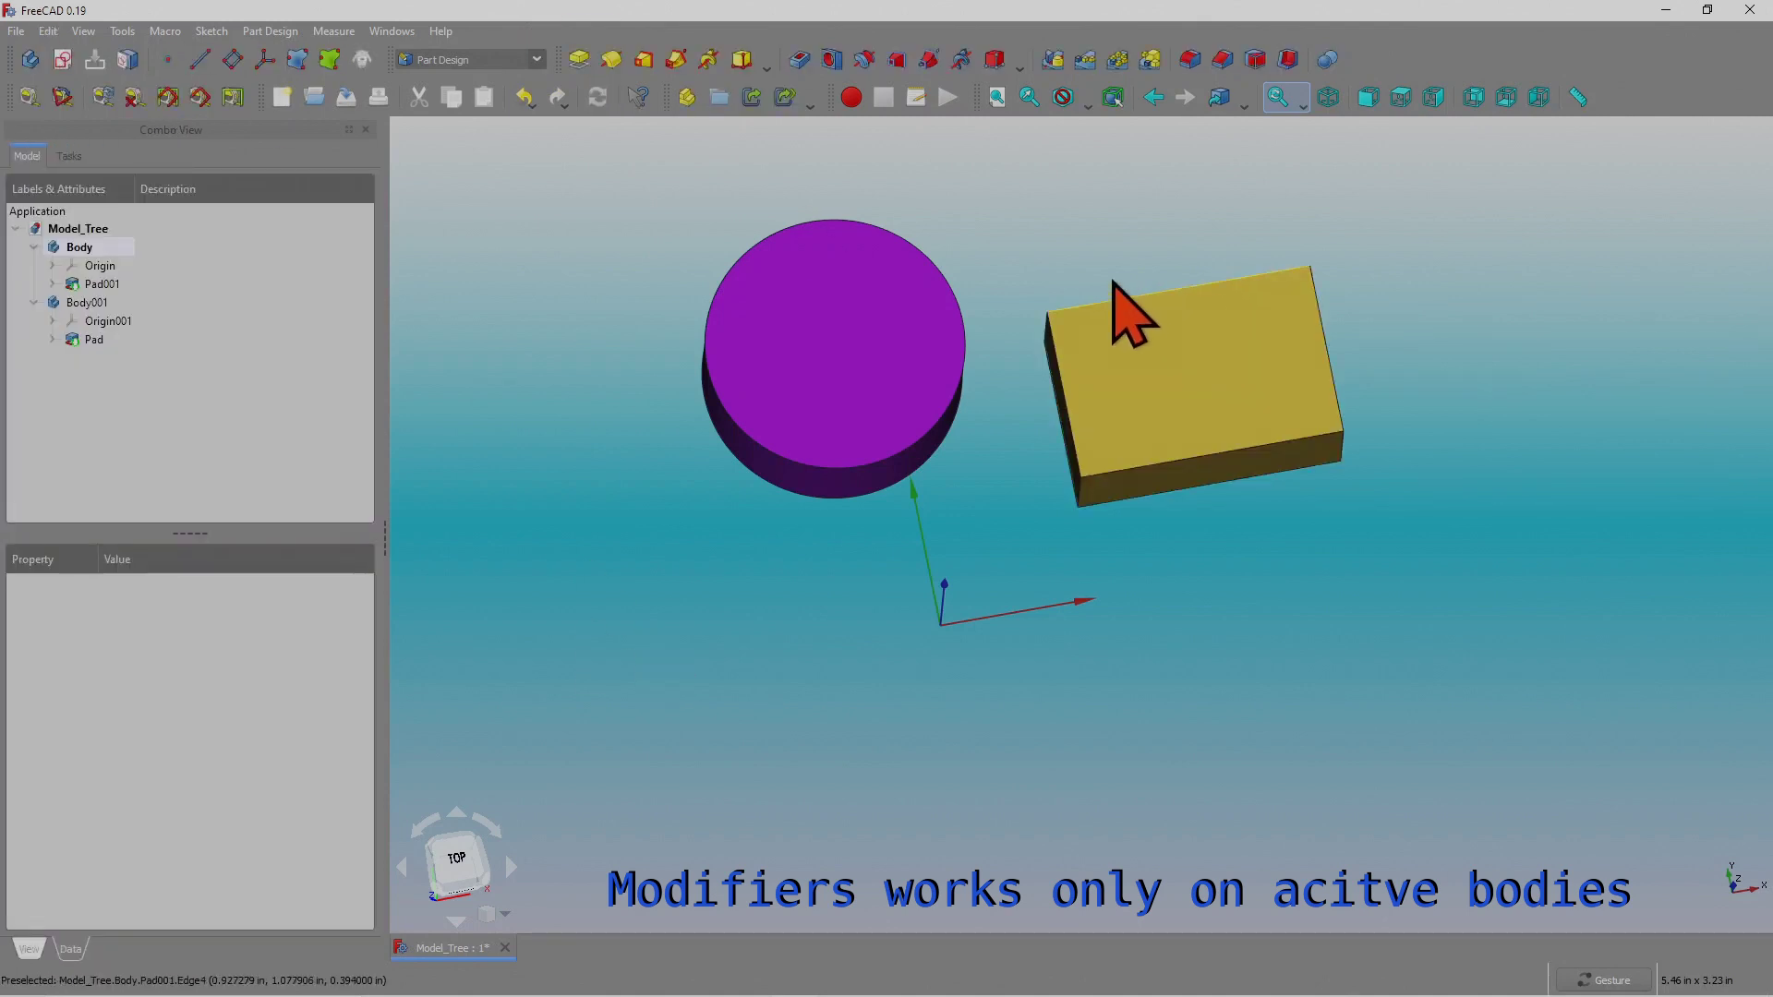
drag(1117, 296, 1121, 369)
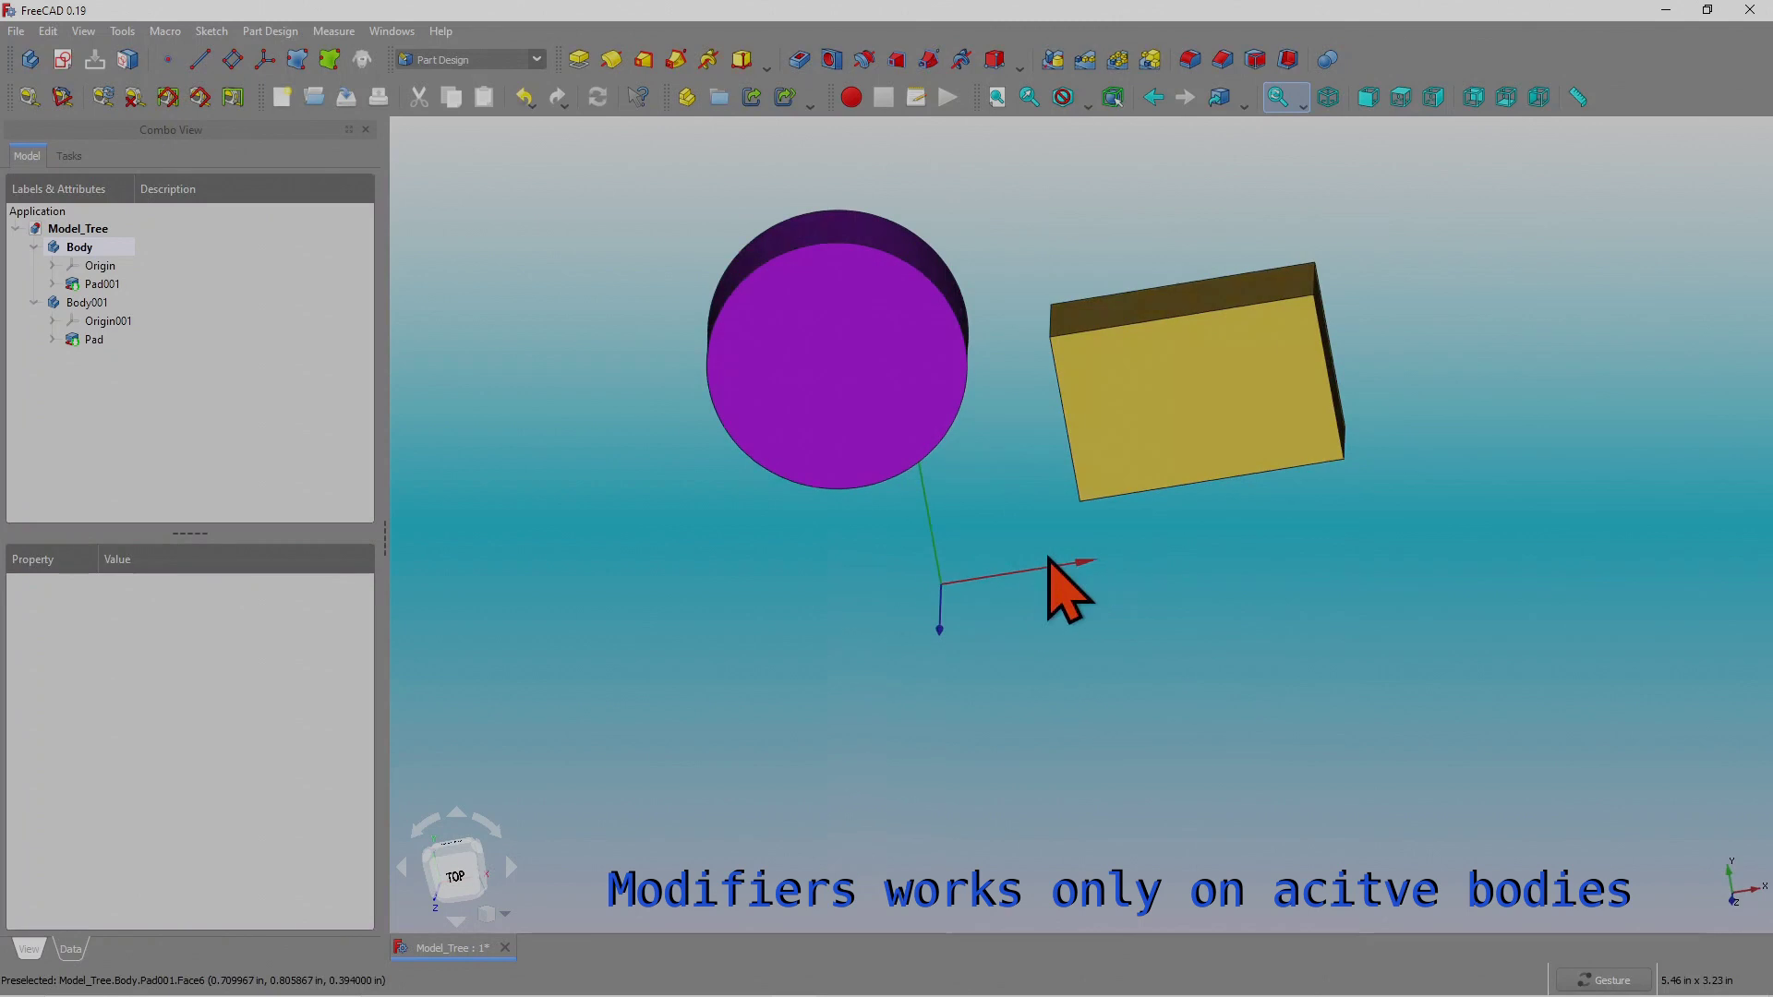
drag(1062, 586, 942, 507)
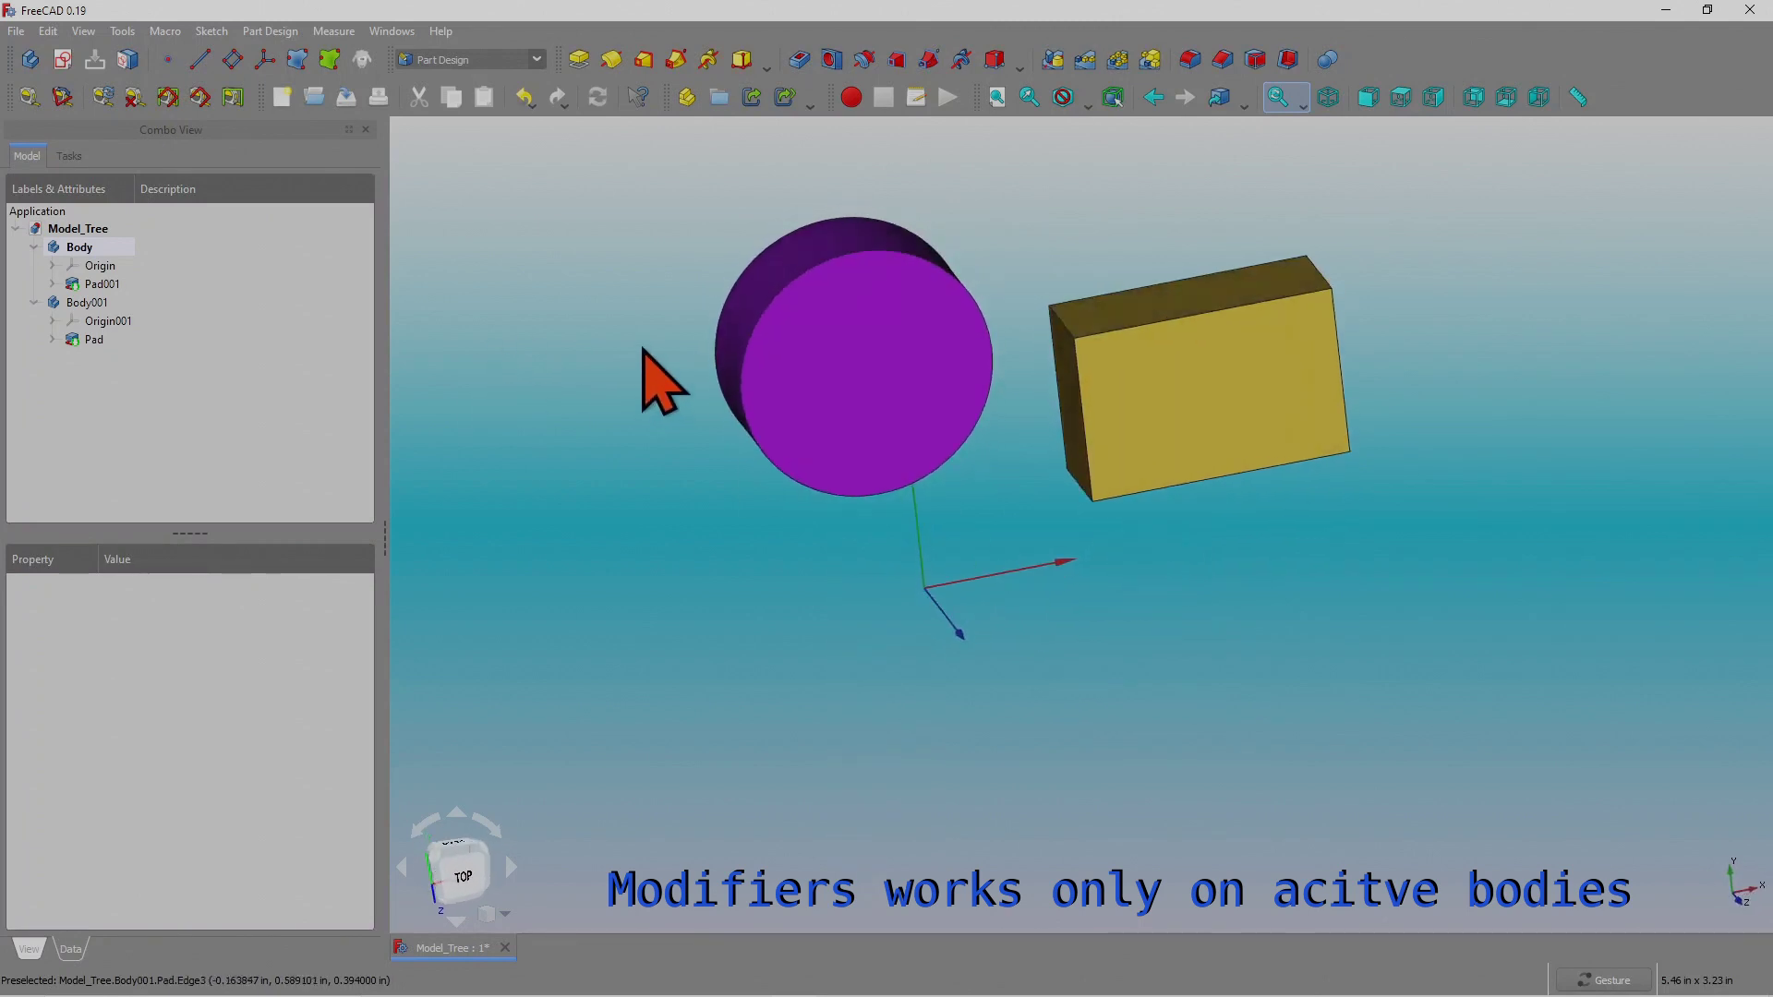
Hide the first body with the rectangular block and show it again.
click(96, 248)
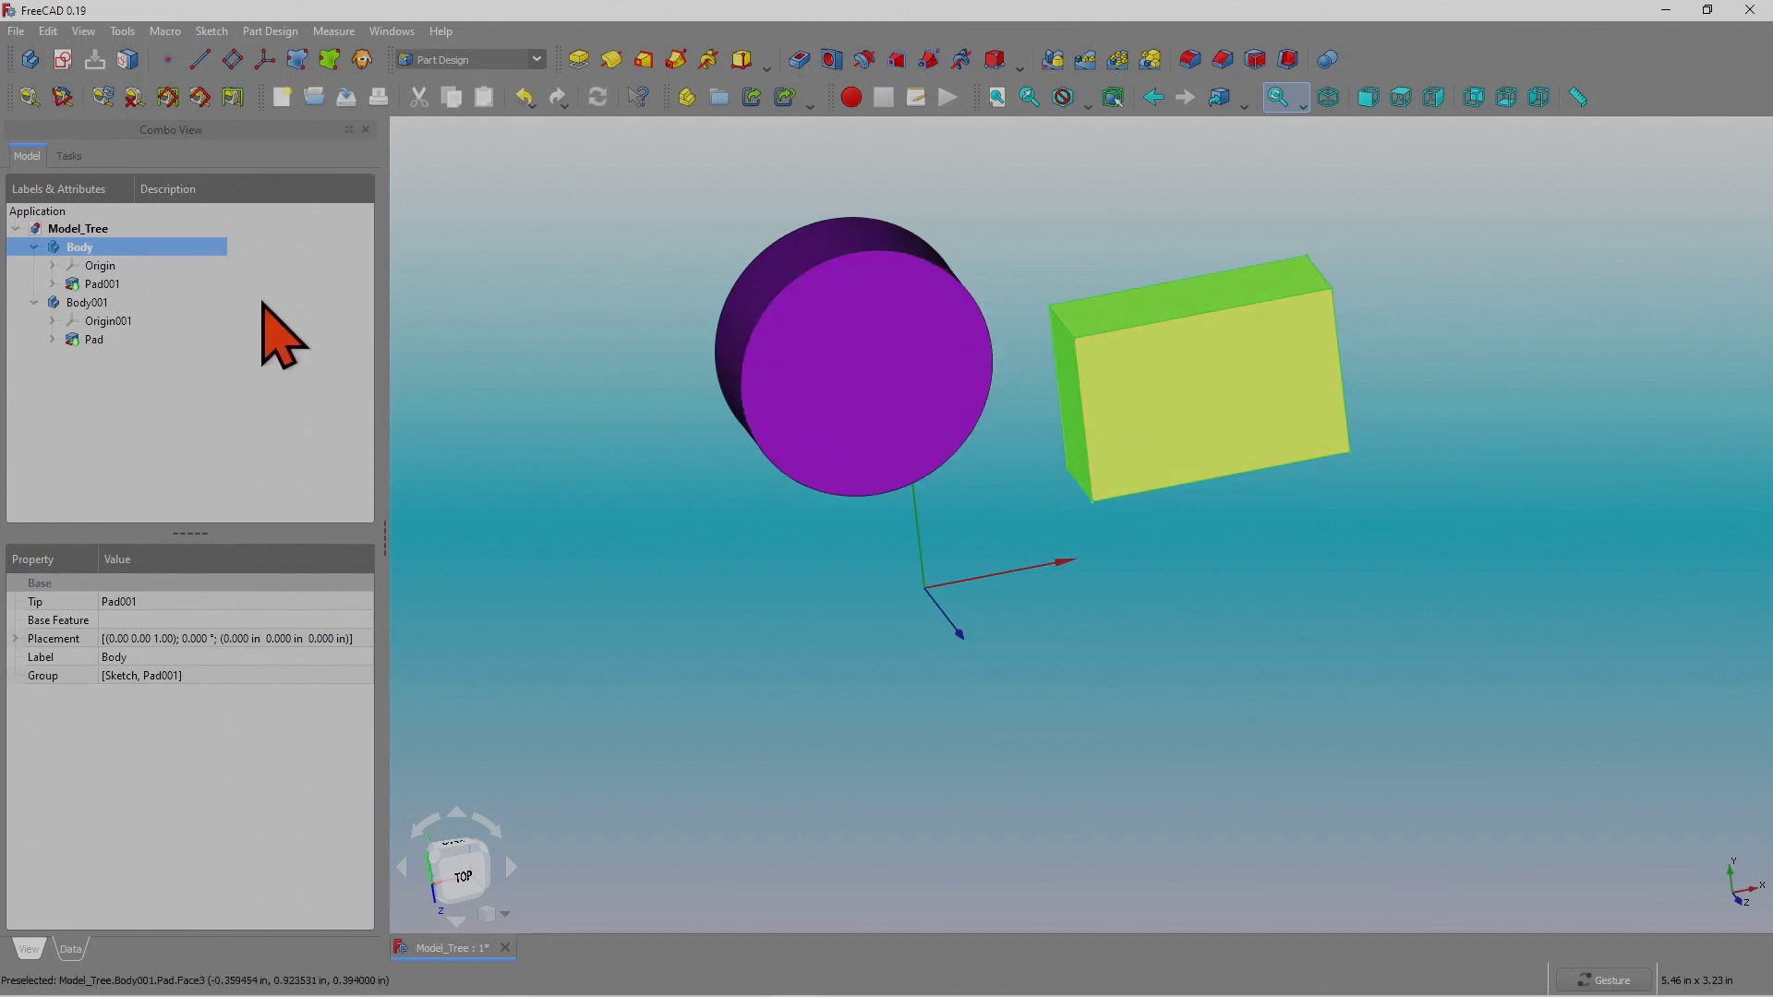
key(space)
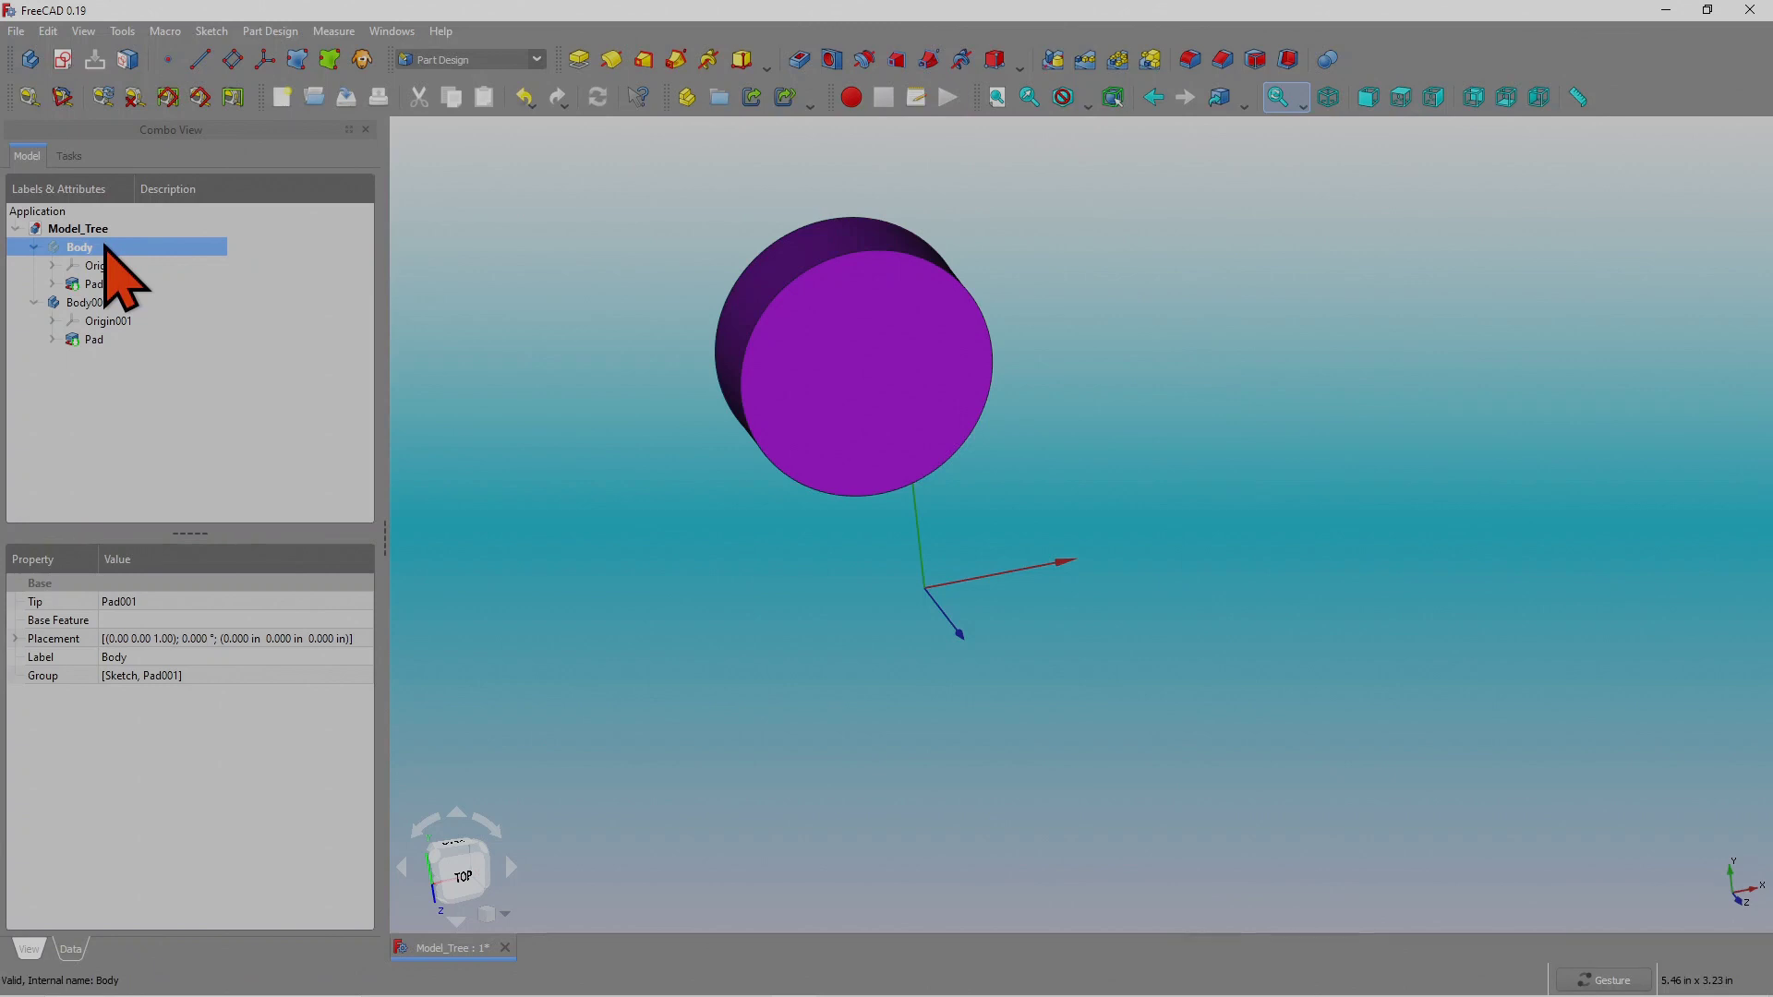
key(space)
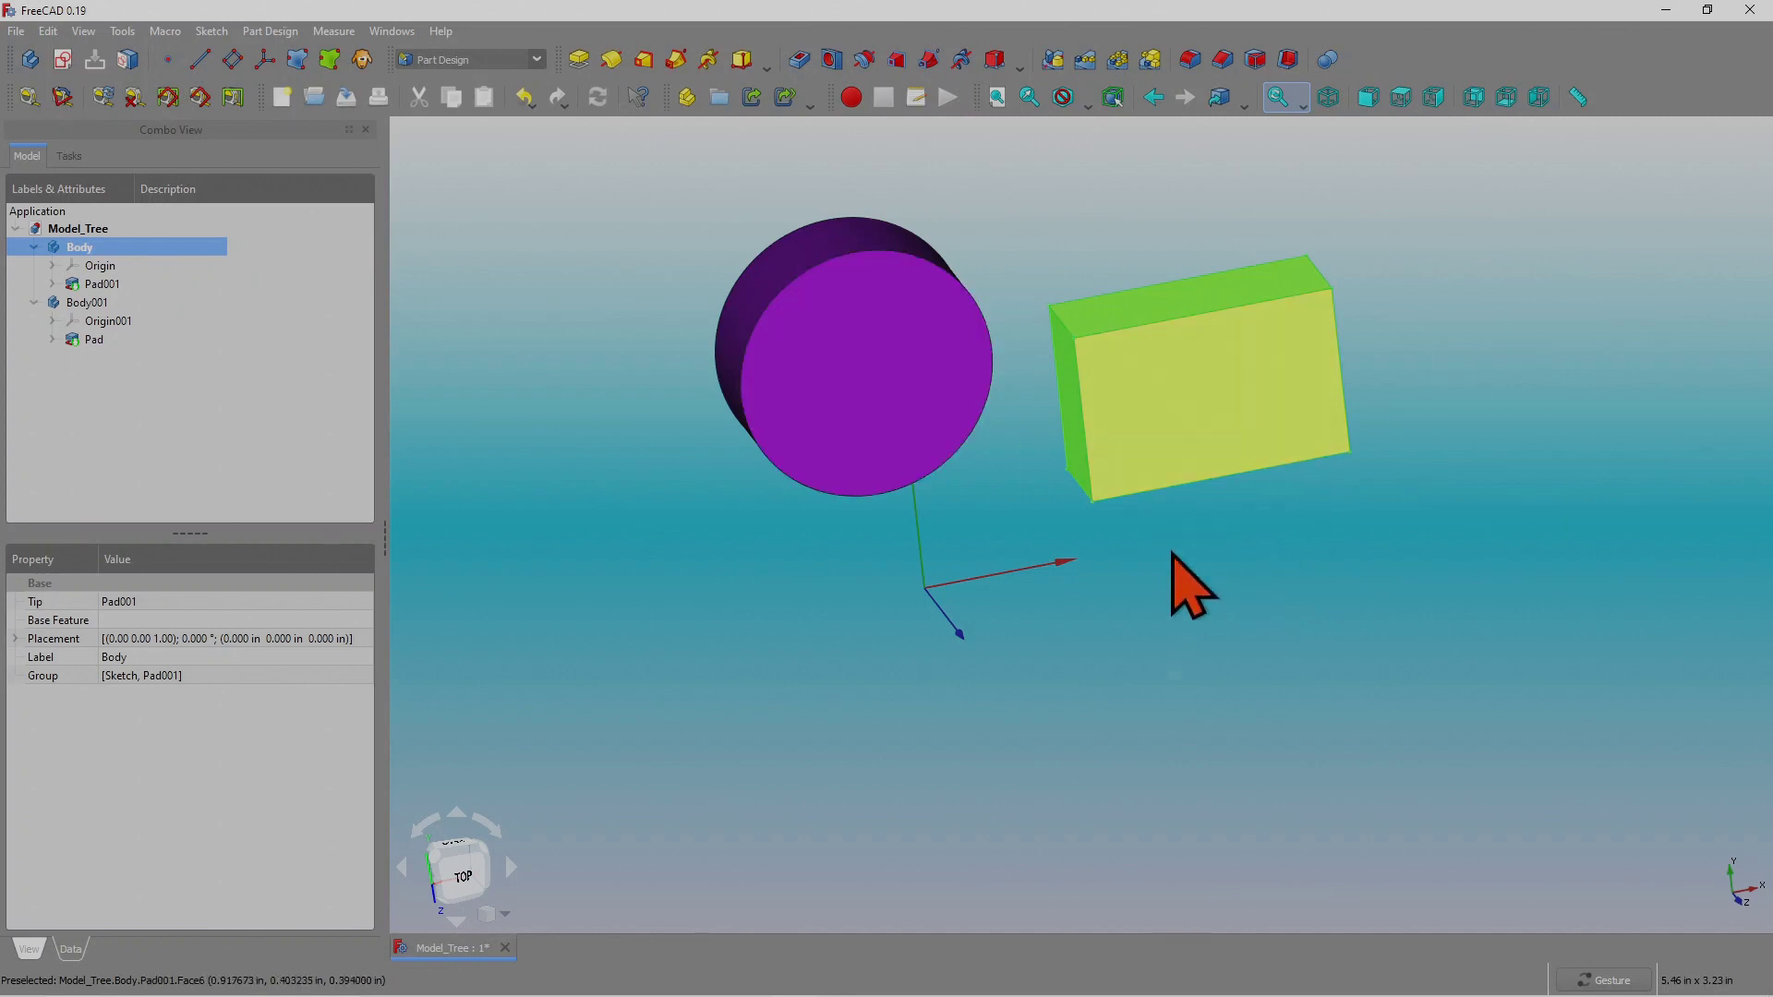
drag(1173, 554, 1233, 450)
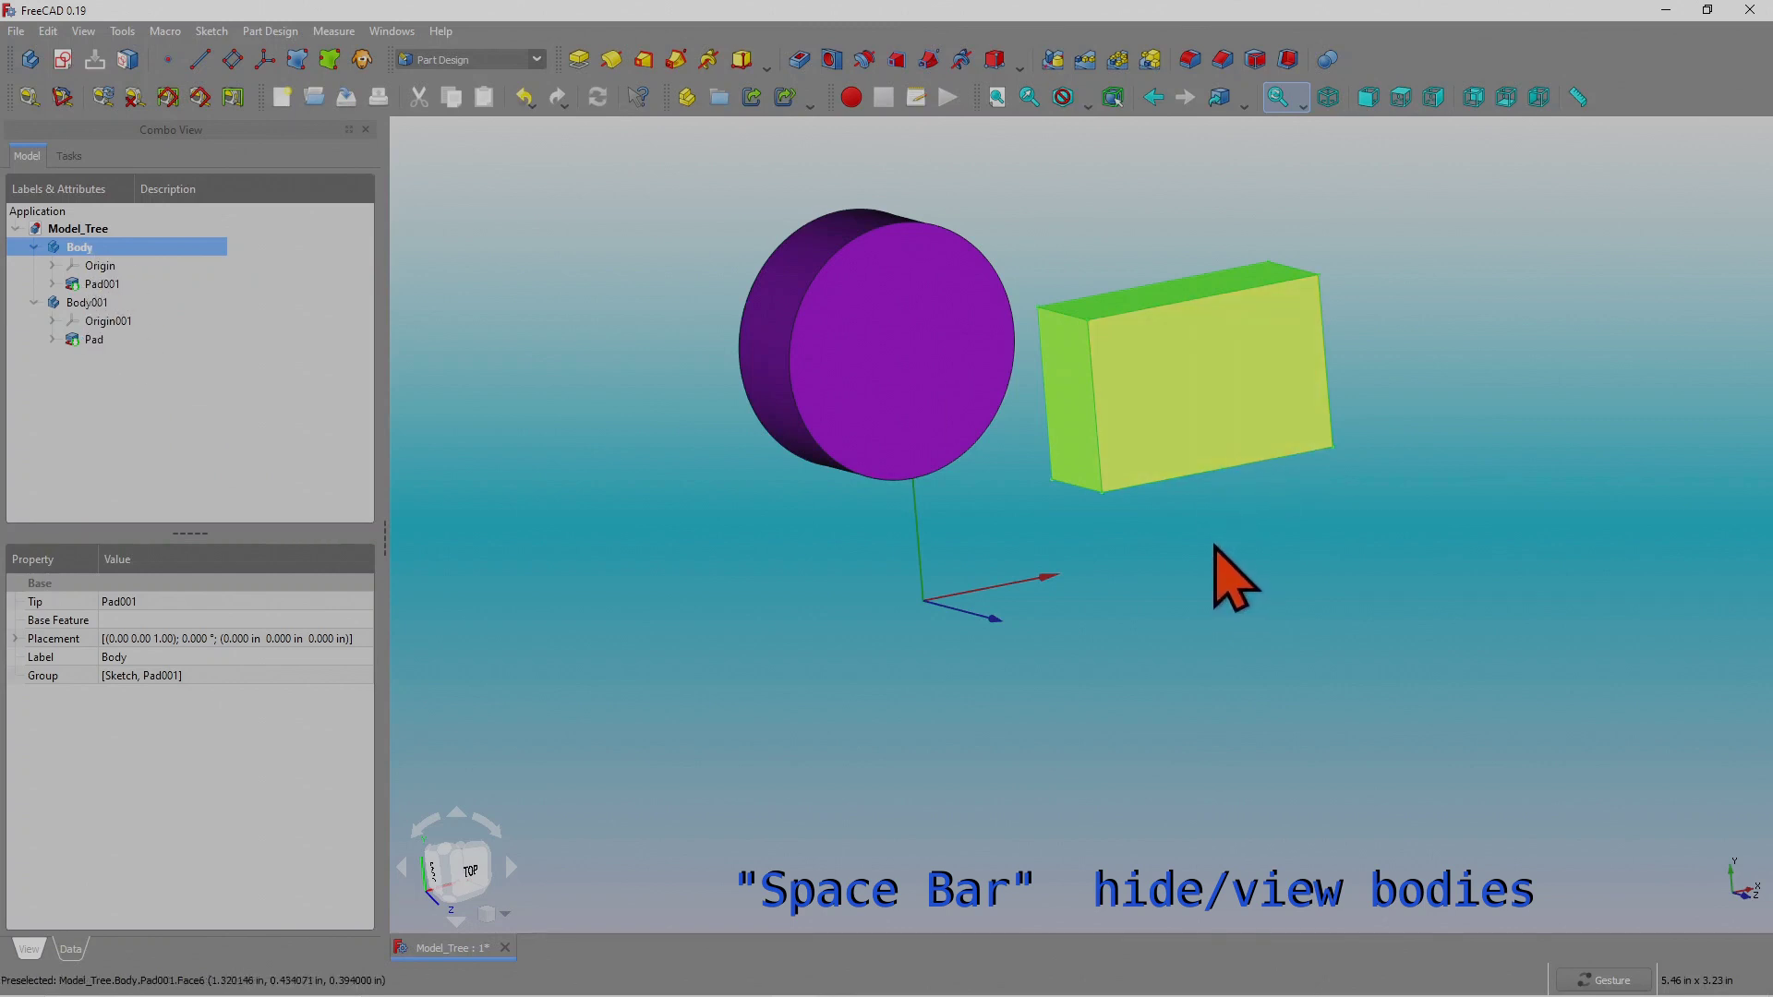
drag(1367, 540, 1179, 566)
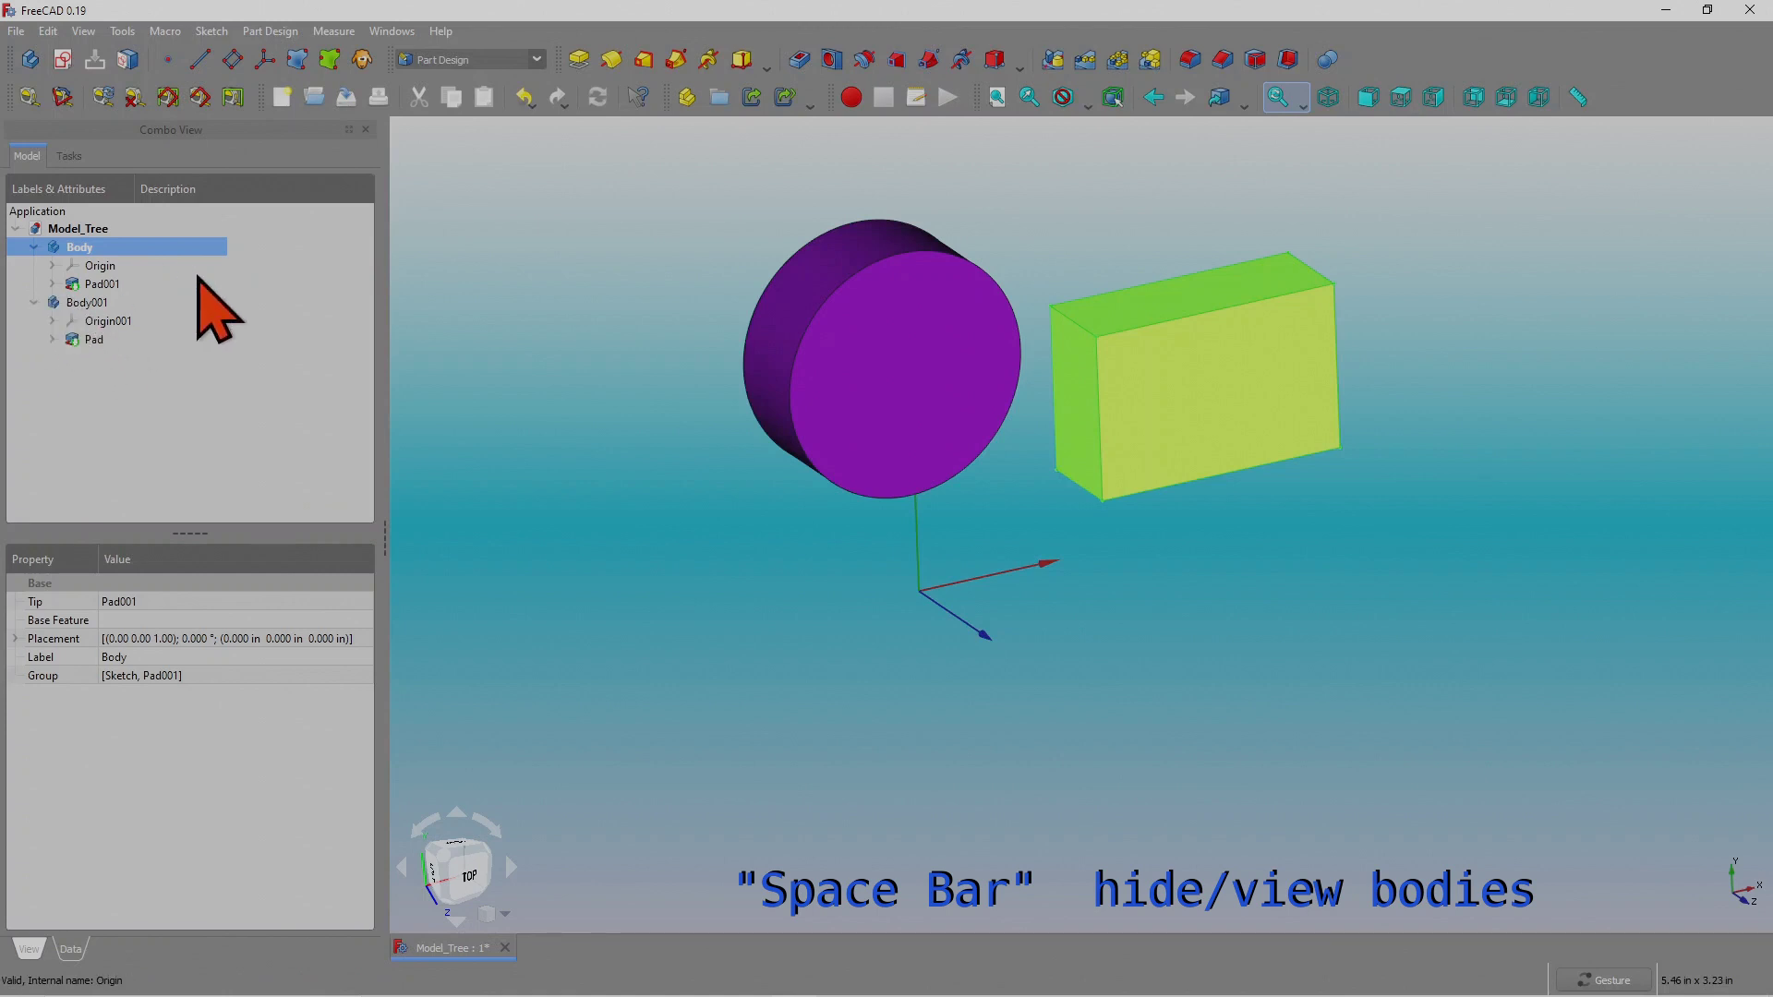
Inspect the rectangular pad's properties from the model tree and clear the selection.
click(107, 284)
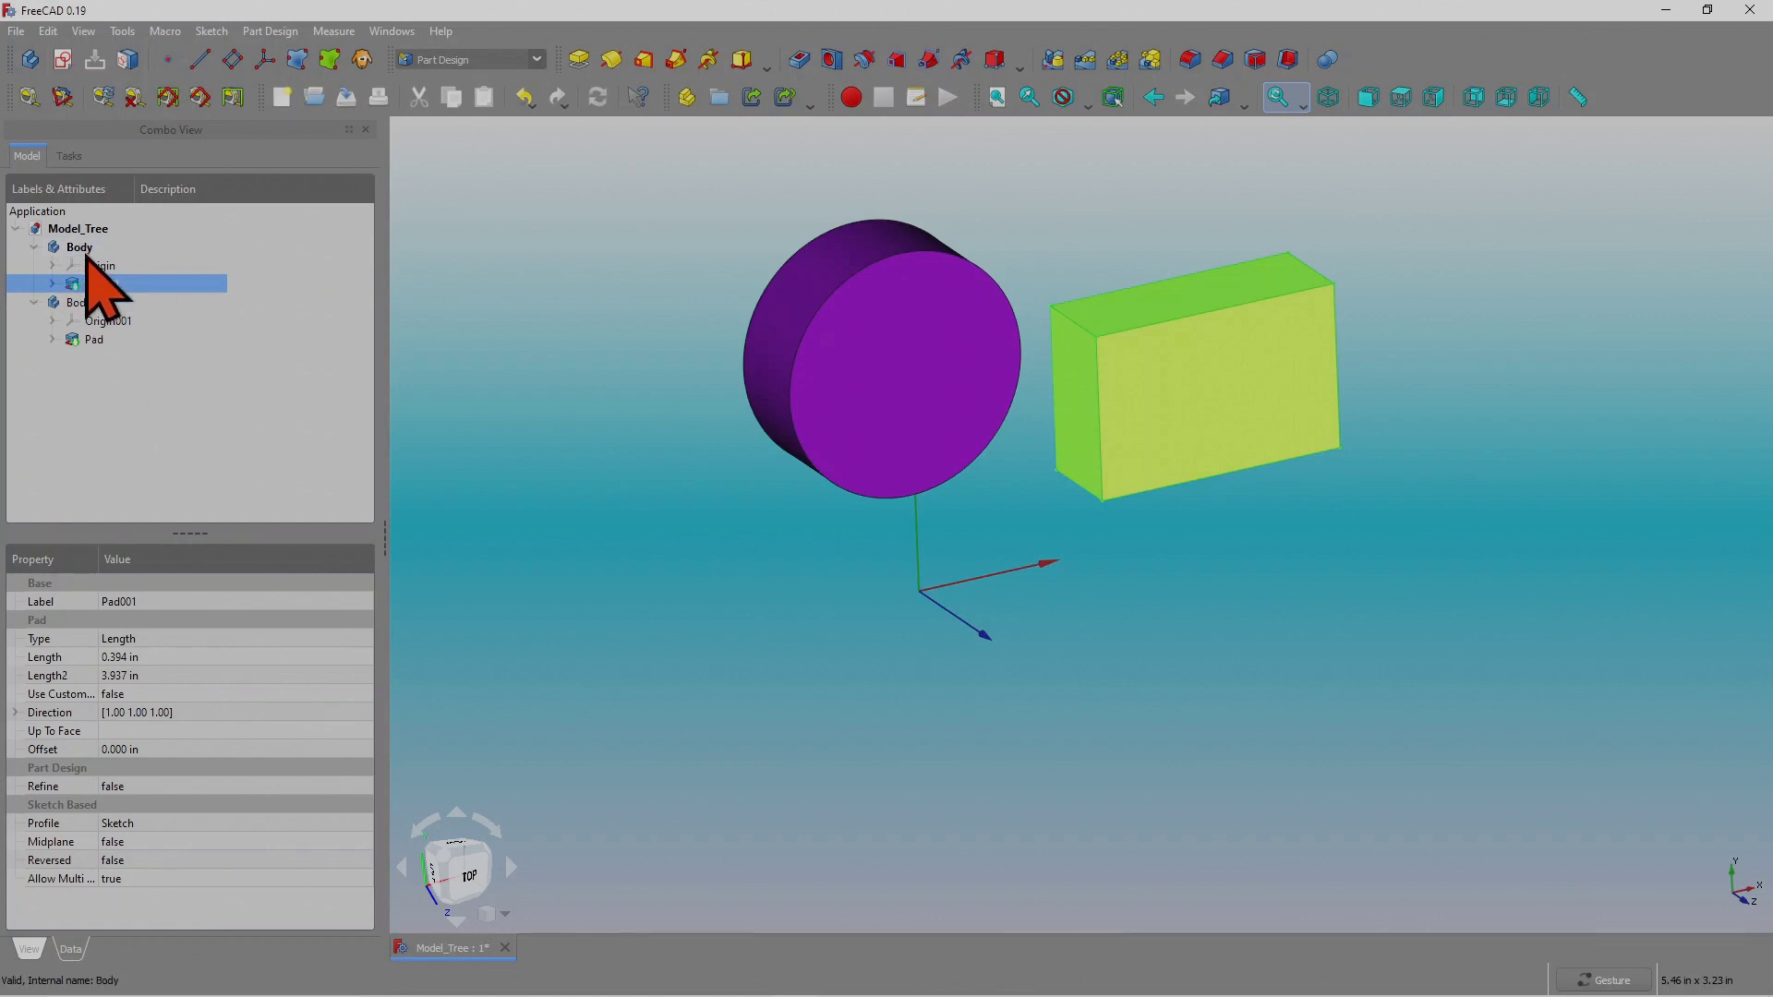
drag(1346, 514, 1251, 573)
click(1250, 574)
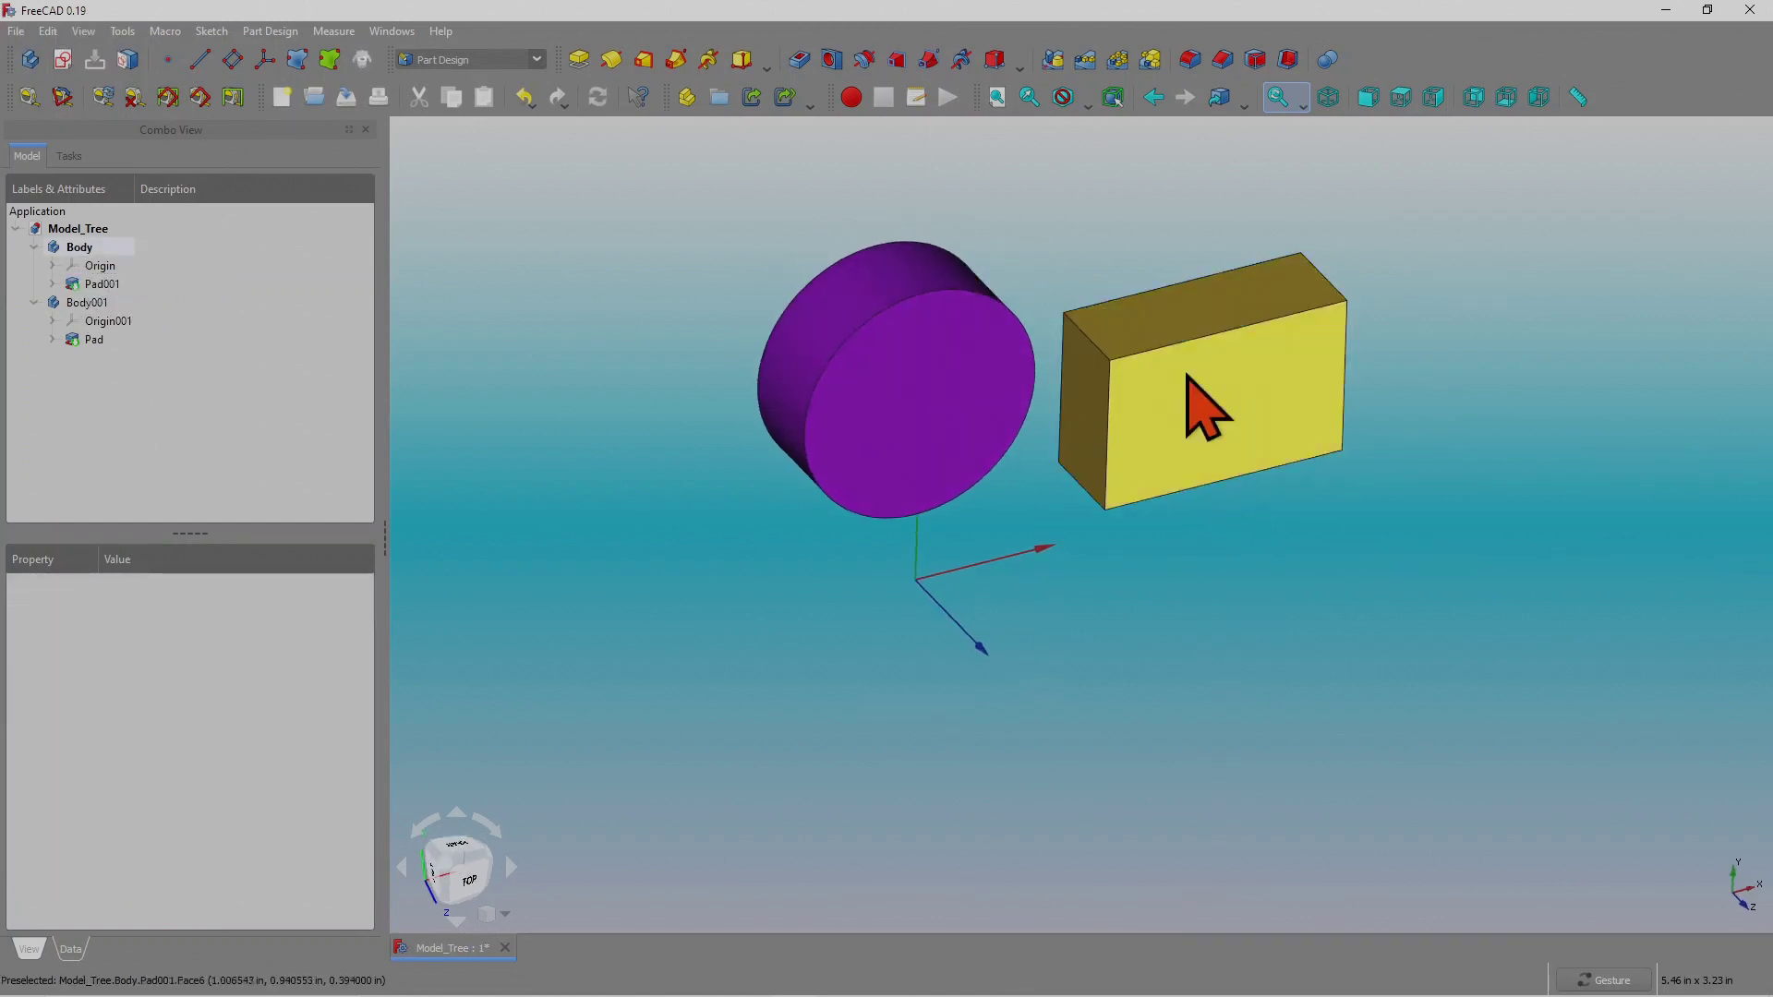
Fillet the upper edge of the rectangular block's side nearest the cylinder with a radius of 0.039 in.
click(1095, 345)
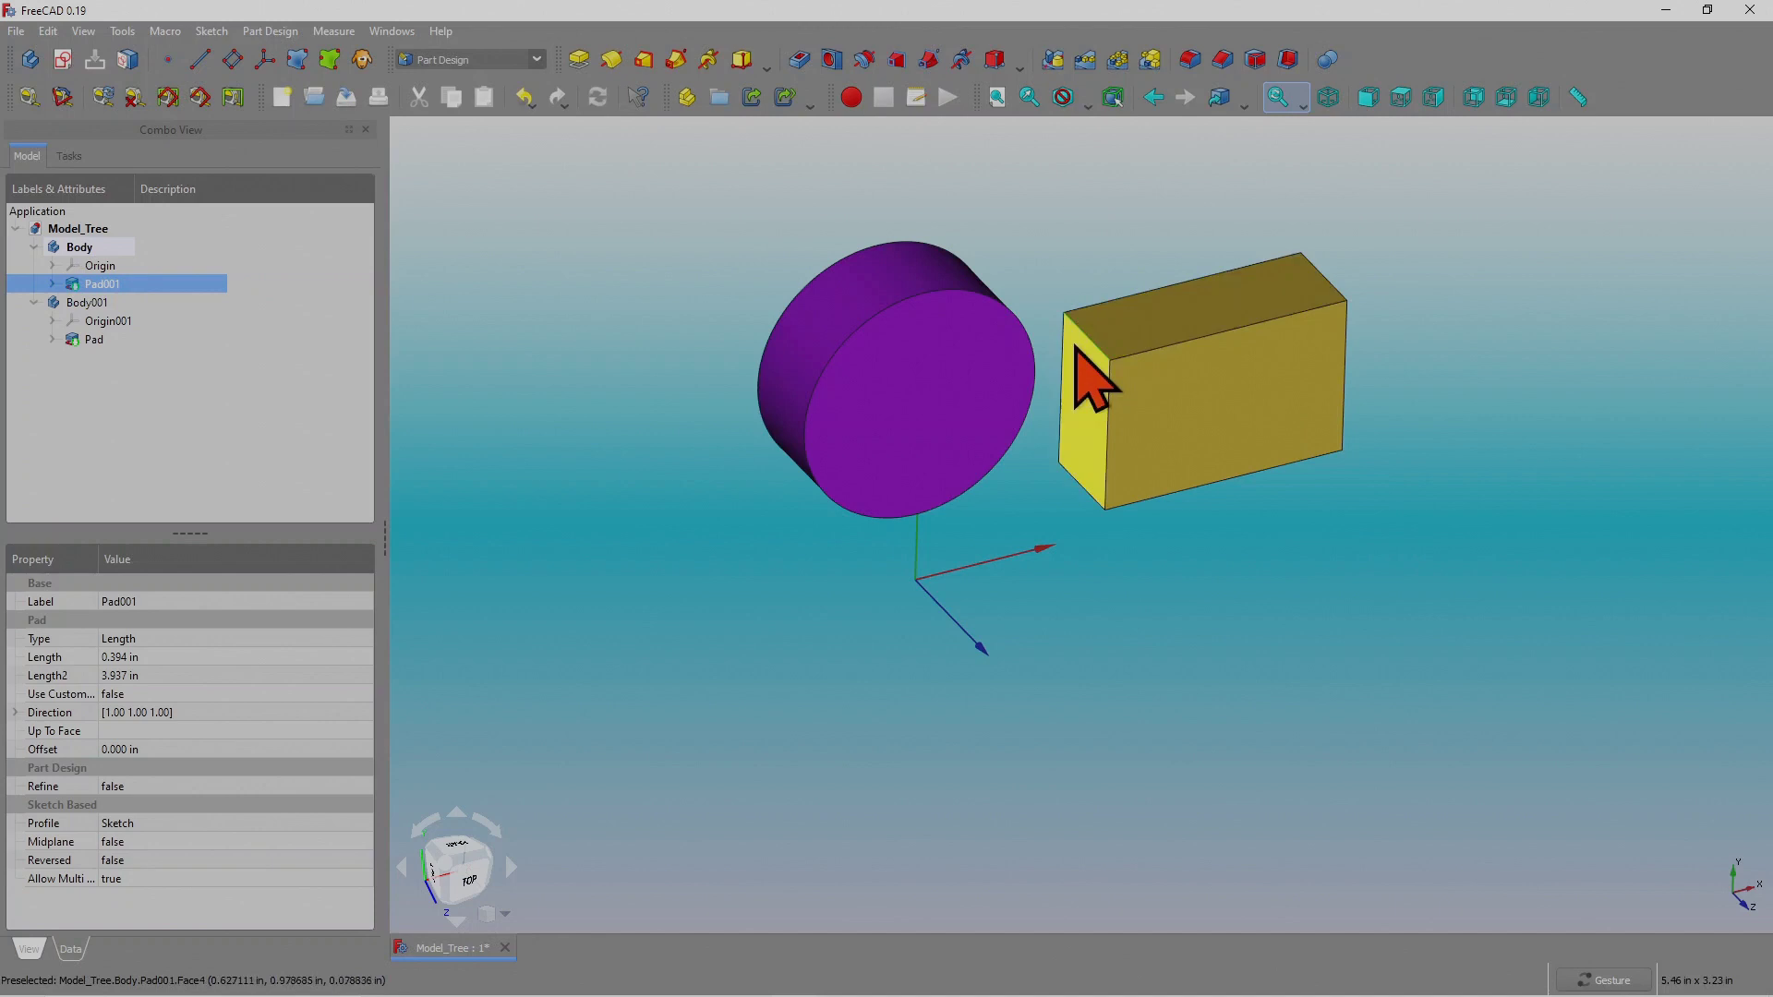
click(1191, 61)
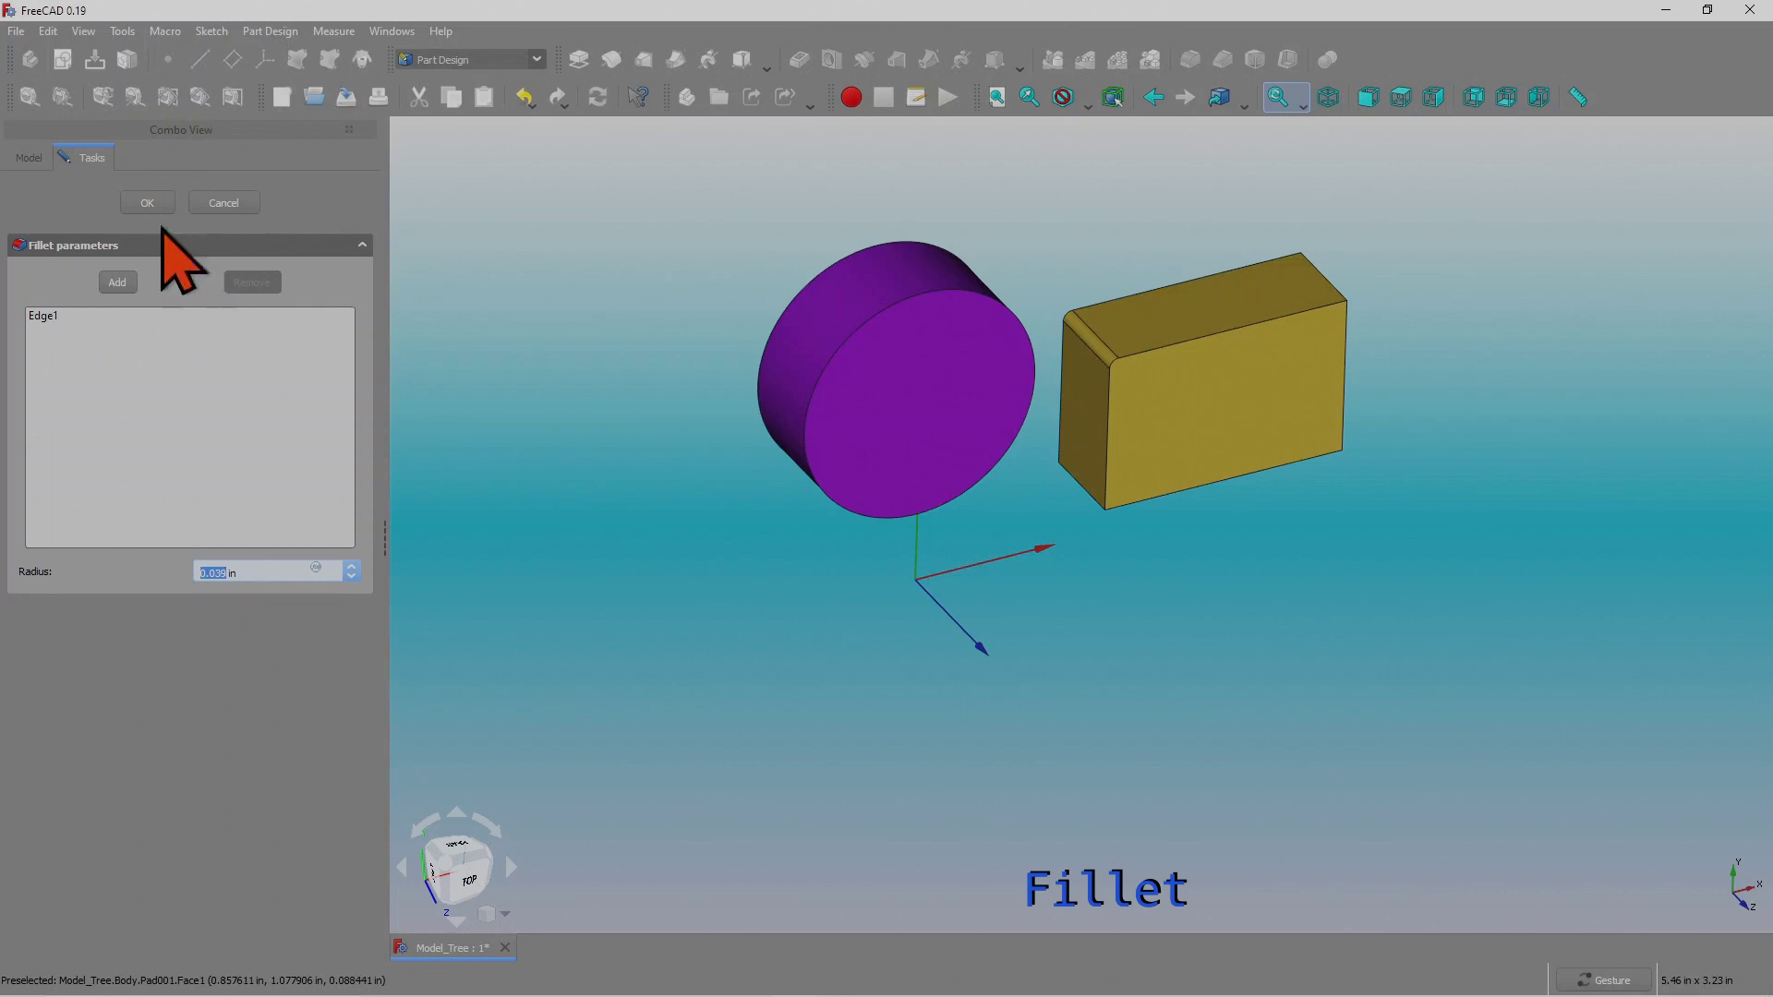
click(151, 203)
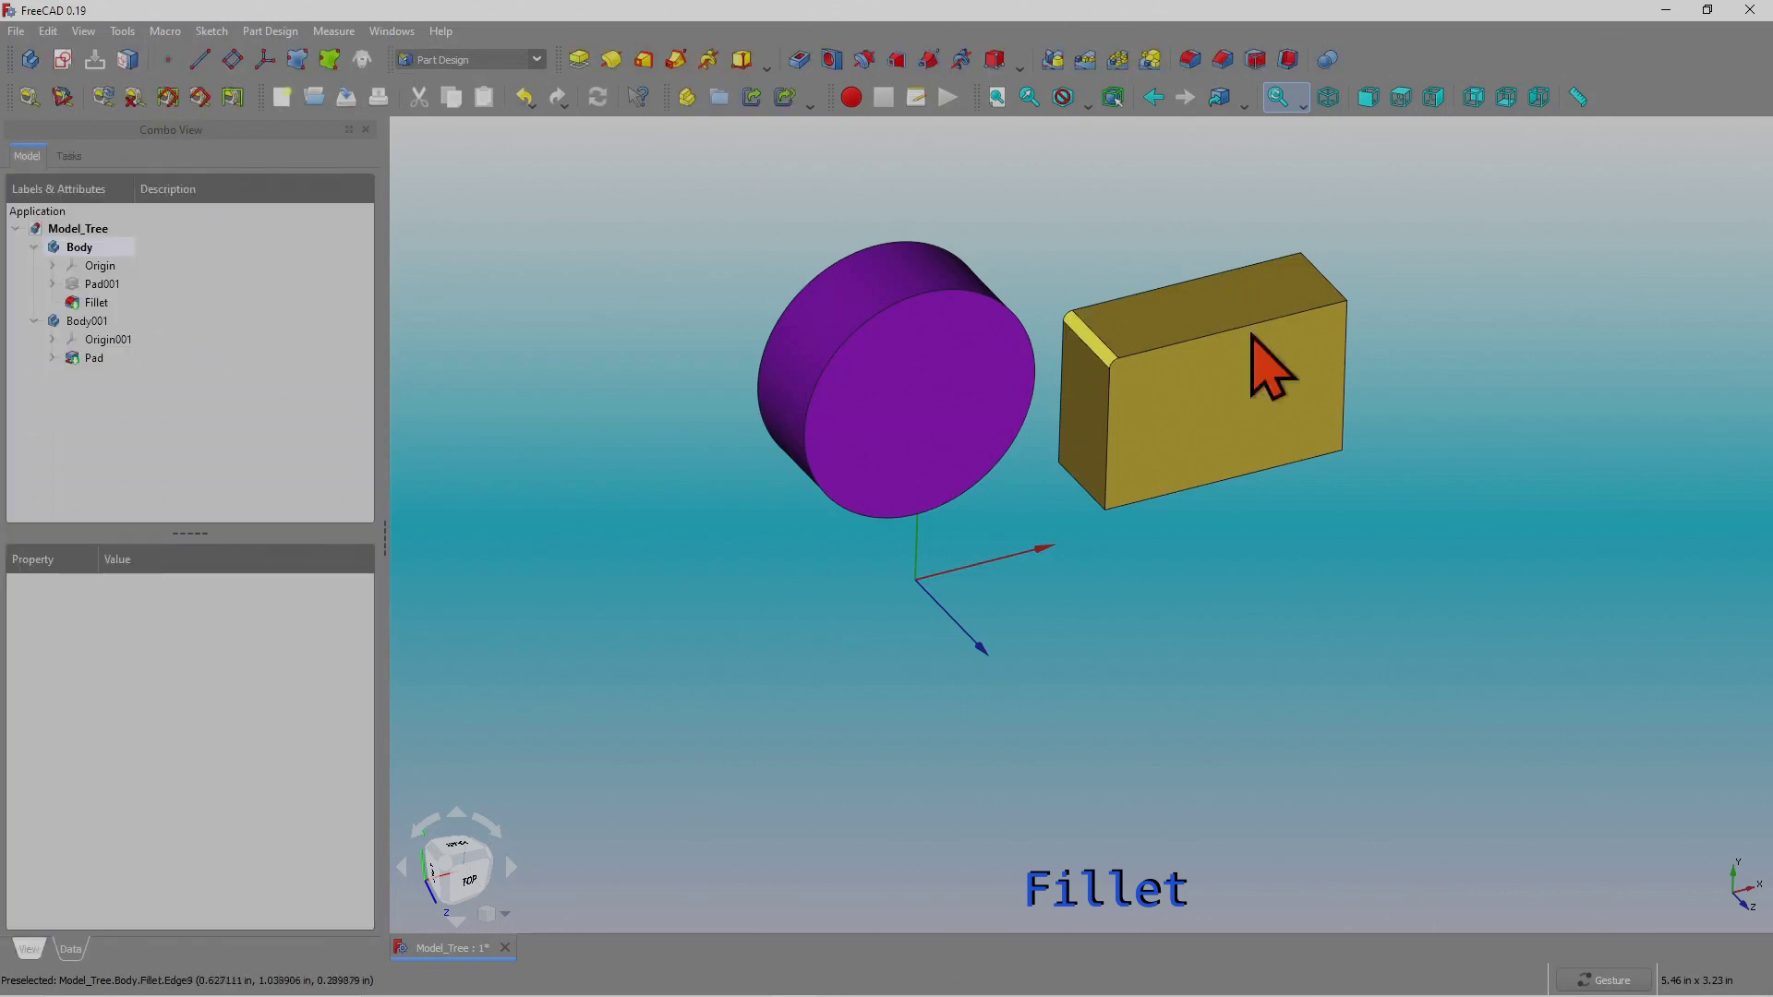
Fillet the lower edge on the same side of the rectangular block with a radius of 0.039 in.
click(1085, 482)
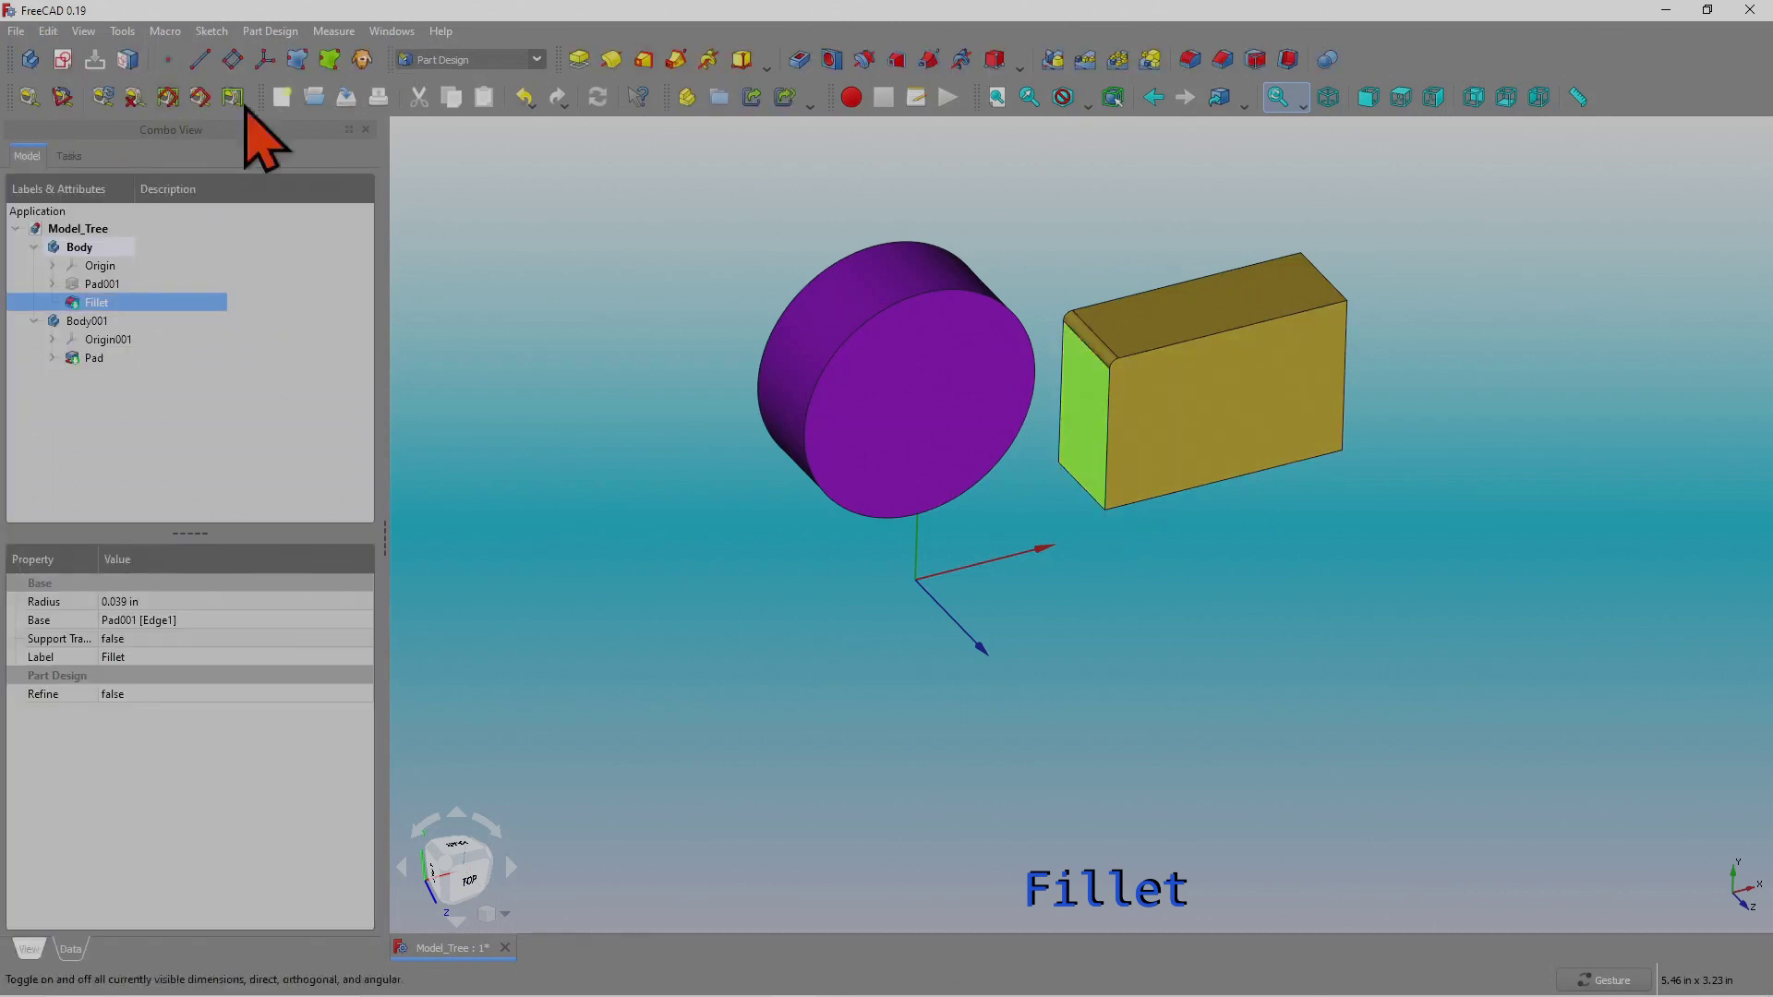
click(1077, 602)
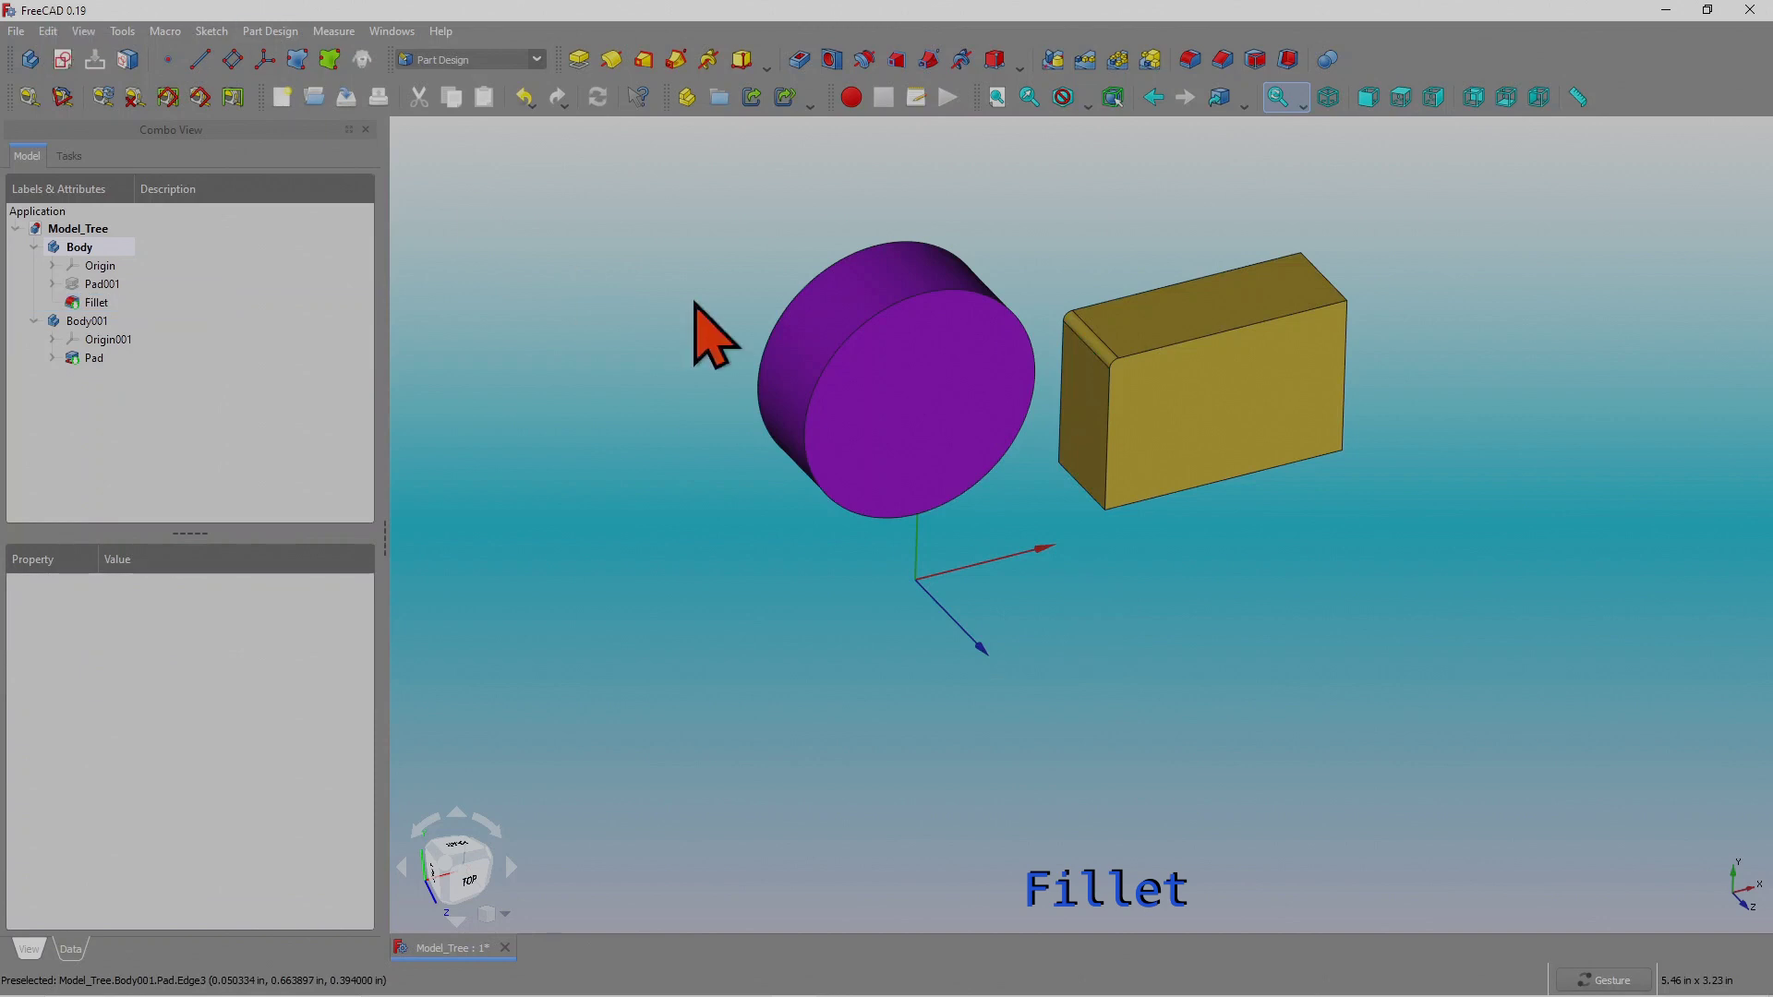
click(1091, 499)
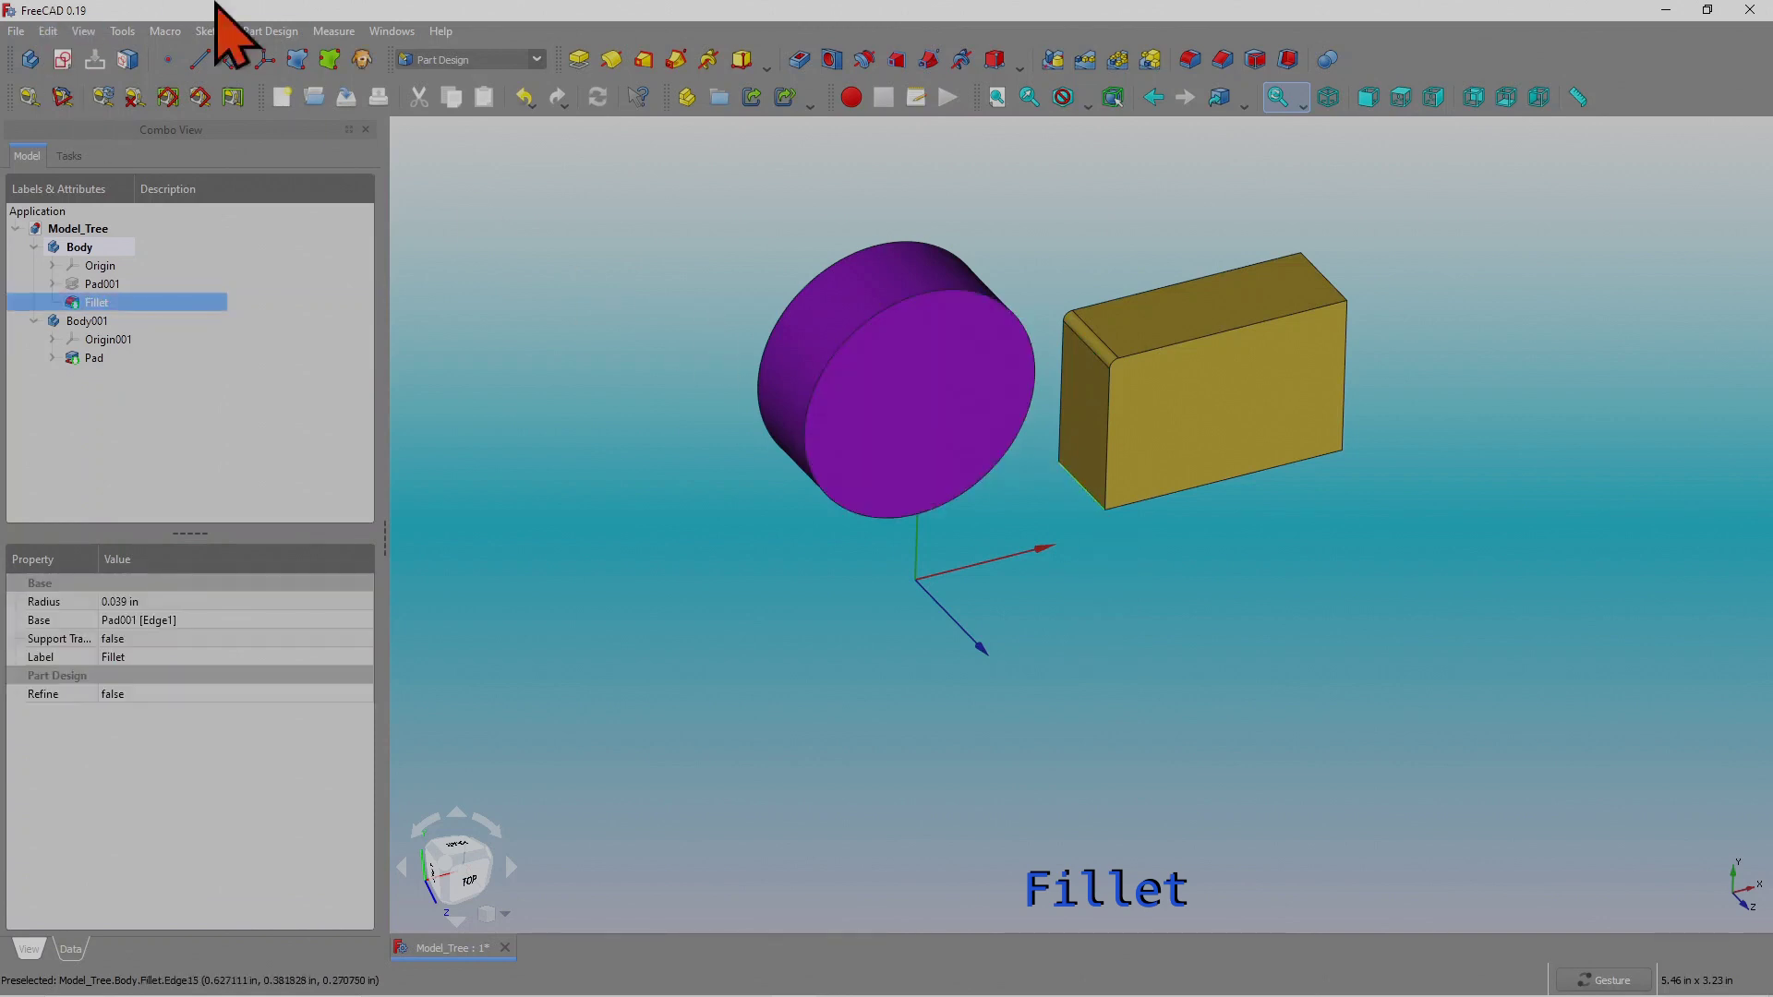
click(1189, 59)
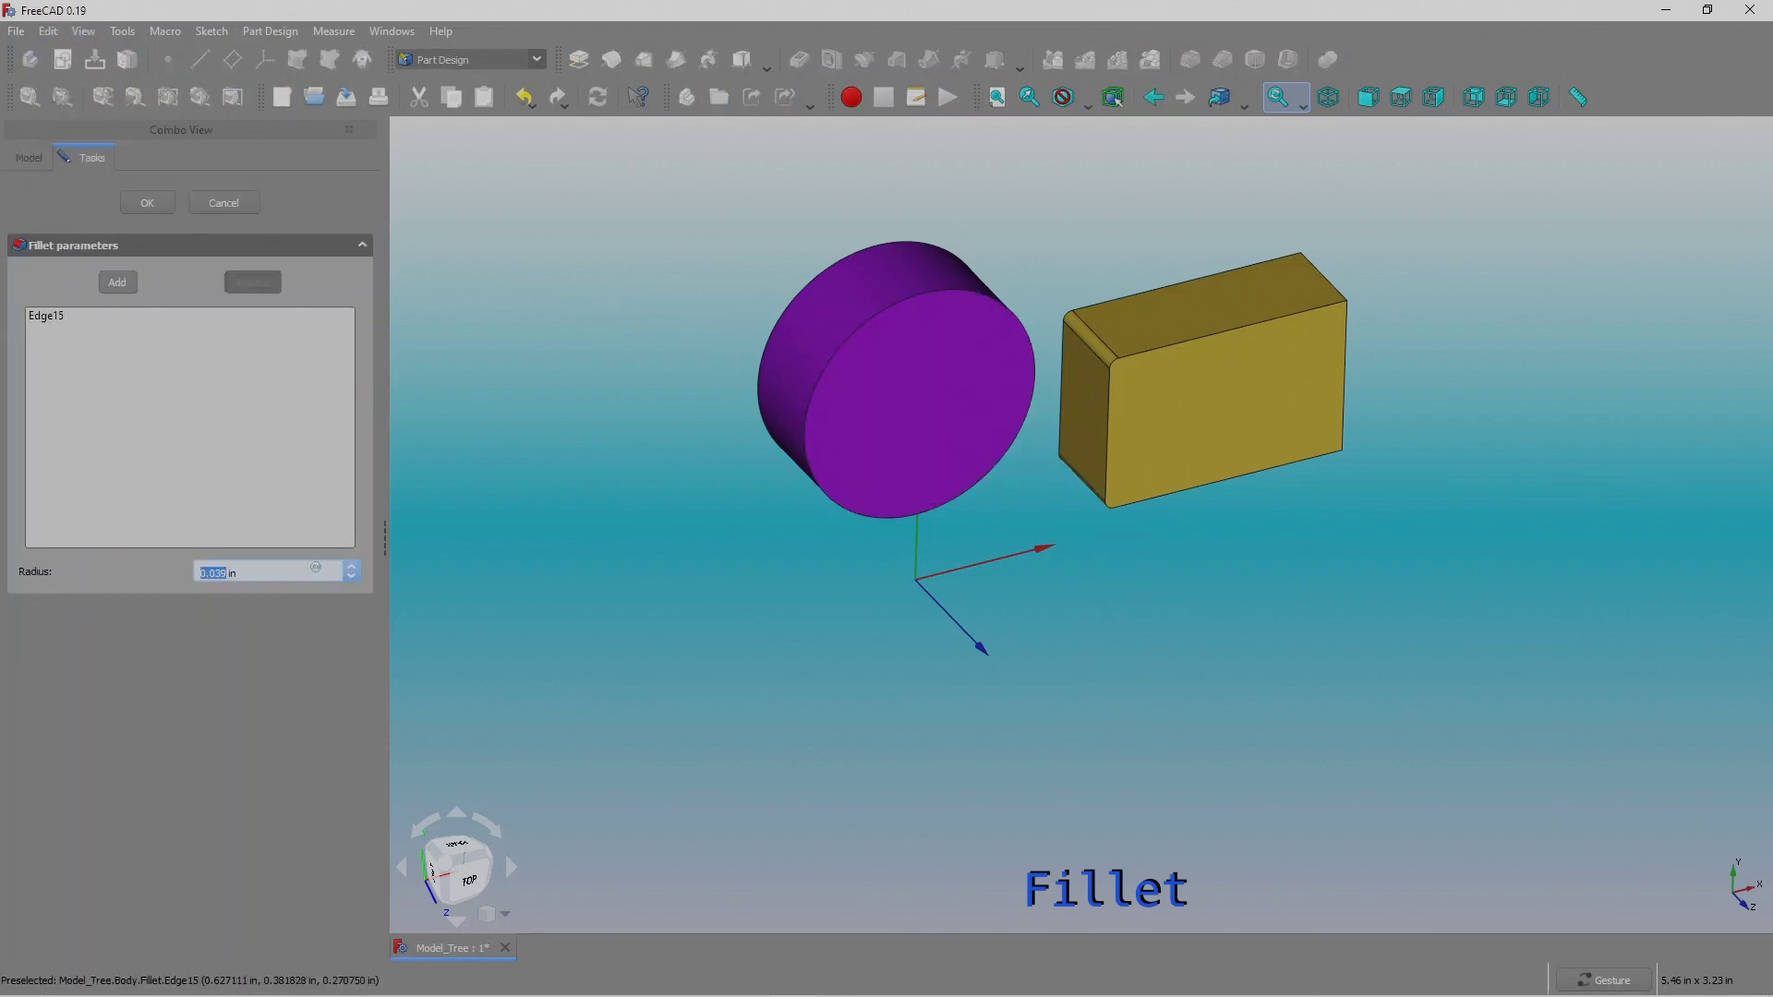
drag(1191, 568, 1168, 397)
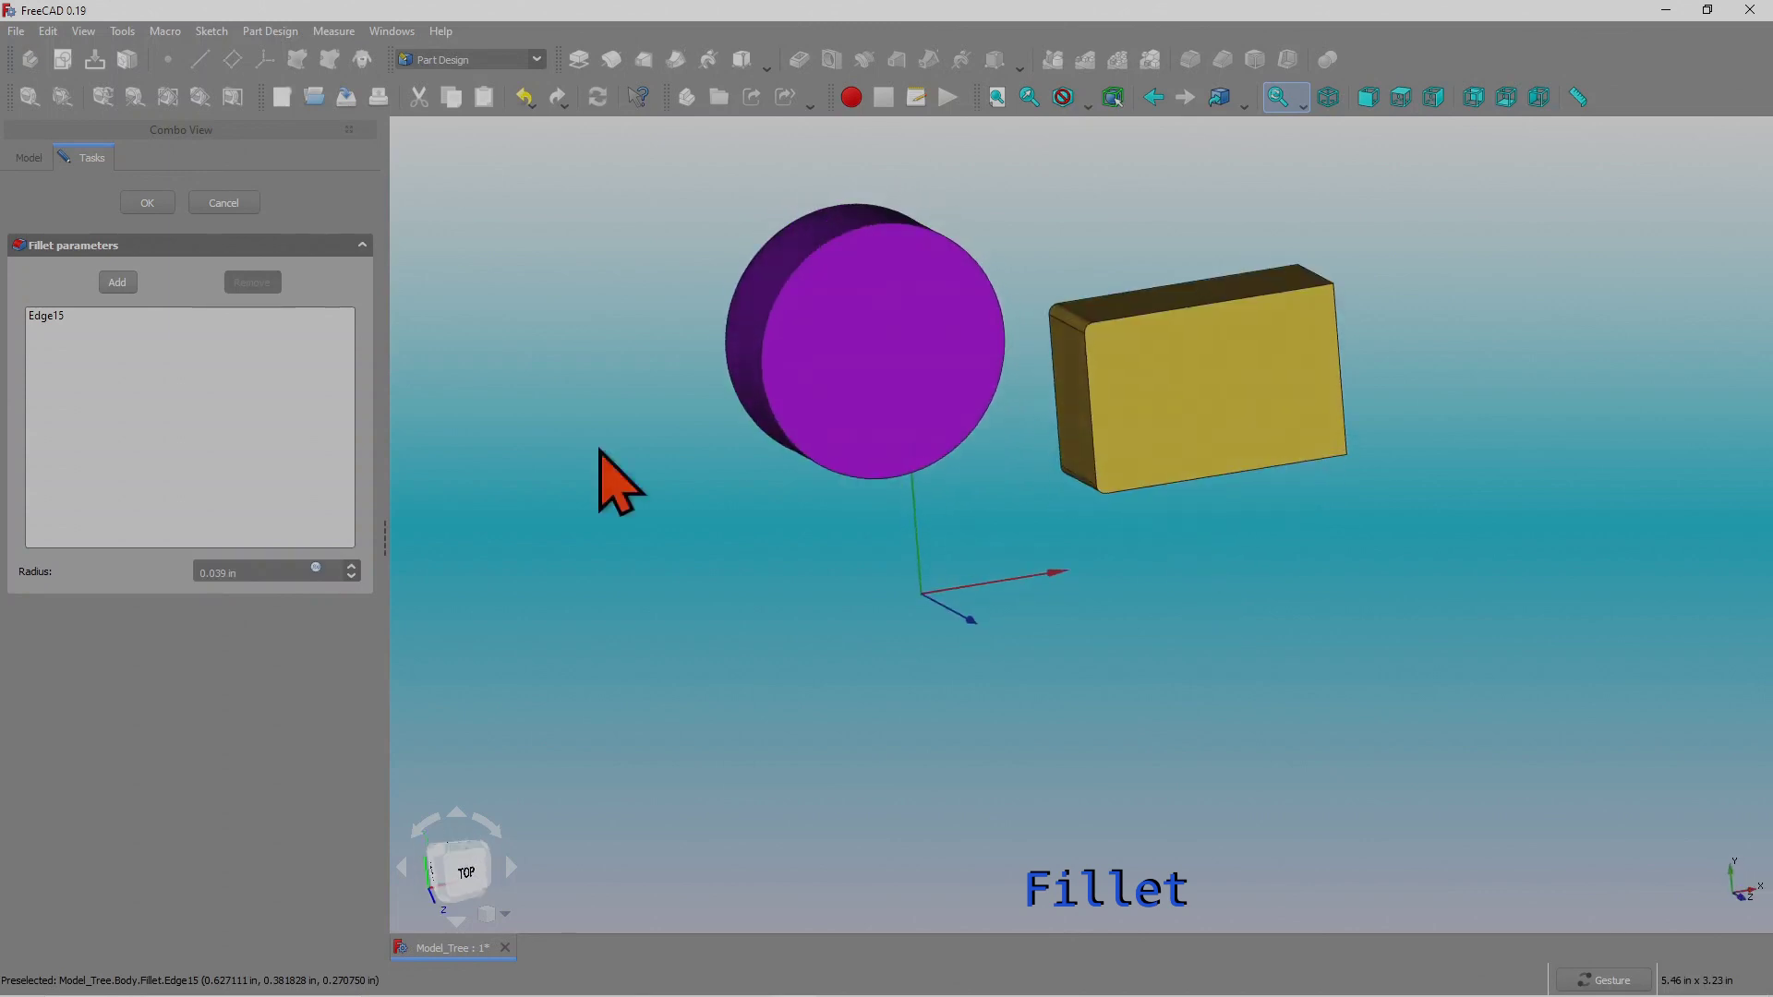
click(148, 203)
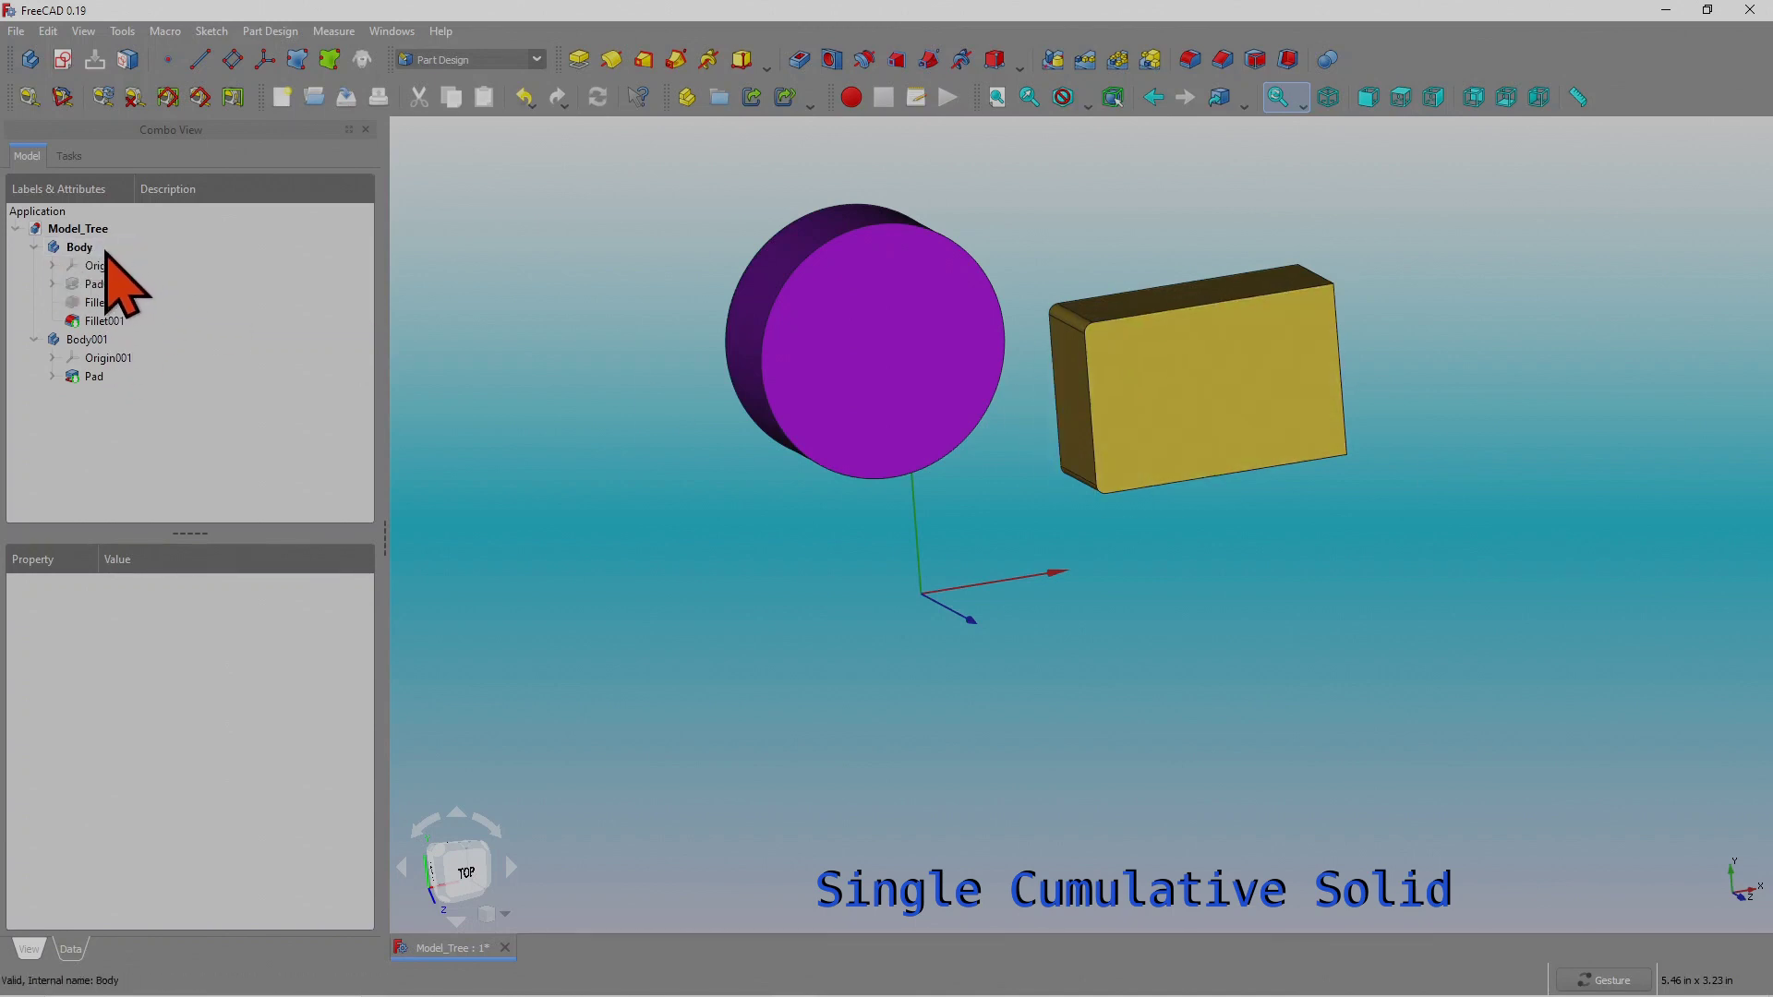
Inspect the latest fillet of the first body from the model tree to see the solid it represents.
click(105, 321)
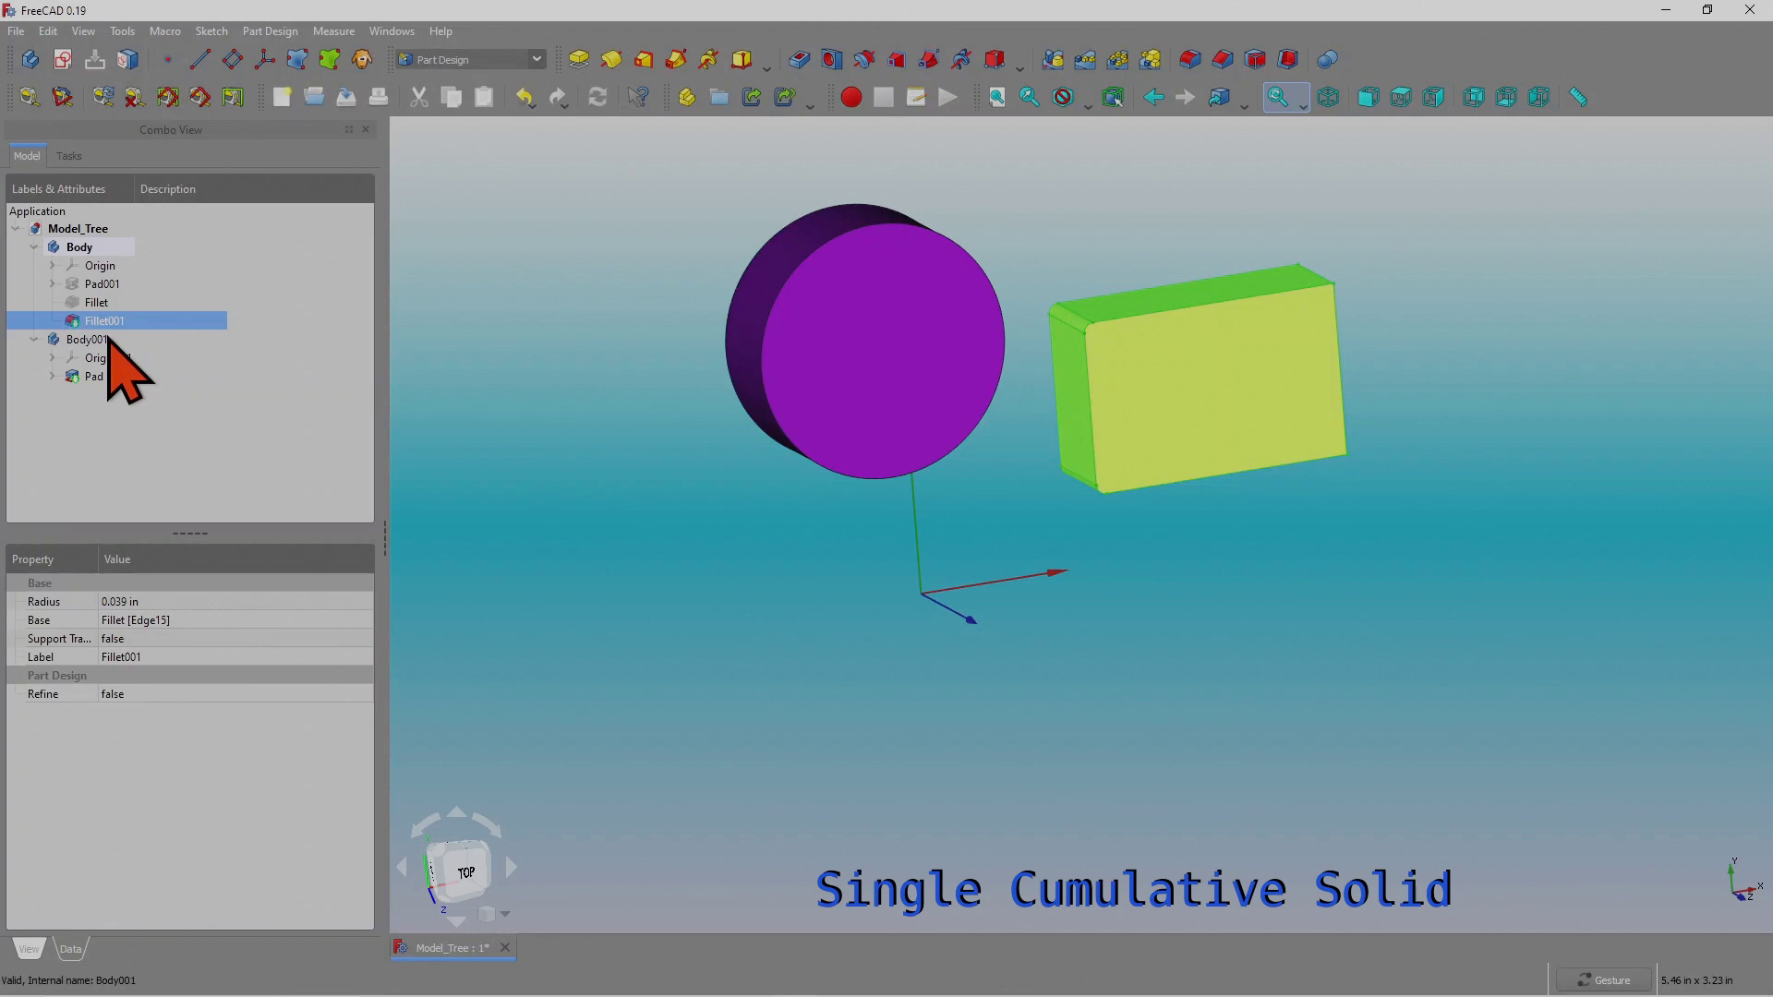
drag(1216, 573, 1191, 518)
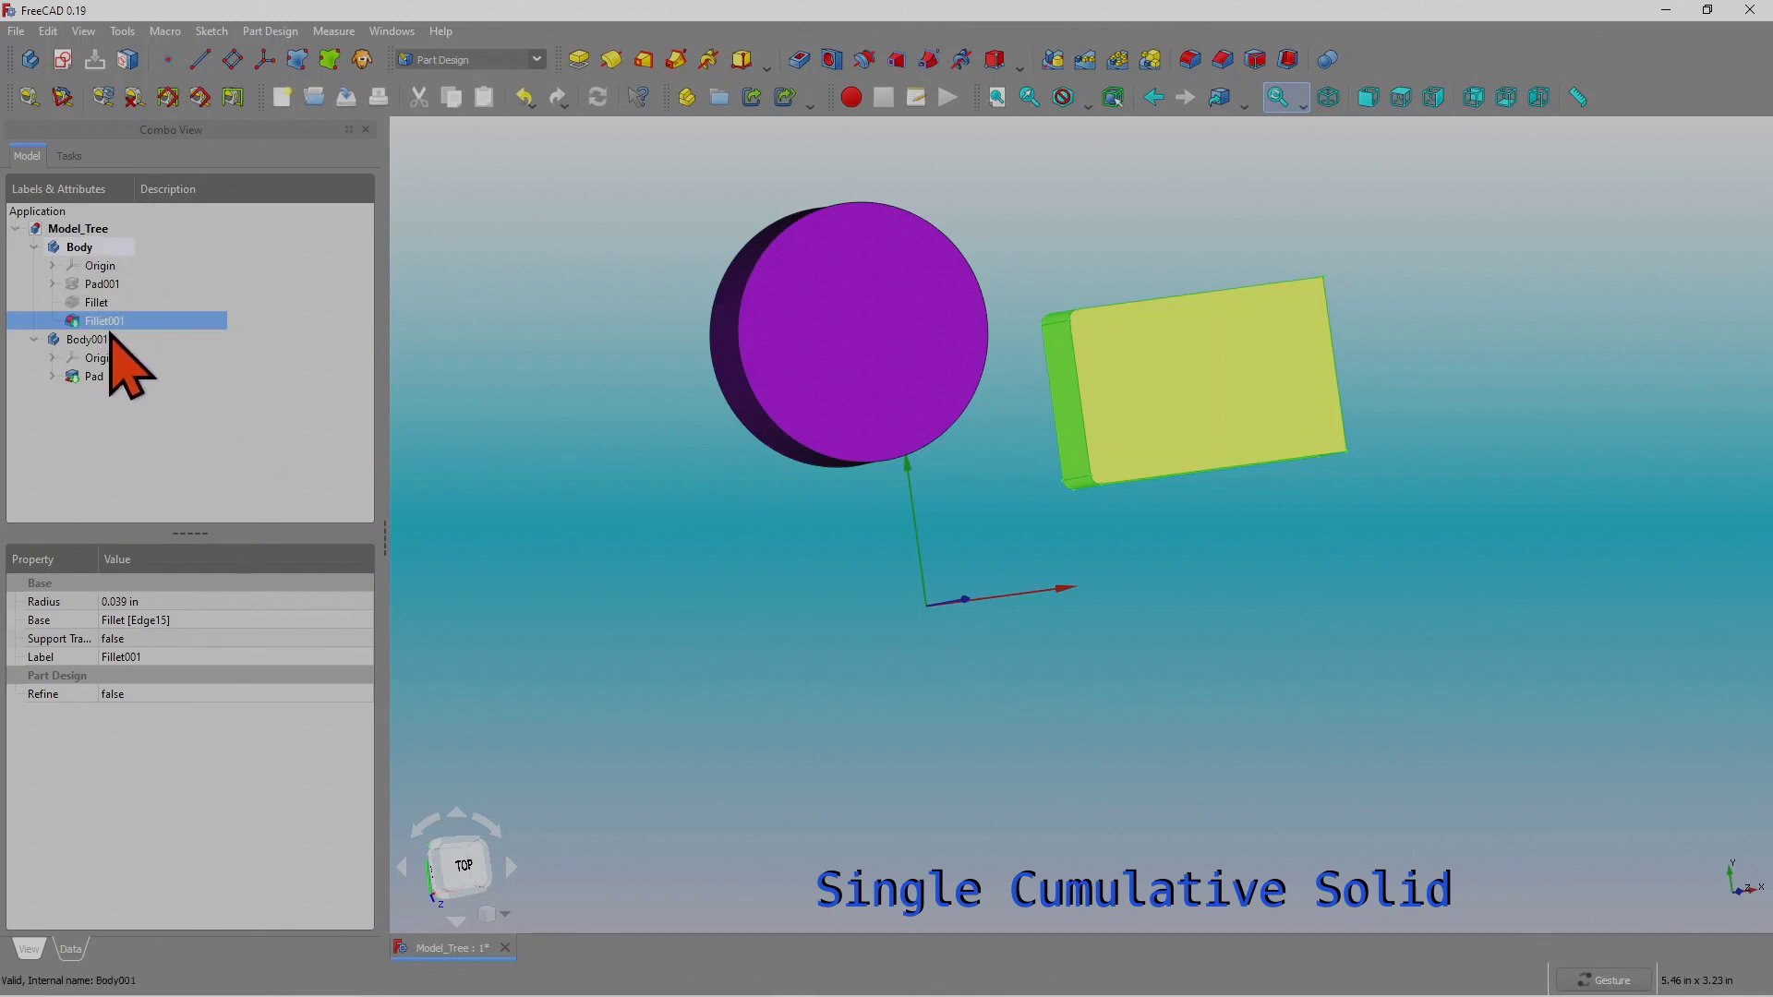
drag(887, 613, 965, 685)
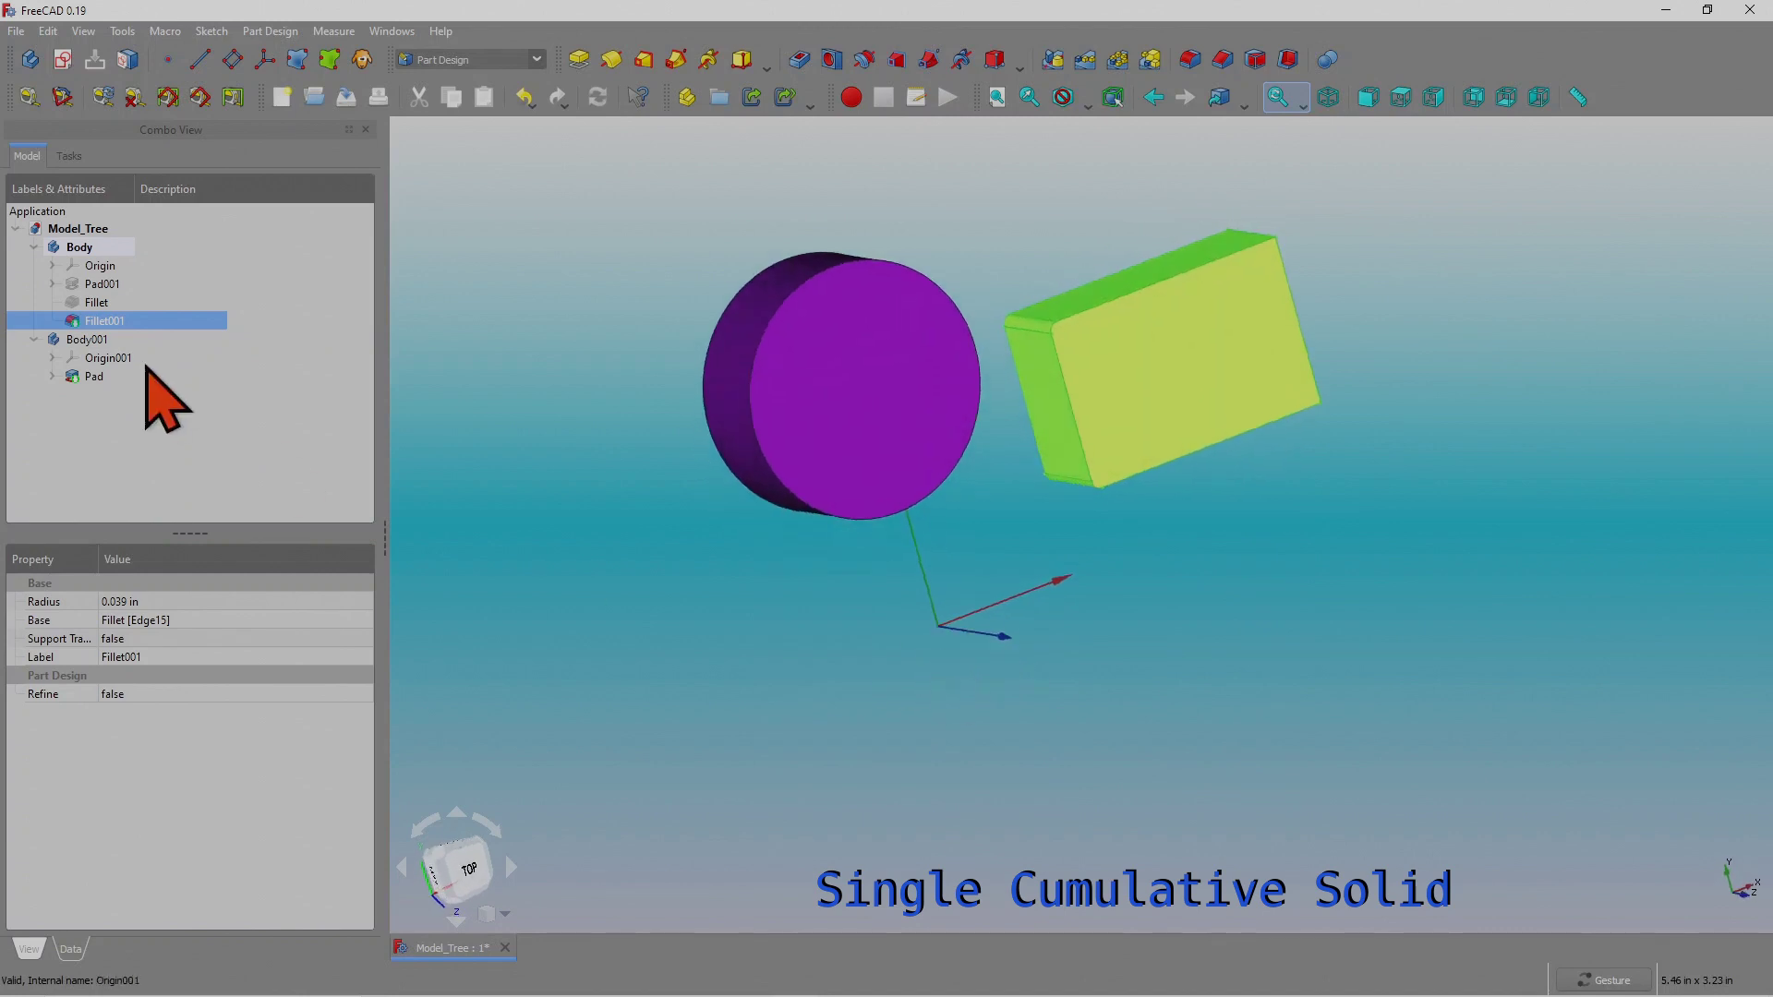
Hide the second body containing the cylinder and clear the selection.
click(86, 340)
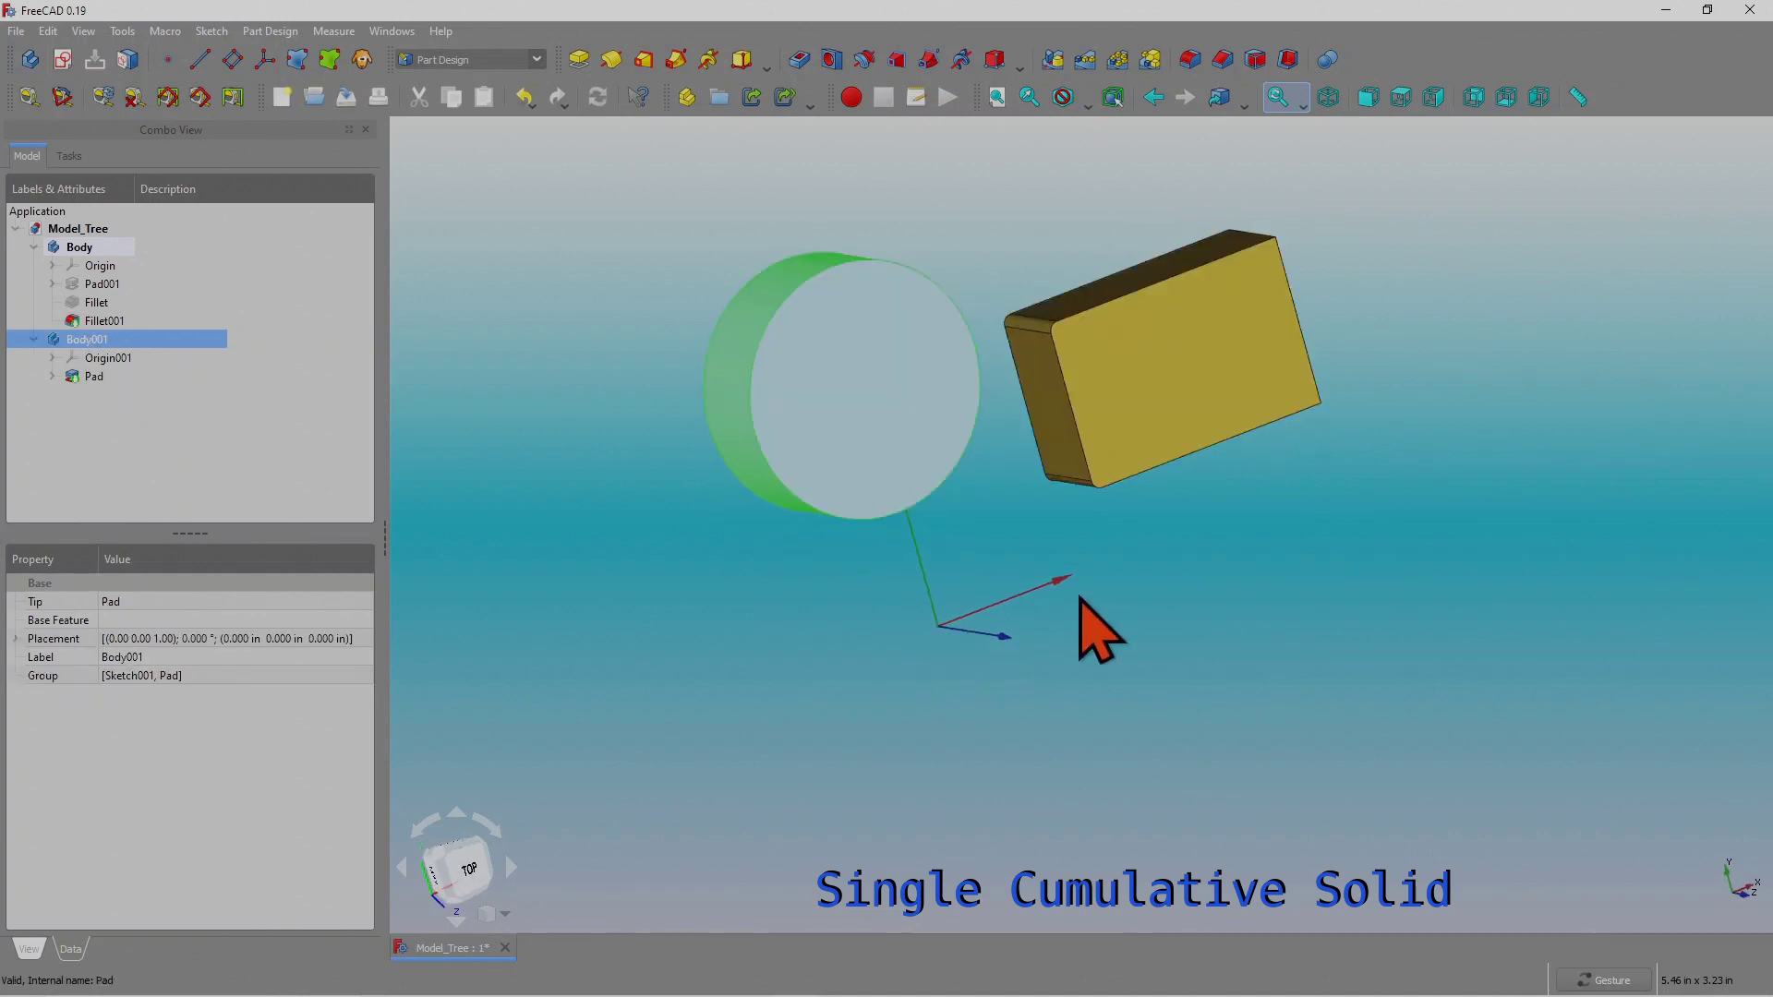
key(space)
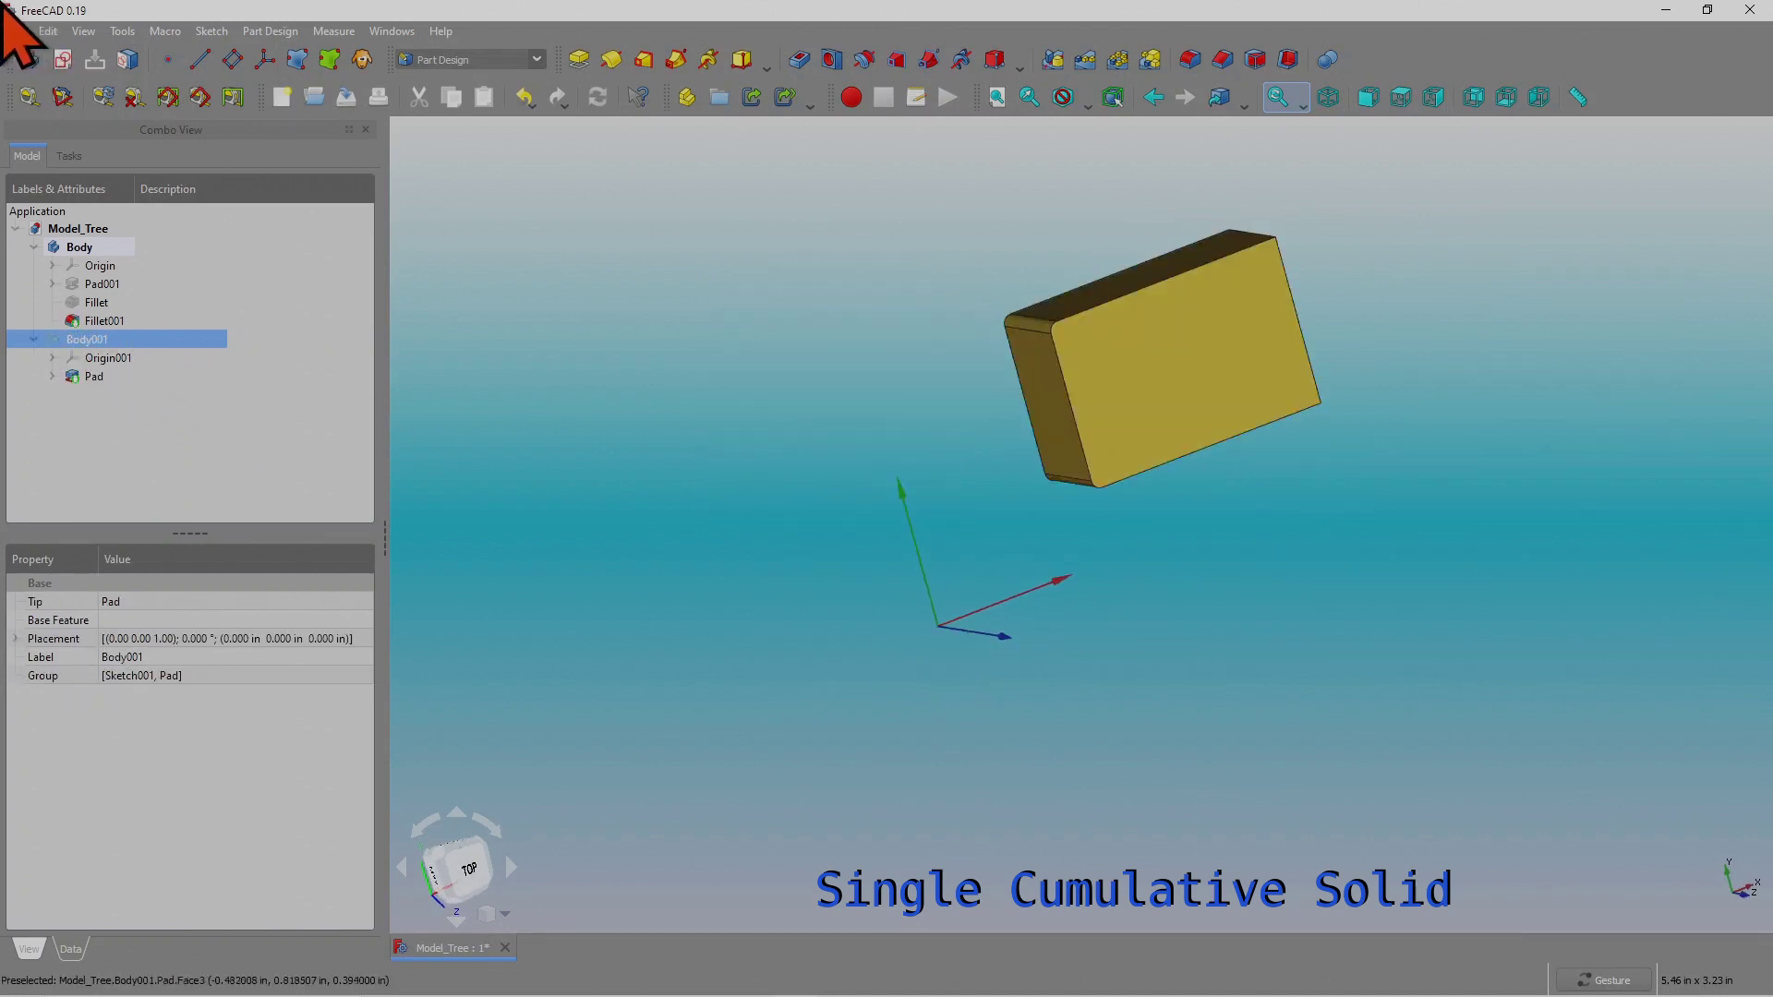
click(230, 443)
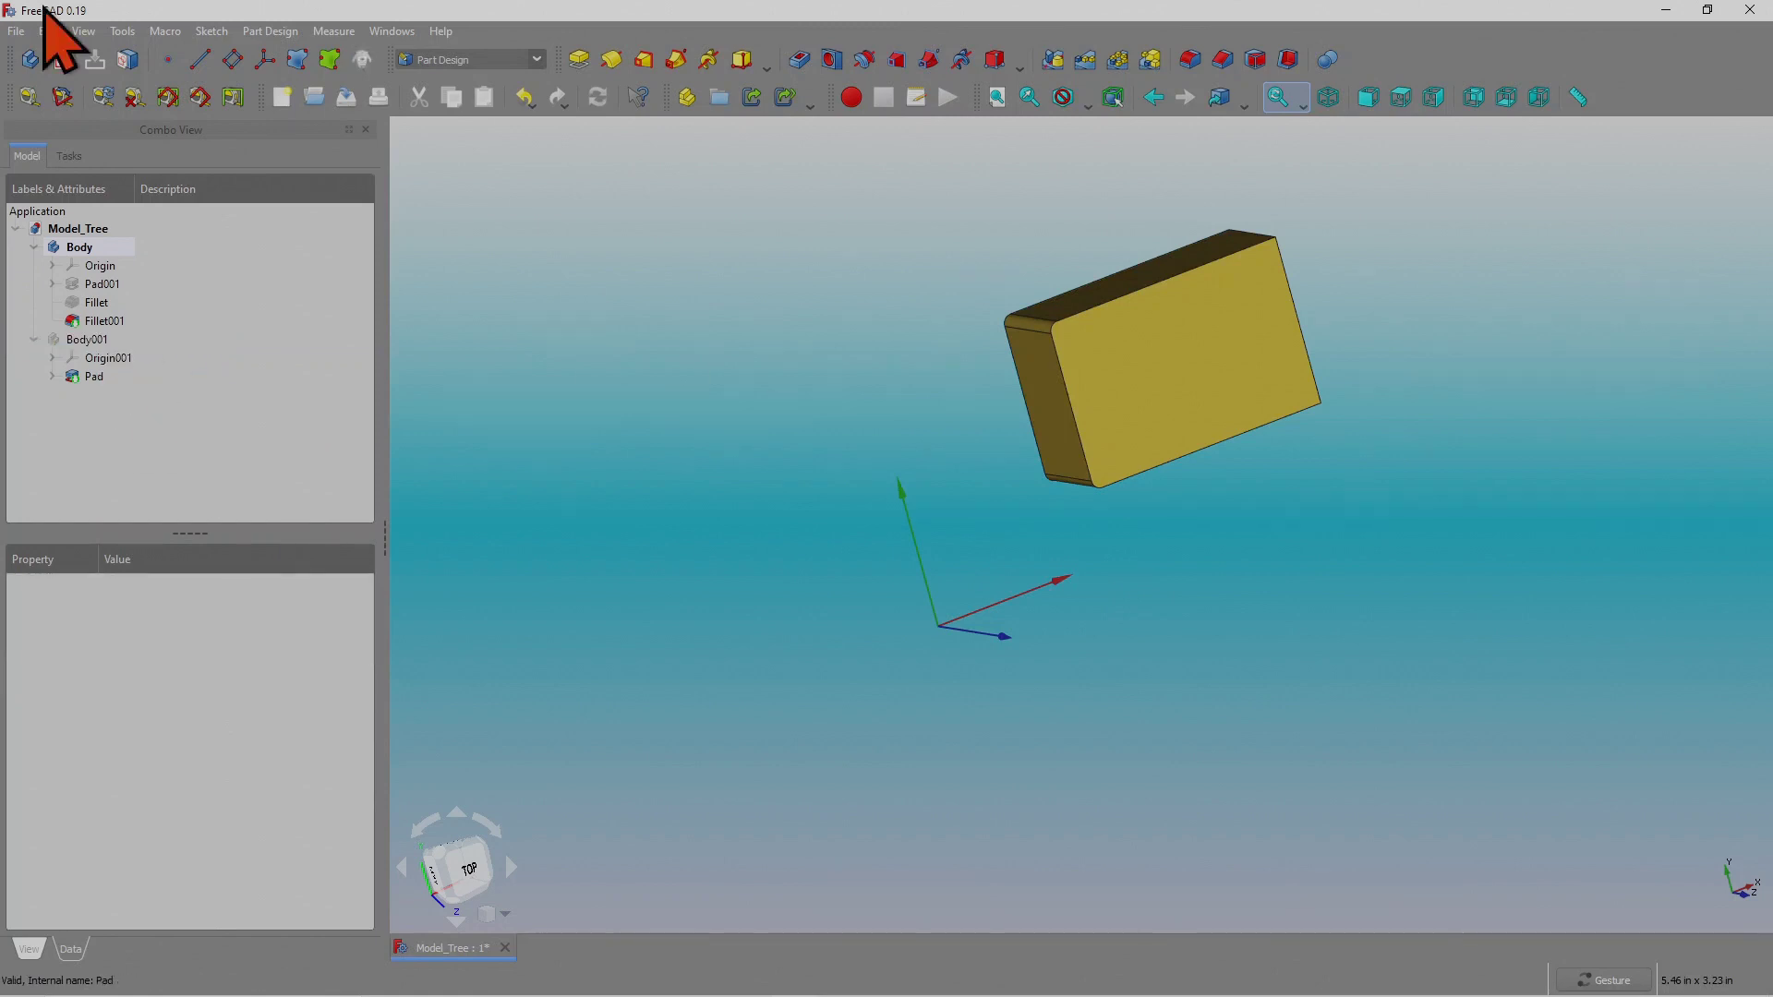
mouse_move(43, 19)
mouse_down()
mouse_move(190, 14)
mouse_move(42, 3)
mouse_up()
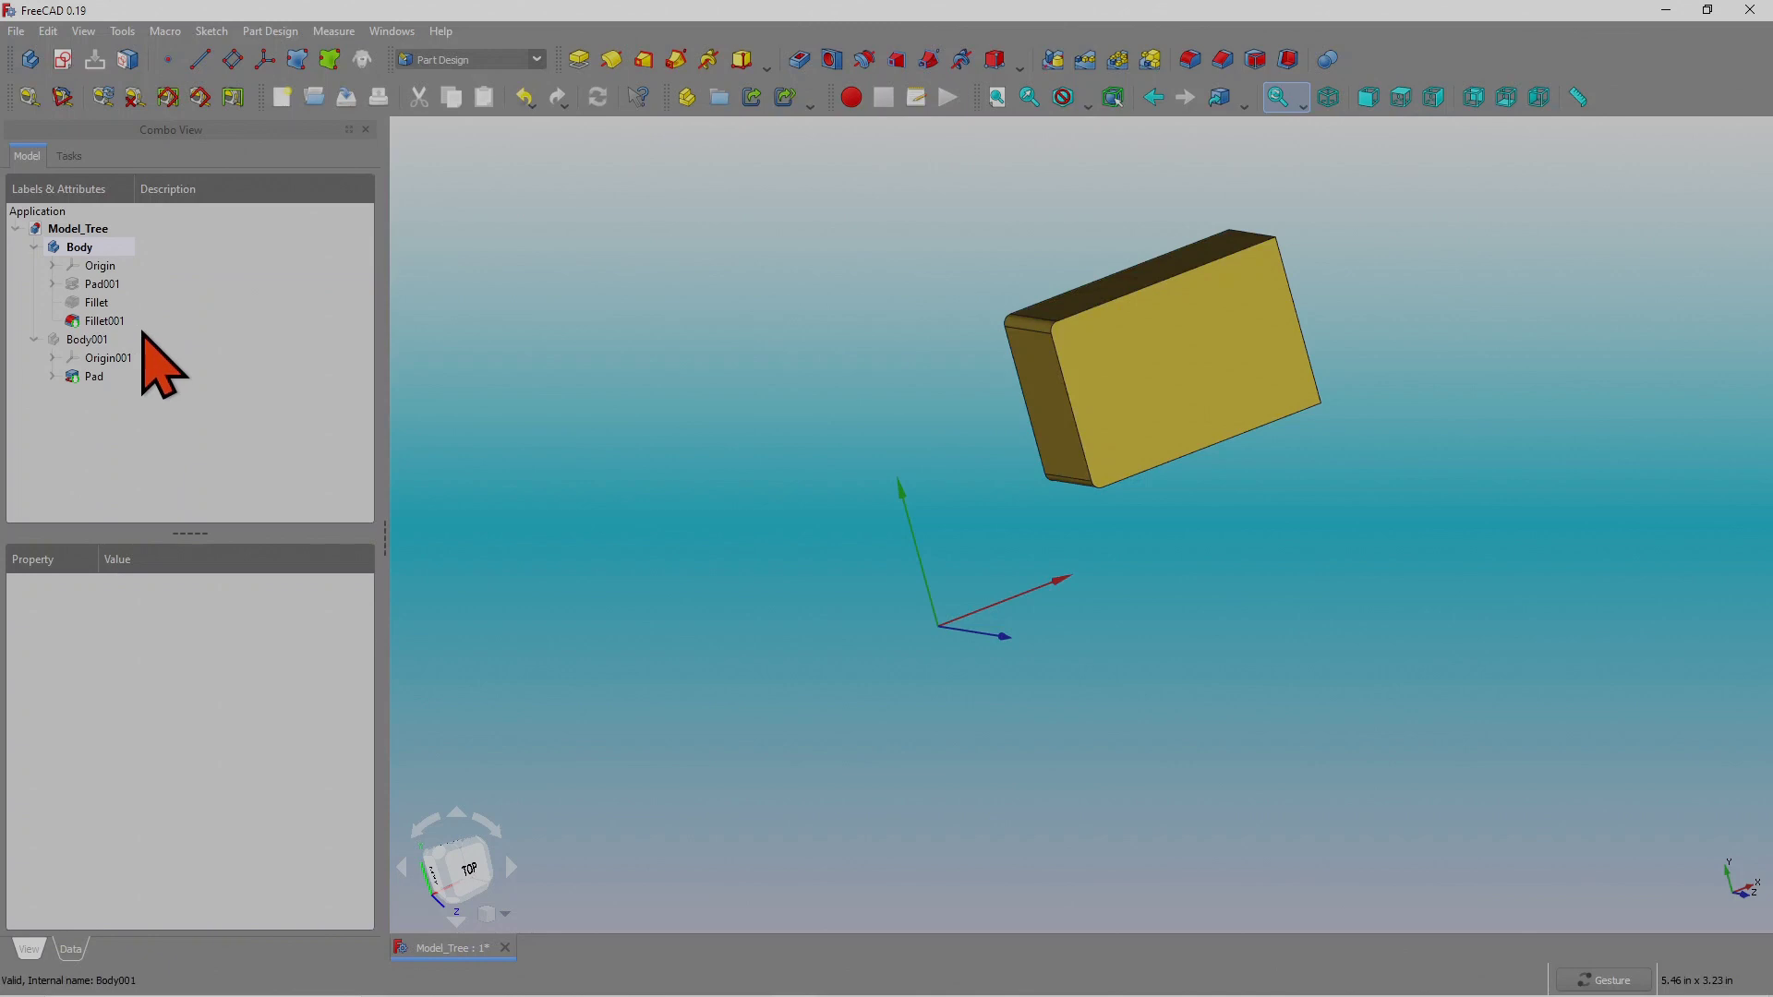
Sketch two separate small circles, one above the other, on the XY plane in the first body, well away from the block.
drag(856, 317, 738, 320)
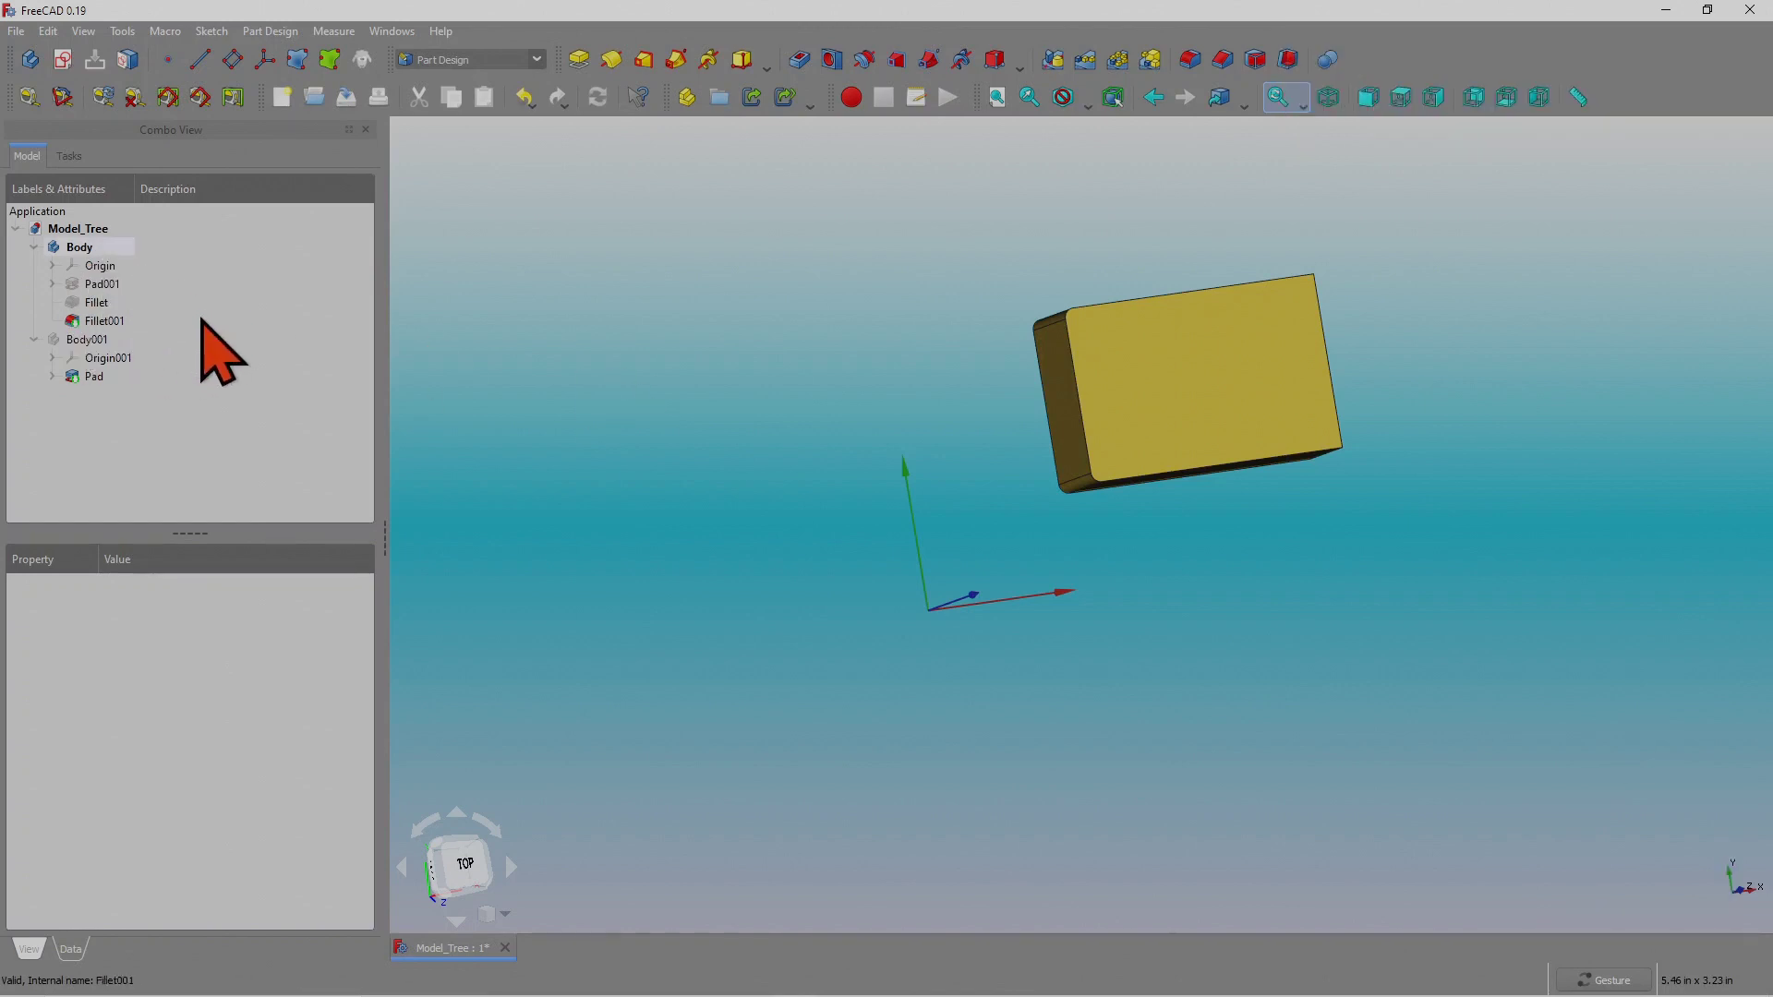
click(63, 61)
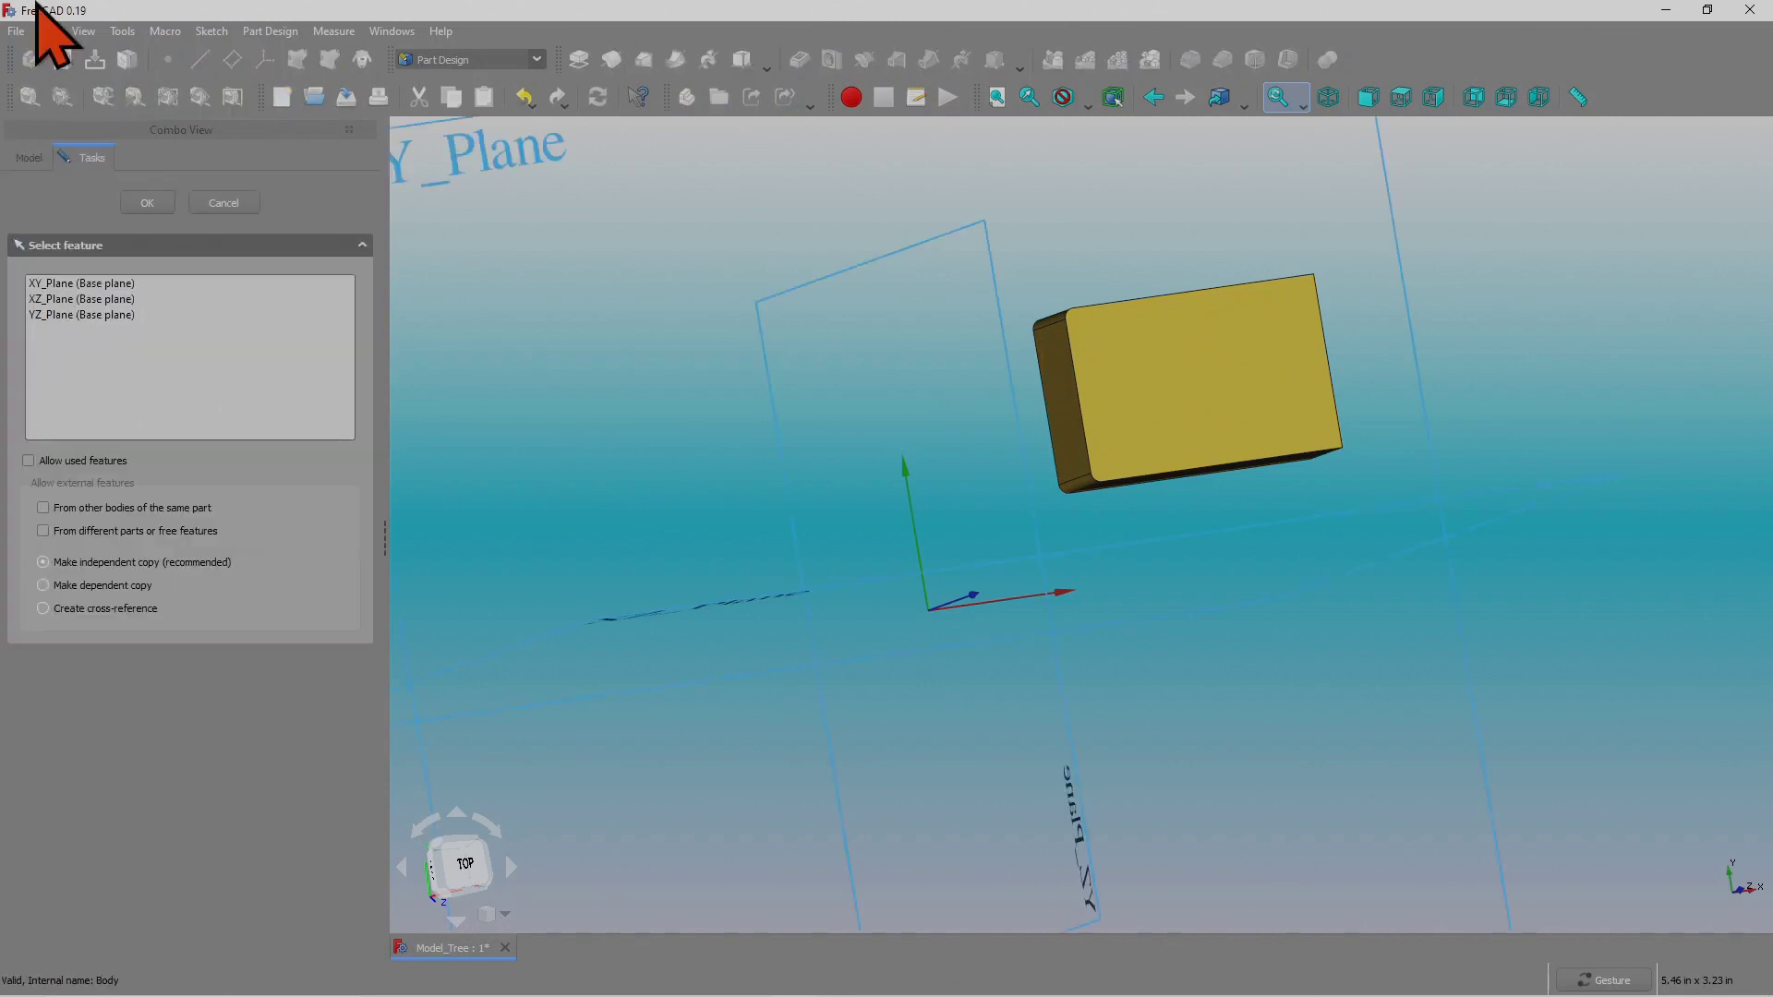
click(101, 284)
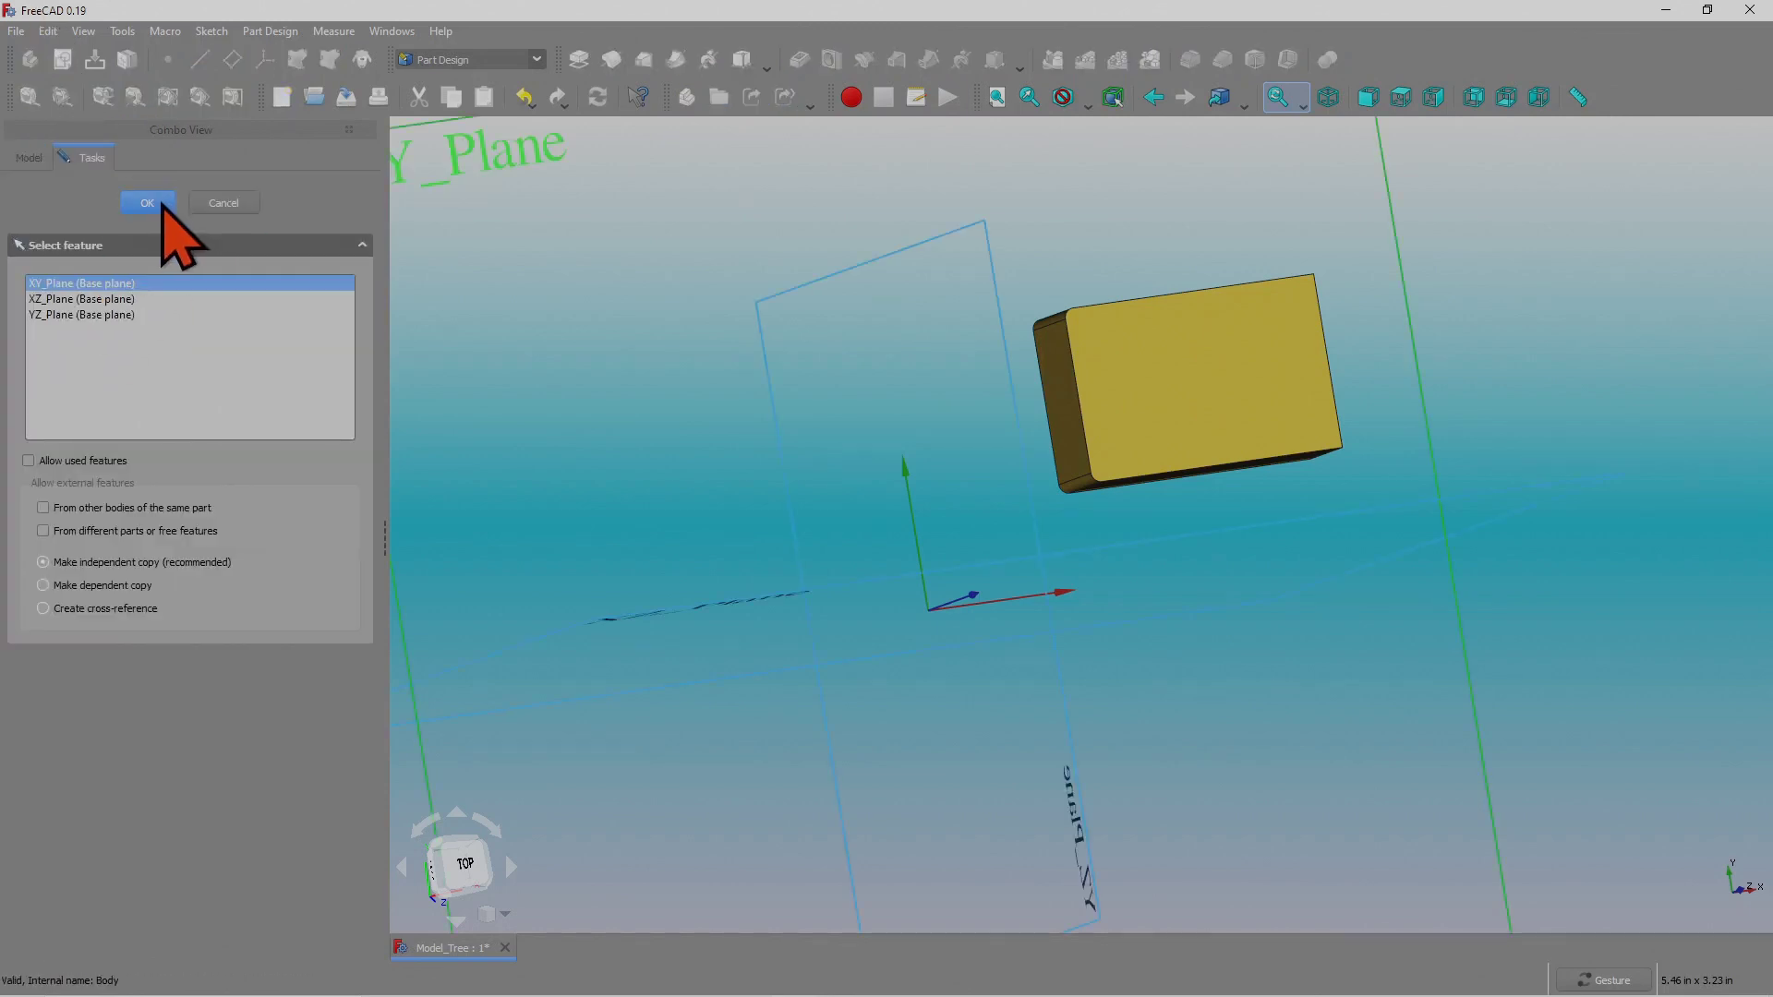
click(148, 202)
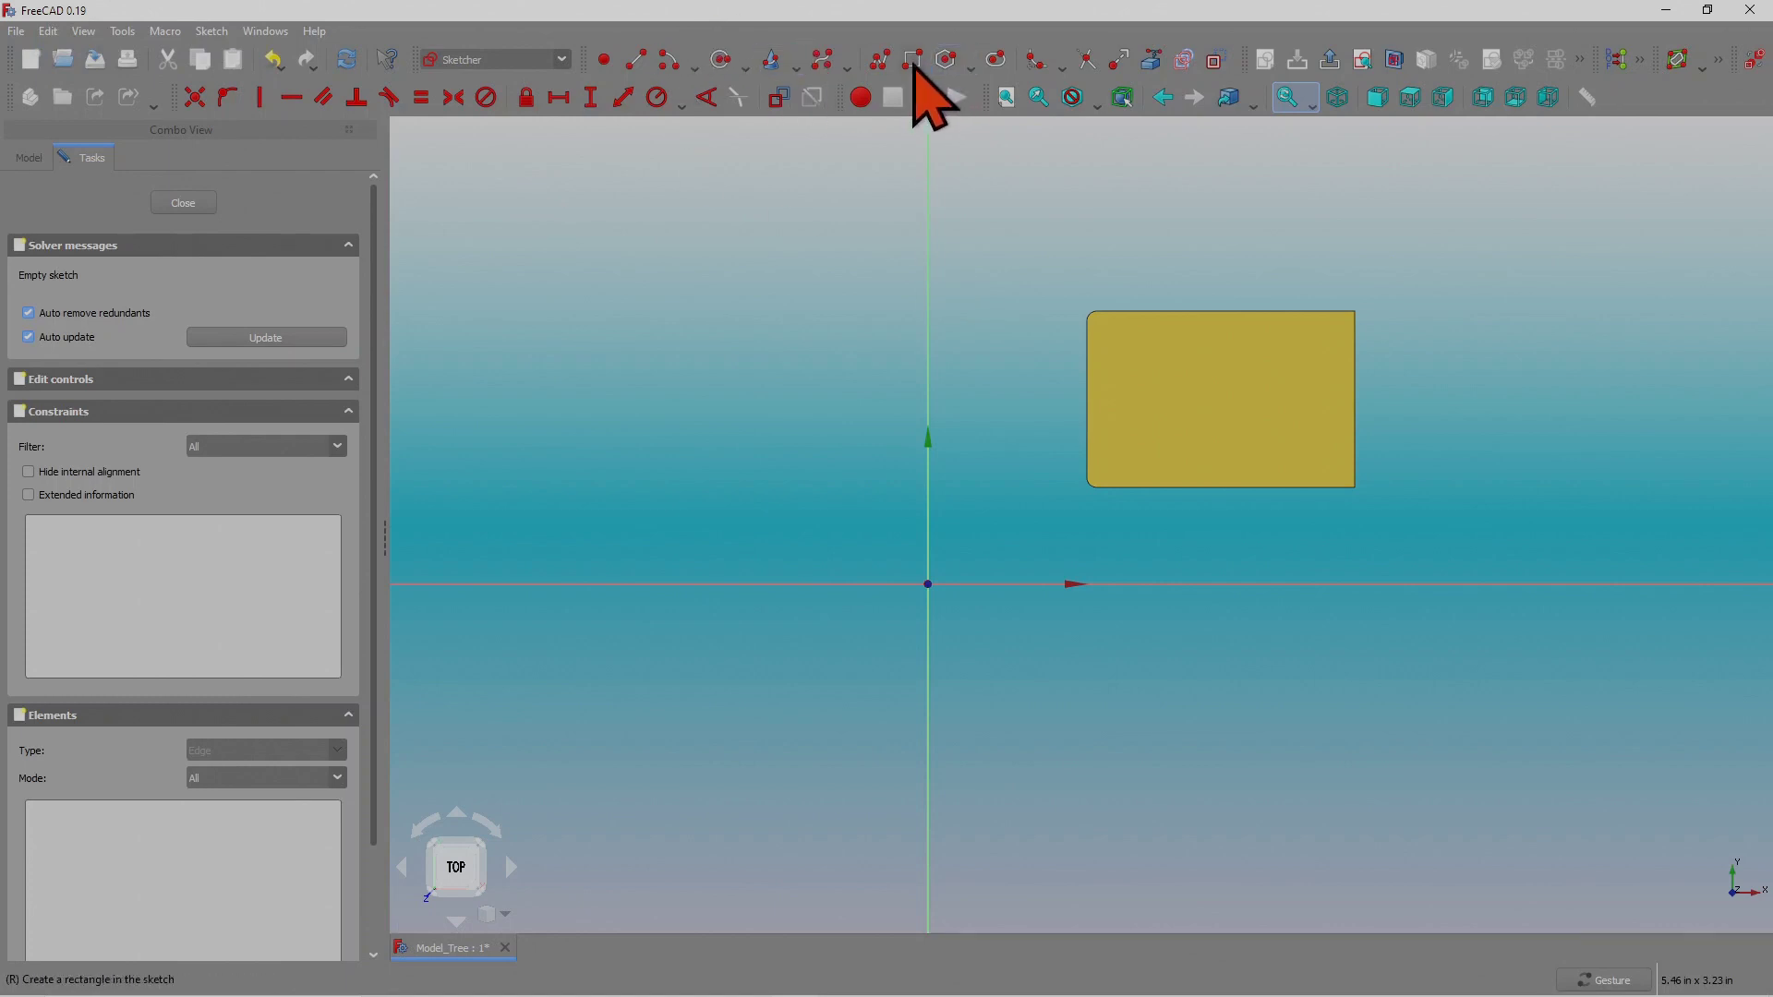
click(721, 61)
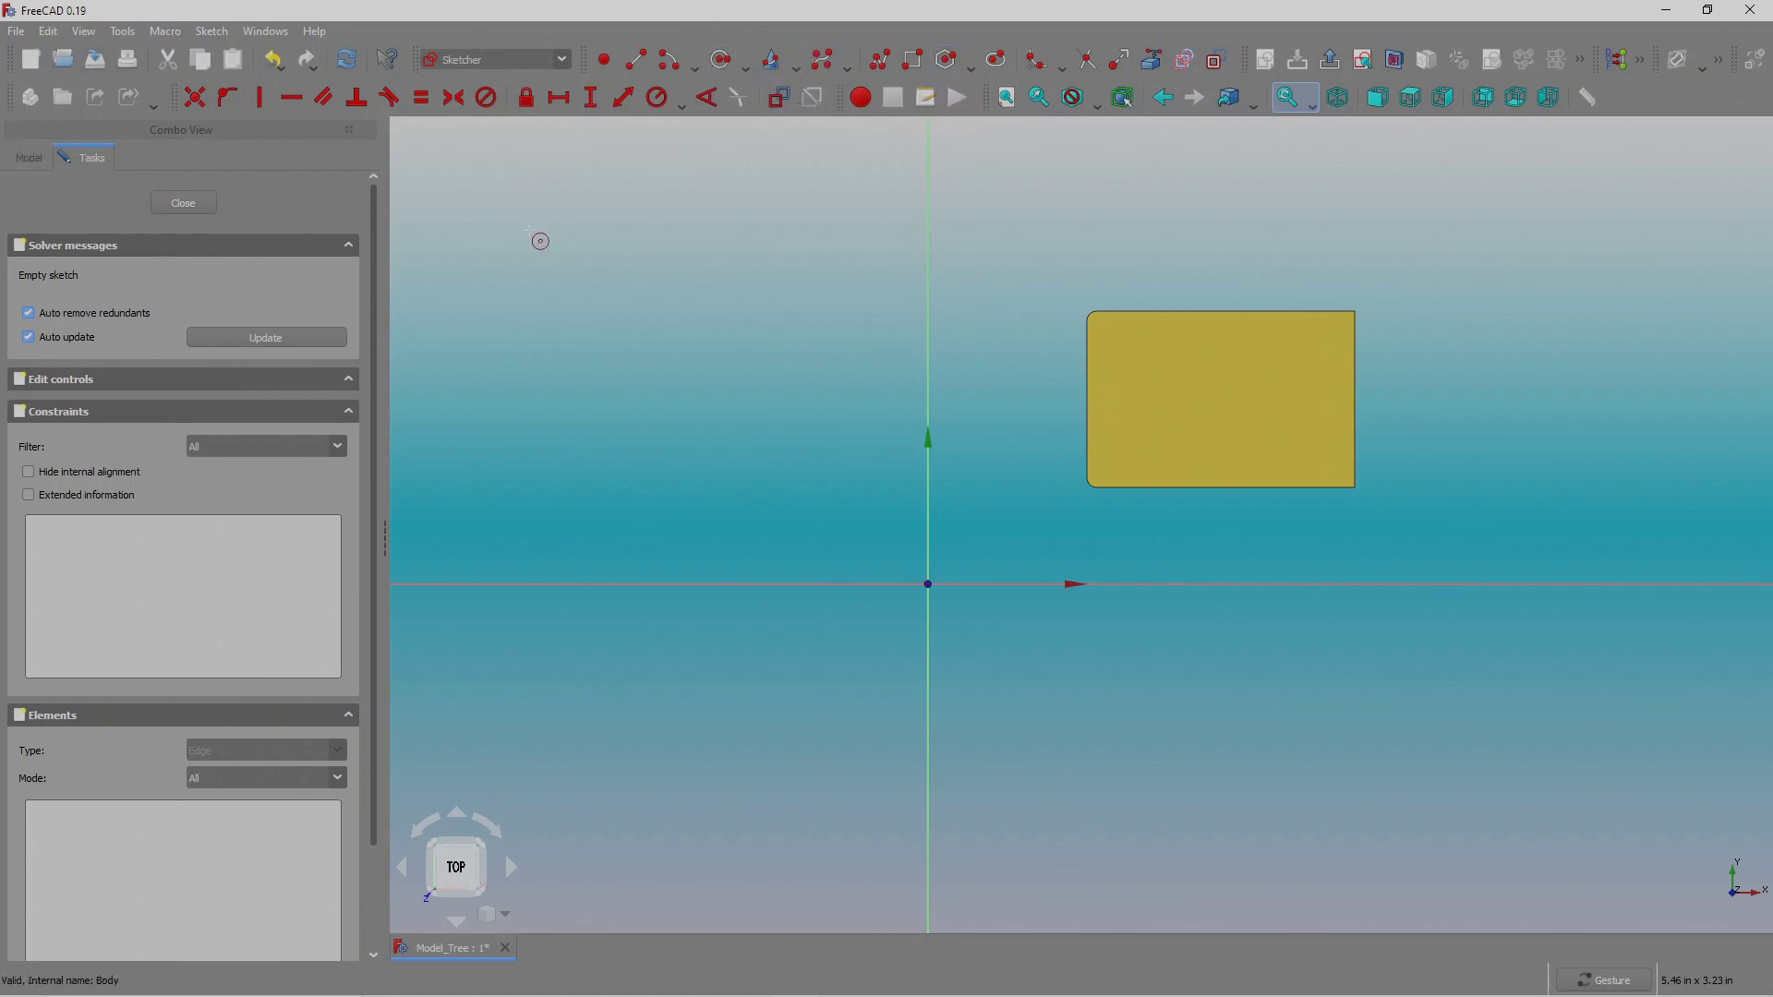
click(524, 176)
click(552, 203)
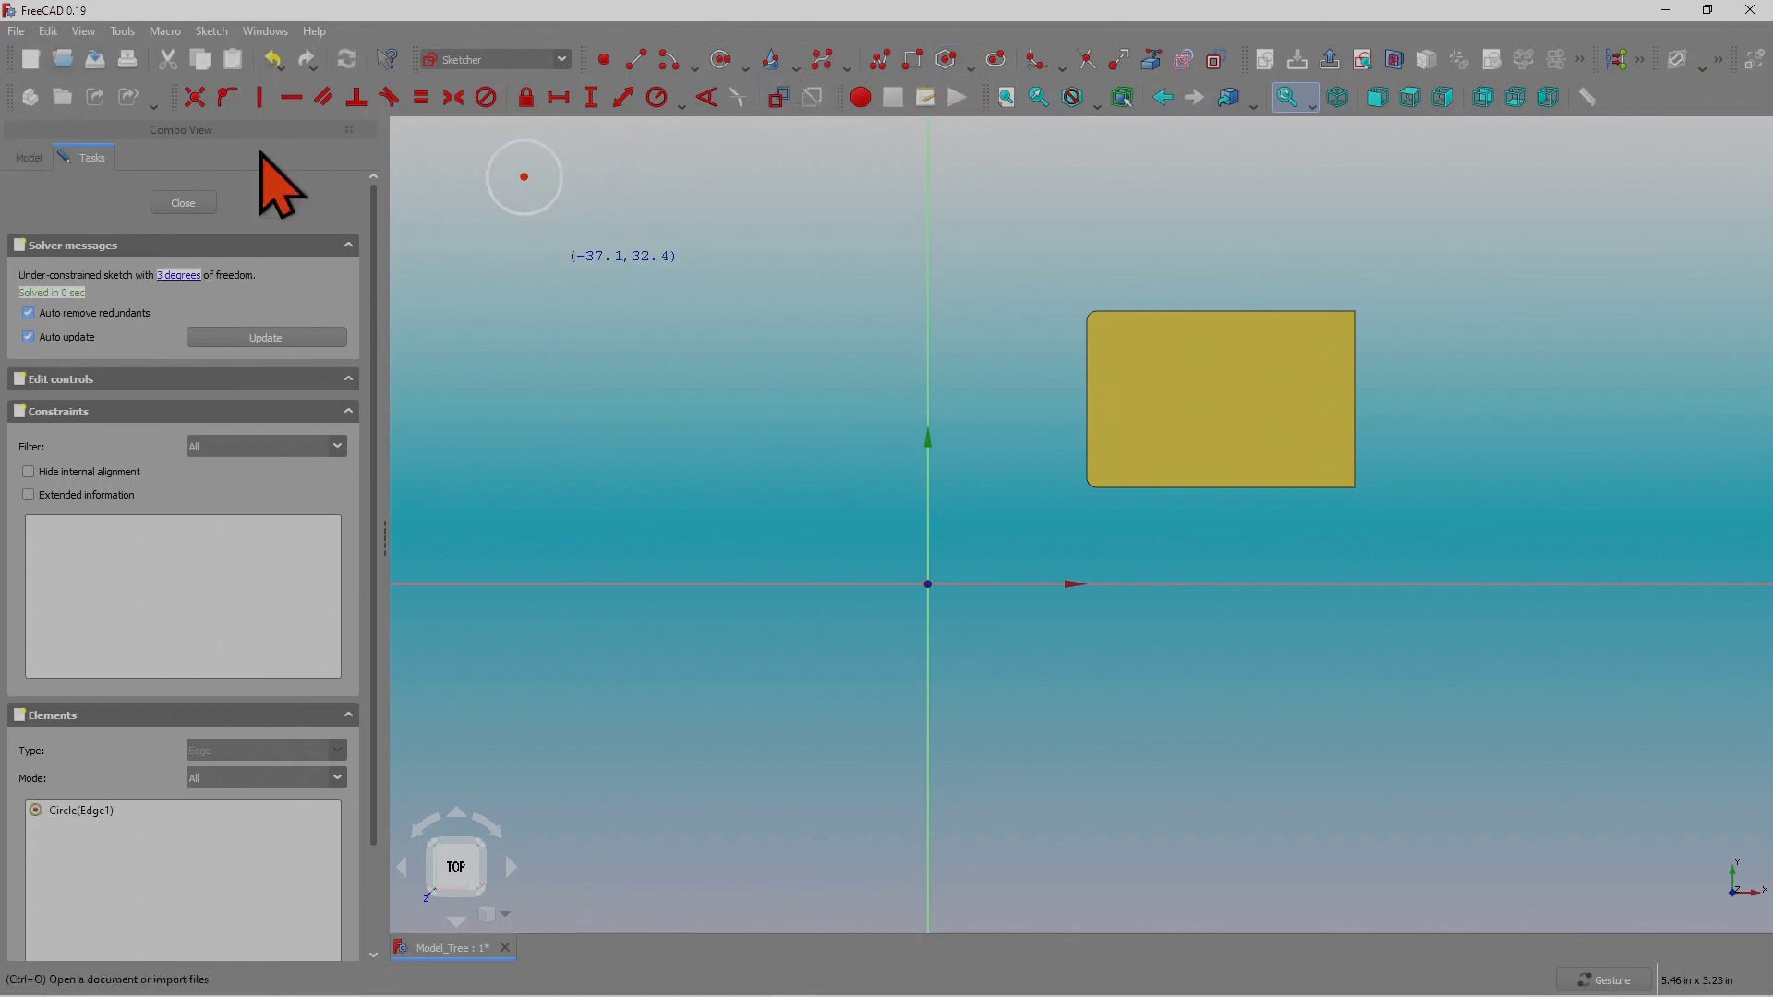
click(493, 265)
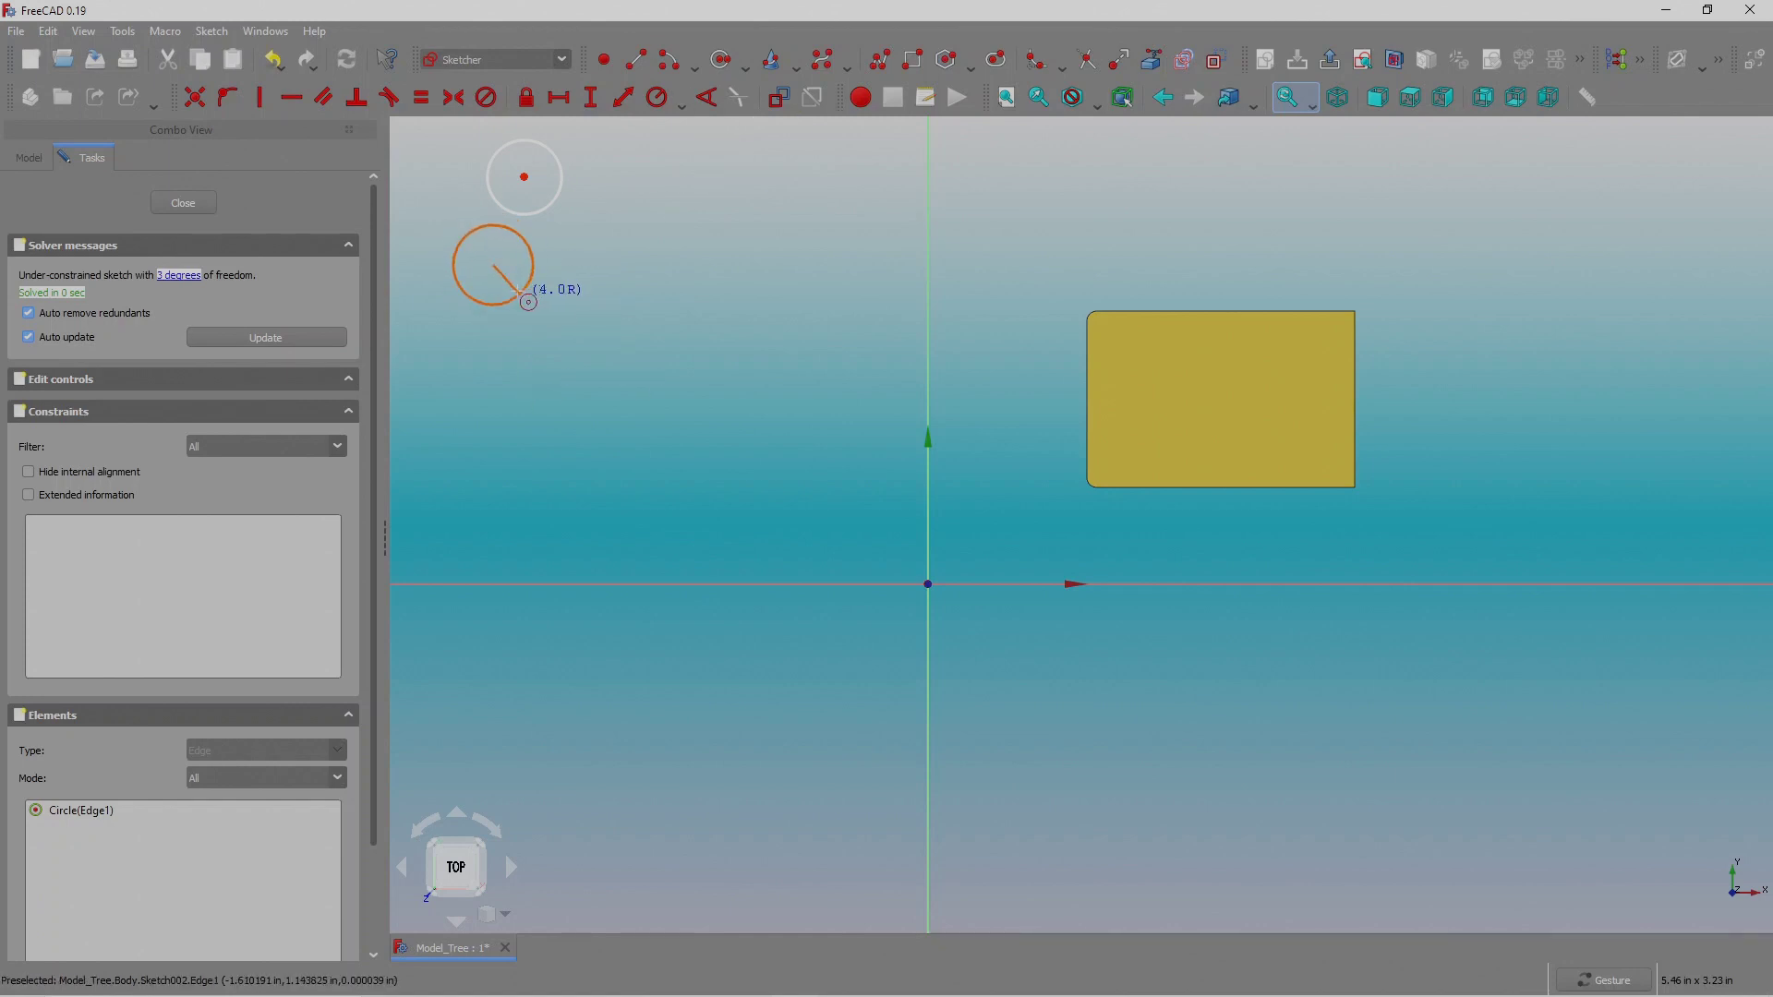
click(514, 287)
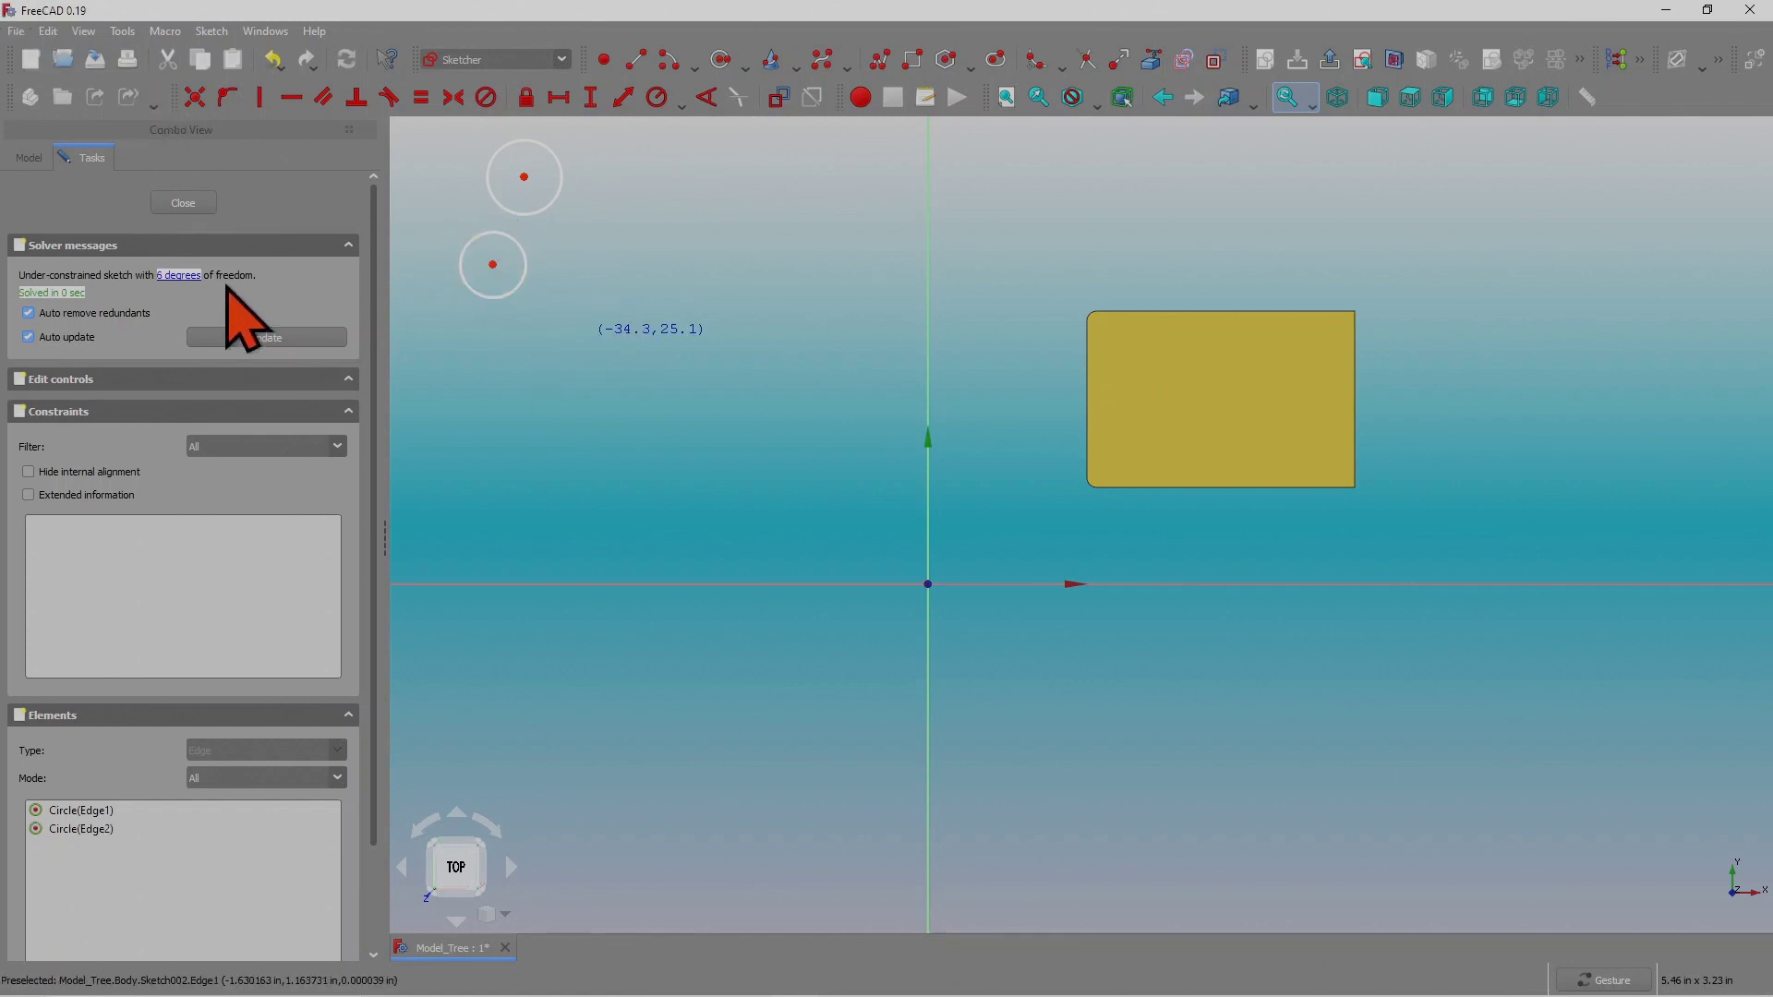
click(184, 203)
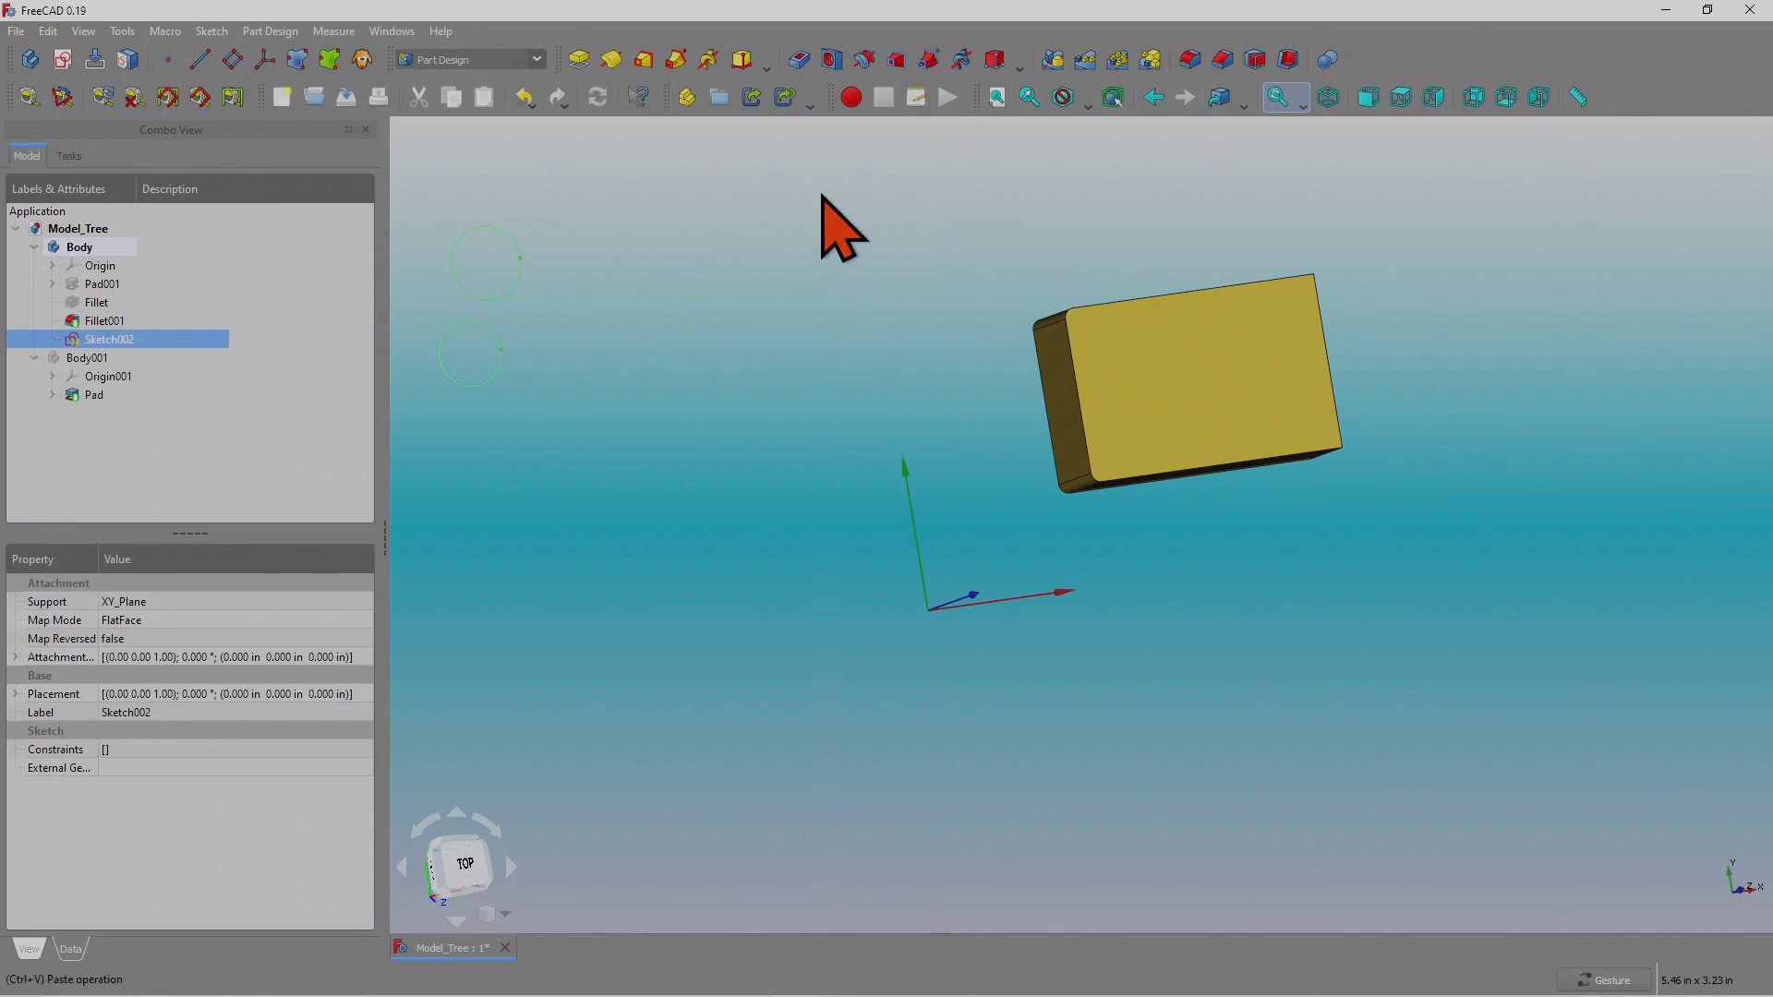
Try to pad the two-circle sketch in the first body with a length of 0.394 in.
drag(804, 268, 812, 336)
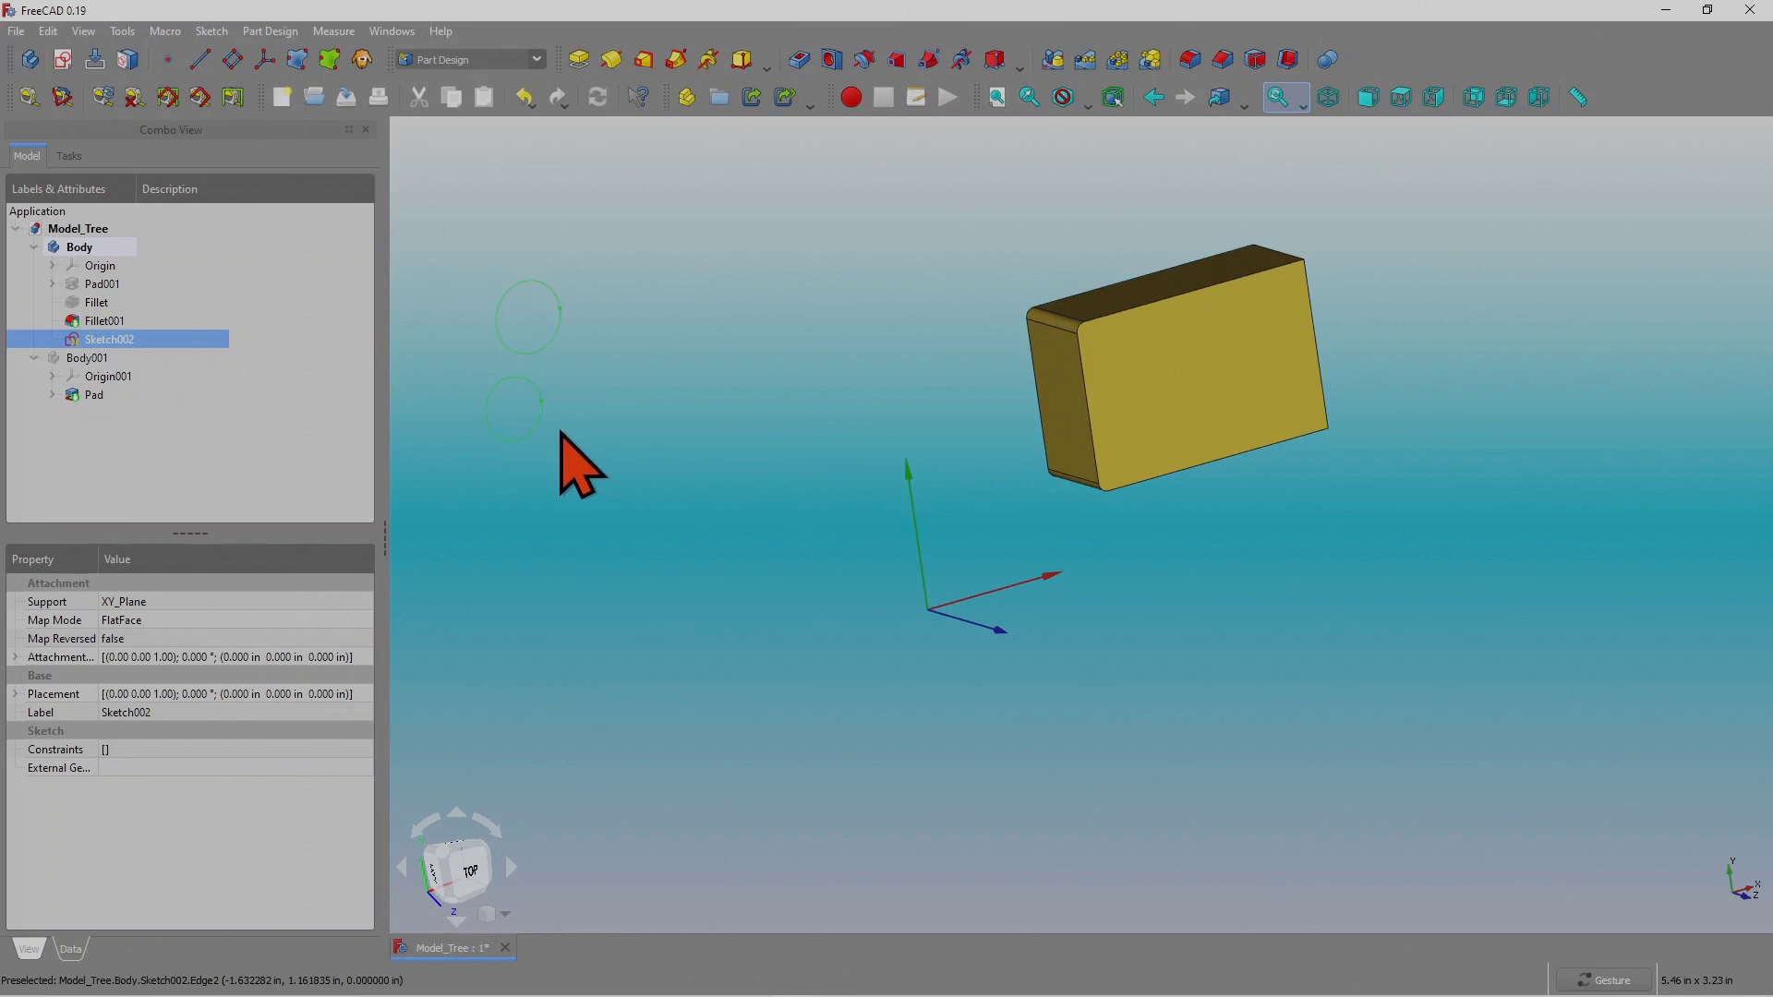
click(580, 61)
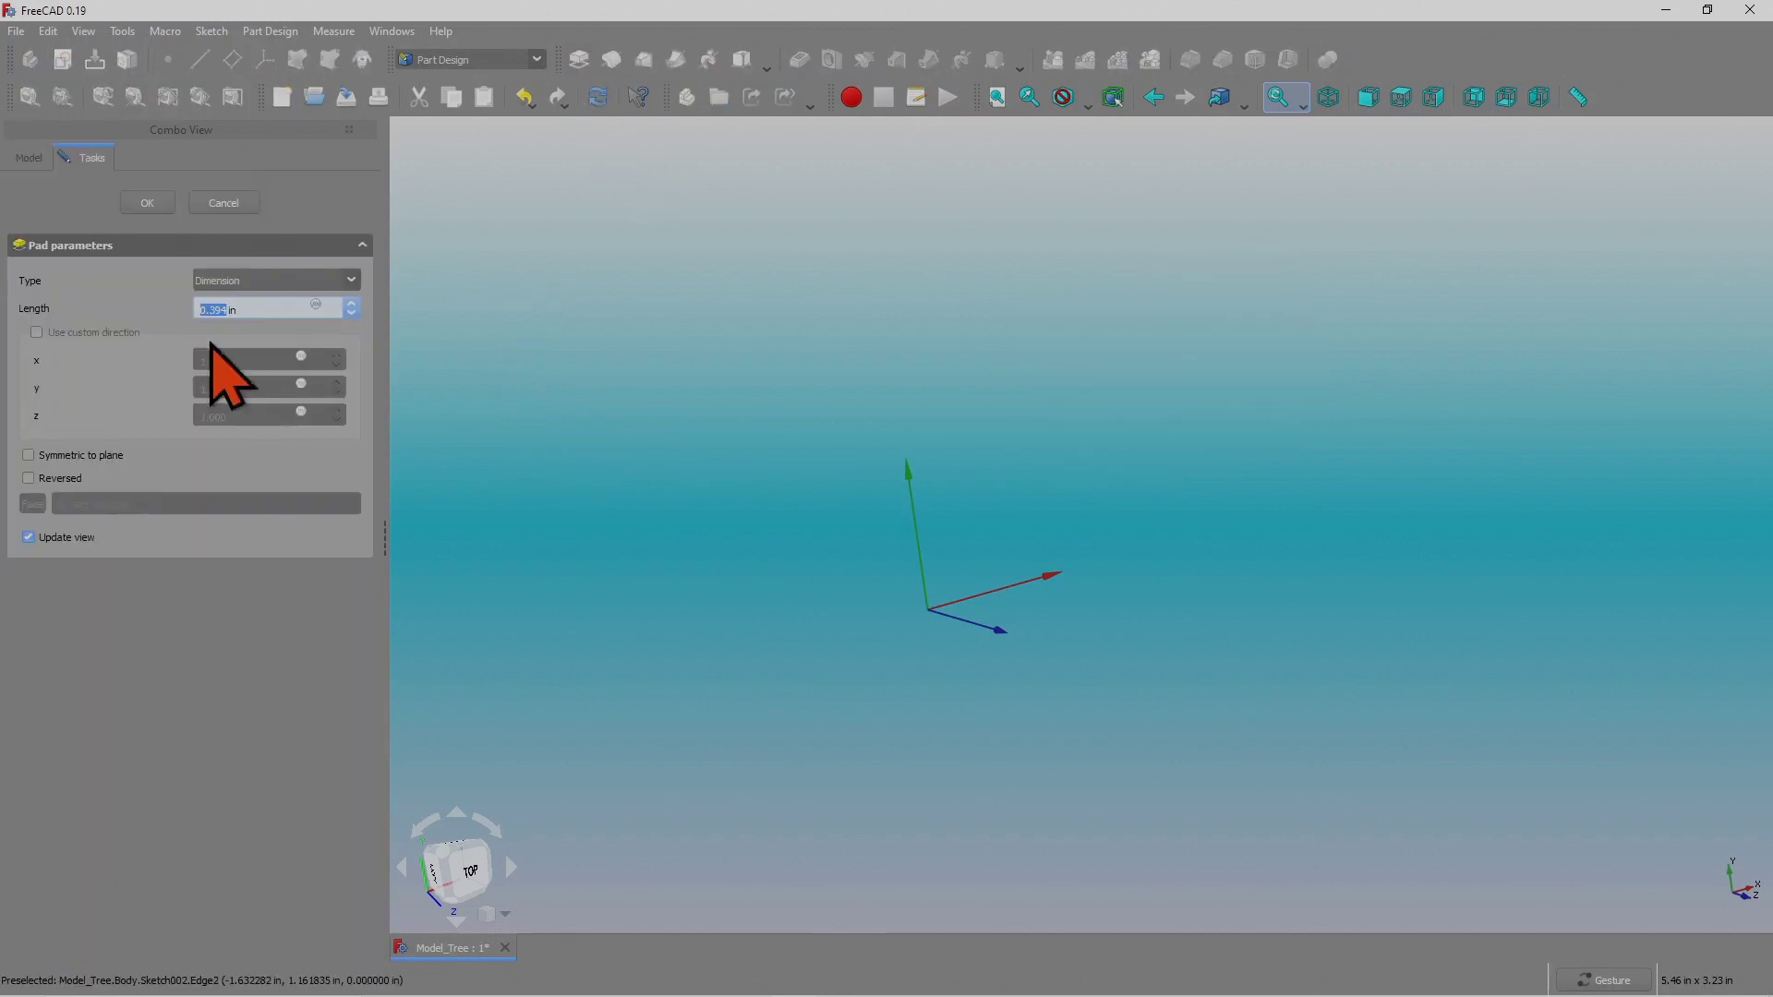
click(148, 204)
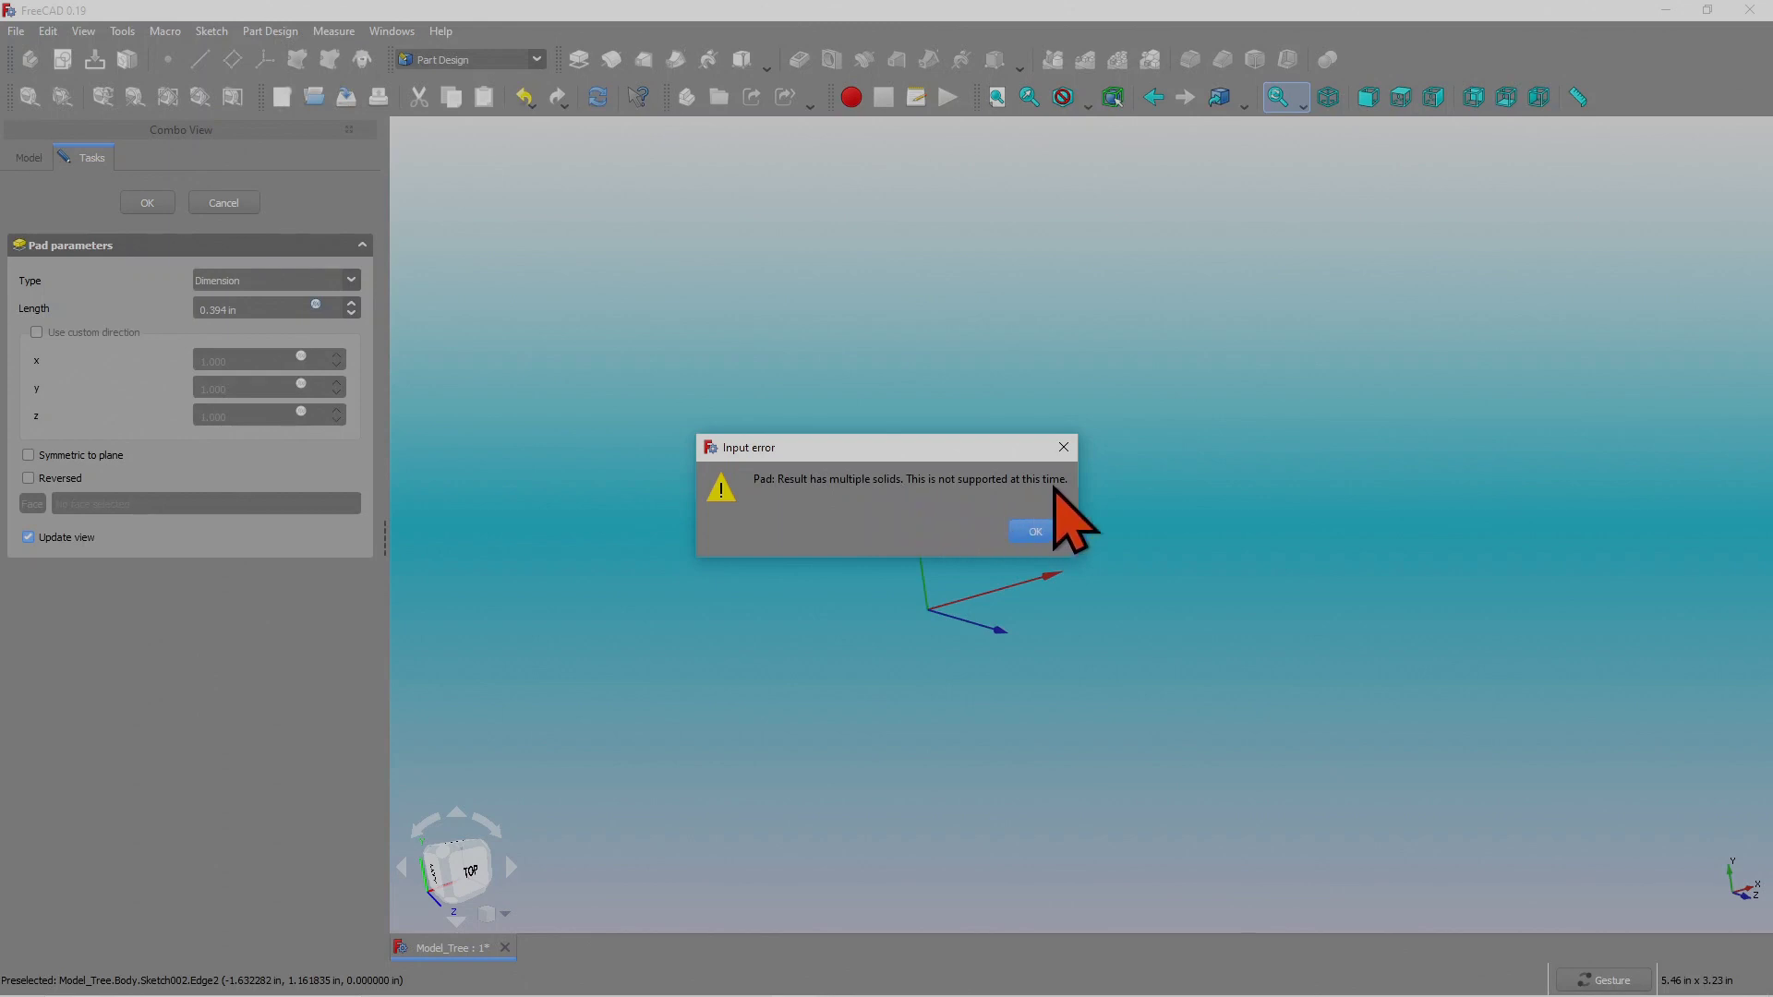
click(1035, 533)
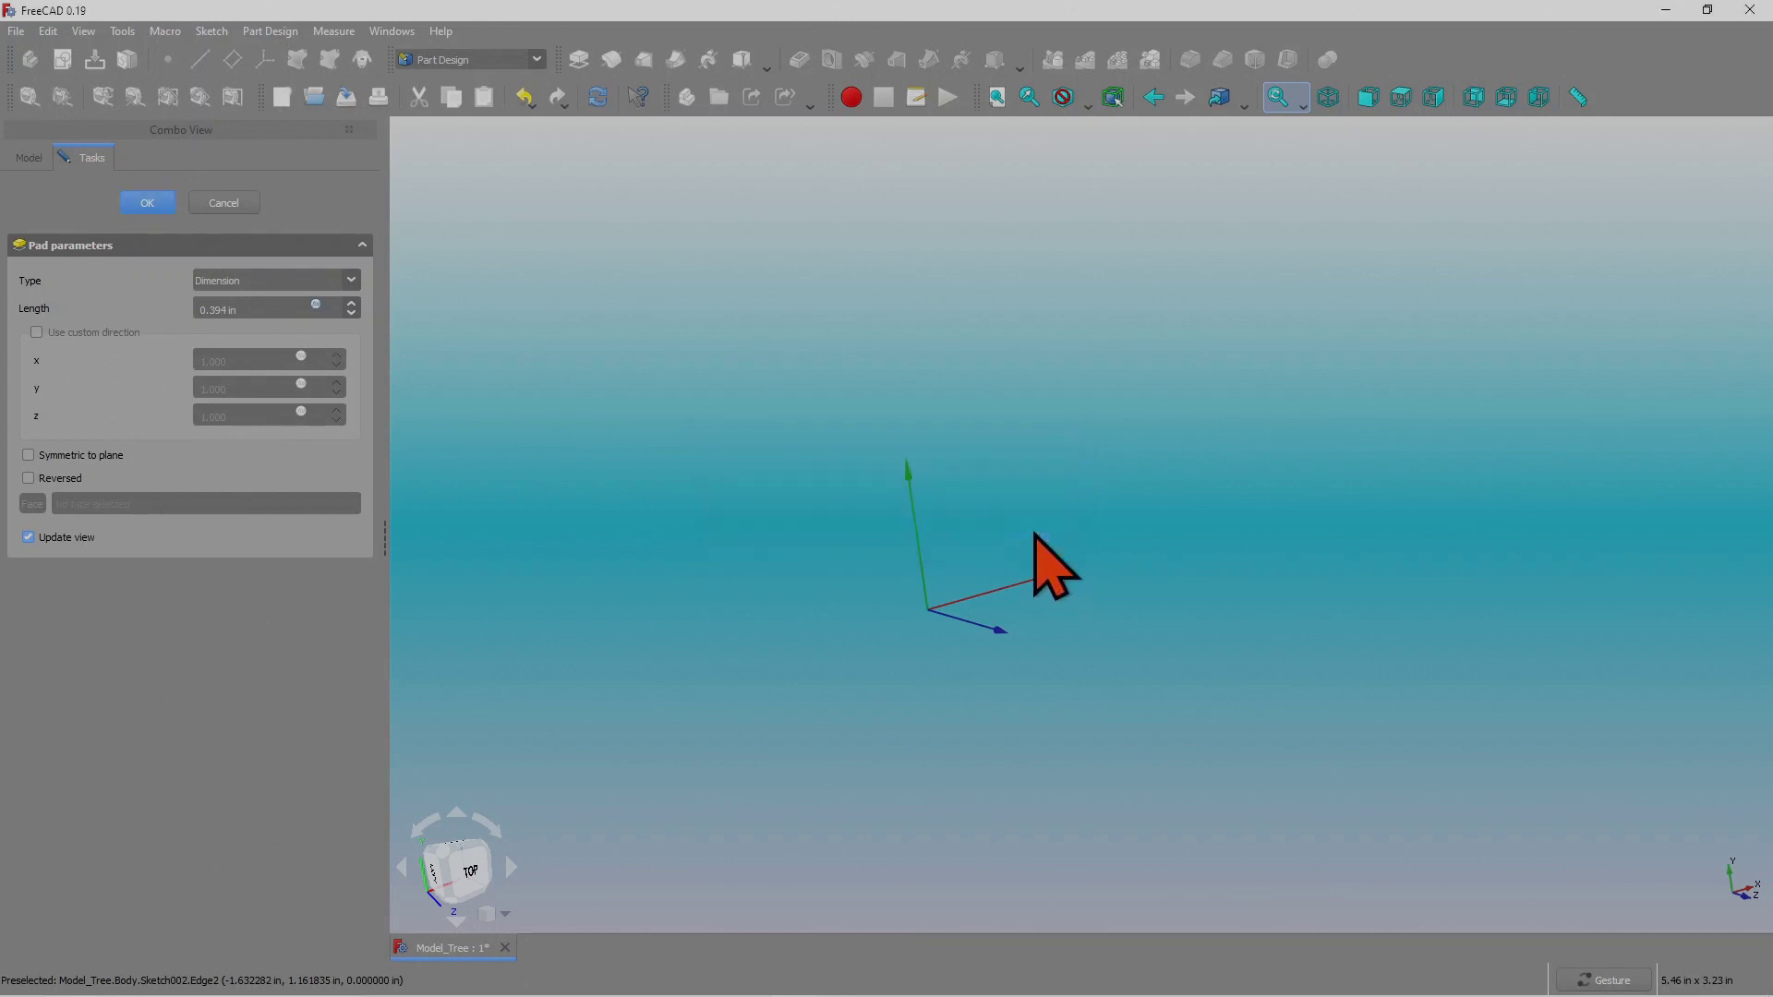
click(148, 203)
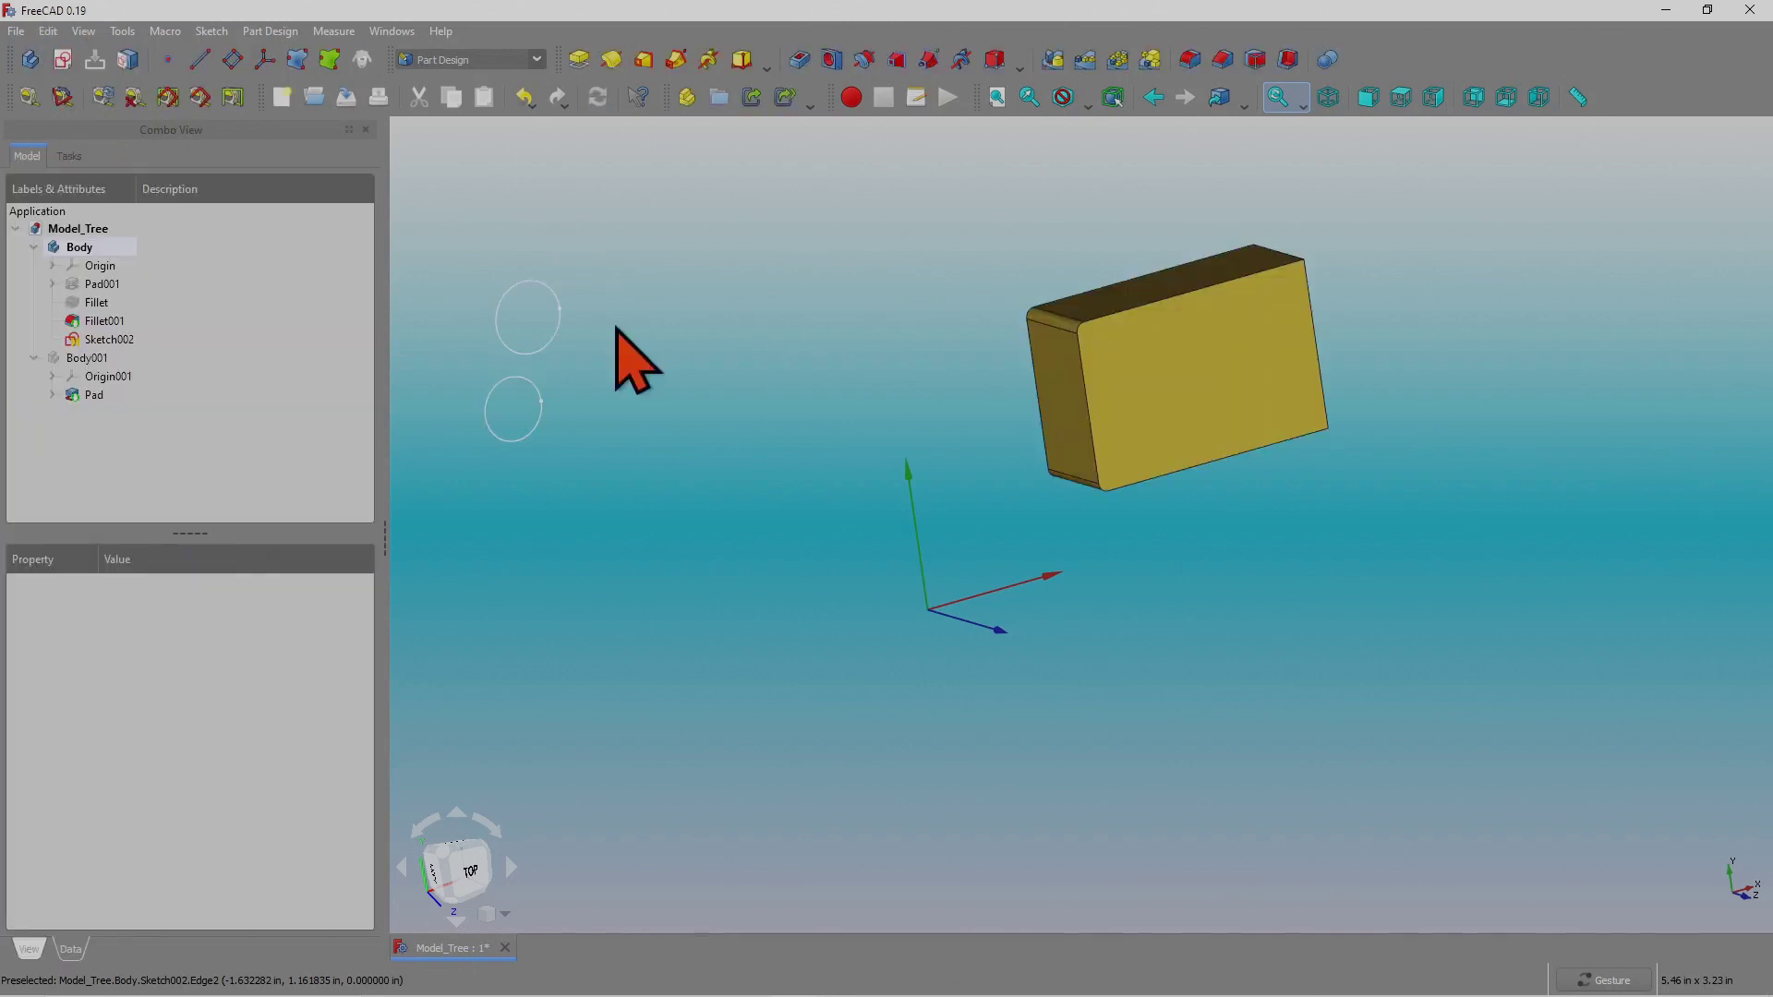
Delete the two-circle sketch from the first body.
drag(688, 341, 701, 368)
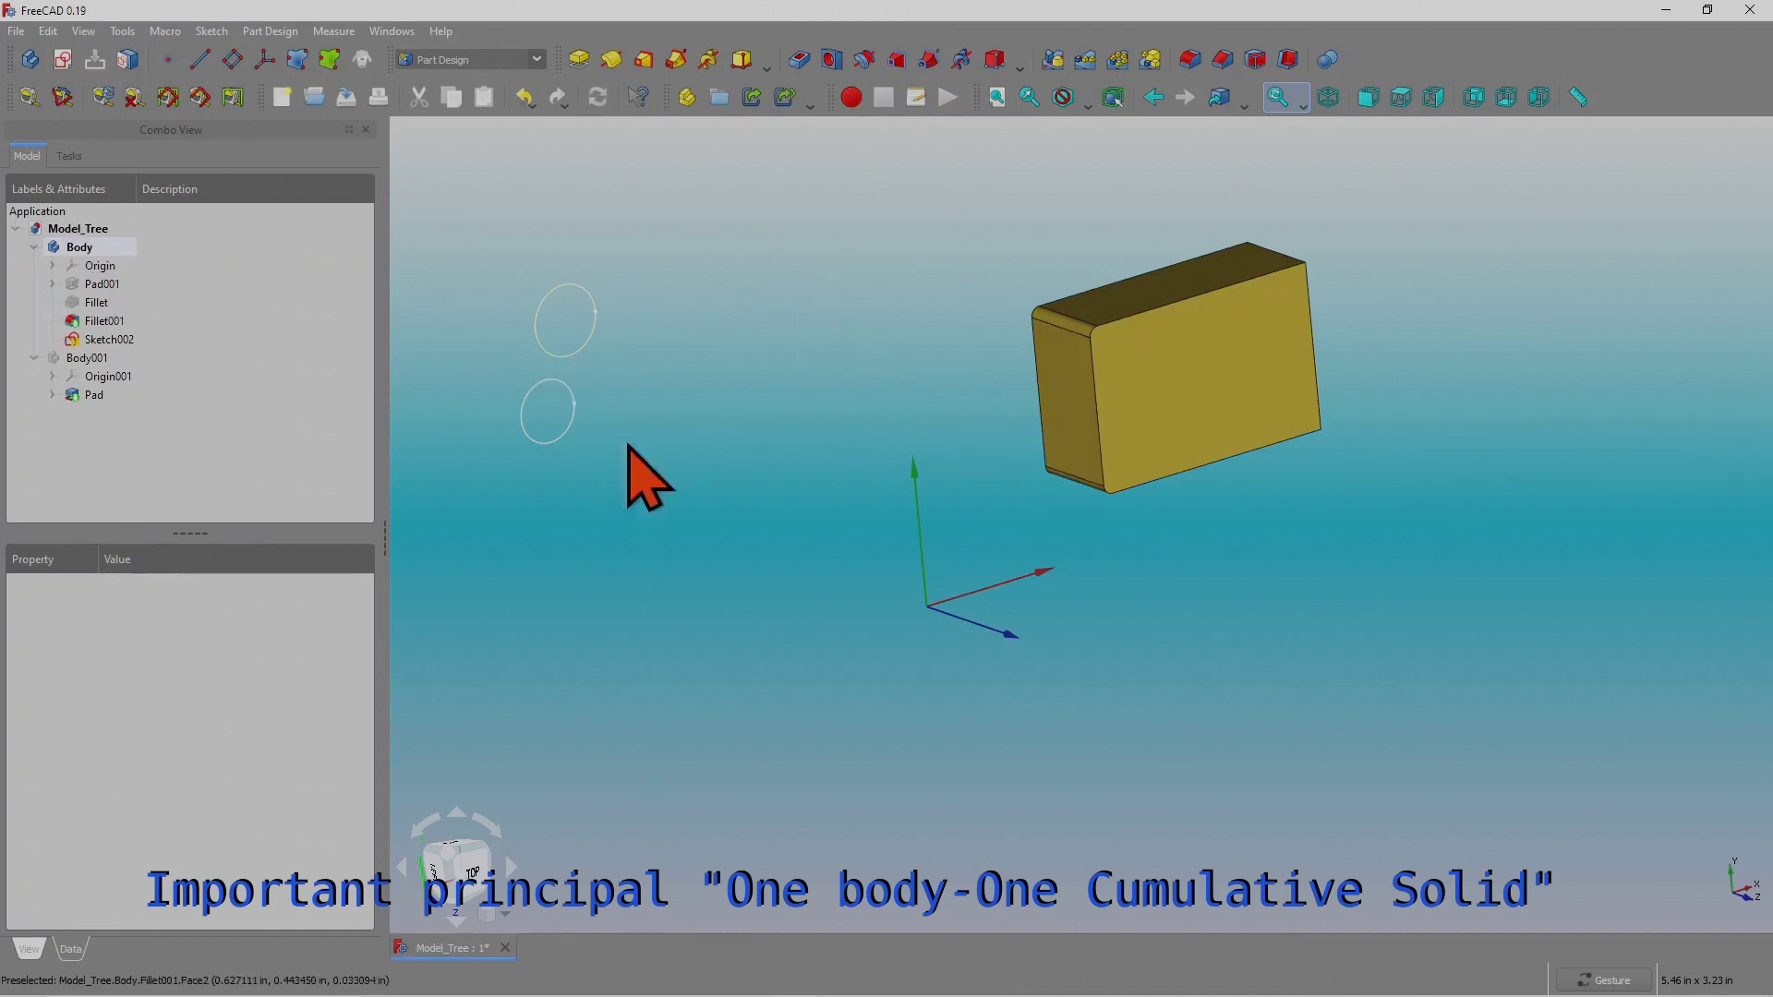
mouse_move(1168, 566)
mouse_down()
mouse_move(1145, 481)
mouse_move(1120, 518)
mouse_up()
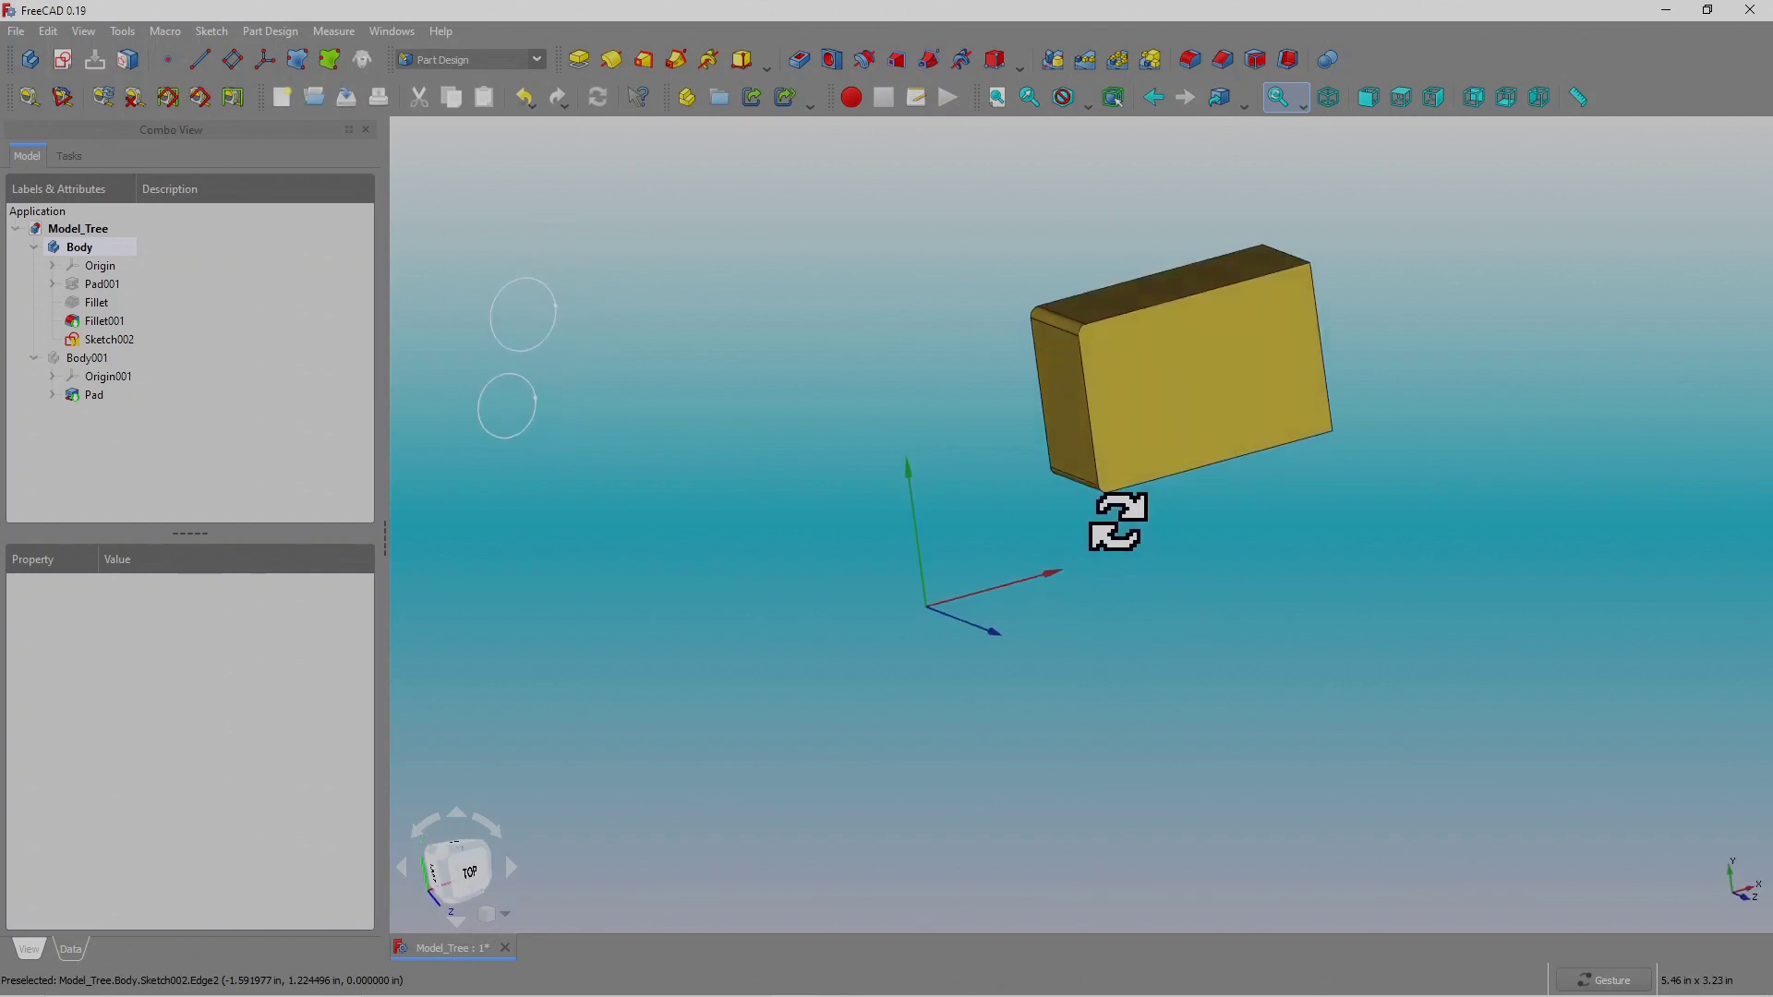
click(124, 340)
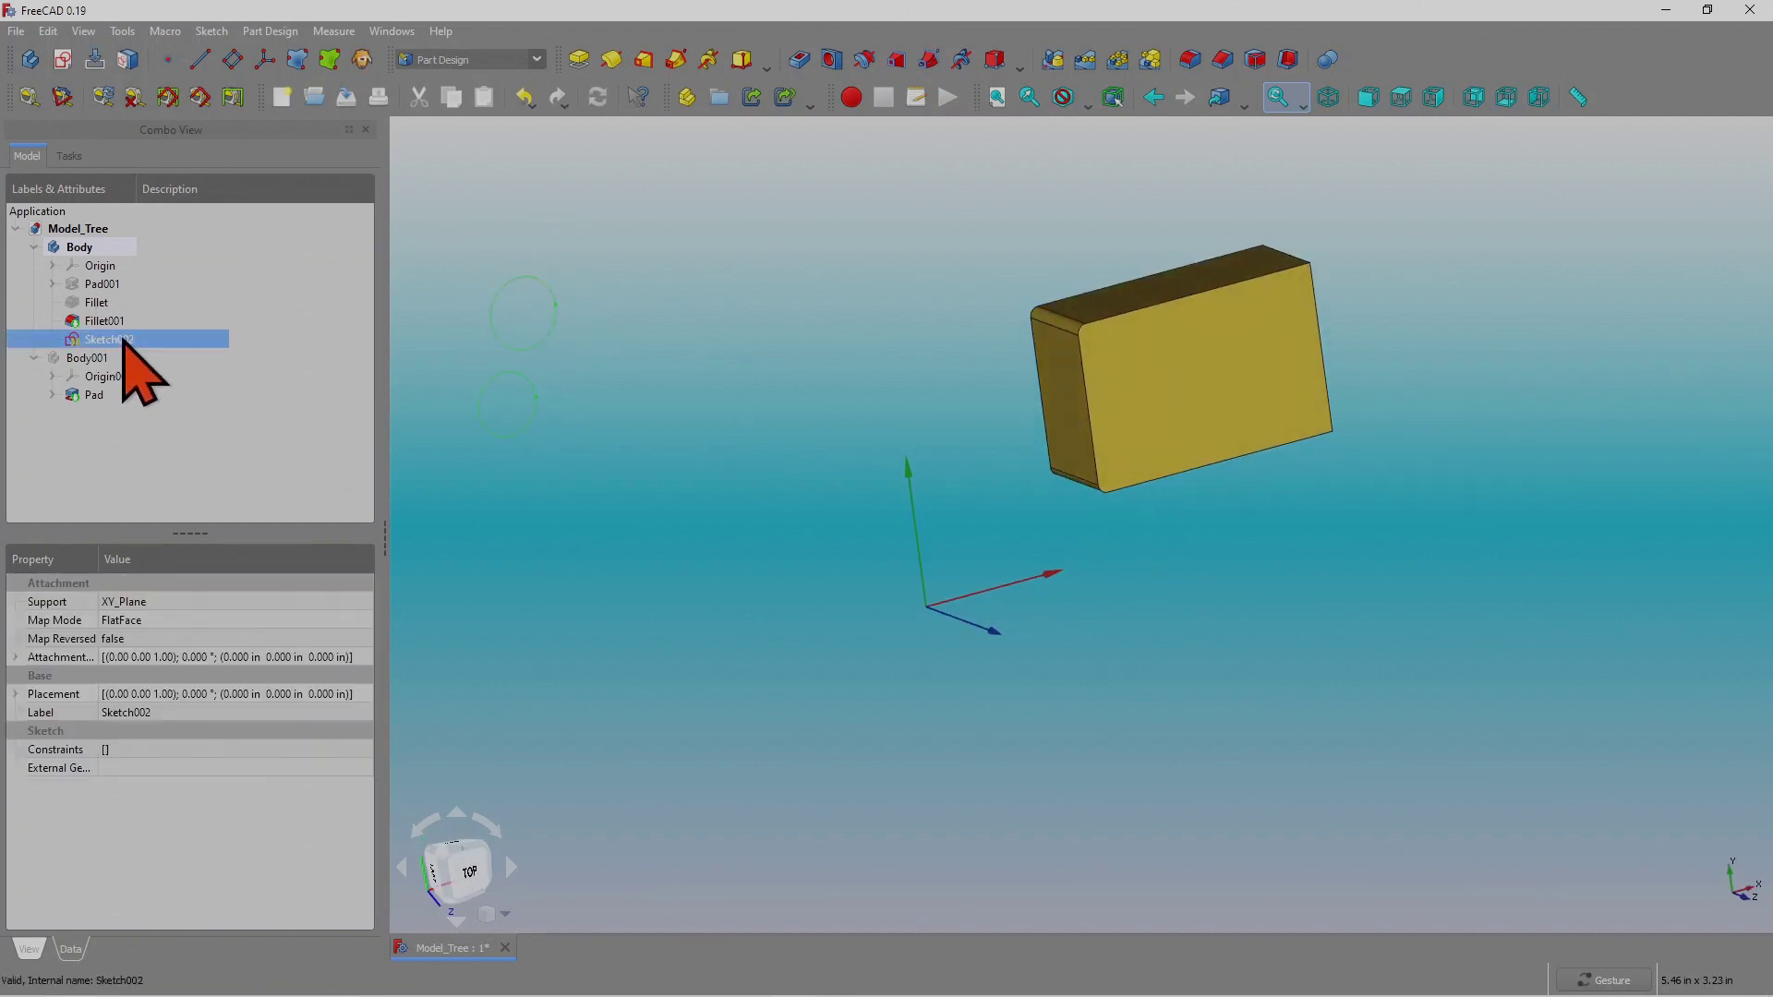
key(Delete)
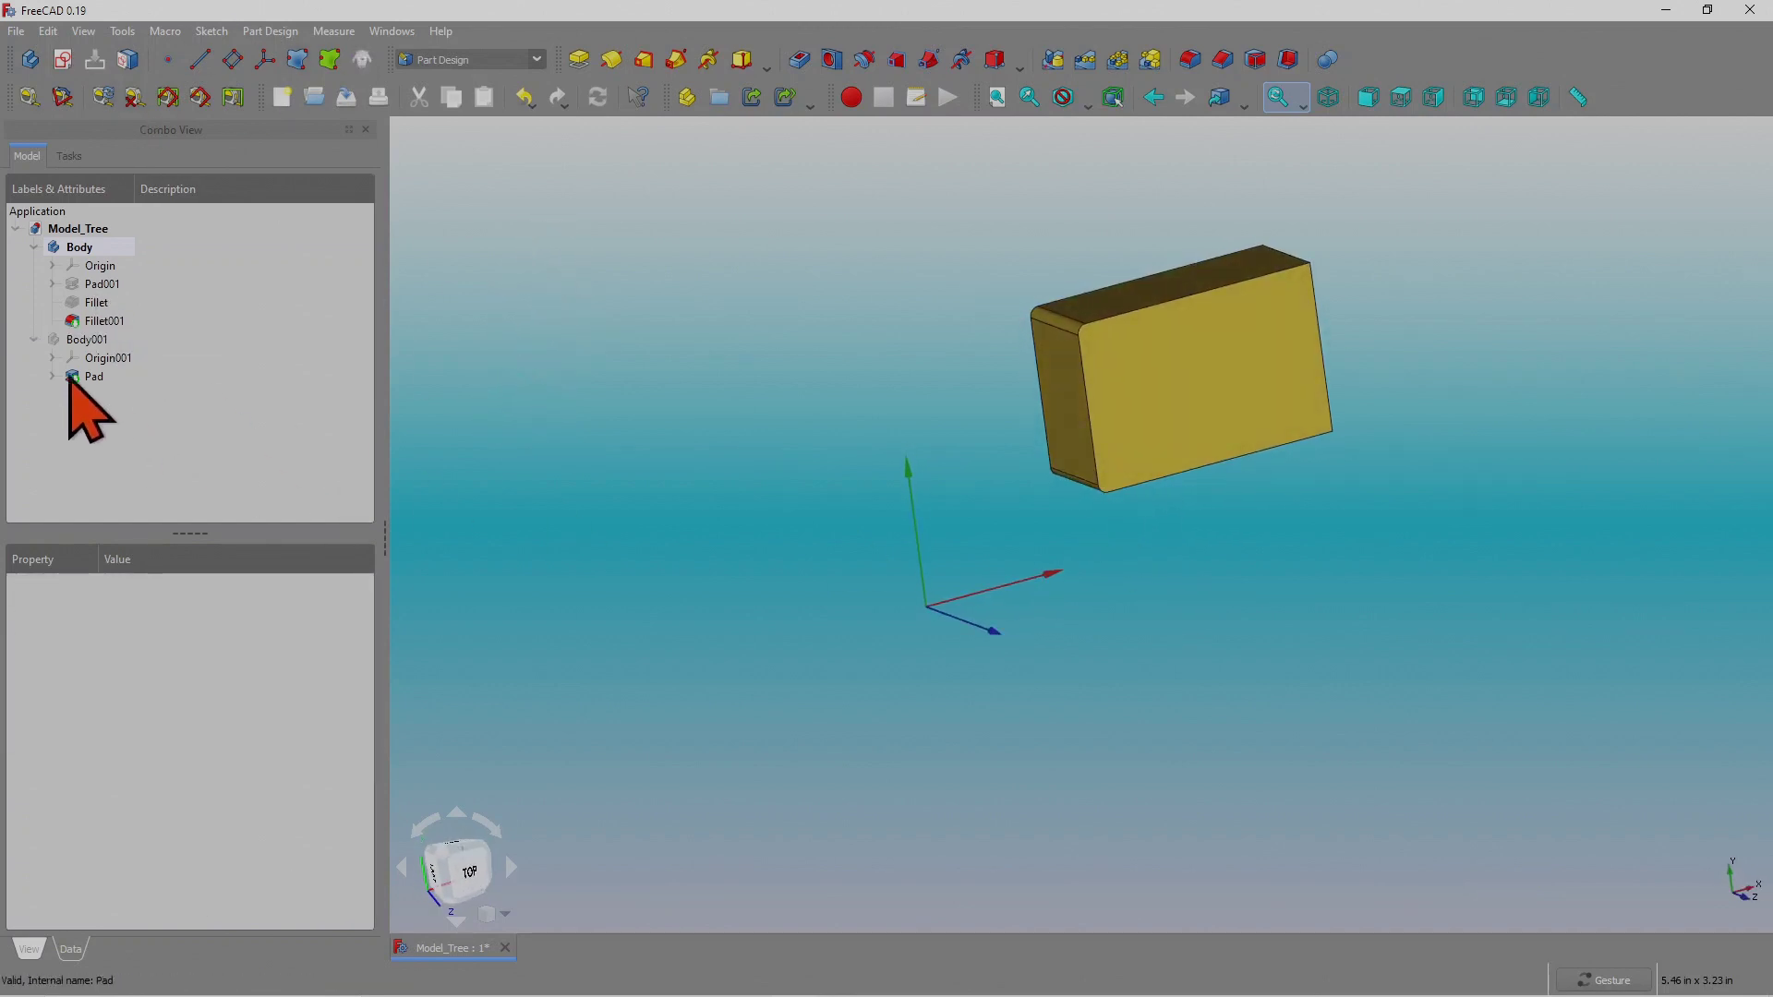
Show the second body with the cylinder again and clear the selection.
click(87, 342)
key(space)
drag(1330, 268, 1291, 263)
click(1061, 574)
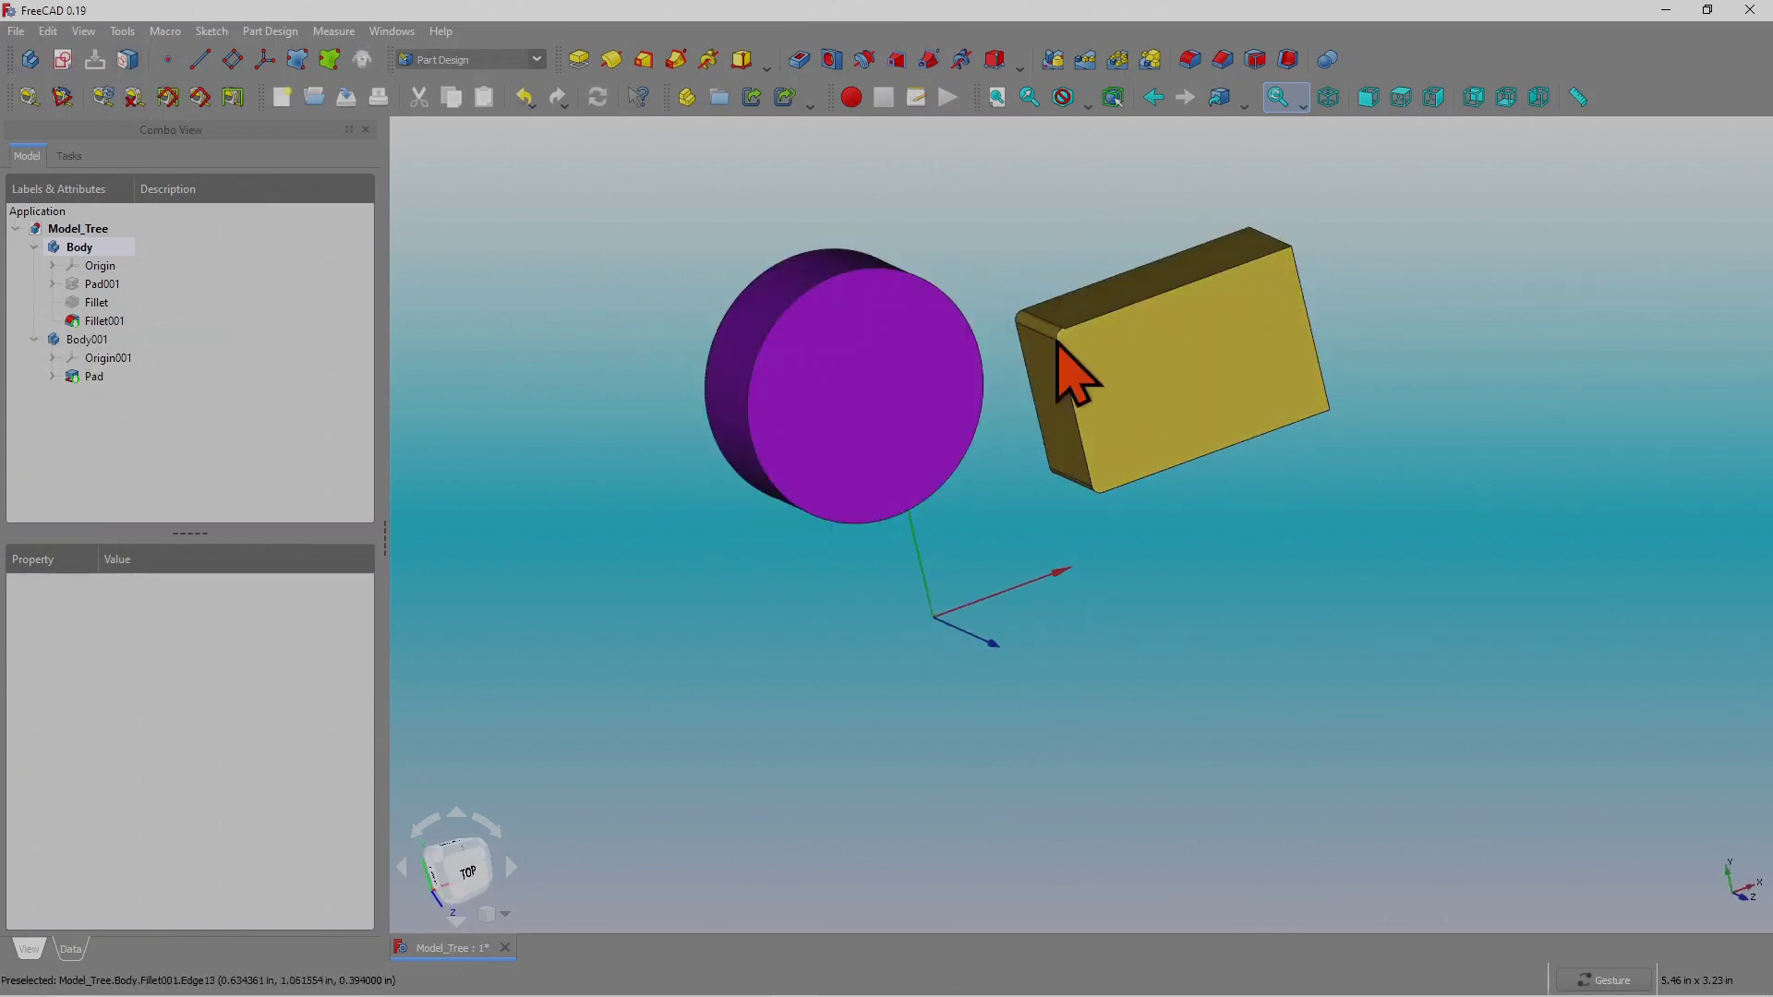
Transform the second body with the cylinder, moving it about 0.663 in along X toward the block.
right_drag(917, 425, 891, 453)
mouse_move(893, 444)
mouse_down()
mouse_move(918, 385)
mouse_move(882, 421)
mouse_up()
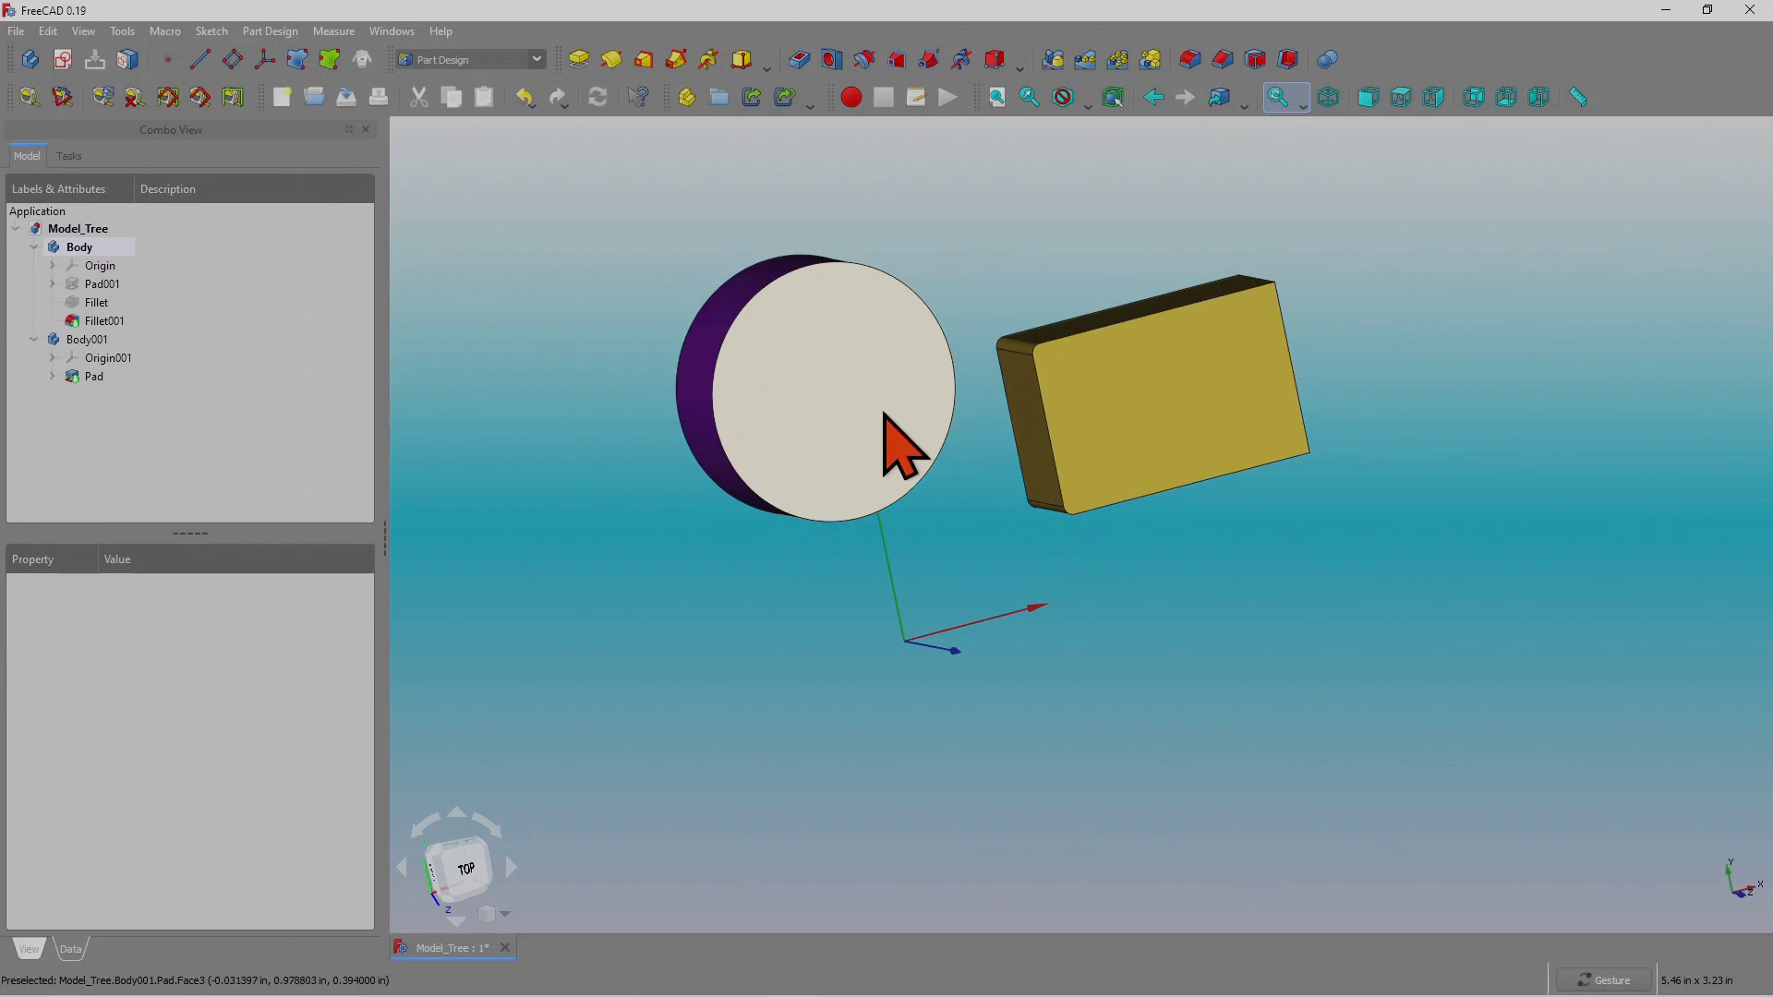
click(93, 376)
click(88, 341)
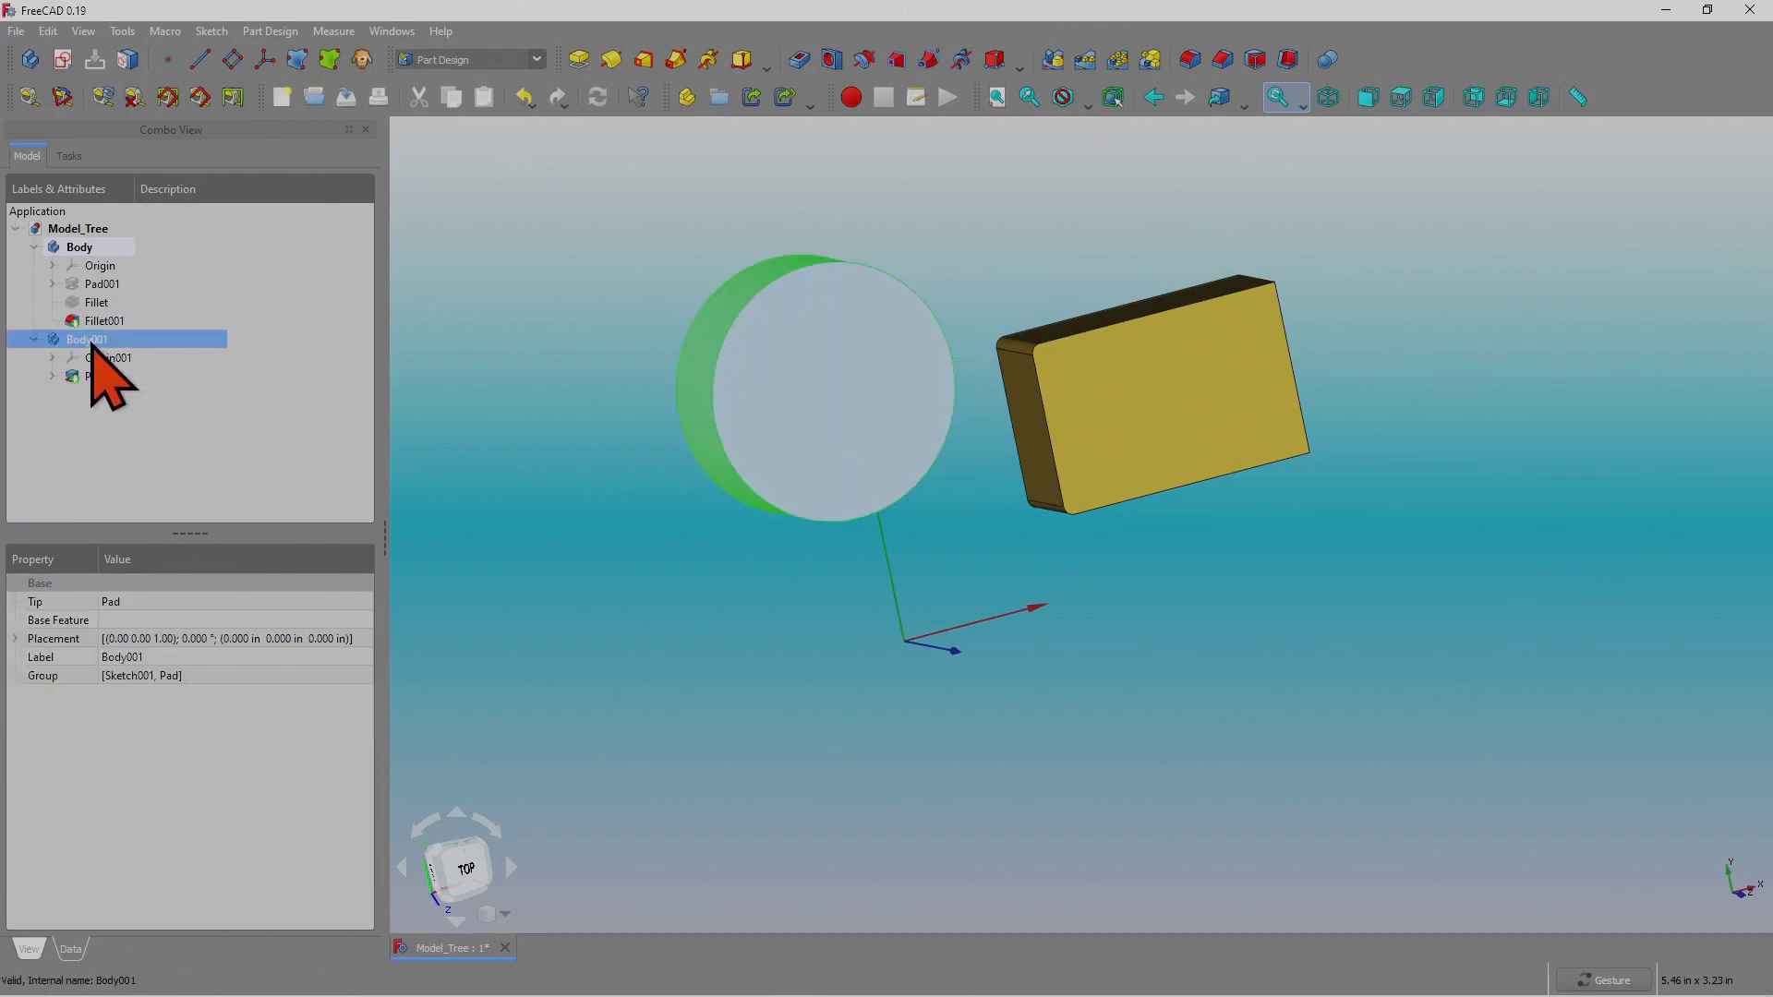
right_click(89, 341)
click(120, 373)
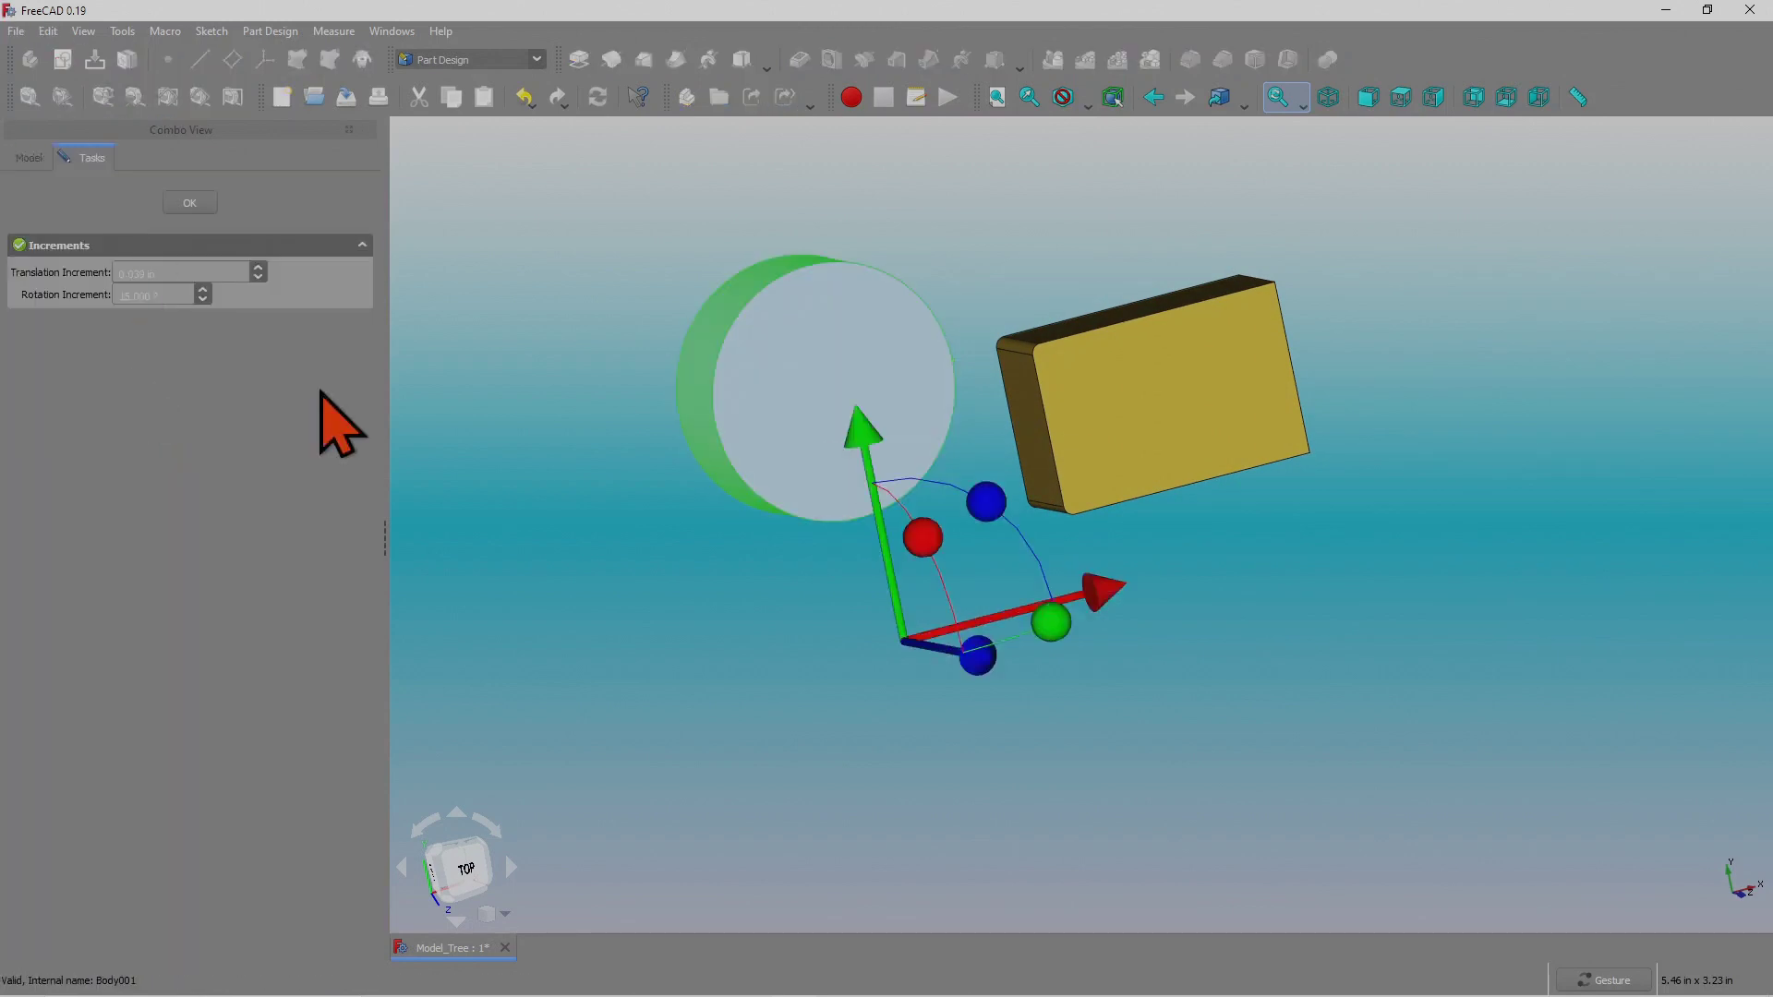
drag(1106, 595, 1258, 574)
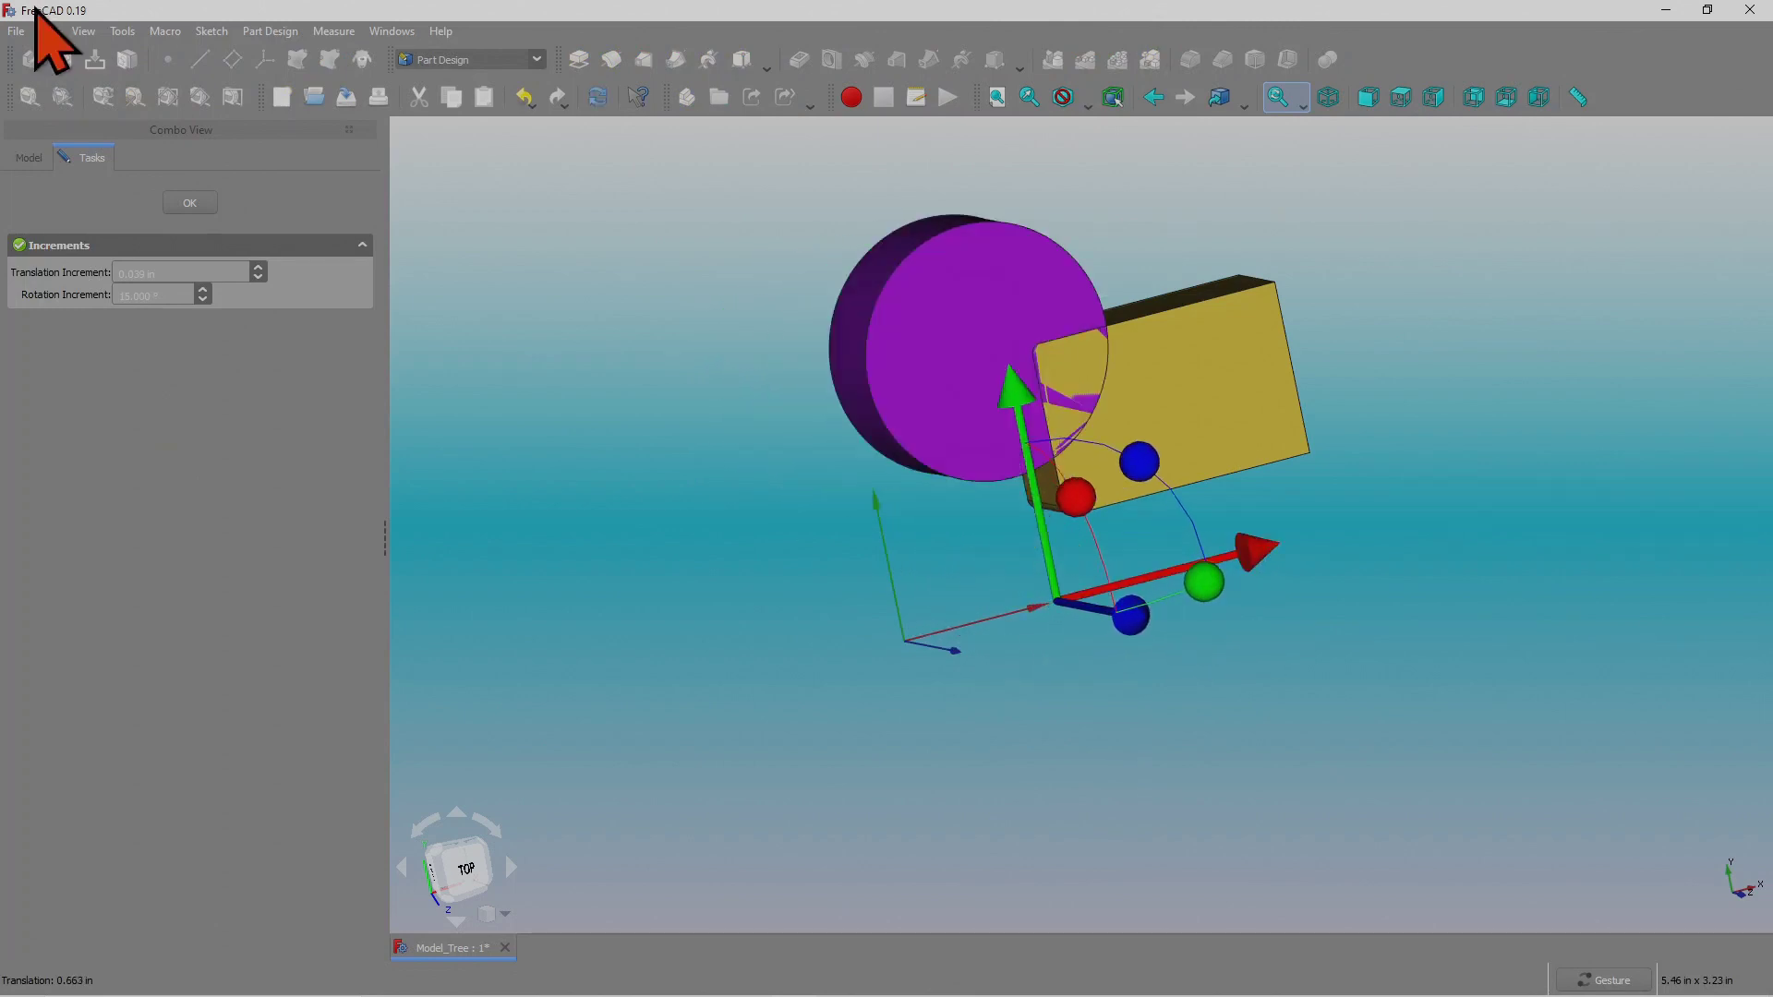
drag(35, 8, 46, 41)
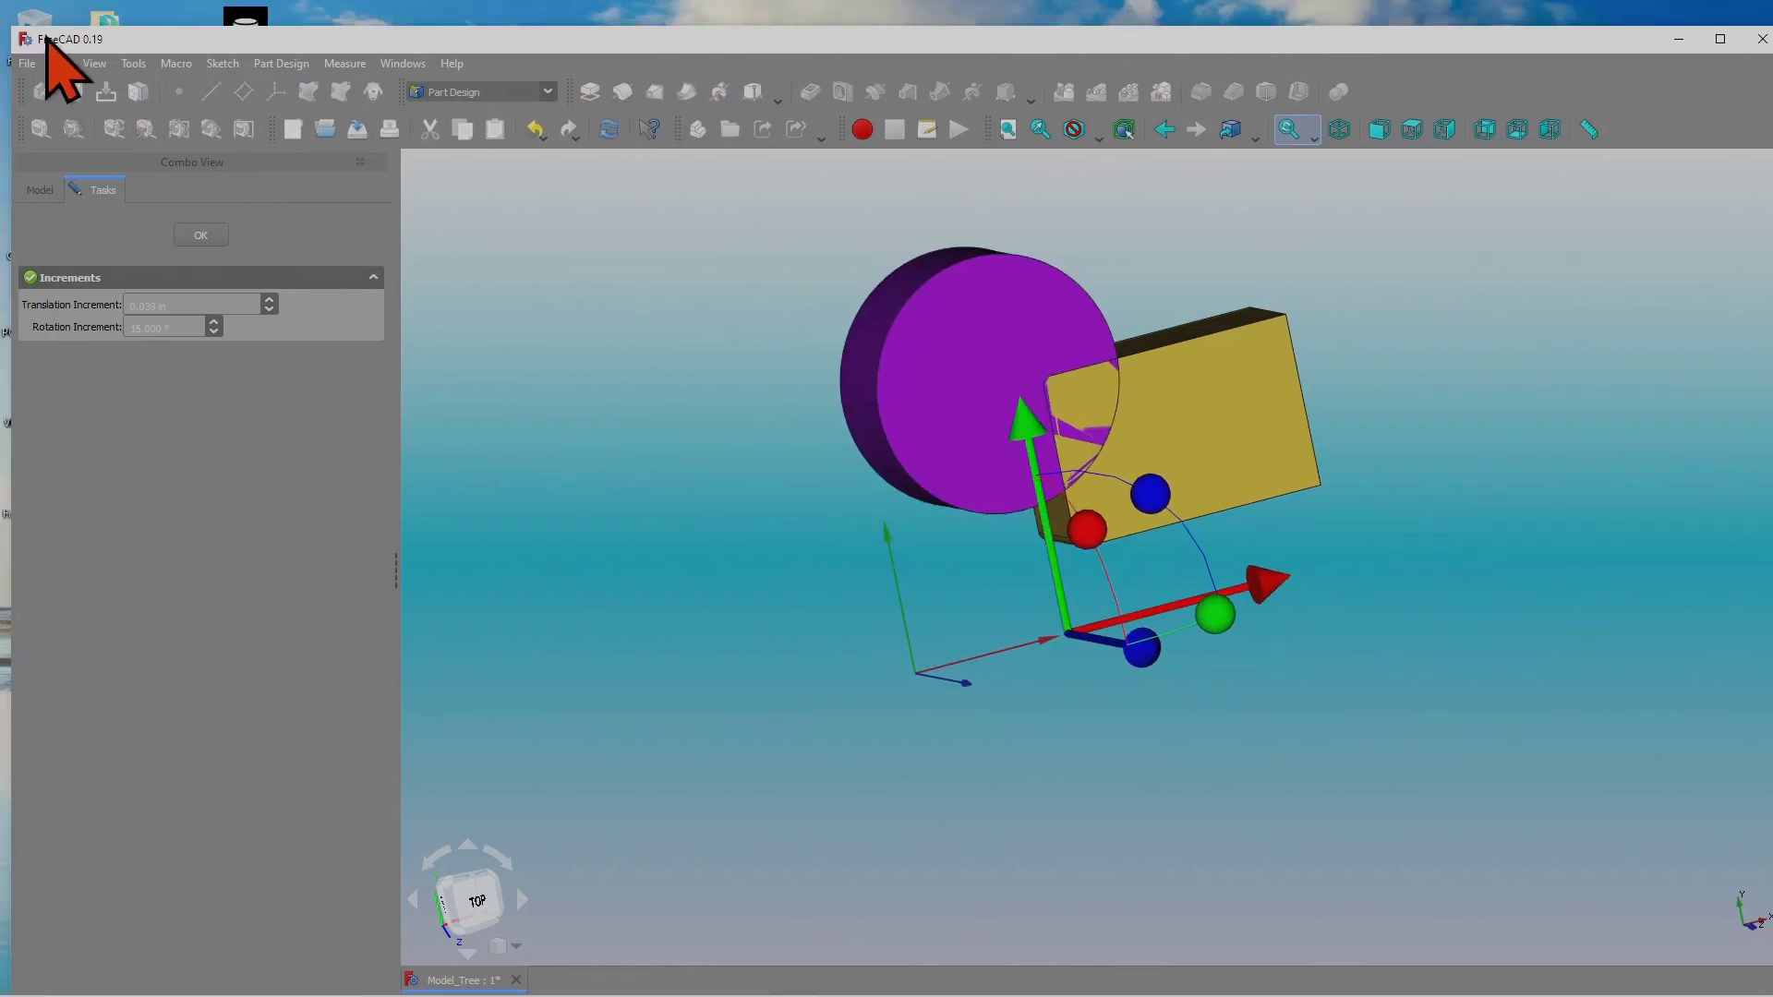
double_click(183, 42)
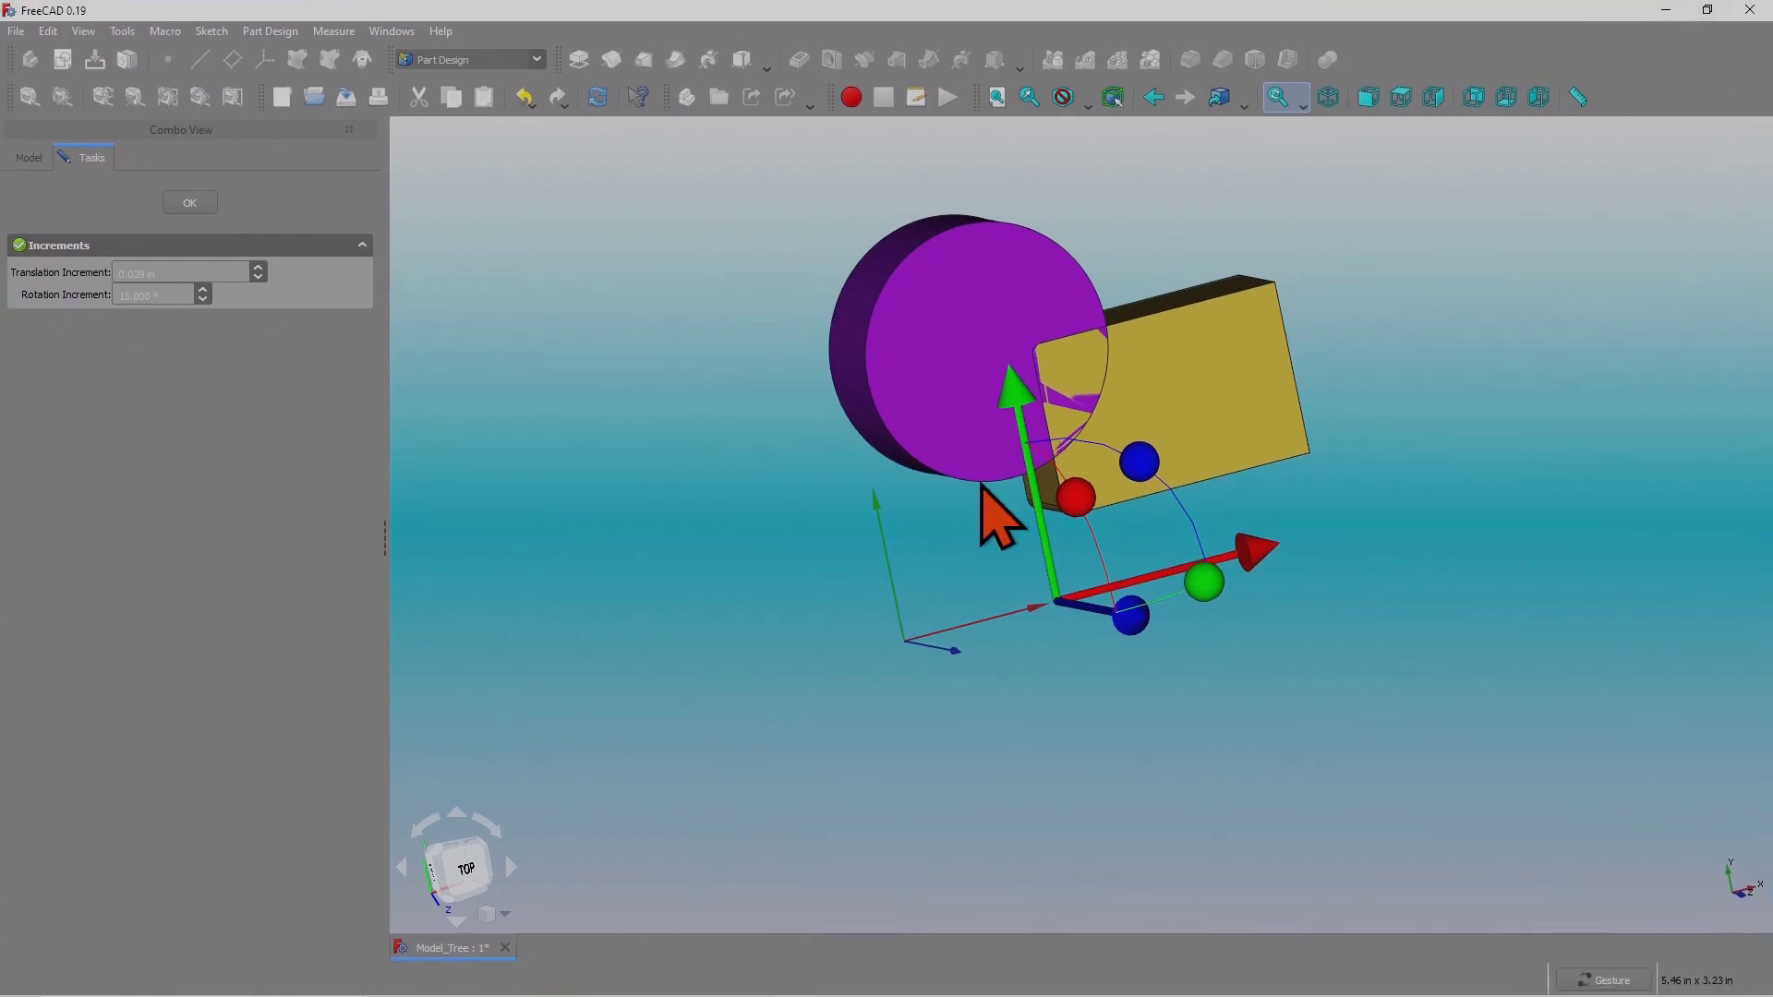
Move the second body about -0.741 in along Y so the cylinder overlaps the block's corner, and finish the transform.
mouse_move(1042, 525)
mouse_down()
mouse_move(1056, 562)
mouse_move(1051, 494)
mouse_up()
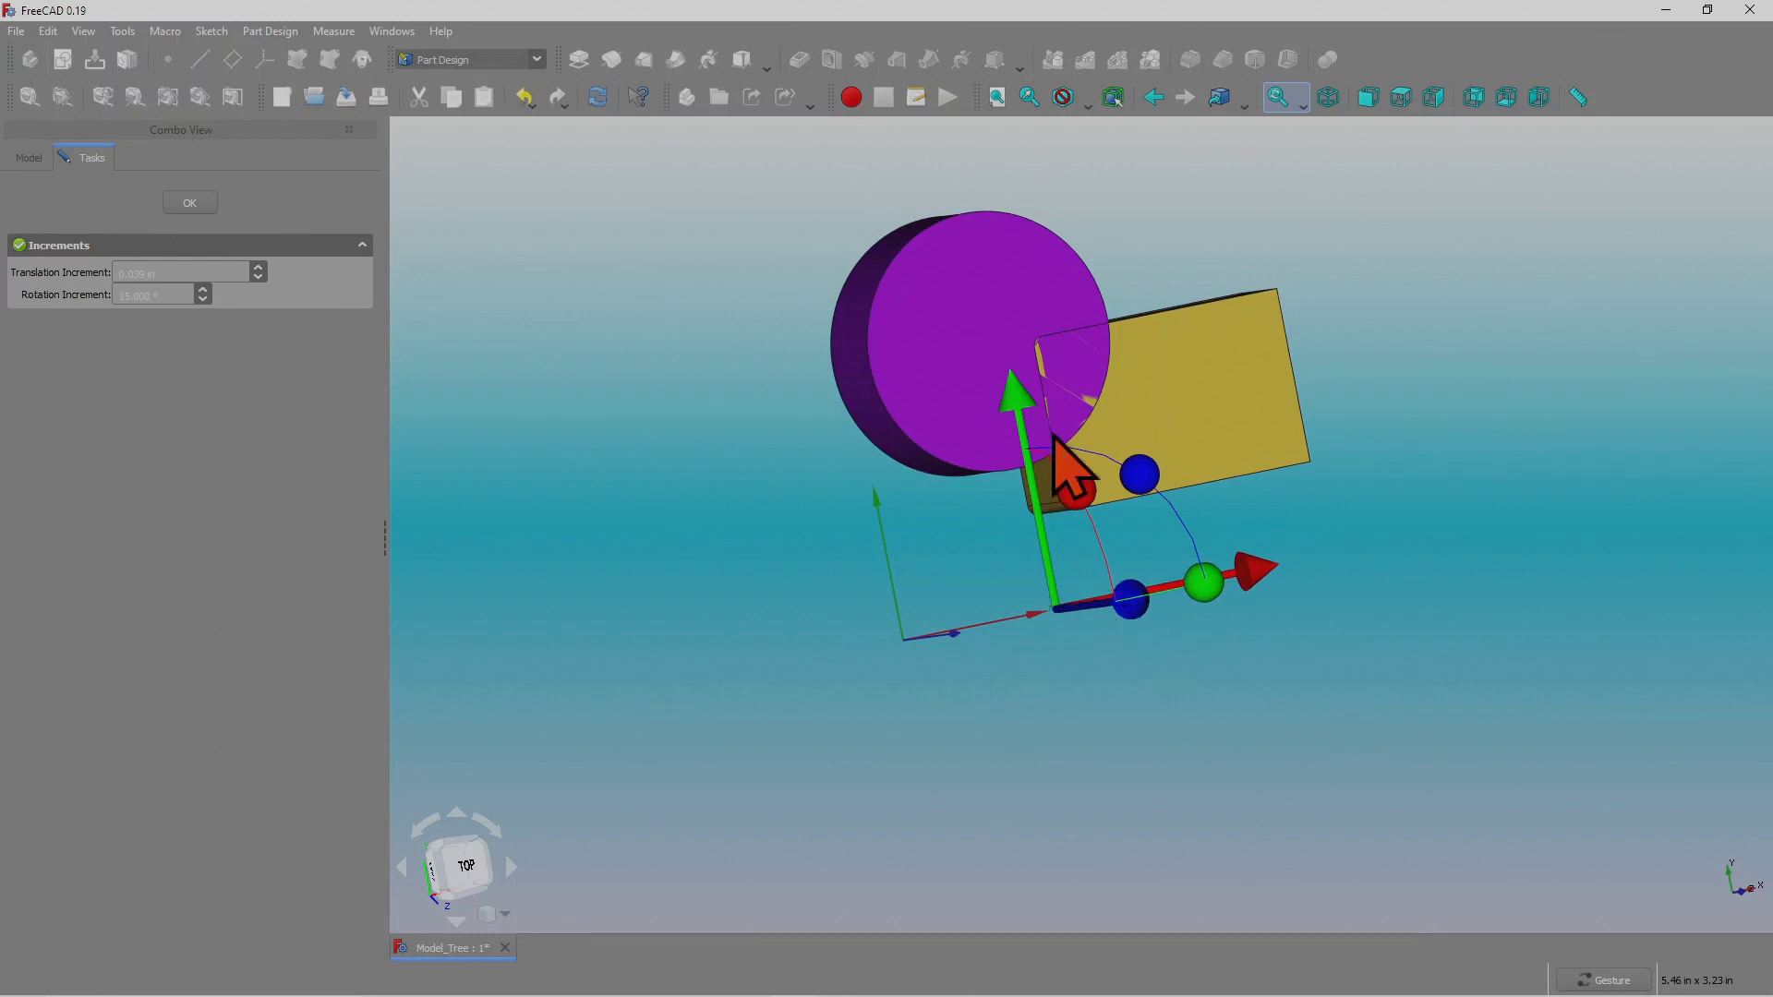
drag(1021, 402, 1049, 594)
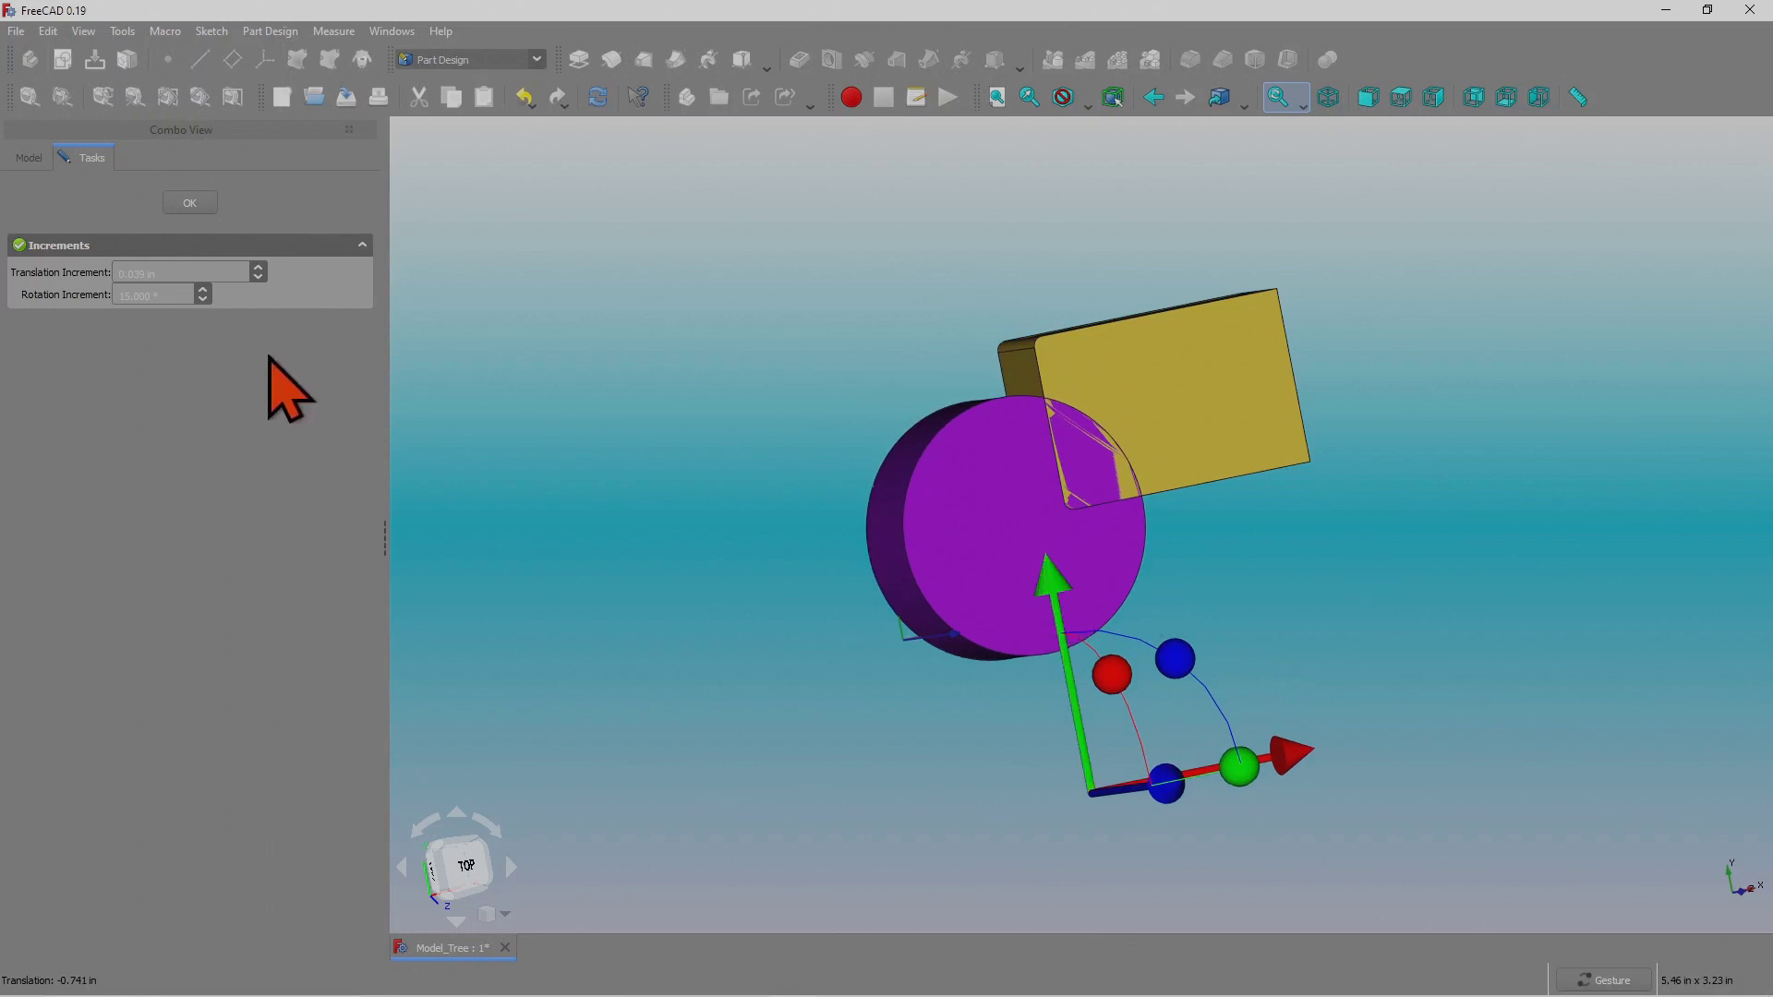
click(196, 205)
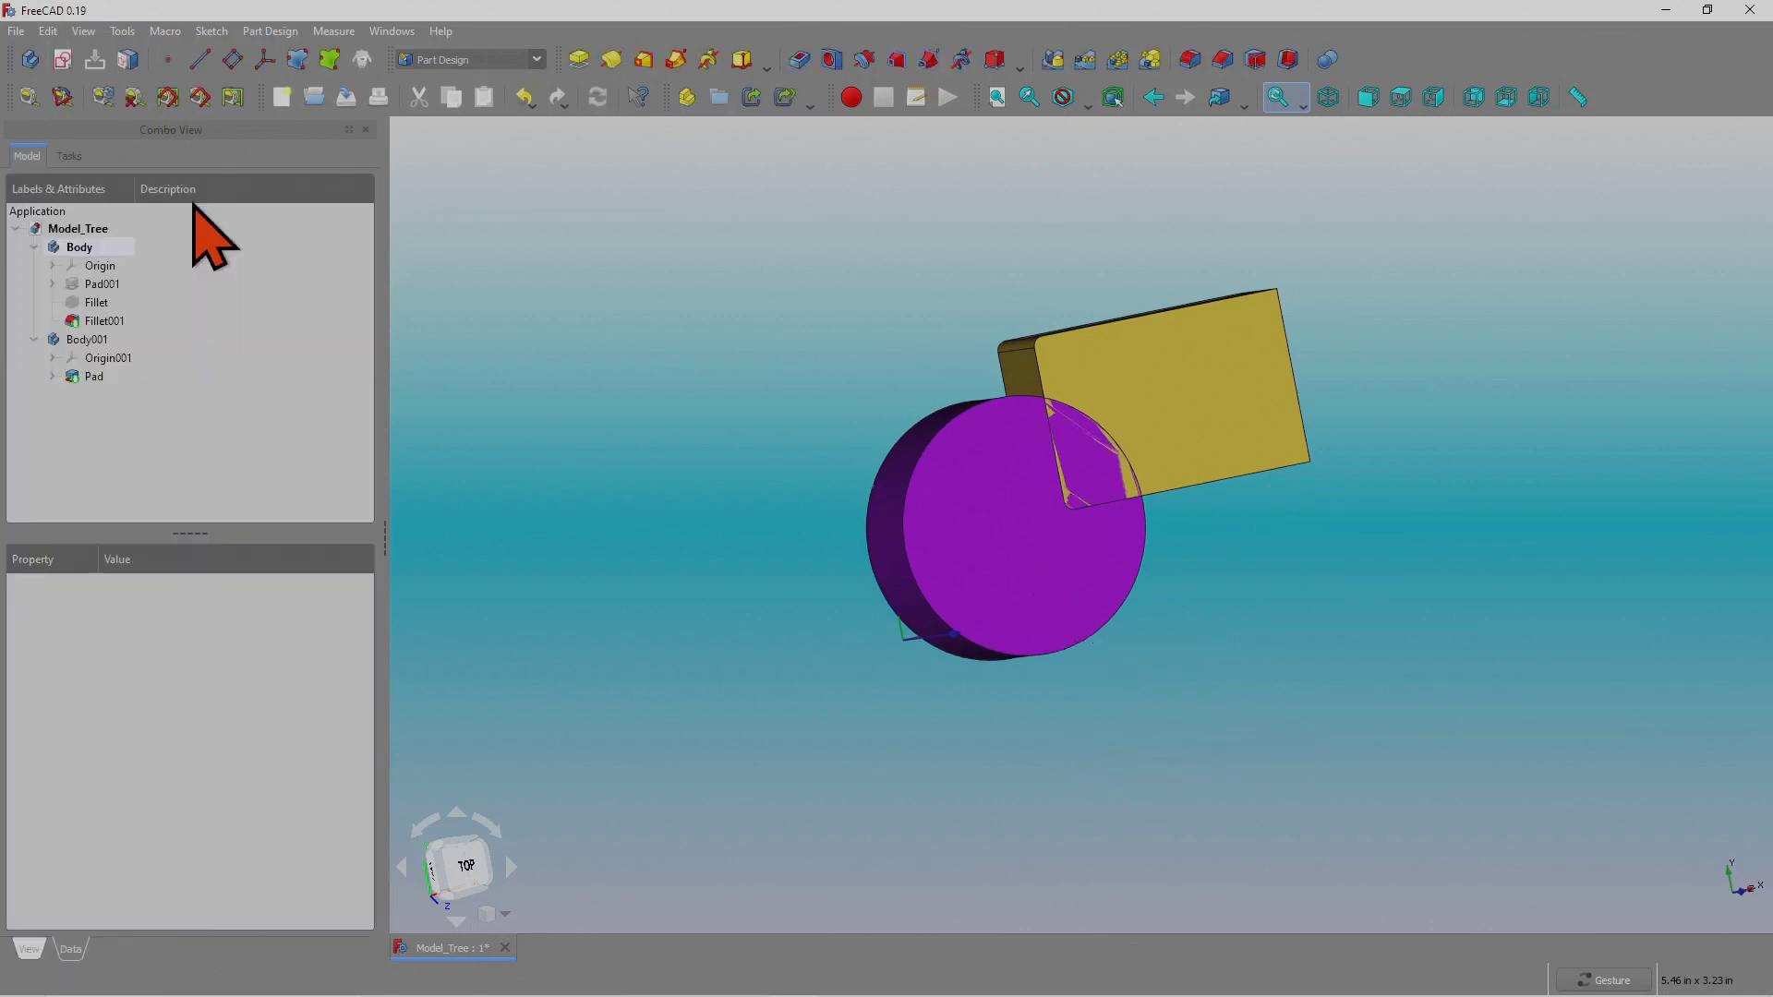
Start a Part Design Boolean on the first body using Body001, and preview the Cut and Common operations.
drag(1413, 671, 1215, 639)
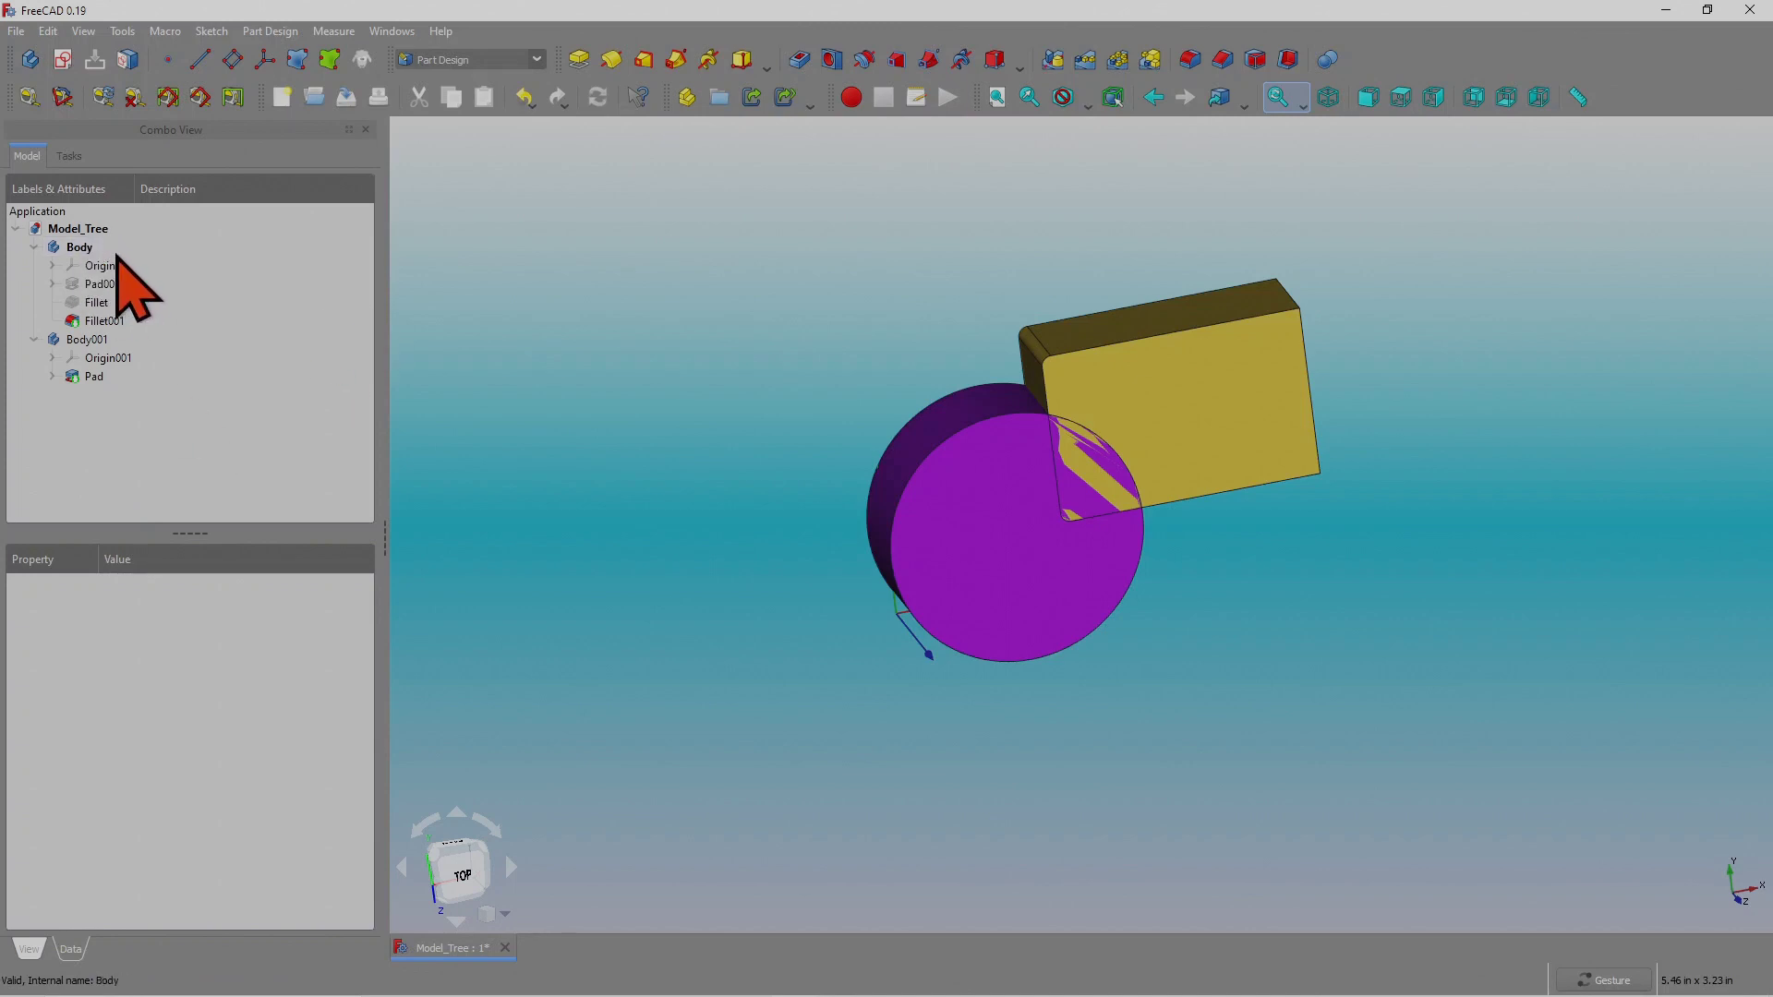
click(87, 340)
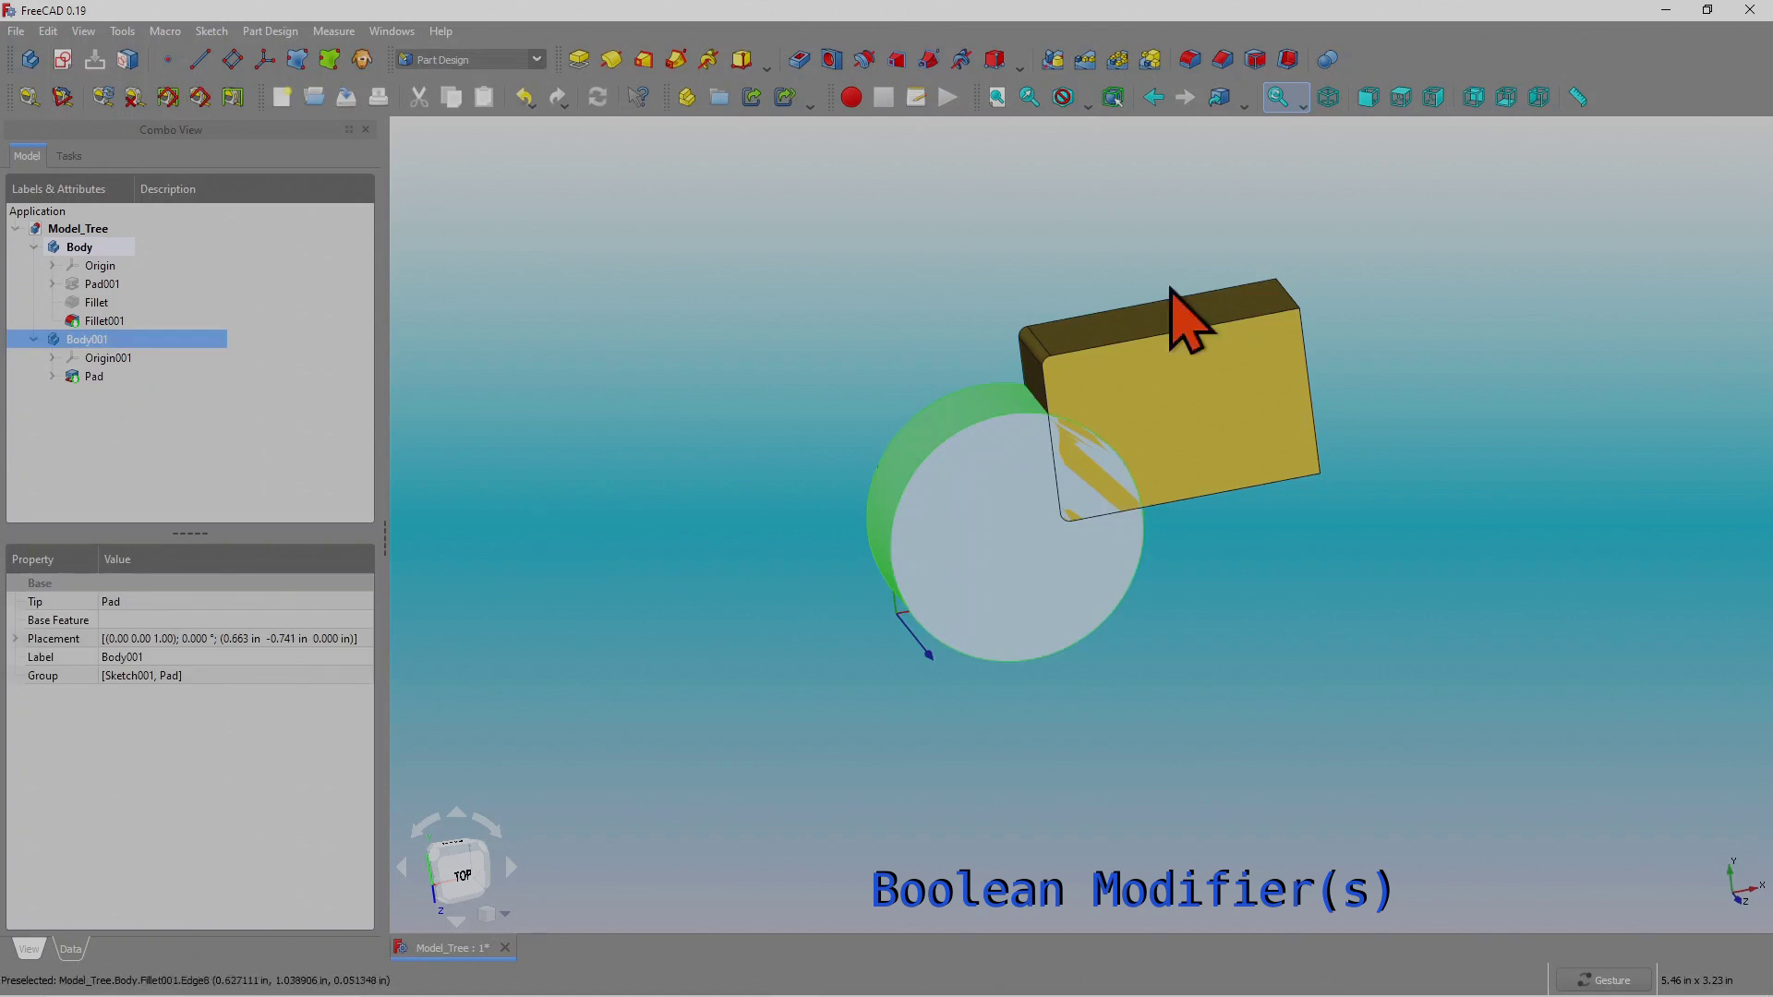
click(1327, 60)
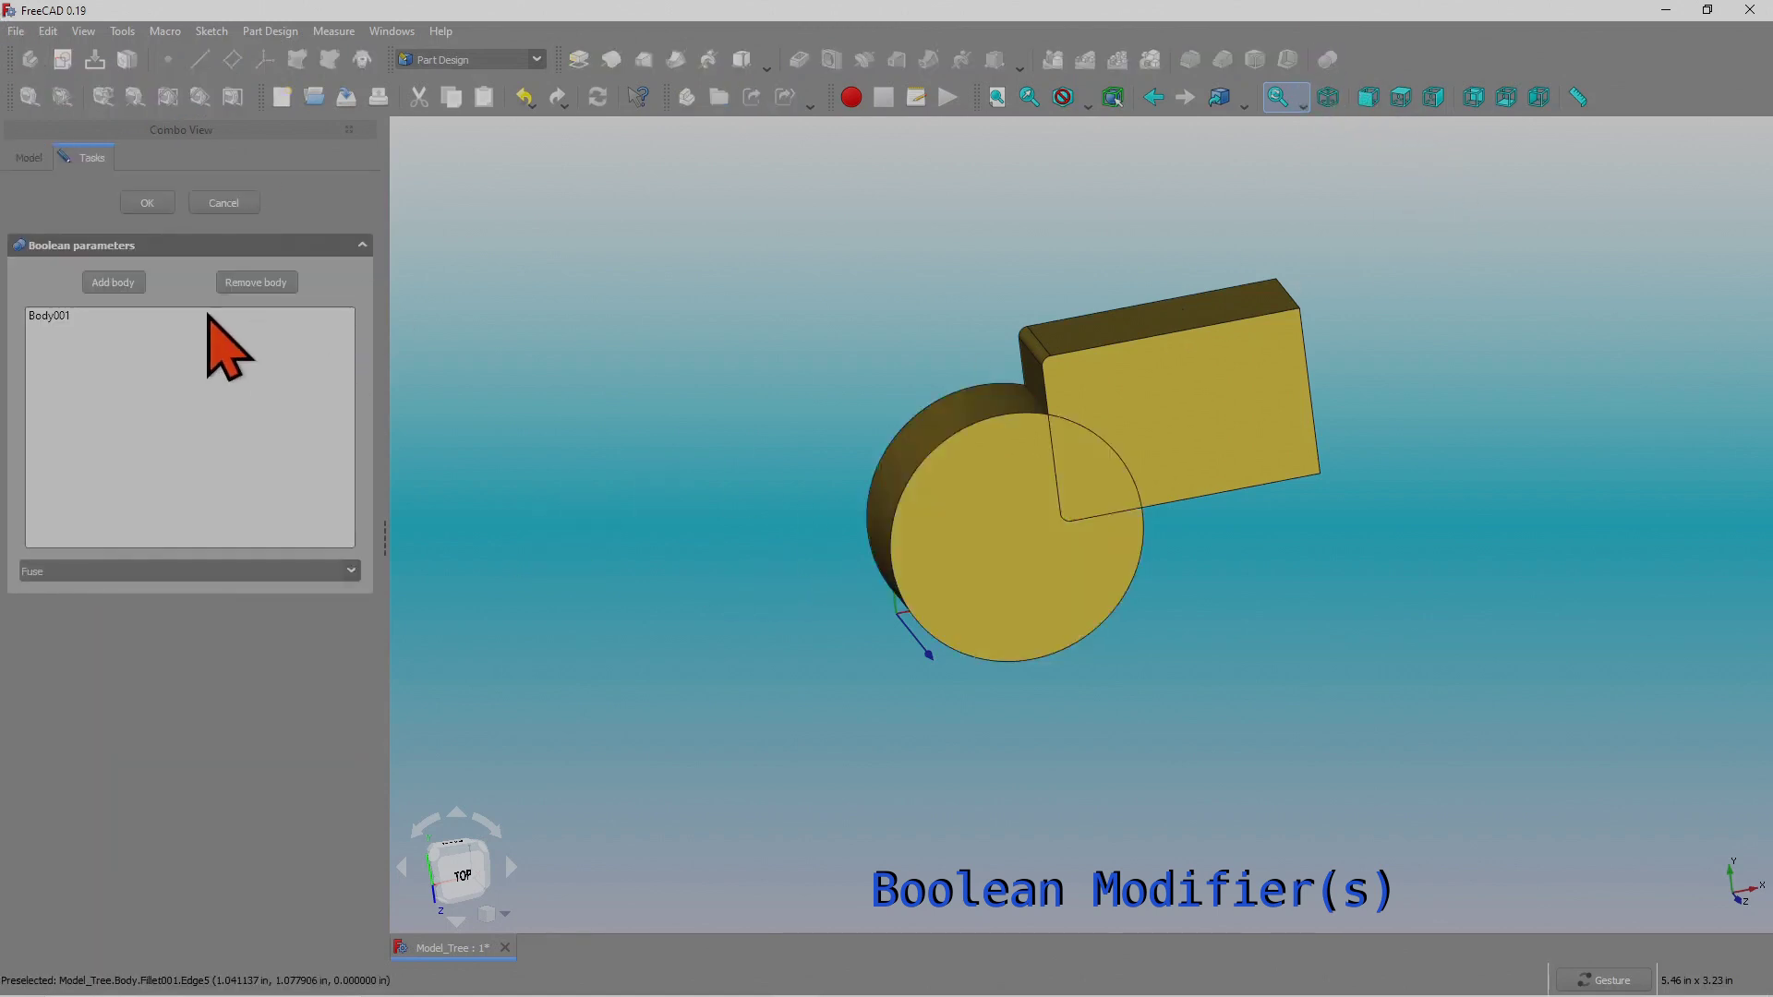
click(352, 571)
click(139, 609)
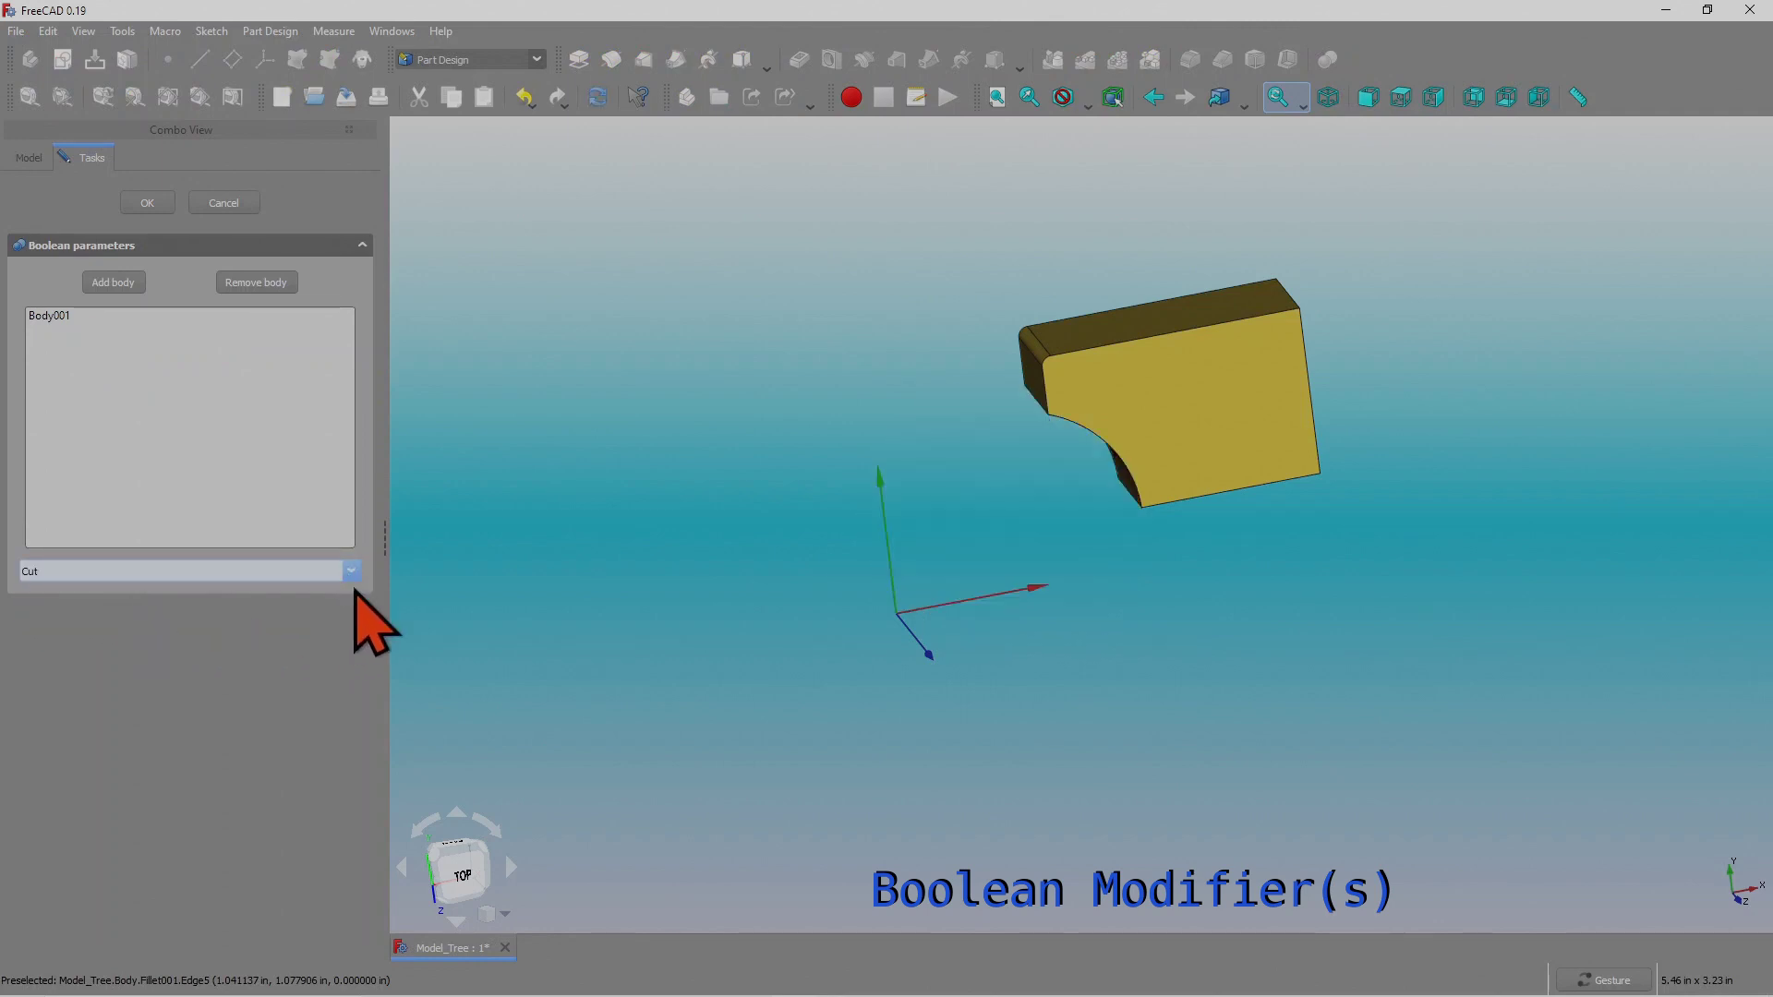
click(353, 580)
click(169, 612)
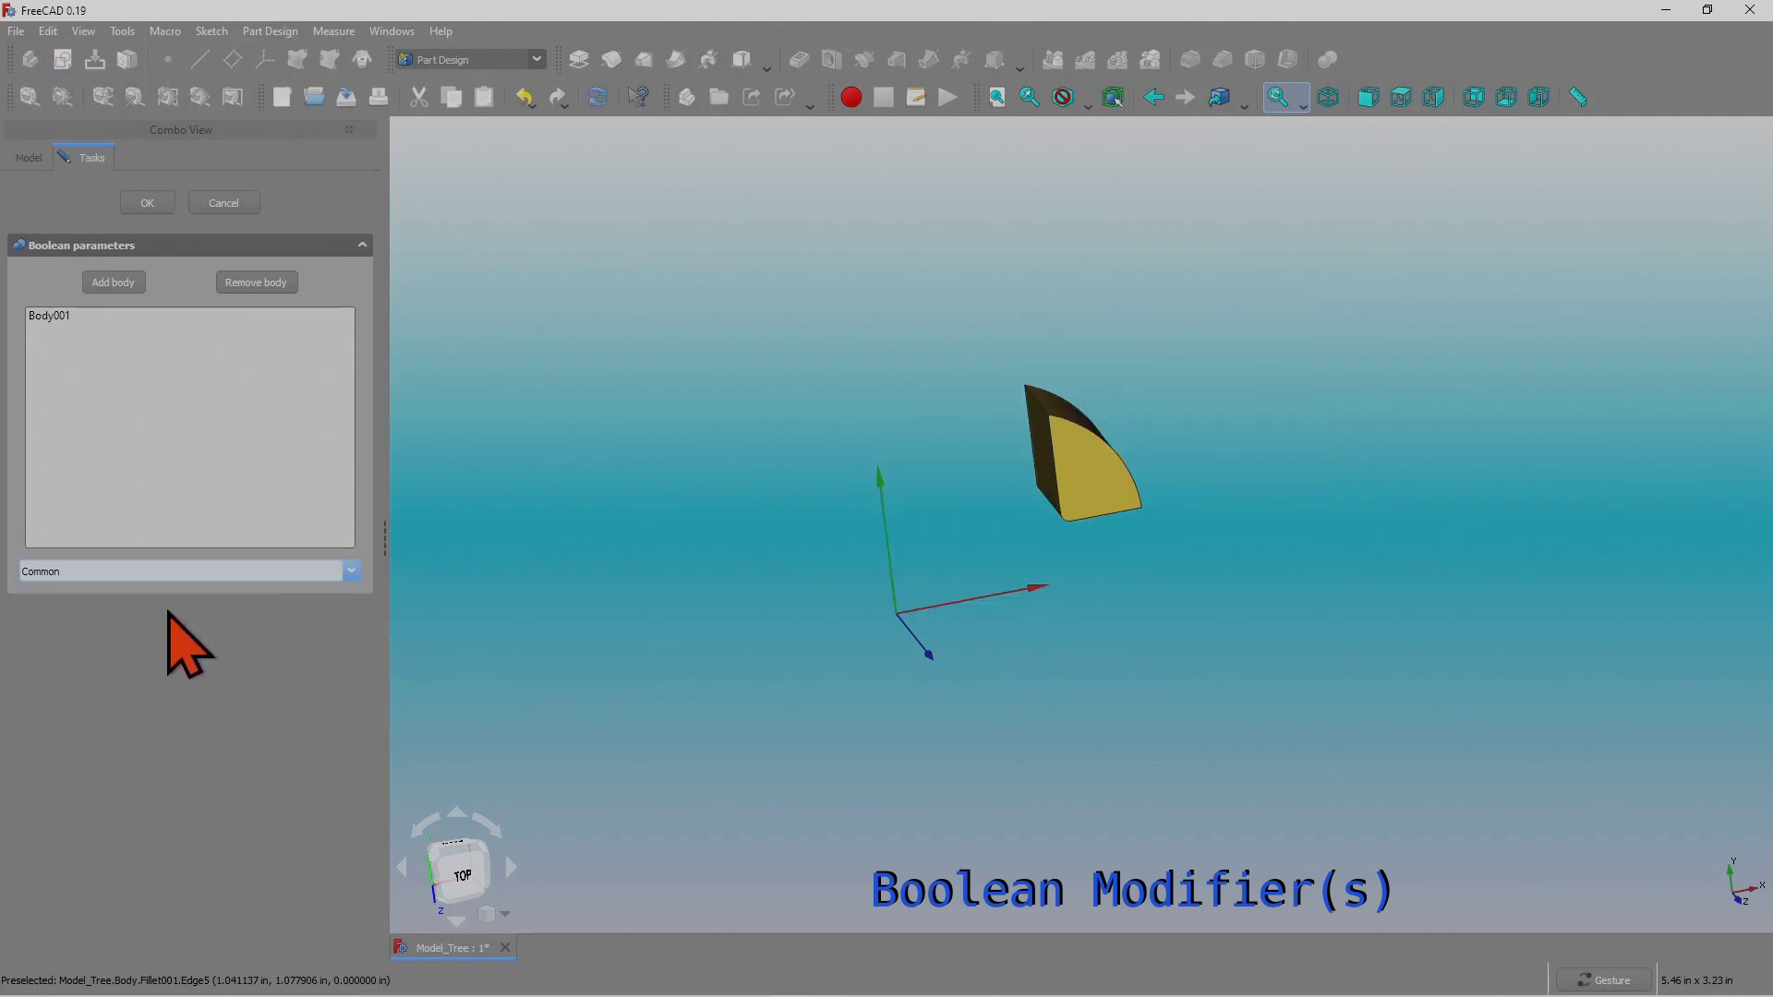
Set the Boolean operation to Cut and apply it to subtract the cylinder from the block.
click(352, 571)
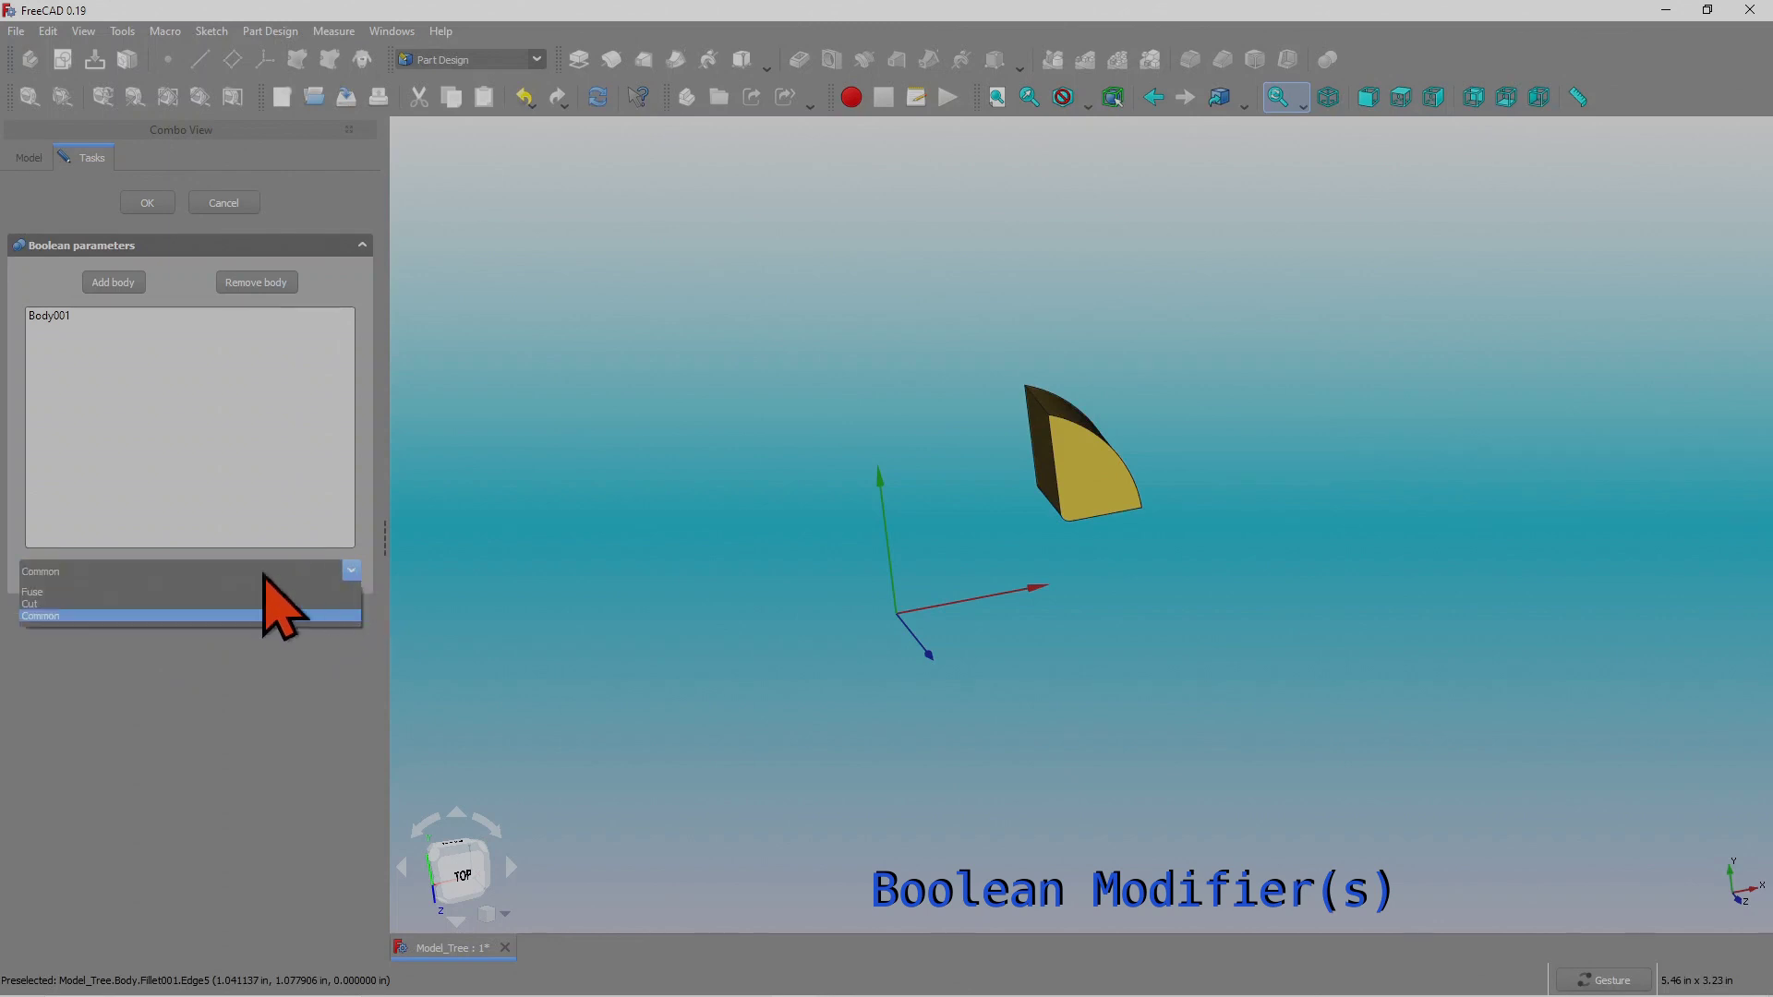
click(148, 605)
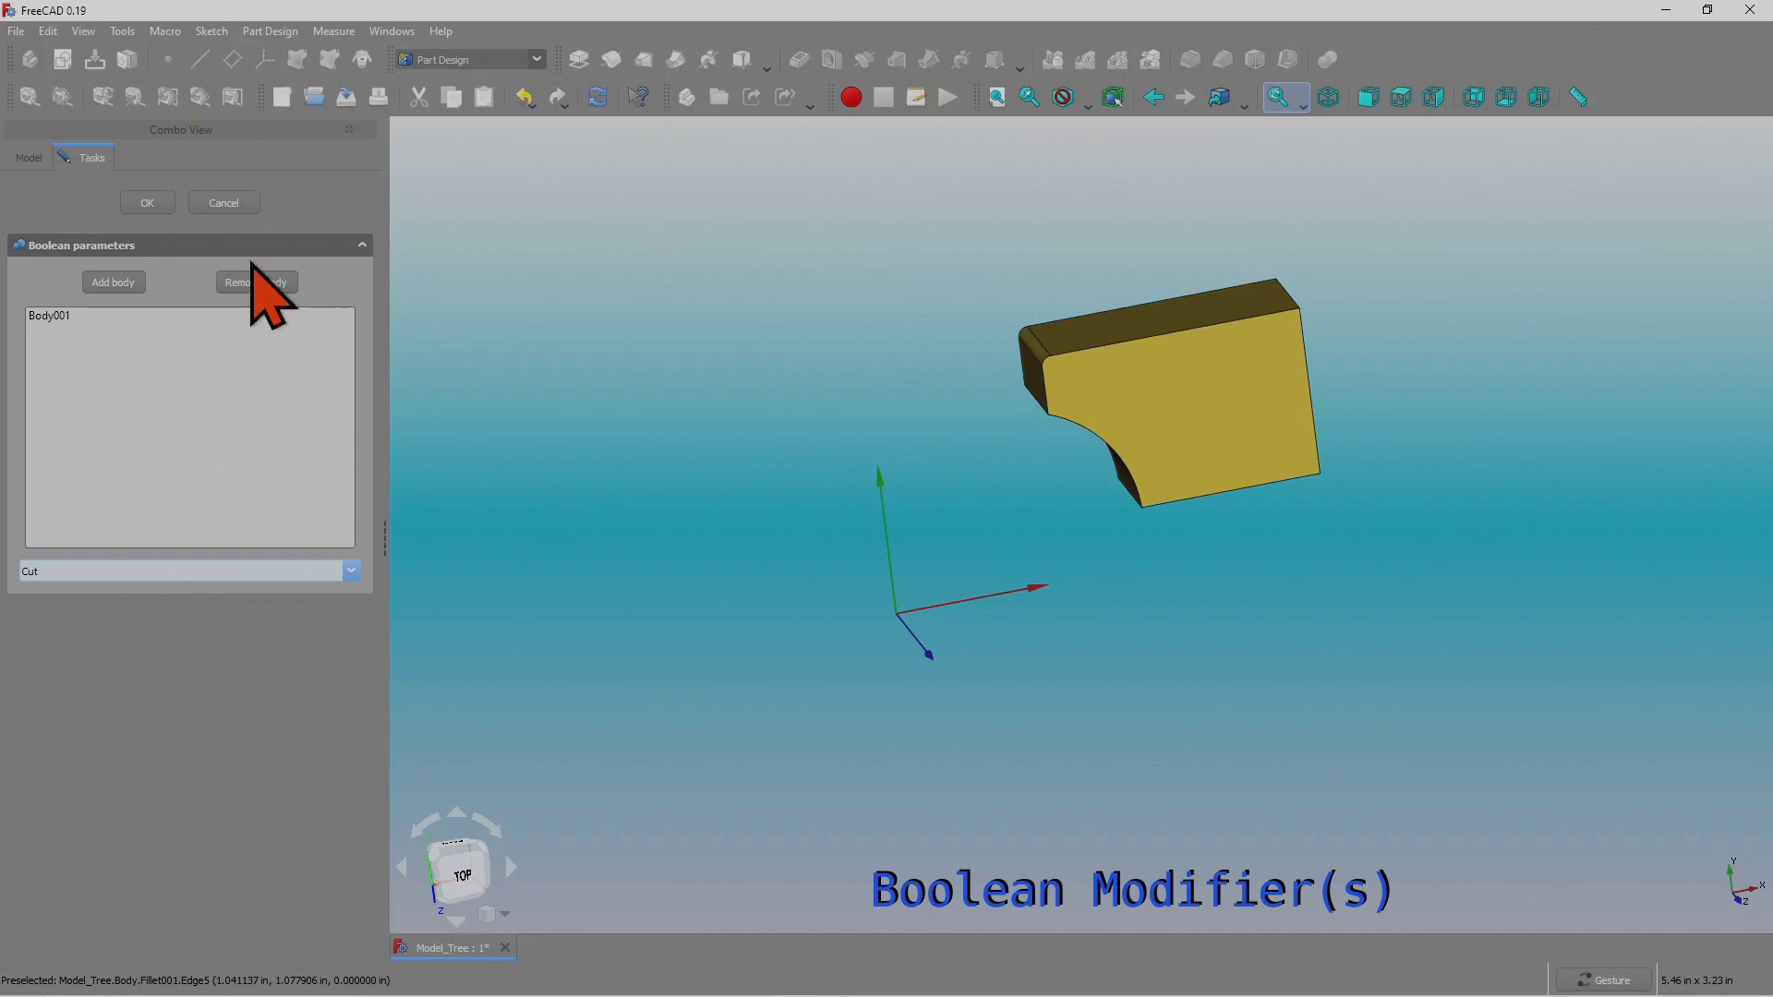
click(150, 203)
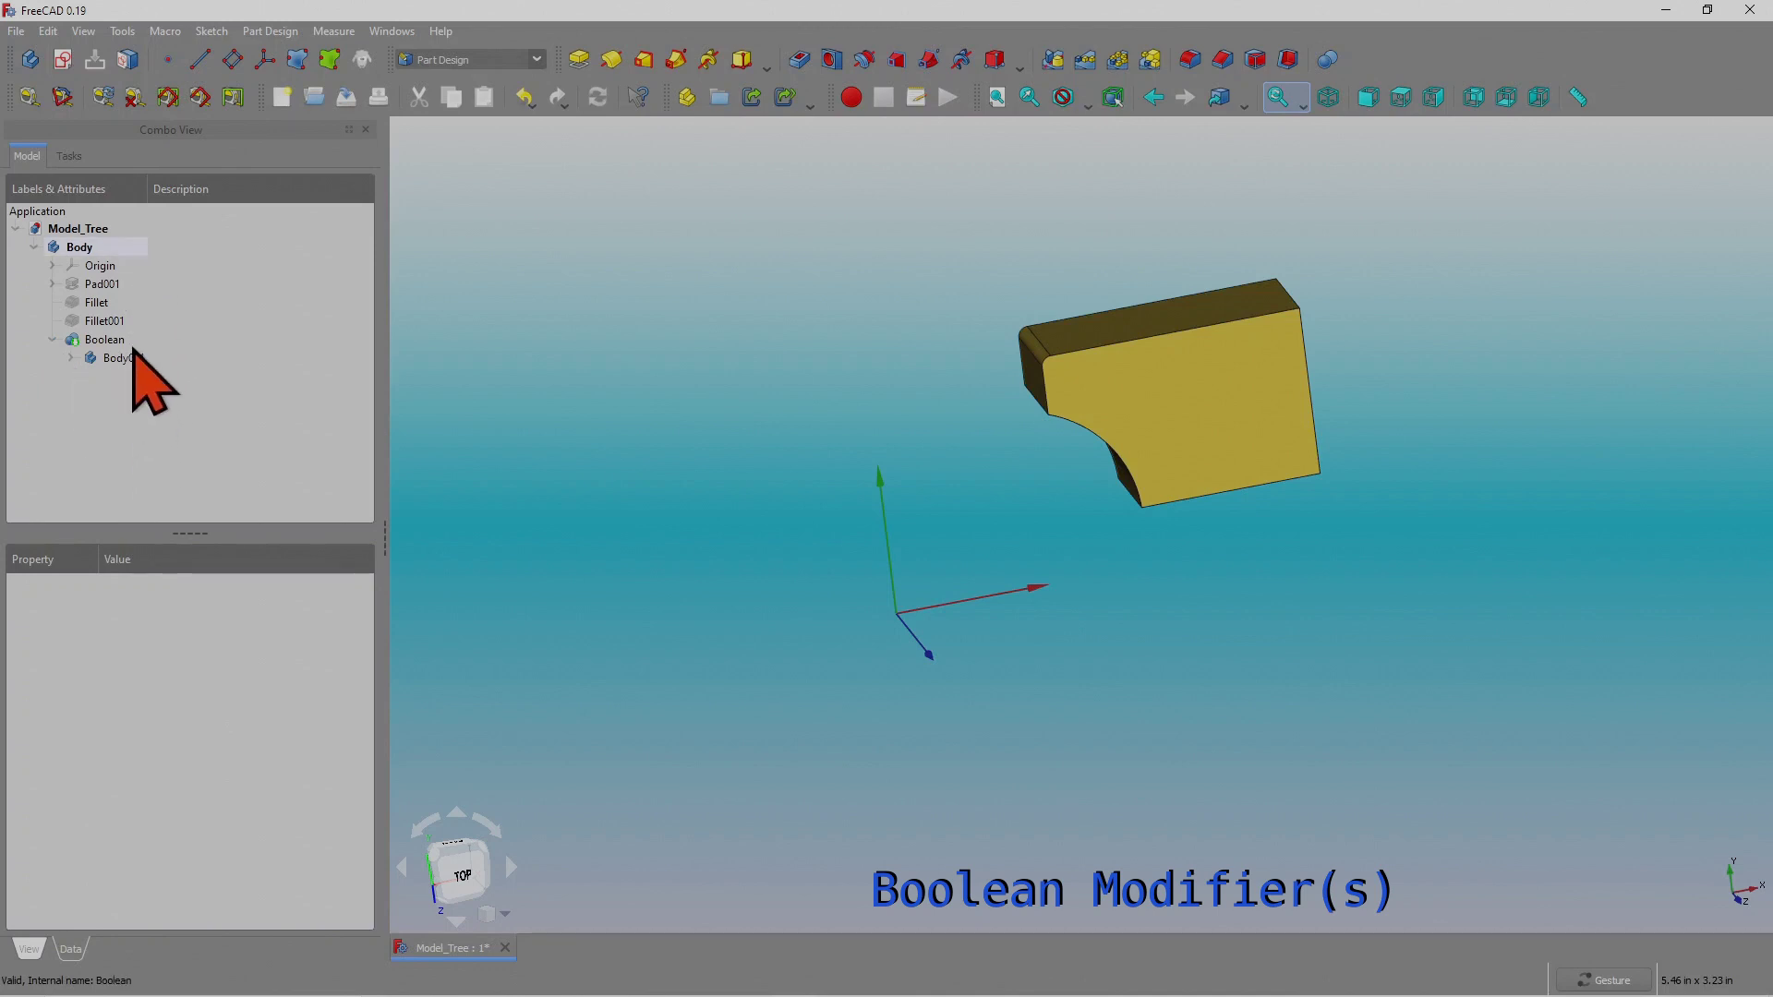
Inspect the cut block from several angles and undo the Part Design Boolean.
drag(1385, 577, 1349, 588)
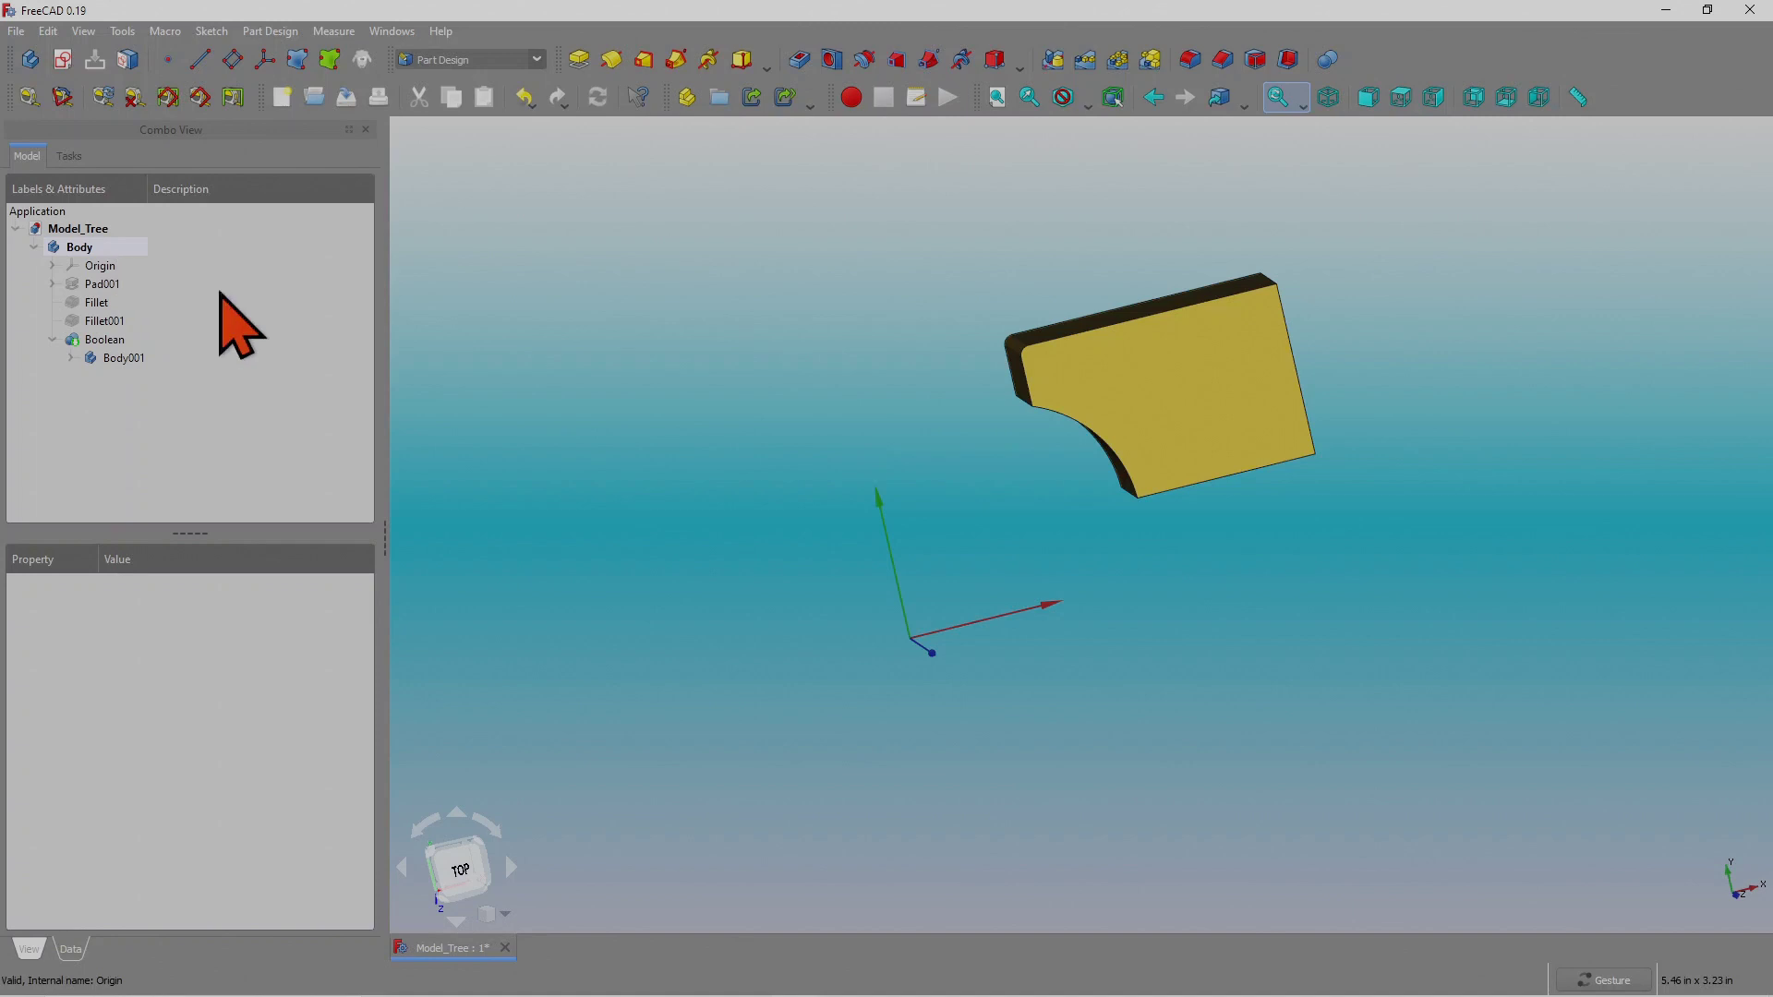
drag(812, 467, 892, 466)
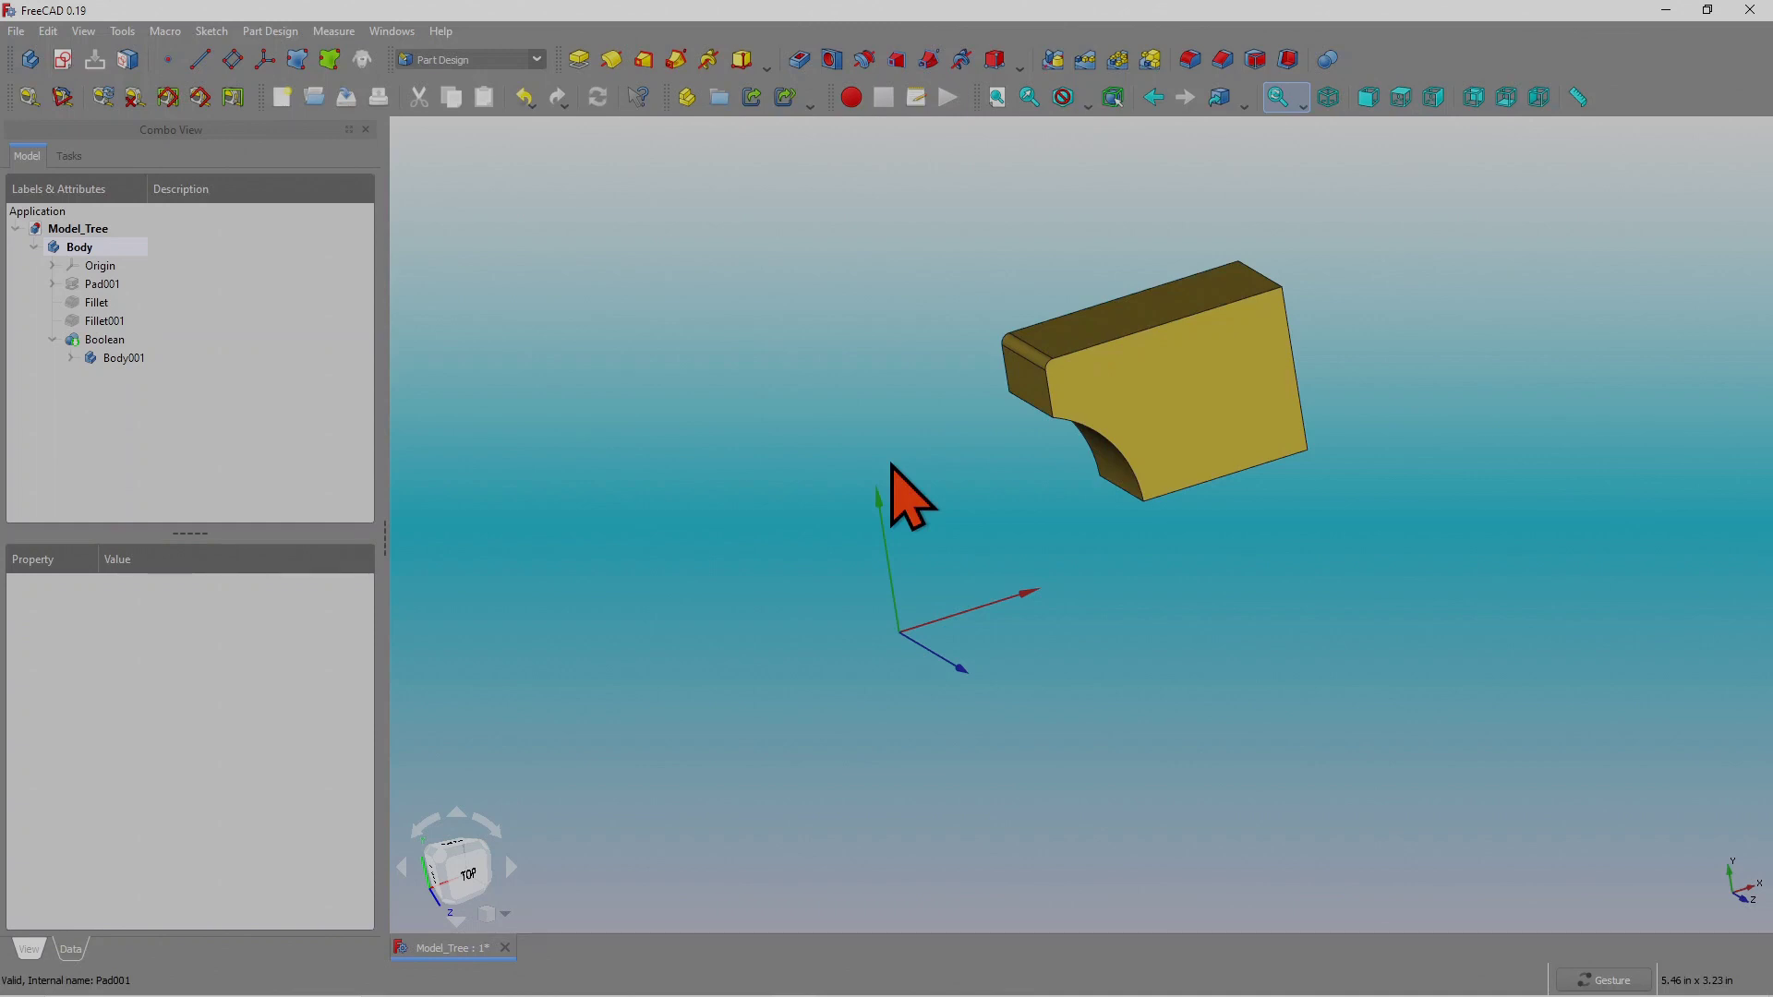
drag(1286, 574, 1228, 518)
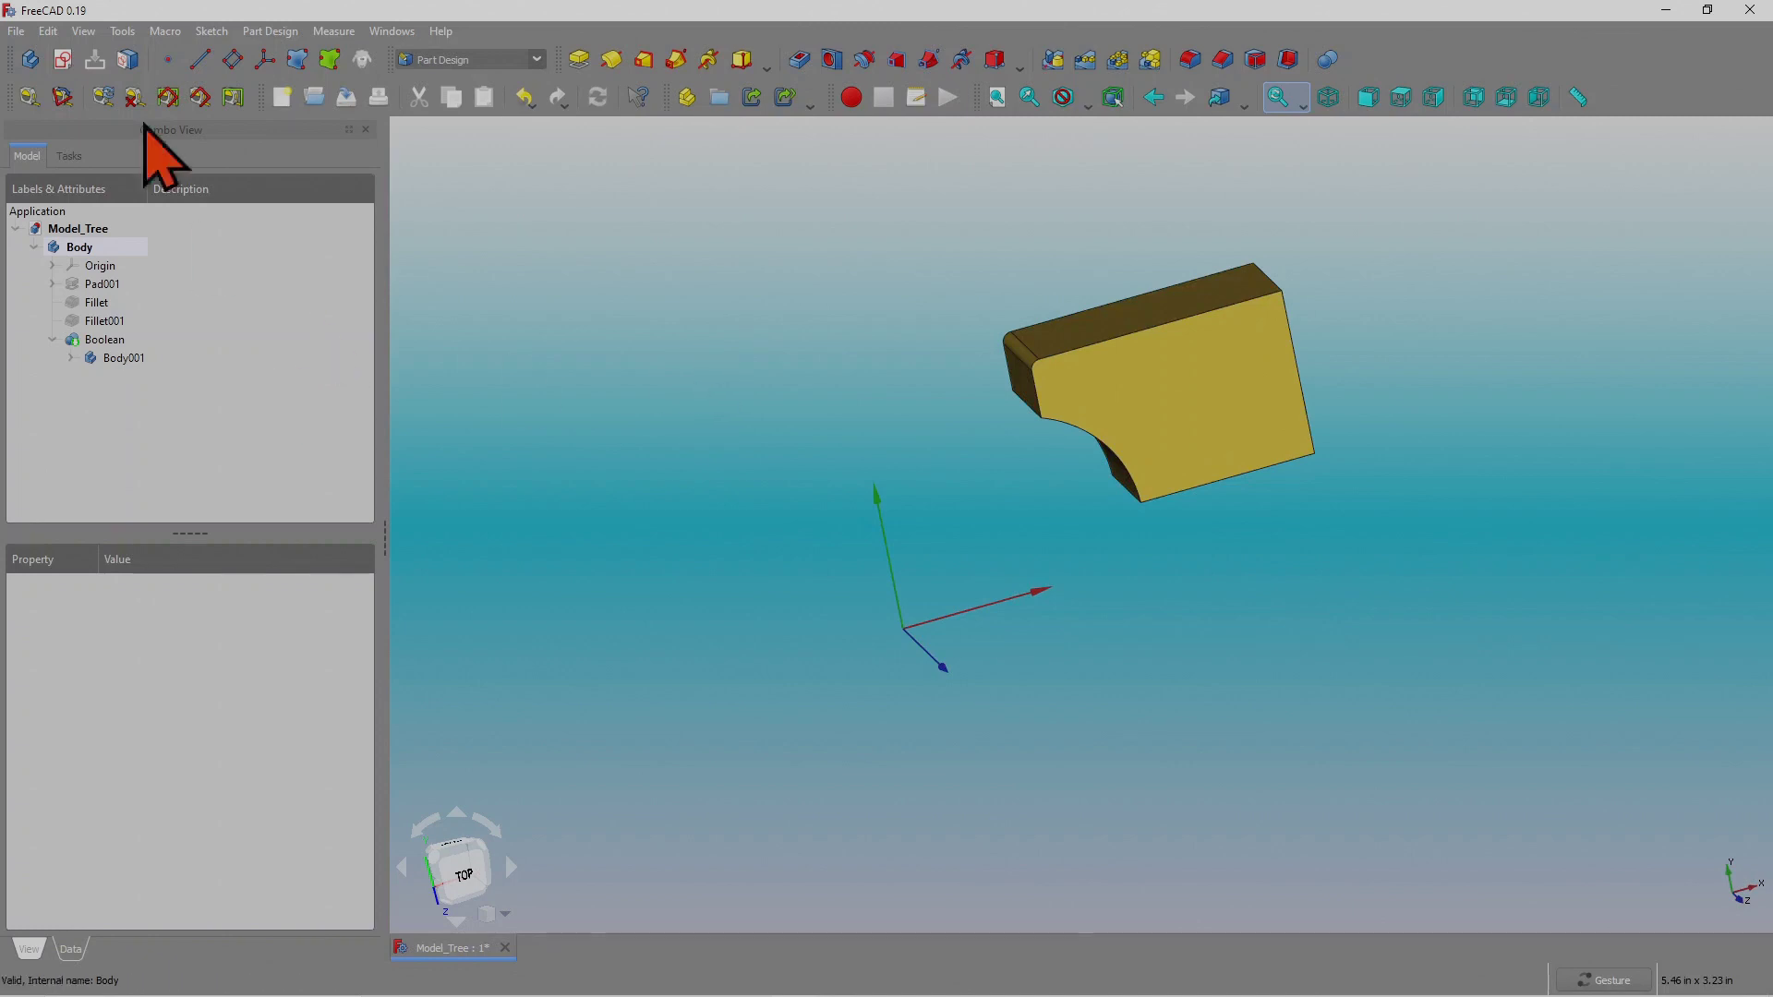
click(51, 32)
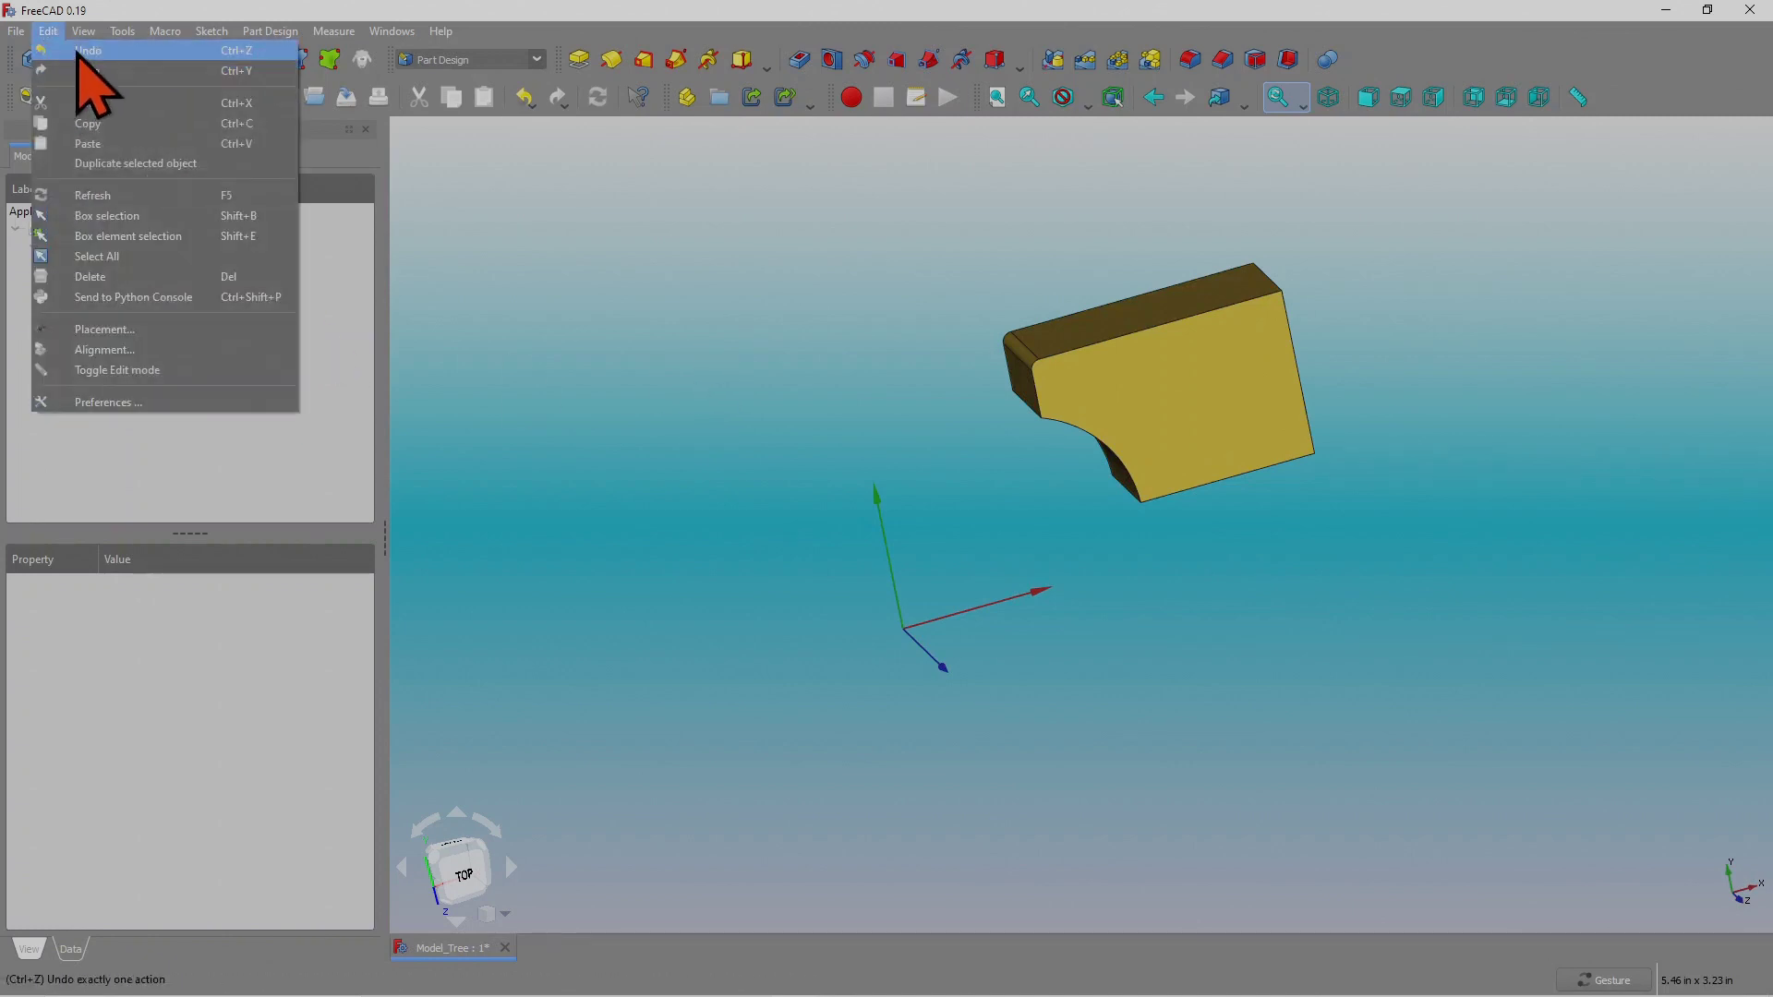
click(83, 51)
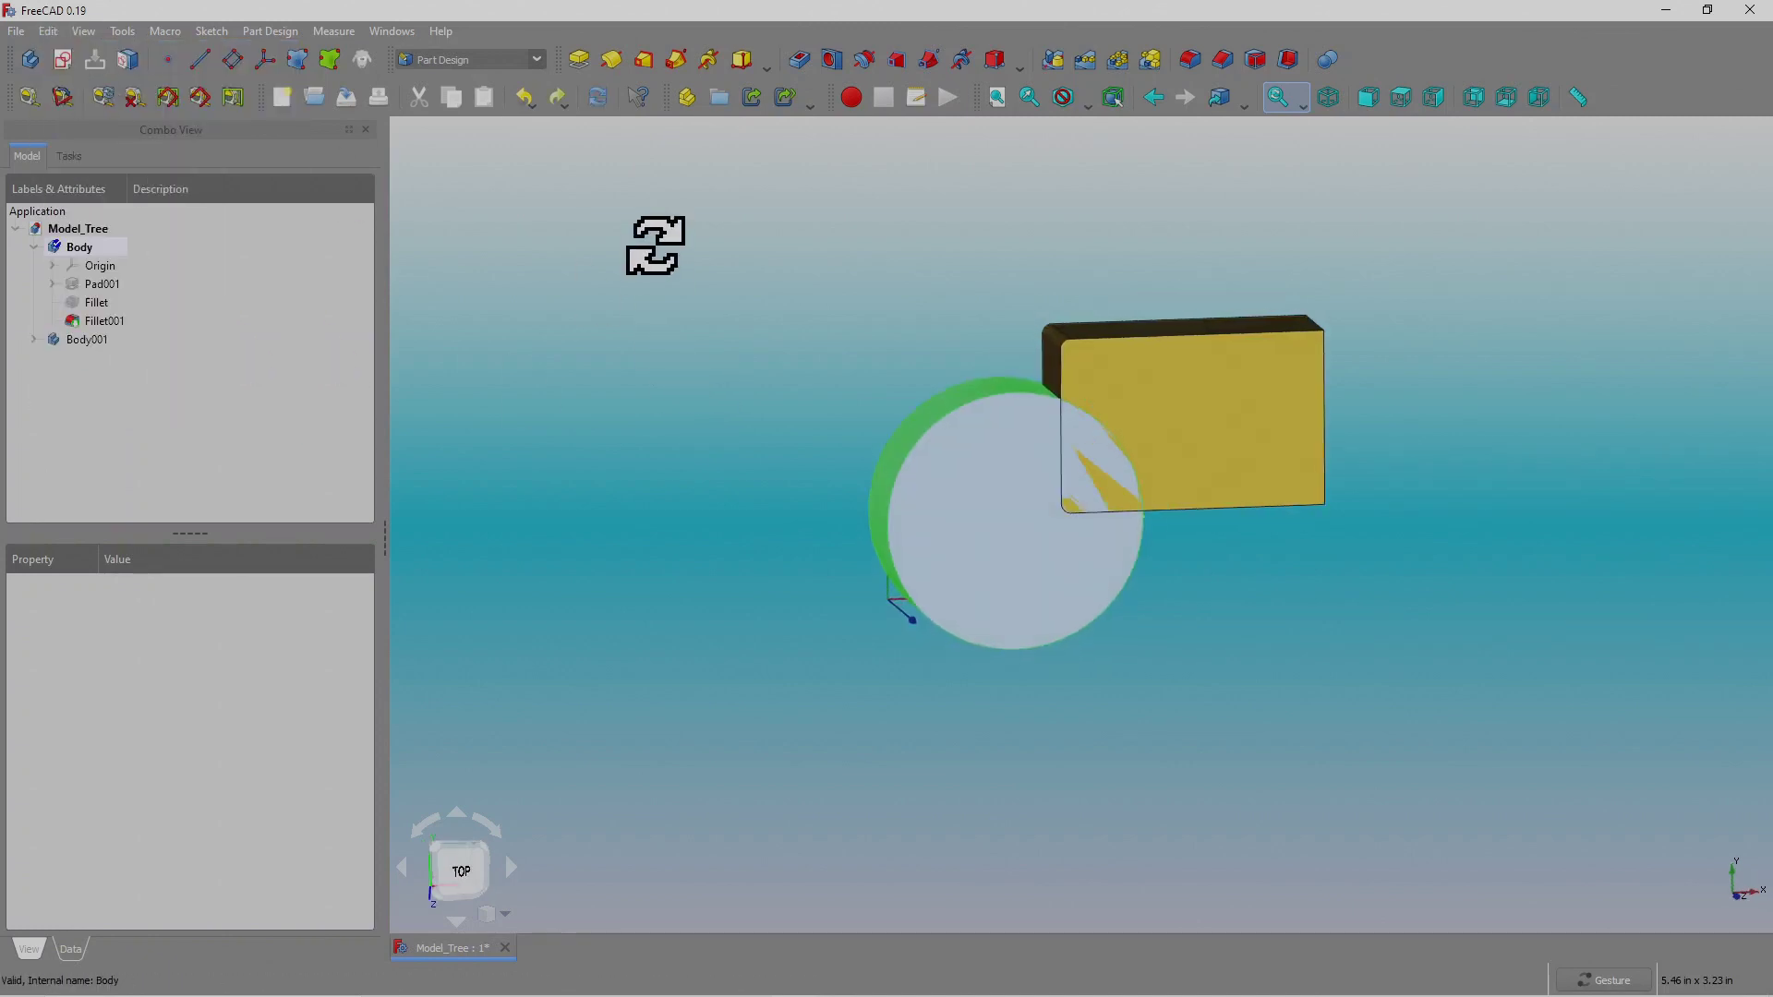
Recompute the first body after the undo and clear the selection.
drag(656, 245, 447, 336)
click(82, 247)
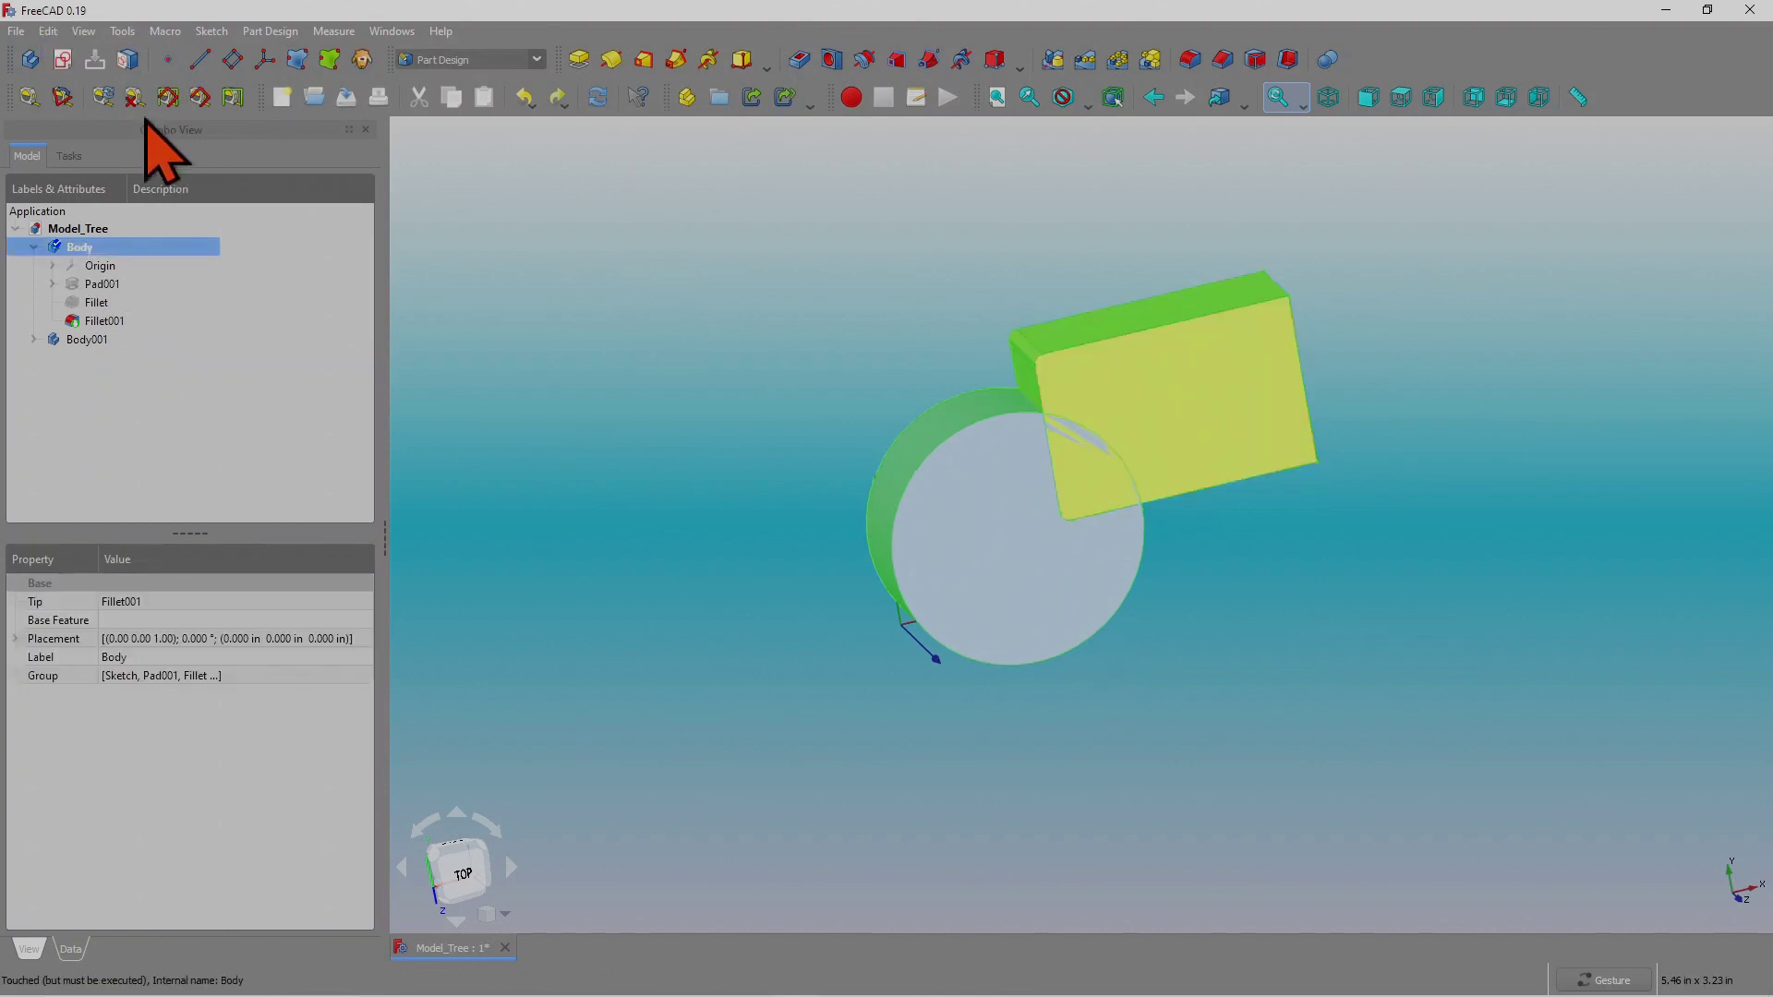
right_click(83, 247)
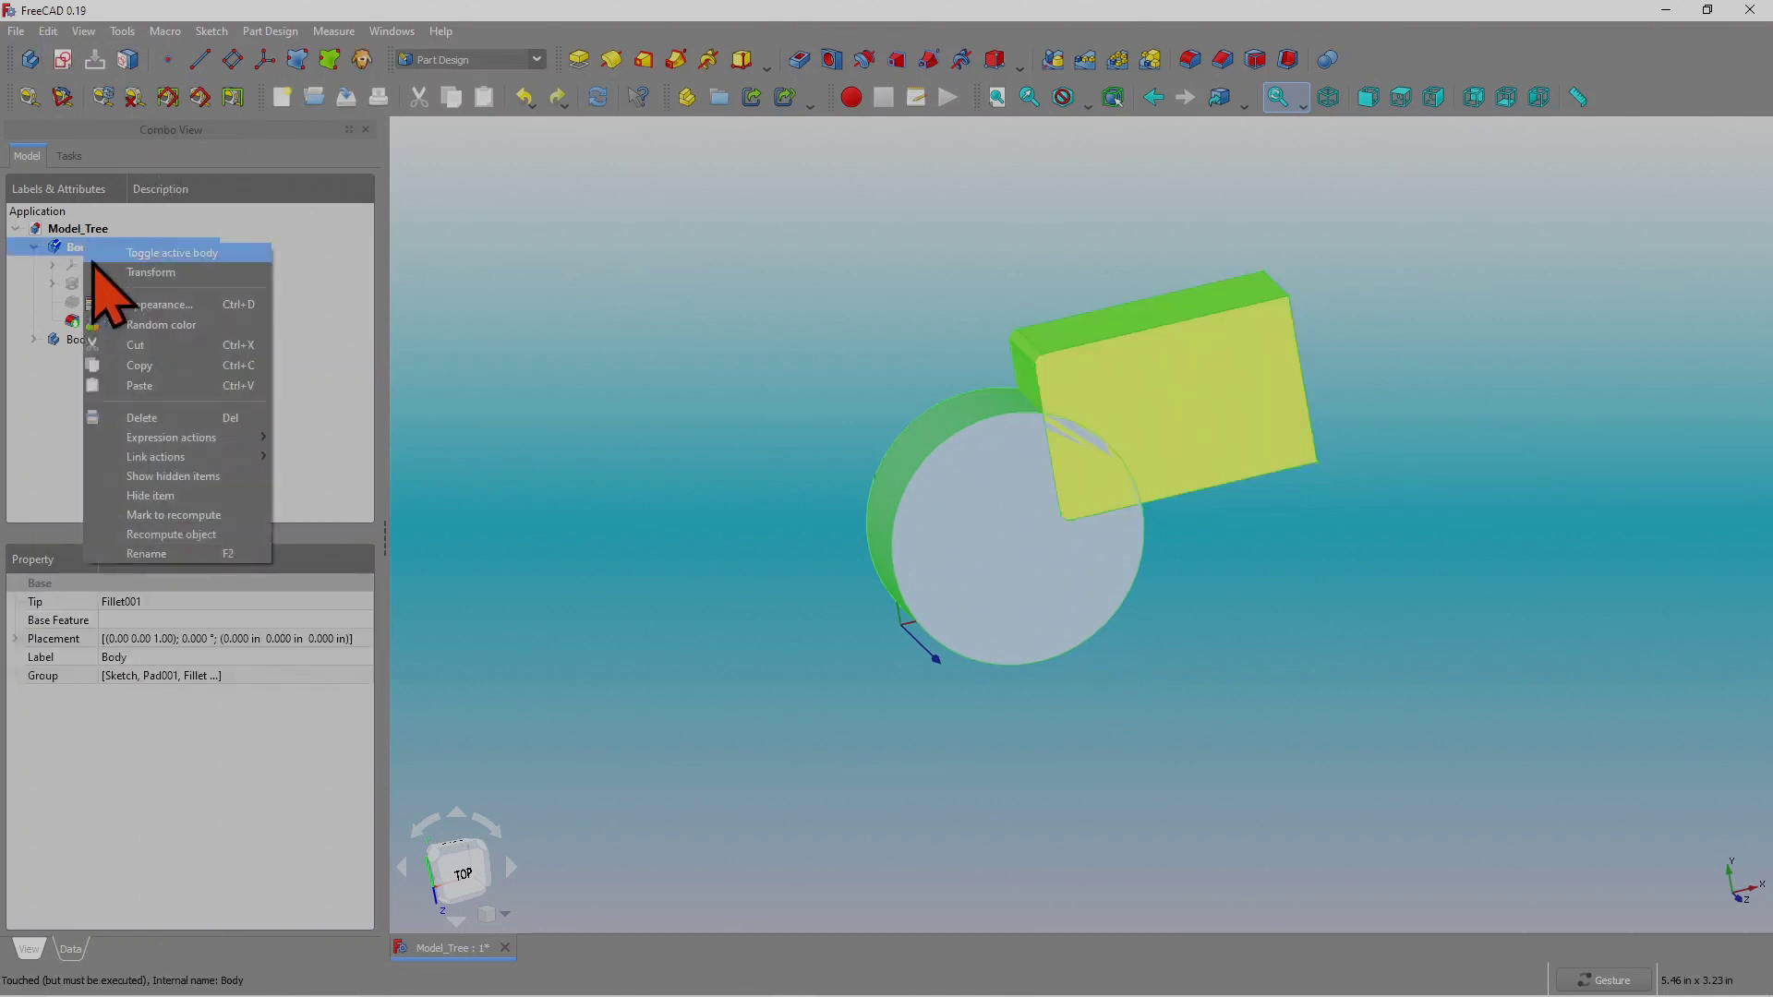
click(169, 534)
mouse_move(633, 296)
mouse_down()
mouse_move(613, 316)
mouse_move(630, 311)
mouse_up()
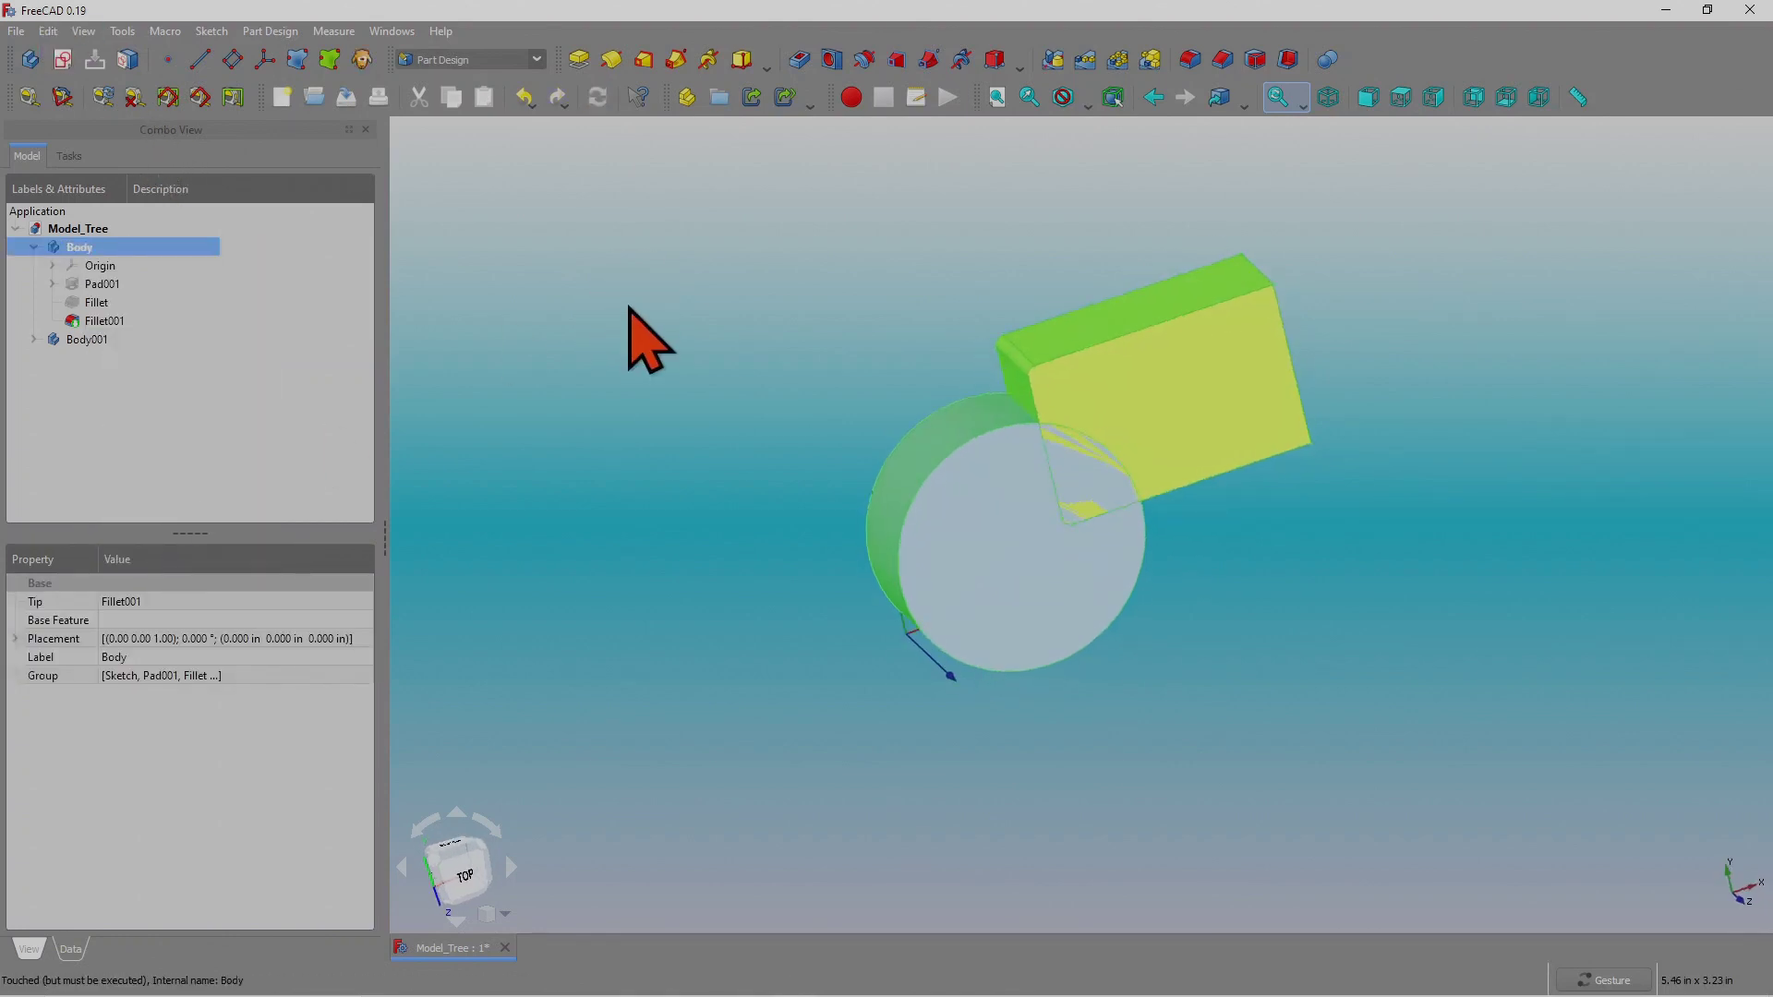
mouse_move(704, 388)
mouse_down()
mouse_move(740, 340)
mouse_move(718, 391)
mouse_up()
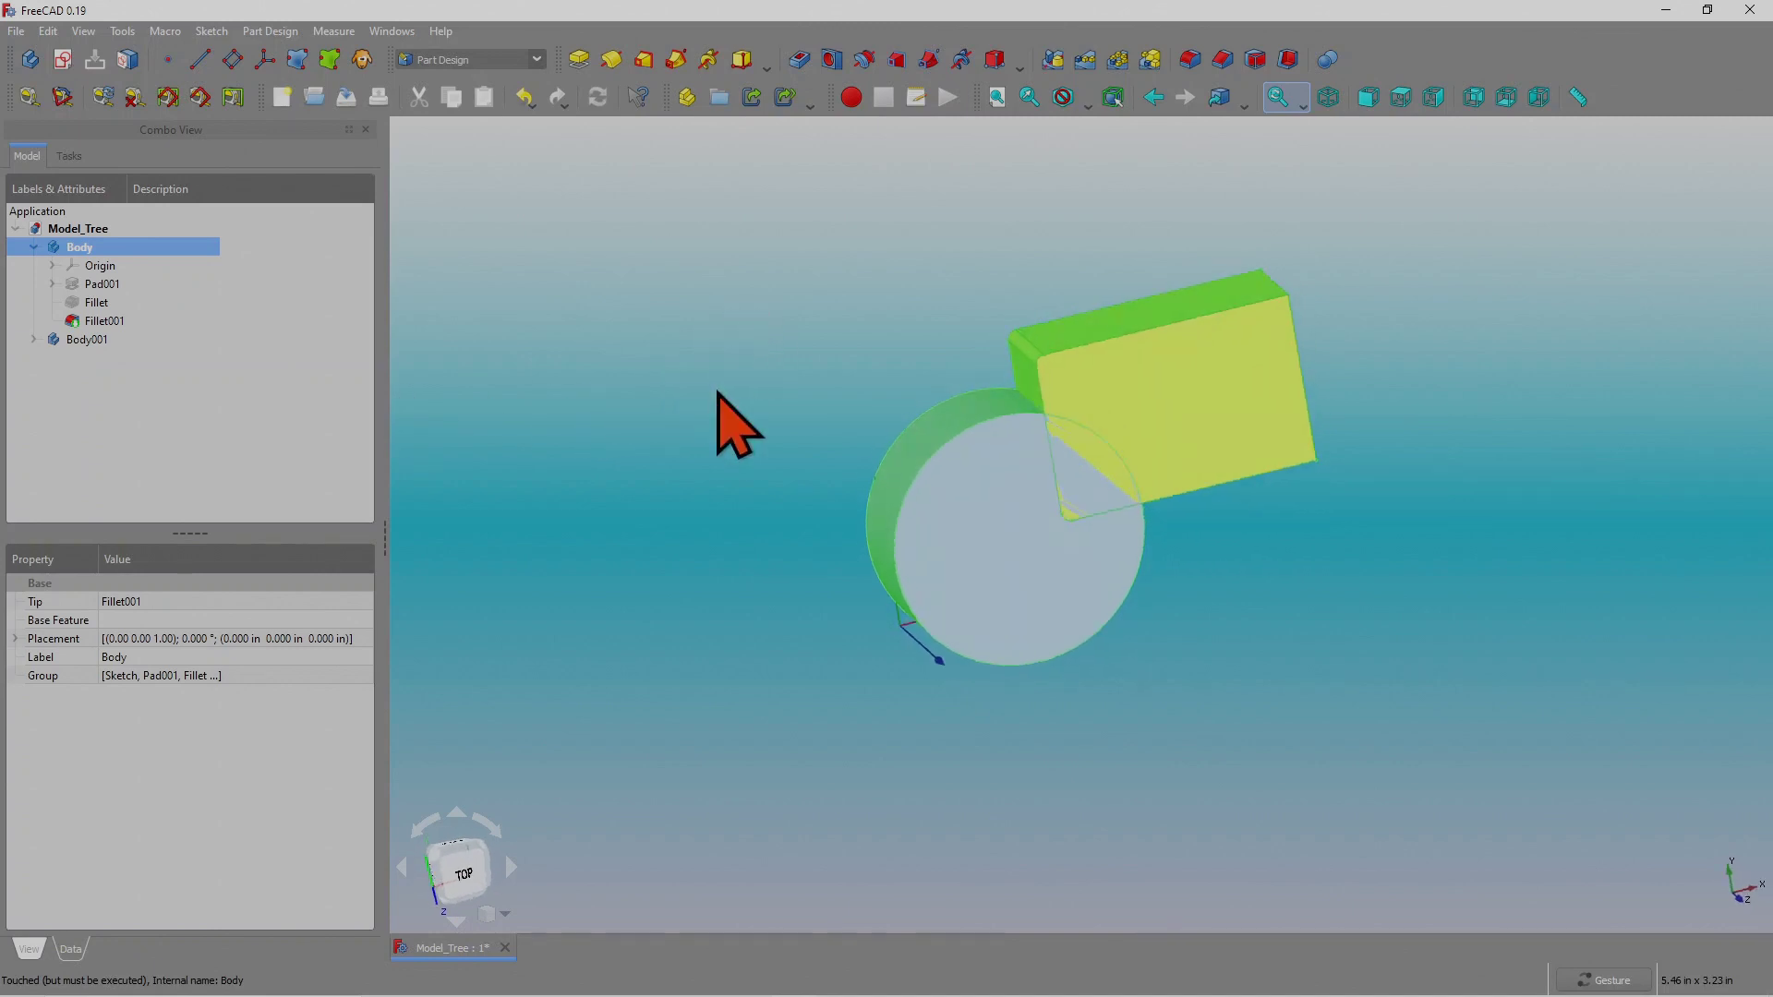
click(718, 391)
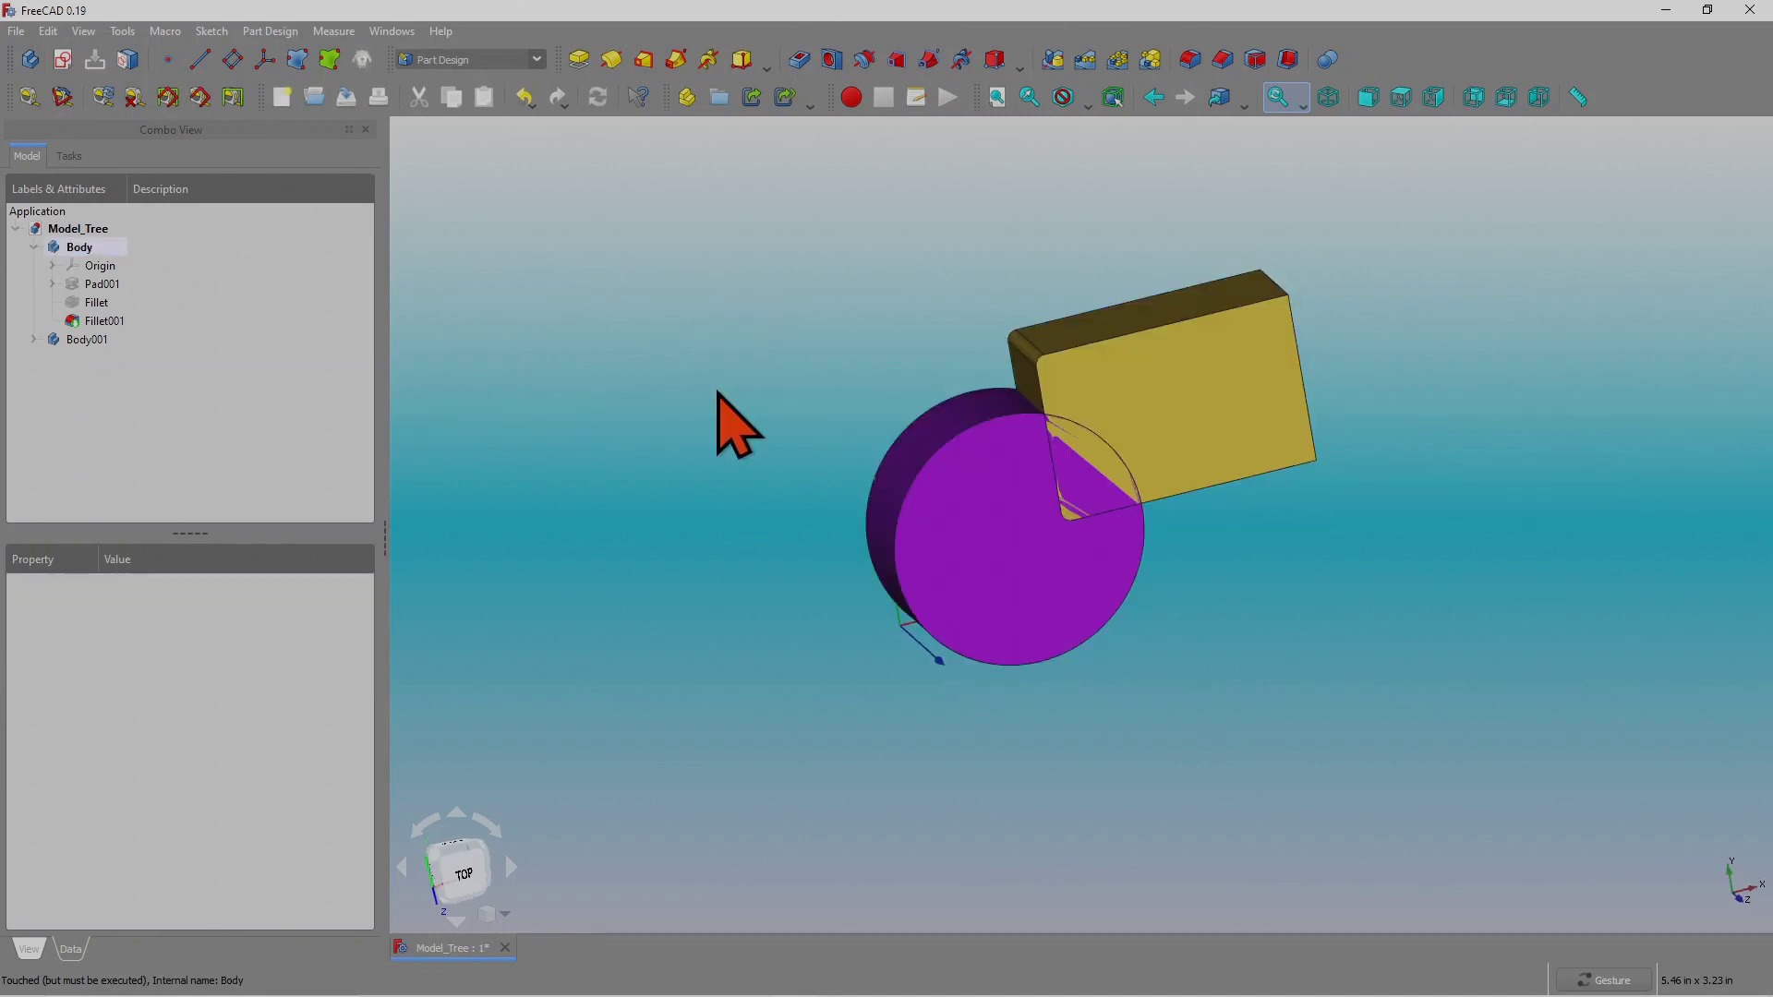
Switch to the Part workbench and apply a Boolean Difference with Body as first shape and Body001 as second.
click(537, 59)
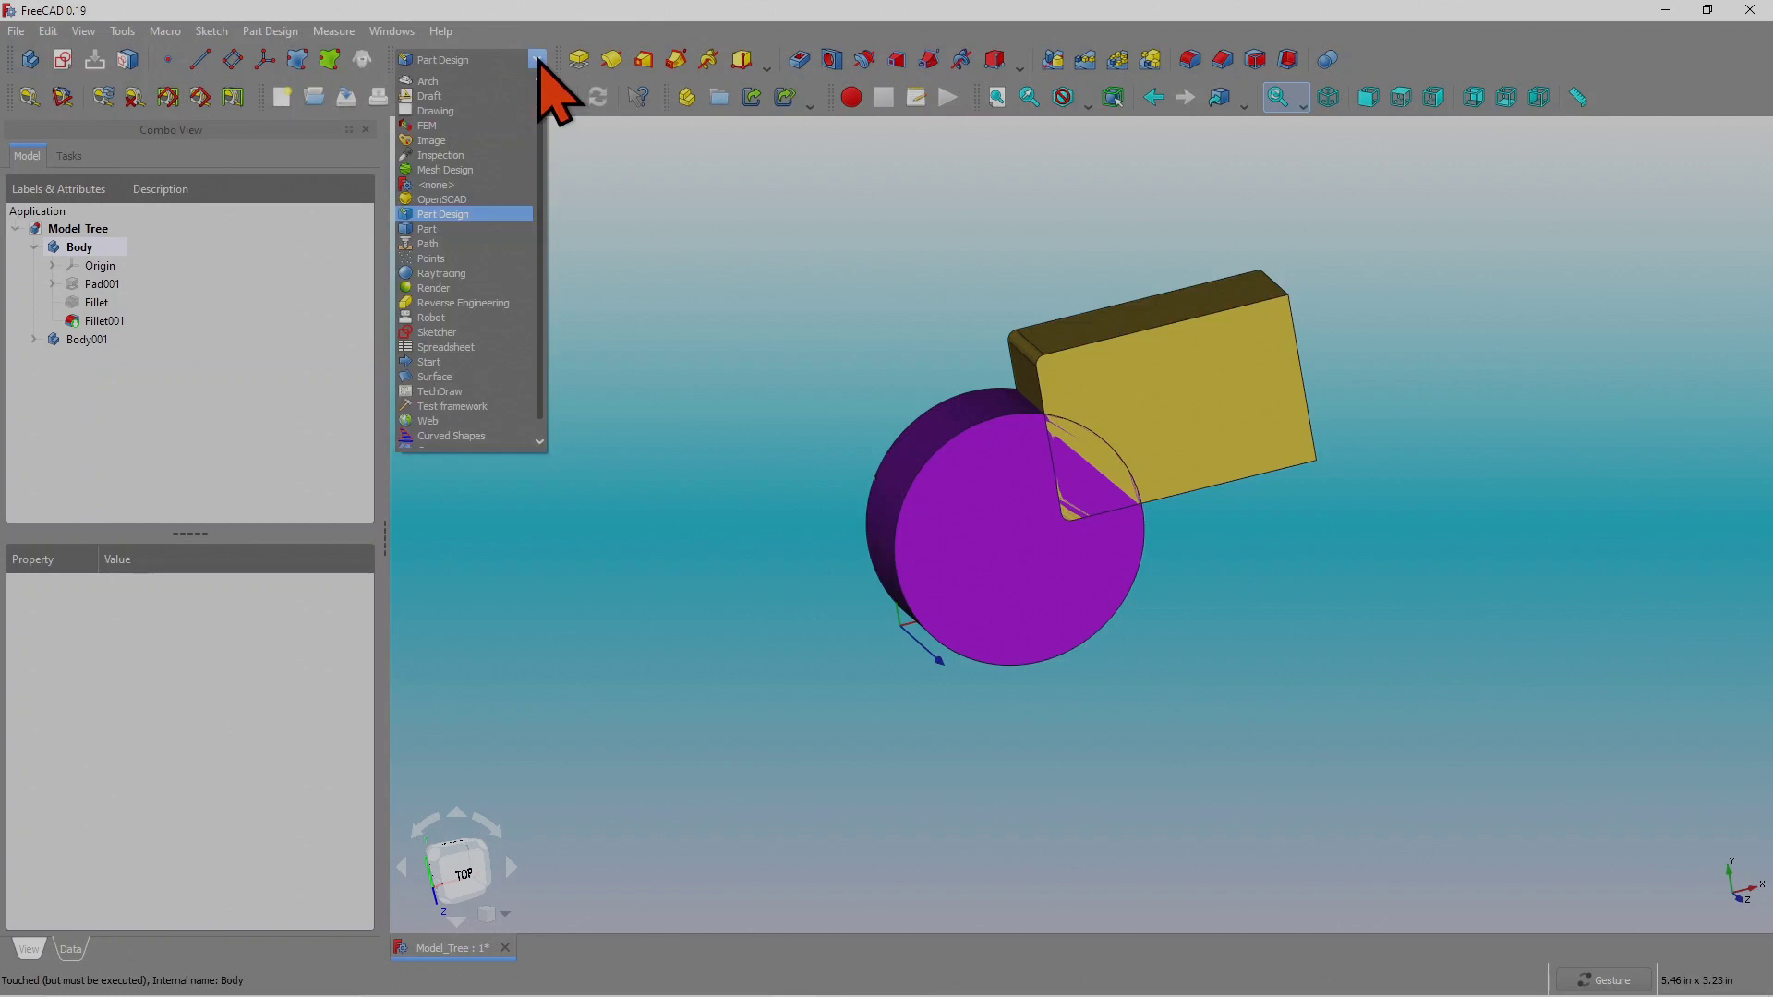
click(455, 230)
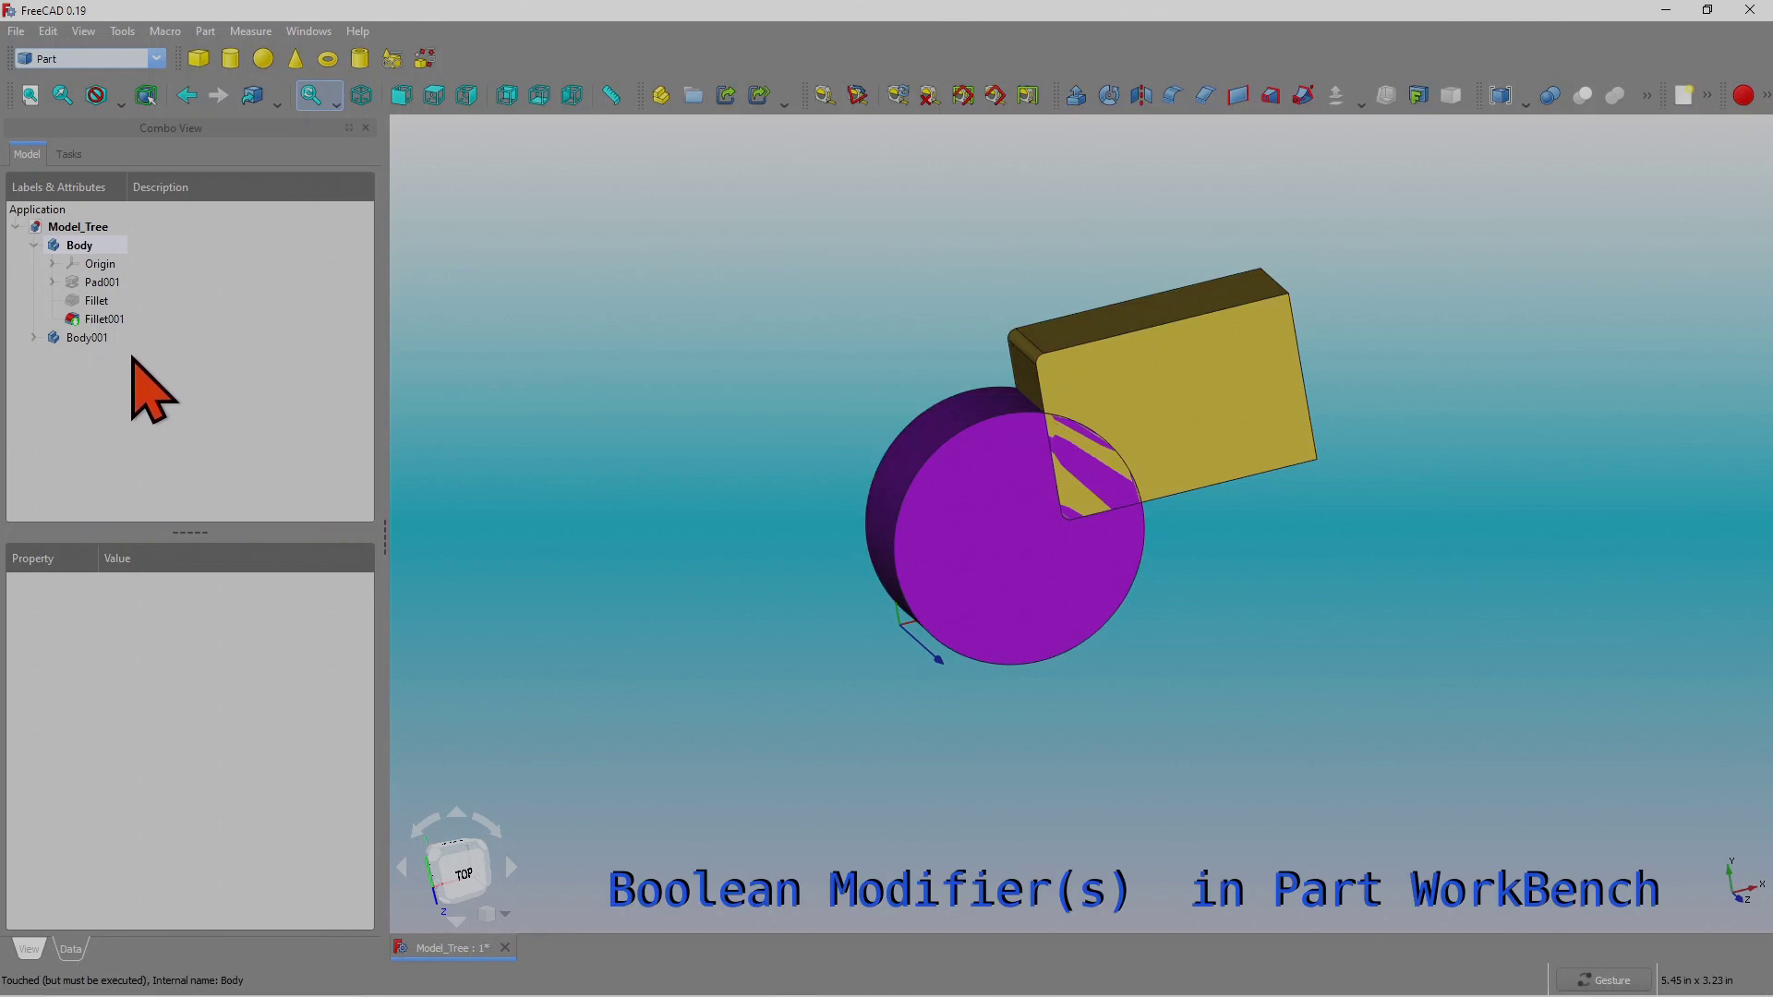
click(88, 338)
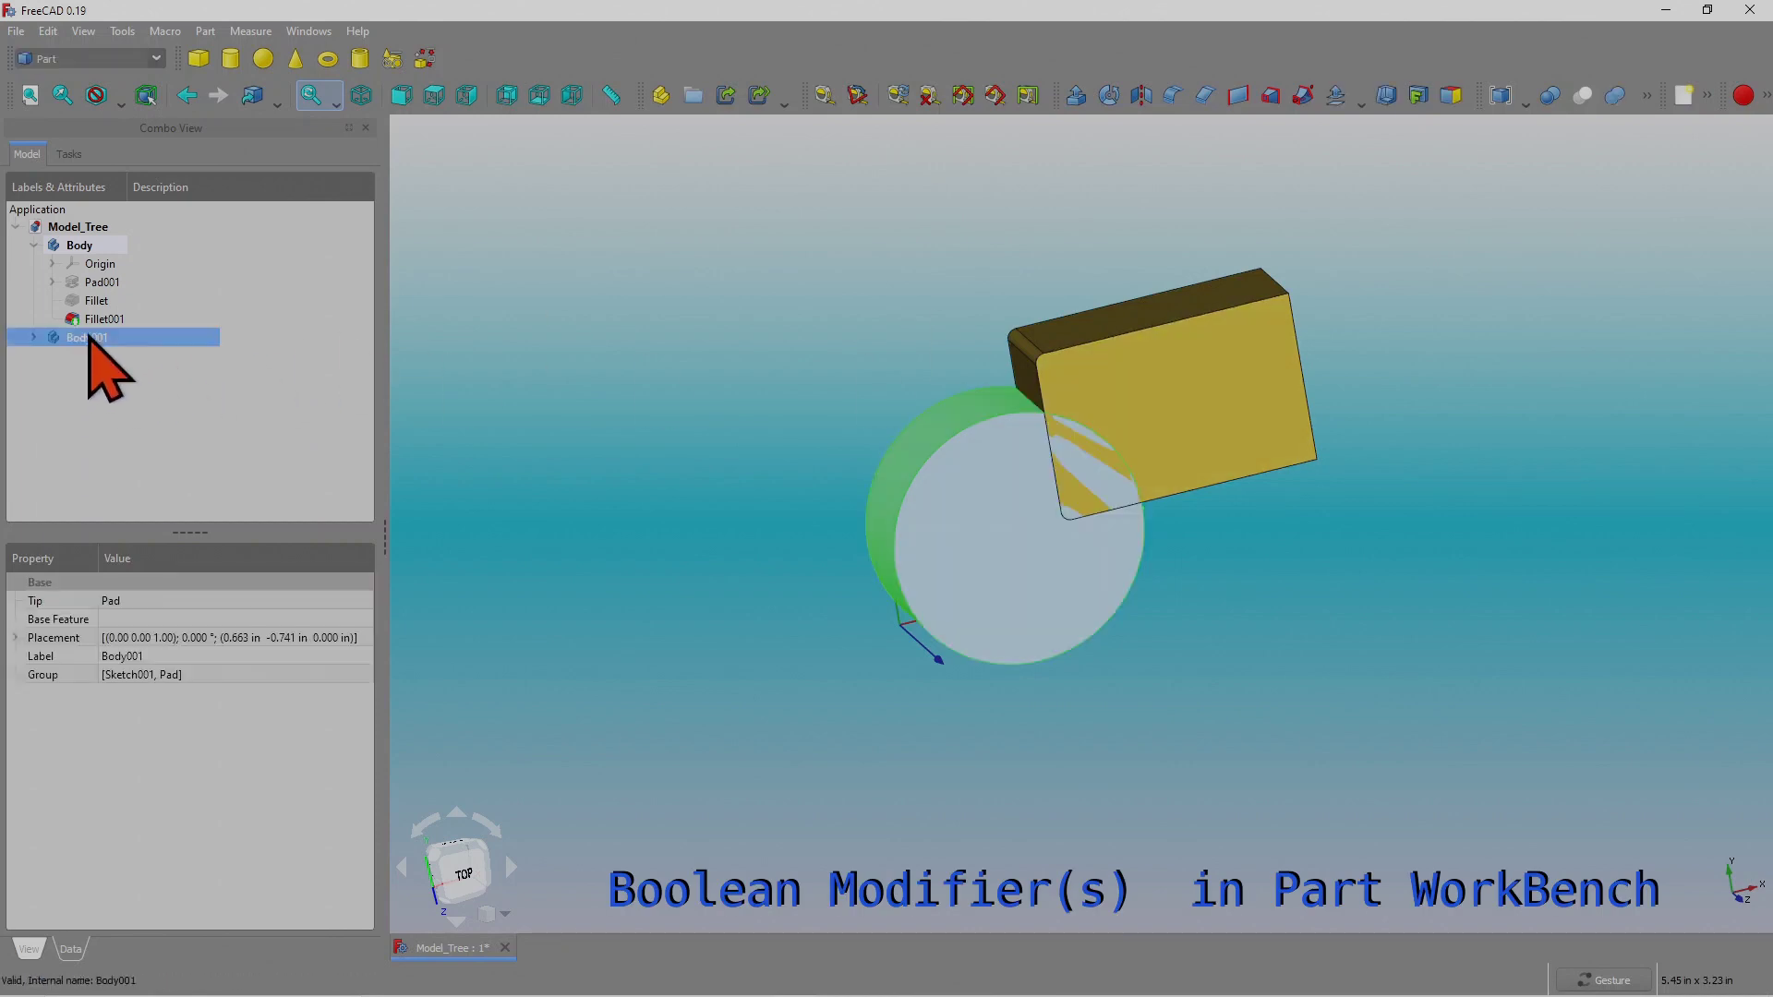
click(1552, 97)
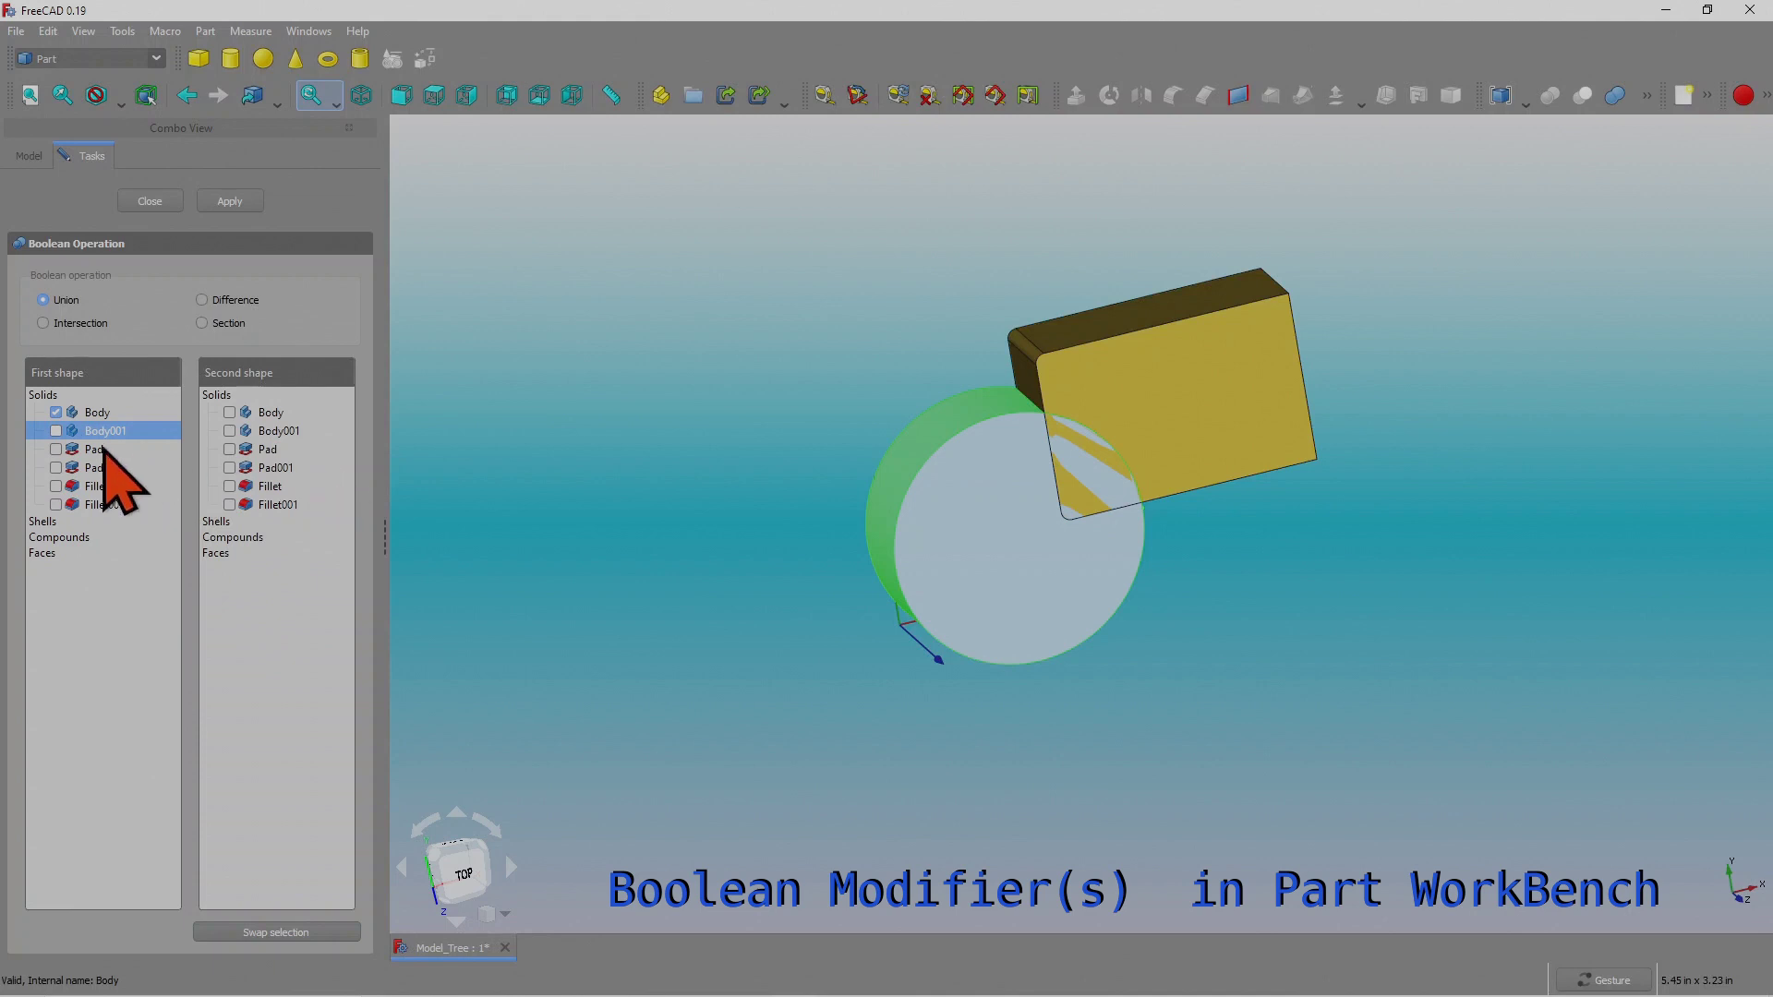
click(229, 431)
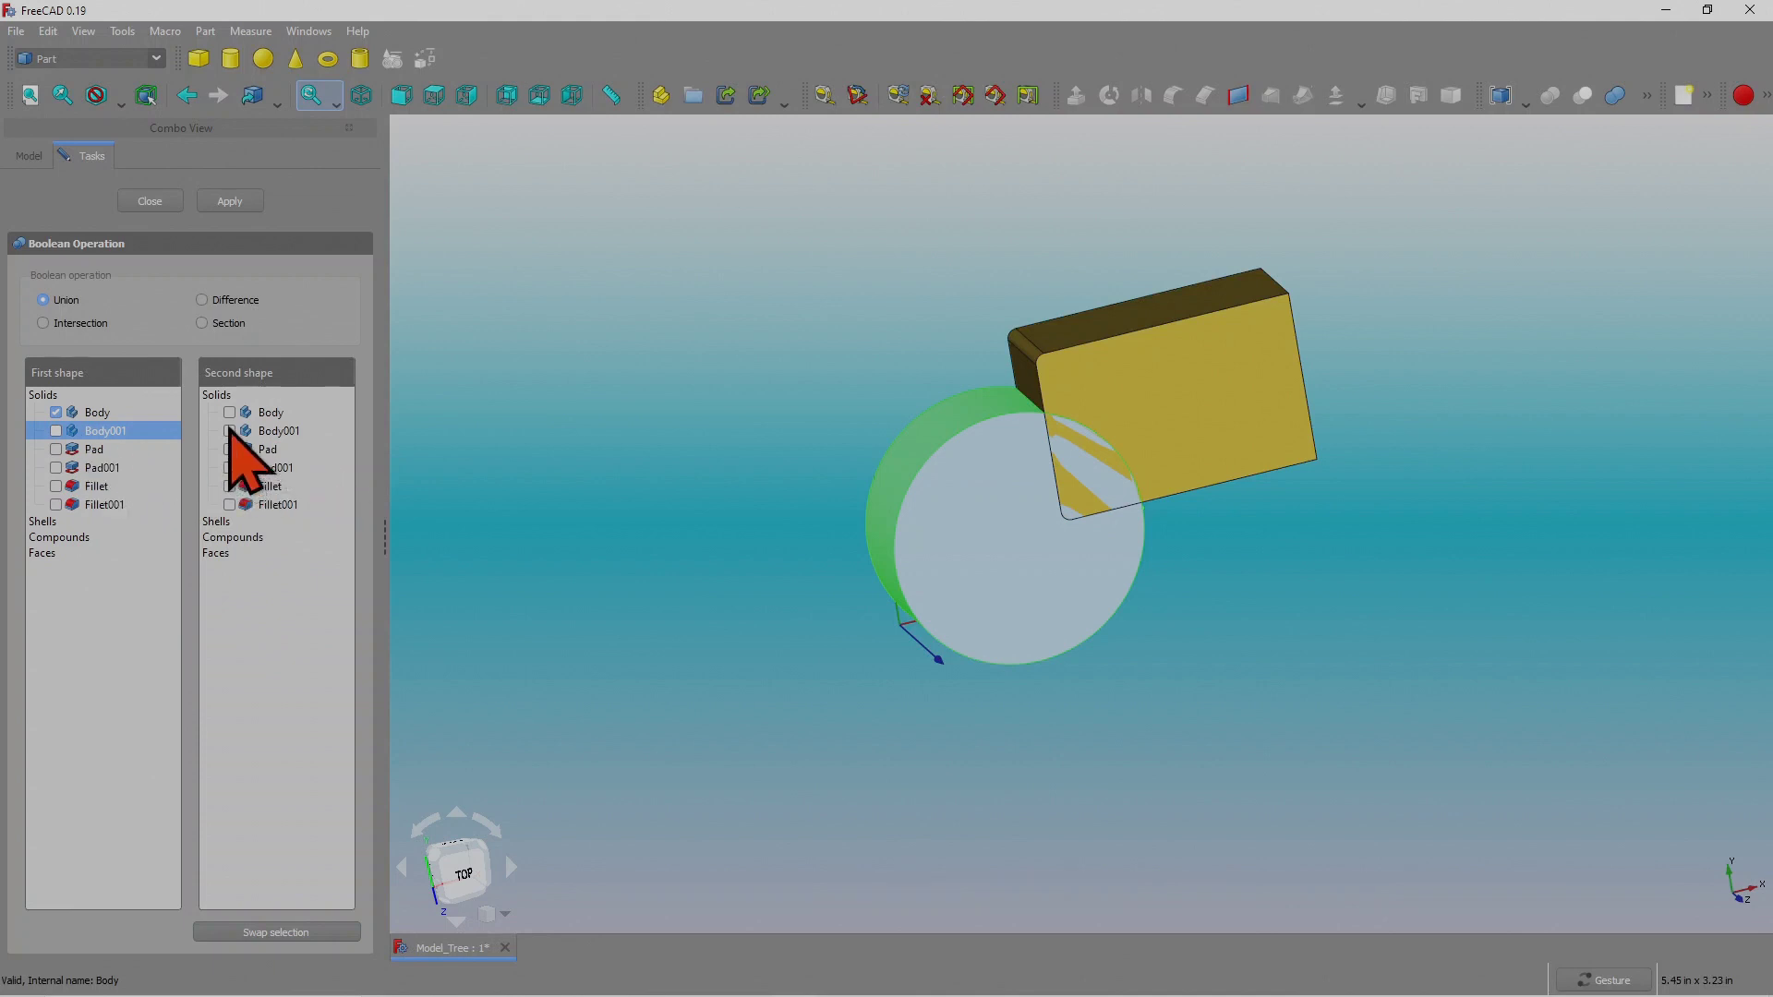
click(202, 299)
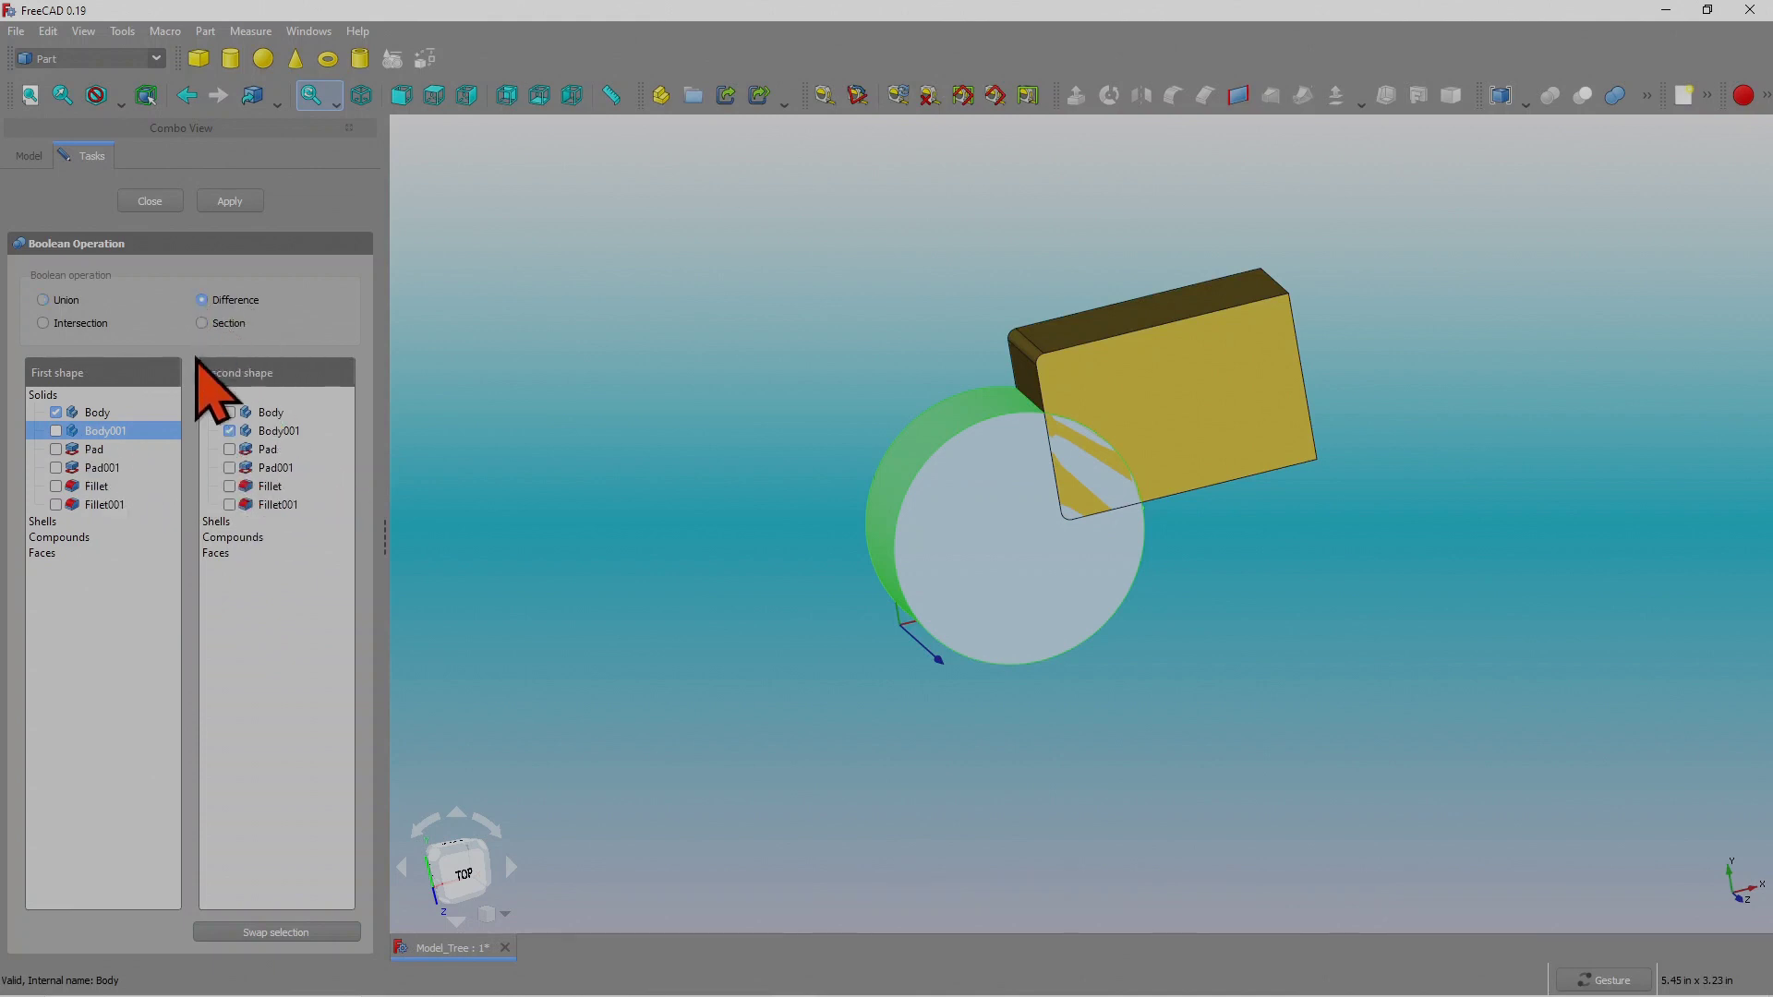
click(231, 203)
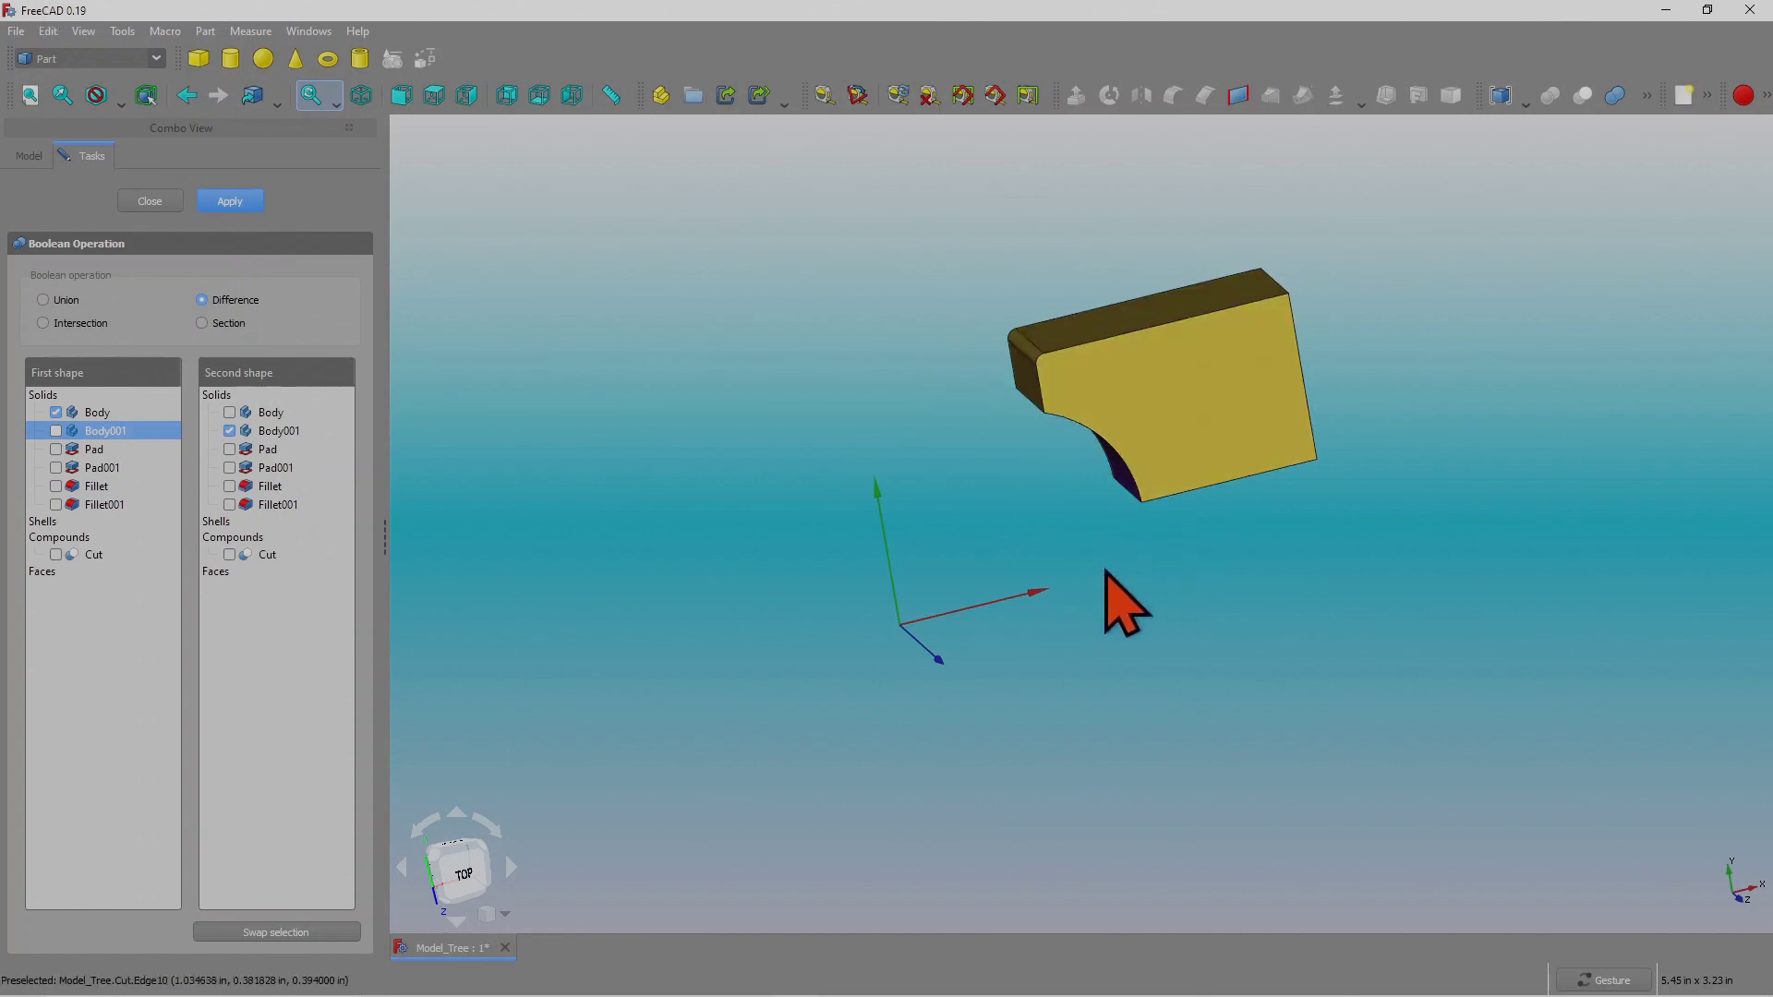
click(151, 201)
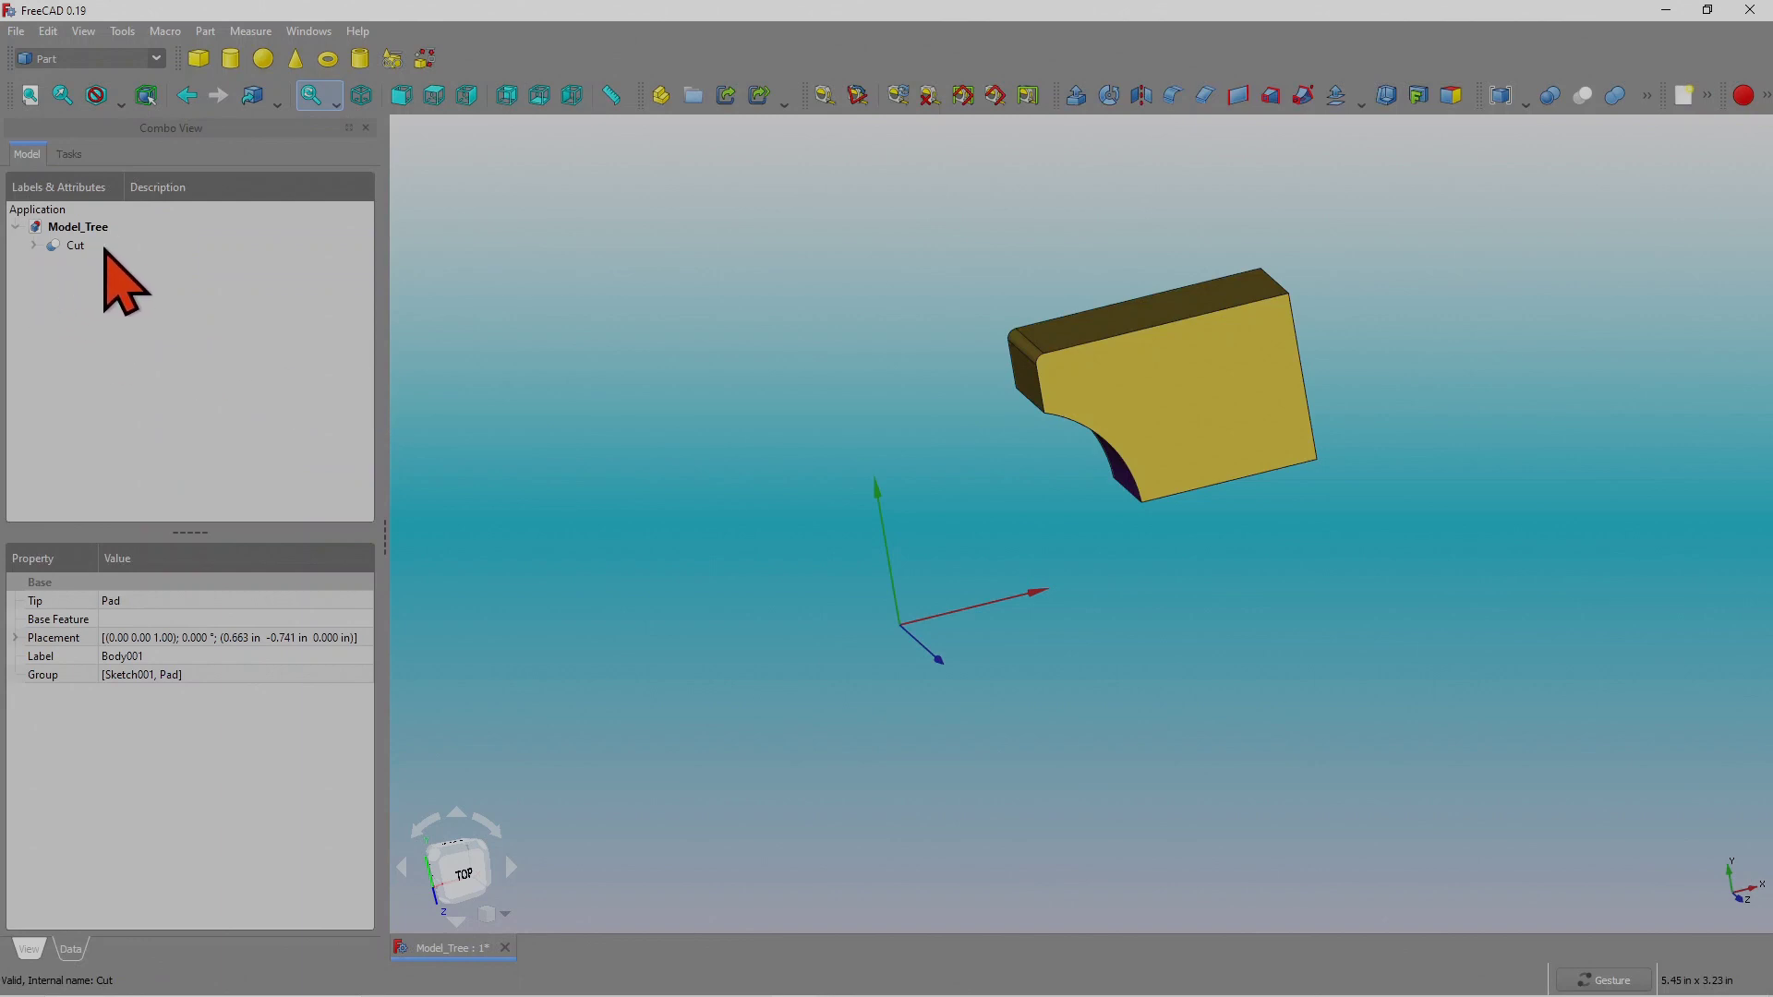
Expand the Cut object in the model tree, switch to the Part Design workbench and bring the tree back into view.
click(33, 245)
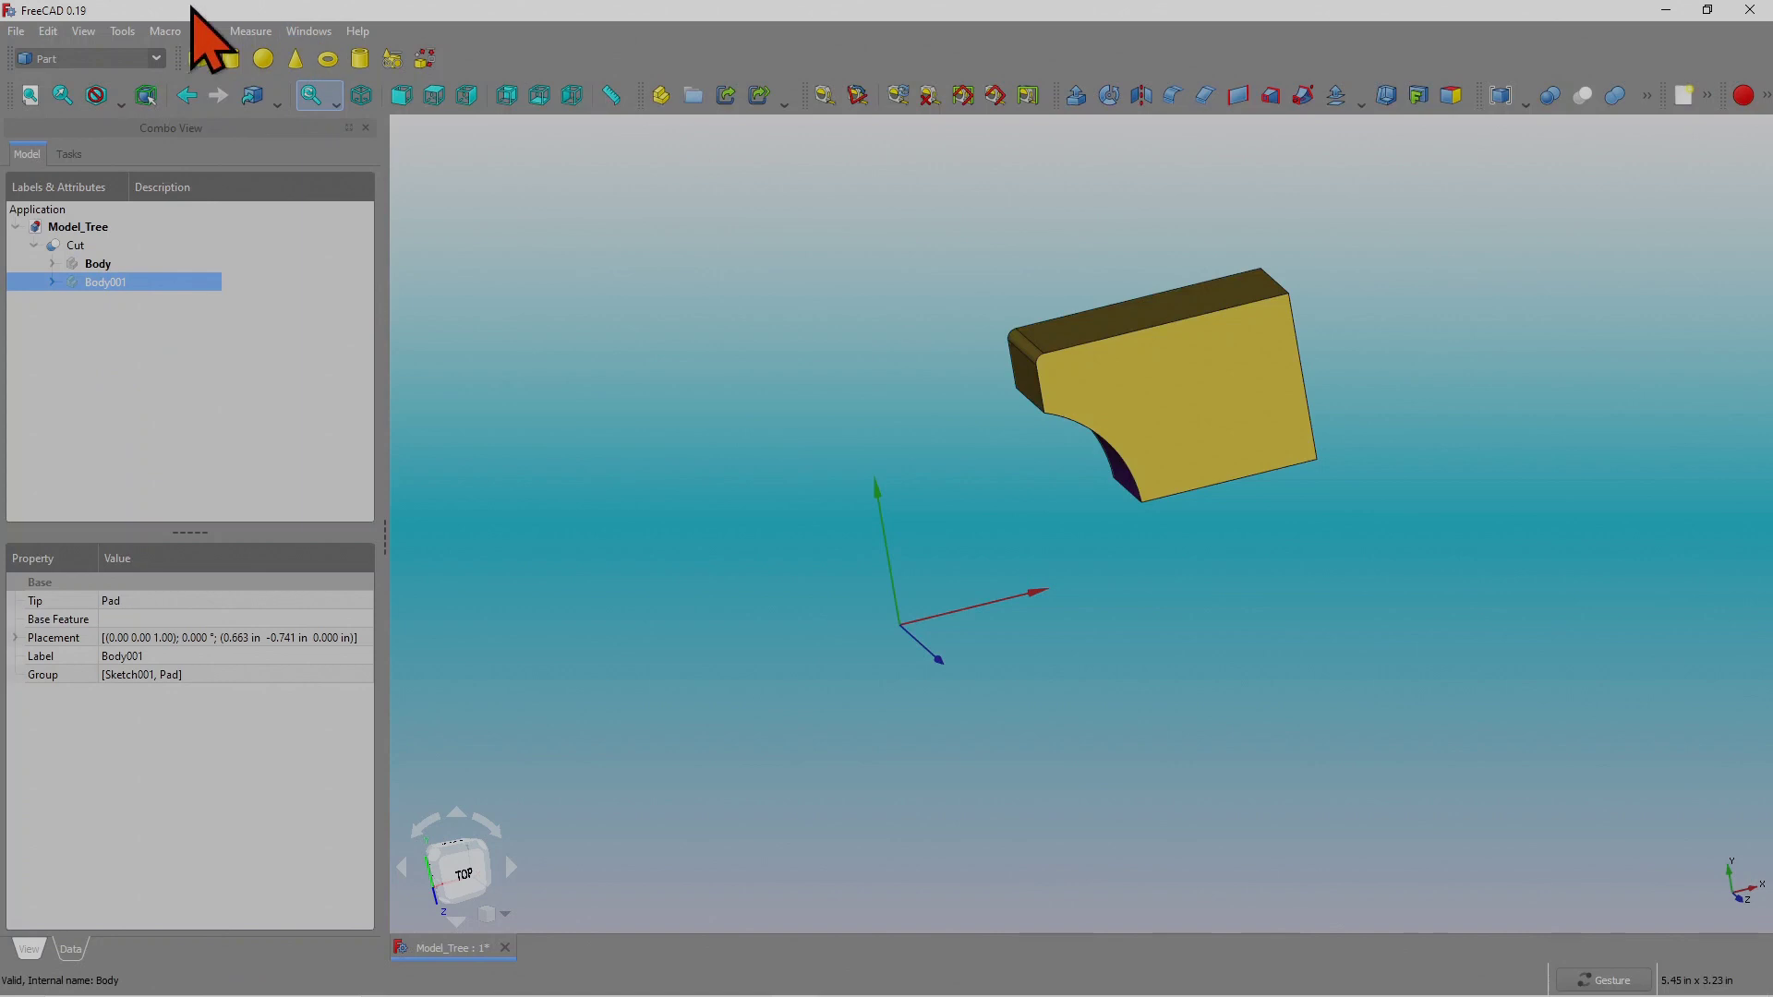
click(157, 59)
click(115, 247)
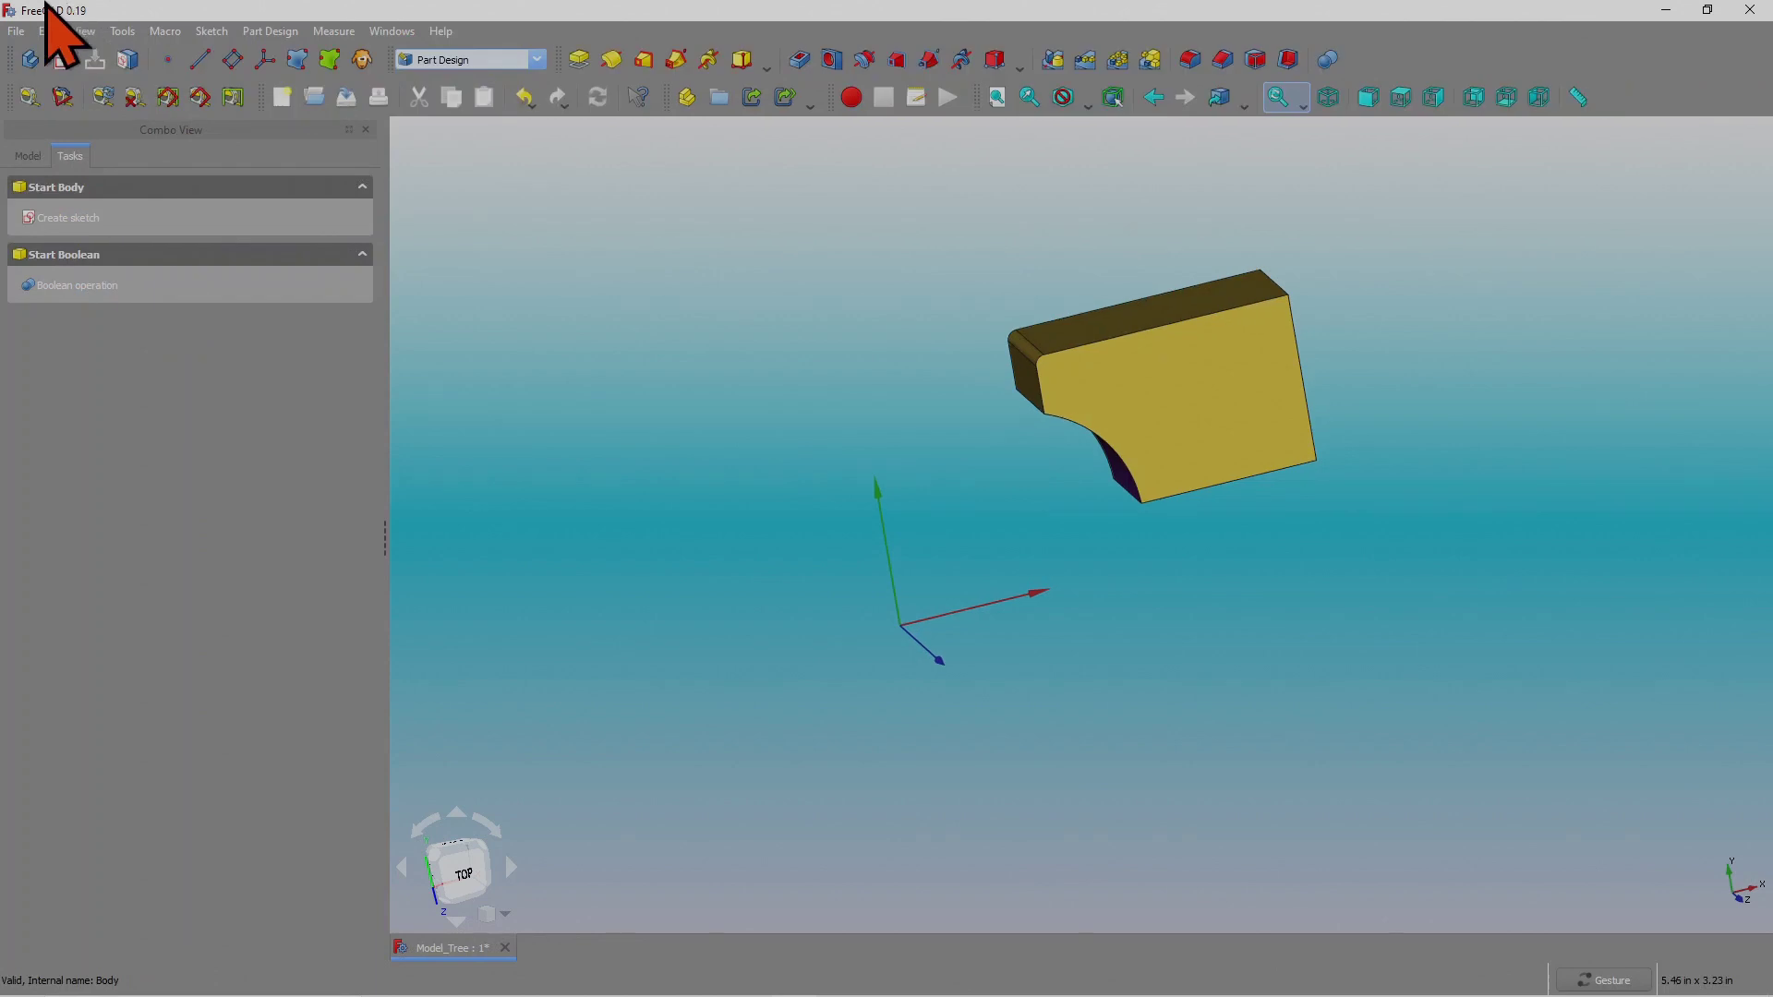
click(28, 155)
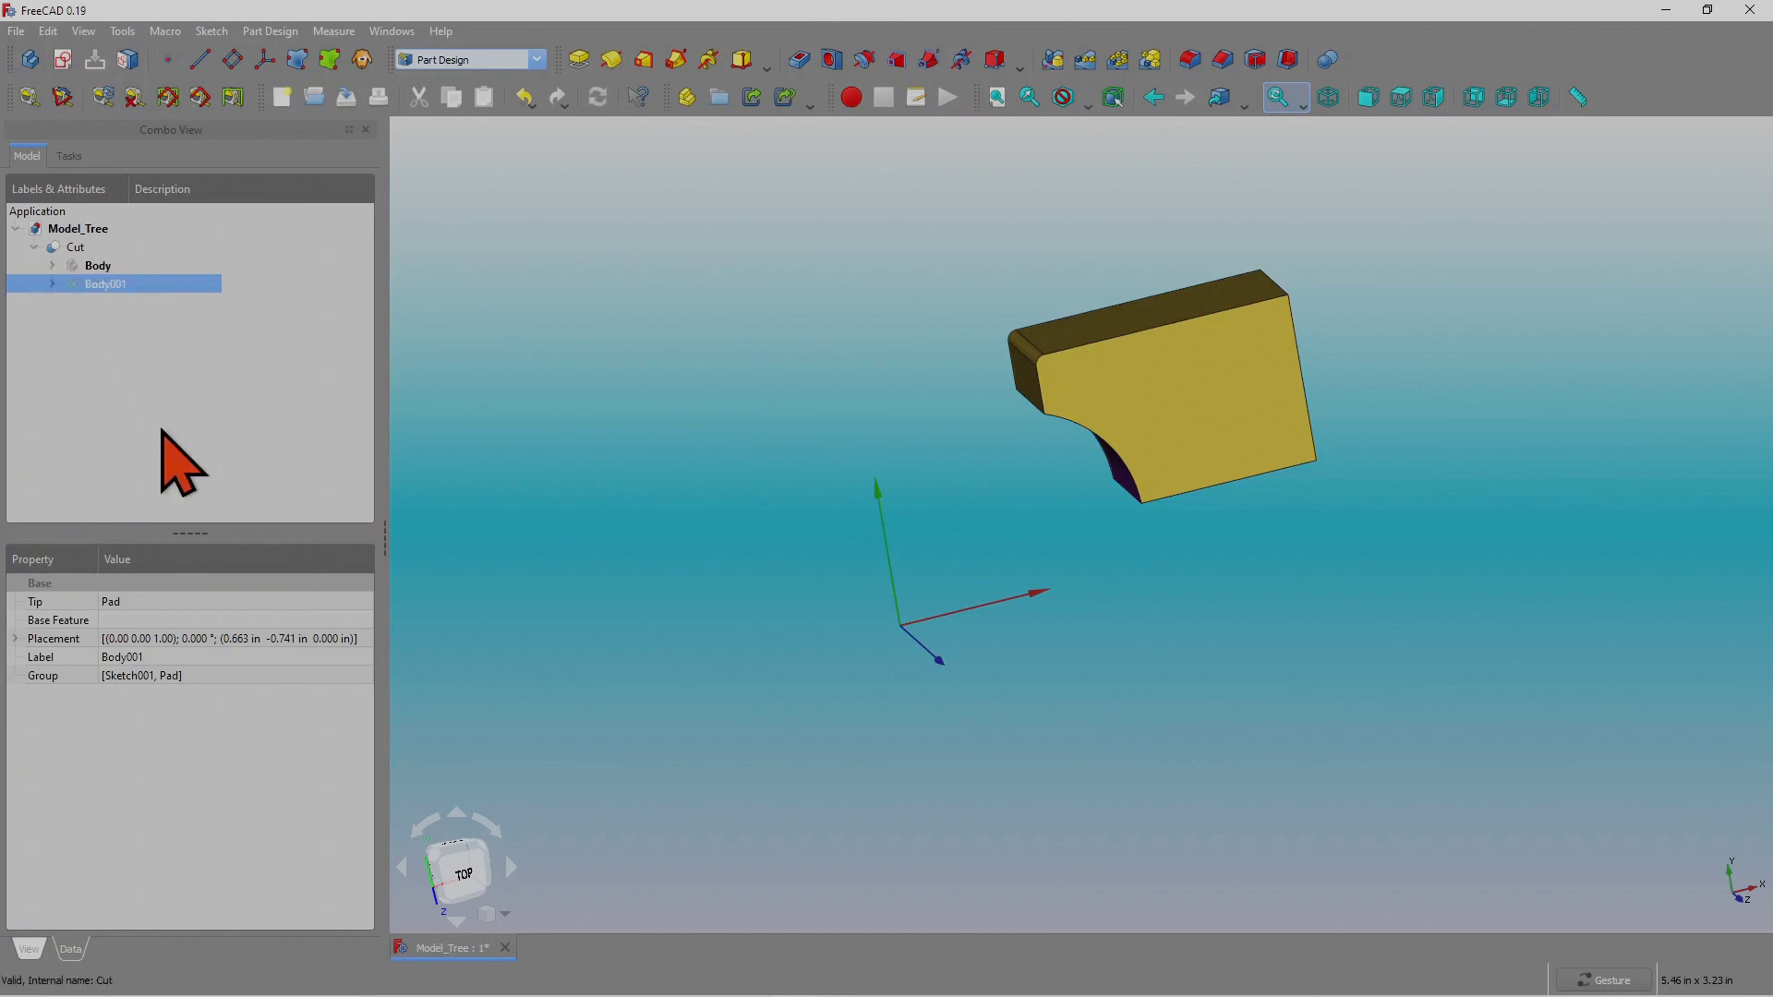
Try to apply a Part Design Fillet to the Cut object, which lies outside any active body.
drag(1207, 613, 1246, 481)
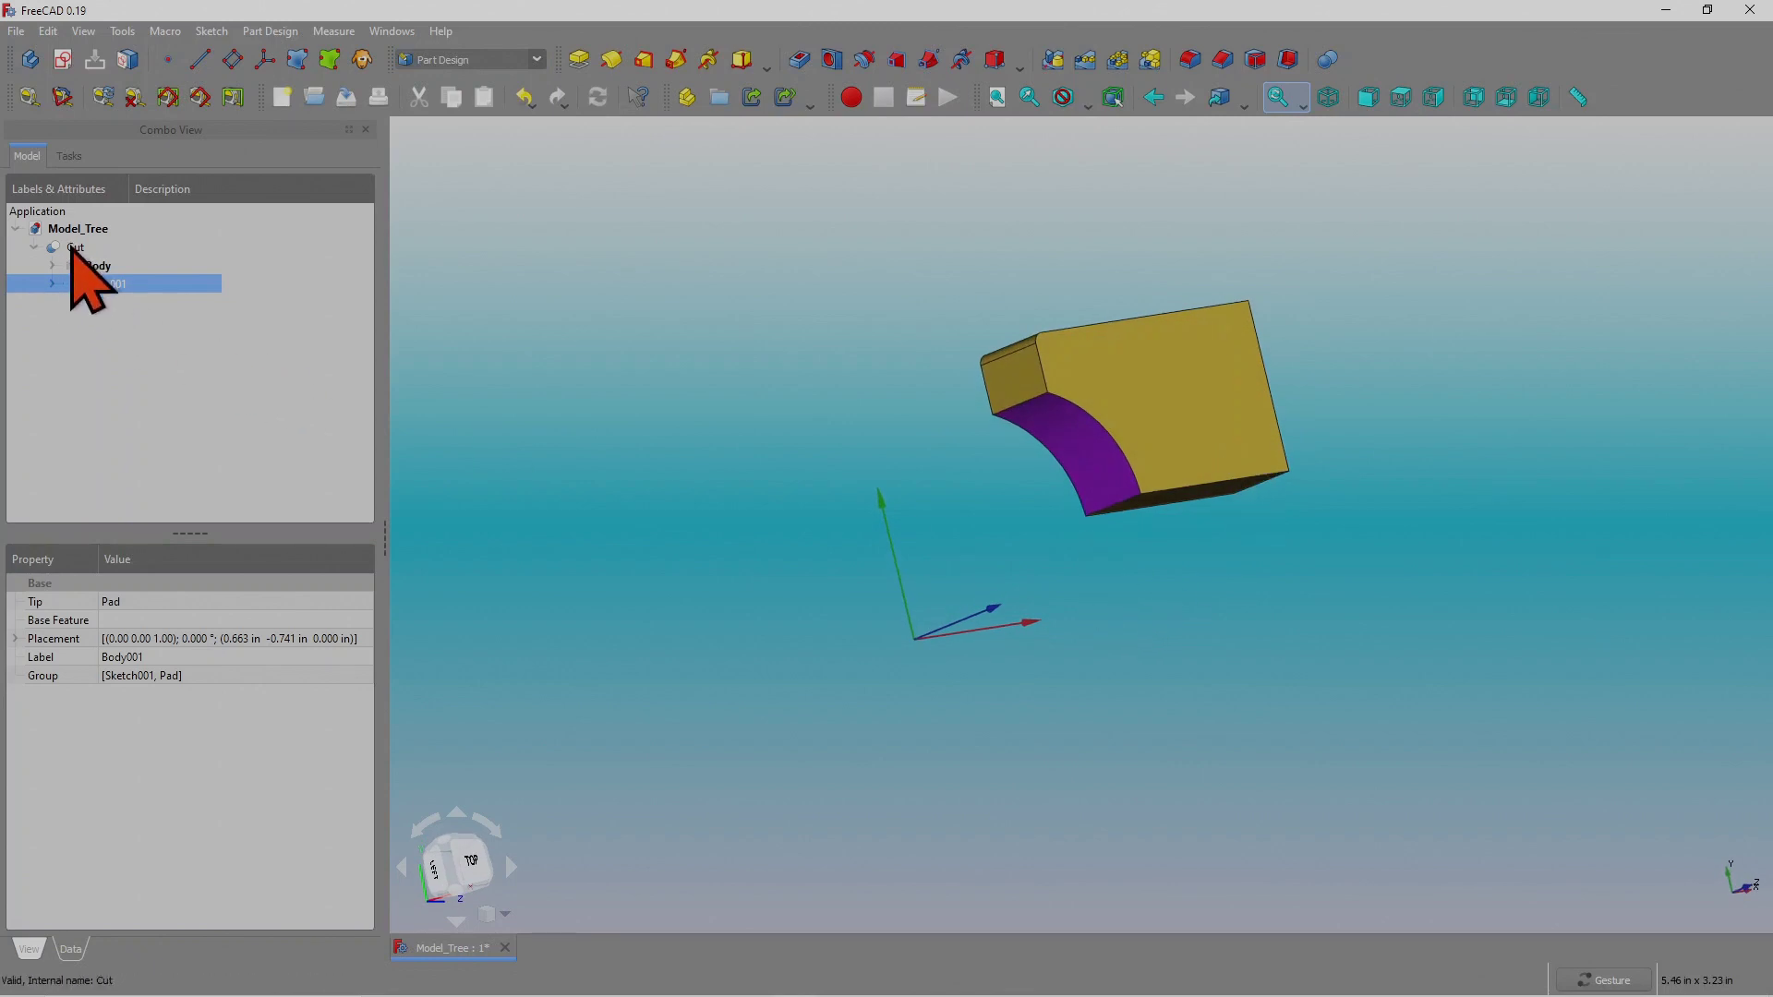
drag(1025, 507, 989, 455)
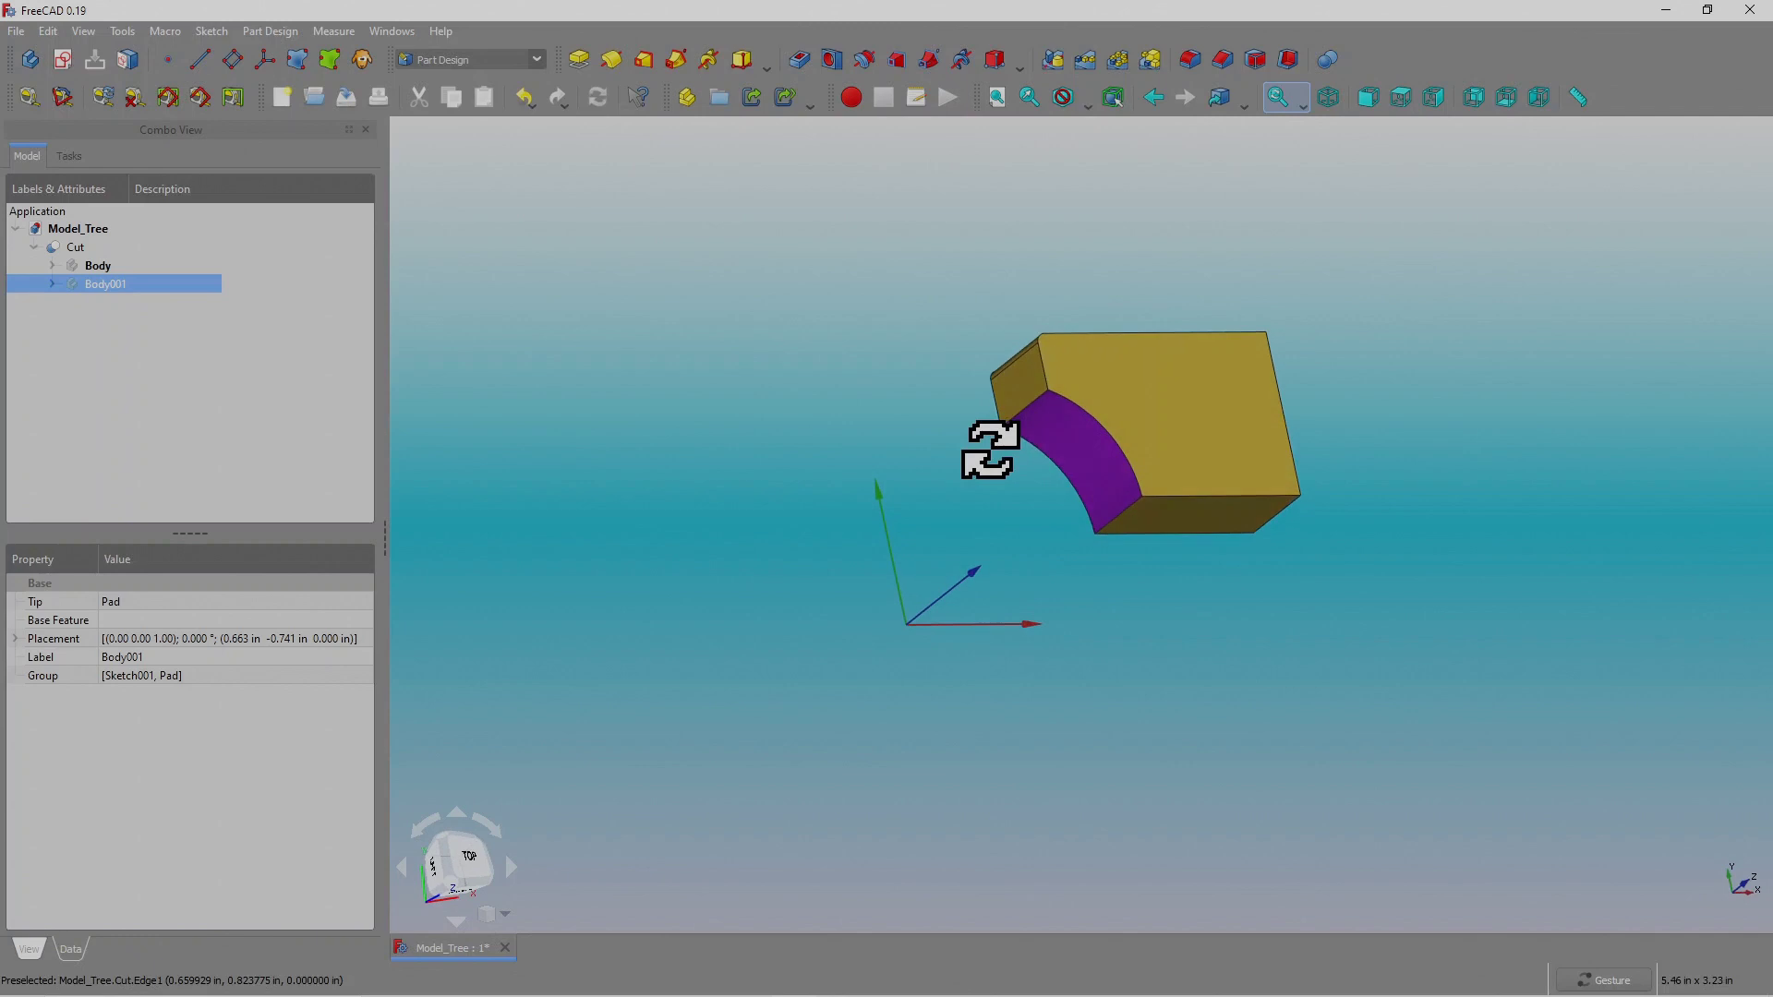
click(65, 253)
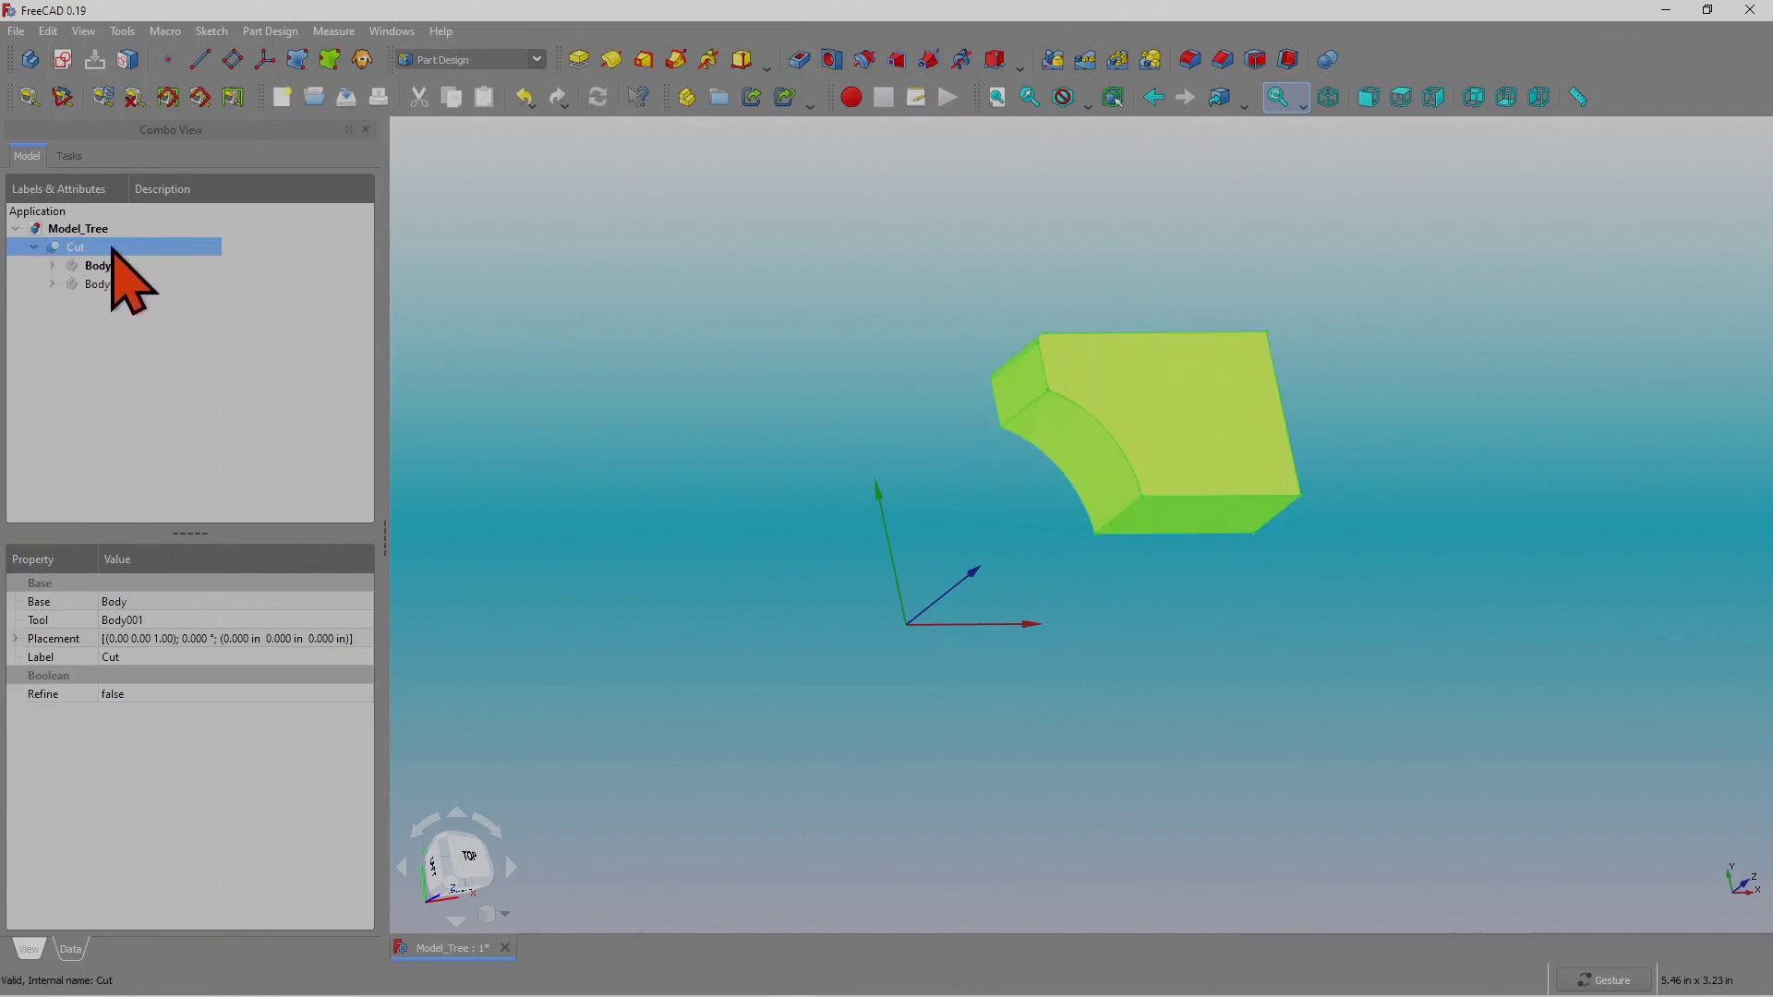
drag(1155, 665, 1168, 707)
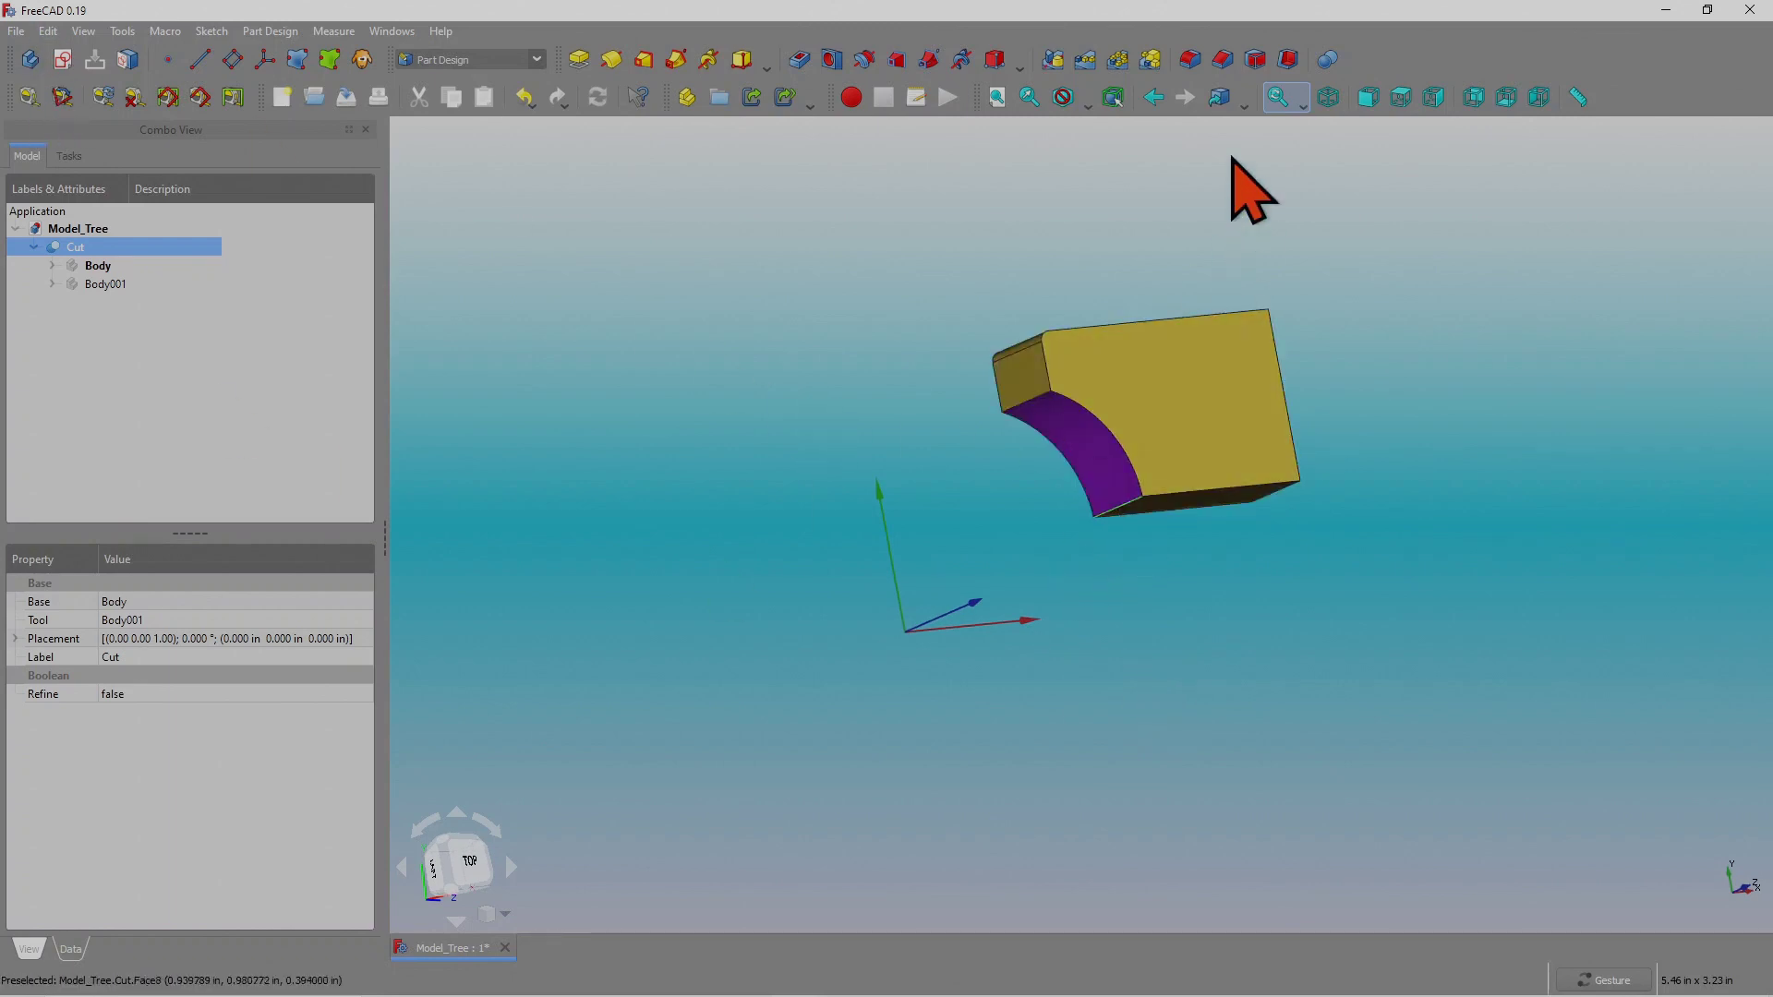
click(1190, 61)
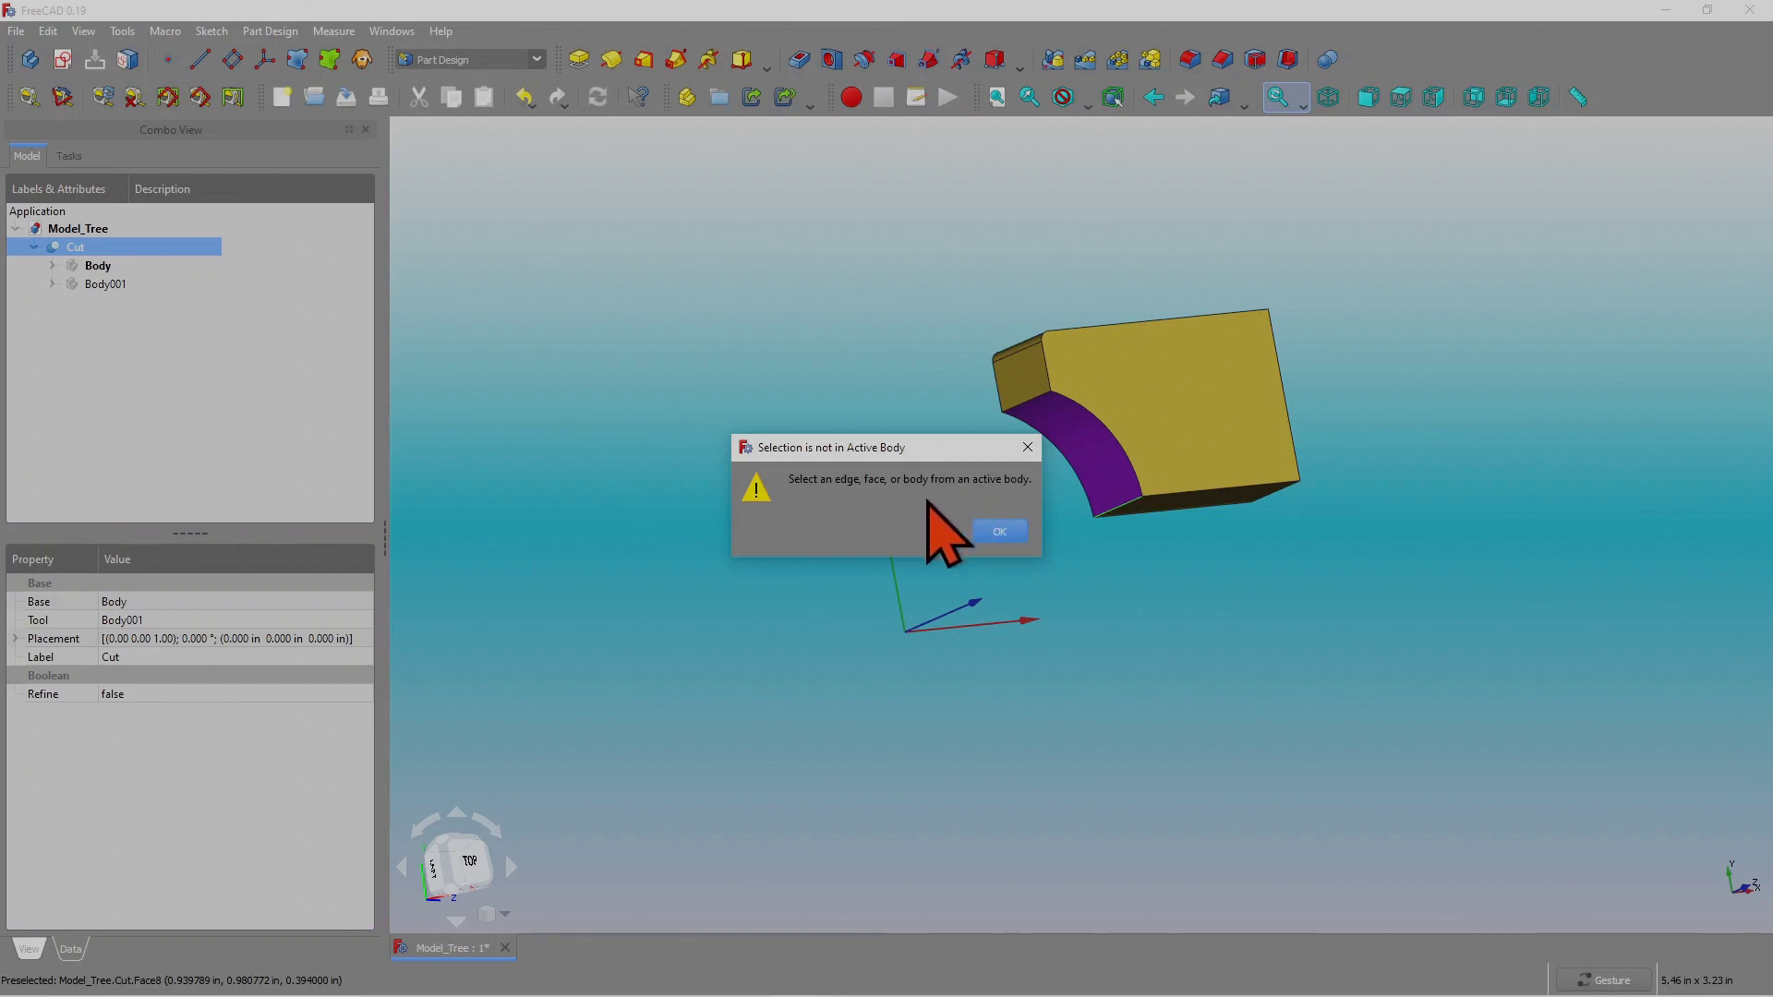
click(994, 534)
drag(1145, 554, 1099, 547)
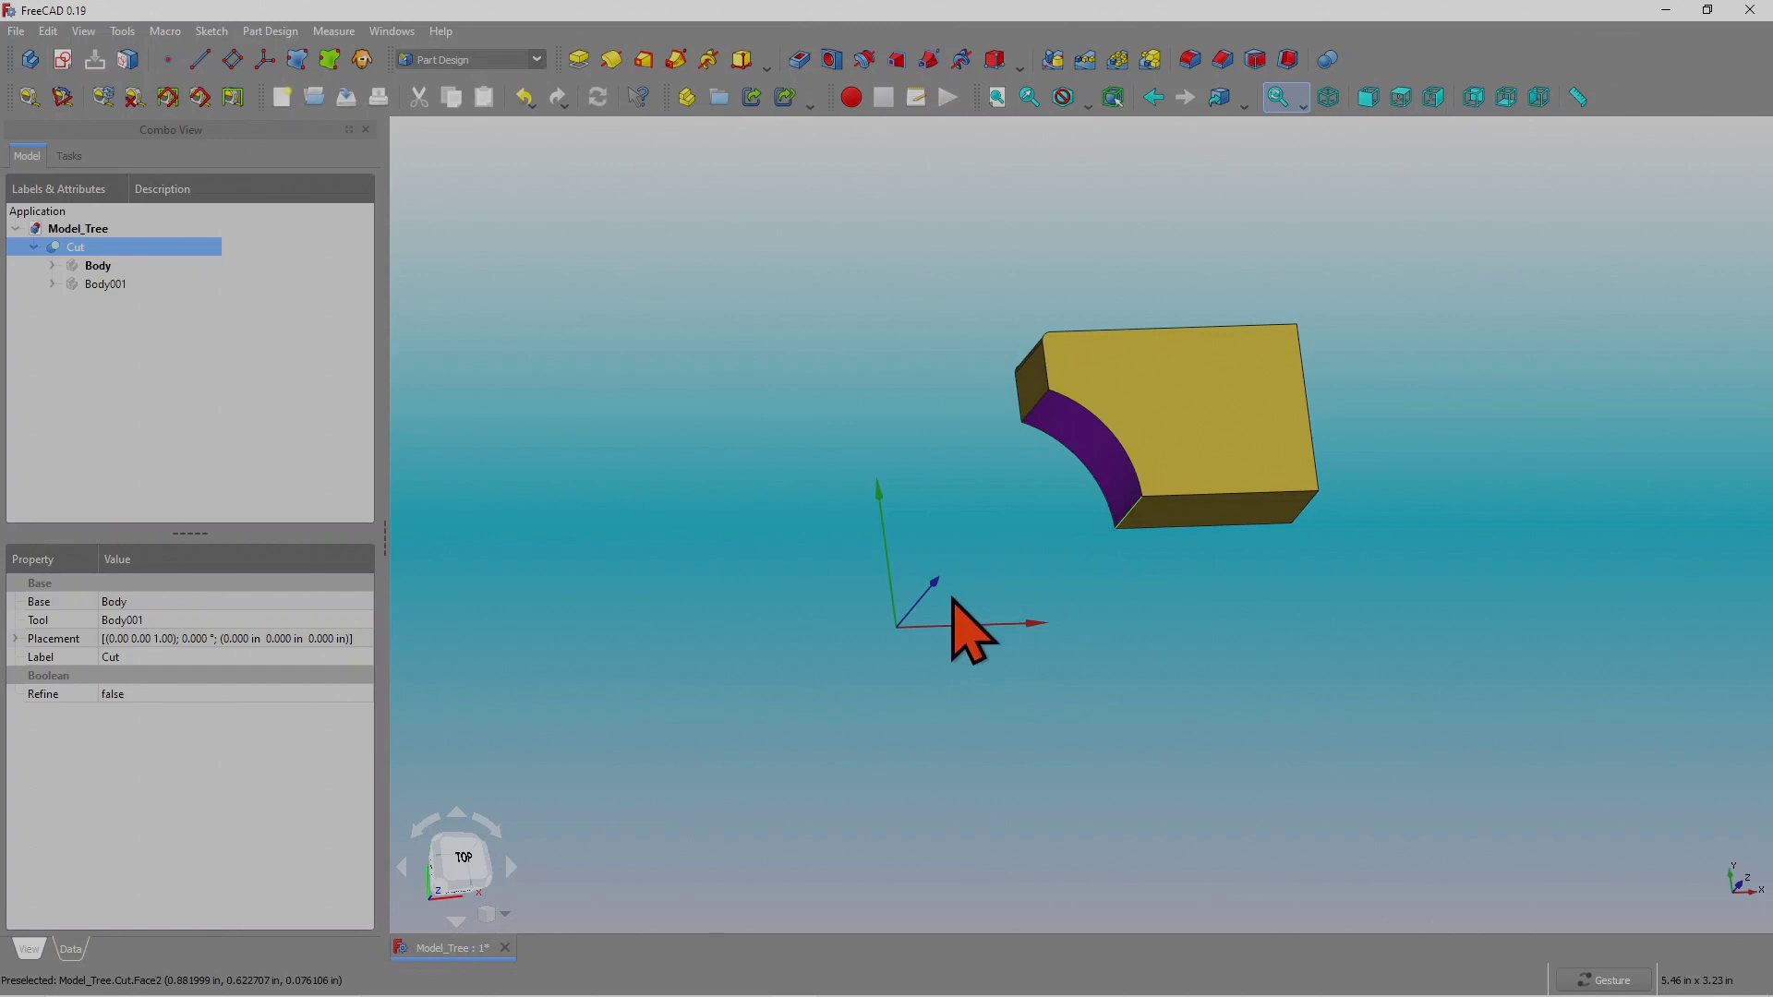
Create a new body with Cut as its base feature and collapse the Cut branch in the tree.
click(29, 60)
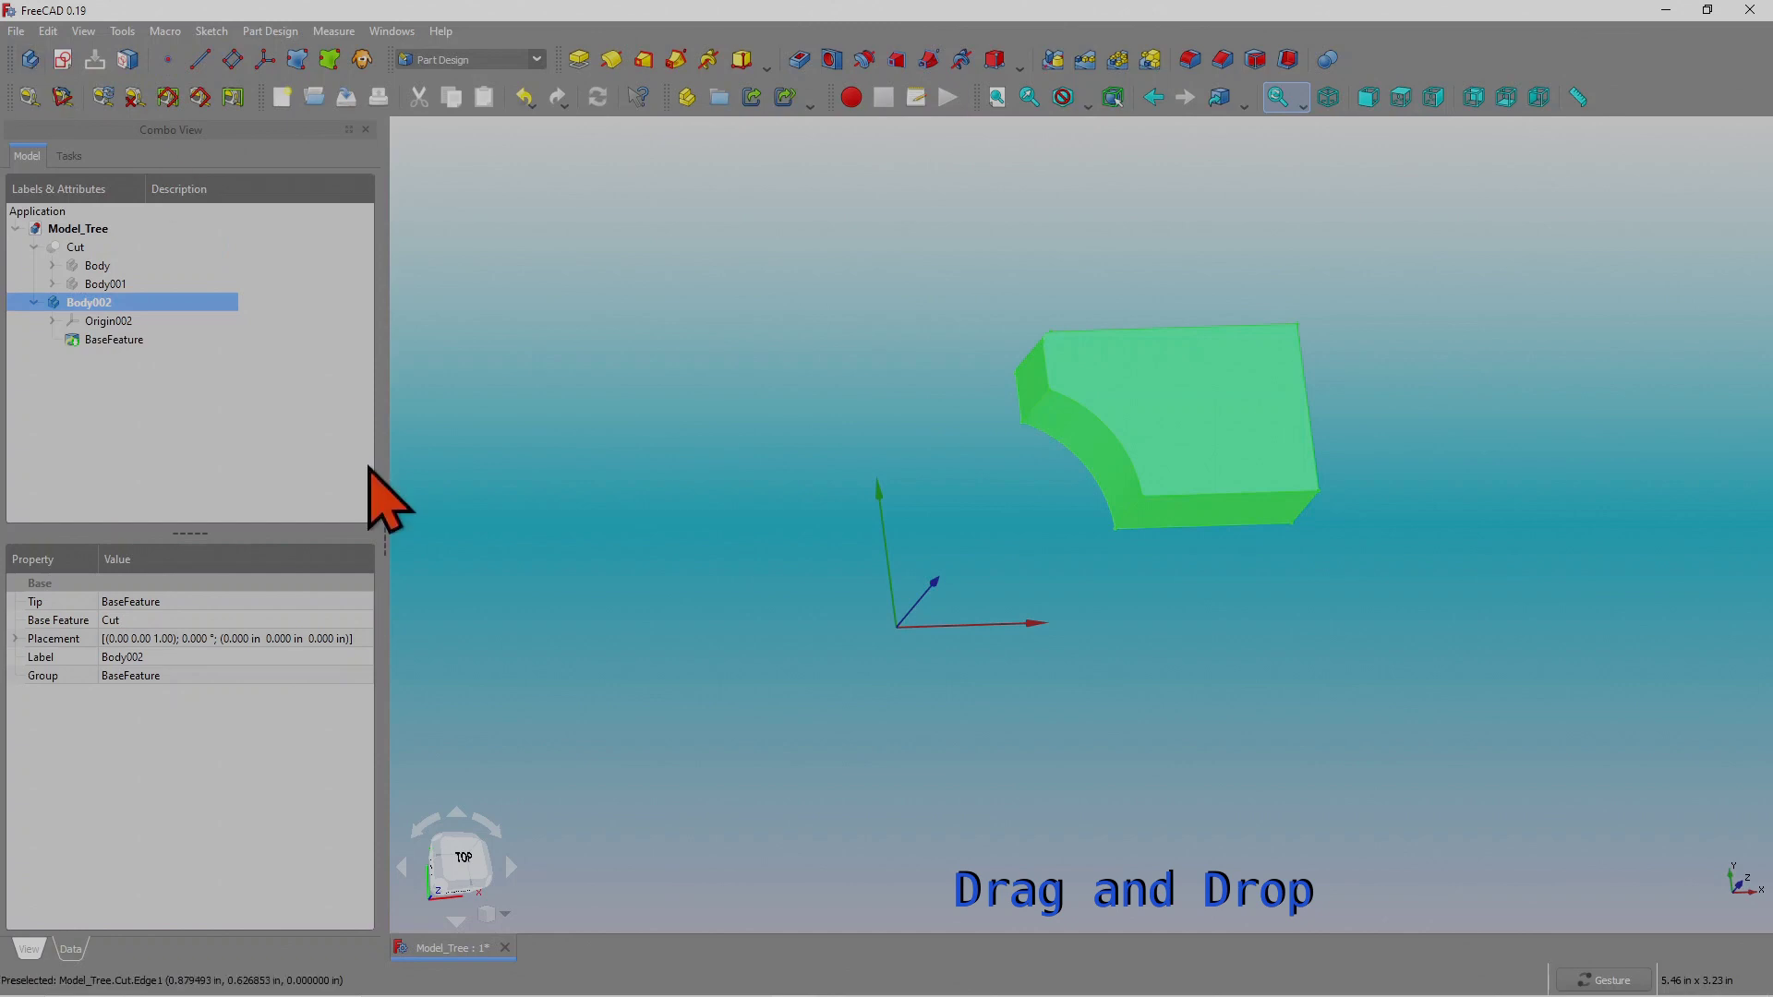
drag(77, 247, 93, 319)
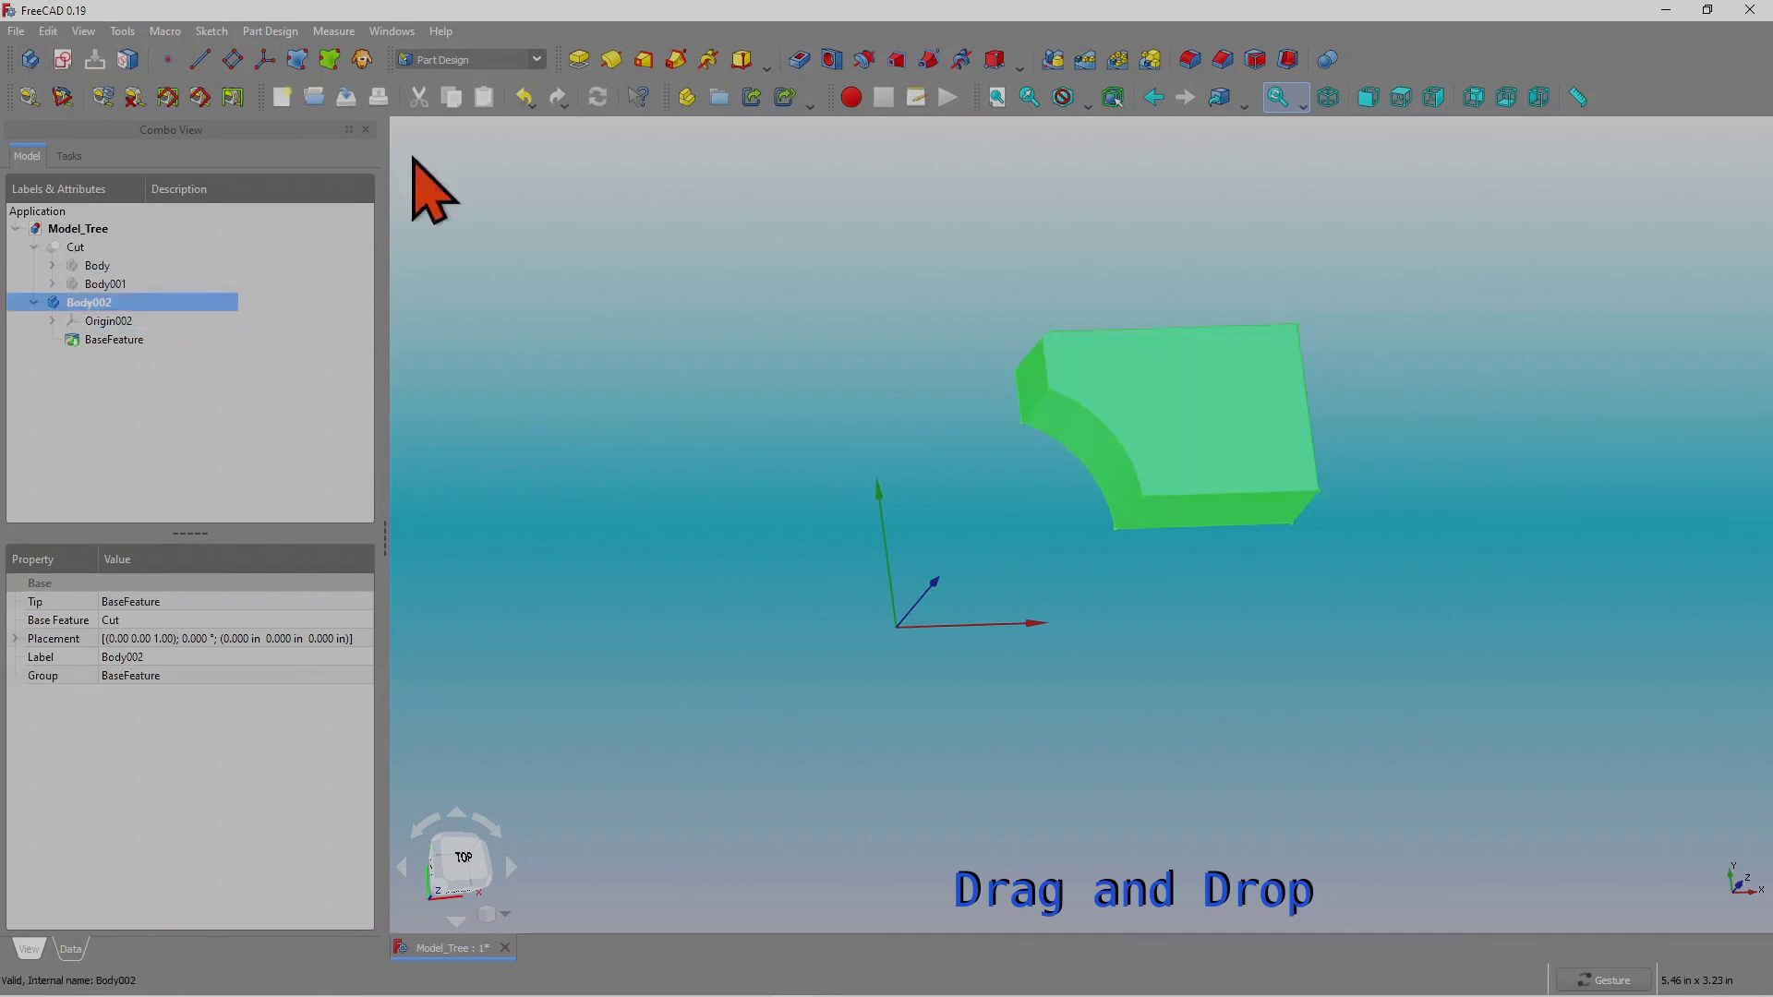
click(555, 459)
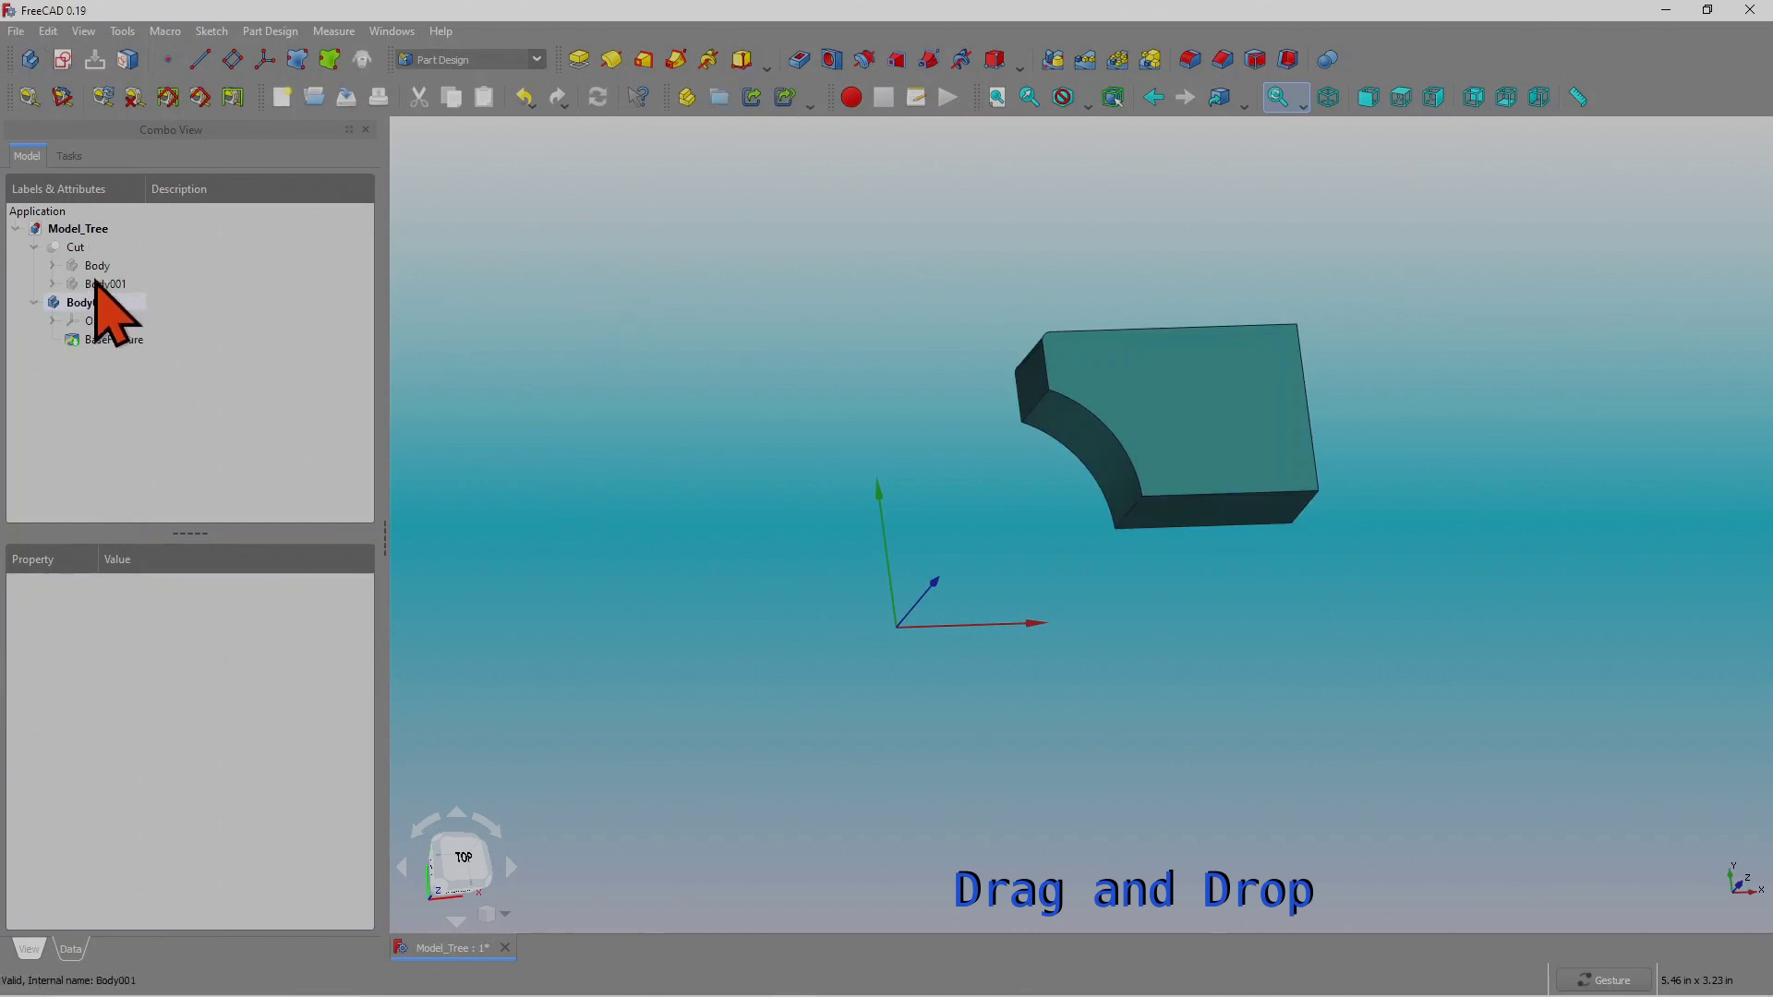
click(34, 246)
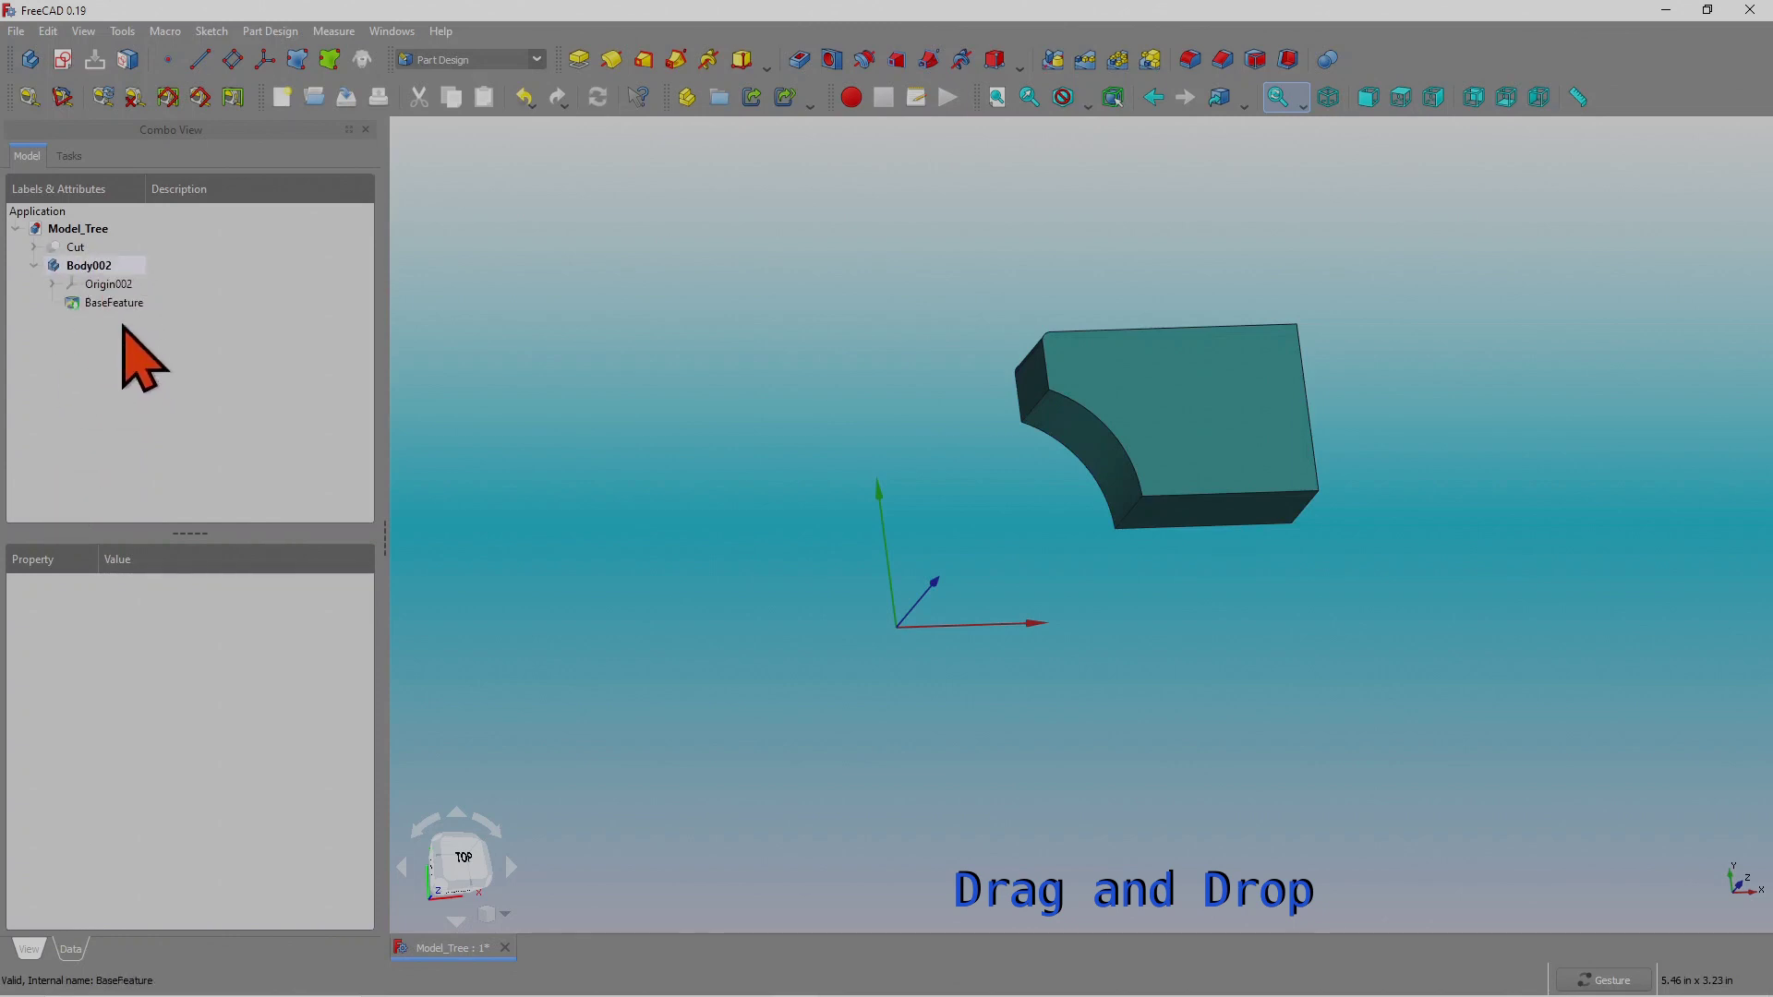
Fillet the new body's short edge where the concave cutout meets the long side face, accepting the default radius.
drag(1091, 659, 1102, 626)
click(1115, 530)
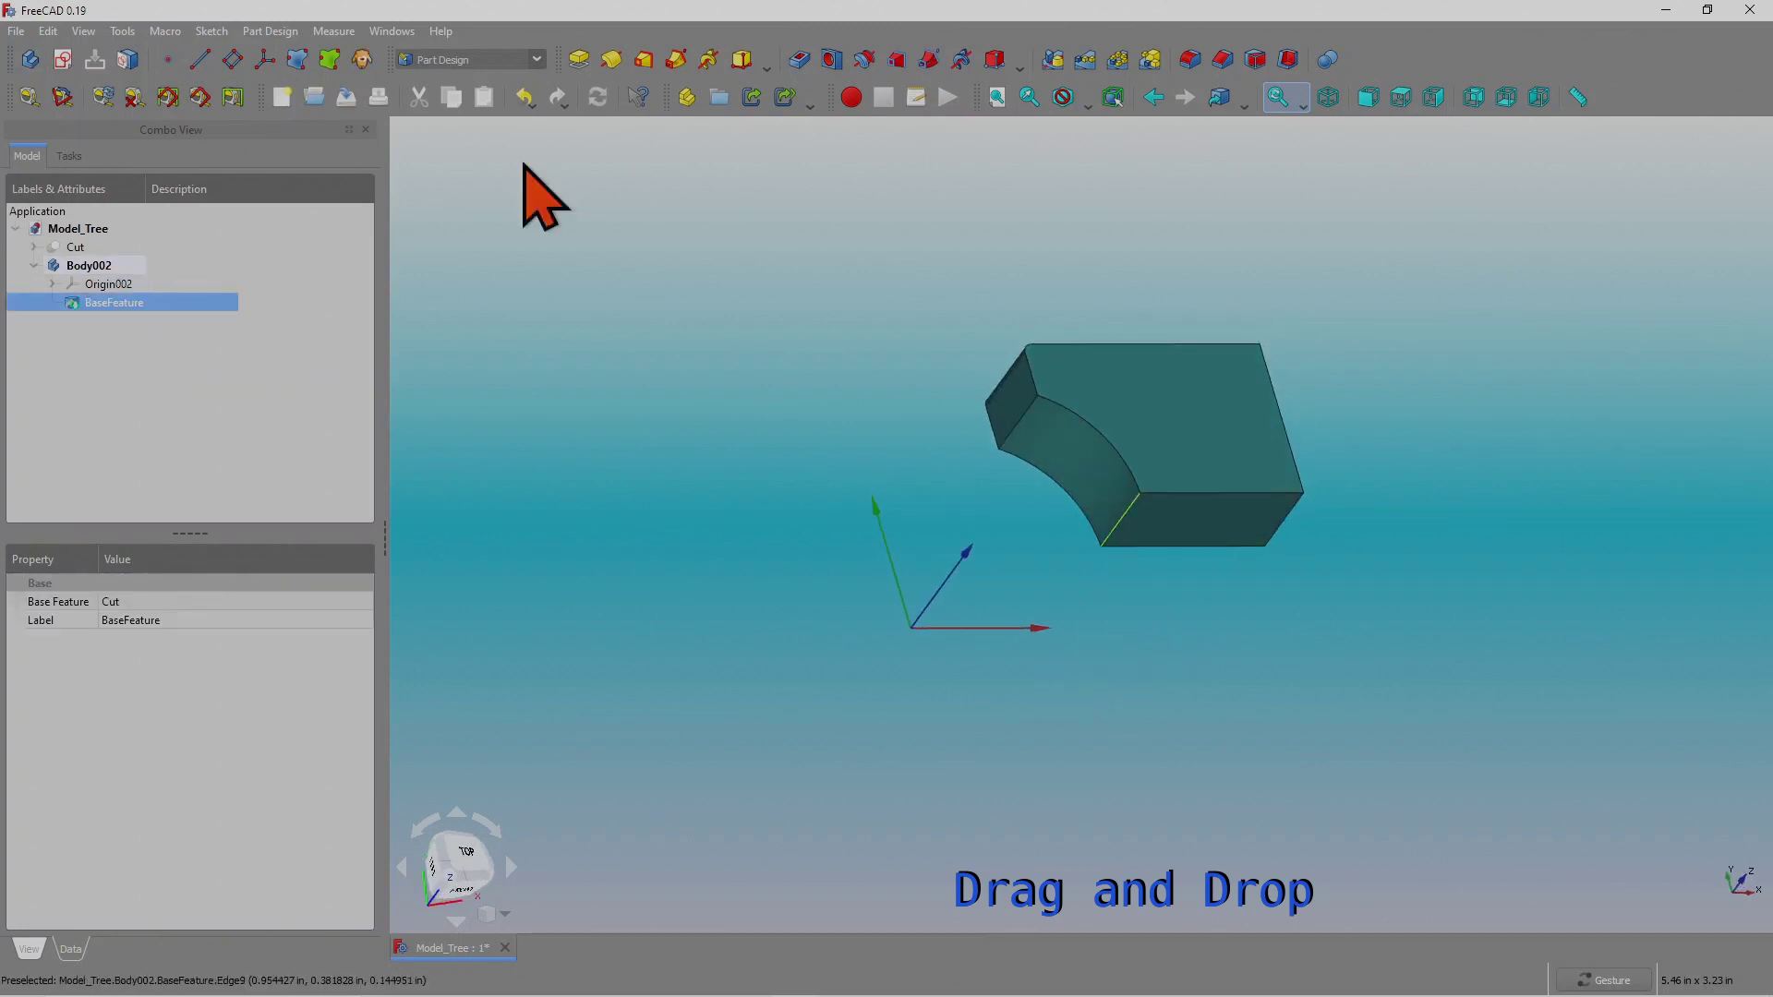
click(1175, 79)
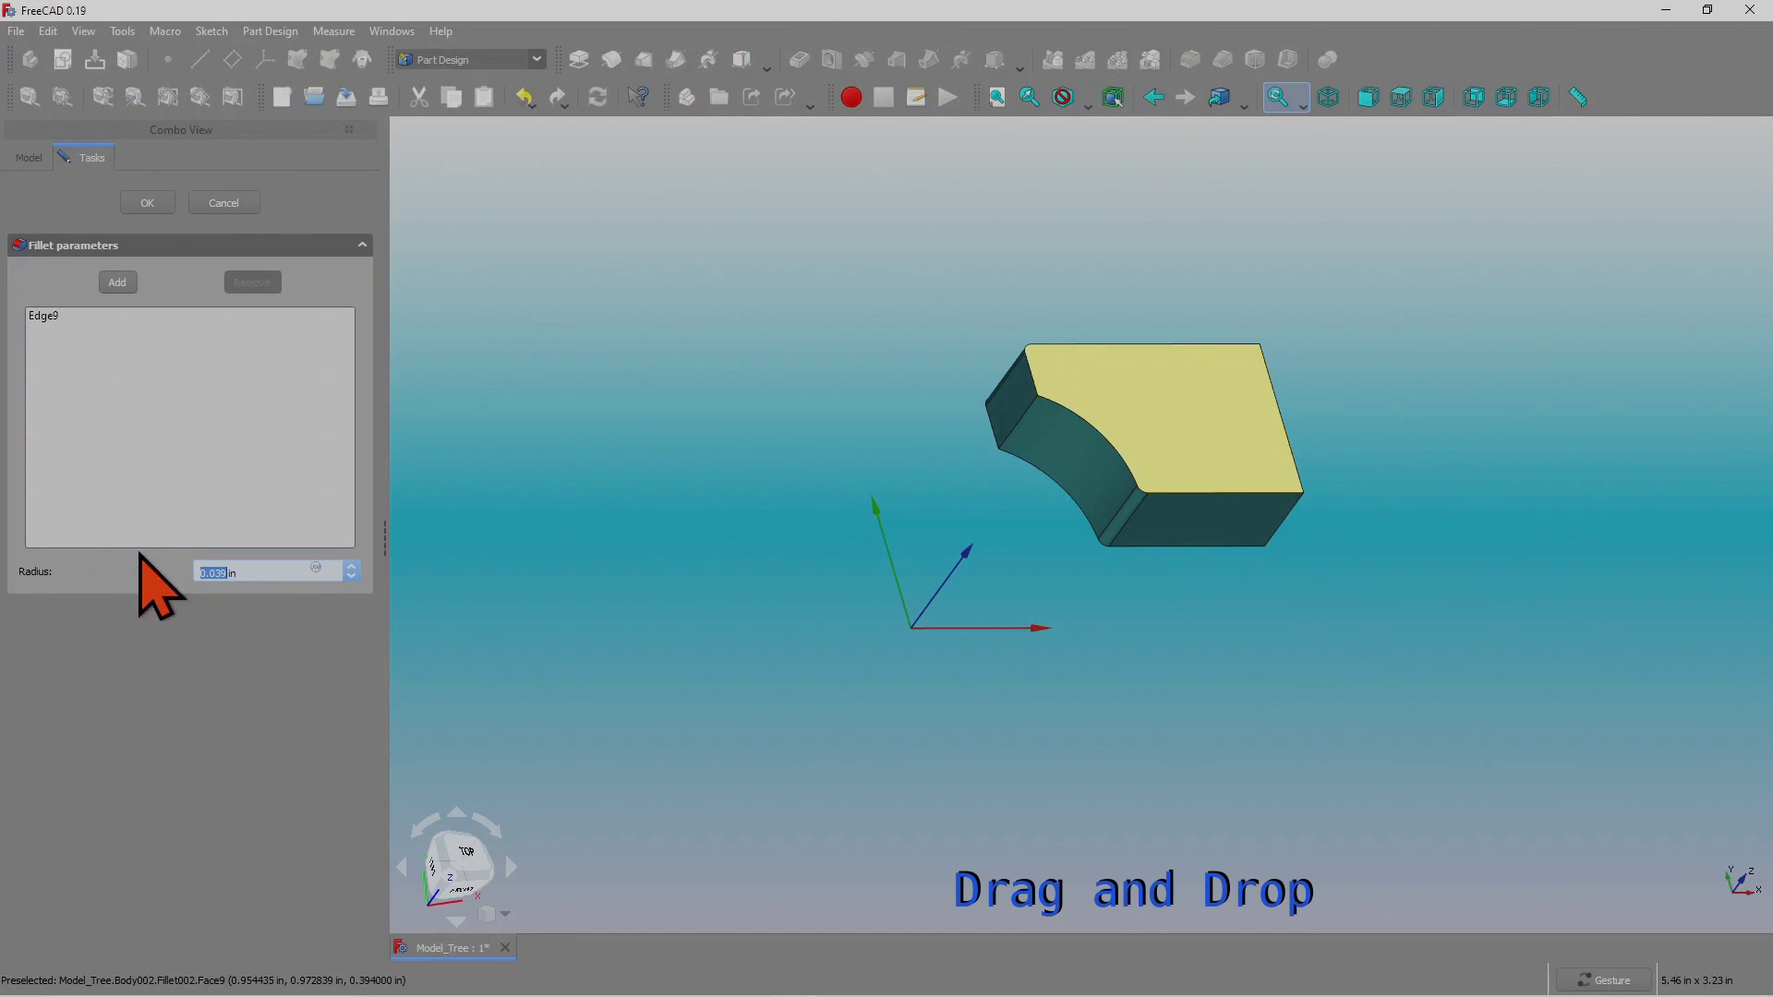
click(150, 205)
mouse_move(1077, 621)
mouse_down()
mouse_move(1155, 613)
mouse_move(1075, 654)
mouse_move(1061, 602)
mouse_move(1080, 625)
mouse_move(1127, 606)
mouse_move(1073, 624)
mouse_up()
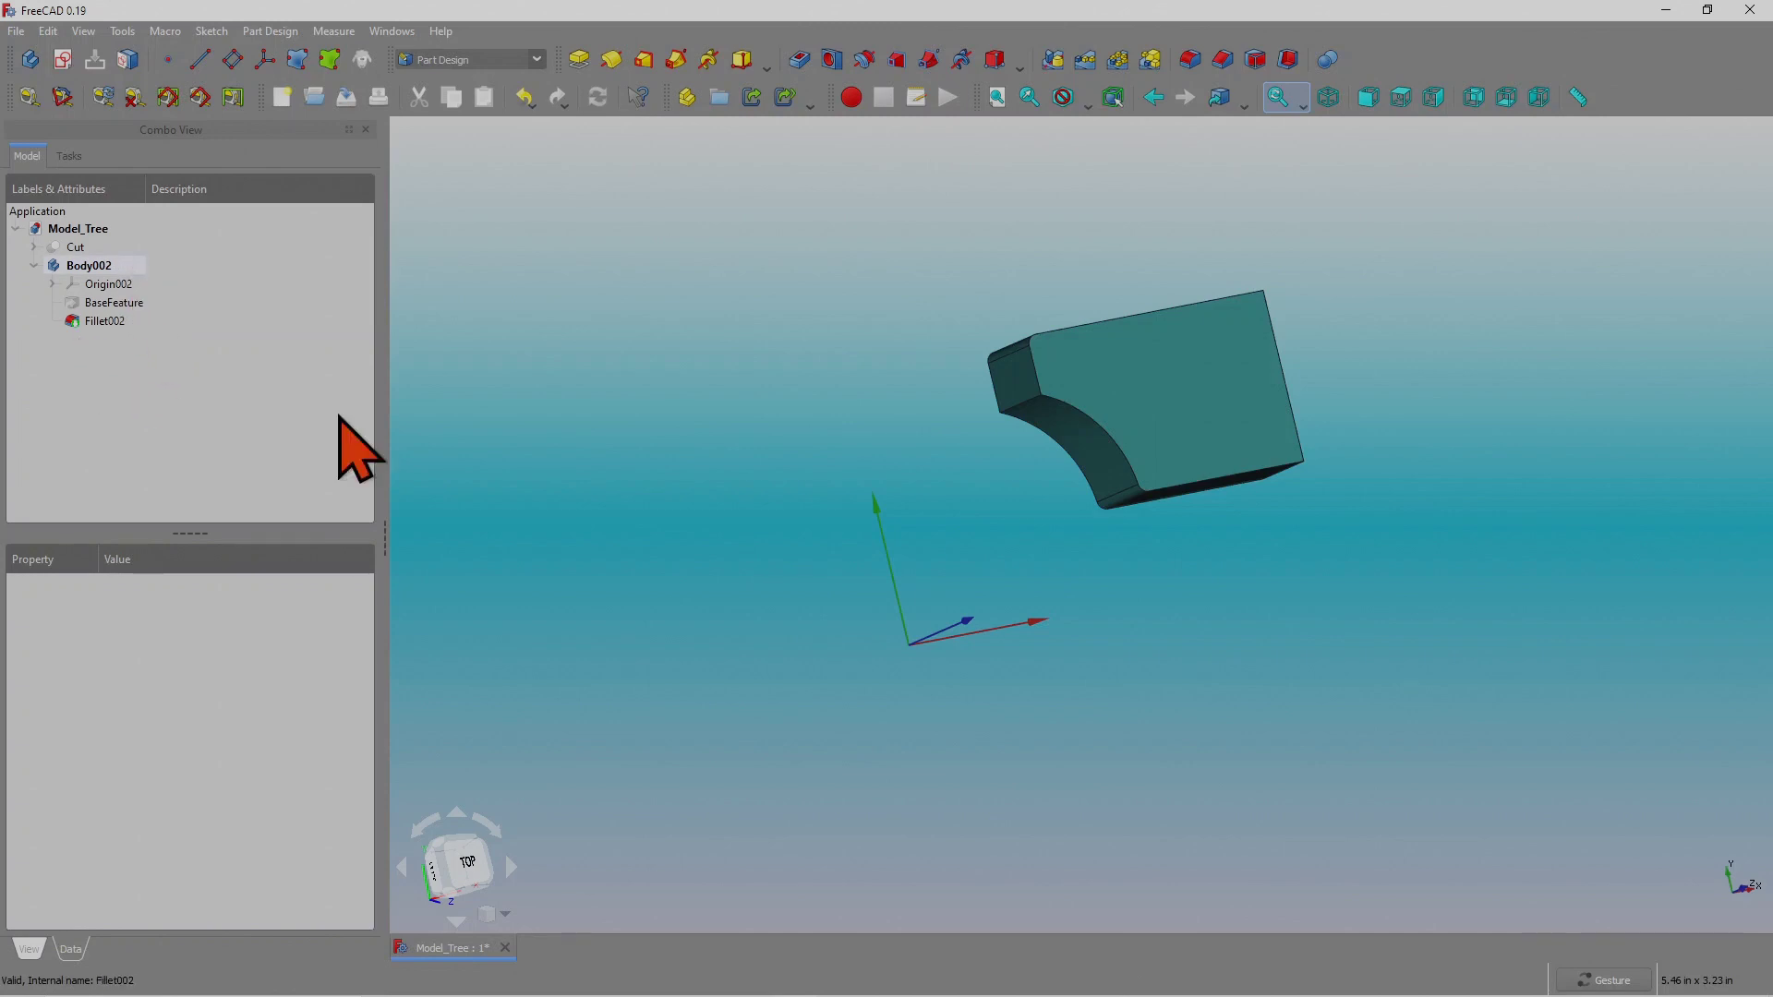
drag(1155, 641, 1235, 623)
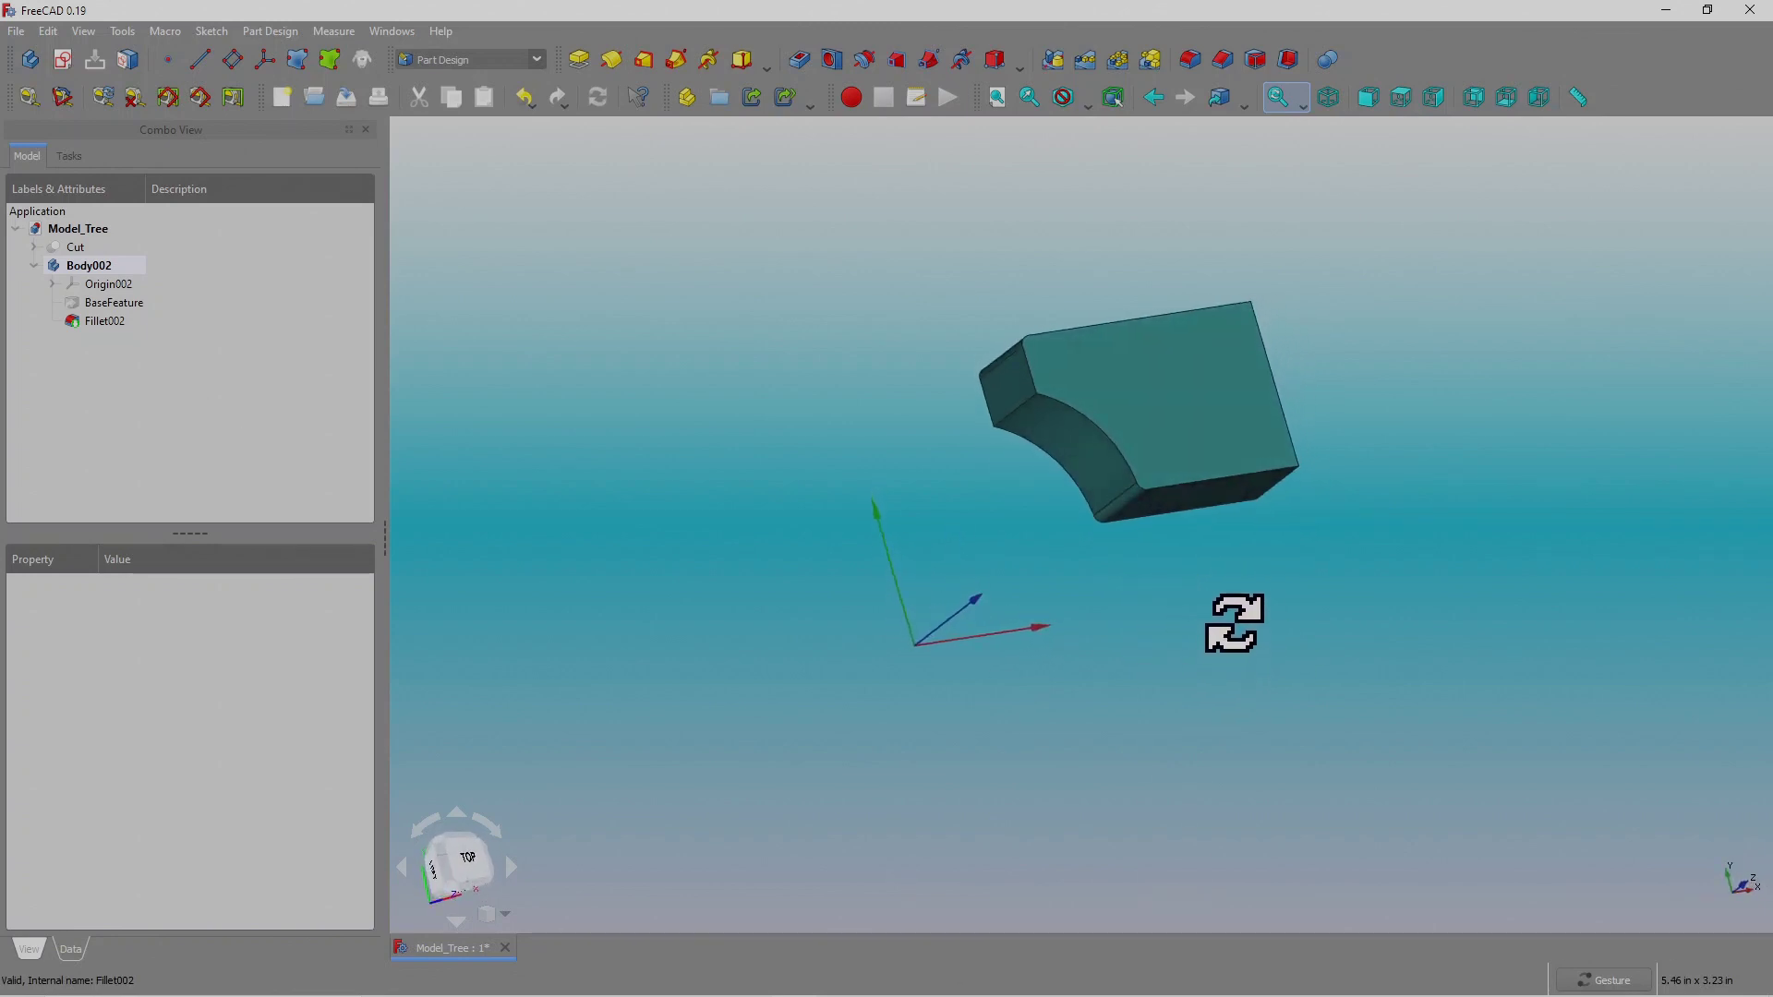
mouse_move(1235, 623)
mouse_down()
mouse_move(1155, 613)
mouse_move(1195, 646)
mouse_move(1235, 634)
mouse_move(1222, 585)
mouse_move(1219, 622)
mouse_move(1267, 635)
mouse_up()
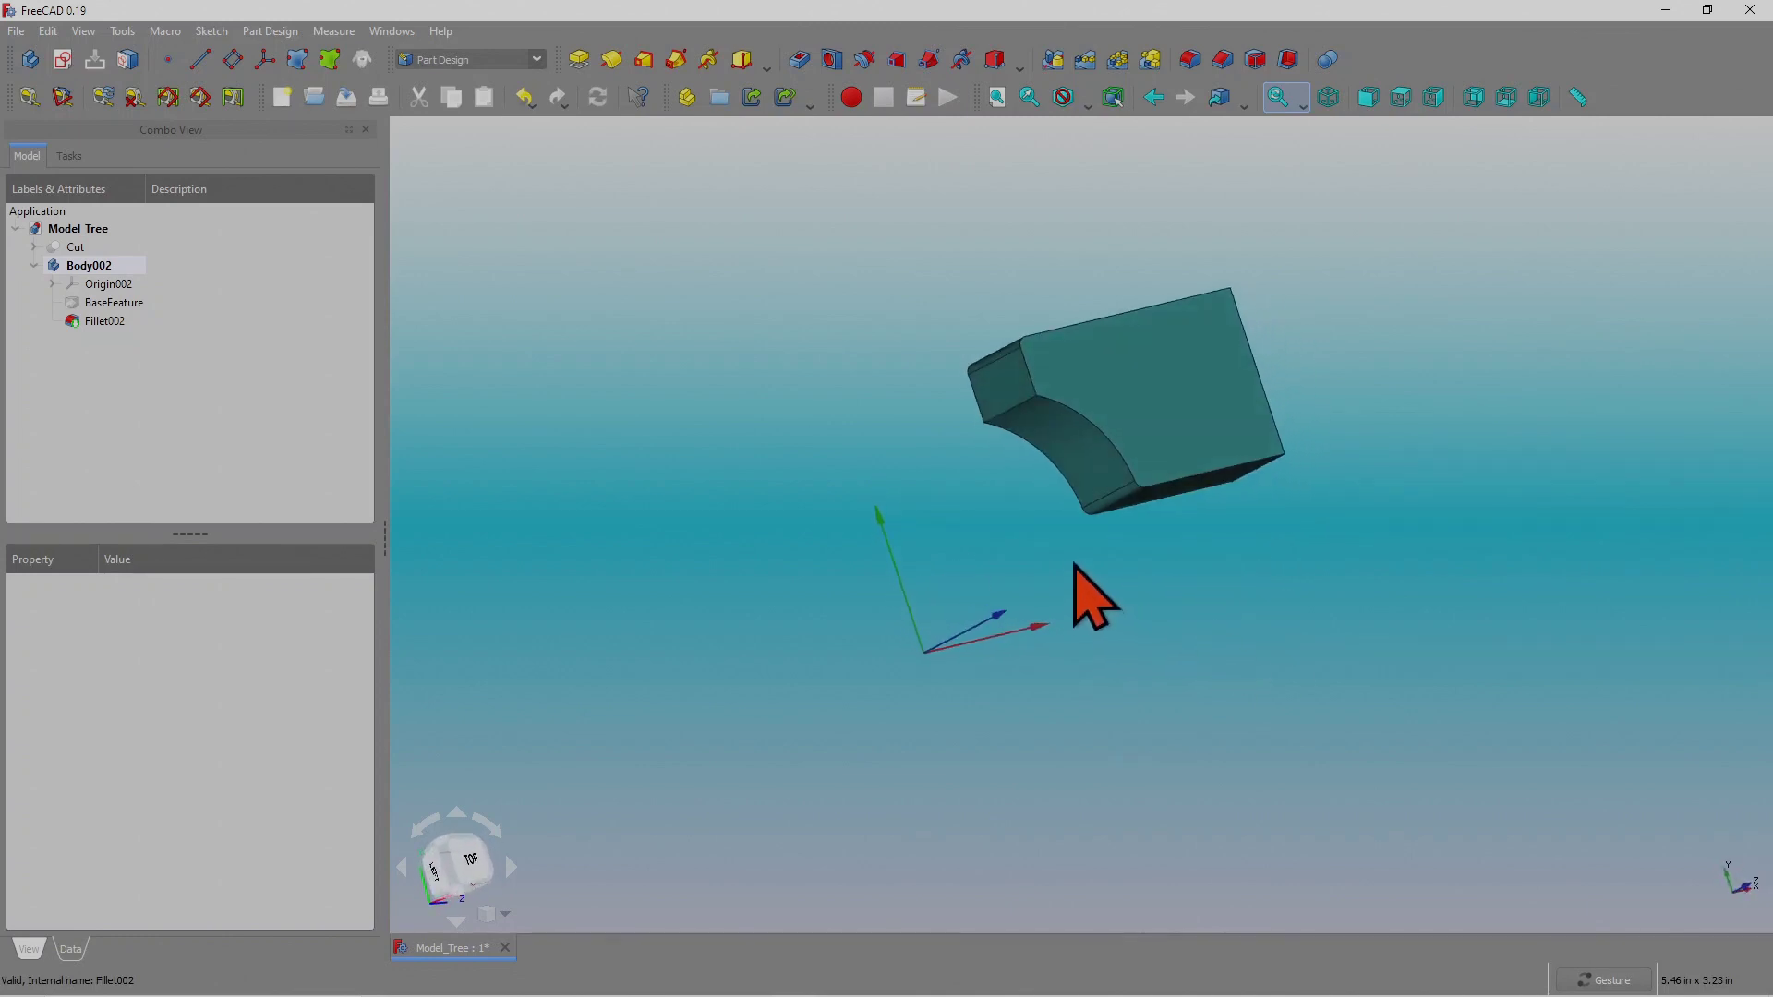
drag(1093, 593, 1019, 617)
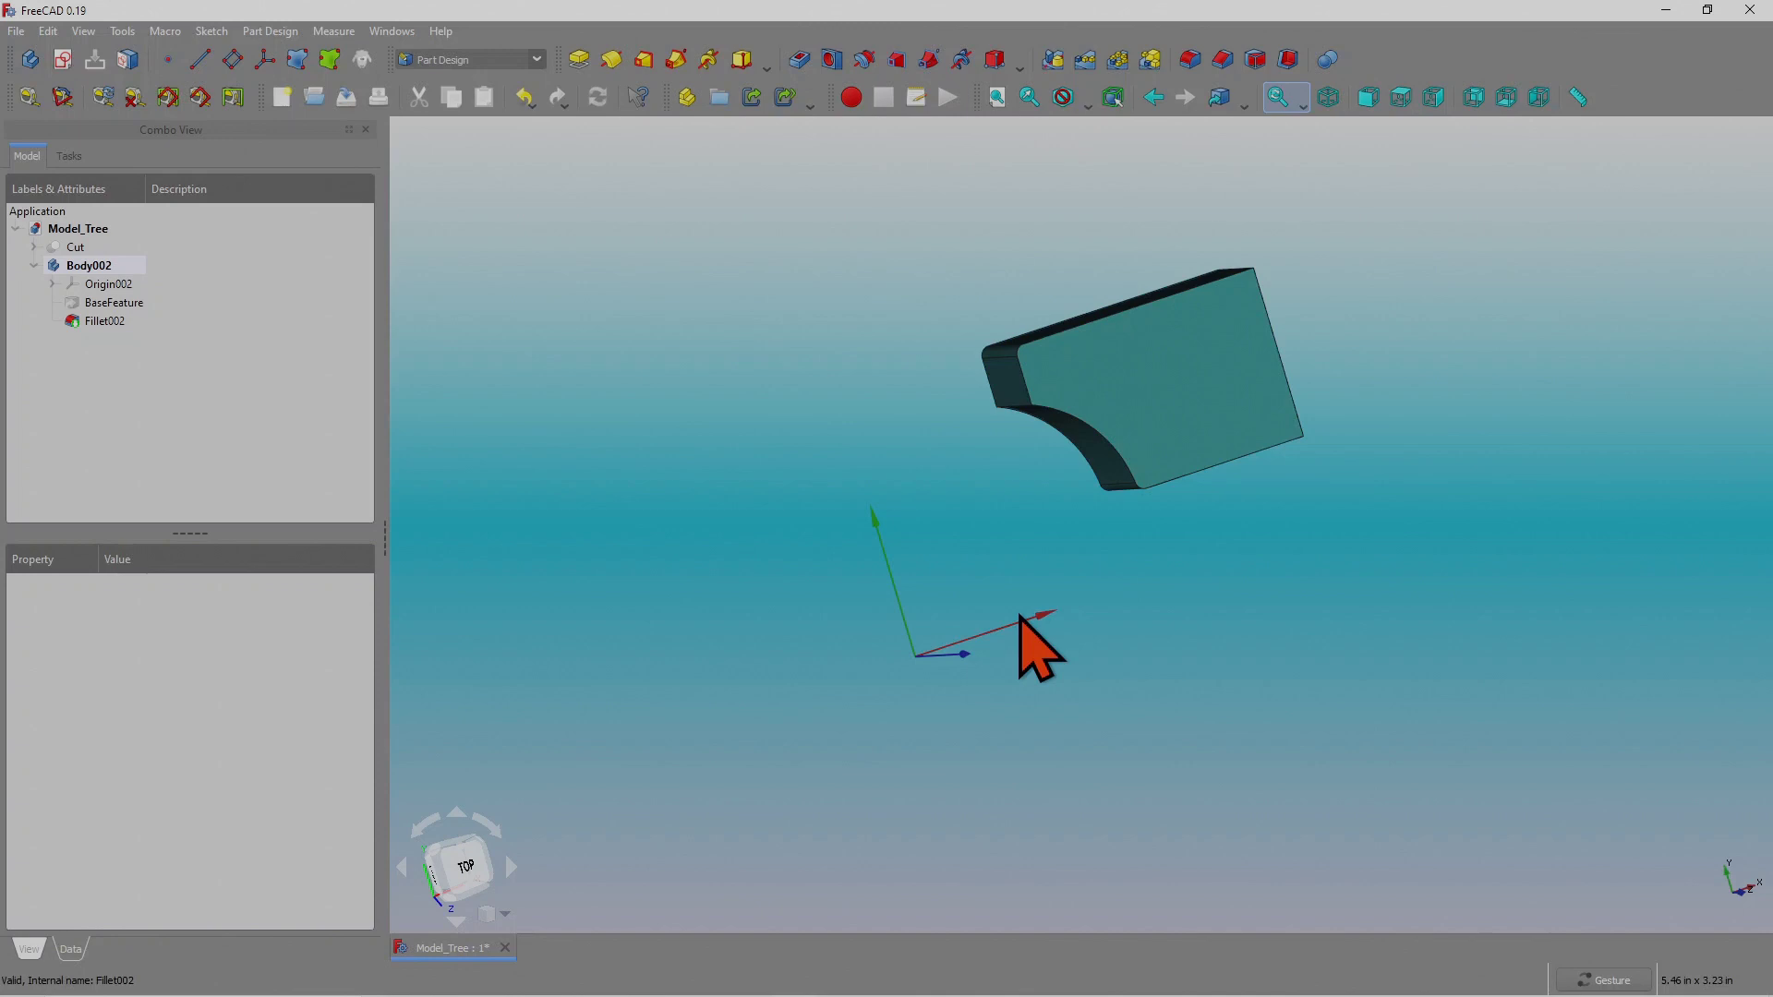
drag(1172, 602, 1080, 578)
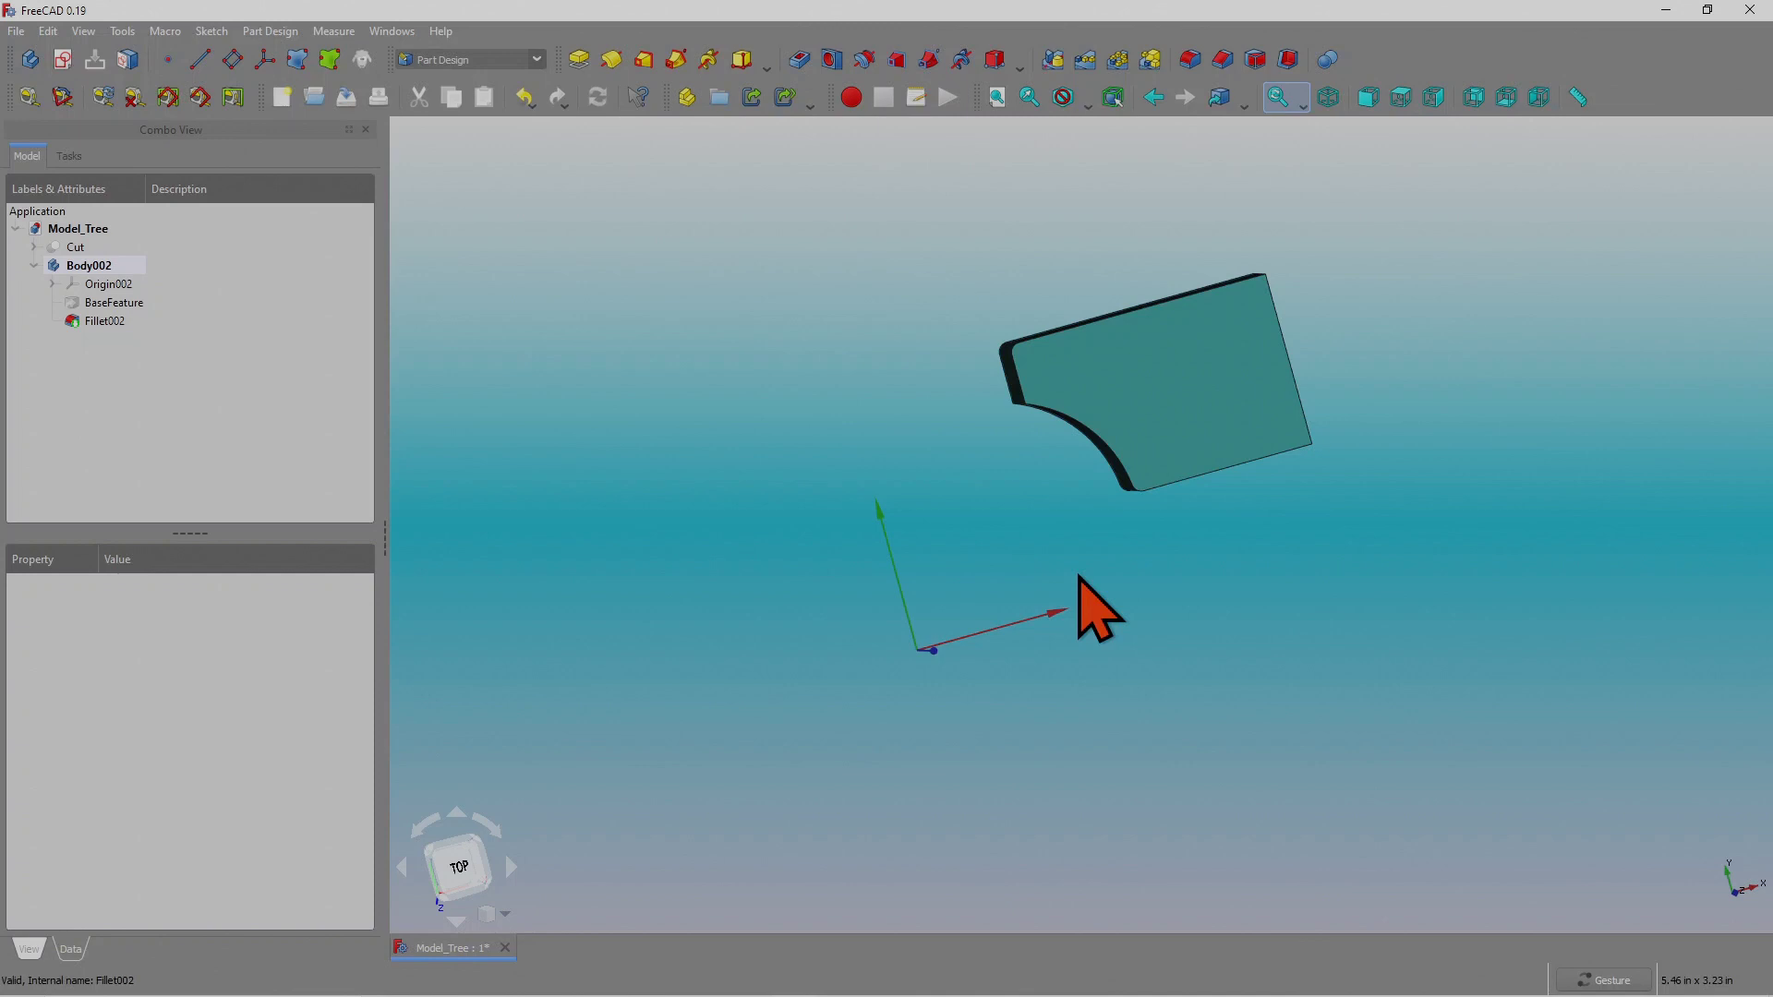
drag(1313, 658, 1235, 665)
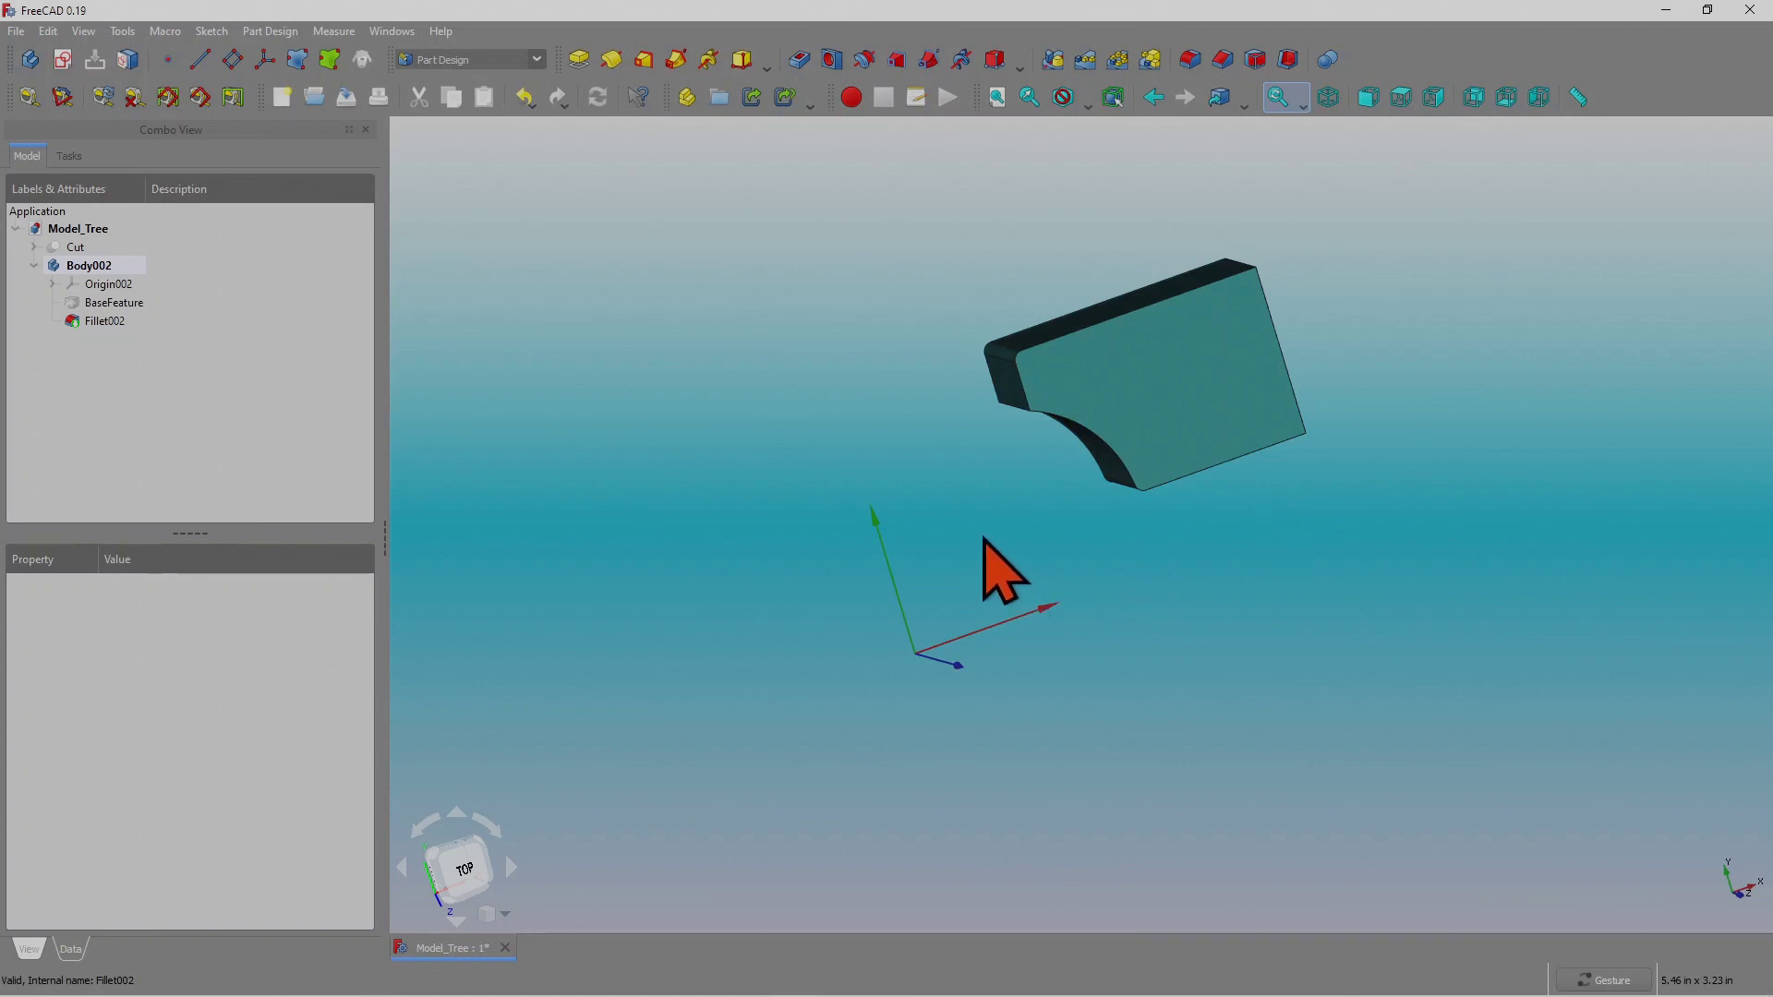
drag(1235, 656, 1156, 586)
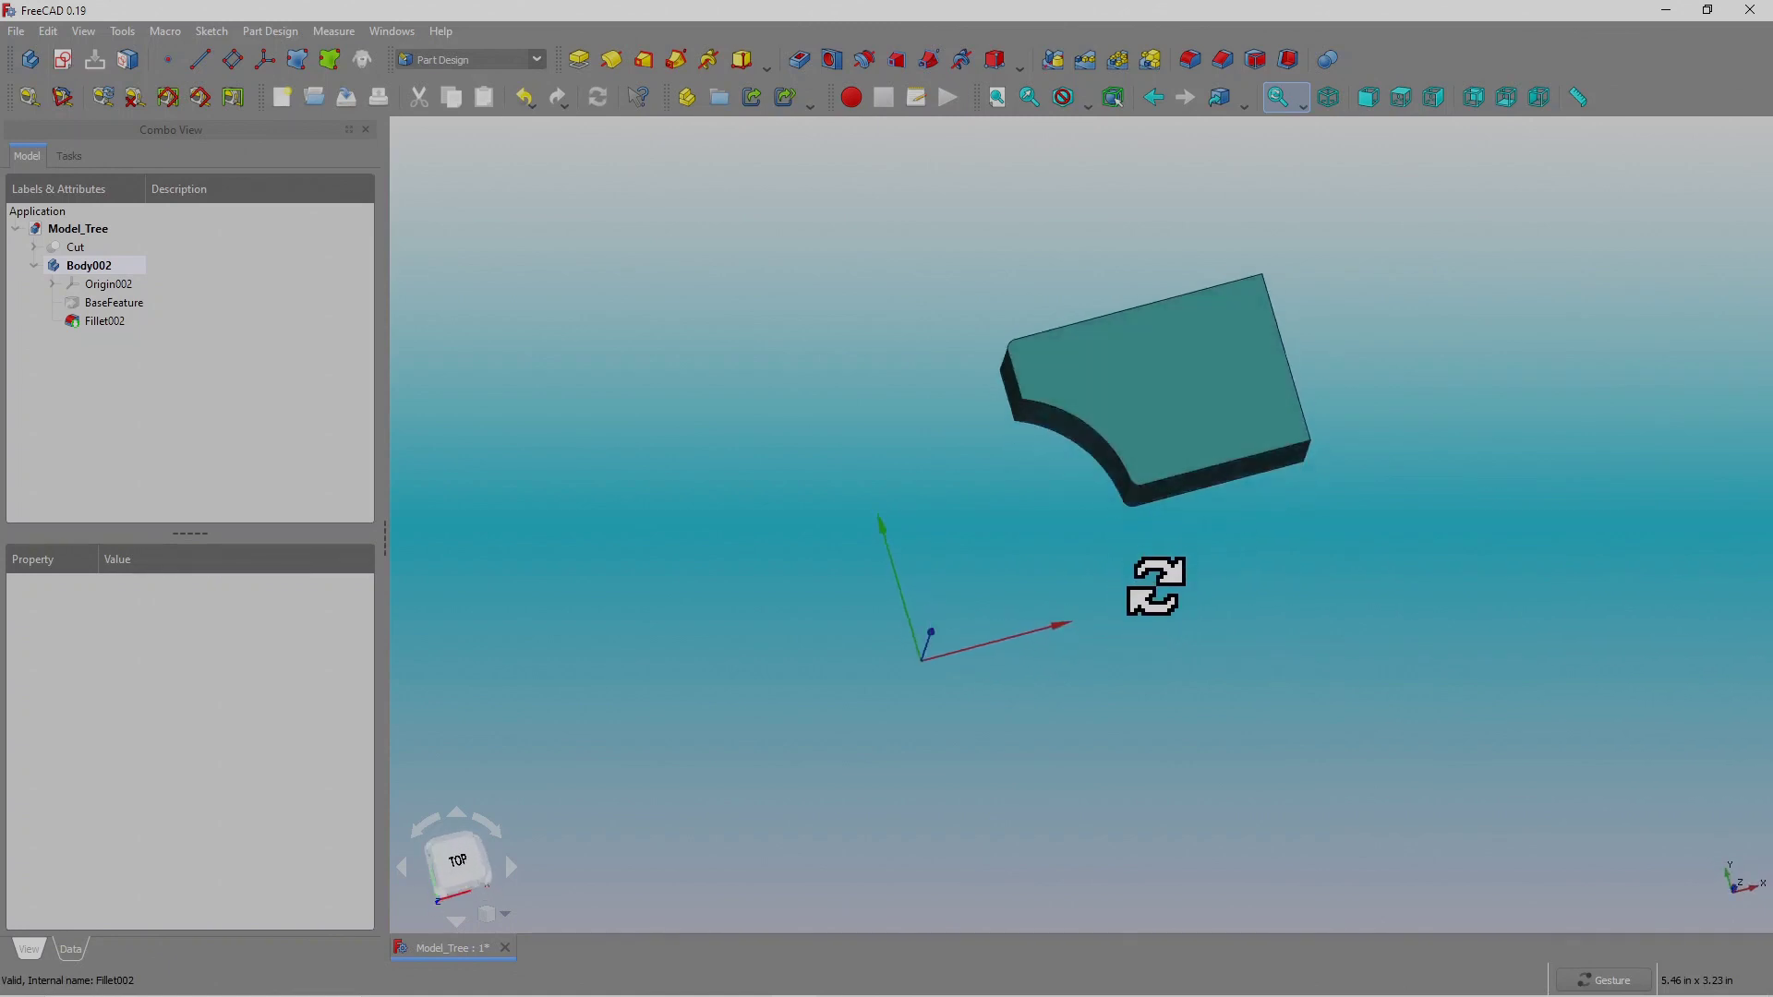